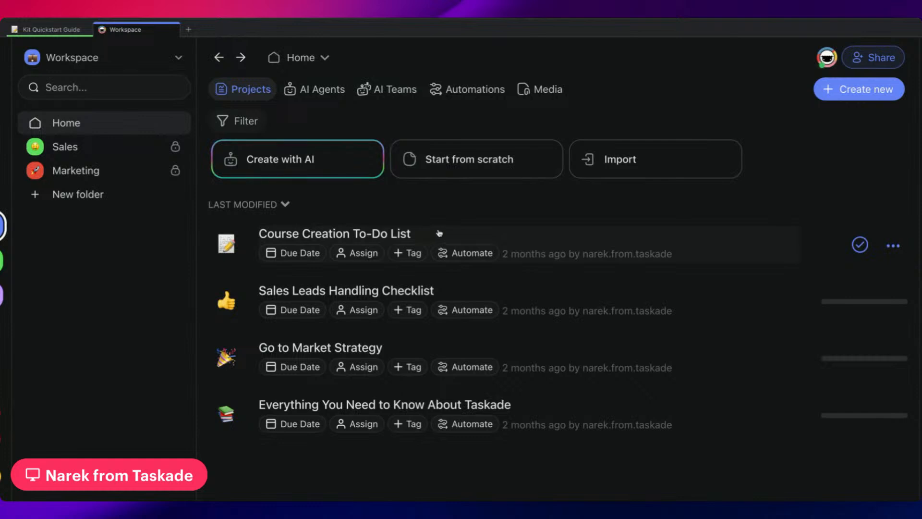
Open the Course Creation To-Do List project and run the Community Engagement Strategist's Identify Target Audience command on the "Research target audience" task.
click(439, 233)
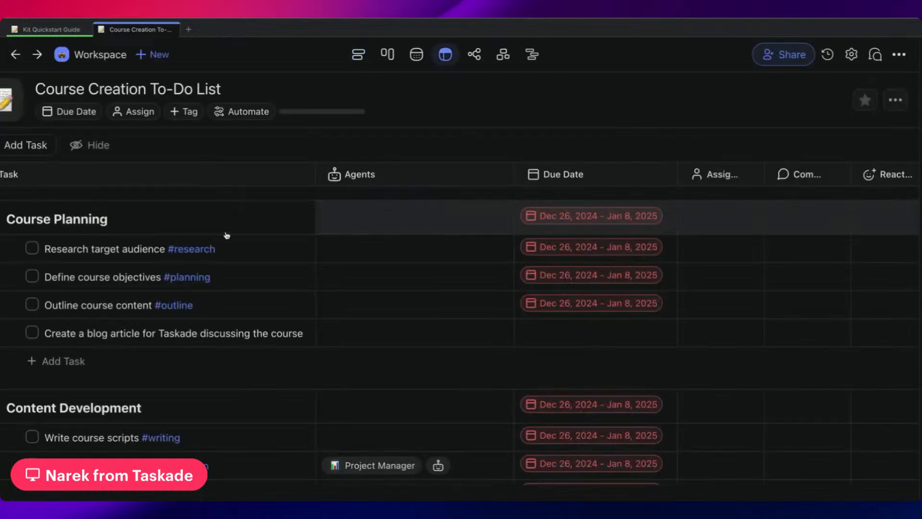
text(/)
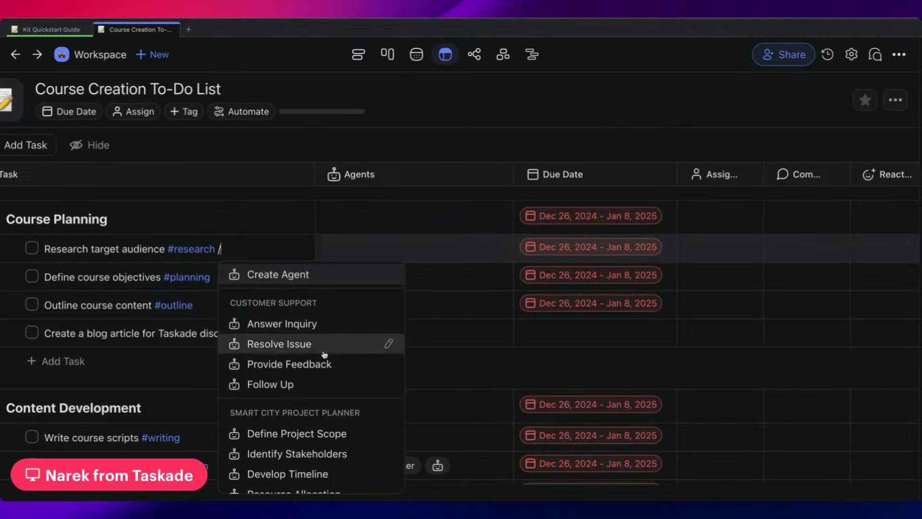
scroll(322, 355, down, 3)
scroll(297, 405, down, 3)
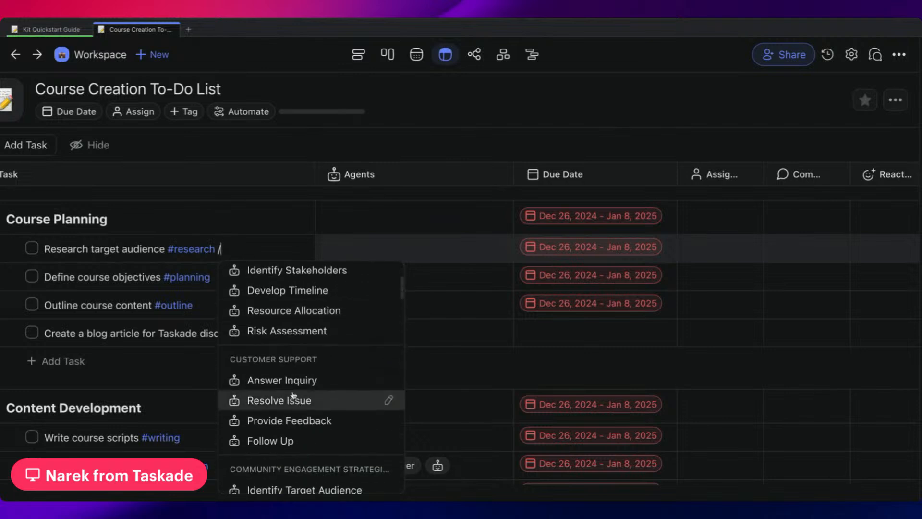
scroll(298, 408, down, 2)
click(297, 416)
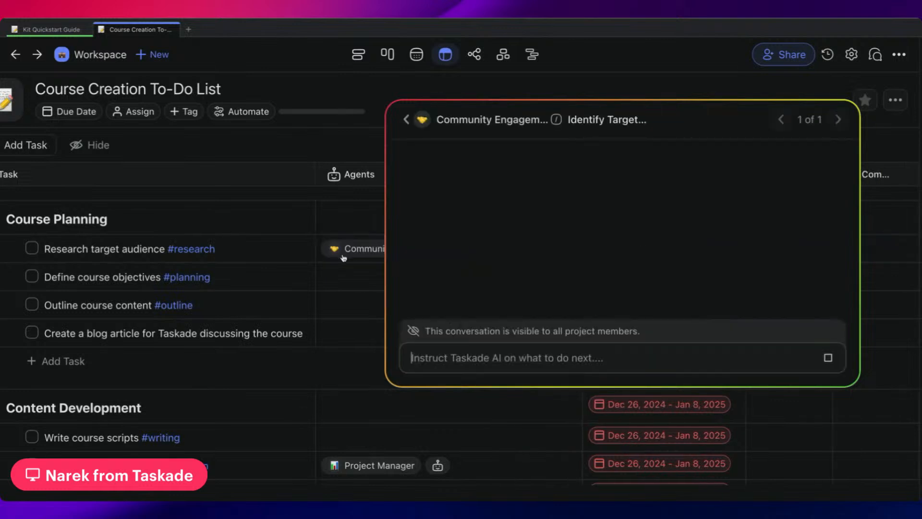
click(356, 139)
Run the Smart City Project Planner's Identify Stakeholders command on the "Define course objectives" task and dismiss its conversation.
click(329, 281)
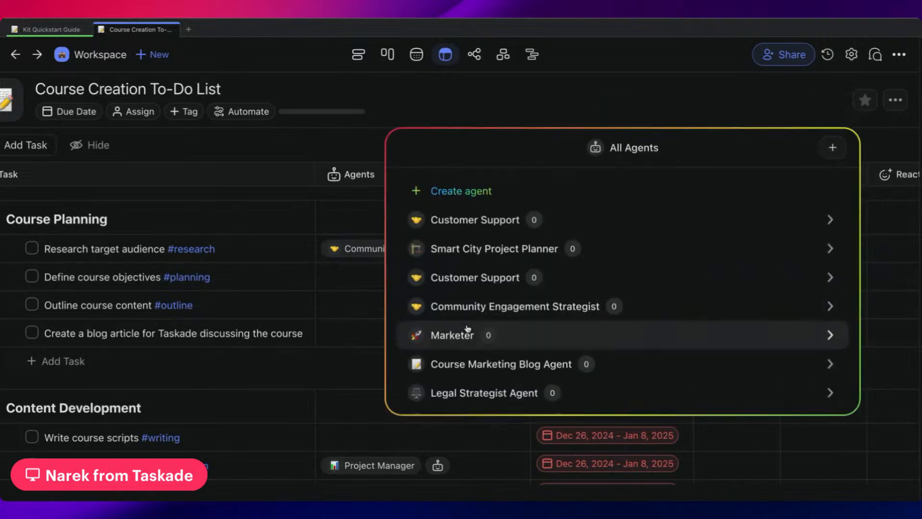
click(282, 265)
click(245, 275)
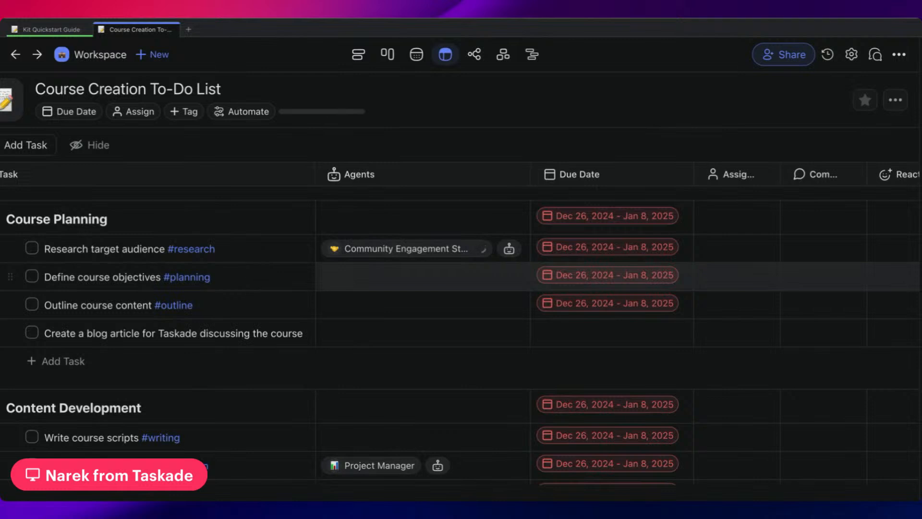
text(/)
scroll(321, 426, down, 2)
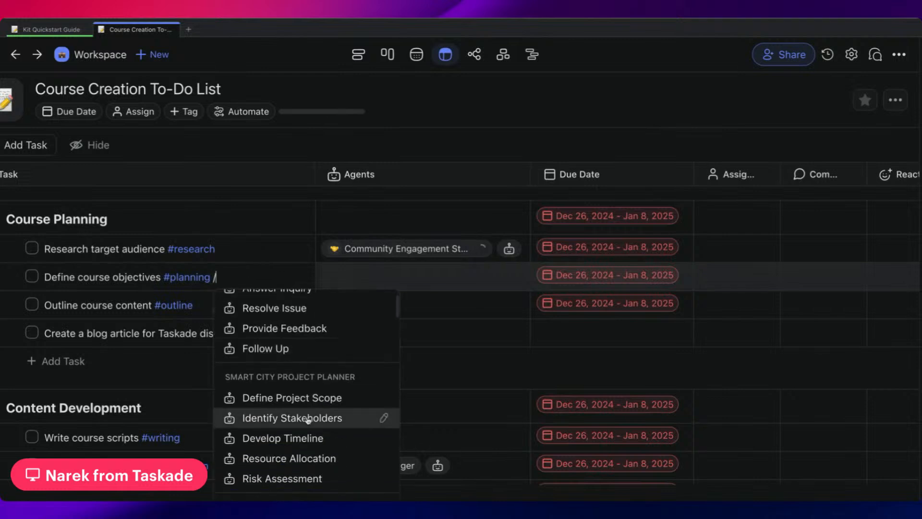
click(297, 426)
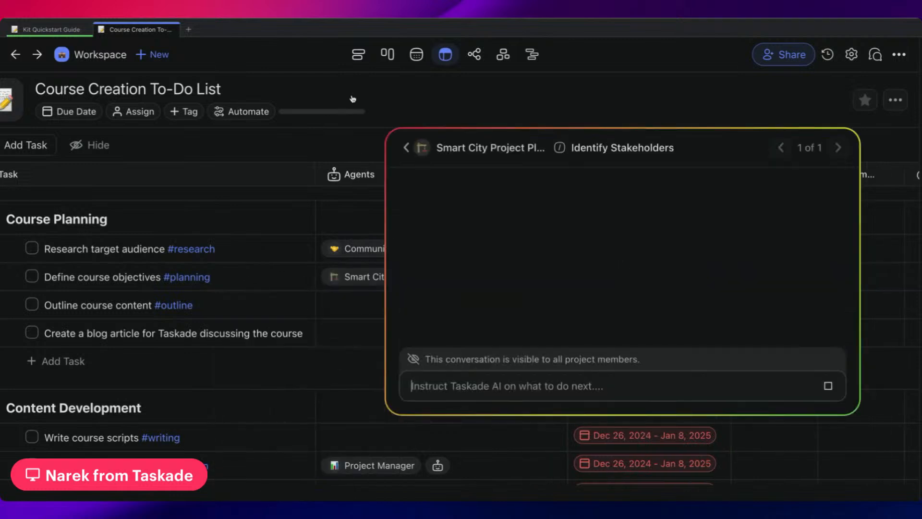
click(353, 100)
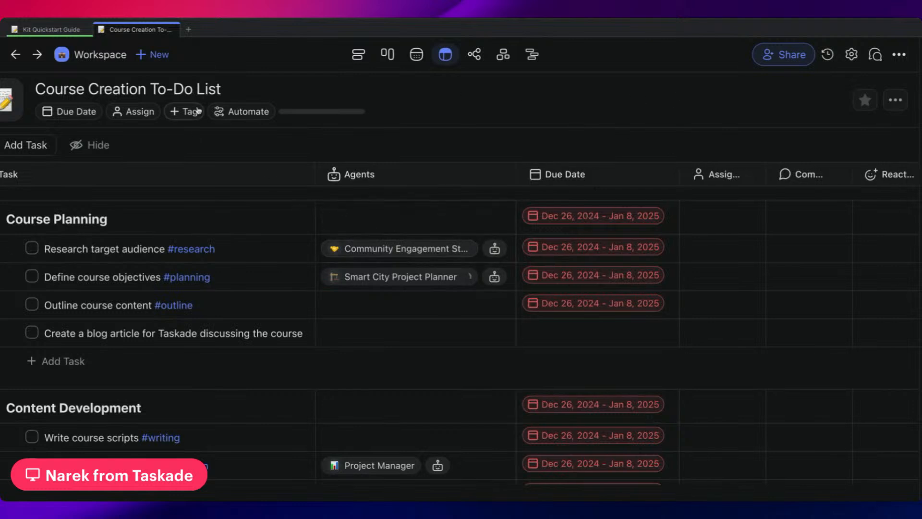
Switch the project to list view and insert the Community Engagement Strategist's output under the "Research target audience" task.
click(365, 56)
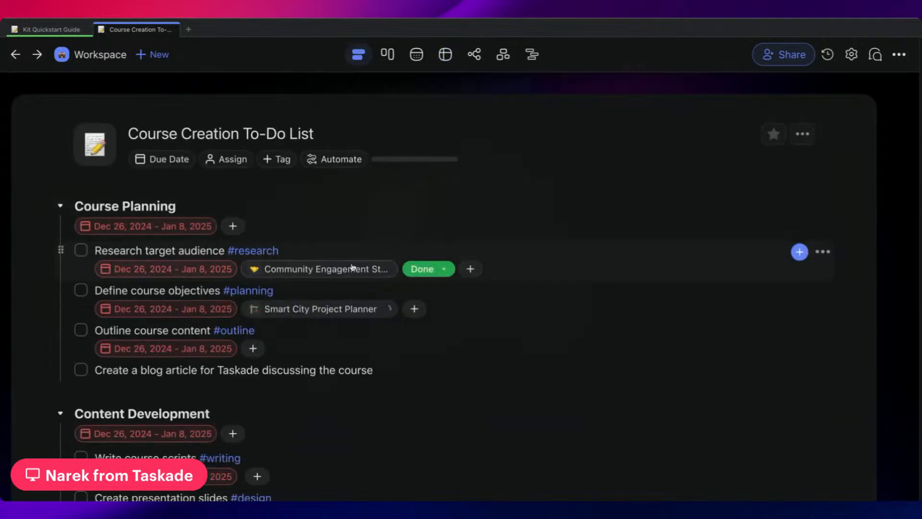
click(340, 270)
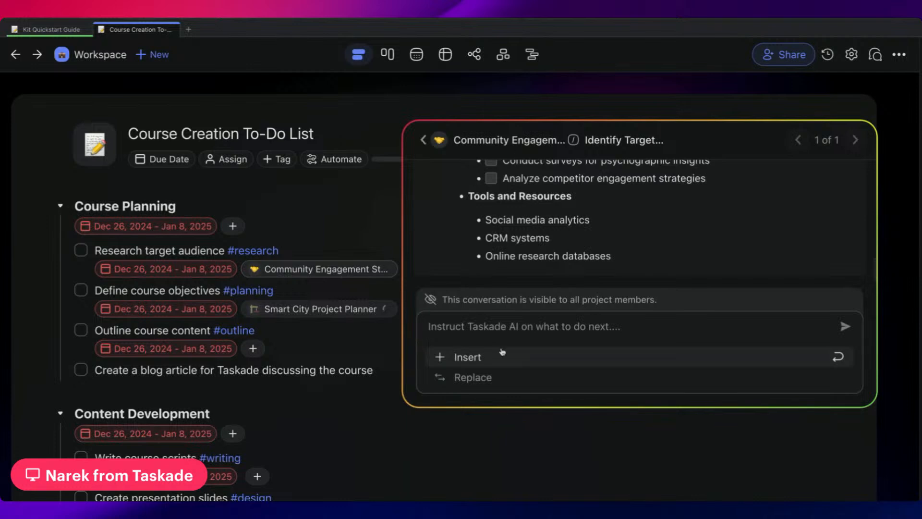
click(449, 359)
Archive the Community Engagement Strategist's Identify Target Audience conversation on the "Research target audience" task and look over the inserted items.
click(313, 269)
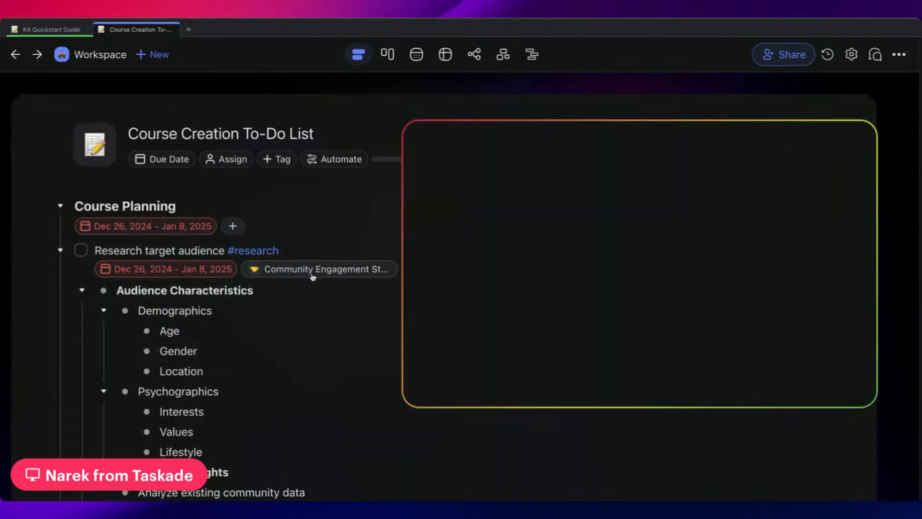
click(423, 140)
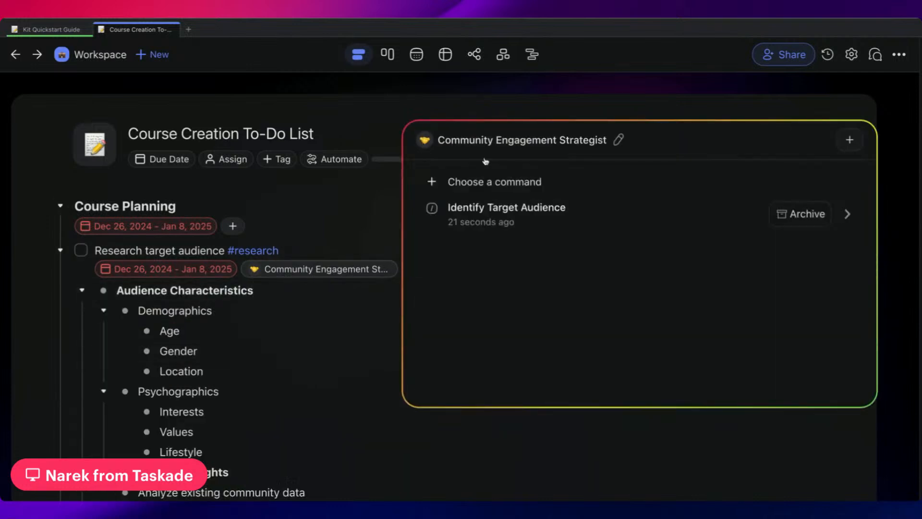
click(792, 215)
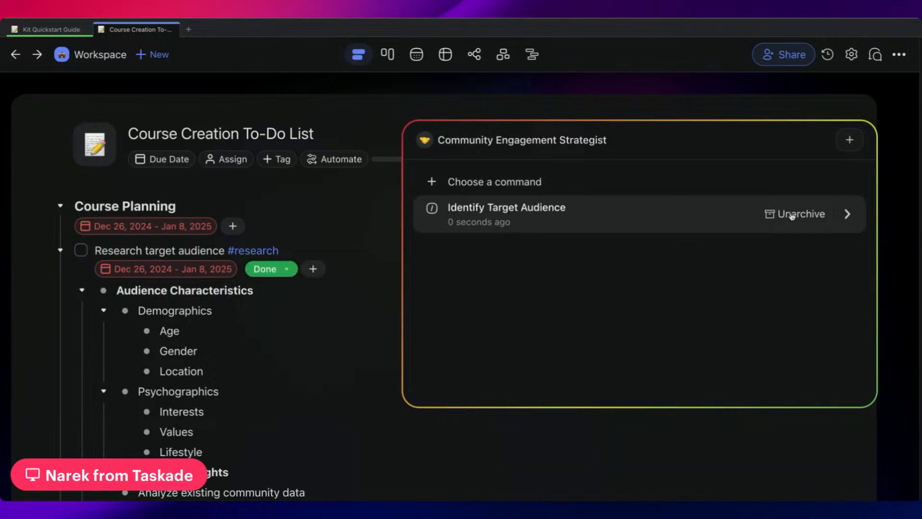
click(286, 234)
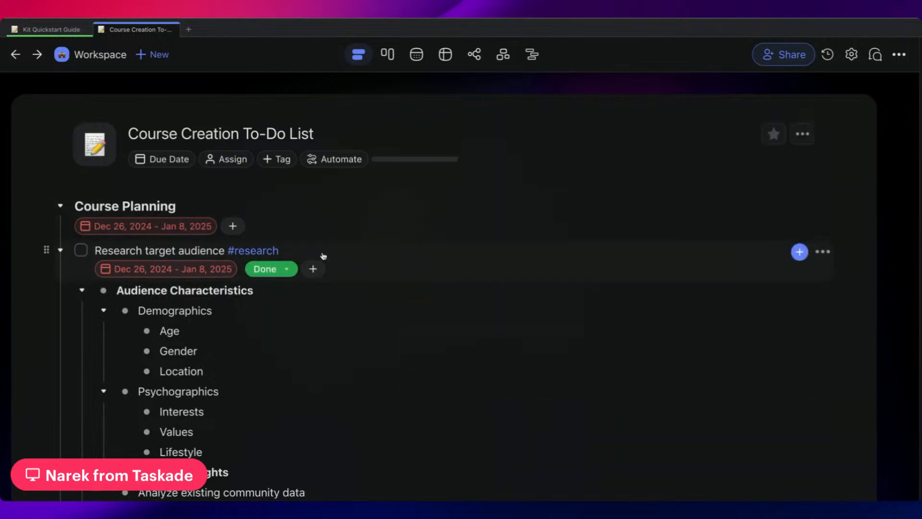
scroll(327, 258, down, 10)
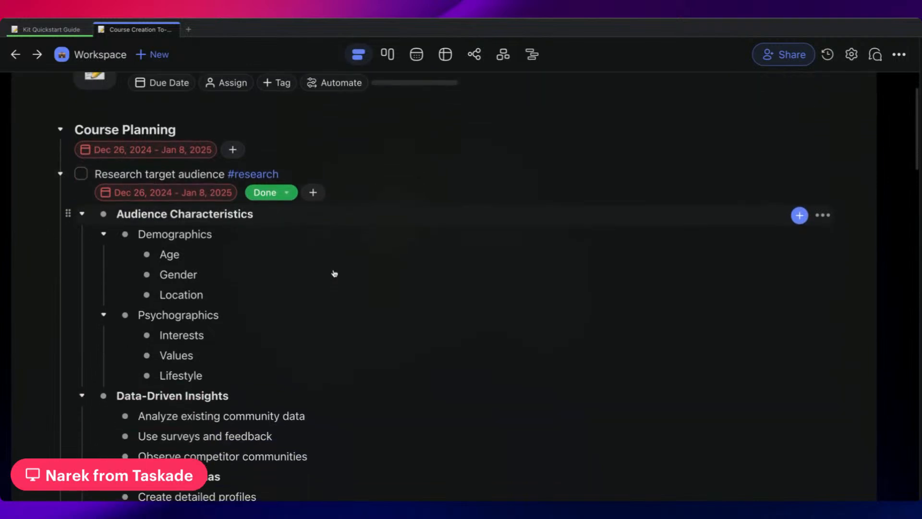
scroll(294, 218, down, 2)
scroll(295, 216, up, 12)
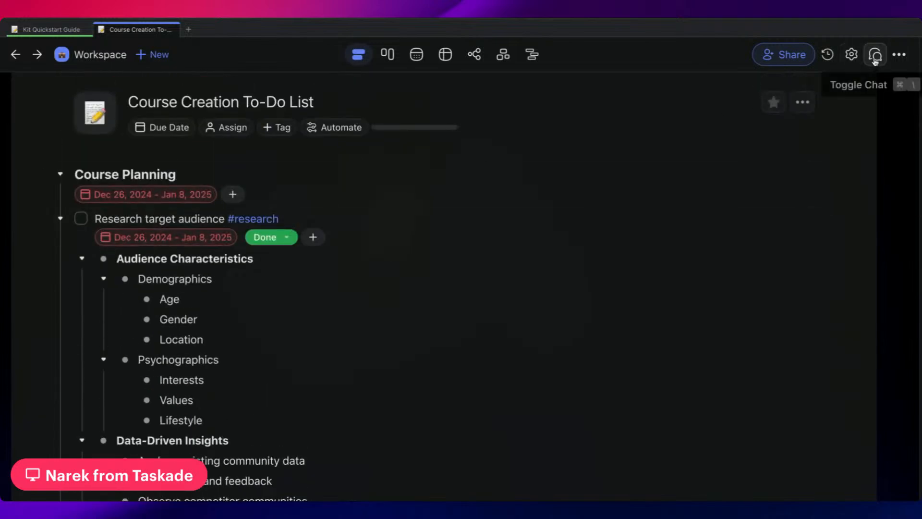
Reopen the Identify Target Audience run from the project's AI history and replace the "Research target audience" task with its output.
click(828, 54)
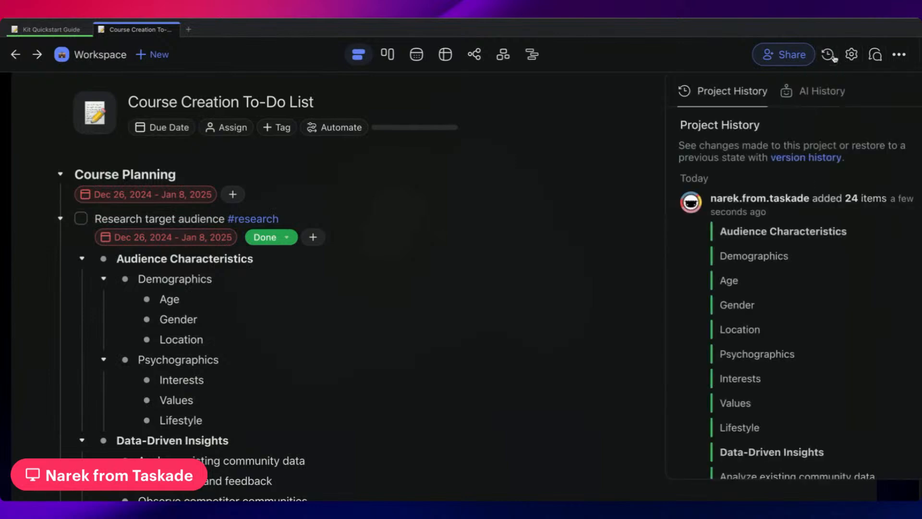
click(822, 96)
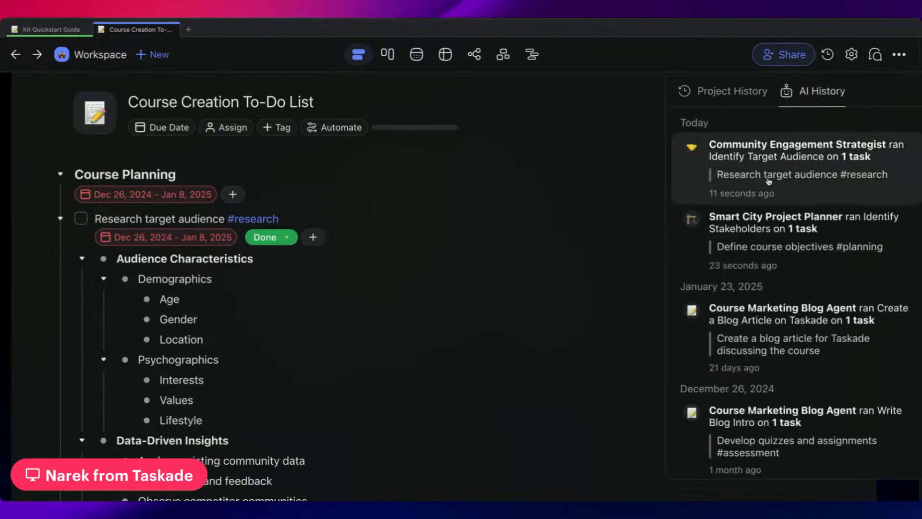
scroll(767, 178, down, 10)
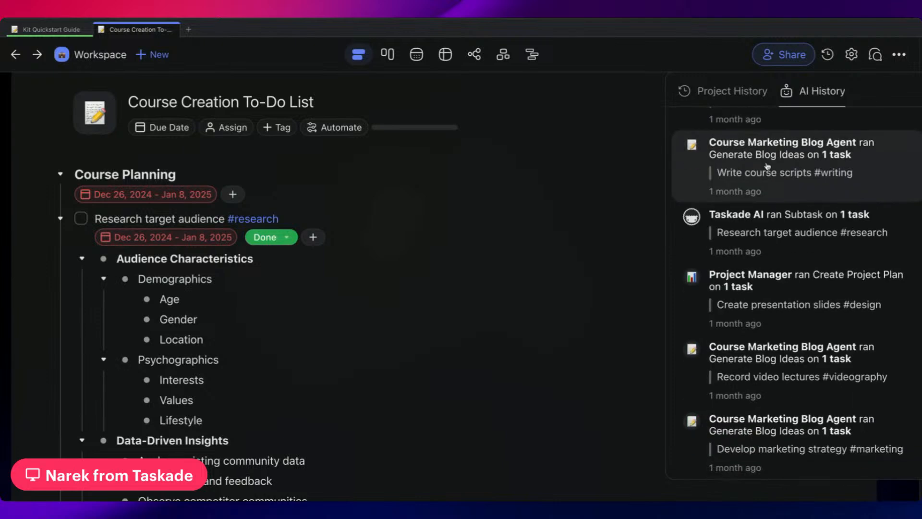
scroll(767, 166, up, 10)
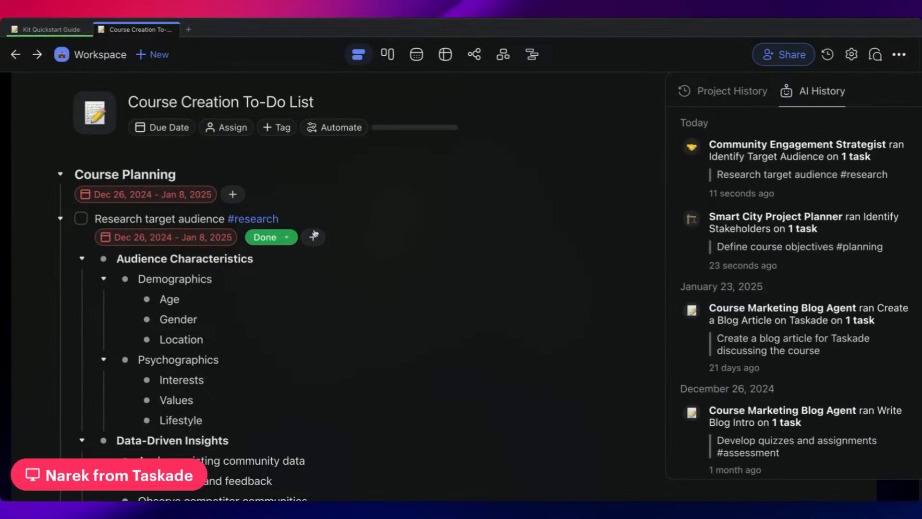
click(817, 176)
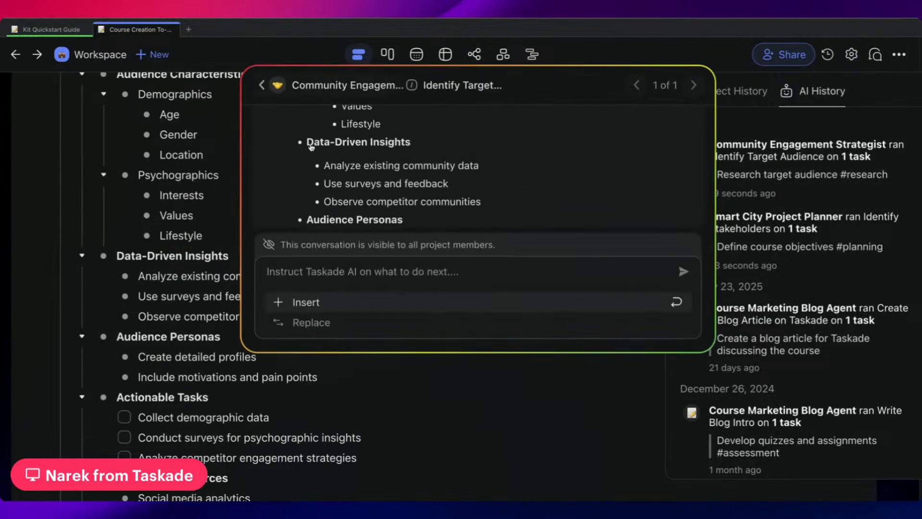
click(308, 322)
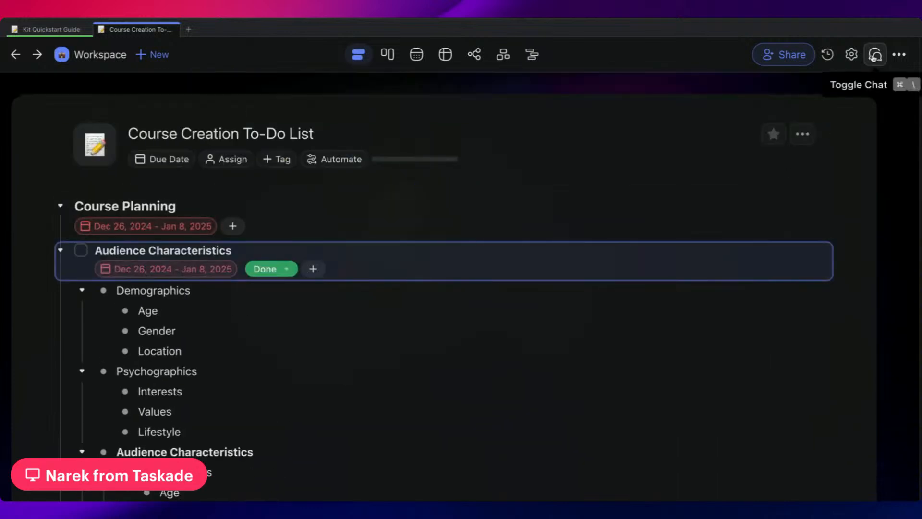
Open the Smart City Project Planner's Identify Stakeholders run from the AI history and archive that conversation.
click(828, 55)
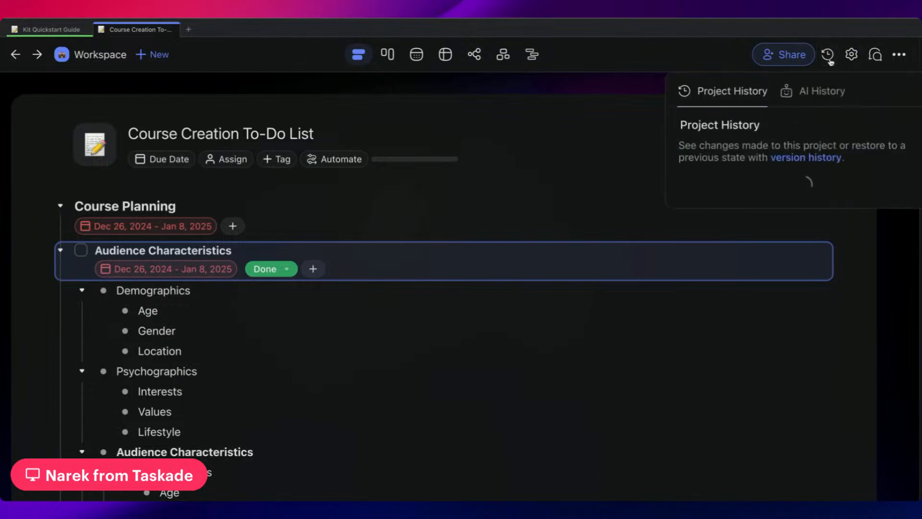
click(802, 101)
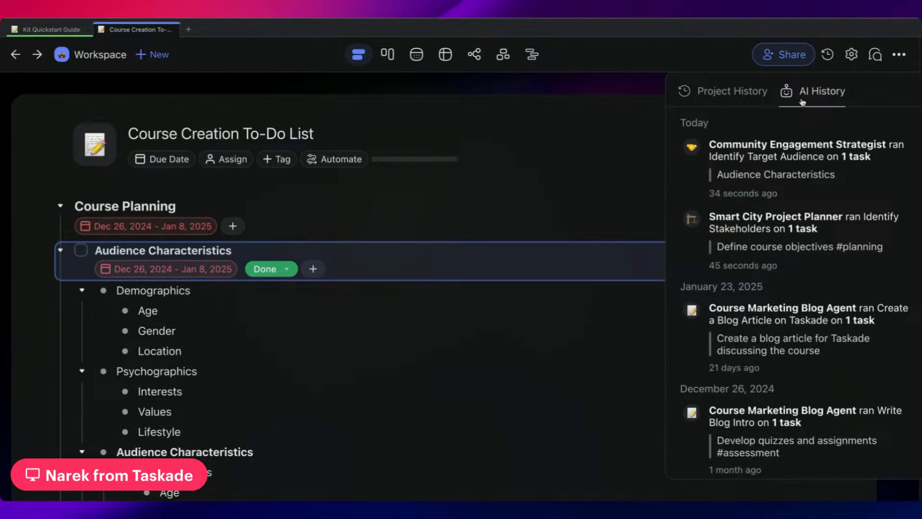
scroll(787, 195, down, 1)
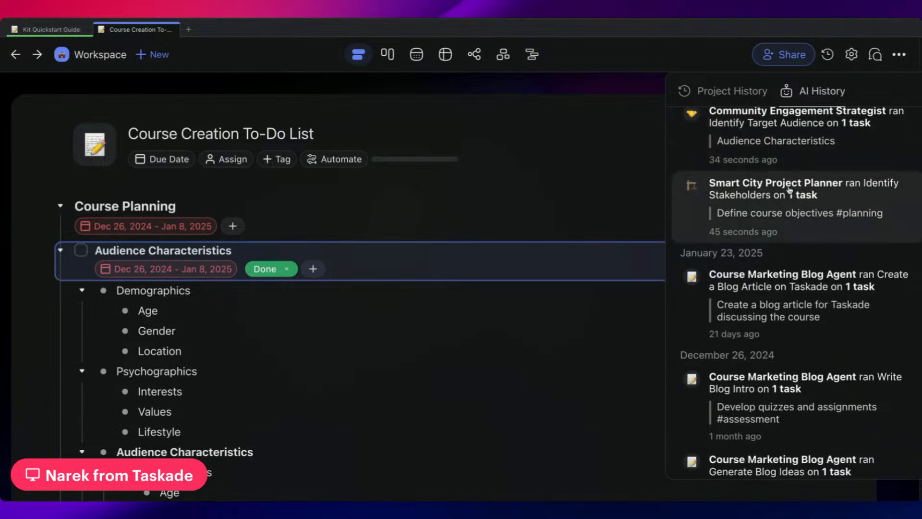
click(789, 190)
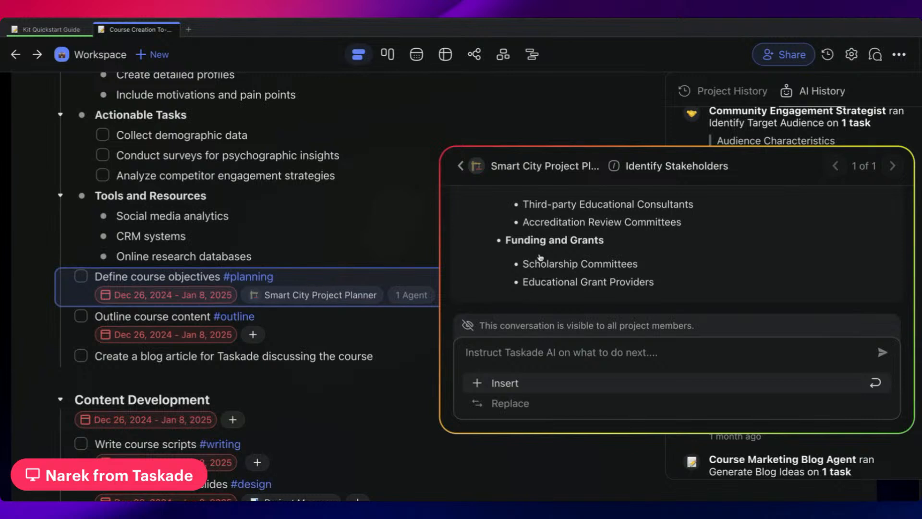
click(462, 166)
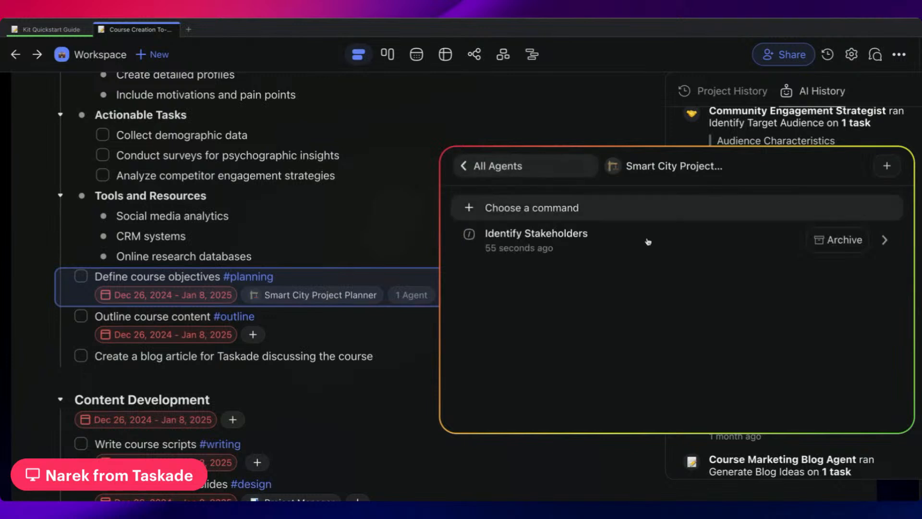
click(842, 241)
click(337, 255)
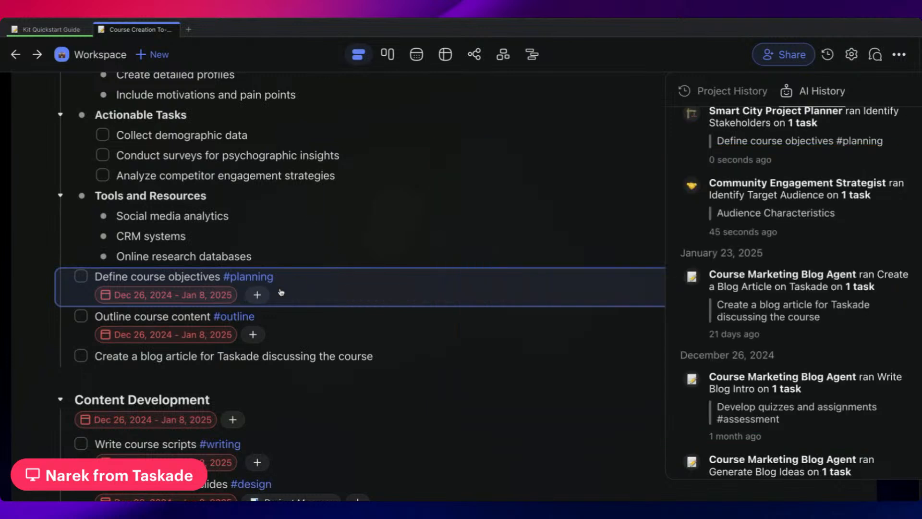
Reopen the archived Identify Stakeholders conversation from the AI history, review its output and close it.
click(797, 160)
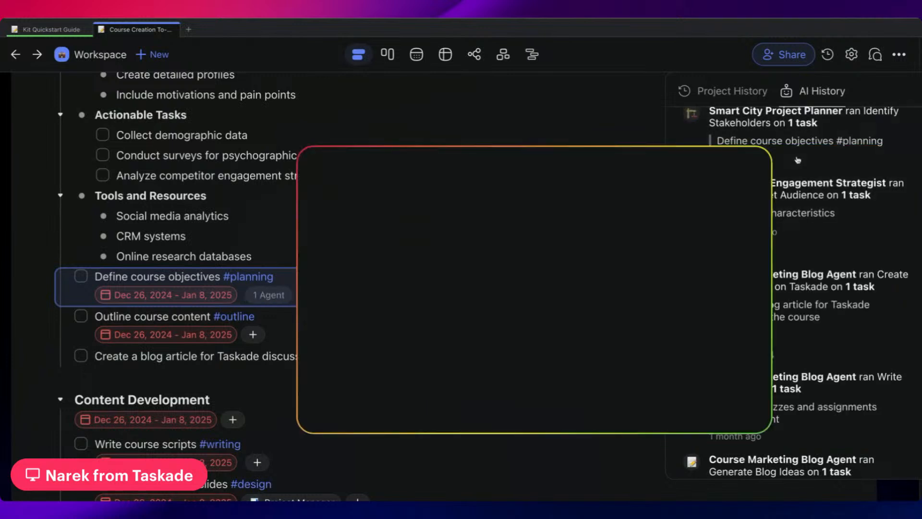
scroll(481, 255, up, 5)
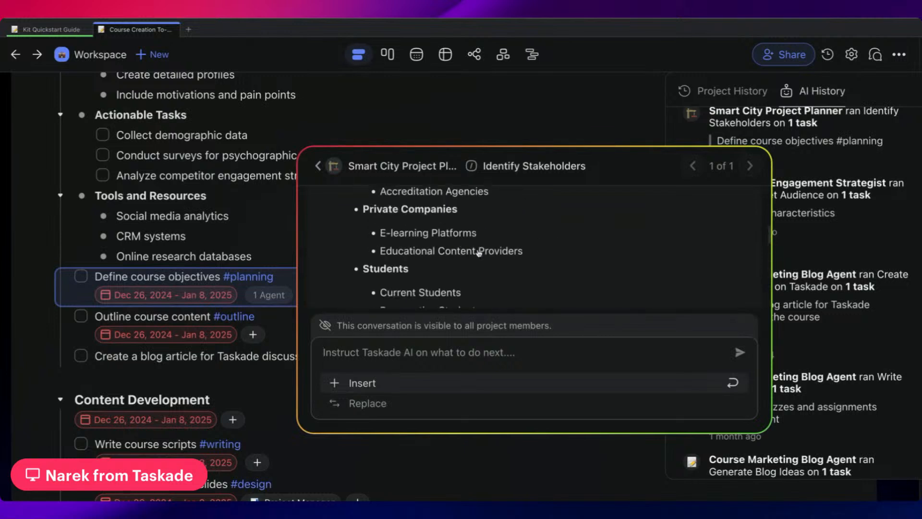
scroll(481, 256, down, 2)
click(578, 127)
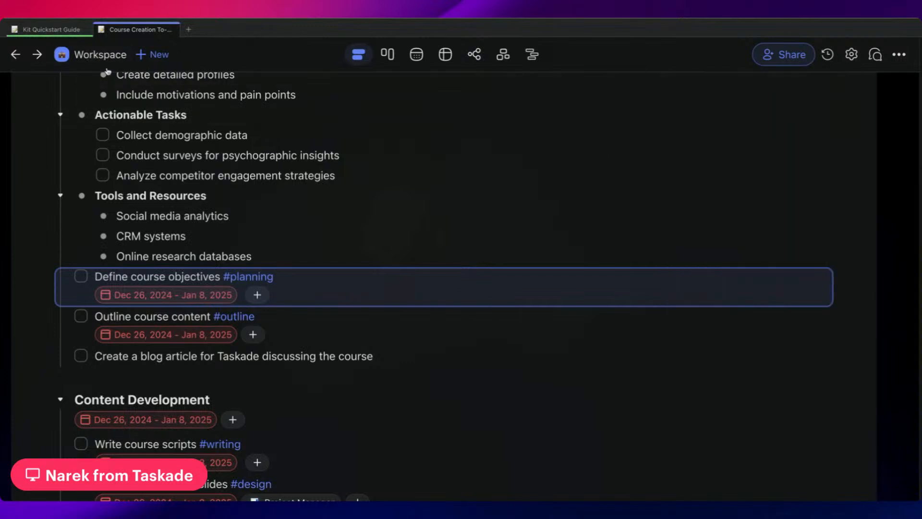
Return to the workspace home and look through its AI agents and automations.
click(96, 56)
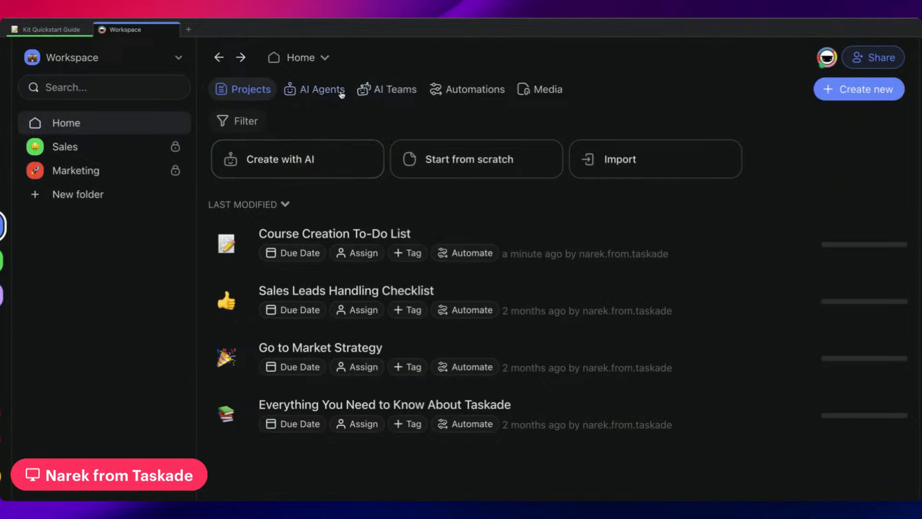
click(316, 91)
scroll(448, 254, down, 1)
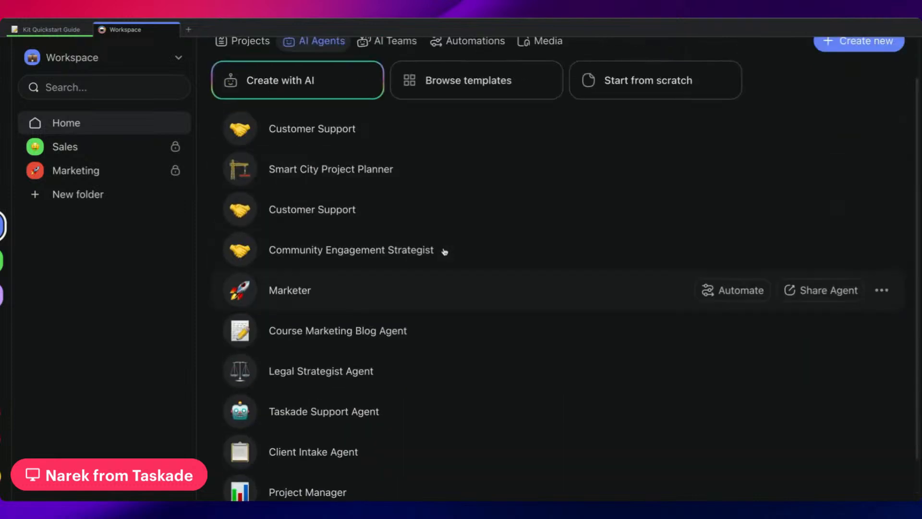
scroll(442, 248, up, 1)
click(469, 88)
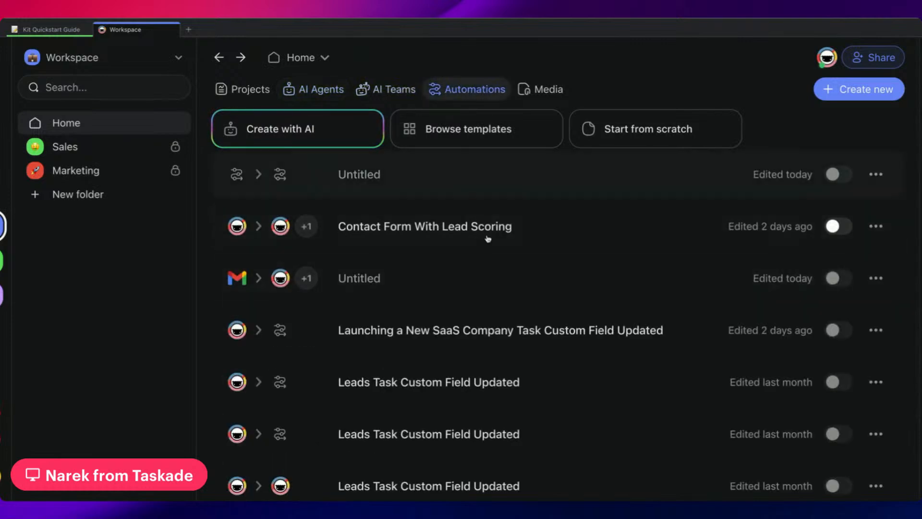
Open the first untitled automation in the list, search the triggers for "agent" and add the Agent Tool trigger.
click(489, 177)
click(449, 225)
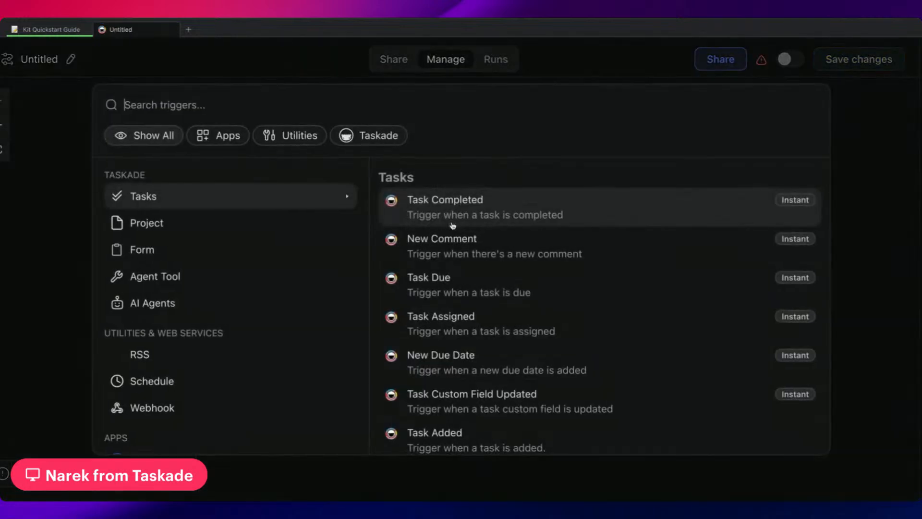
text(agent)
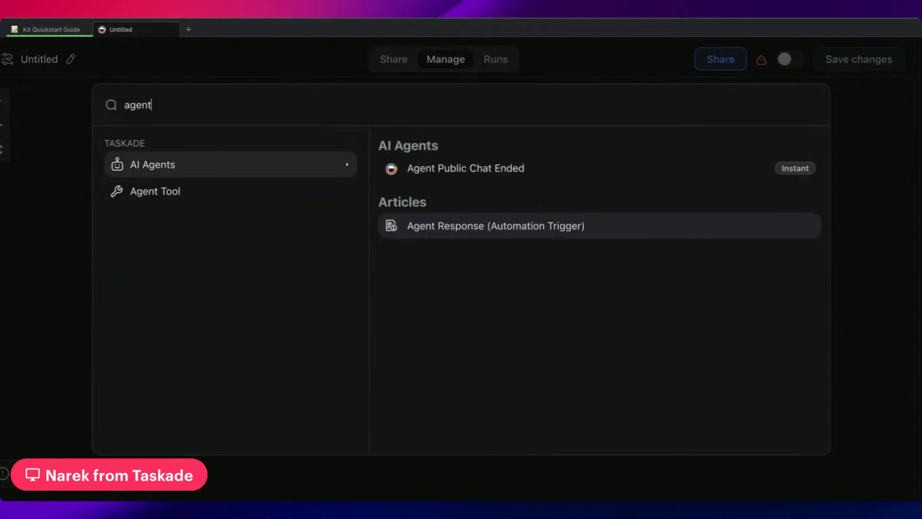
mouse_move(206, 194)
click(478, 169)
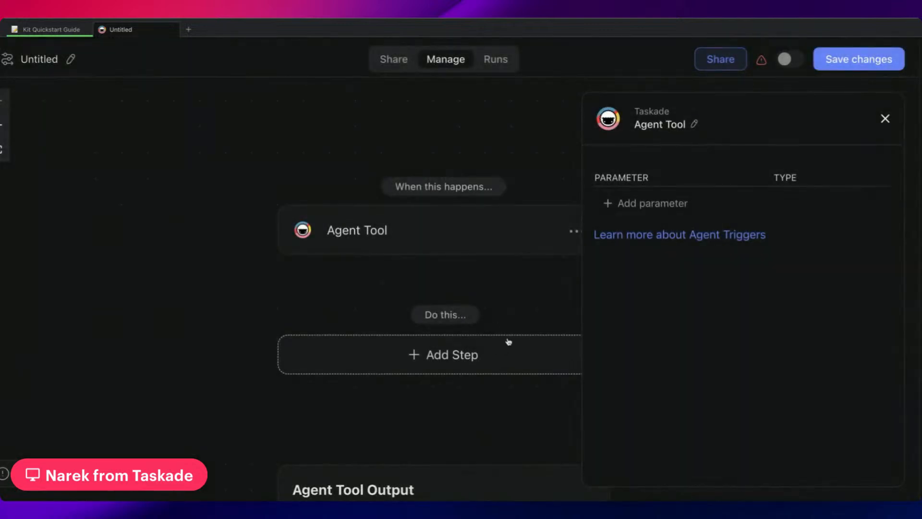
Examine the Agent Tool trigger's parameters and the Agent Tool Output settings that return data to the agent.
scroll(382, 198, down, 5)
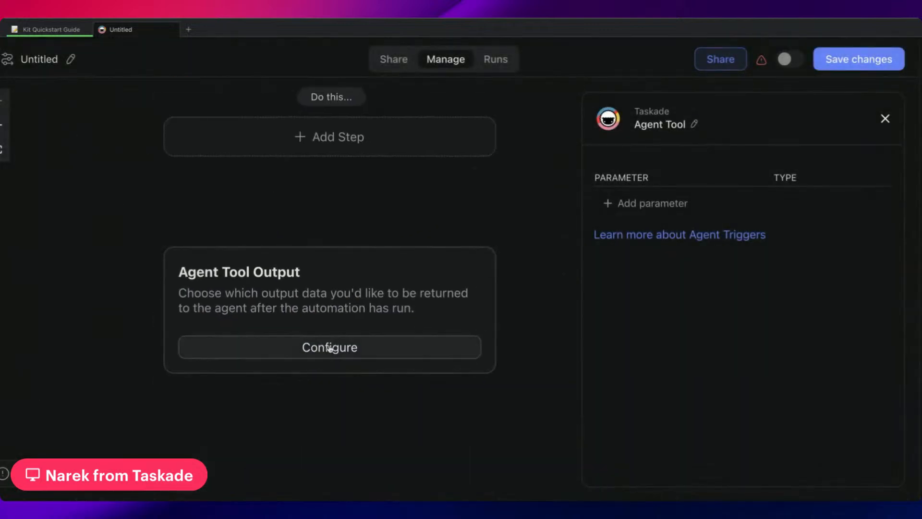
click(330, 346)
click(697, 220)
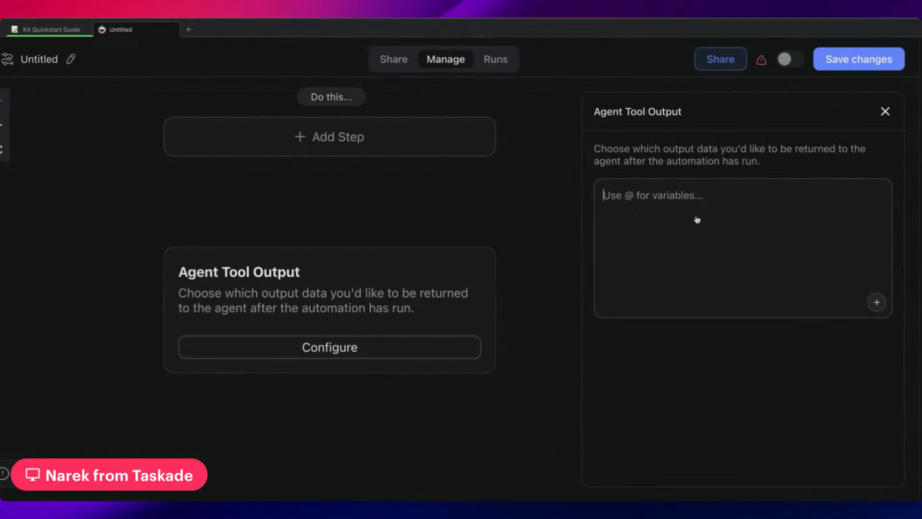
scroll(540, 206, up, 3)
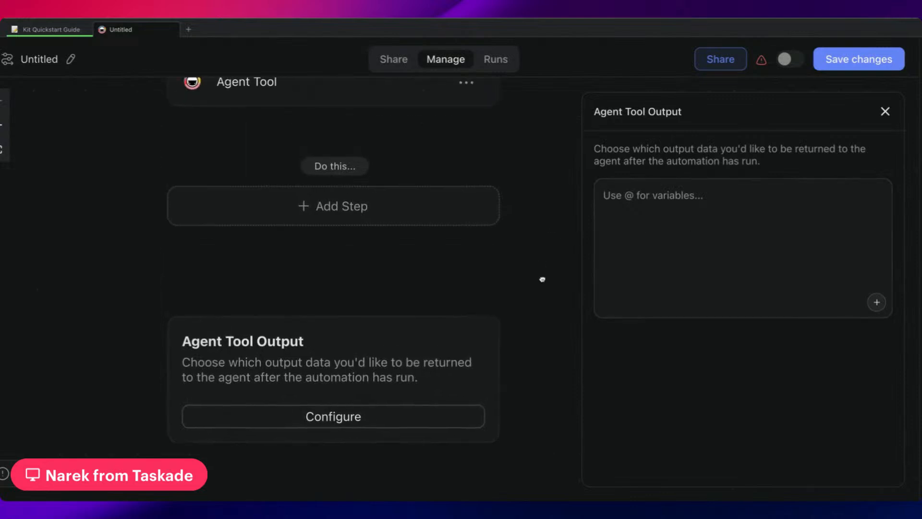
scroll(498, 241, up, 2)
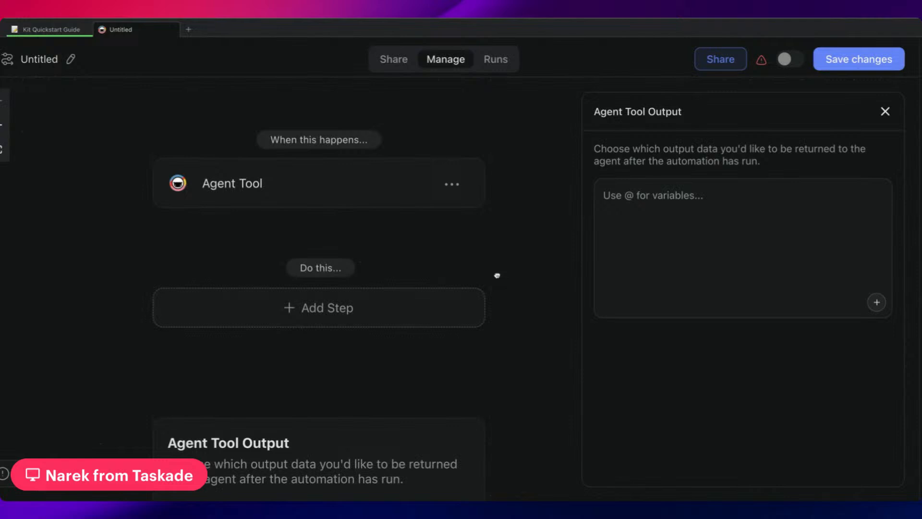
drag(497, 275, 500, 255)
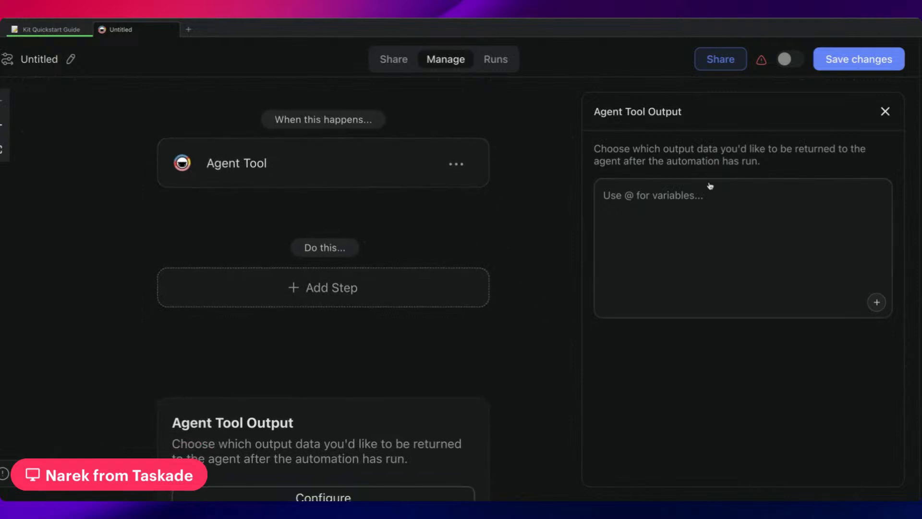
click(289, 174)
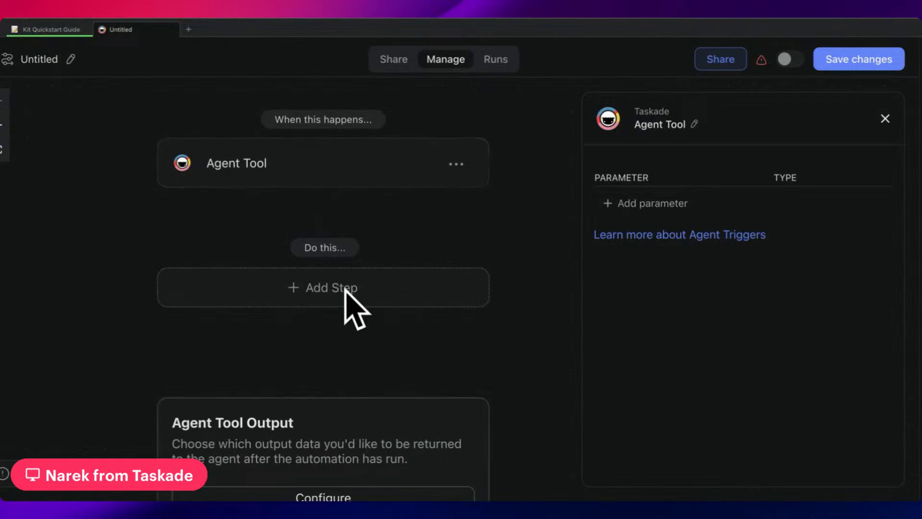
scroll(343, 243, down, 5)
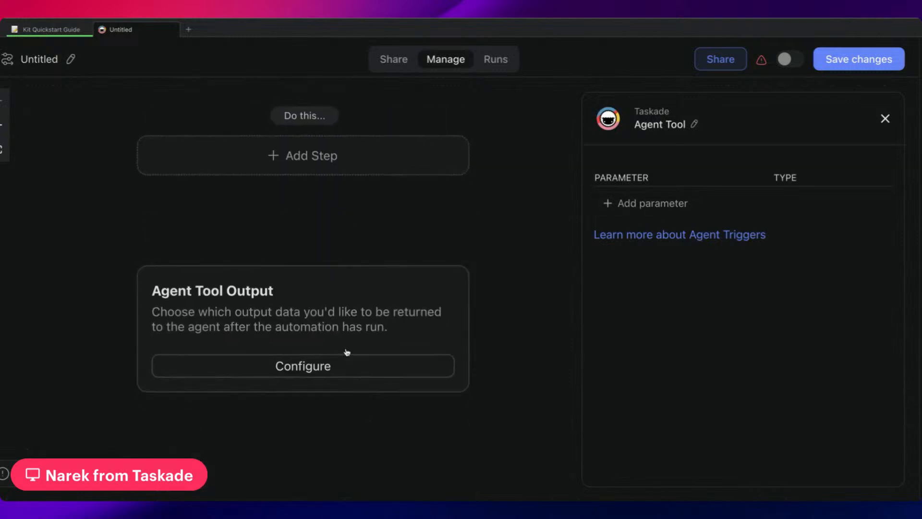
click(353, 372)
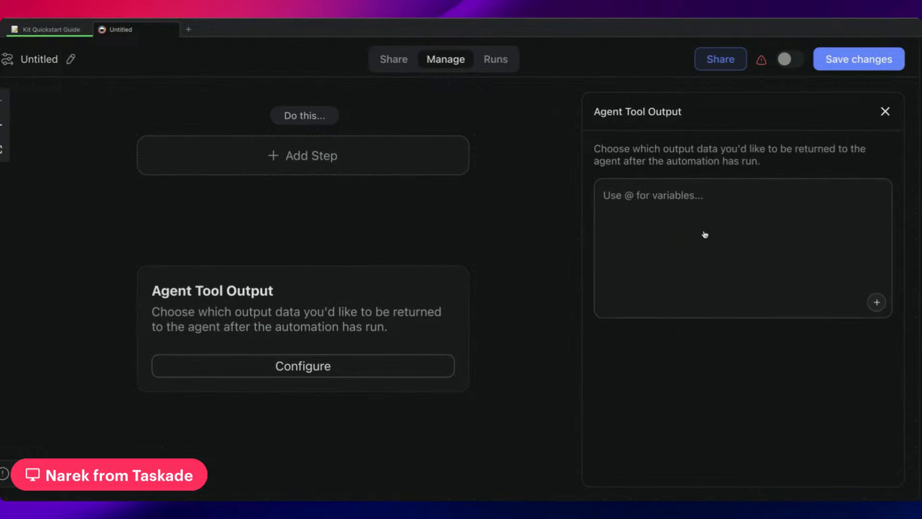
drag(431, 206, 434, 322)
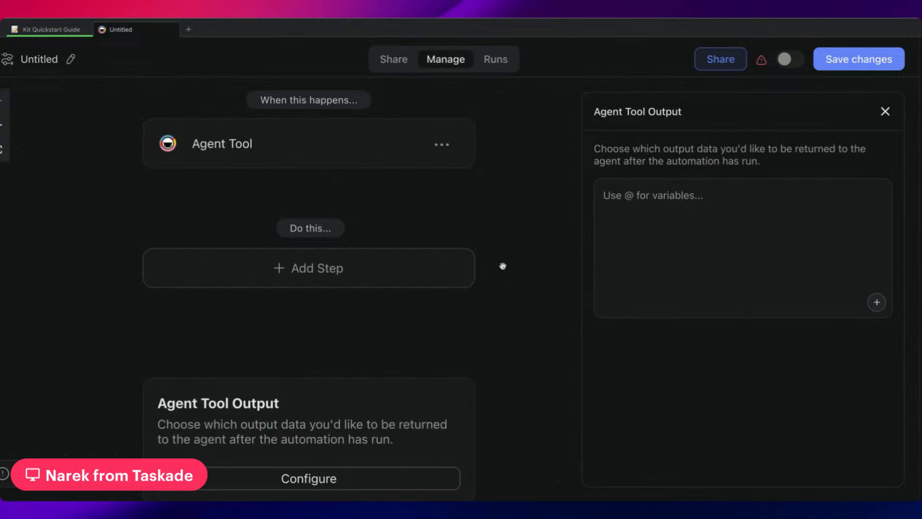
drag(507, 226, 509, 289)
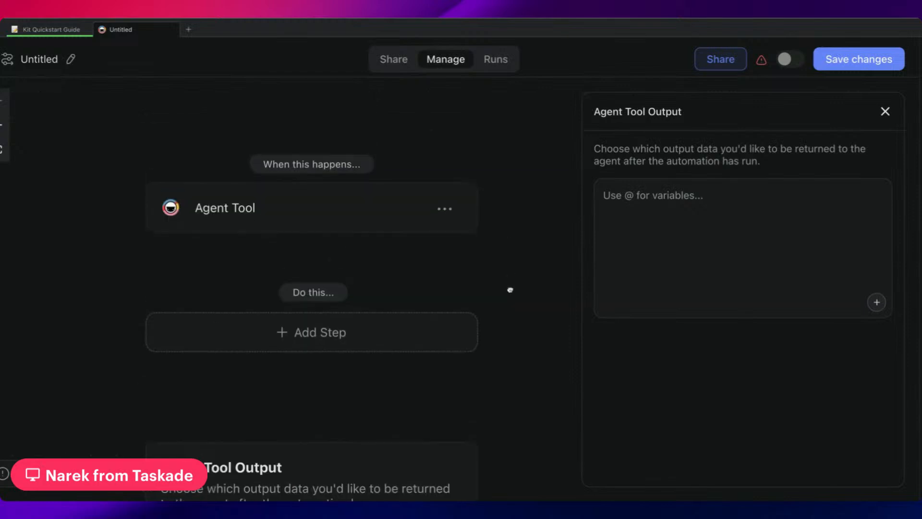
Add a Split into Paths branch as the automation's first step and look over the Path Conditions A settings.
click(398, 317)
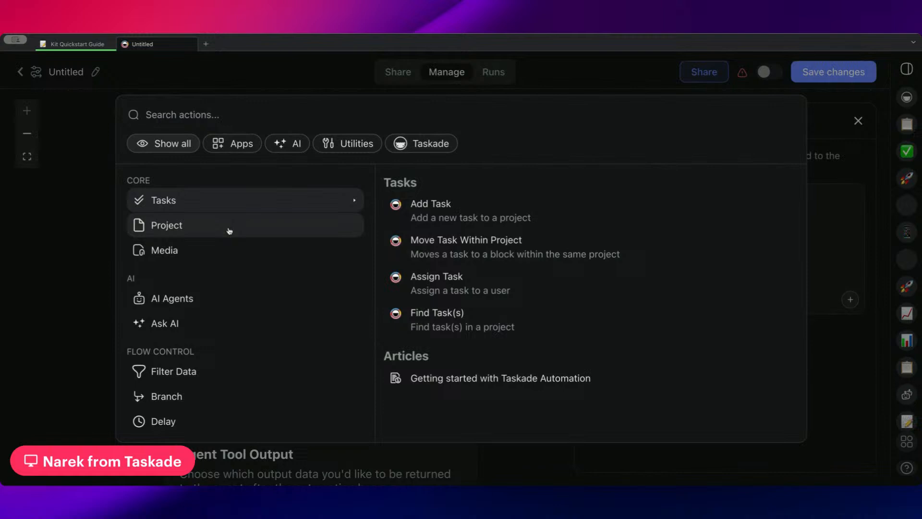
click(229, 231)
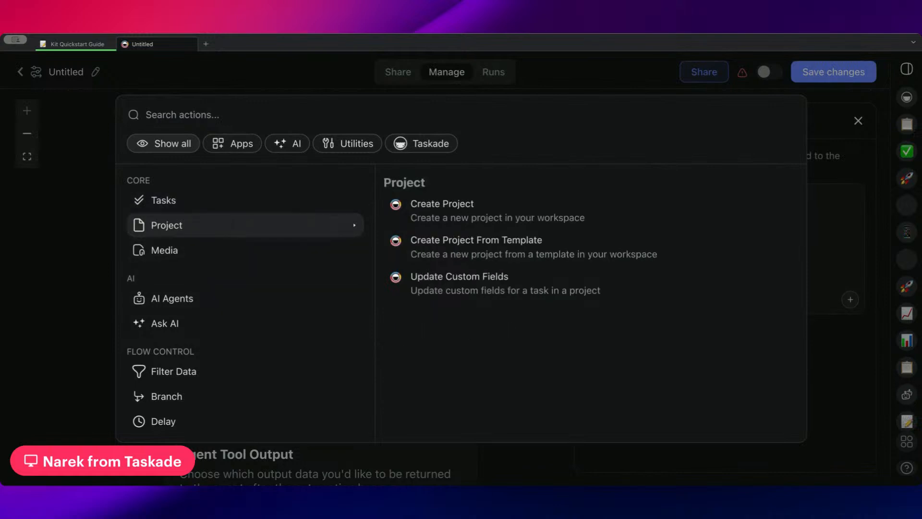
scroll(225, 255, down, 3)
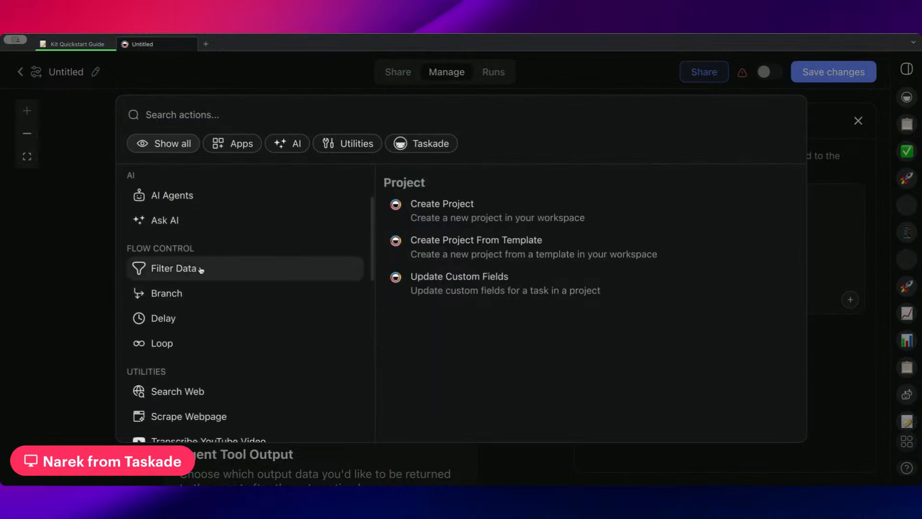
click(244, 302)
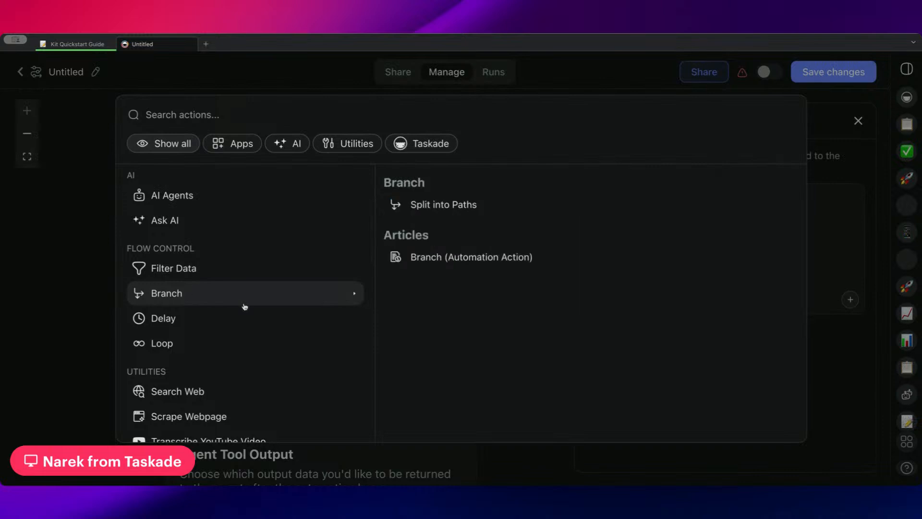
click(452, 207)
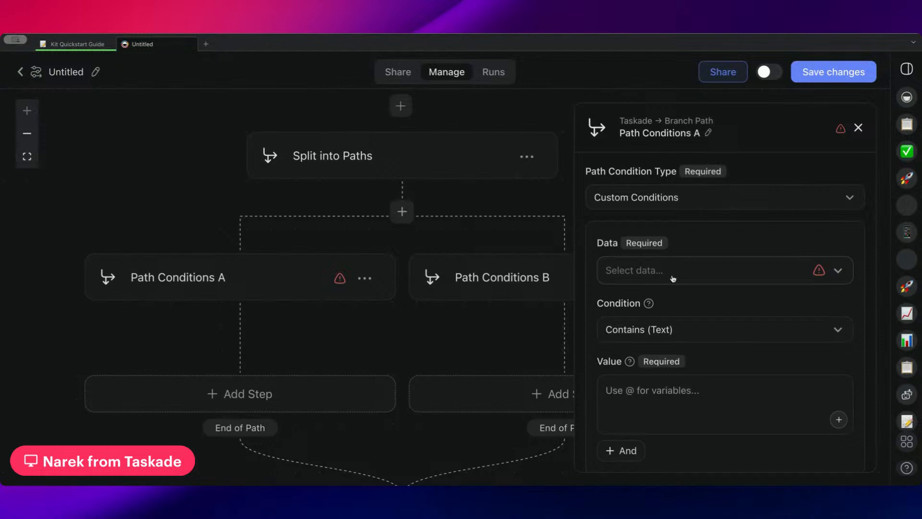
scroll(673, 278, down, 2)
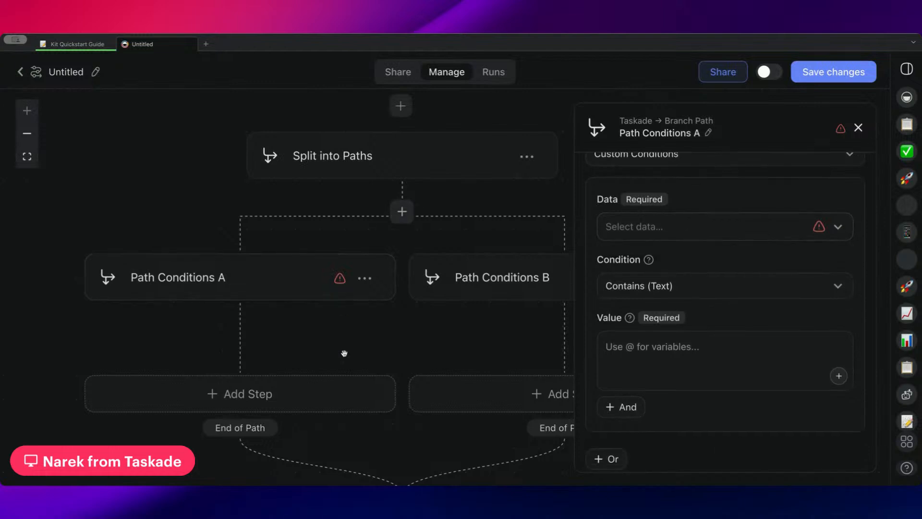
Remove the Agent Tool trigger and replace it with the Task Completed trigger.
scroll(344, 353, up, 3)
click(420, 182)
click(501, 184)
click(469, 213)
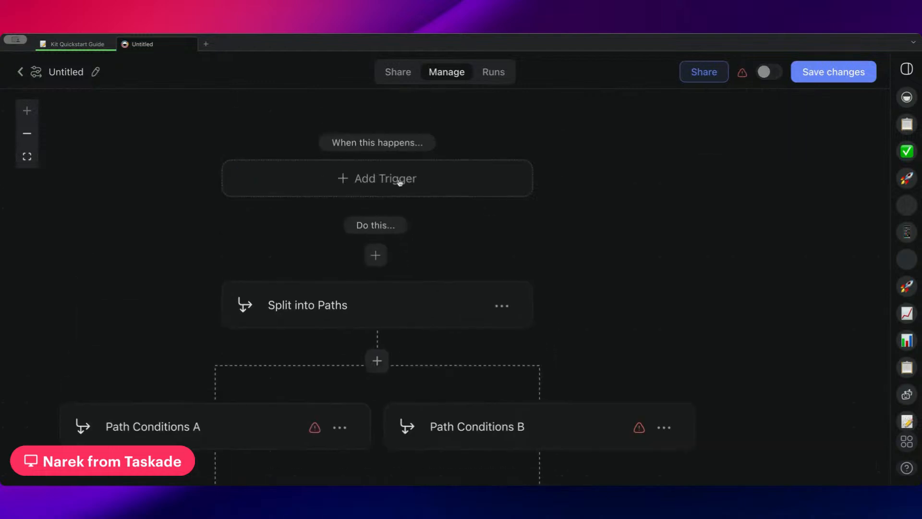
click(400, 181)
click(500, 208)
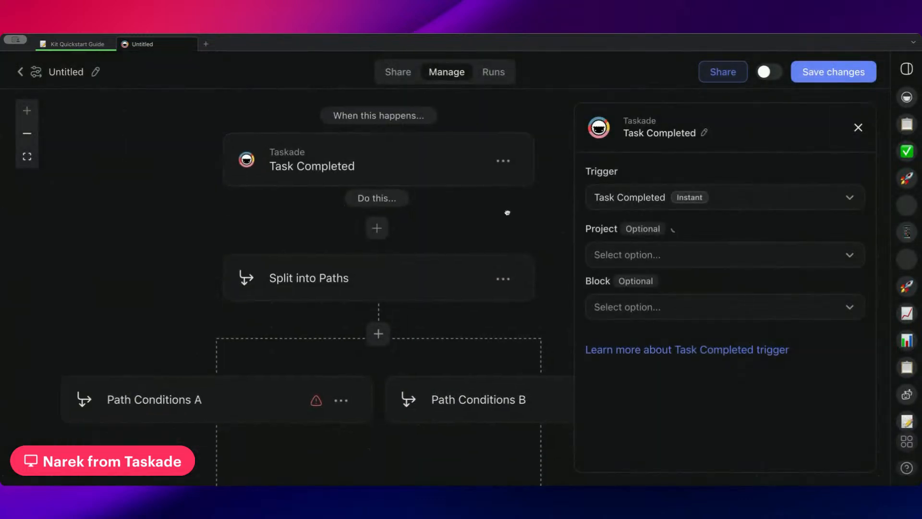
Limit the Task Completed trigger to the Go to Market Strategy project and view its block options without choosing one.
drag(507, 213, 519, 156)
click(639, 258)
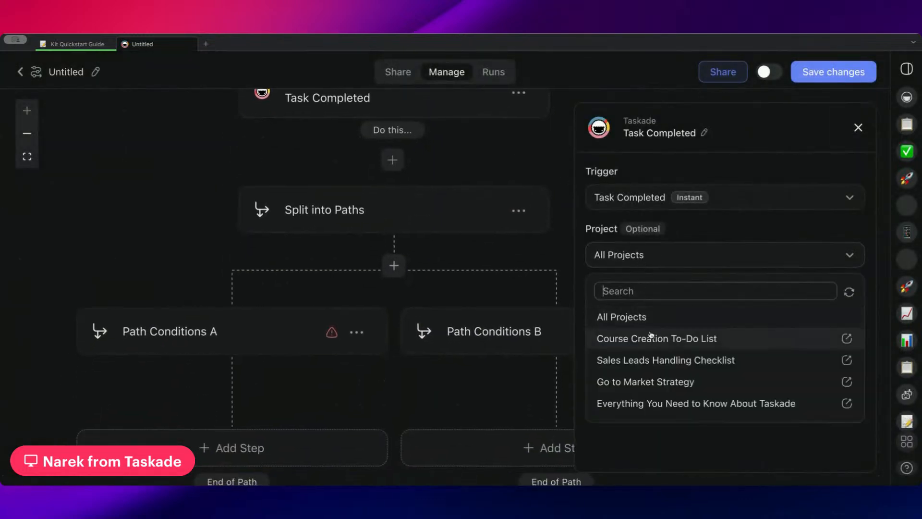
click(672, 381)
click(630, 307)
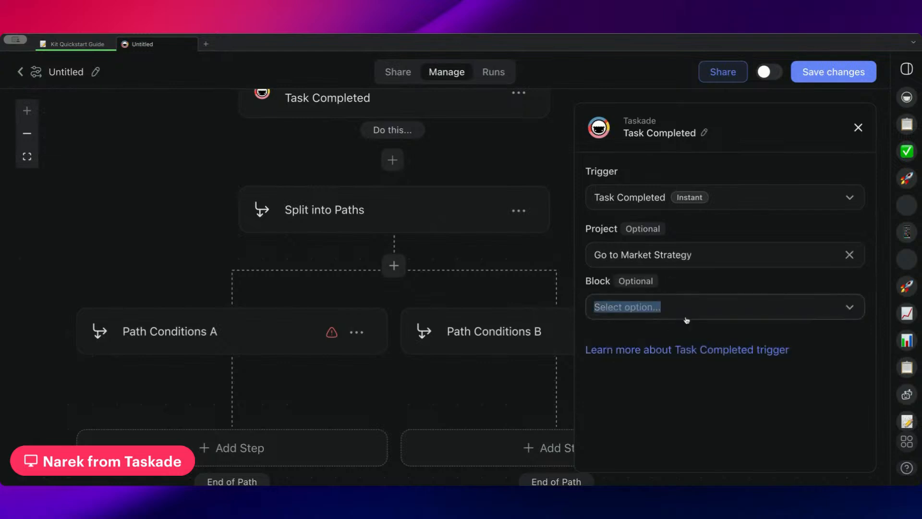
click(519, 247)
Open Path Conditions A and review the Task Completed data available for its condition.
drag(237, 330, 231, 288)
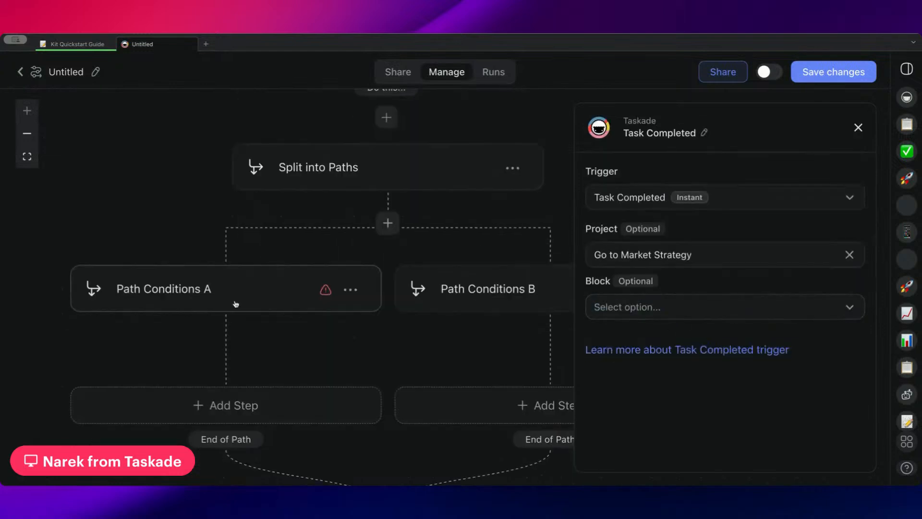
click(236, 303)
click(665, 269)
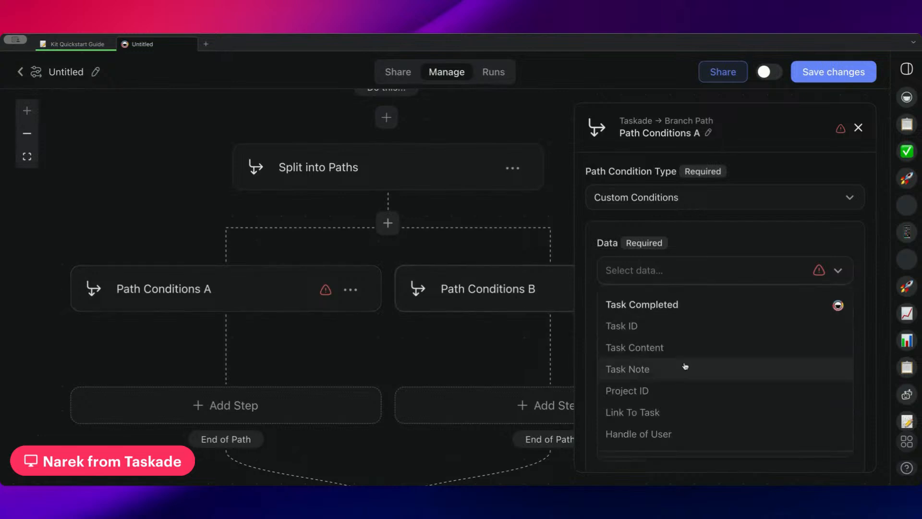
click(701, 226)
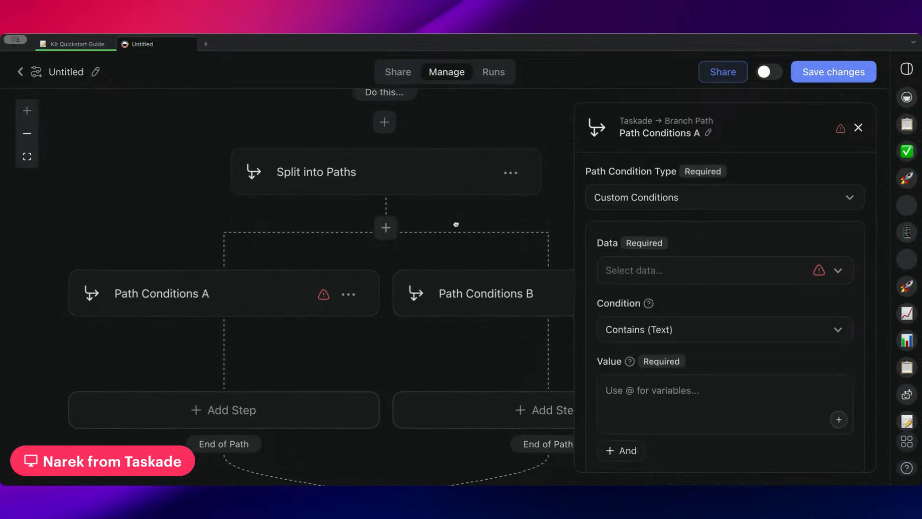
Reselect the Go to Market Strategy project in the Task Completed trigger and leave the automation, discarding the unsaved changes.
drag(456, 224, 426, 262)
drag(380, 137, 392, 189)
click(429, 157)
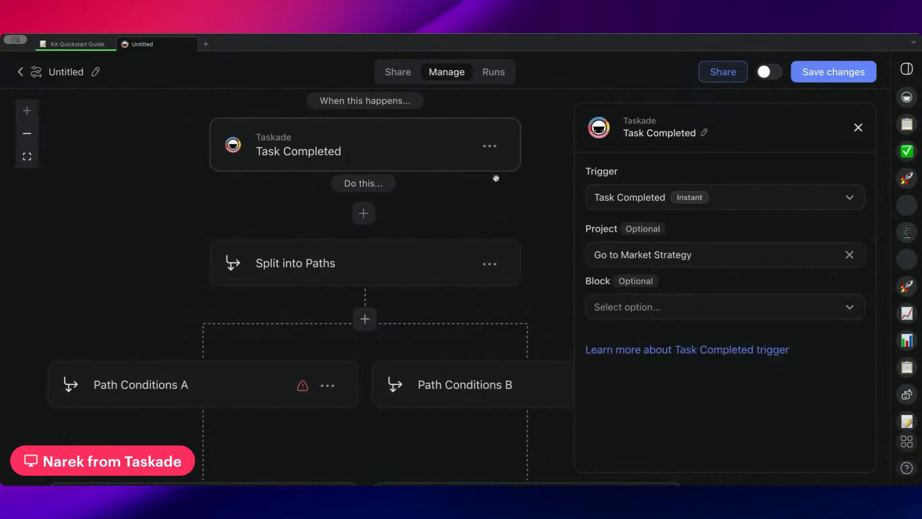
click(648, 262)
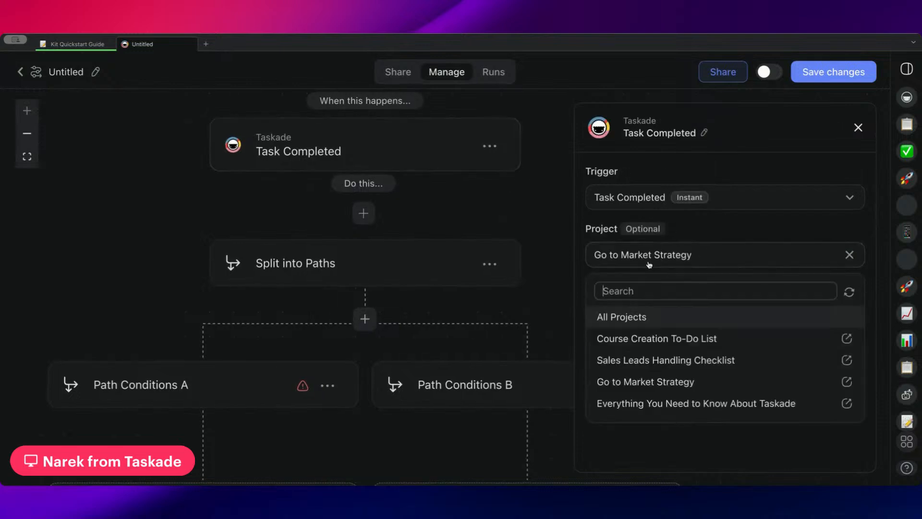
click(694, 382)
click(35, 71)
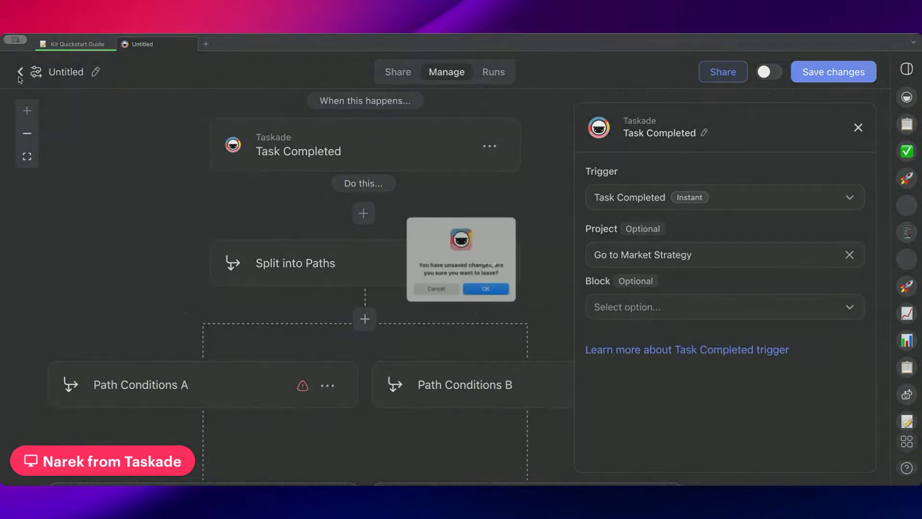
click(487, 291)
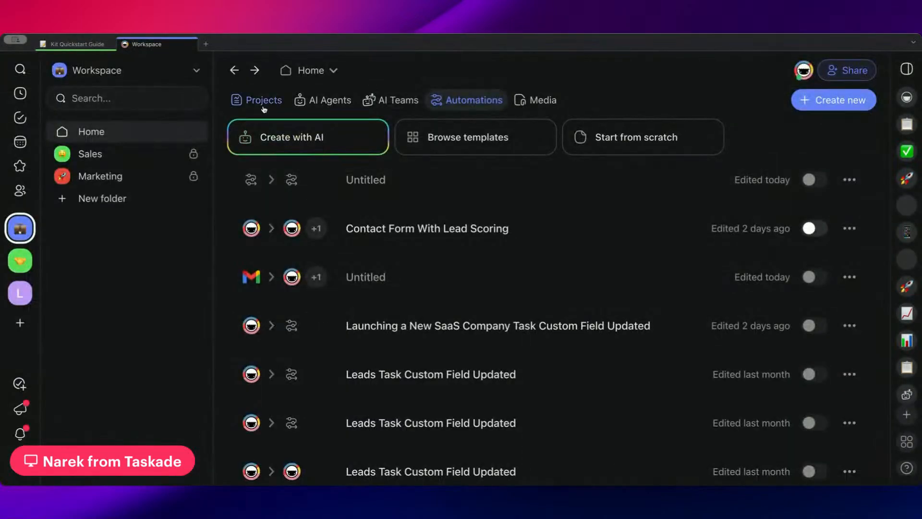
Open the Course Creation To-Do List project from the workspace and examine its Status column in table view.
click(259, 100)
click(529, 243)
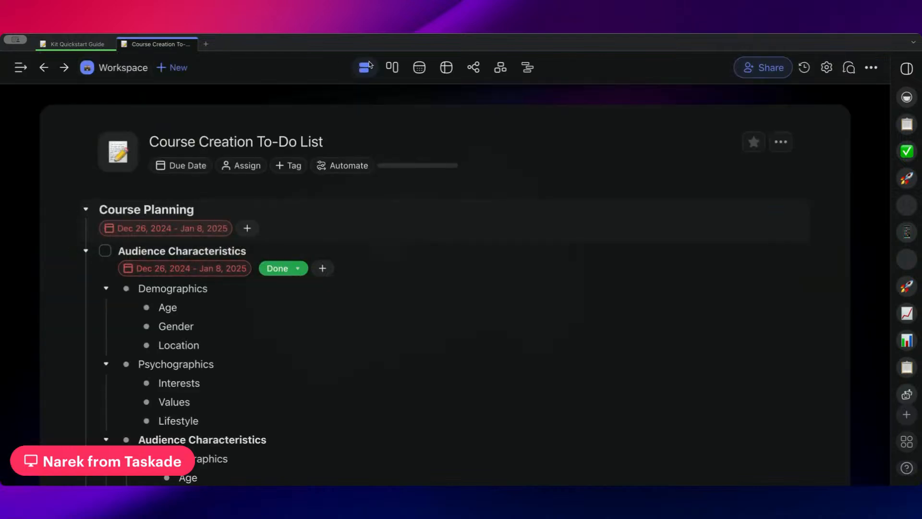
click(419, 67)
click(447, 67)
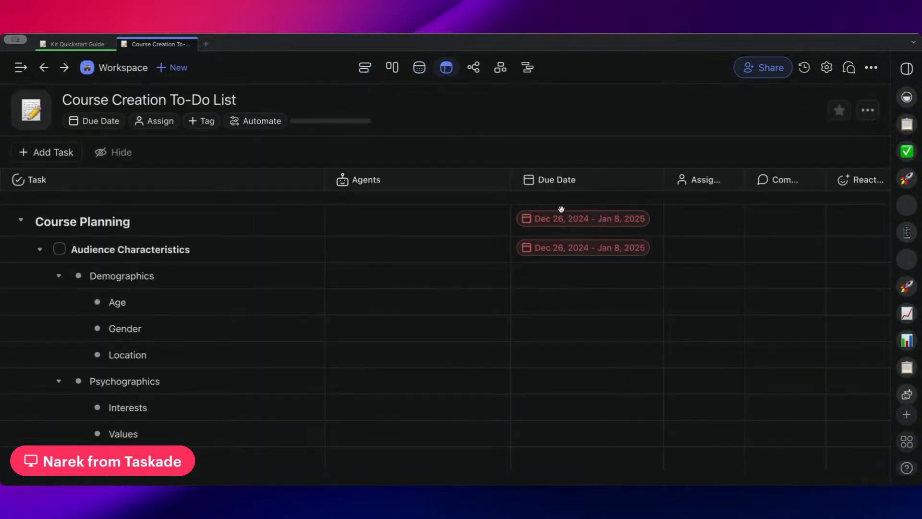
scroll(562, 209, right, 5)
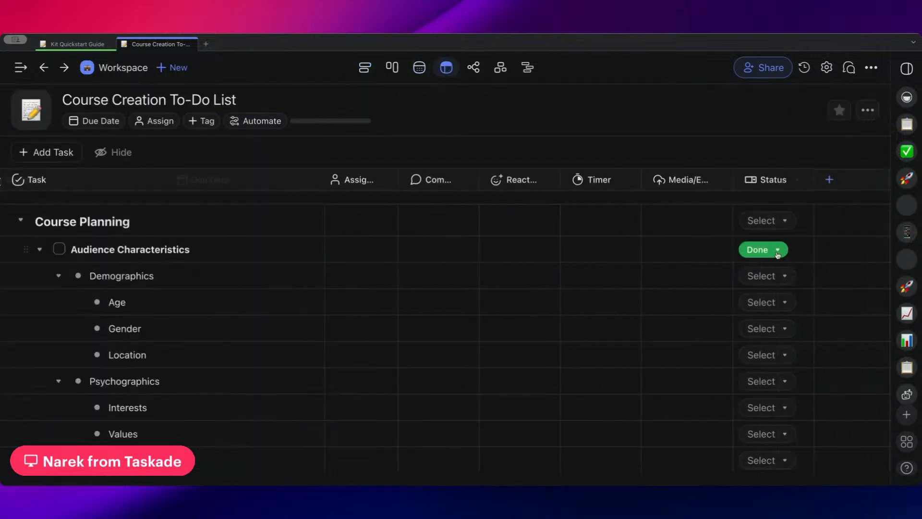
Open the untitled automation edited today from the workspace's automations and give it a Task Completed trigger.
click(109, 76)
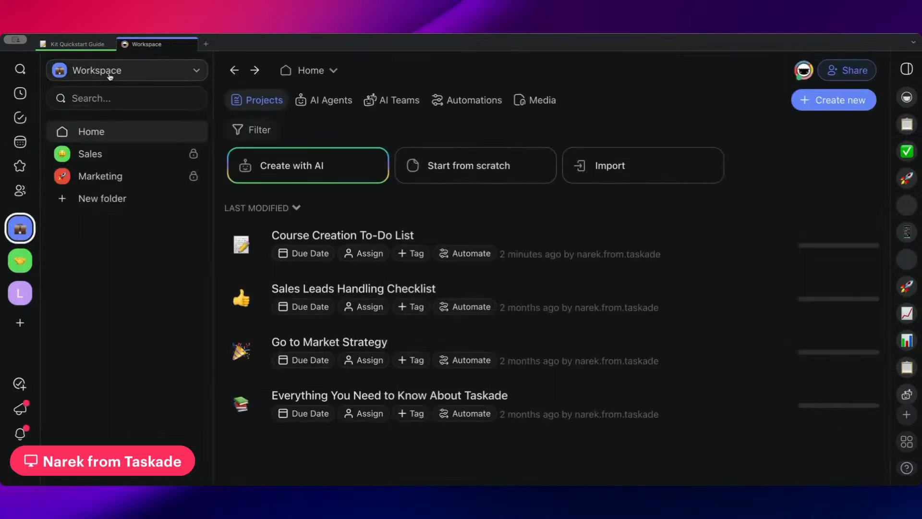
click(459, 100)
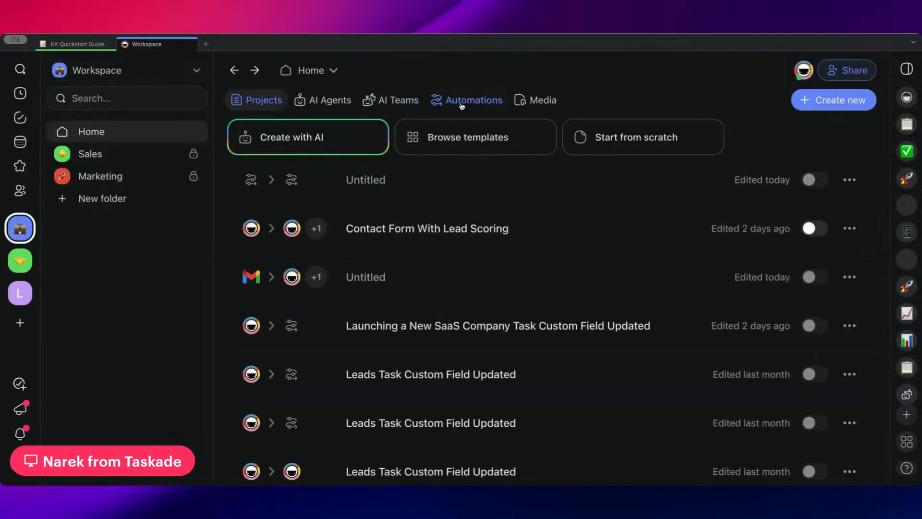
click(437, 187)
click(473, 242)
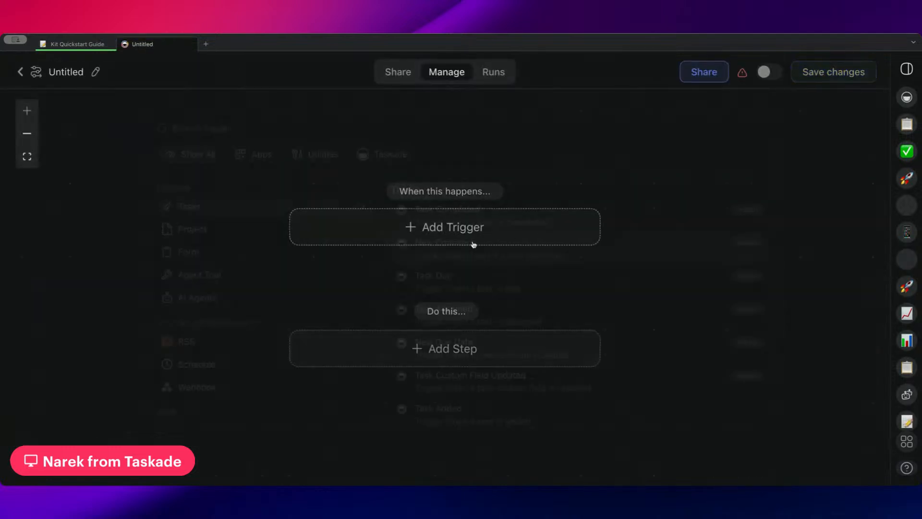
click(477, 214)
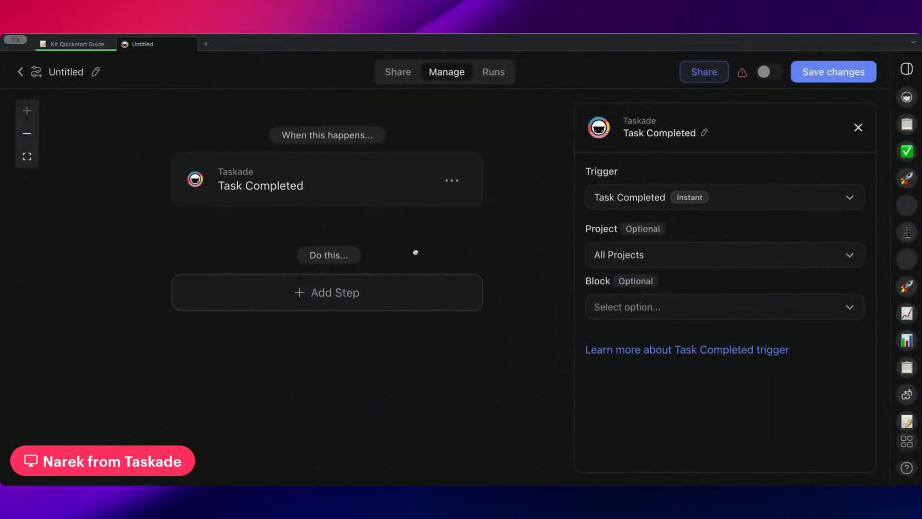
Add a Split into Paths branch as the step following the Task Completed trigger.
click(391, 307)
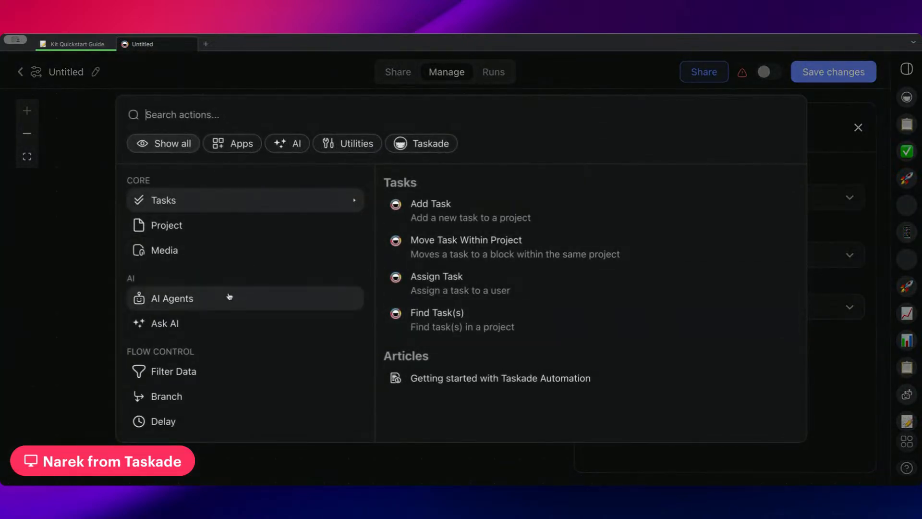
click(197, 392)
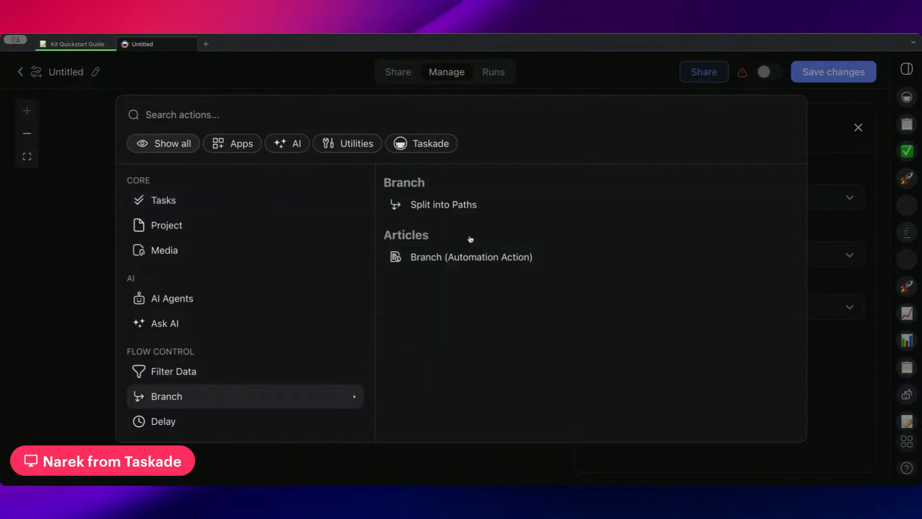
click(476, 207)
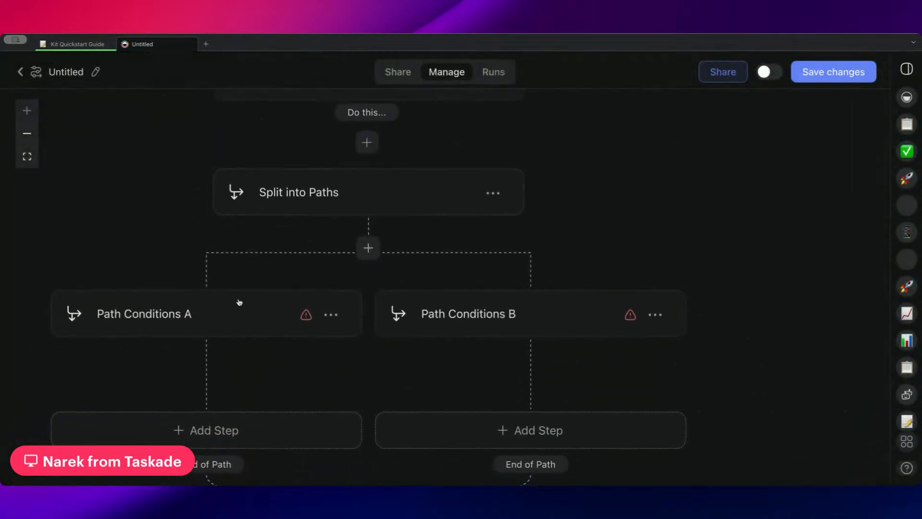
Open Path Conditions A and view the data options available for its condition without choosing one.
click(230, 305)
click(701, 275)
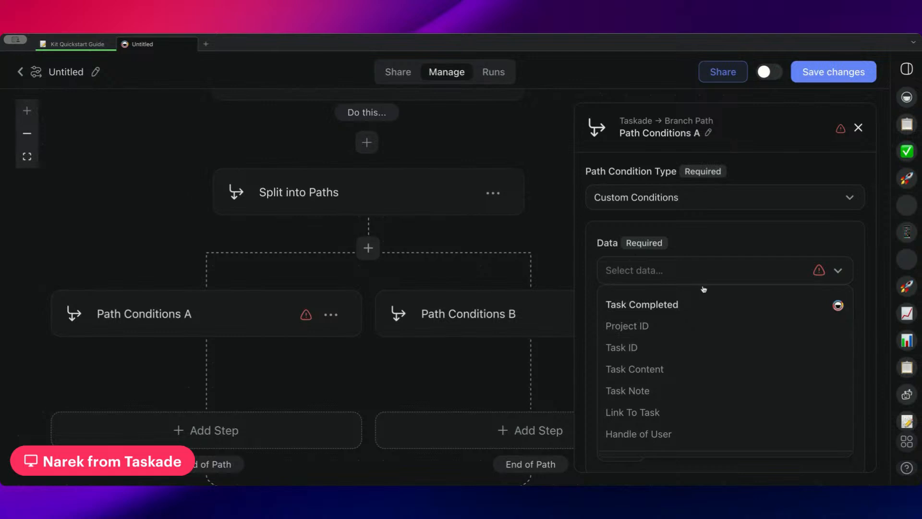
click(693, 239)
Replace the trigger with Task Custom Field Updated and choose the Course Creation To-Do List project.
scroll(426, 159, up, 2)
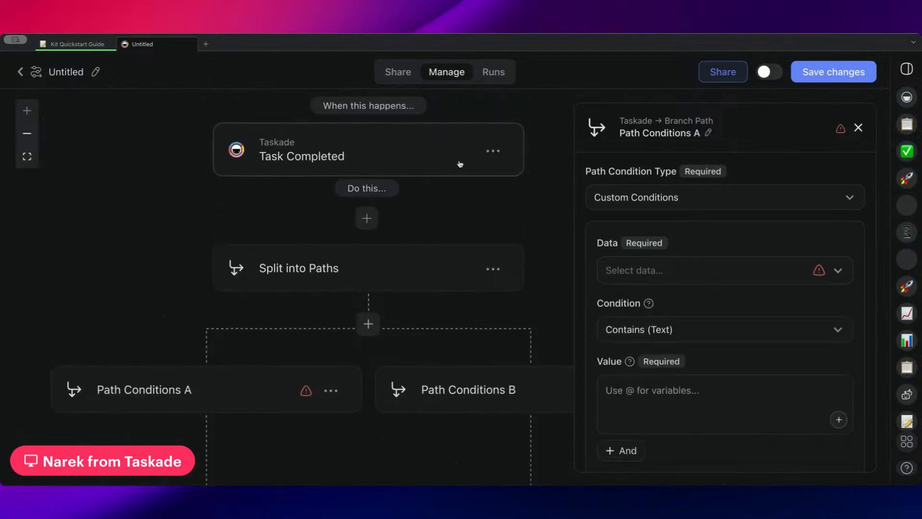
click(493, 153)
click(459, 179)
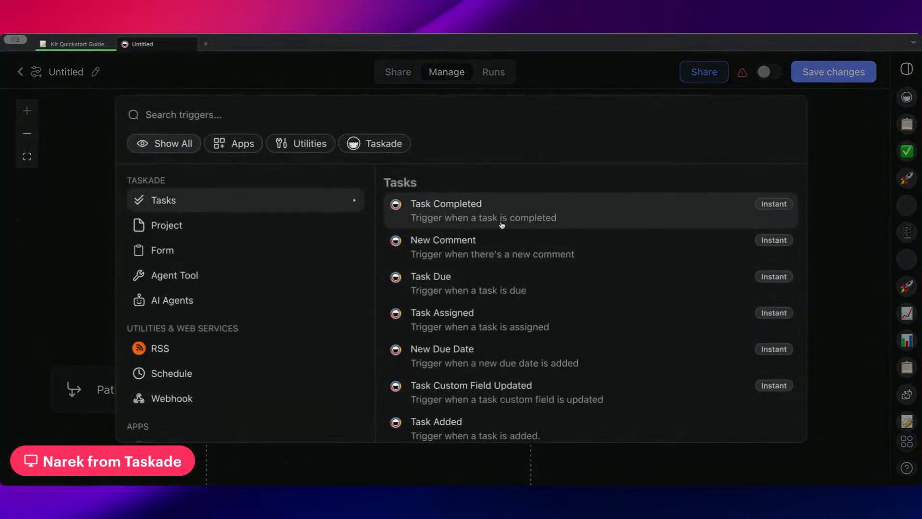
click(474, 347)
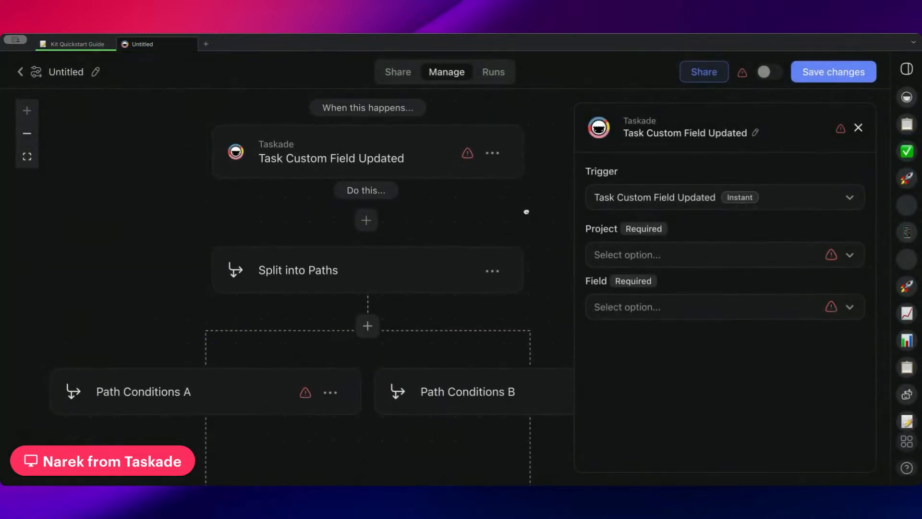
click(646, 255)
click(654, 318)
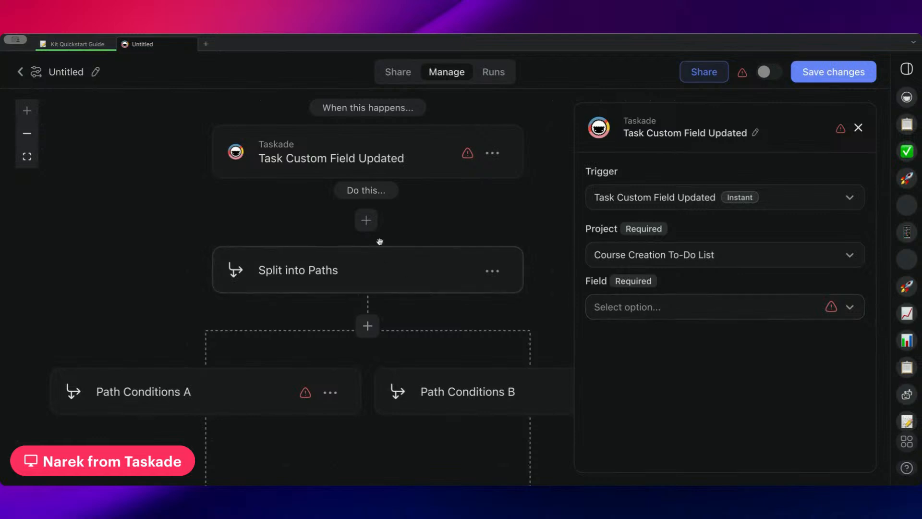
Base Path Conditions A on the updated task's Status field and view the selectable field values without choosing one.
scroll(385, 238, down, 2)
click(198, 340)
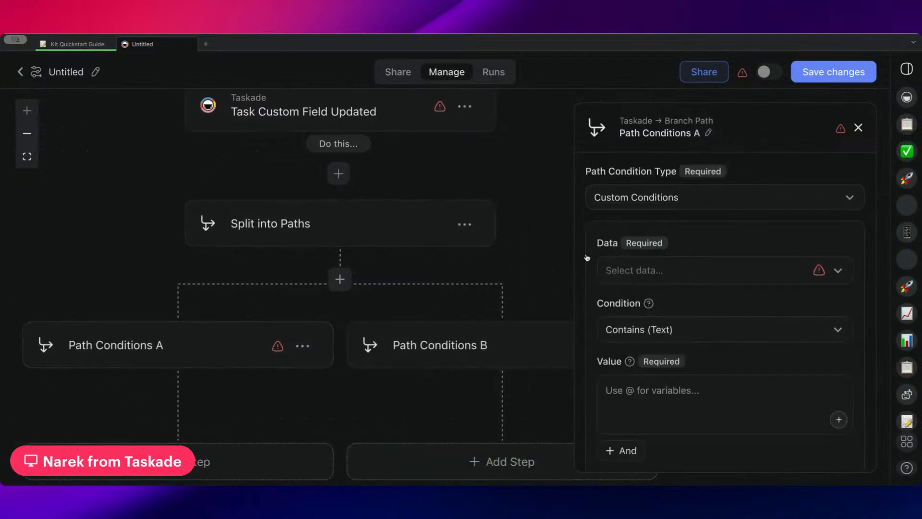
click(644, 272)
click(648, 434)
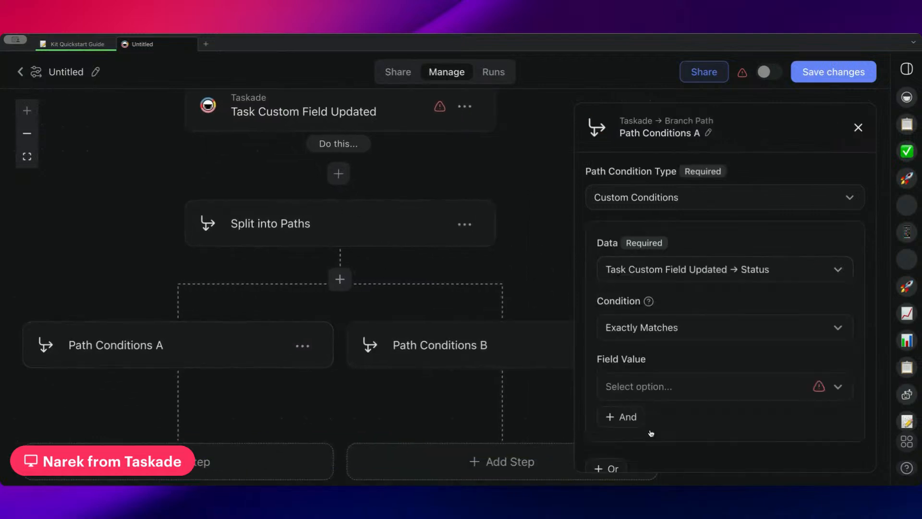
scroll(692, 363, down, 1)
click(683, 350)
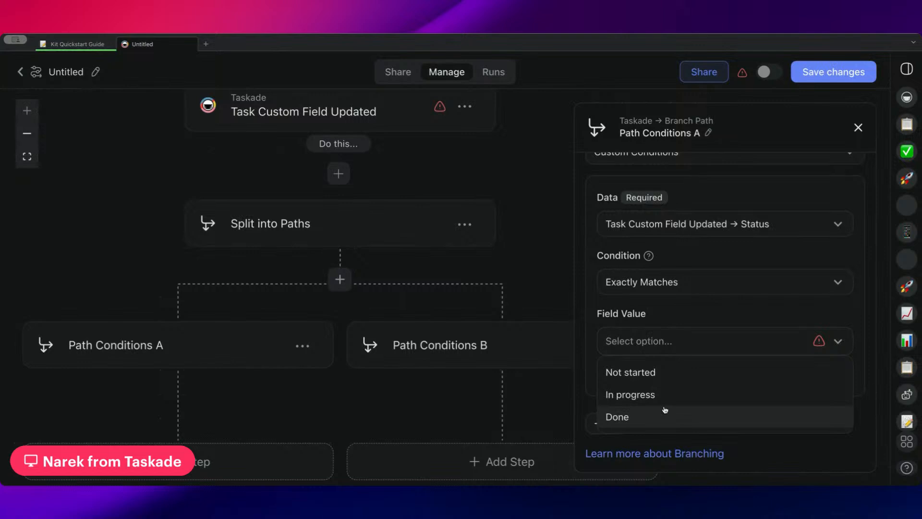
click(677, 353)
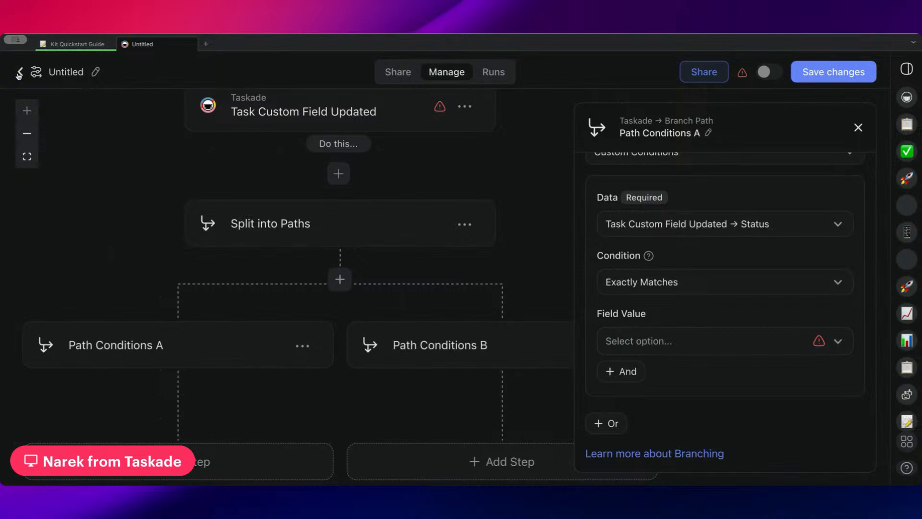
Close the Path Conditions A settings and remove the Task Custom Field Updated trigger from the automation.
drag(85, 176, 86, 299)
drag(92, 265, 125, 202)
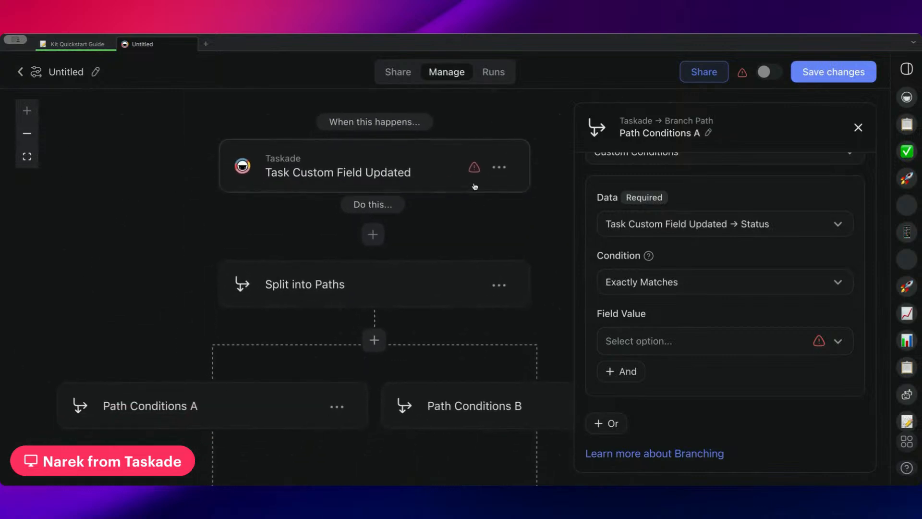
click(858, 127)
click(499, 168)
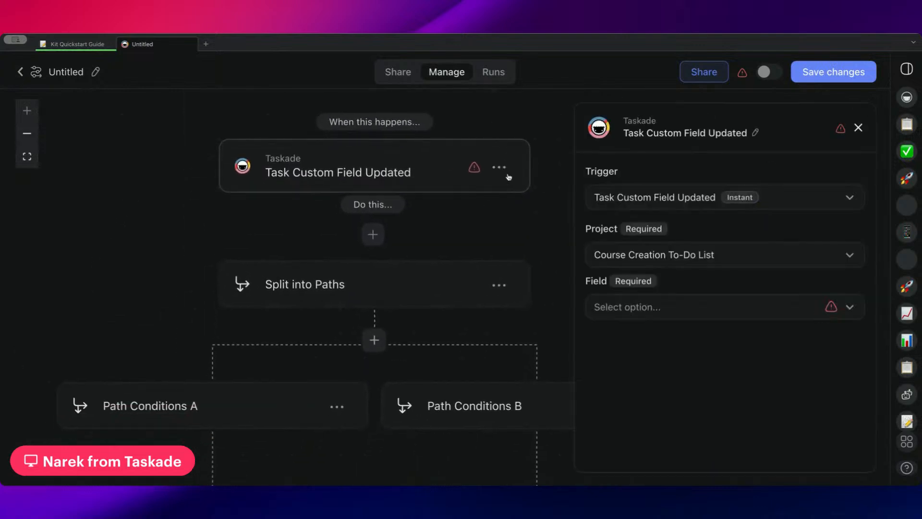
click(499, 168)
click(497, 198)
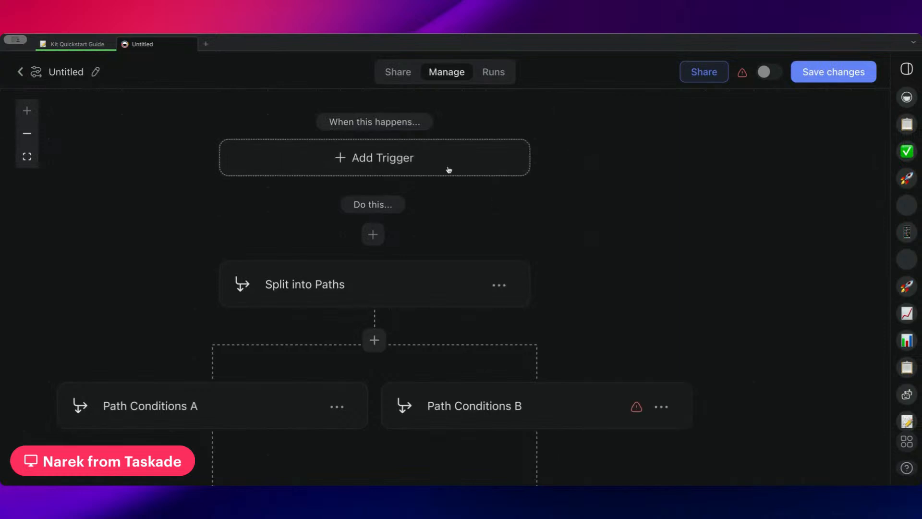
Leave the untitled automation and discard its unsaved changes.
drag(352, 167, 364, 174)
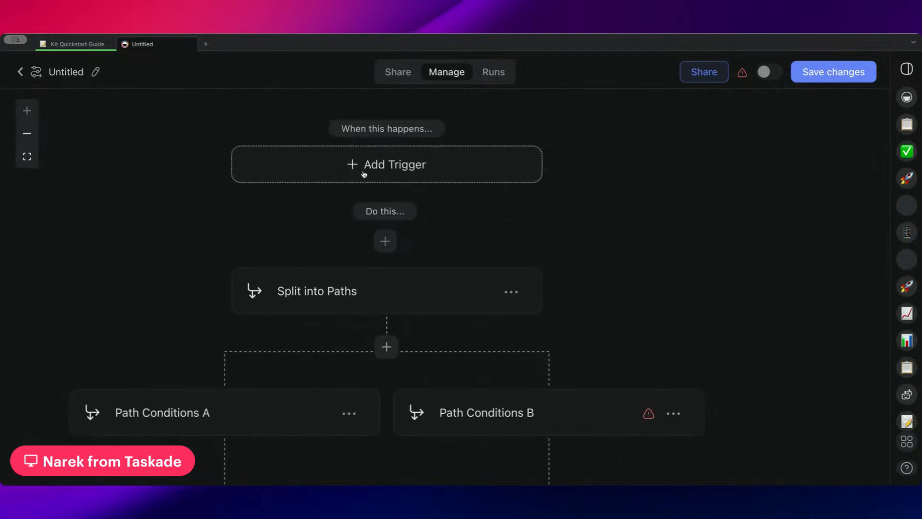
click(20, 72)
click(498, 293)
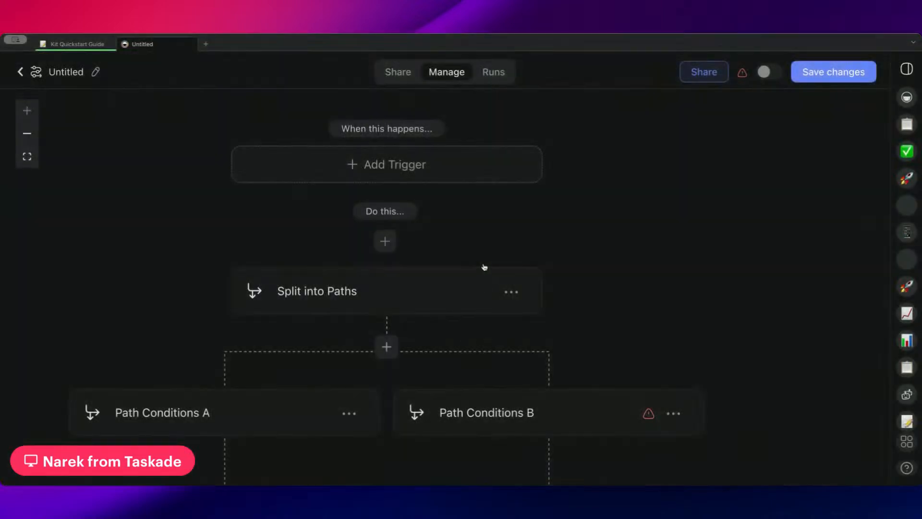
Open the Contact Form With Lead Scoring automation and review the Form Trigger's fields down to the Form End Page setting.
scroll(485, 288, down, 7)
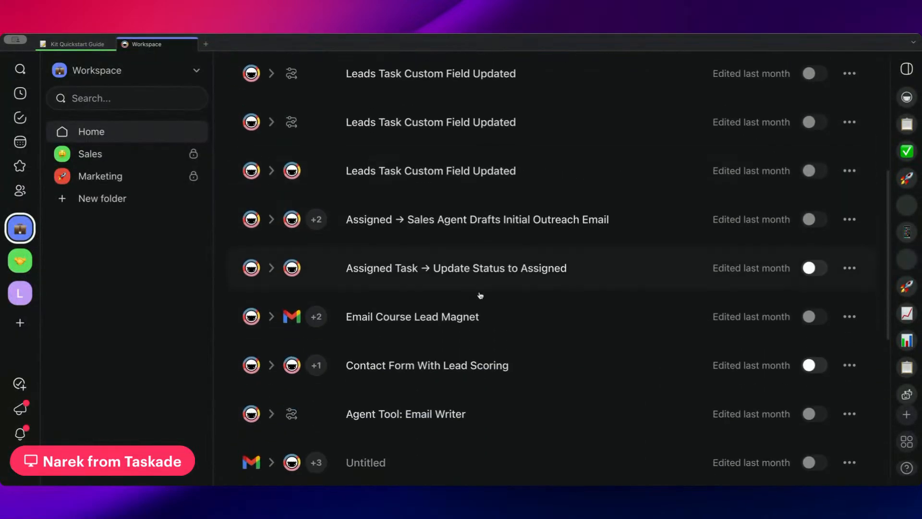
click(490, 365)
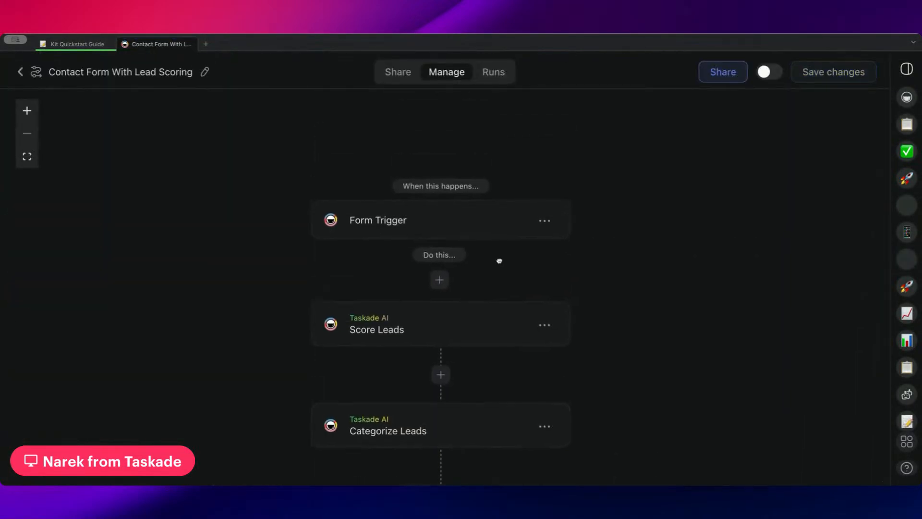
click(480, 233)
scroll(697, 276, down, 5)
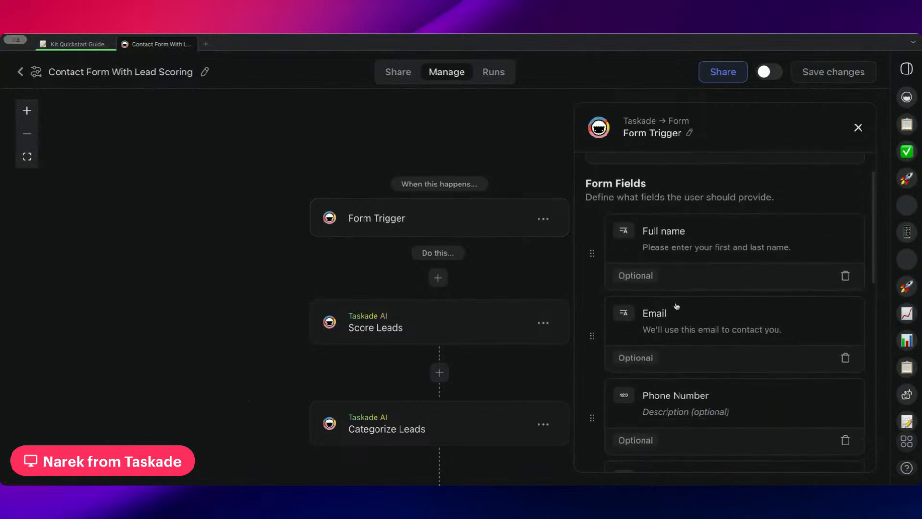
scroll(676, 306, down, 10)
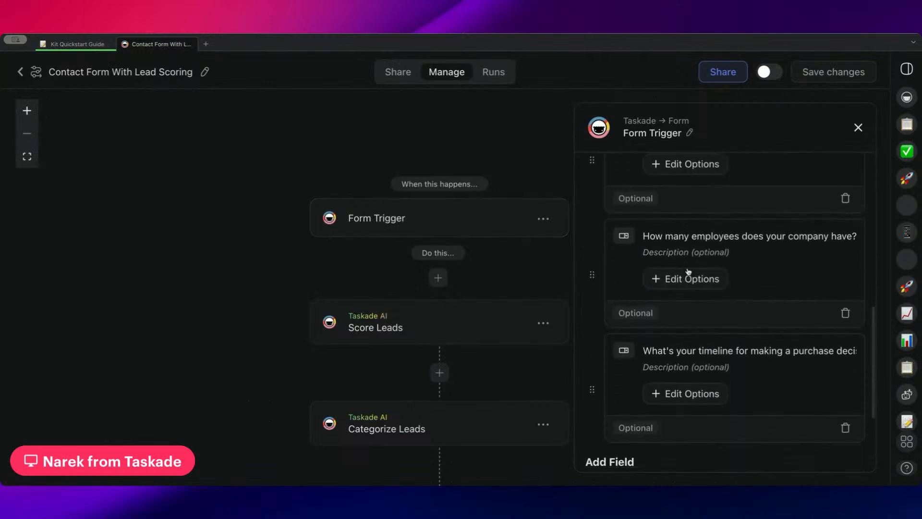
scroll(689, 271, down, 4)
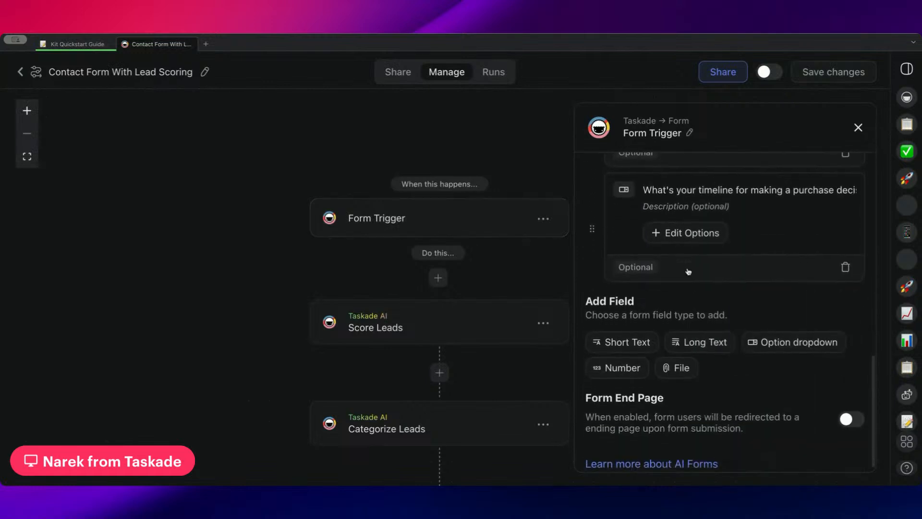
Enable the Form End Page with the content "Thank you for submitting this form! We'll reach out to you in 48 hours." and save the changes.
click(852, 410)
scroll(681, 323, down, 3)
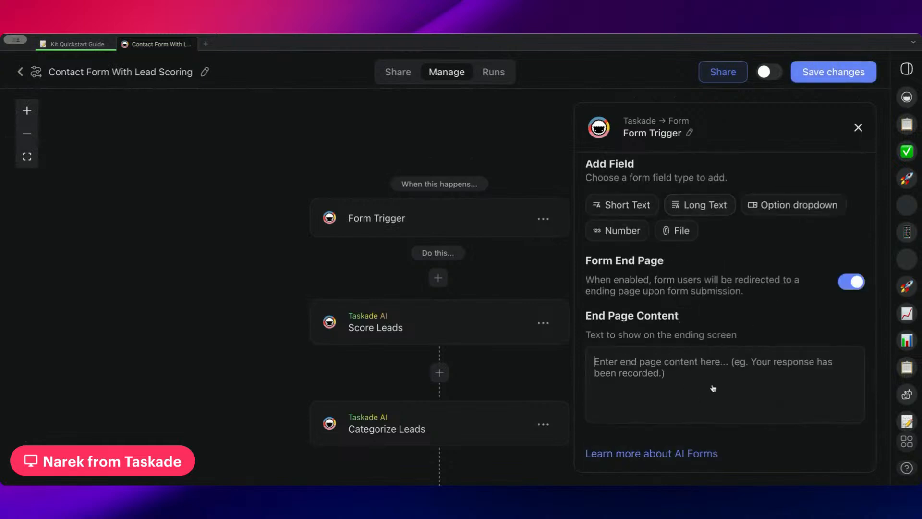
text(Thank you for sub)
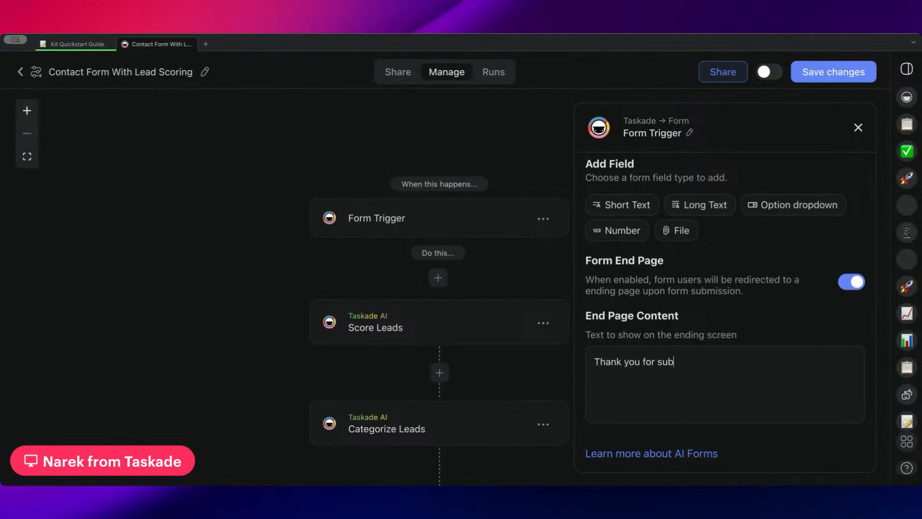
text(mitting this form!)
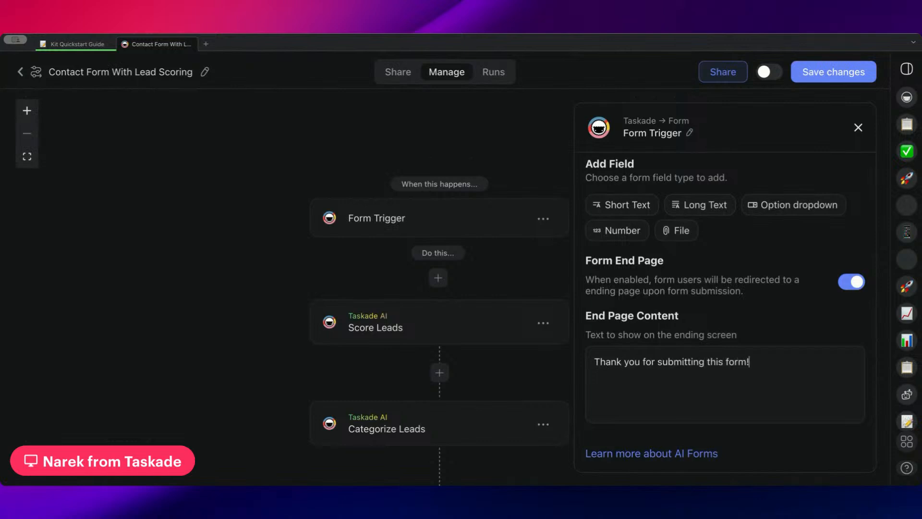
text( We'll reach out to you in )
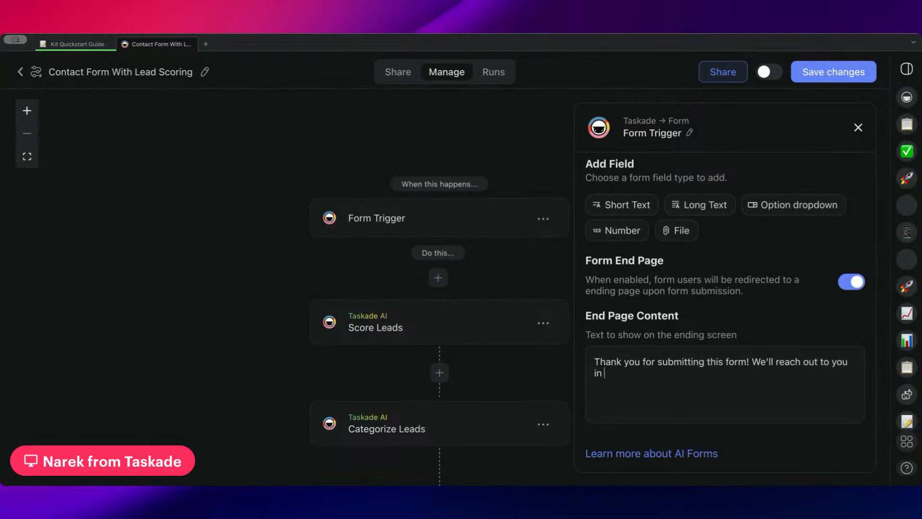
text(48 hoours)
key(BackSpace)
key(BackSpace)
key(BackSpace)
key(BackSpace)
text(urs)
click(875, 68)
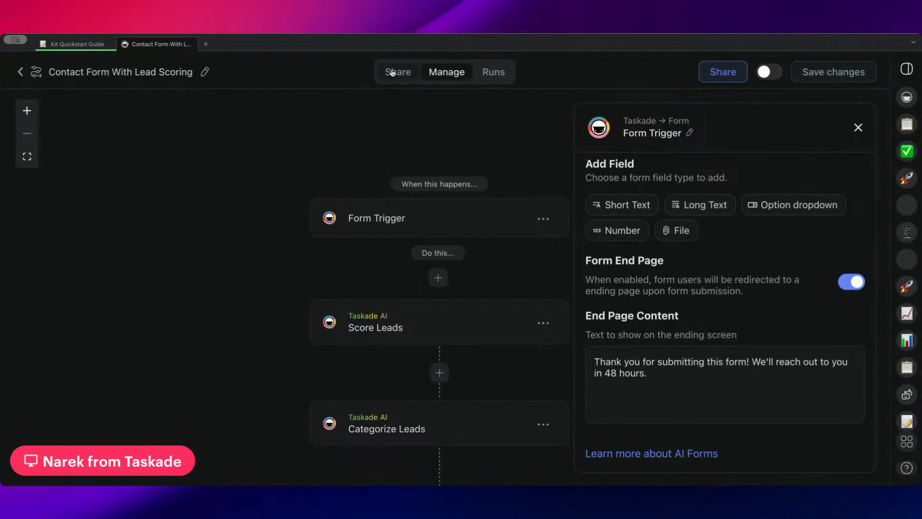
Preview the shareable Contact Form With Lead Scoring and look through its fields.
click(393, 73)
scroll(448, 243, down, 5)
scroll(448, 243, up, 3)
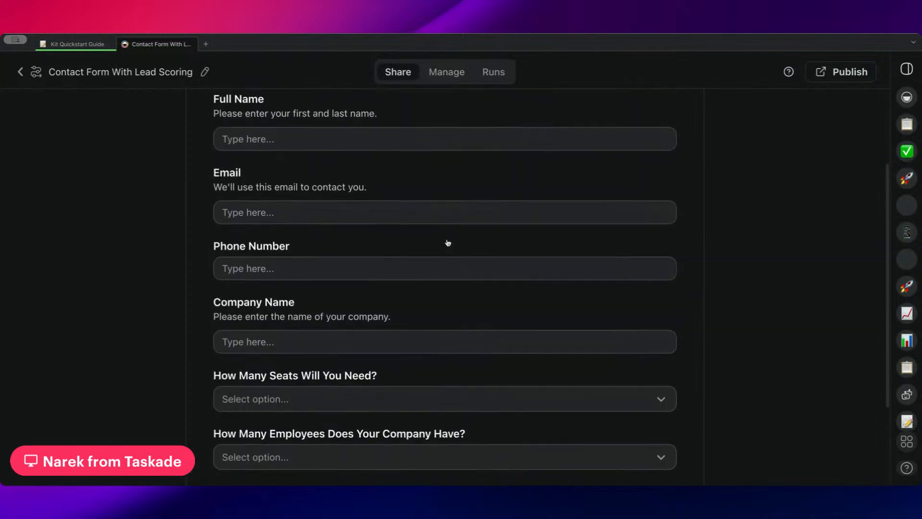
scroll(448, 243, up, 2)
click(379, 226)
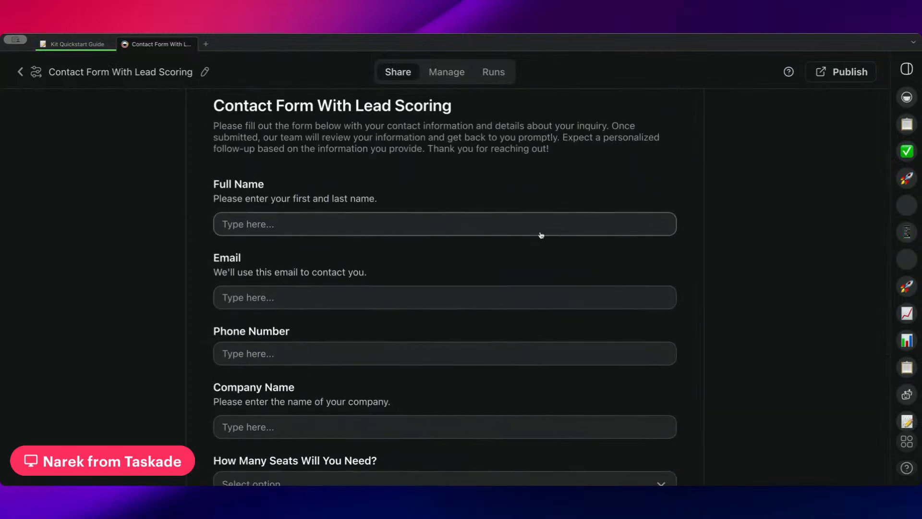
Return to managing the automation flow, review its lead steps and examine the Form Trigger's field definitions.
click(447, 71)
scroll(445, 286, down, 5)
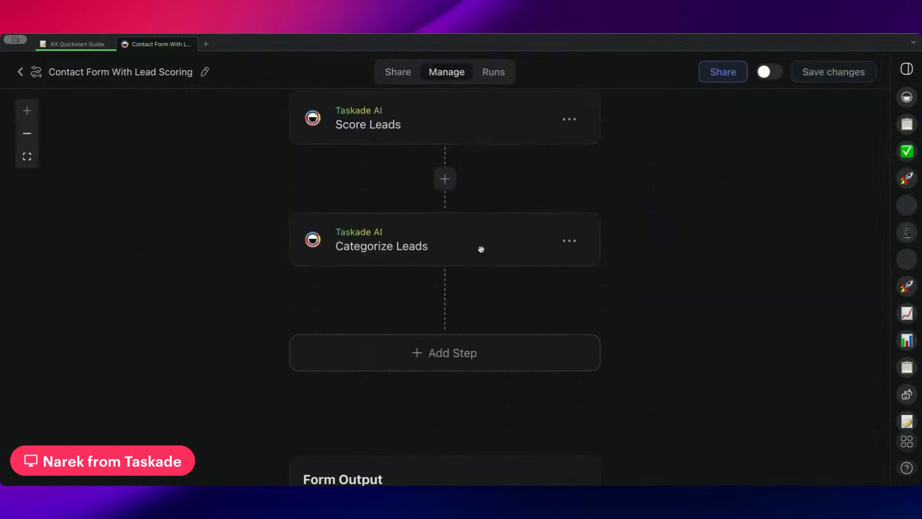
scroll(485, 207, up, 2)
scroll(487, 144, up, 2)
click(491, 143)
scroll(705, 275, down, 5)
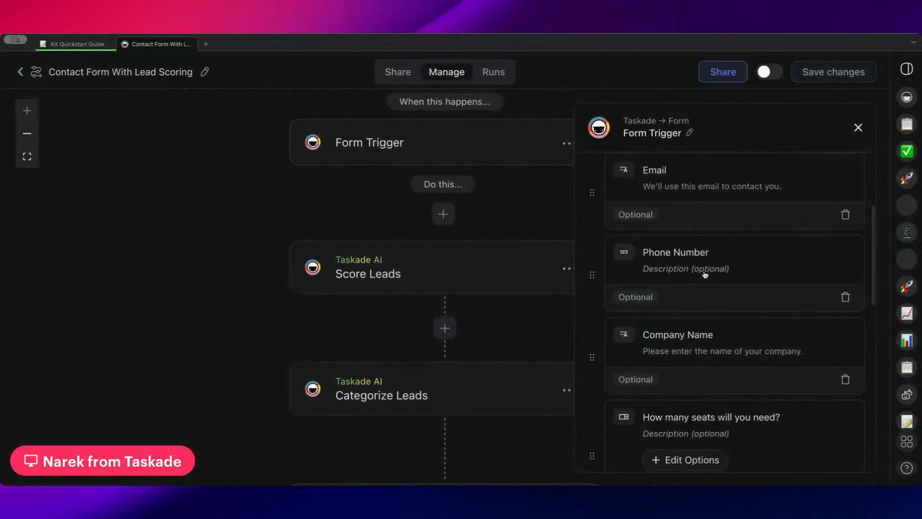
Delete every field except Full name from the Form Trigger's form fields and save the changes.
click(845, 379)
click(846, 297)
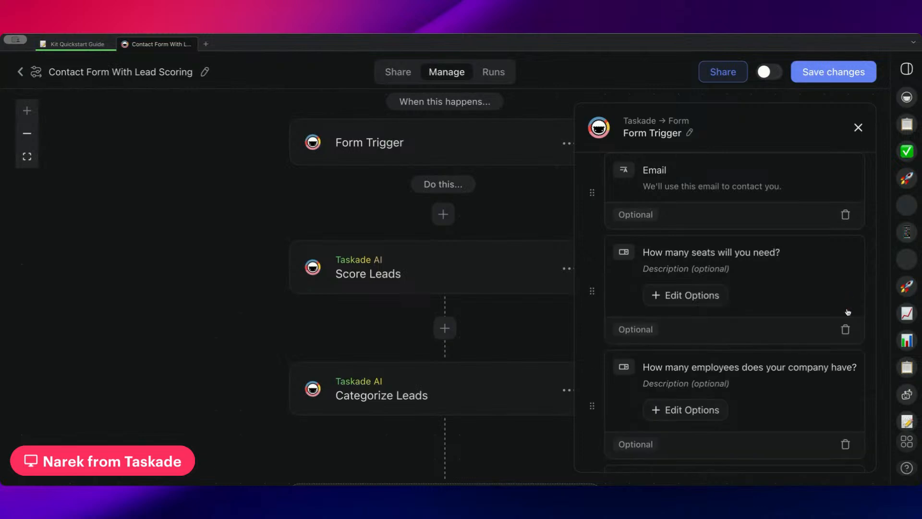
click(845, 328)
click(845, 378)
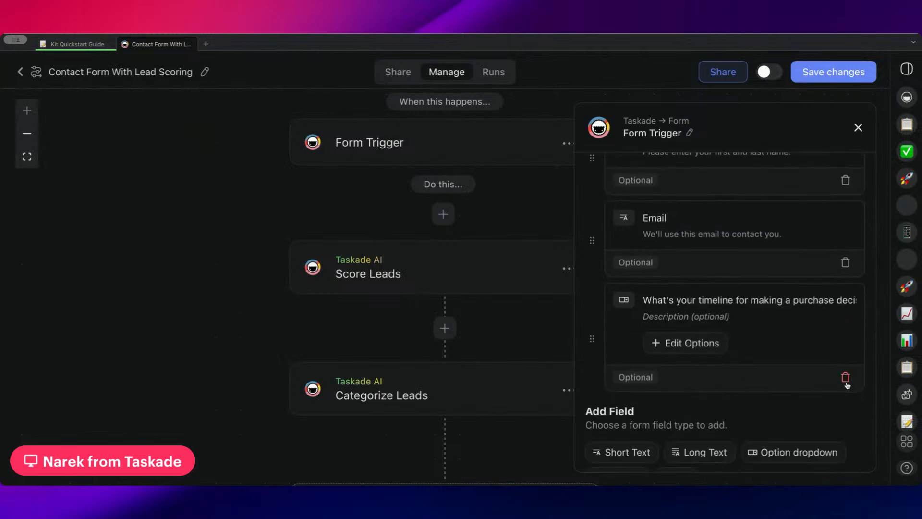
click(844, 378)
click(845, 336)
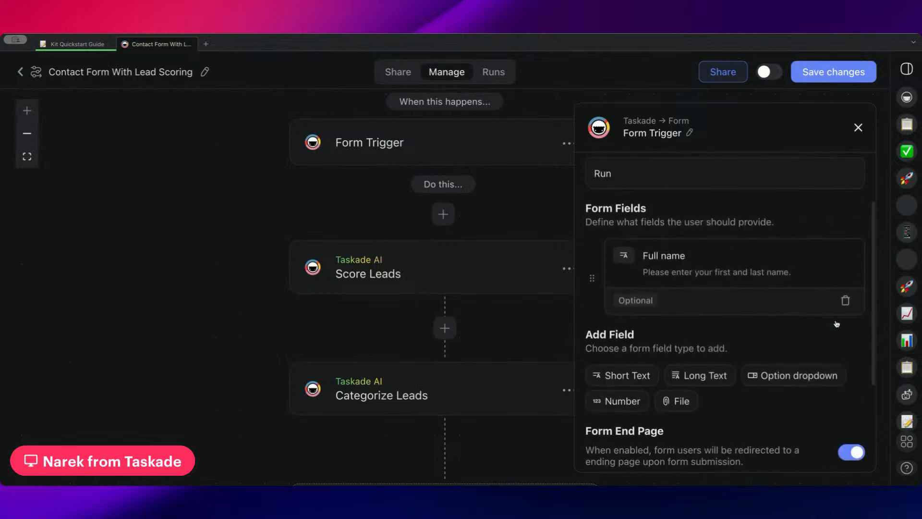
click(815, 72)
Submit the shareable Contact Form With Lead Scoring with a first name in Full Name and highlight the end page's thank-you message.
scroll(451, 230, down, 4)
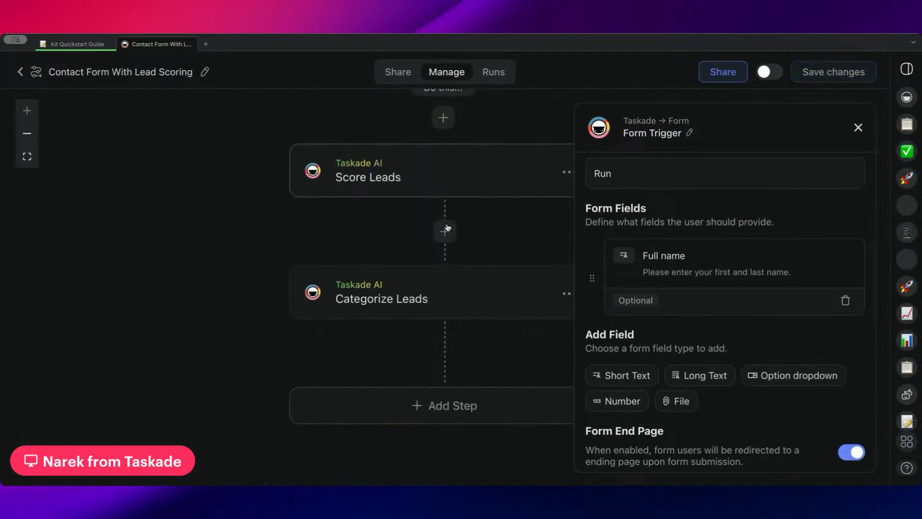
scroll(452, 229, down, 3)
click(398, 72)
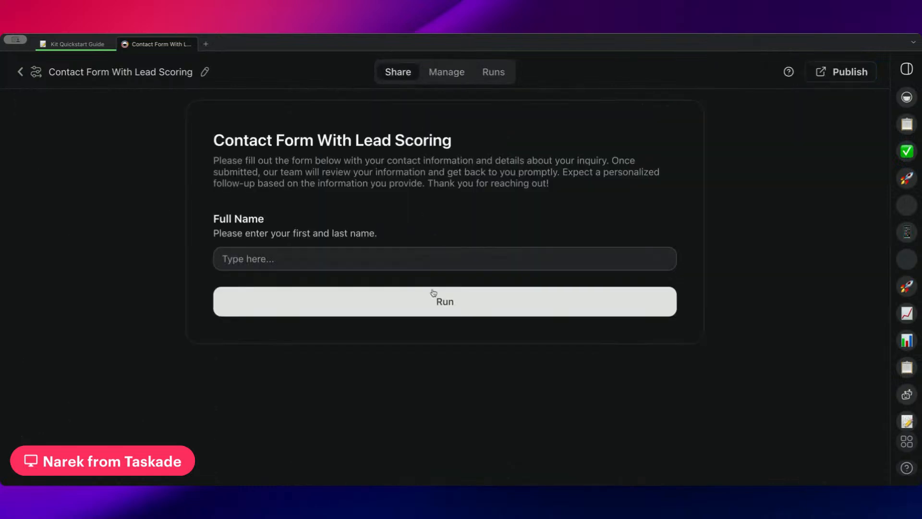
click(368, 254)
text(Narek)
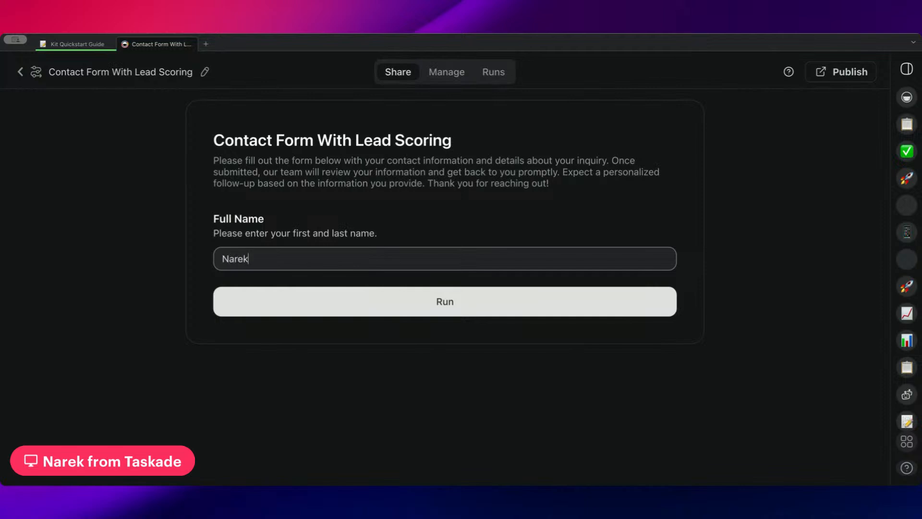
click(379, 311)
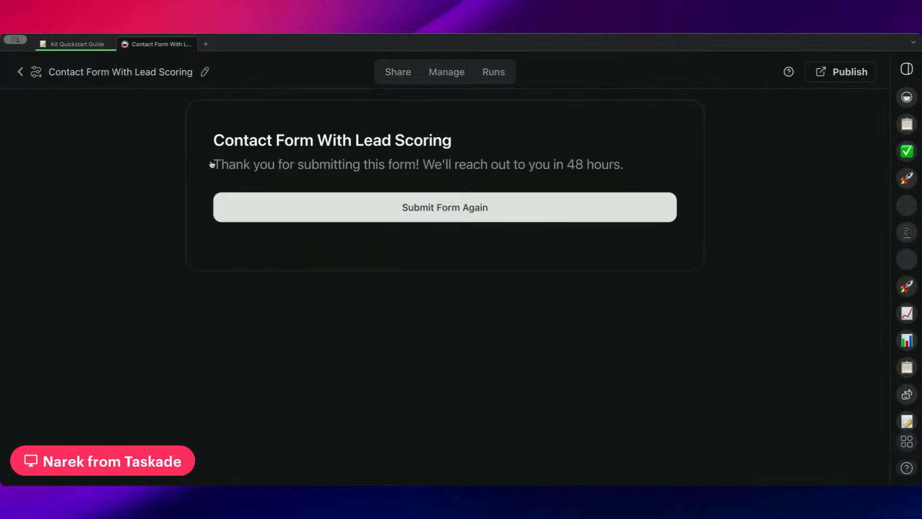
drag(211, 164, 648, 171)
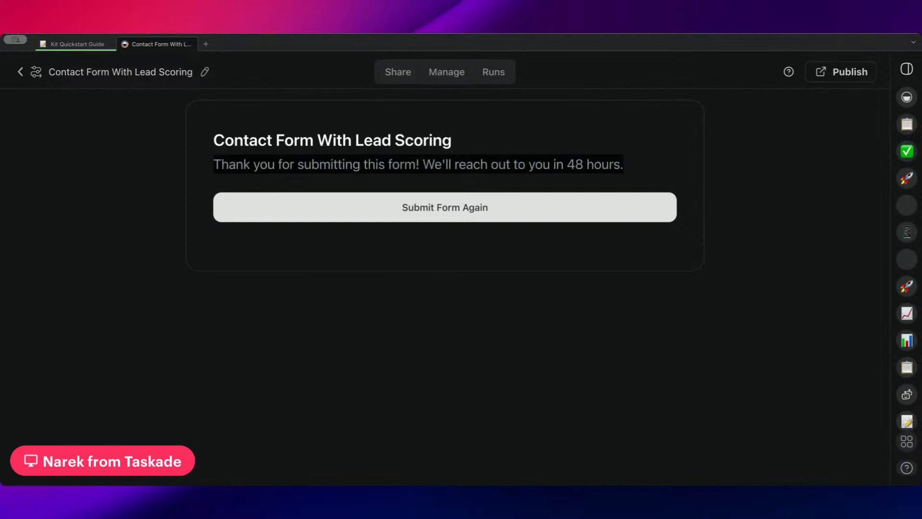
Go to the Sales folder's kits and open the Automating Sales and Tracking Leads in Taskade kit.
click(21, 72)
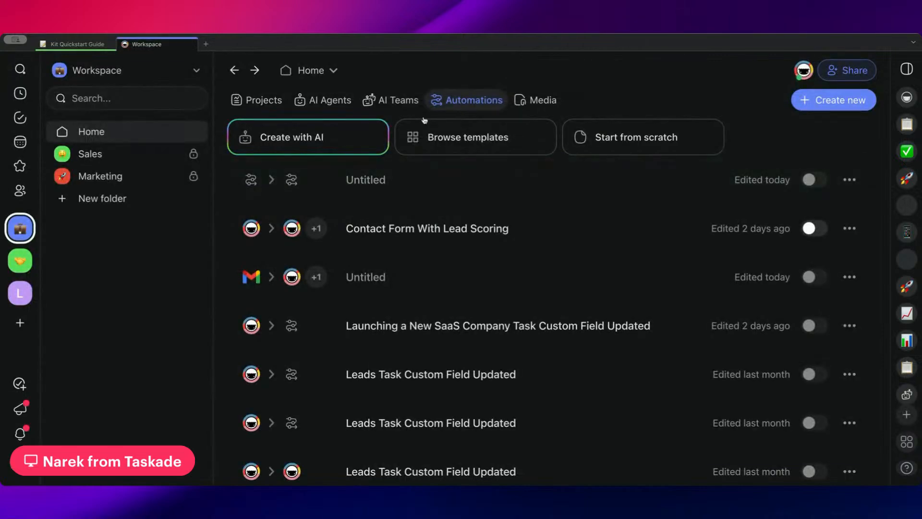
click(131, 156)
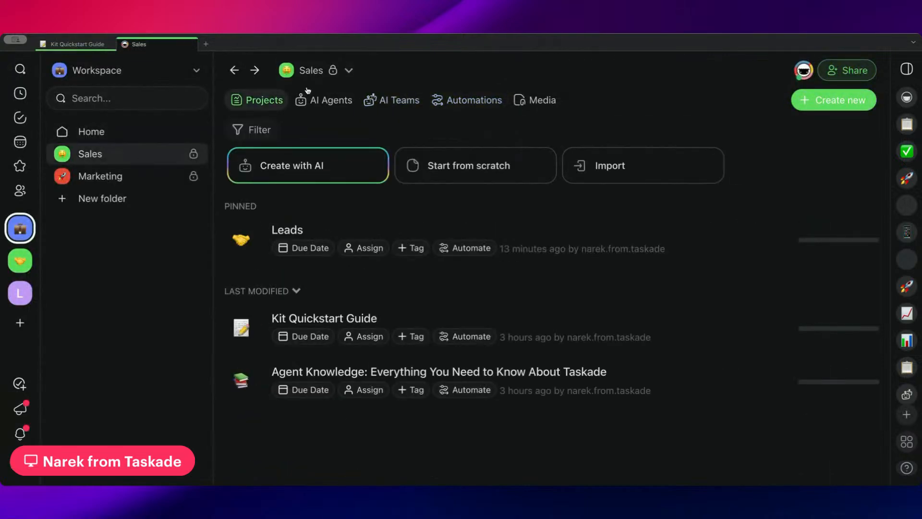
click(334, 70)
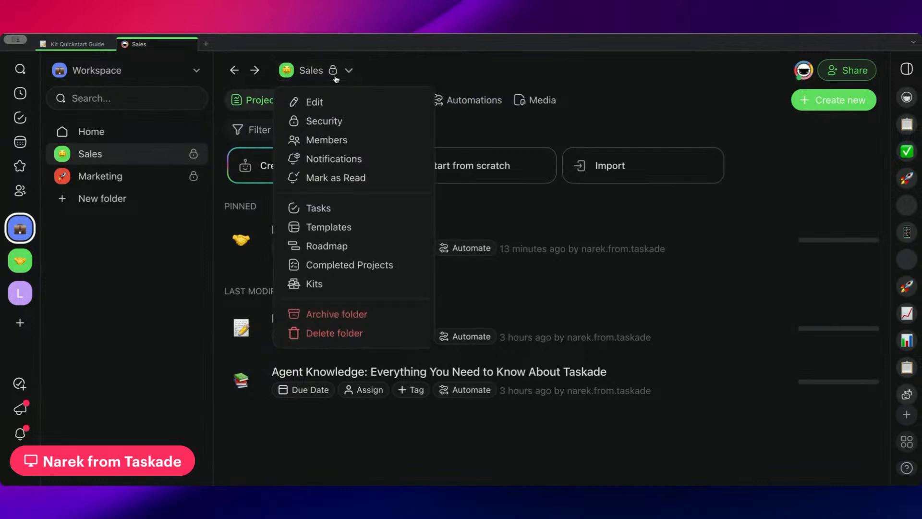
click(346, 284)
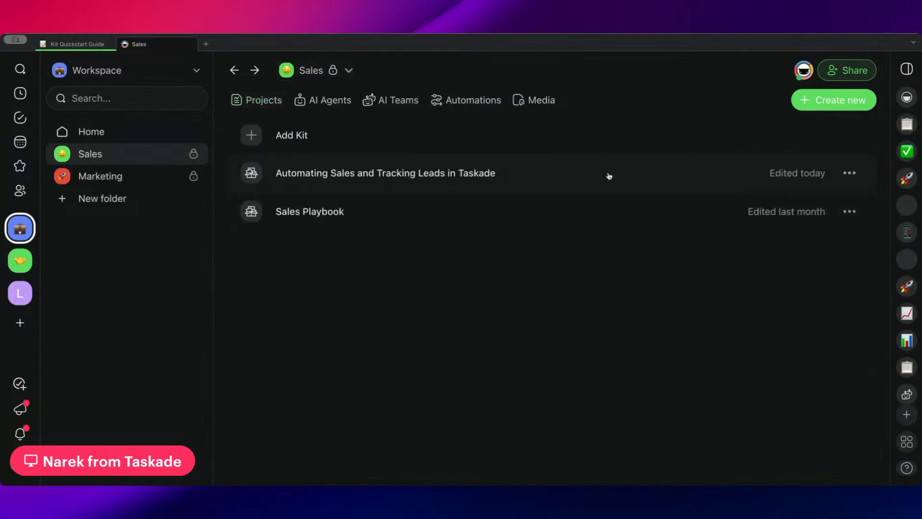
click(609, 175)
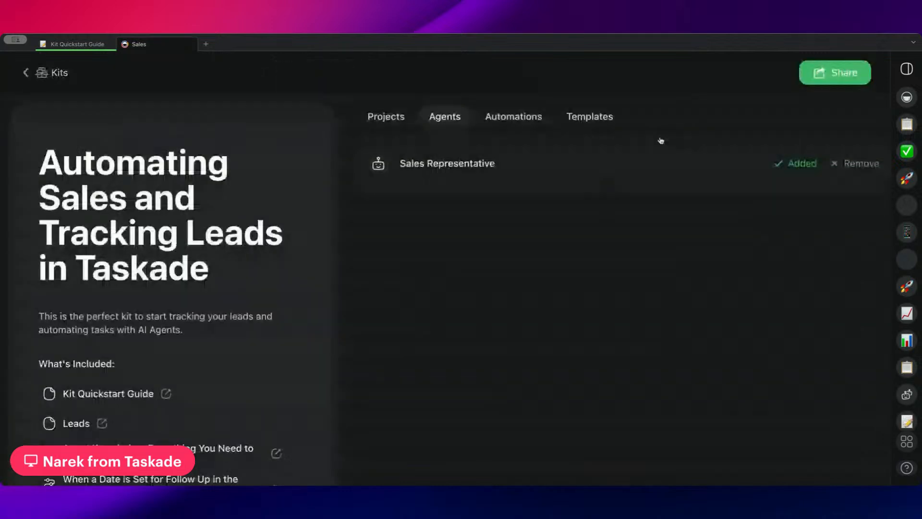
Open the kit's public page from its shareable link and look through the list of included items.
click(833, 76)
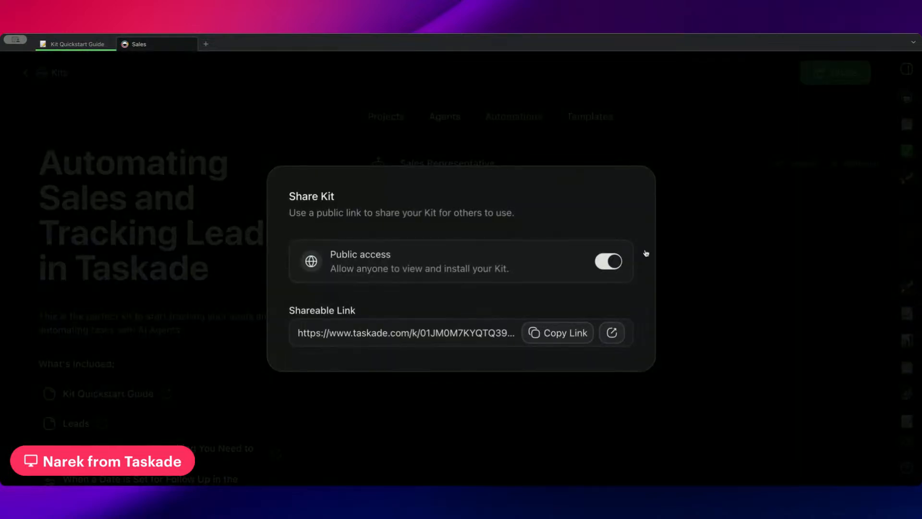
click(612, 332)
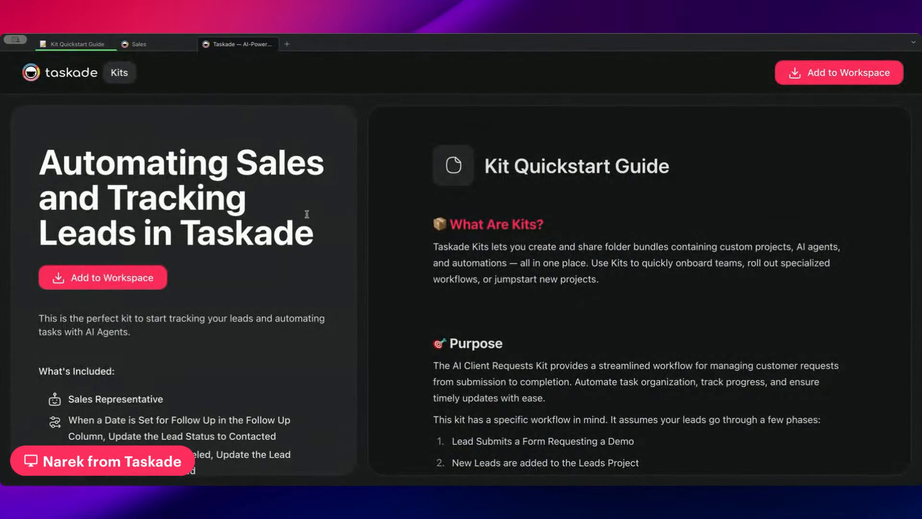
scroll(307, 214, down, 4)
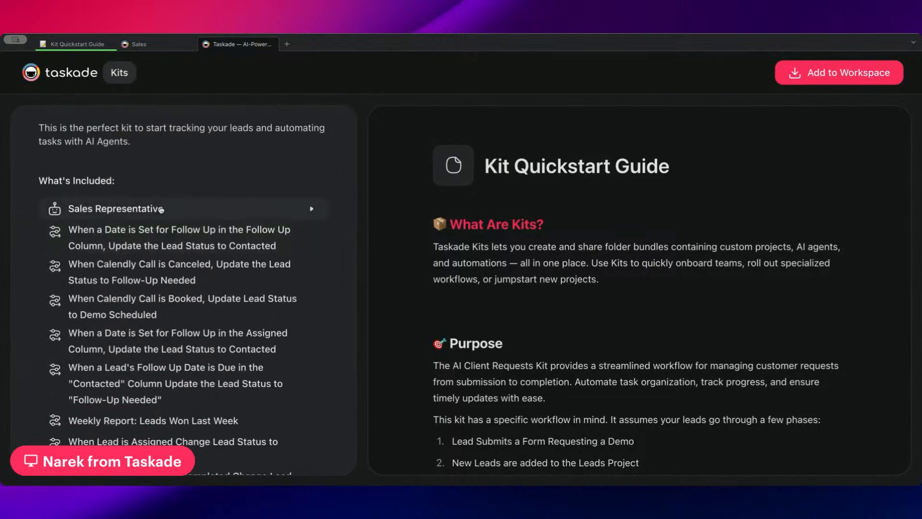
scroll(480, 182, down, 3)
scroll(479, 177, up, 3)
scroll(479, 178, down, 2)
scroll(486, 161, up, 1)
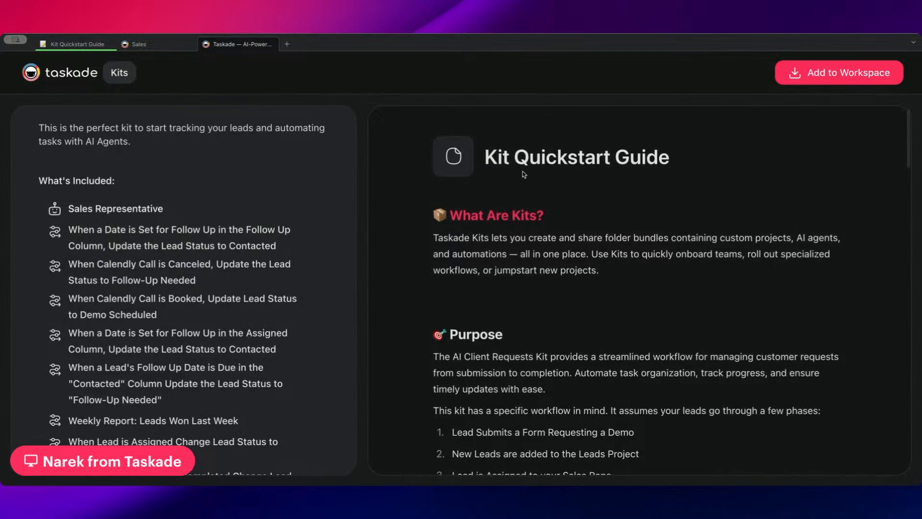
Read the Kit Quickstart Guide from its title through purpose and included automations to the customization instructions.
drag(486, 159, 673, 159)
scroll(673, 159, up, 1)
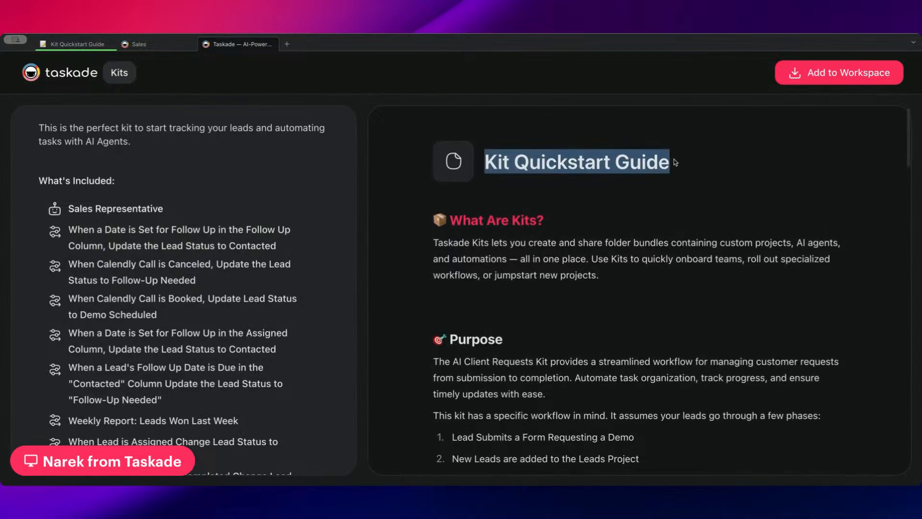
scroll(515, 286, down, 2)
scroll(515, 286, up, 2)
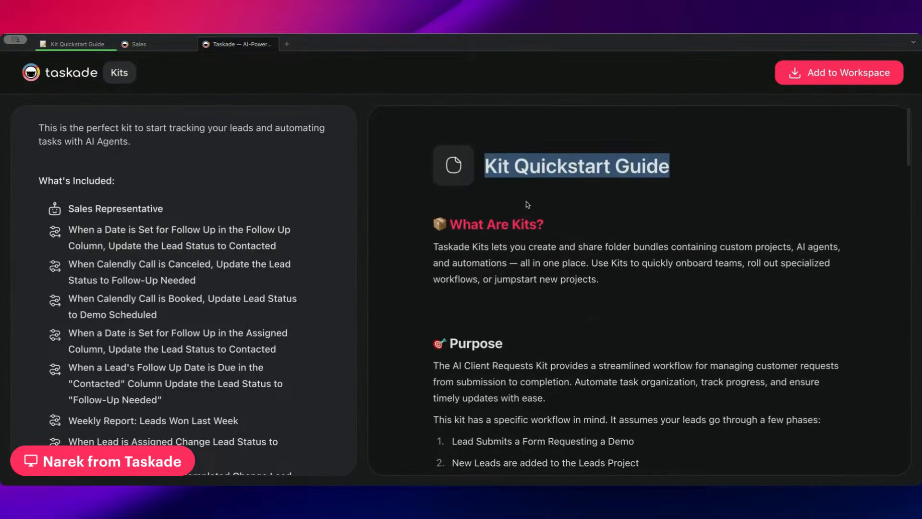
scroll(607, 194, down, 3)
scroll(594, 192, down, 2)
scroll(593, 192, up, 4)
scroll(601, 273, down, 3)
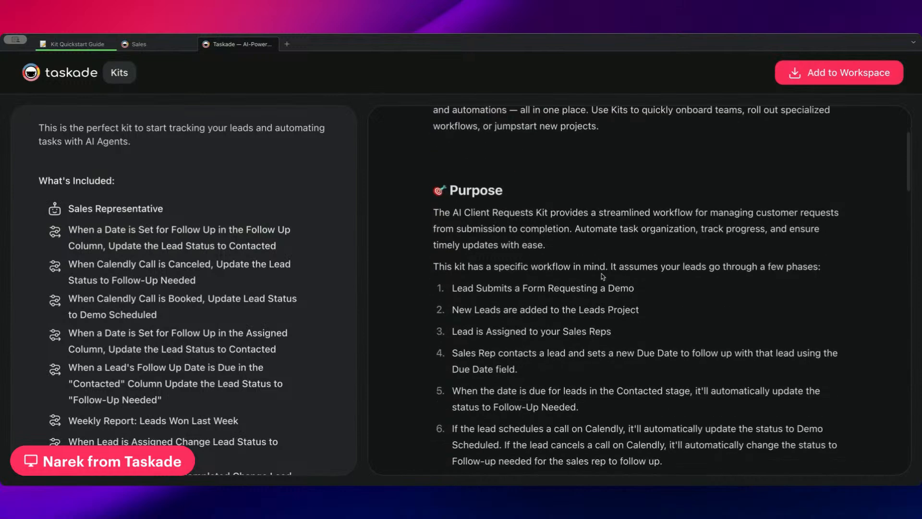
scroll(508, 192, down, 3)
scroll(545, 285, down, 5)
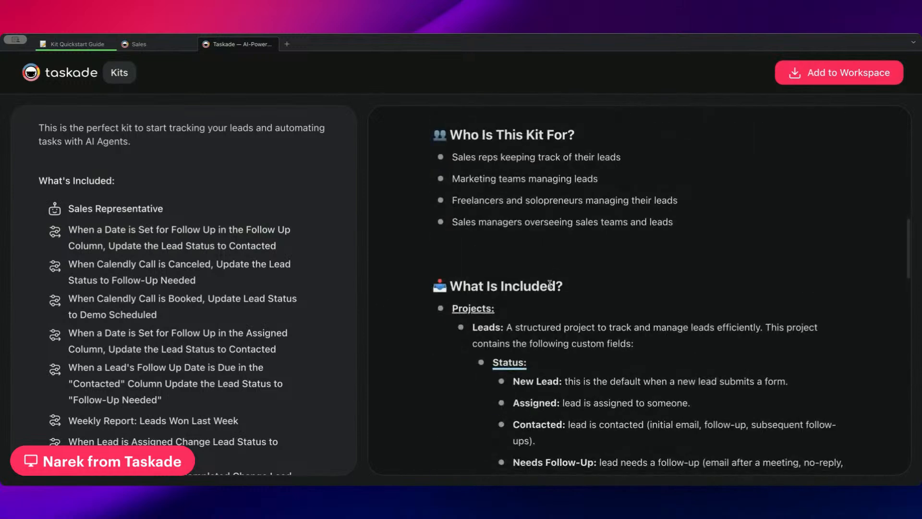
scroll(550, 284, down, 10)
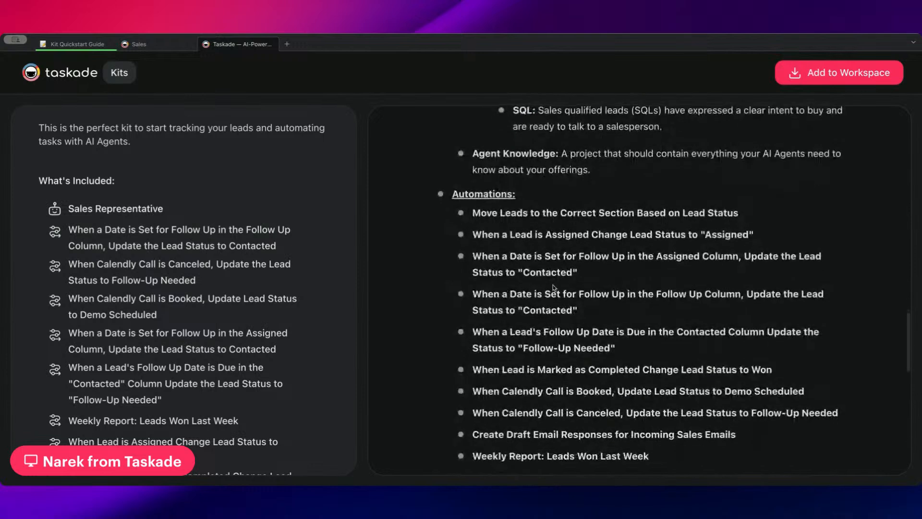
scroll(554, 287, down, 10)
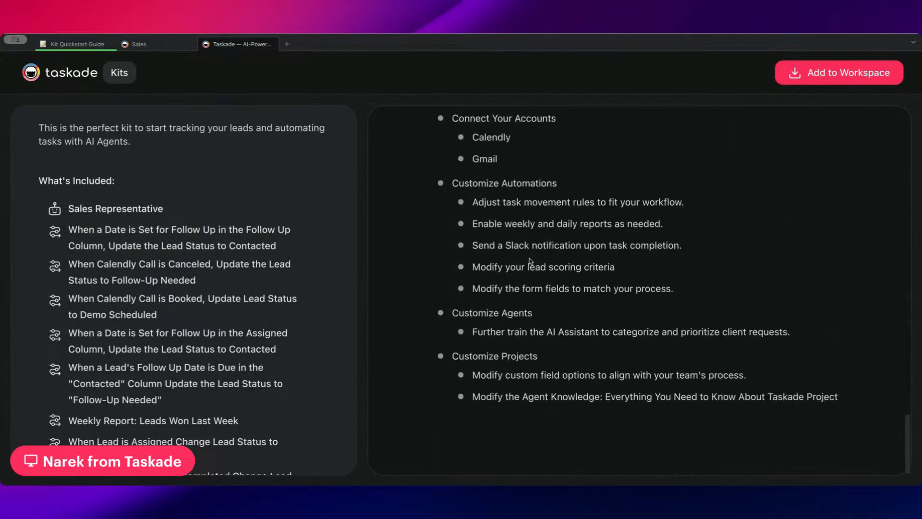
Preview the automation for follow-up dates set in the Follow Up Column and the Sales Representative agent's instructions, knowledge and commands.
click(225, 241)
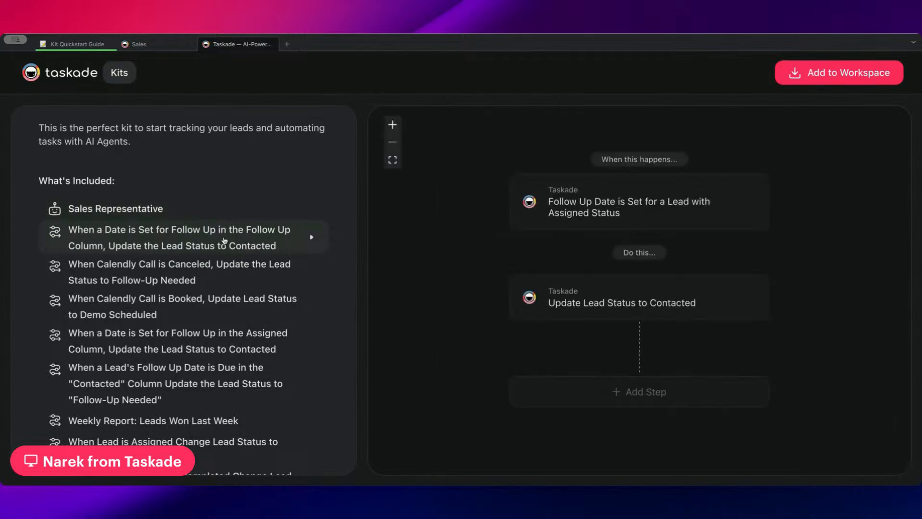
scroll(443, 211, up, 2)
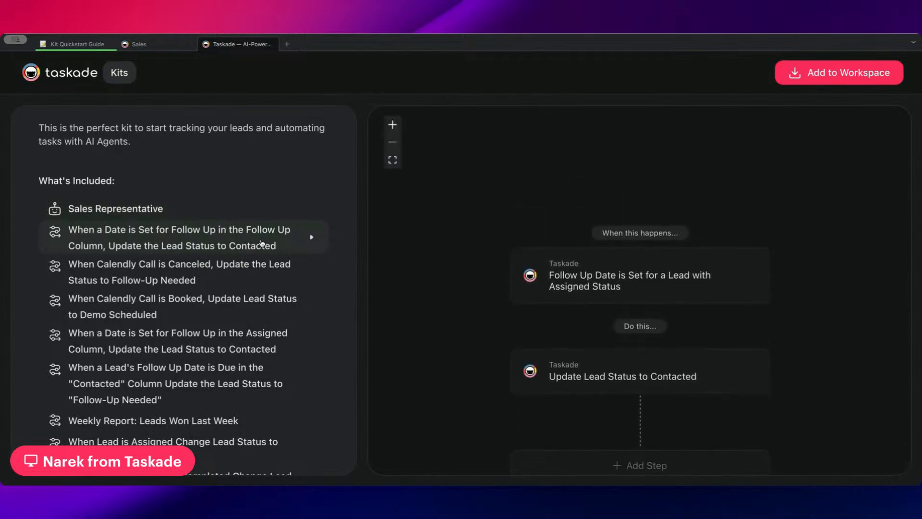
click(214, 208)
scroll(524, 241, down, 3)
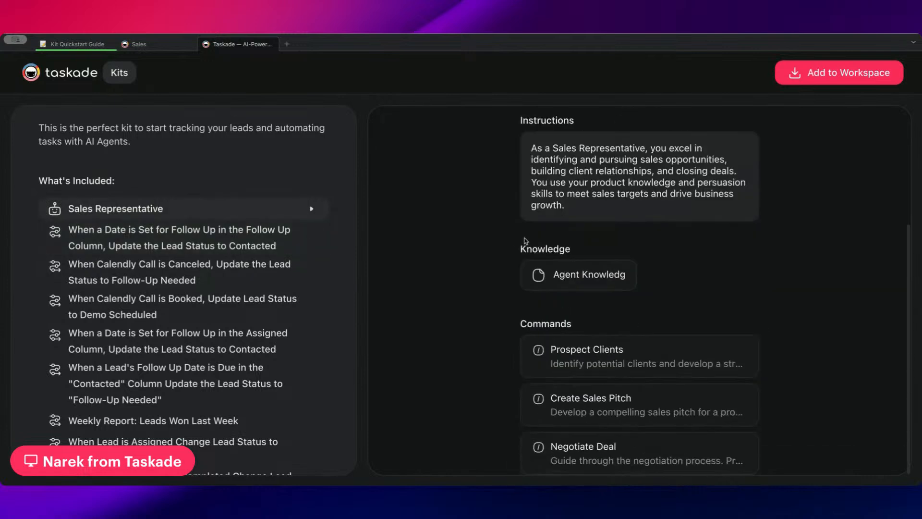
Preview the kit's Leads project table and the Agent Knowledge: Everything You Need to Know About Taskade project.
scroll(198, 290, down, 4)
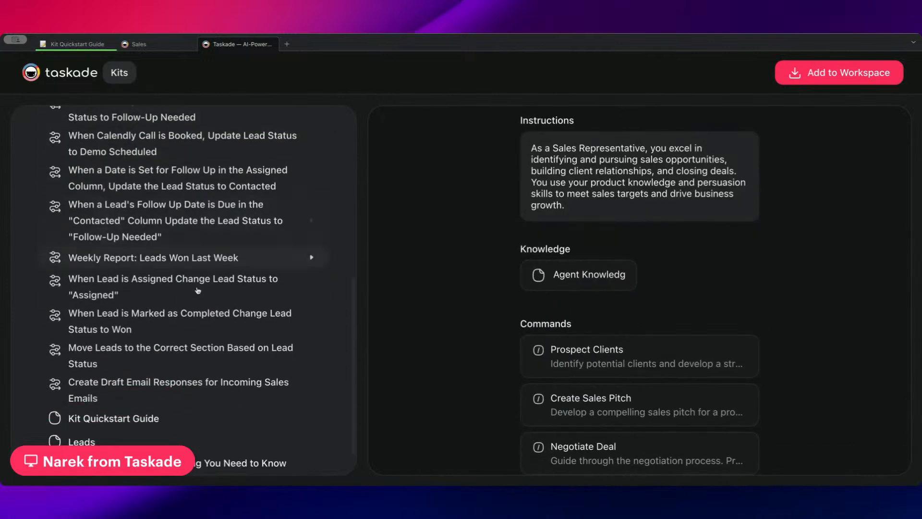
click(170, 408)
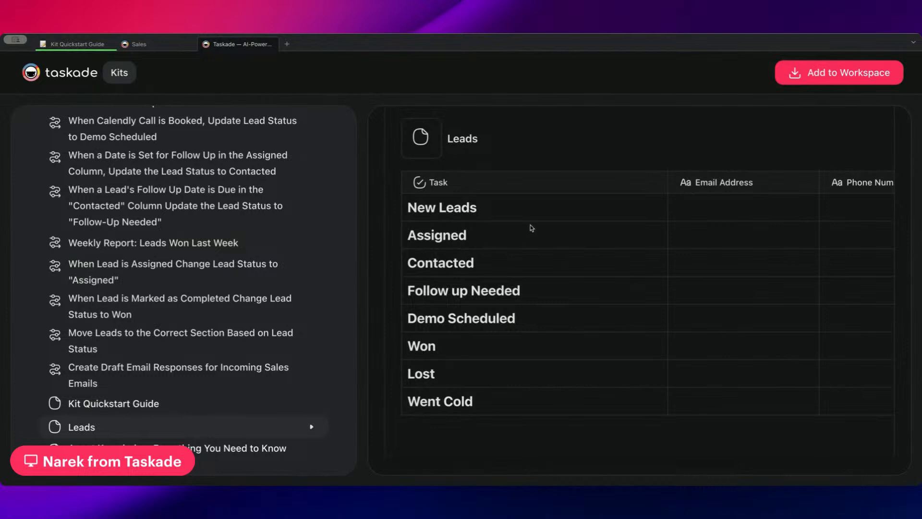
scroll(532, 230, right, 5)
scroll(533, 232, left, 5)
scroll(36, 259, down, 1)
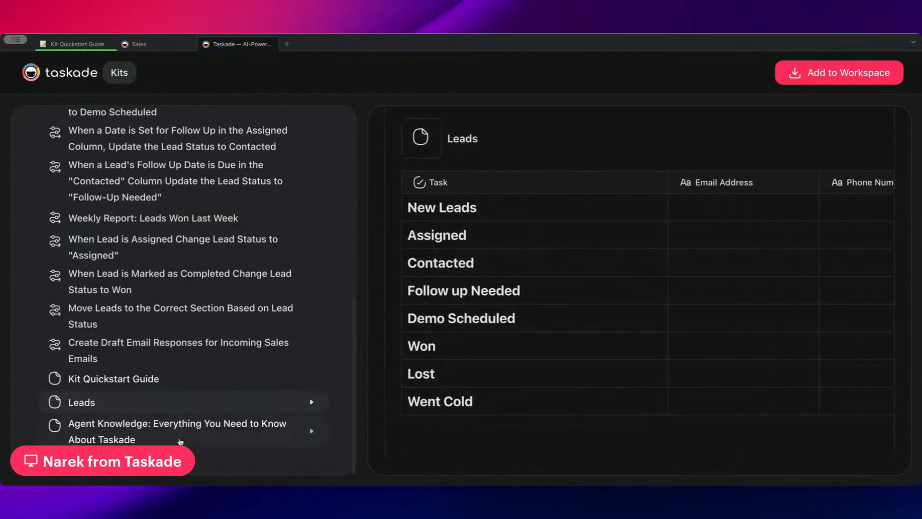
click(179, 439)
scroll(574, 255, down, 5)
scroll(574, 256, up, 5)
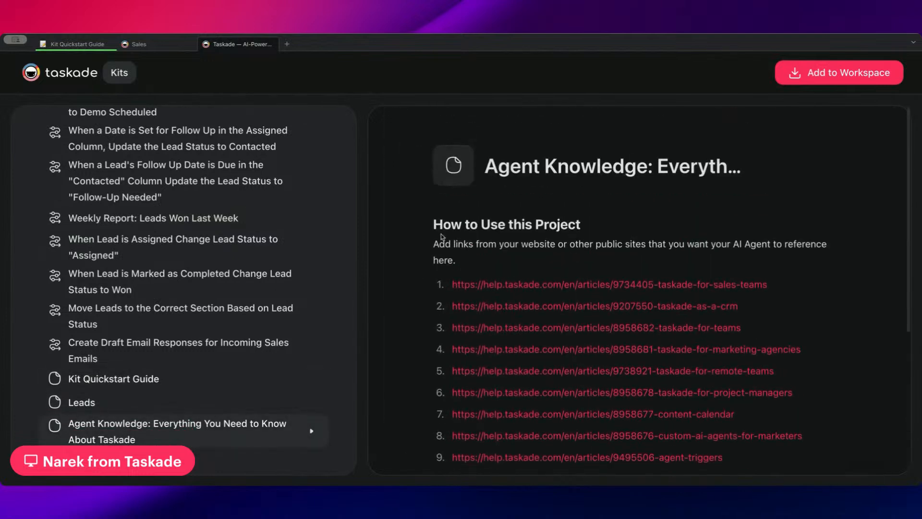
Preview the Create Draft Email Responses for Incoming Sales Emails automation and examine its steps.
click(178, 348)
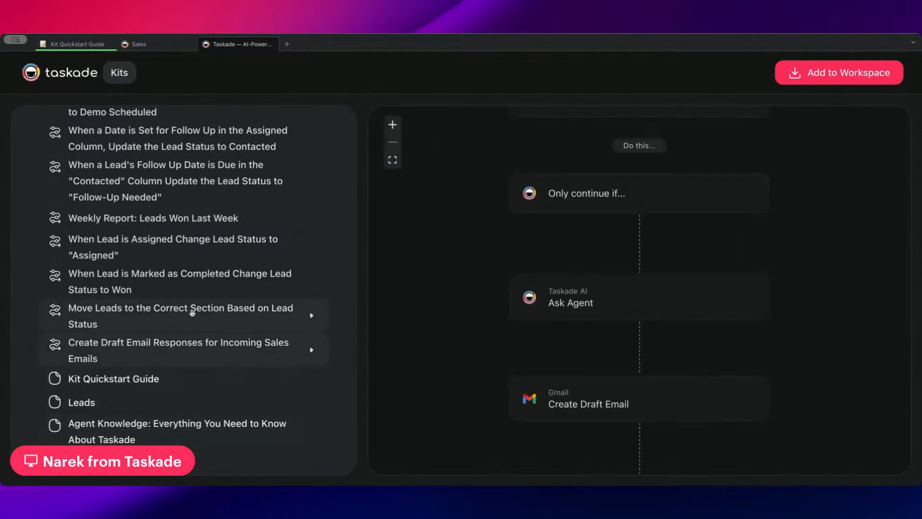
scroll(481, 349, up, 2)
scroll(481, 348, down, 4)
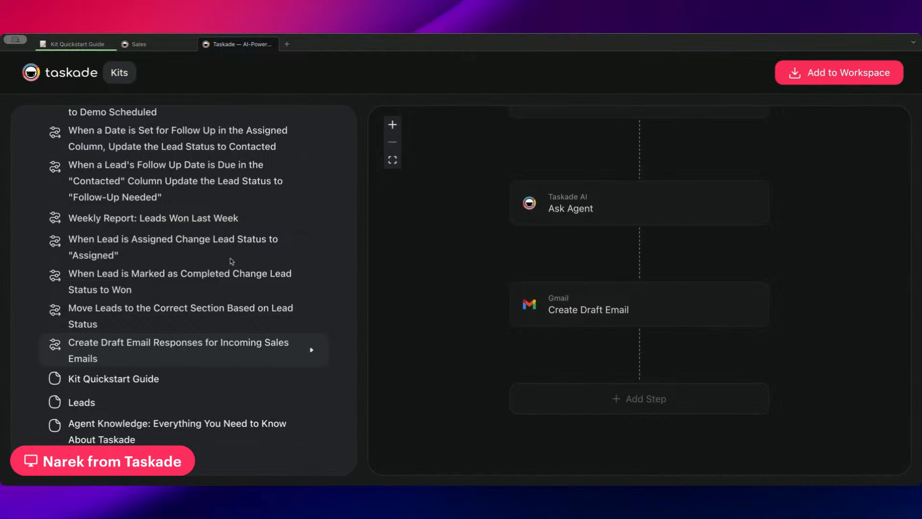
Highlight the kit's title and look over its What's Included list again.
scroll(232, 262, up, 10)
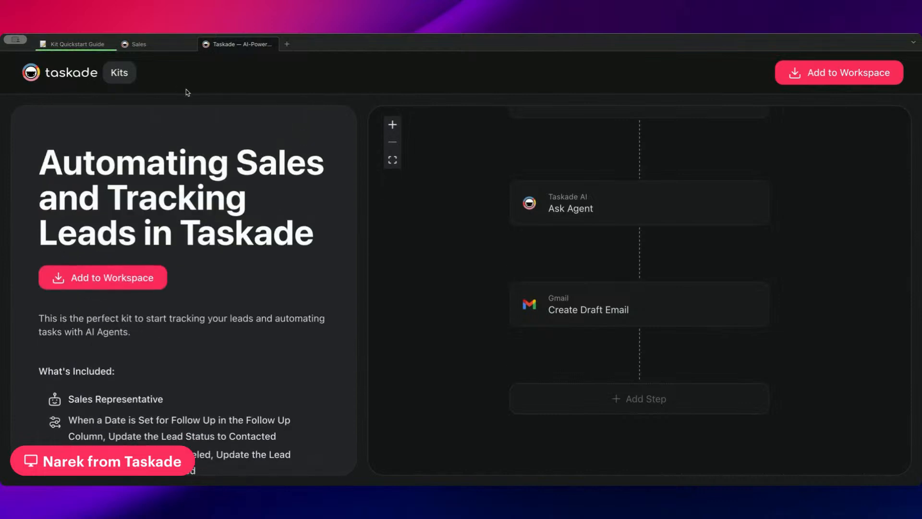
drag(53, 162, 342, 226)
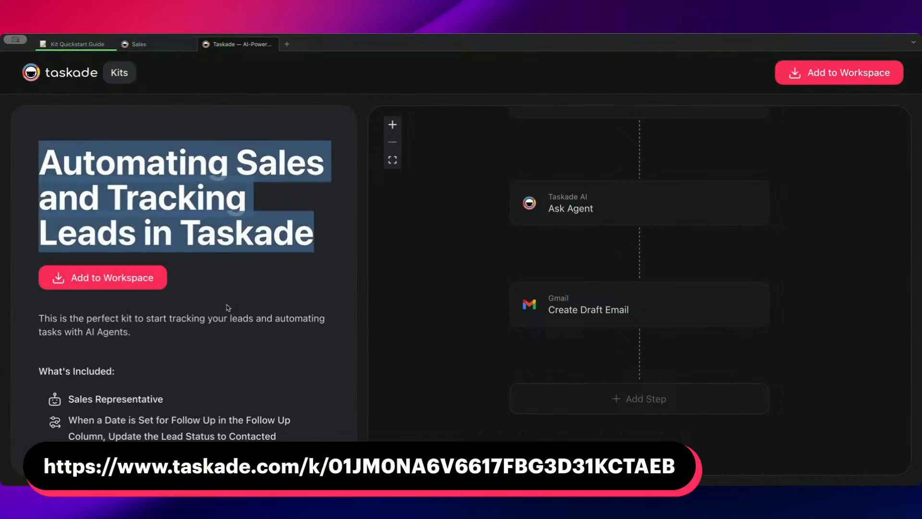
scroll(280, 260, down, 5)
scroll(283, 259, down, 4)
scroll(312, 293, up, 8)
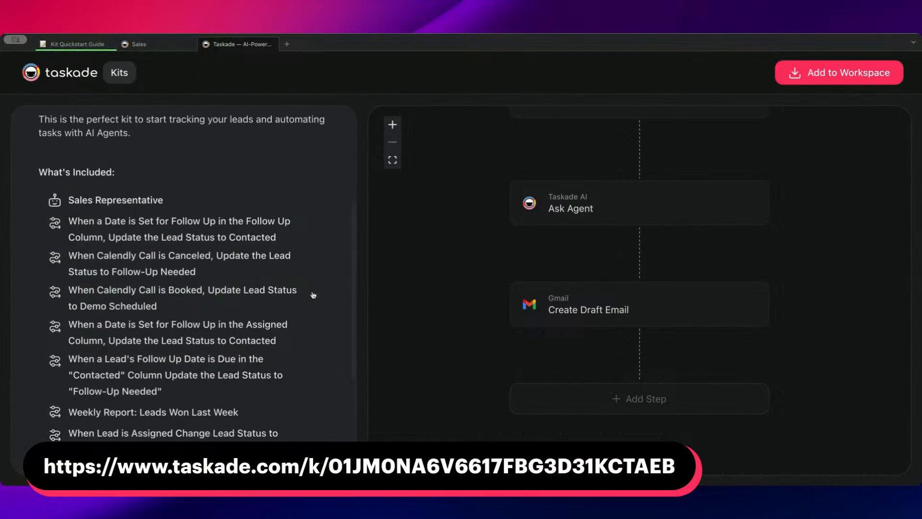
Close the public kit page and reopen it from the kit's shareable link.
click(160, 46)
click(218, 48)
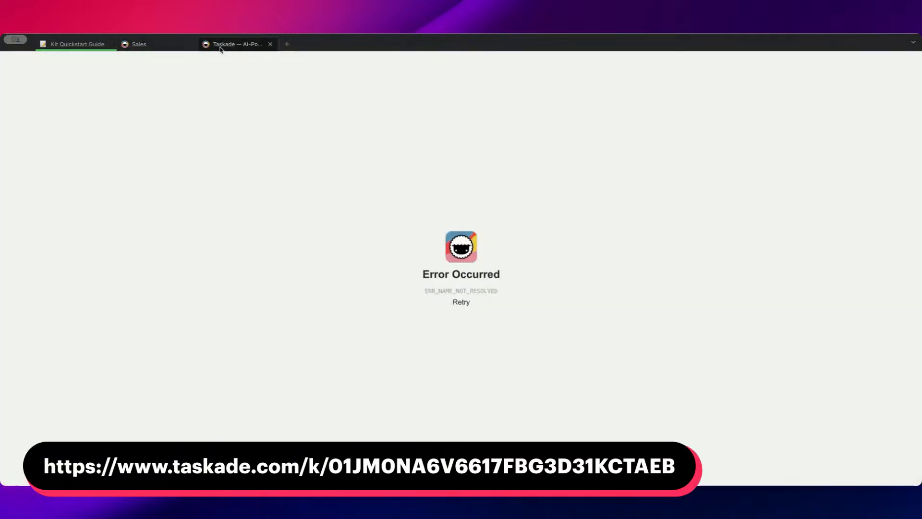
click(270, 44)
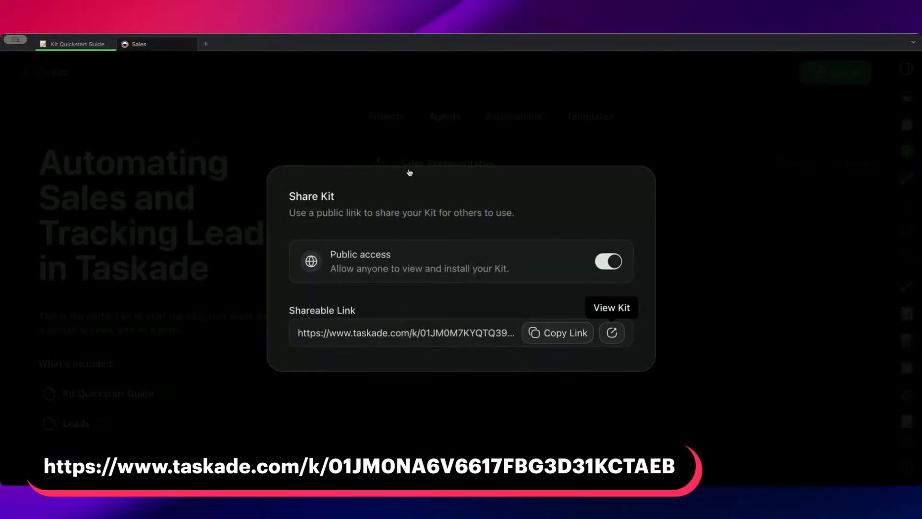
click(611, 333)
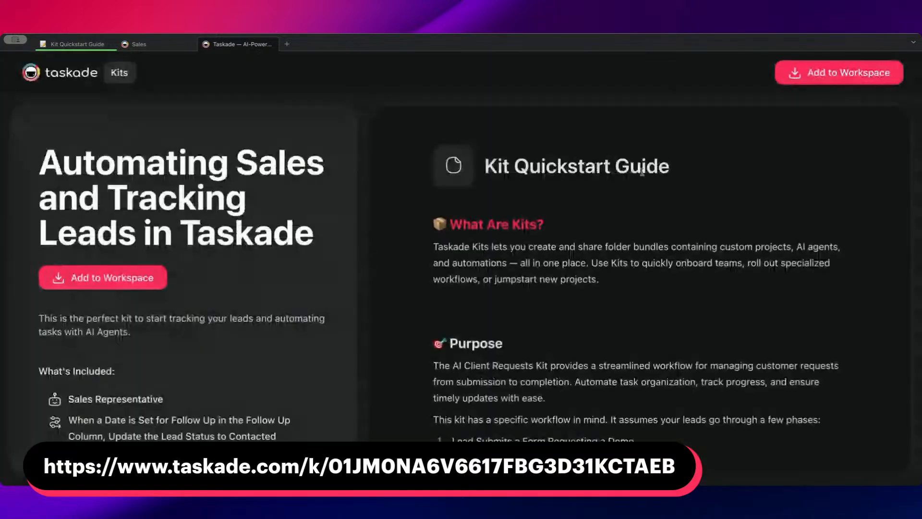
click(817, 83)
scroll(407, 240, down, 3)
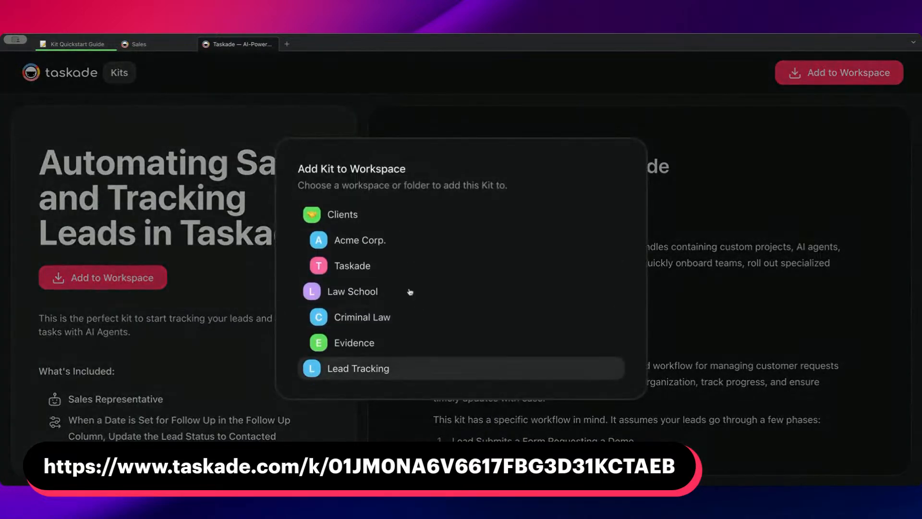
scroll(383, 313, up, 3)
click(259, 106)
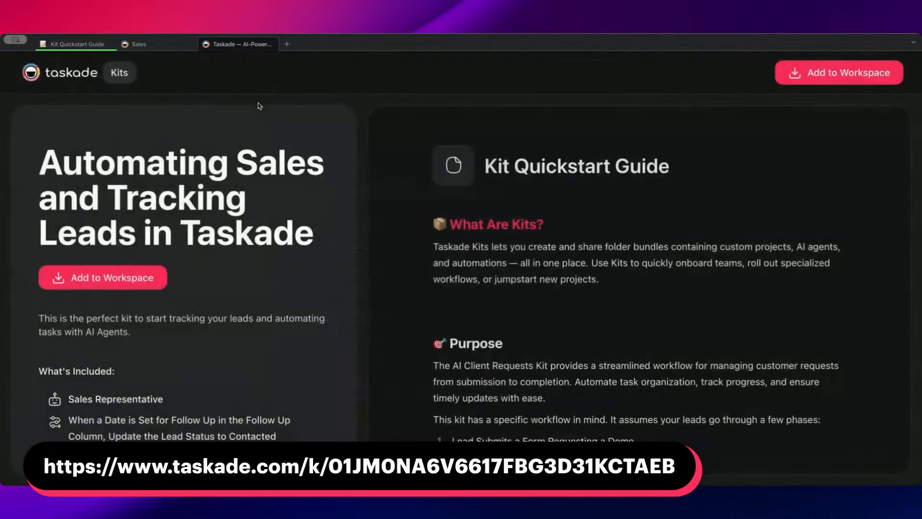
click(146, 46)
click(218, 124)
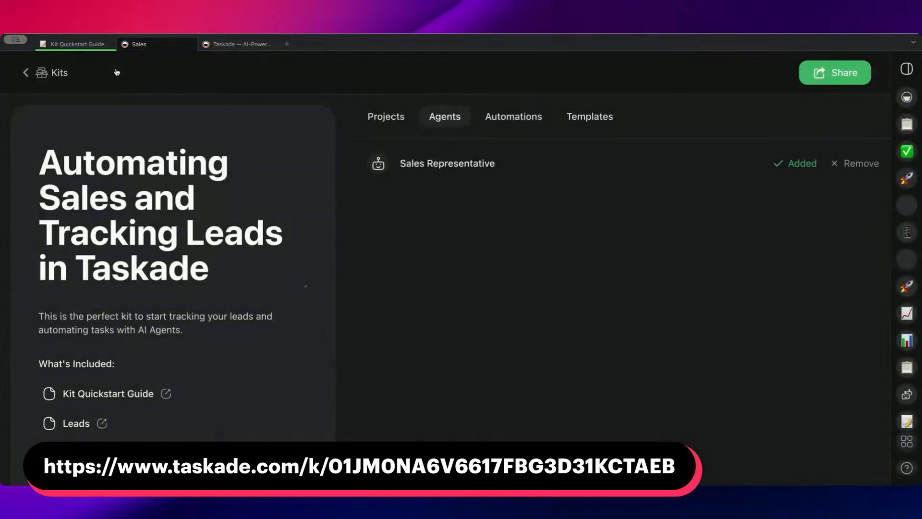
Look over the Kit Quickstart Guide's workflow phases and intended audience.
click(77, 43)
scroll(269, 139, down, 5)
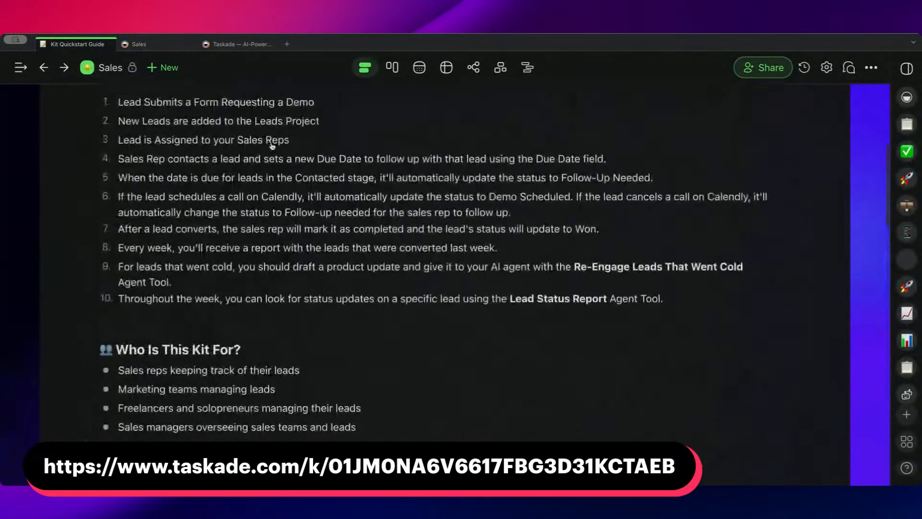
scroll(272, 145, up, 6)
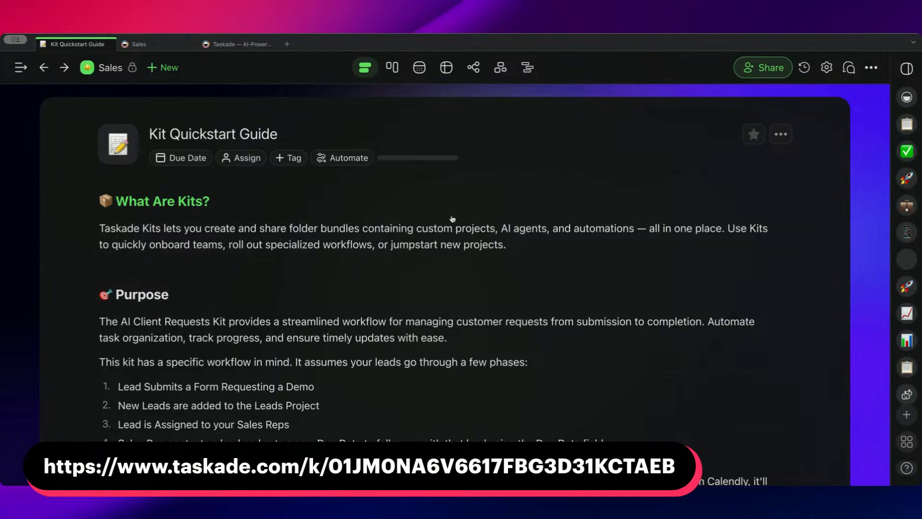
Create a new workspace folder named Lead Tracking Kit with a rocket icon, and dismiss its invite dialog.
click(116, 68)
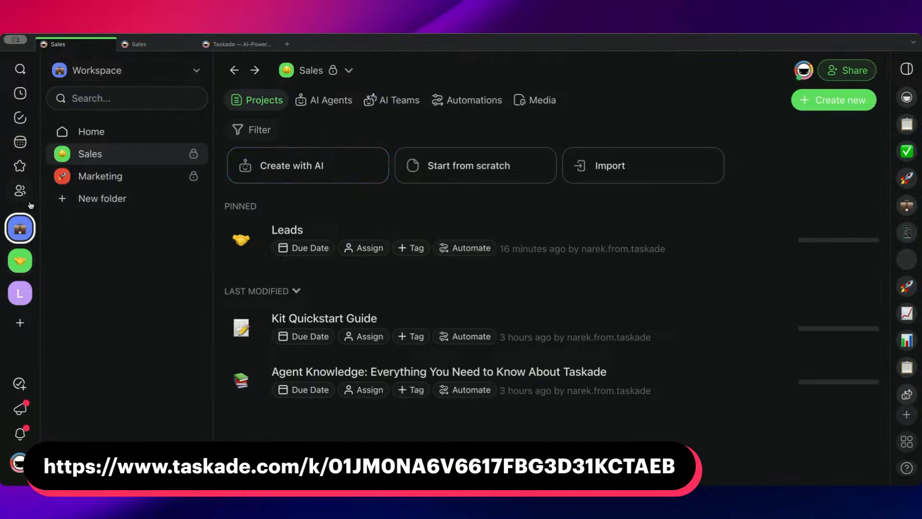
click(99, 198)
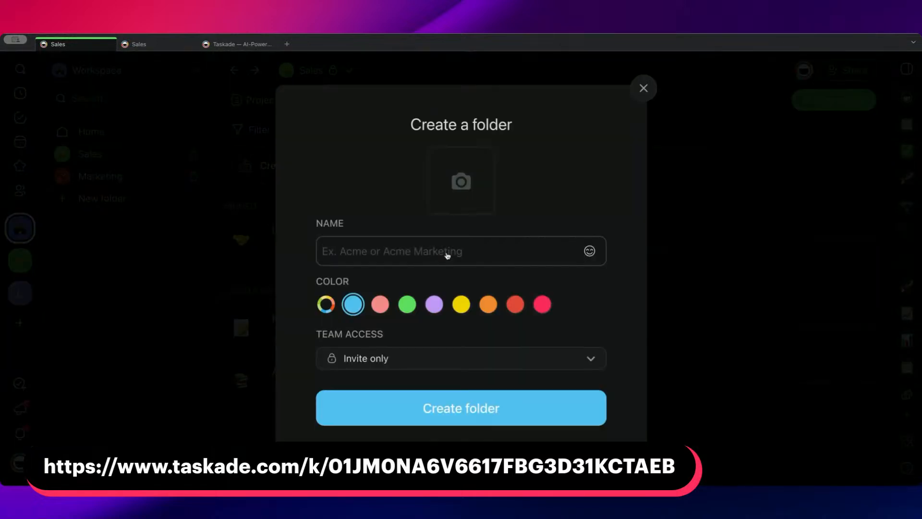
text(LEad)
key(BackSpace)
key(BackSpace)
text(ead Tracking)
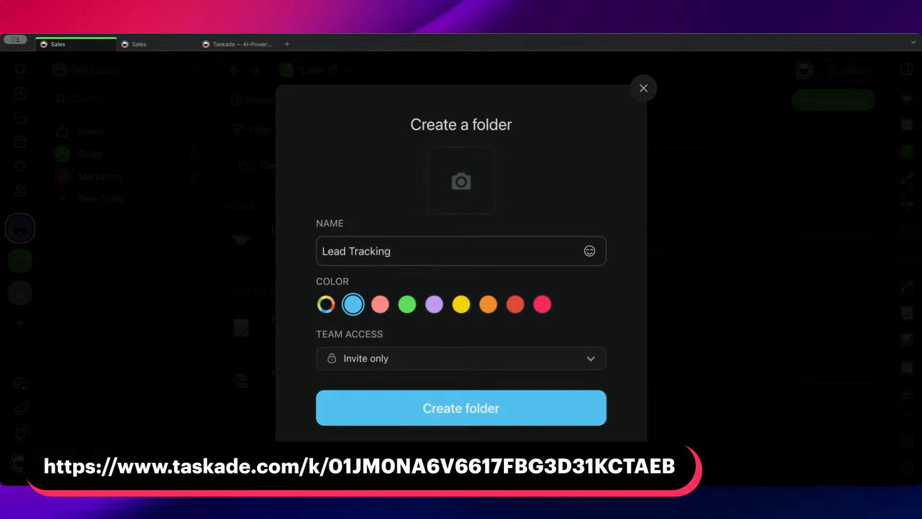
text( Kit)
click(461, 182)
click(426, 344)
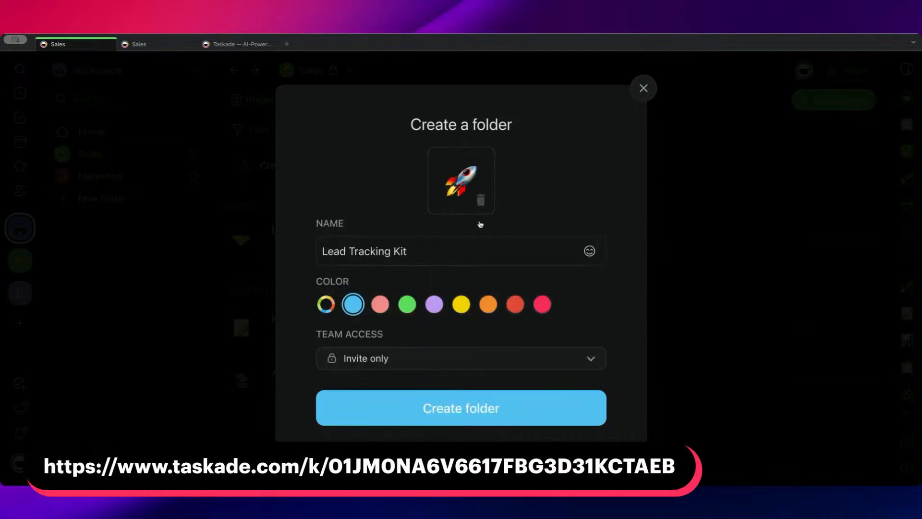
click(487, 412)
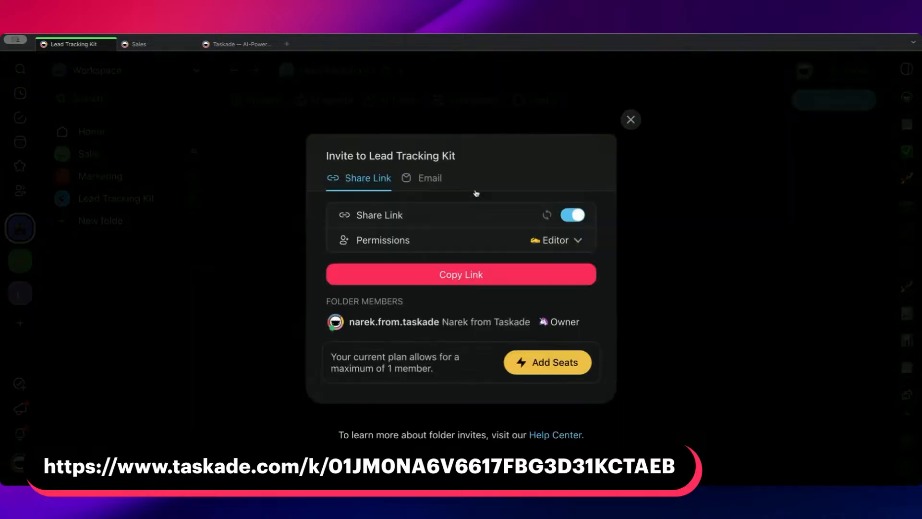
click(631, 120)
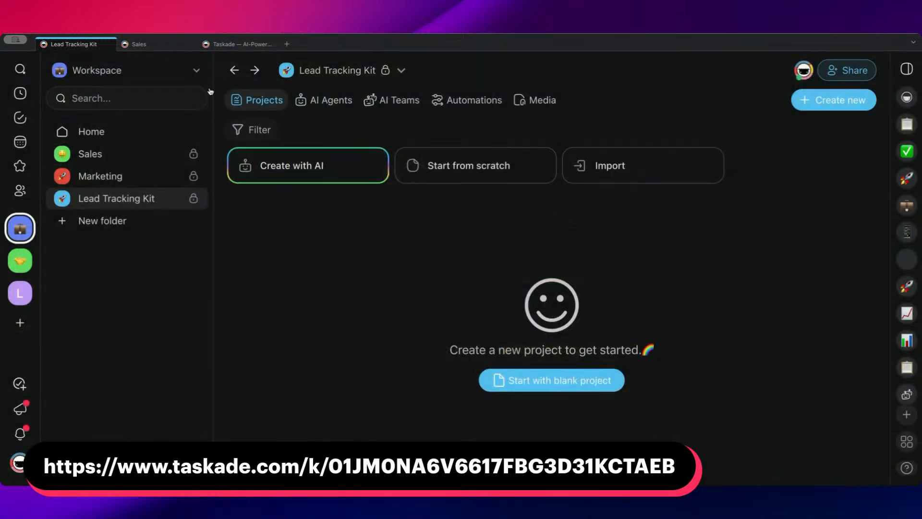
Close the failed kit page and open the kit's public page again from its sharing options.
click(152, 153)
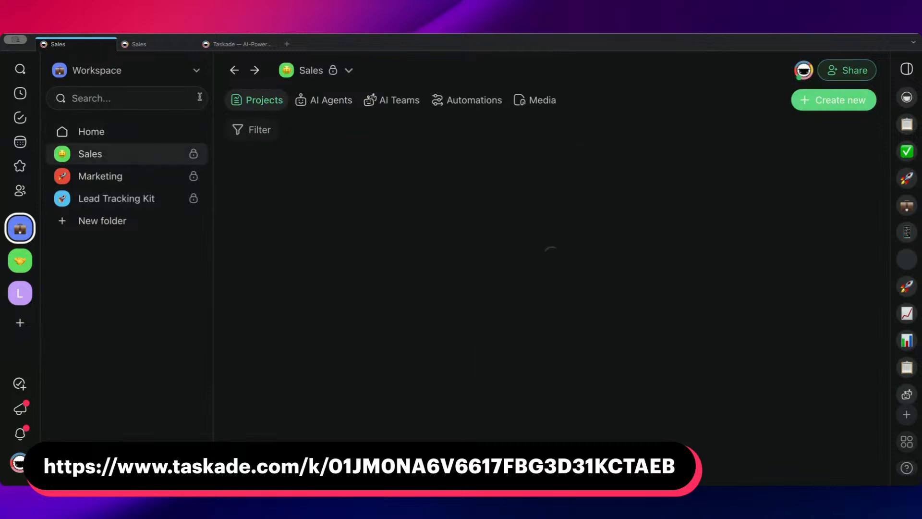
click(240, 44)
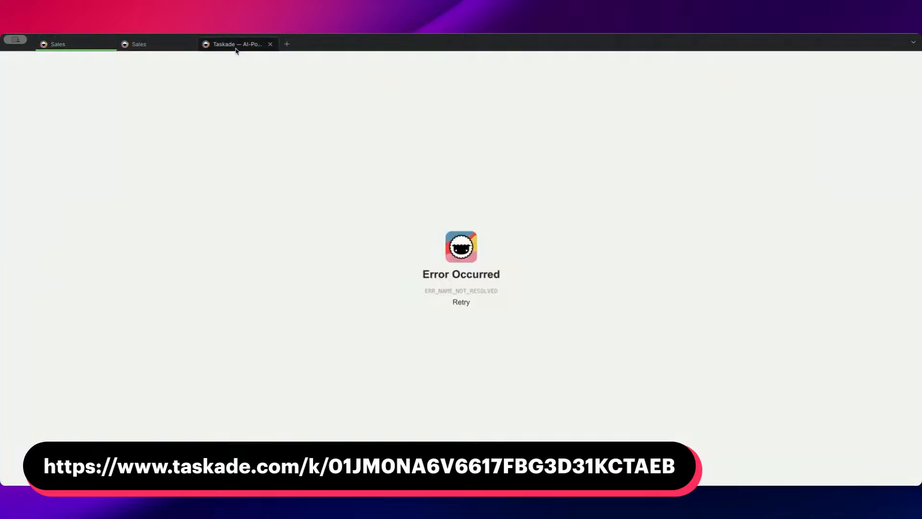
click(269, 44)
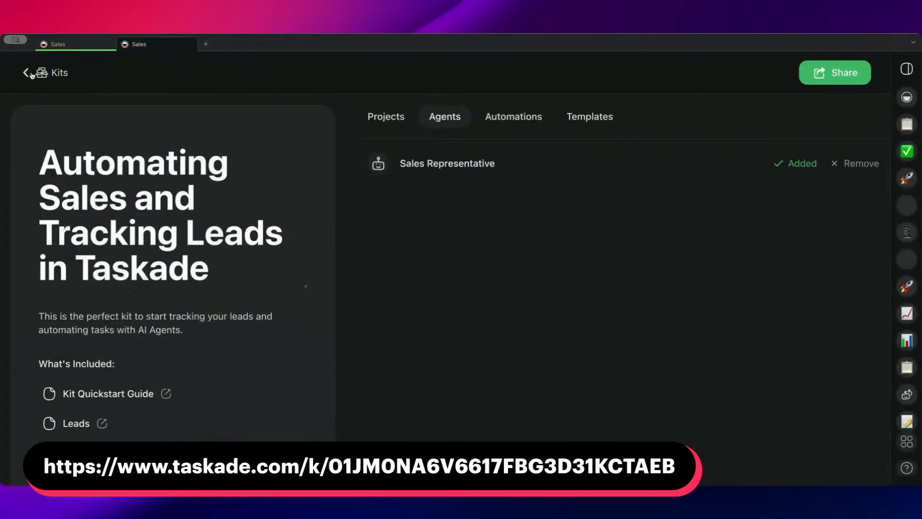
click(48, 74)
click(461, 173)
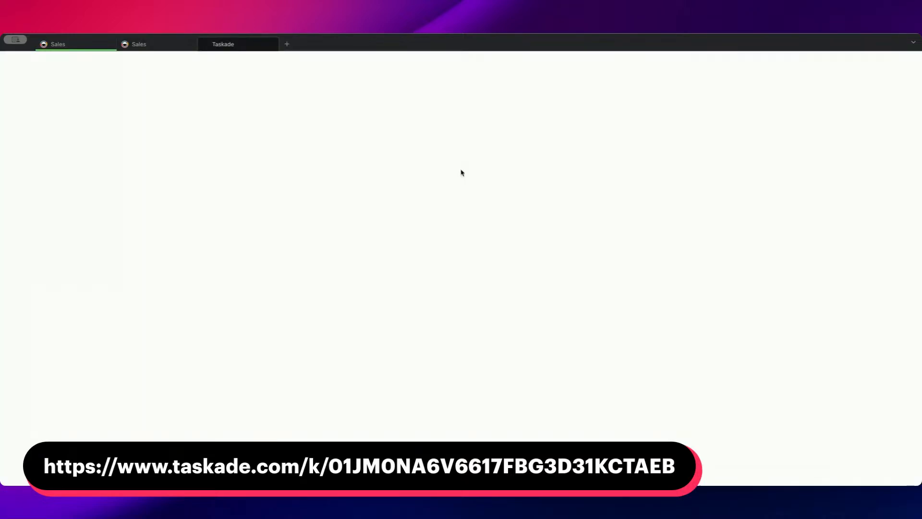
click(835, 73)
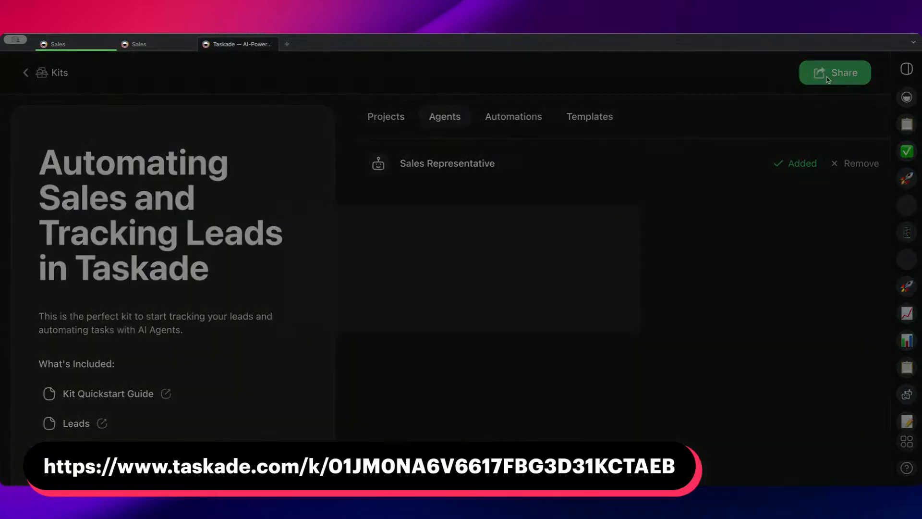
click(615, 331)
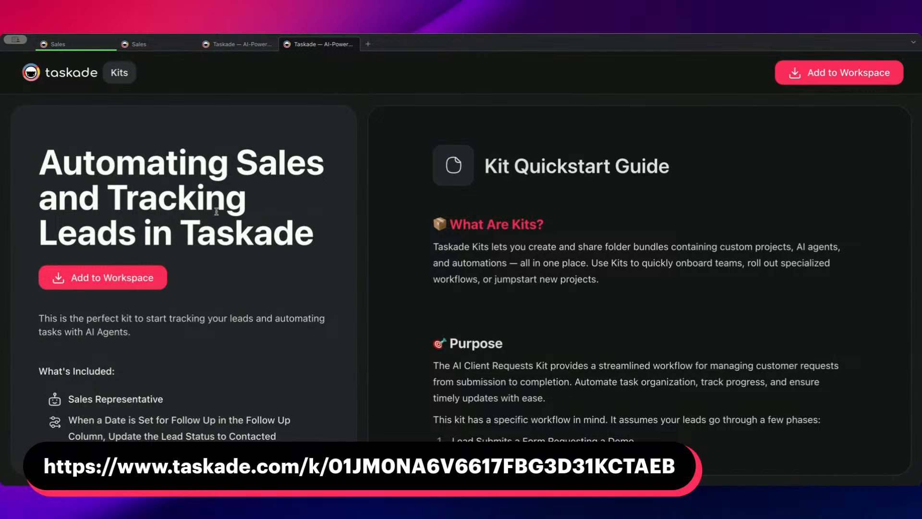
Look over the kit's contents, add the kit to the Lead Tracking Kit folder and open that folder.
scroll(259, 216, down, 3)
scroll(260, 217, down, 7)
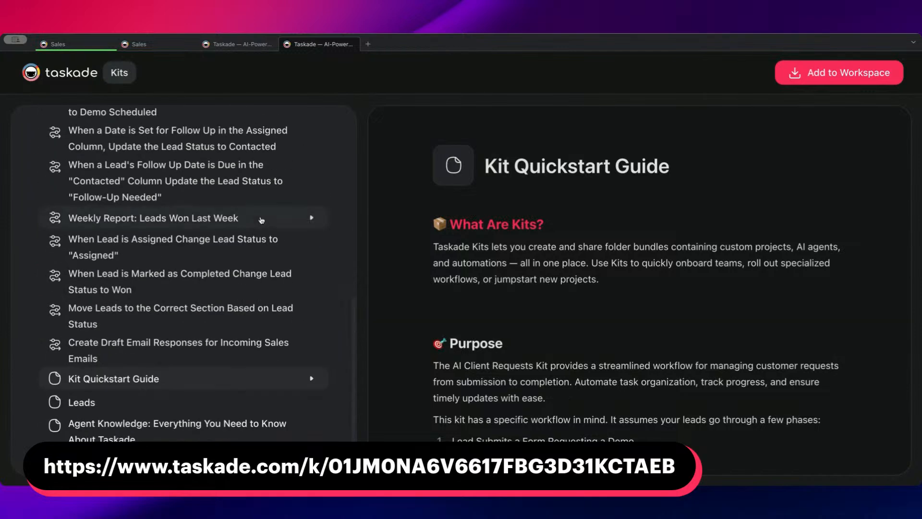
scroll(260, 217, up, 10)
click(836, 75)
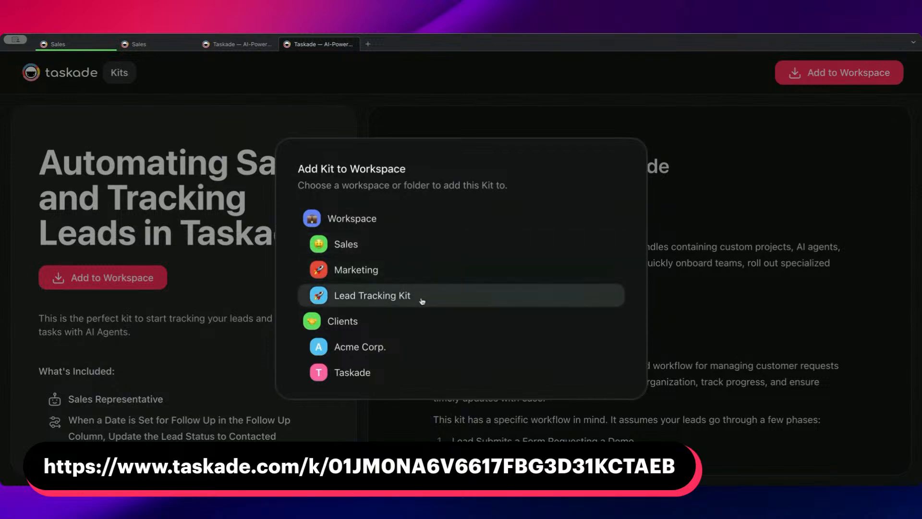
click(417, 299)
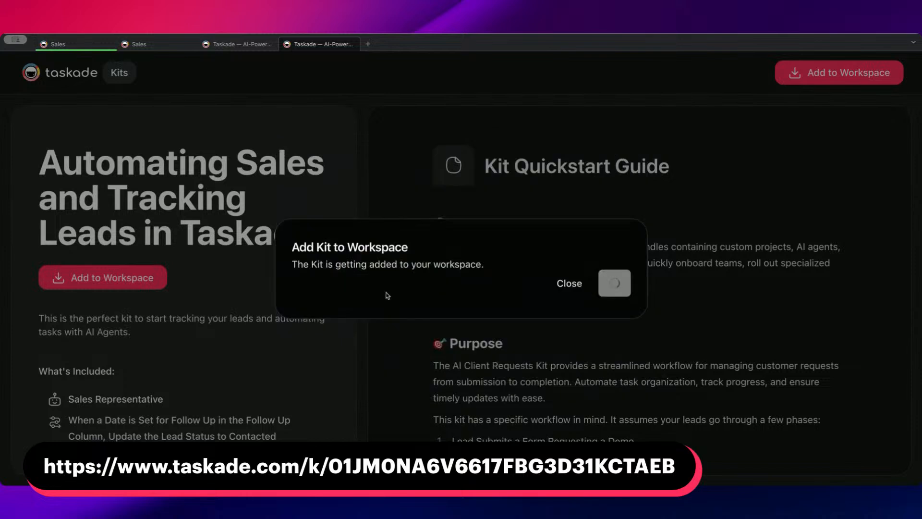
scroll(455, 231, down, 5)
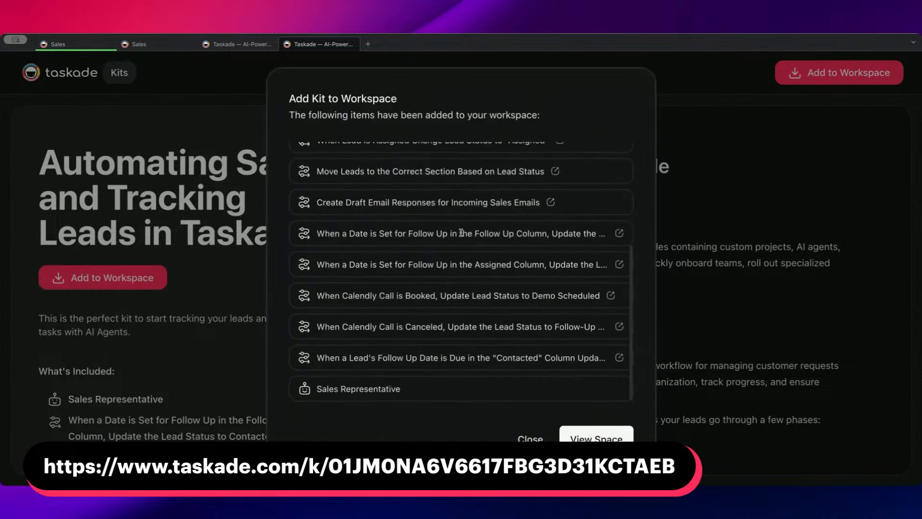
click(597, 437)
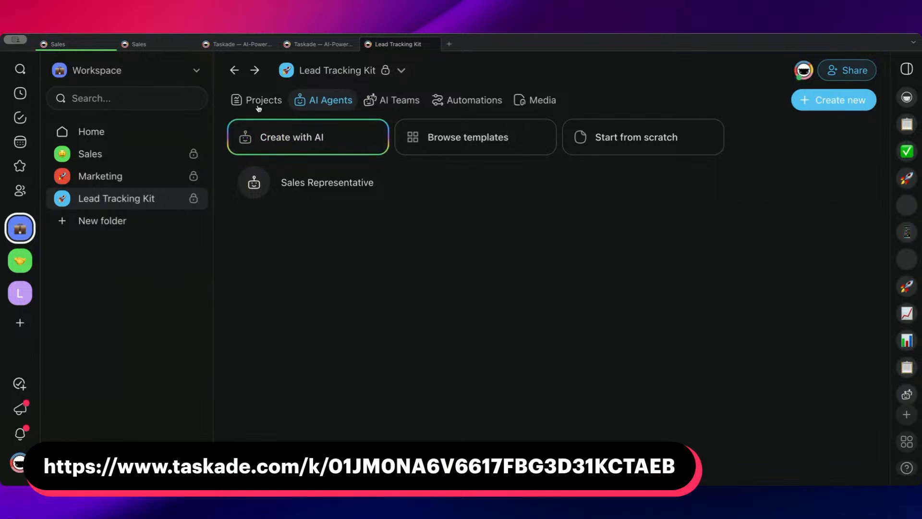
Pin the Kit Quickstart Guide and Leads projects in the Lead Tracking Kit folder.
click(259, 100)
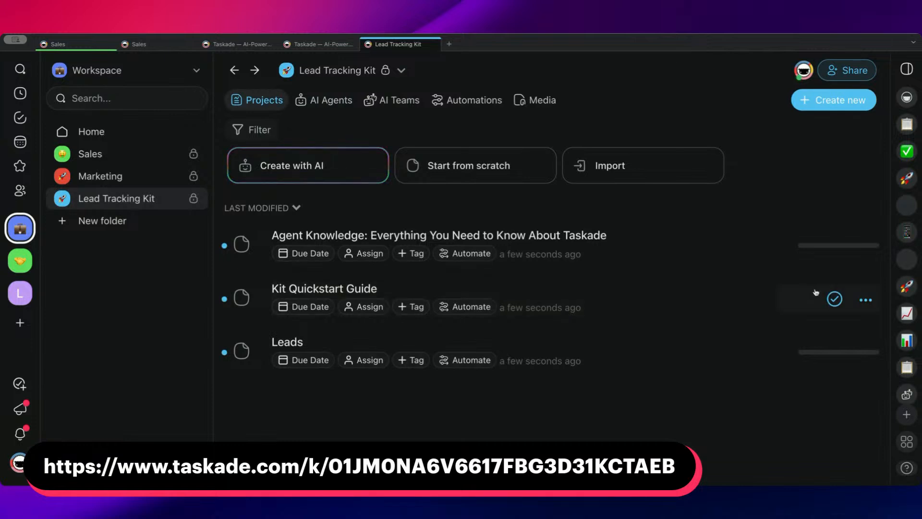
click(866, 300)
click(782, 145)
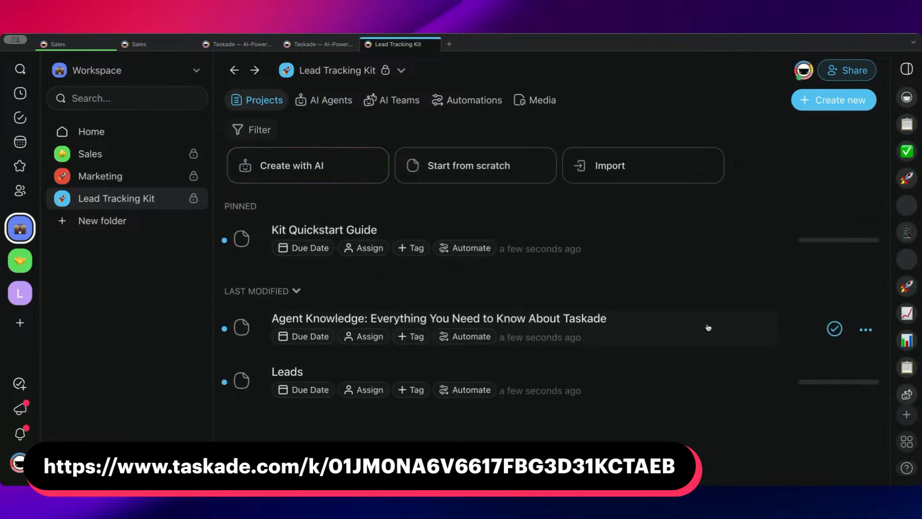
click(866, 383)
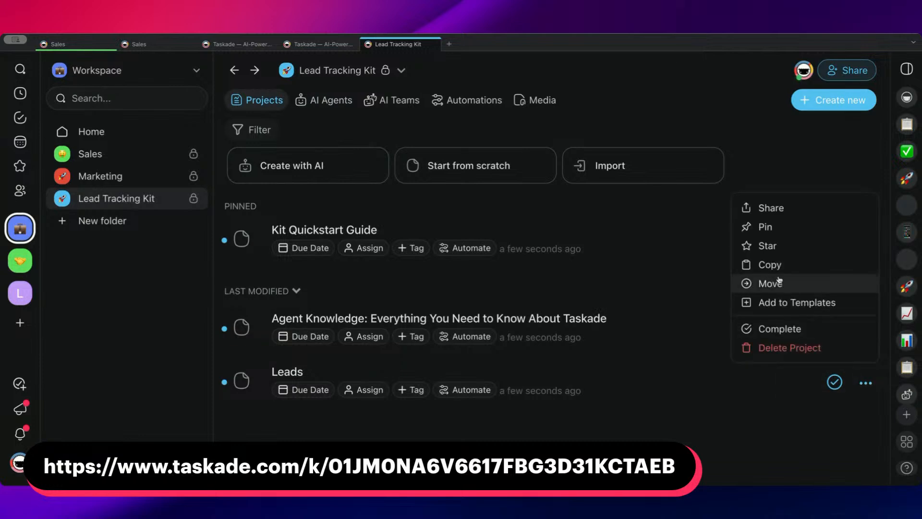
click(774, 228)
Give Kit Quickstart Guide a memo icon, Leads an inbox tray icon and the Agent Knowledge project a thought bubble icon.
click(231, 231)
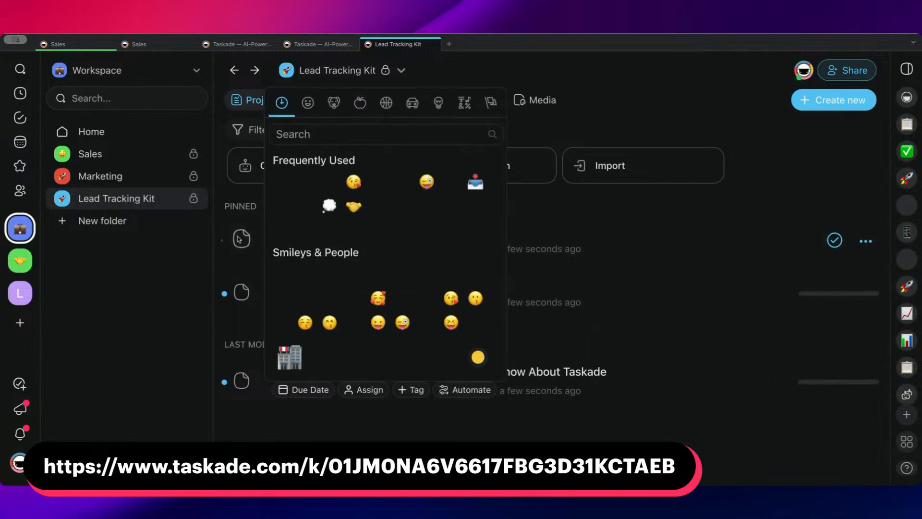
click(309, 184)
click(248, 292)
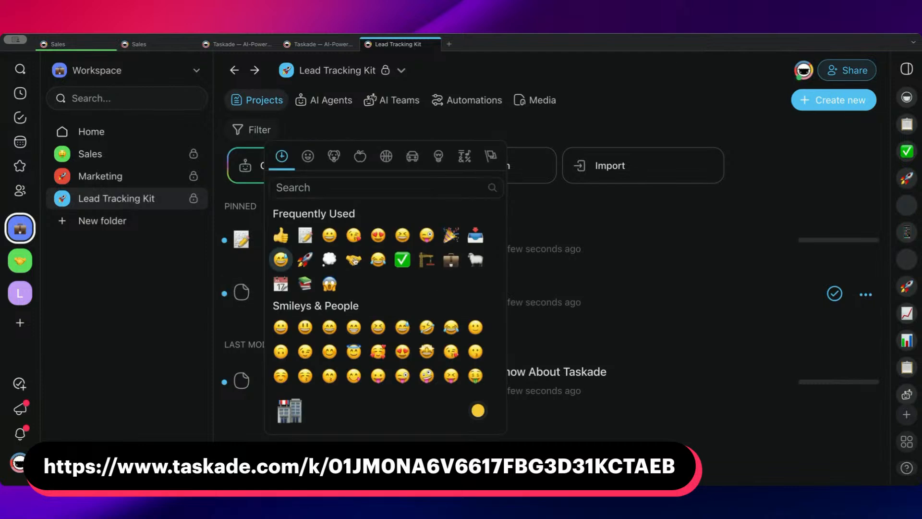
click(476, 236)
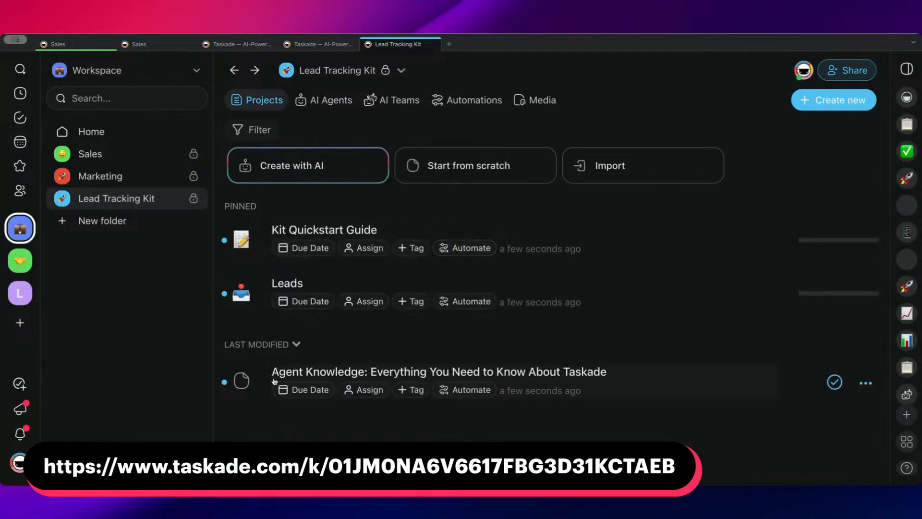
click(241, 381)
click(180, 187)
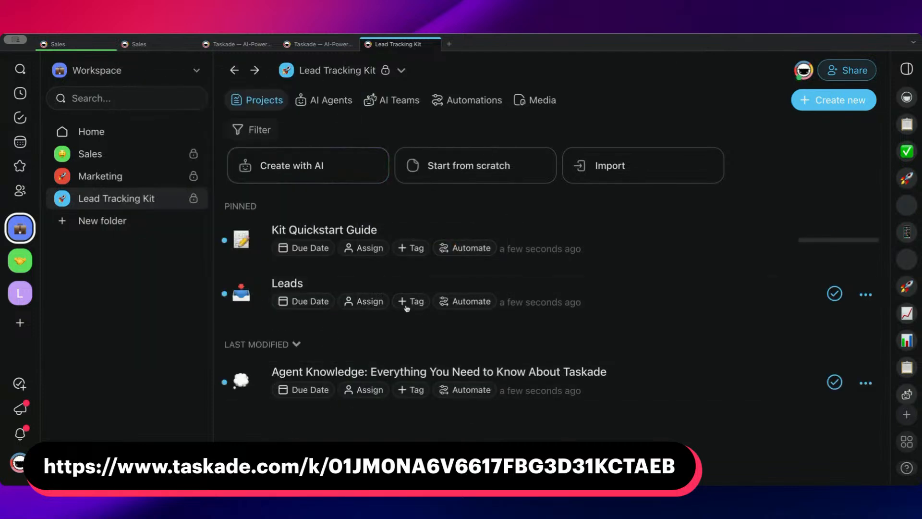
Open the Kit Quickstart Guide project at its What Are Kits? section and hide the Taskade AI chat.
click(403, 229)
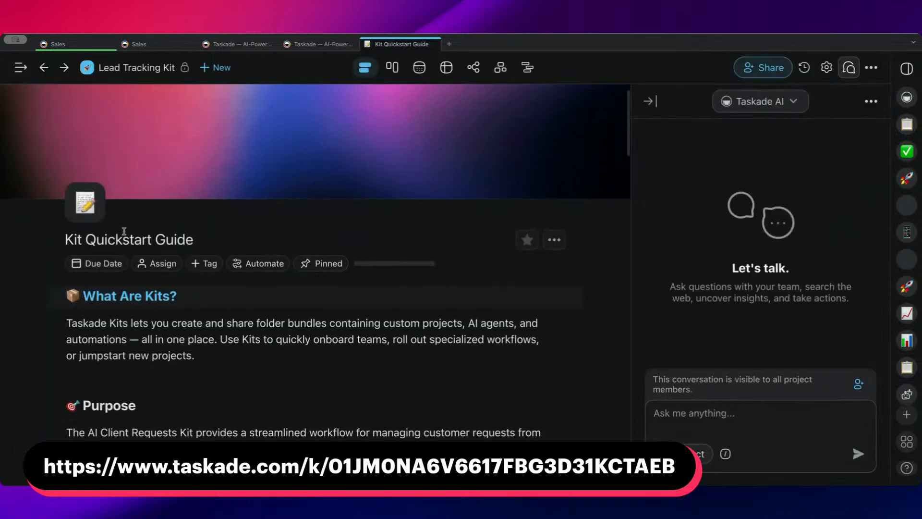
scroll(229, 235, down, 1)
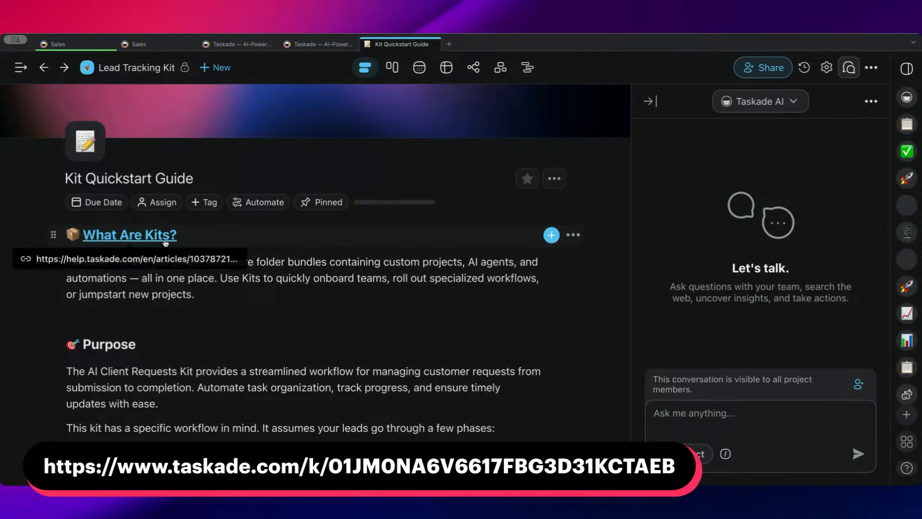
click(650, 101)
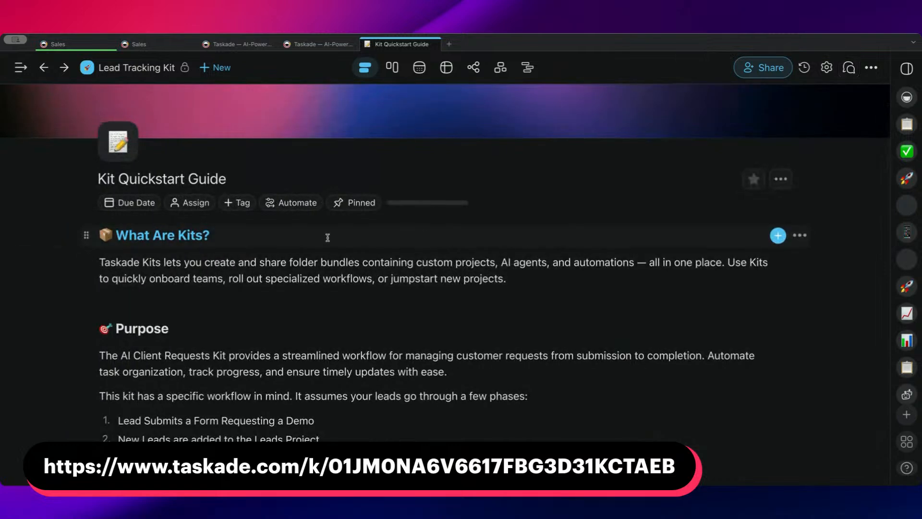
Make the word Leads in phase 2 and Lead in phase 3 bold in the guide's Purpose workflow list.
scroll(328, 237, down, 1)
scroll(286, 269, down, 1)
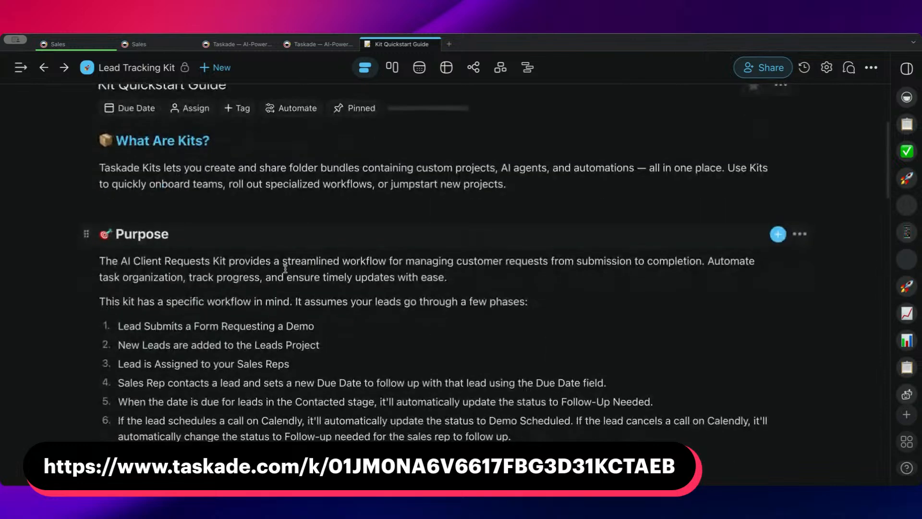
scroll(283, 265, down, 2)
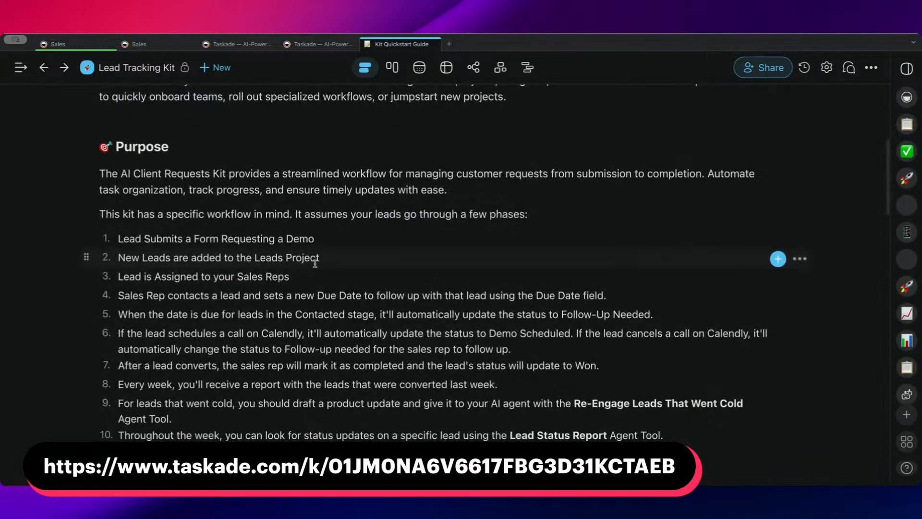
click(330, 241)
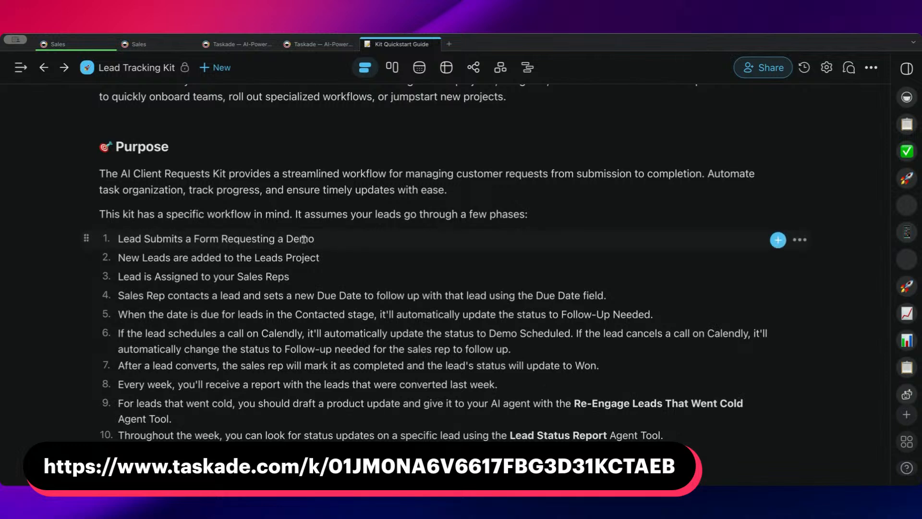
drag(304, 239, 319, 259)
double_click(270, 259)
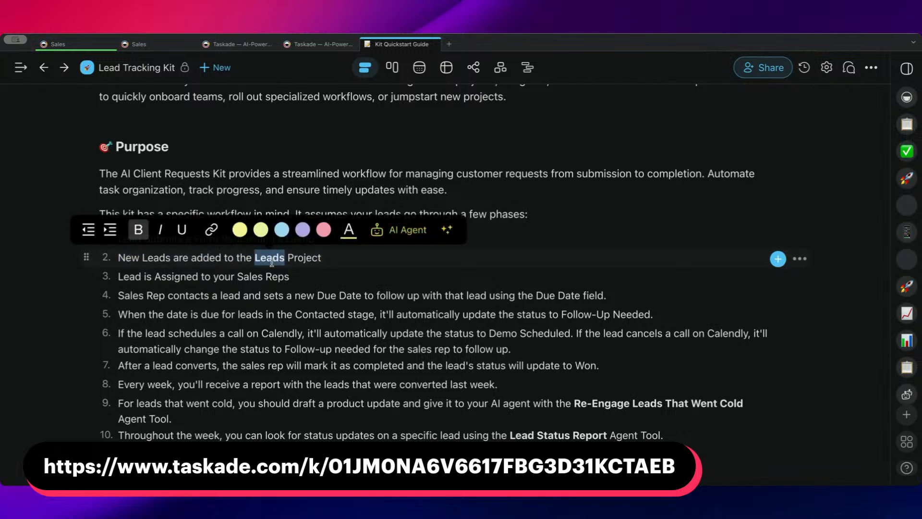
click(395, 253)
double_click(130, 278)
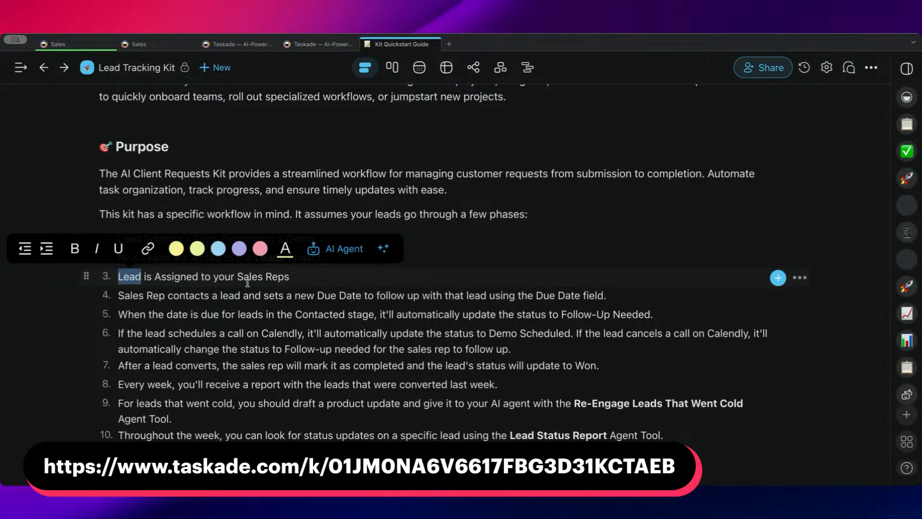
key(ctrl+b)
click(216, 278)
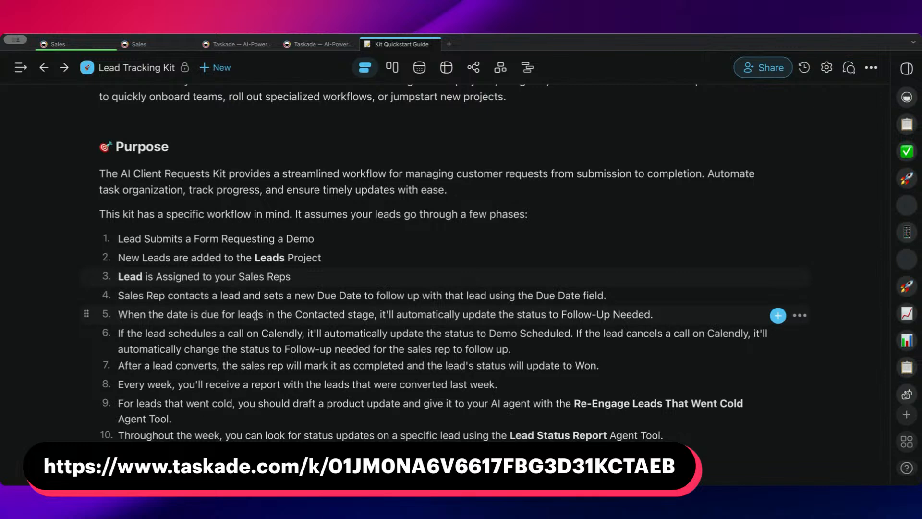
Read phases 4 to 7 of the Purpose list, covering due dates, Calendly status updates and won leads.
drag(125, 297, 163, 296)
click(174, 297)
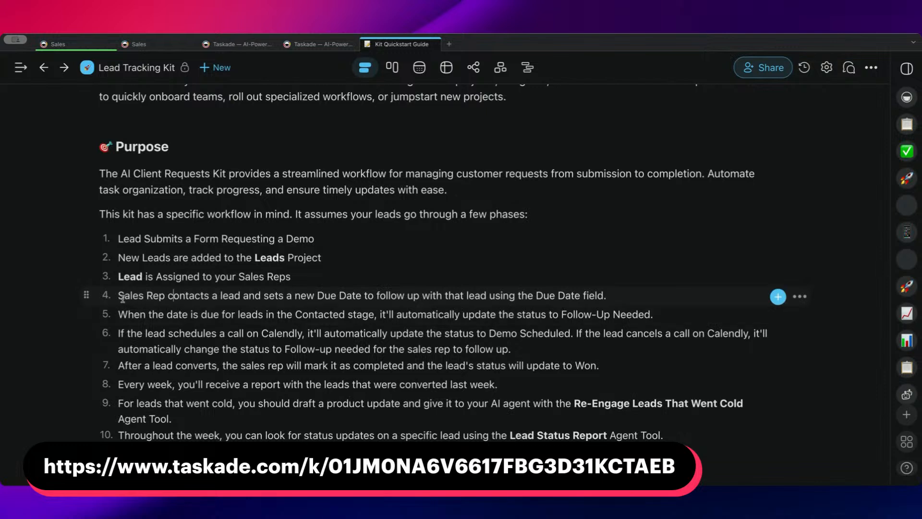
drag(120, 296, 613, 299)
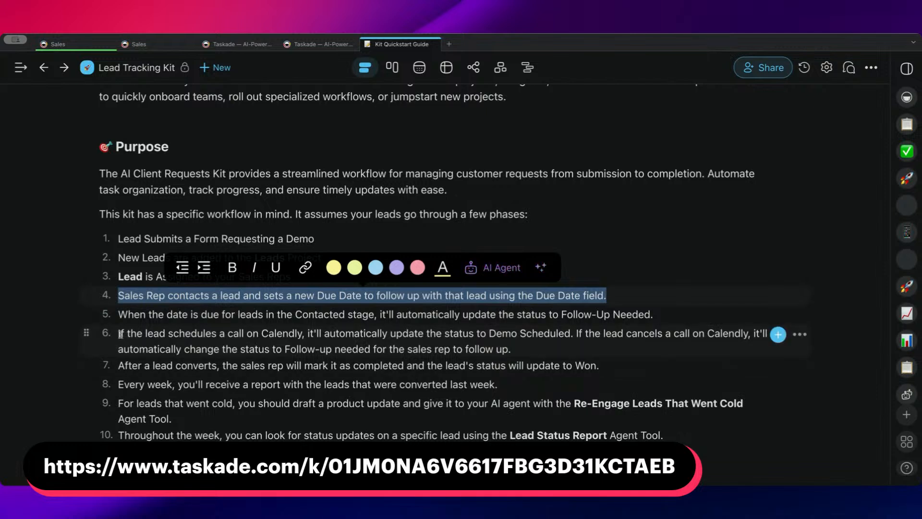
drag(119, 334, 748, 335)
click(578, 345)
click(185, 350)
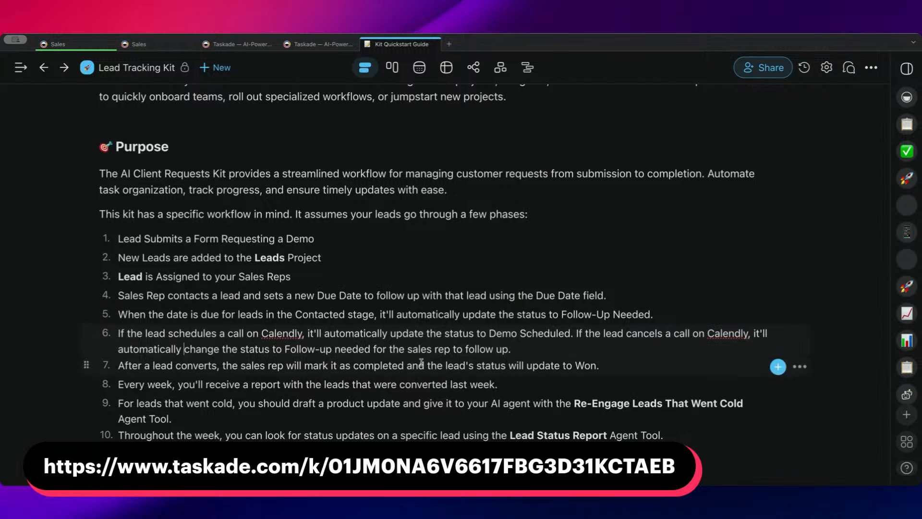
drag(119, 367, 334, 368)
click(354, 367)
Read phases 8 to 10 of the Purpose list, covering the weekly report, Re-Engage Leads That Went Cold and Lead Status Report.
scroll(611, 359, down, 1)
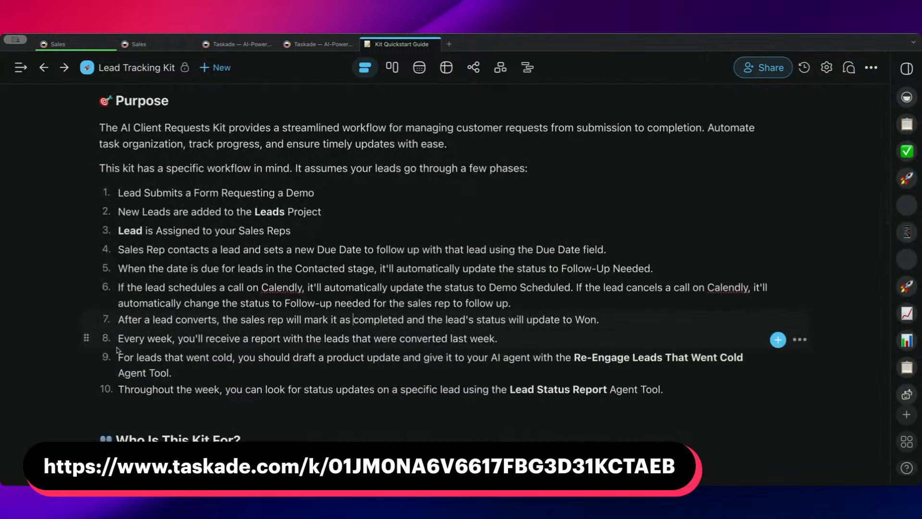
drag(118, 339, 498, 344)
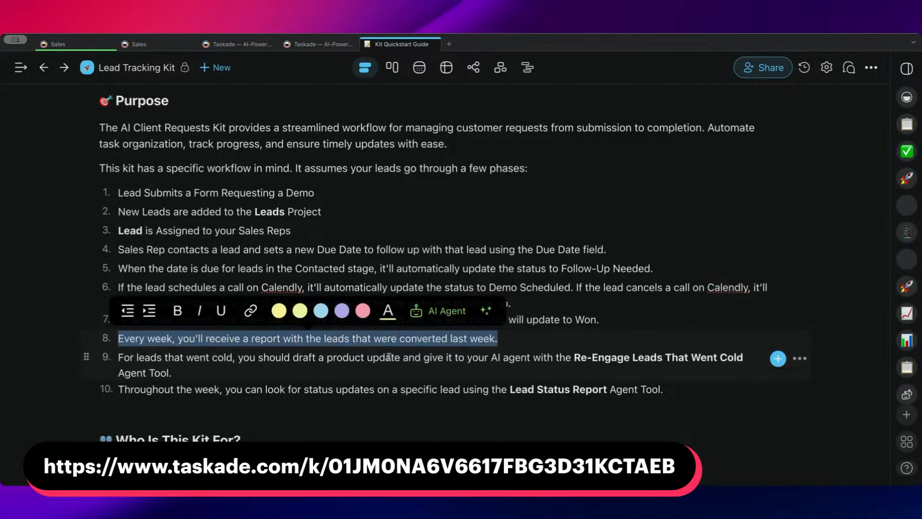
click(369, 358)
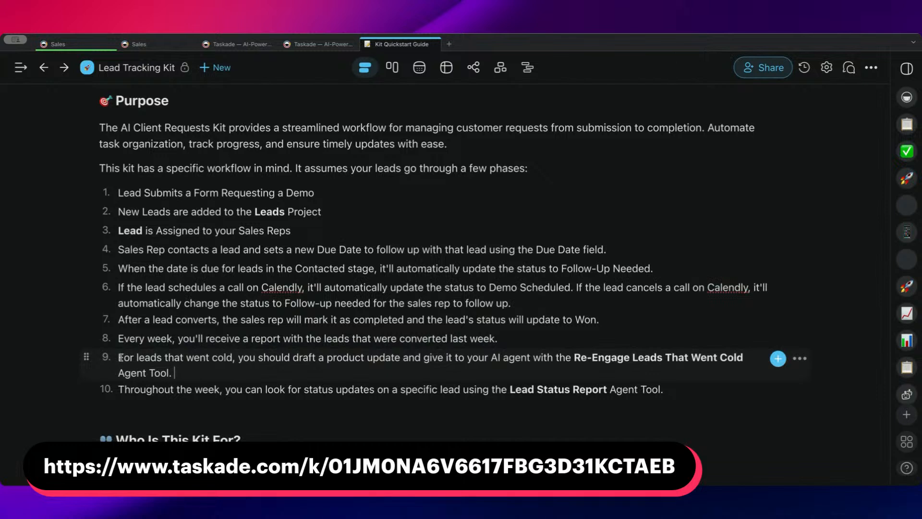
drag(120, 358, 398, 362)
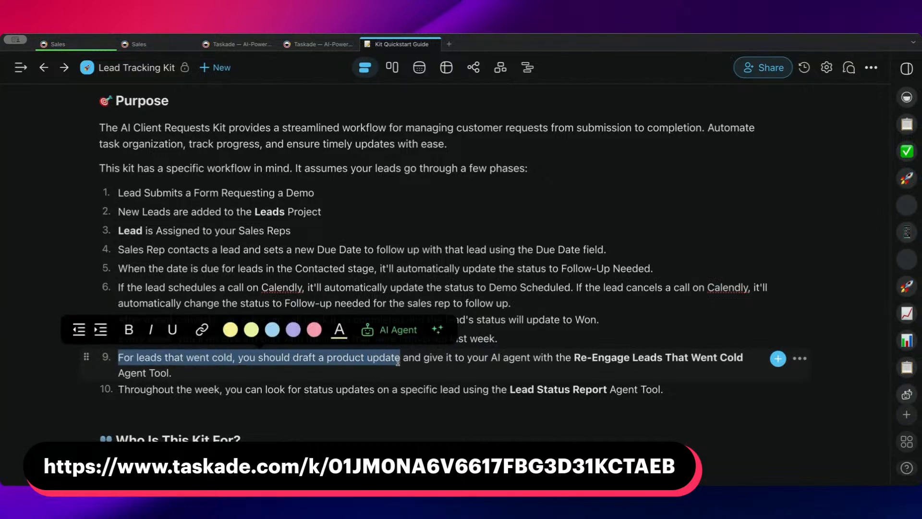
click(354, 368)
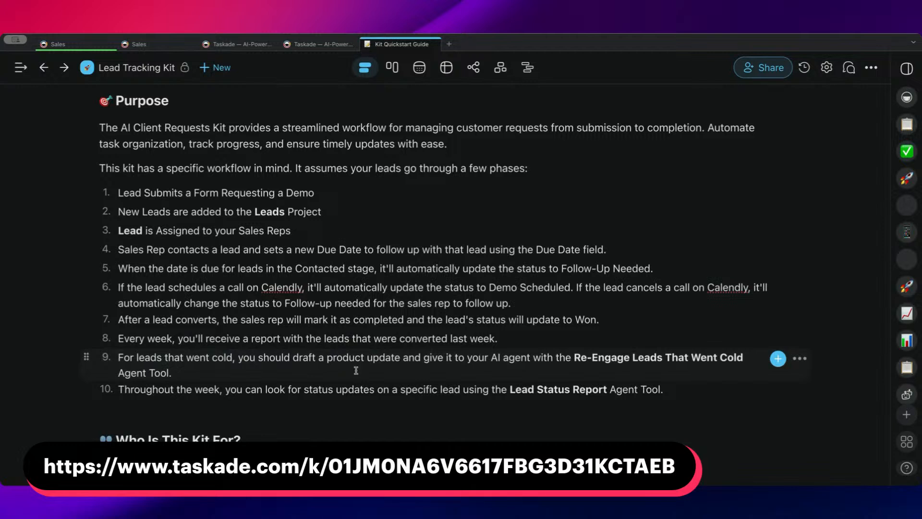
drag(267, 369, 205, 358)
click(357, 371)
drag(423, 358, 688, 360)
mouse_move(574, 358)
mouse_down()
mouse_move(590, 368)
mouse_move(494, 369)
mouse_move(585, 368)
mouse_move(576, 358)
mouse_up()
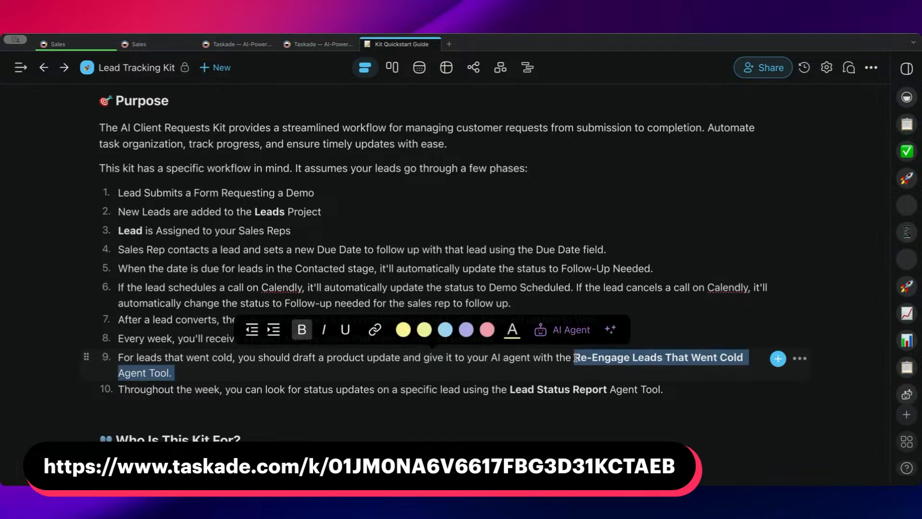
click(539, 367)
drag(574, 371, 575, 359)
click(539, 368)
click(539, 367)
click(565, 374)
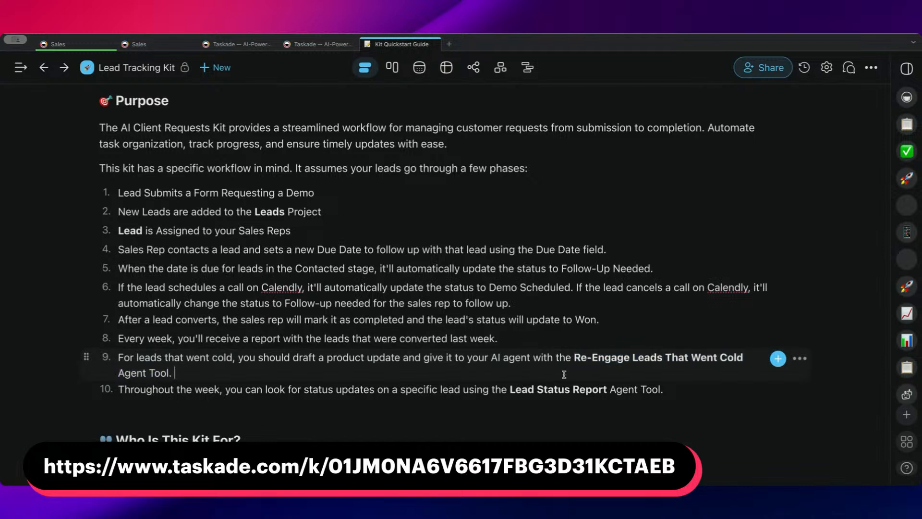
scroll(401, 380, down, 1)
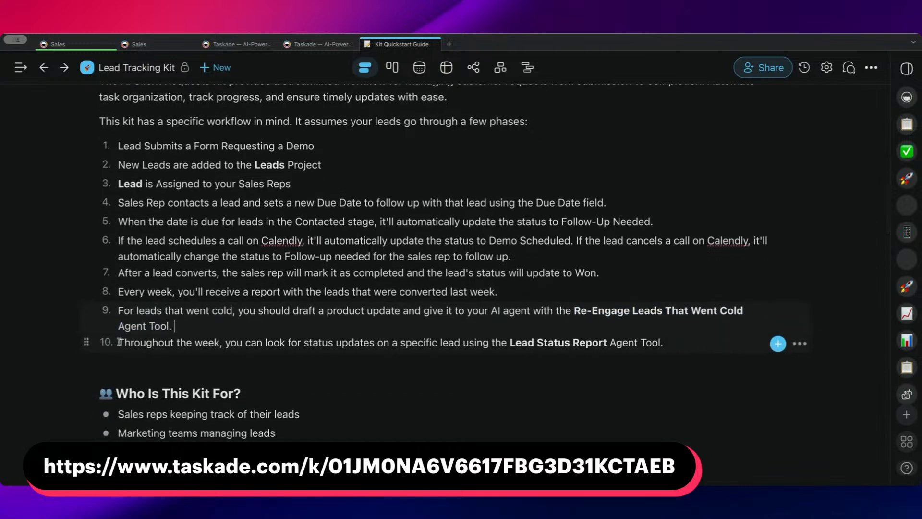
drag(119, 342, 671, 343)
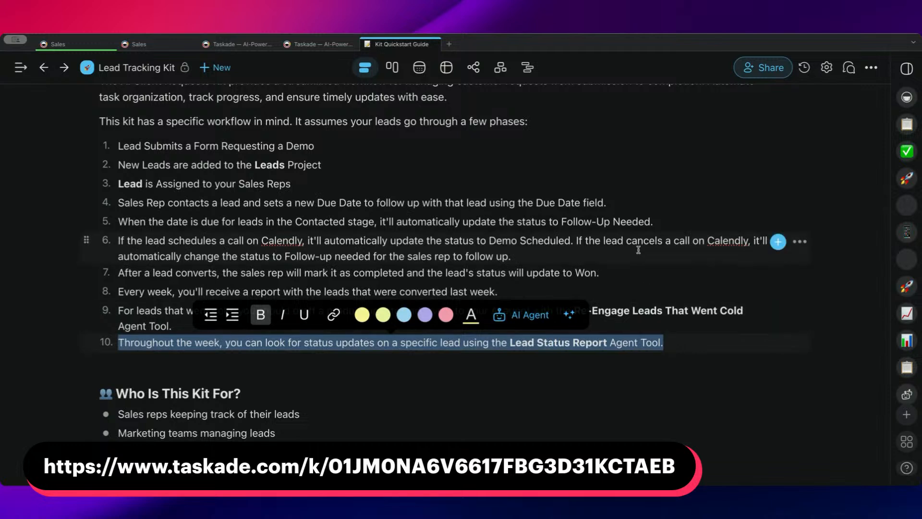
click(567, 256)
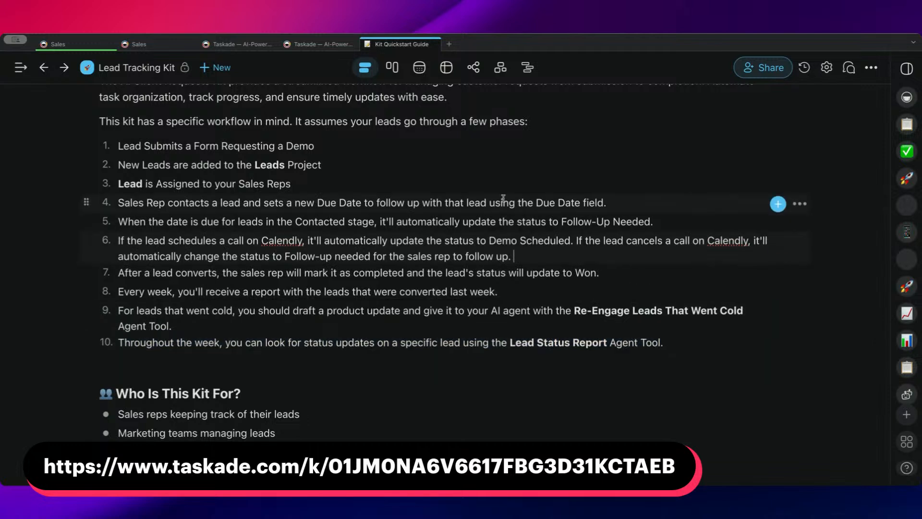
Close the kit page, the Kit Quickstart Guide and the adjacent Taskade page.
click(302, 47)
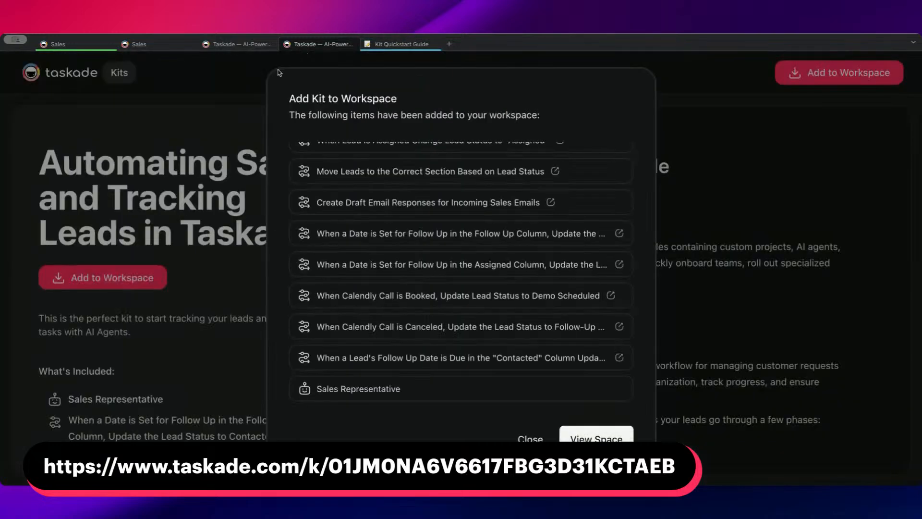
click(352, 44)
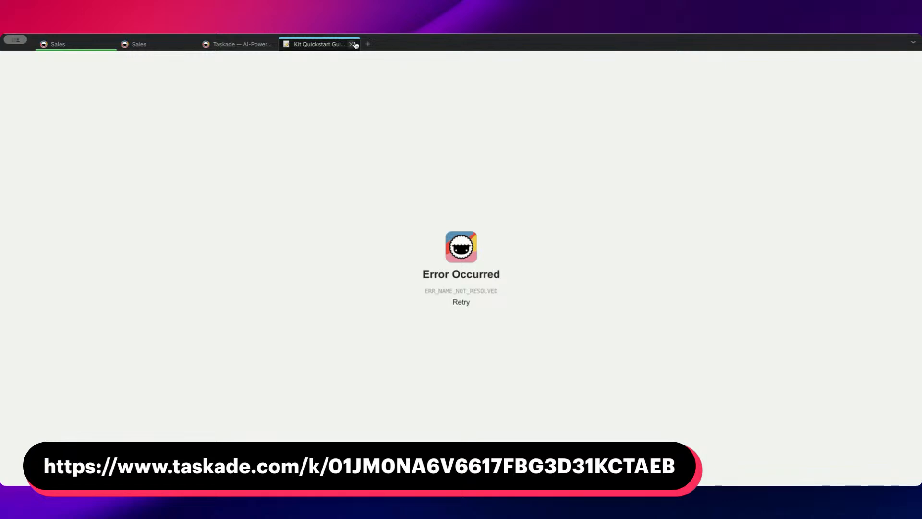
click(352, 44)
click(272, 44)
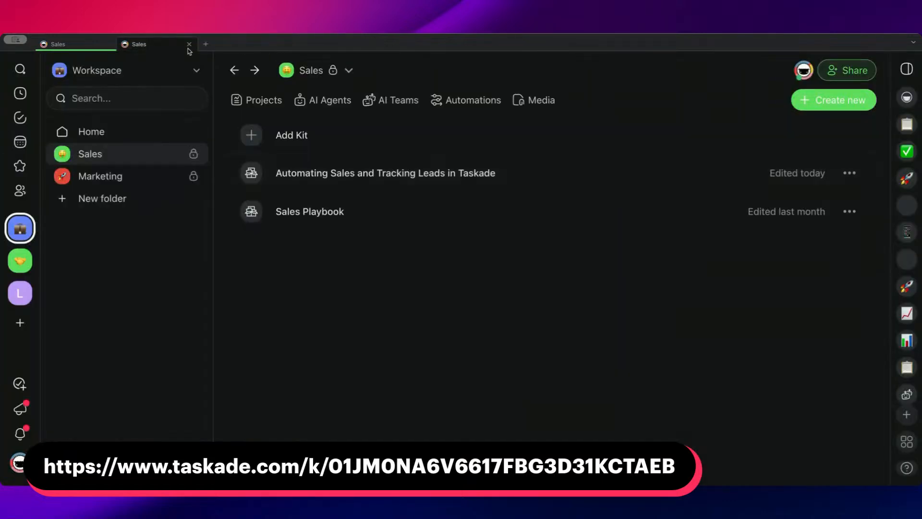
Go to the workspace home, open the refreshed Lead Tracking Kit folder and close the remaining Sales page.
click(19, 228)
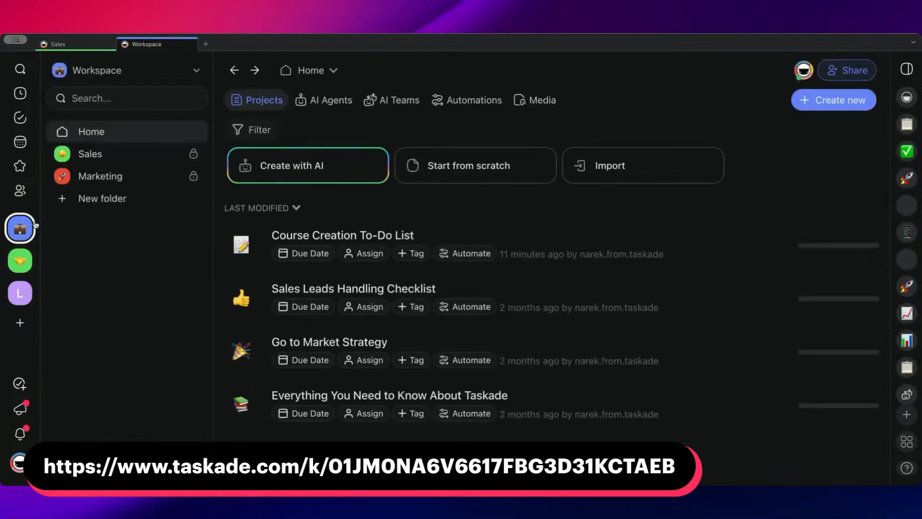
key(Return)
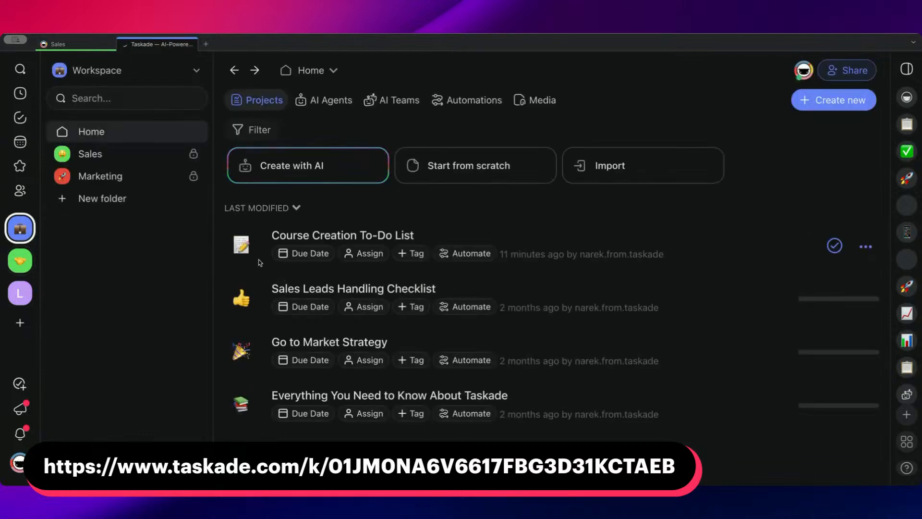
click(109, 197)
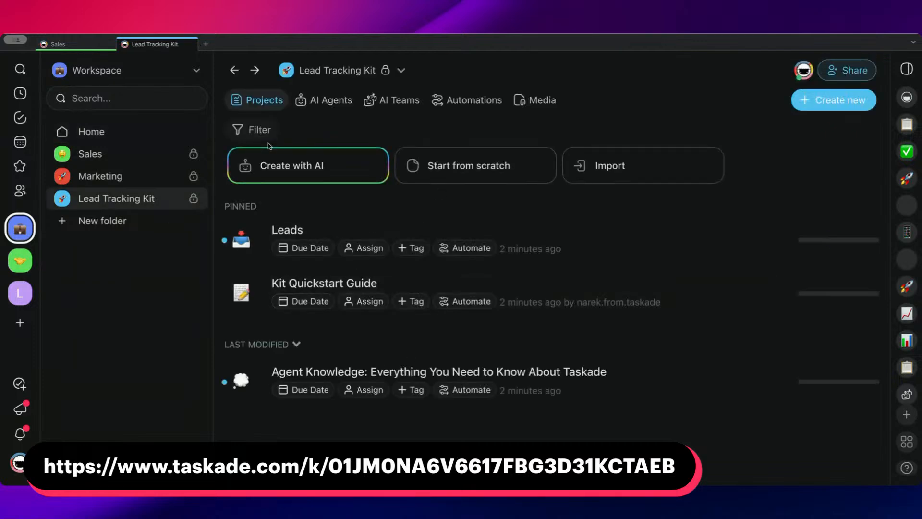
click(104, 45)
click(106, 44)
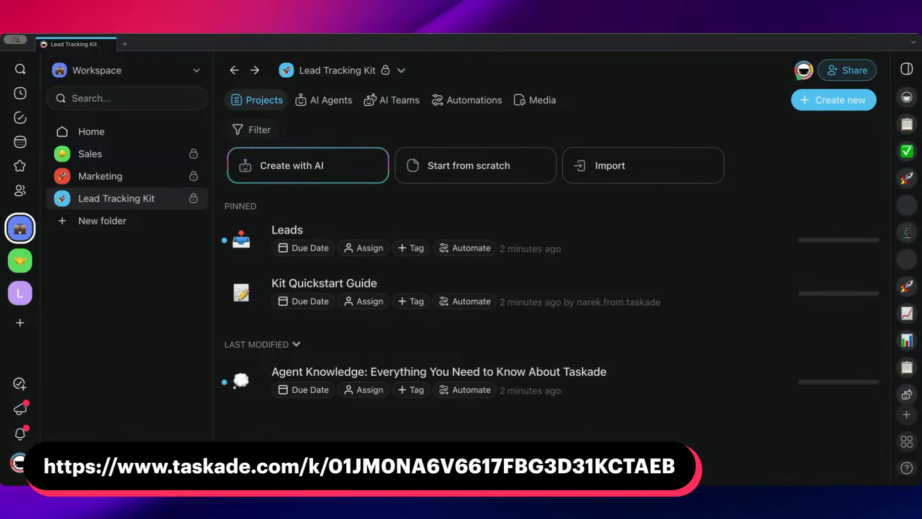
Look over the automations included in the Lead Tracking Kit folder.
click(467, 100)
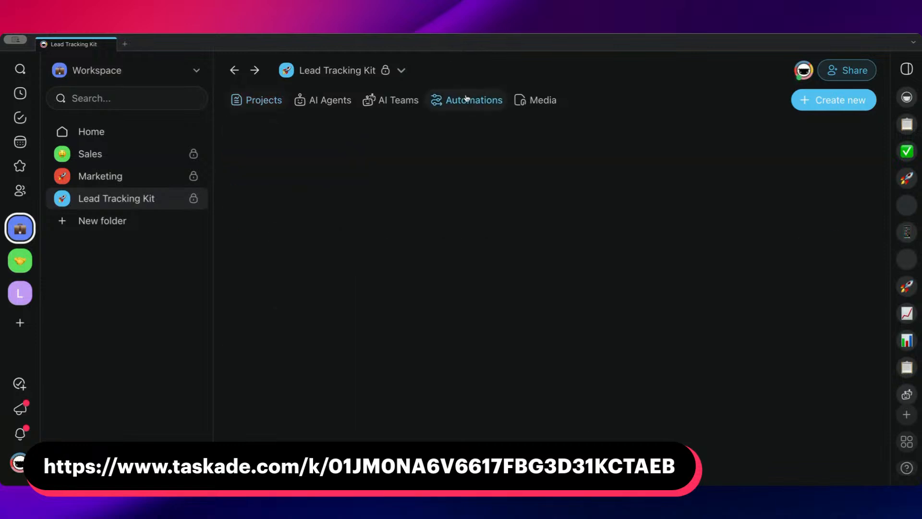
scroll(470, 166, down, 4)
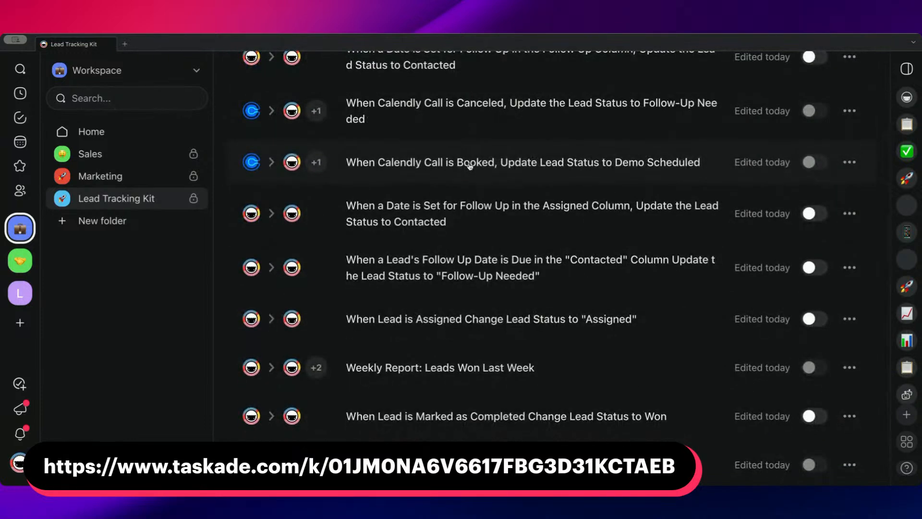
scroll(470, 166, up, 4)
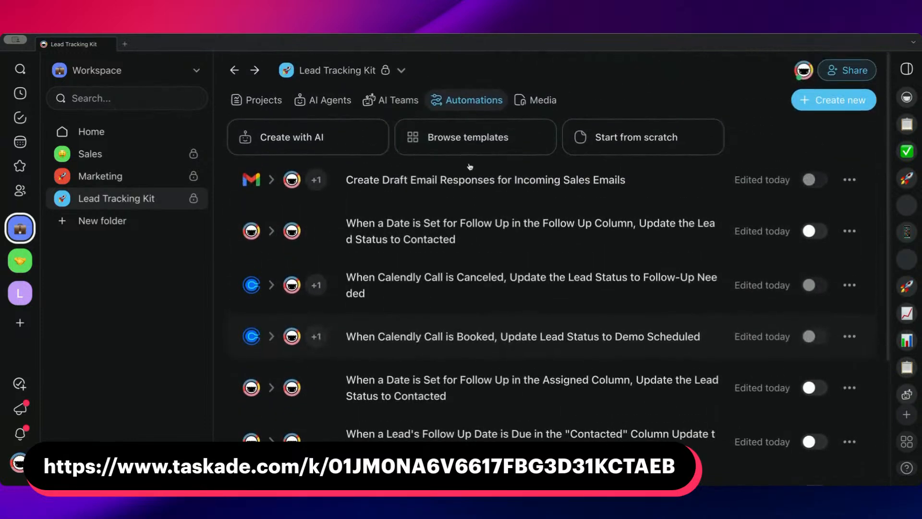
scroll(481, 288, down, 4)
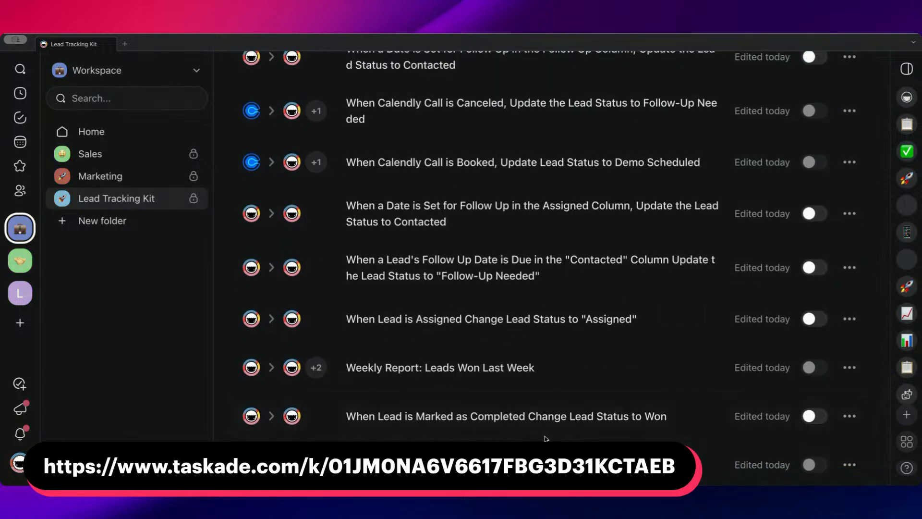
scroll(557, 356, up, 4)
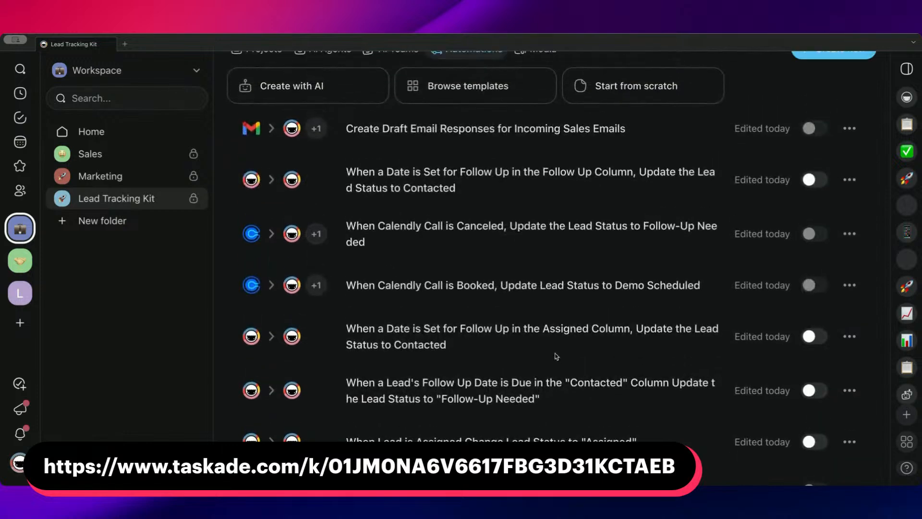
scroll(556, 356, down, 4)
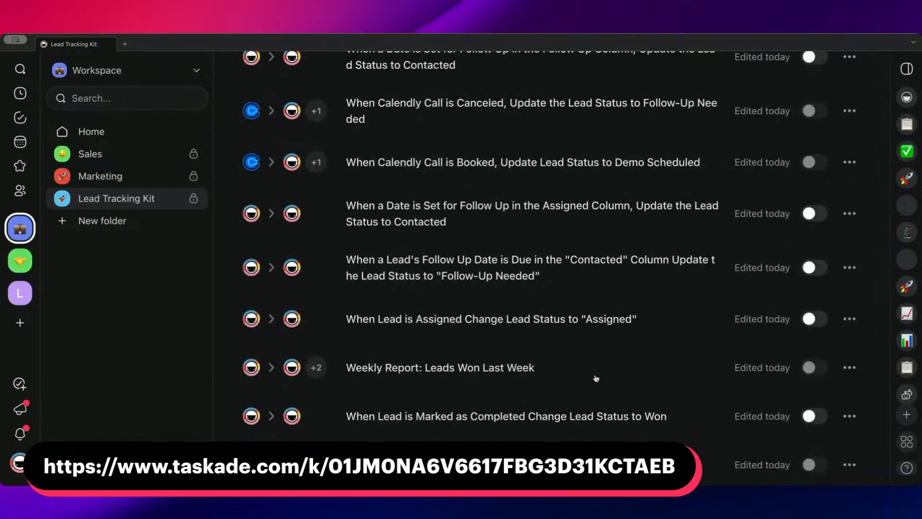
scroll(634, 363, up, 4)
scroll(633, 363, down, 4)
scroll(608, 409, up, 4)
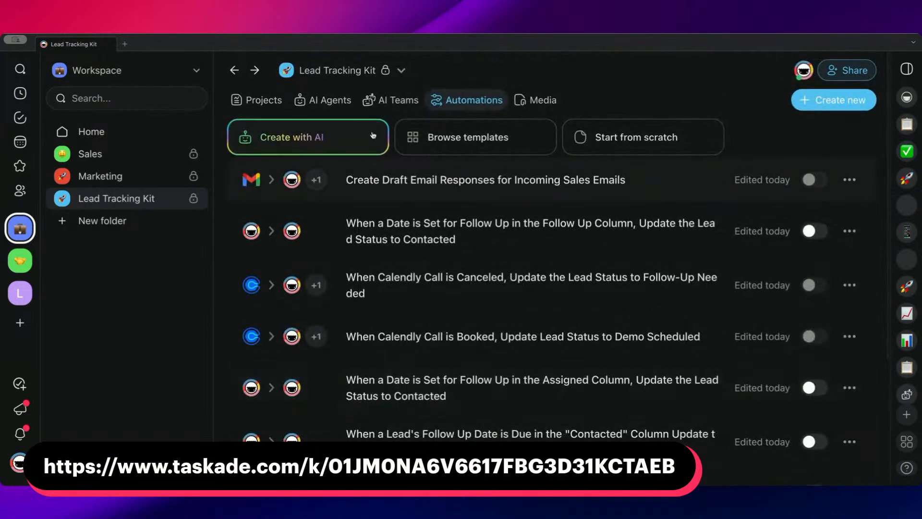
click(393, 100)
click(456, 102)
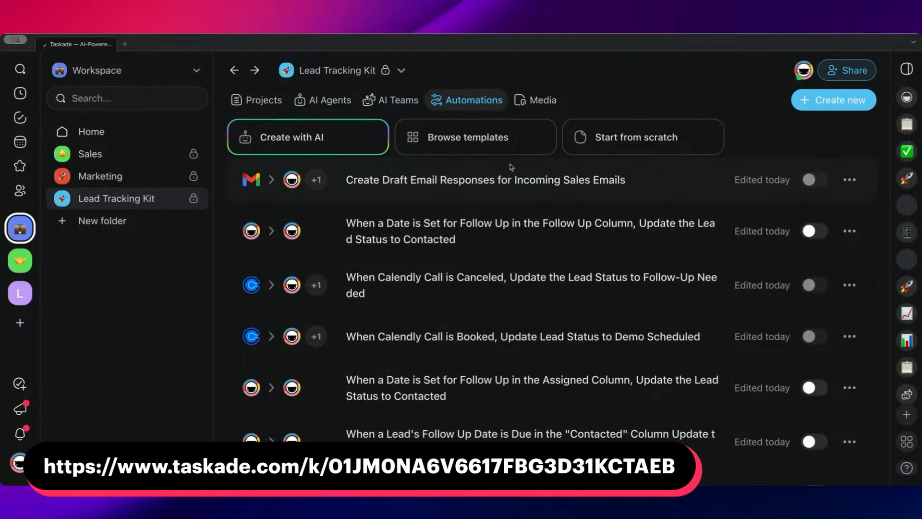
scroll(528, 225, down, 5)
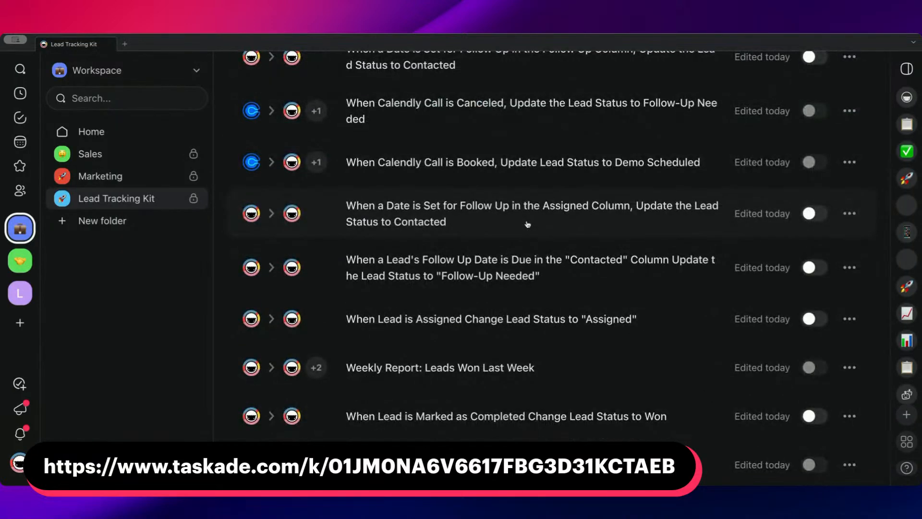
Switch the Lead Tracking Kit folder from its automations to its projects list.
scroll(527, 224, up, 4)
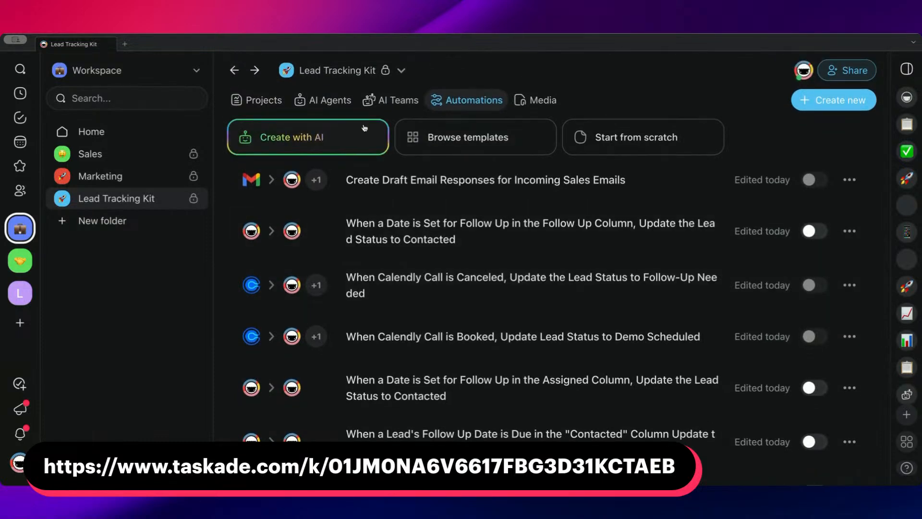
click(332, 100)
click(259, 99)
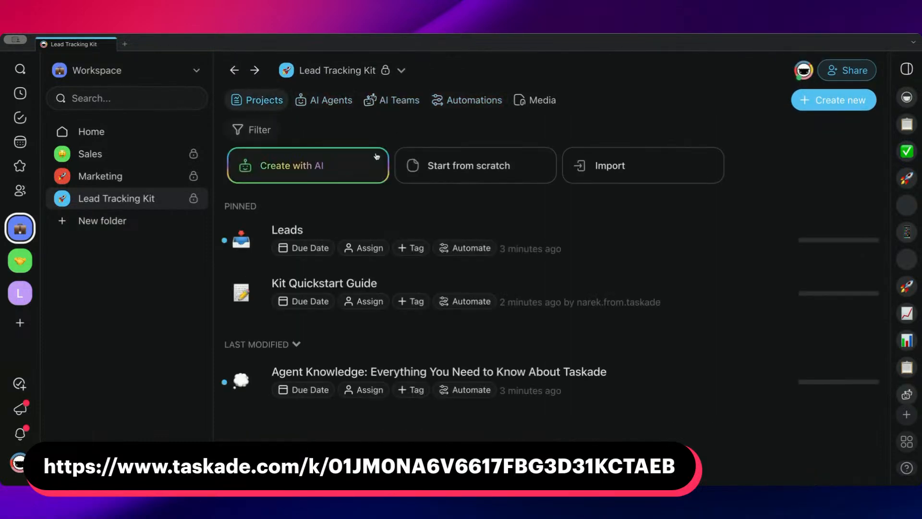
Open the Request a Demo automation from the Sales folder.
click(120, 153)
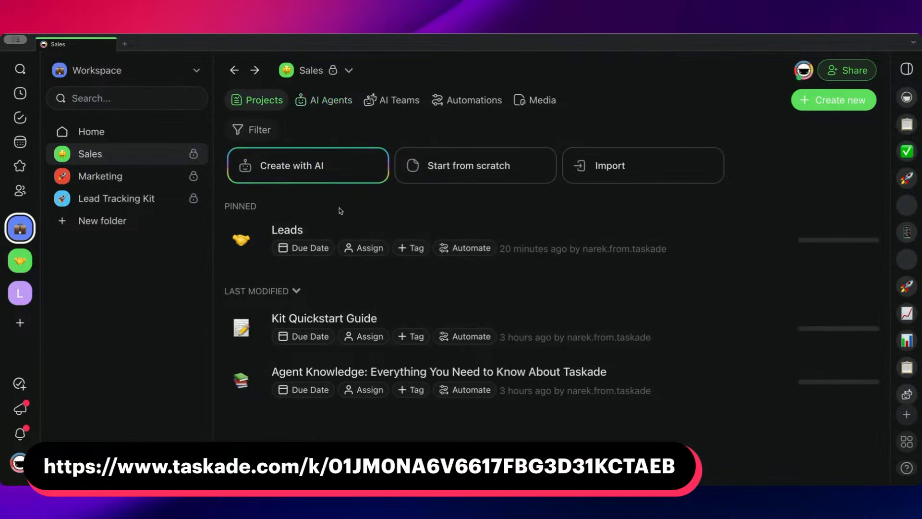
click(444, 103)
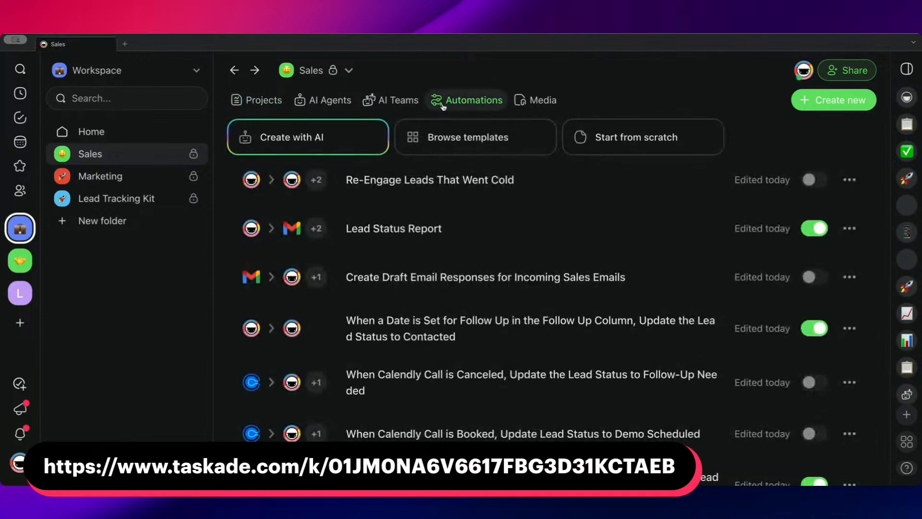
scroll(514, 222, down, 3)
scroll(514, 222, down, 4)
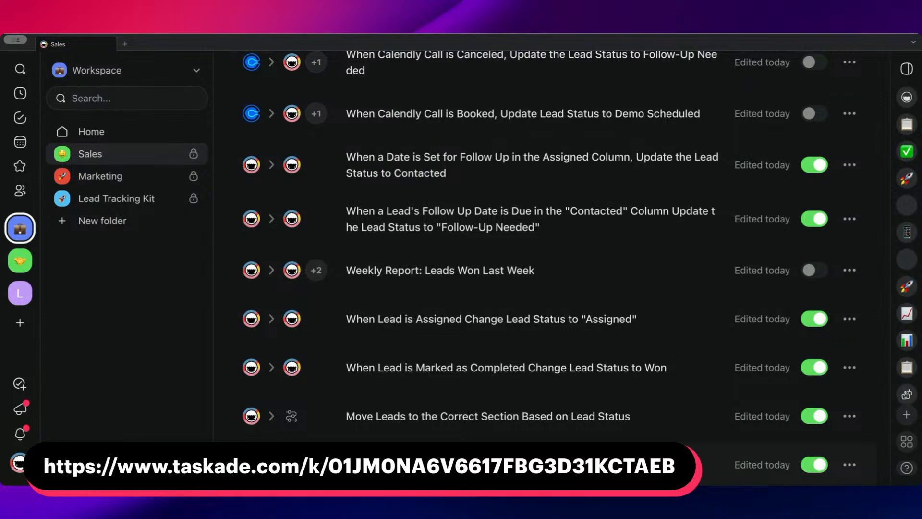
click(422, 465)
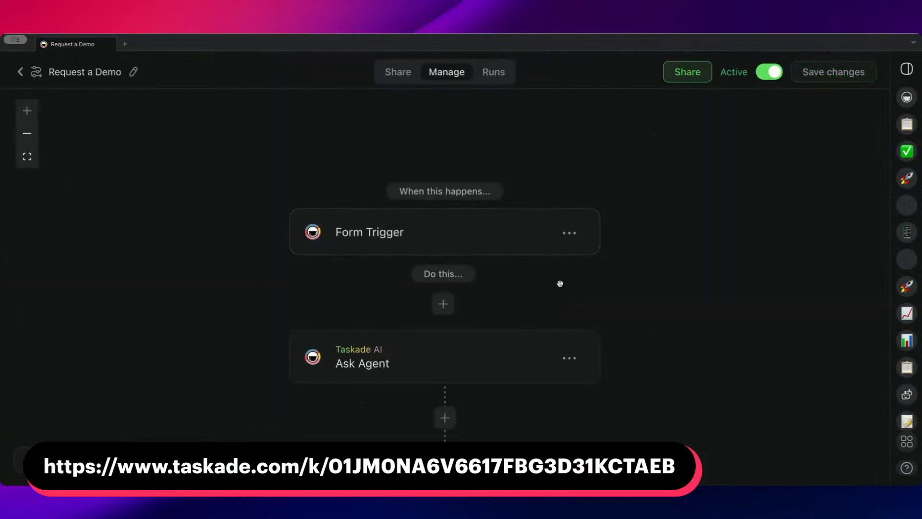
Examine the Request a Demo flow from the Form Trigger through Ask Agent to Split into Paths and its lead branches.
scroll(545, 268, down, 1)
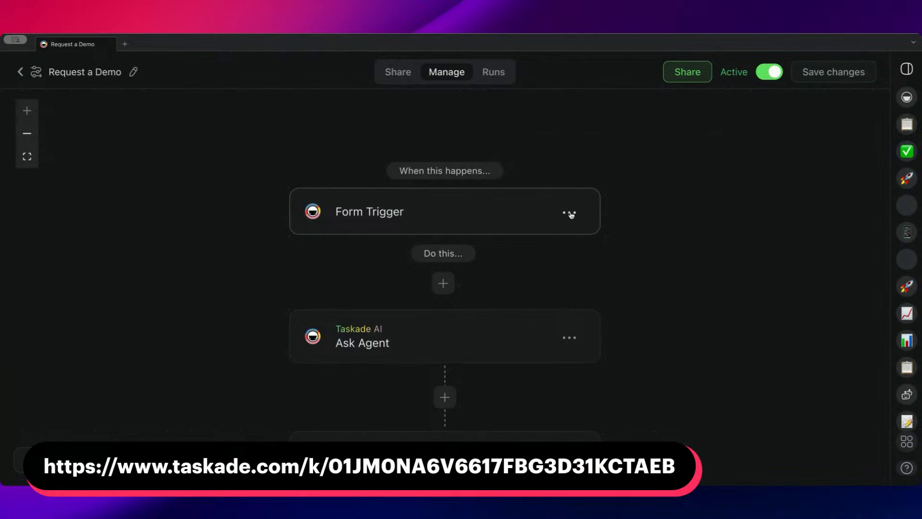
click(570, 214)
click(402, 218)
scroll(485, 239, down, 7)
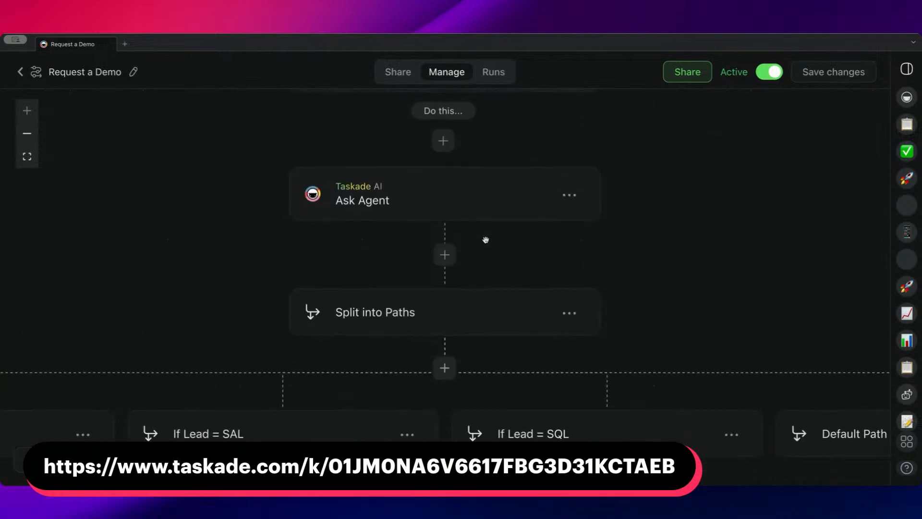
scroll(485, 239, up, 4)
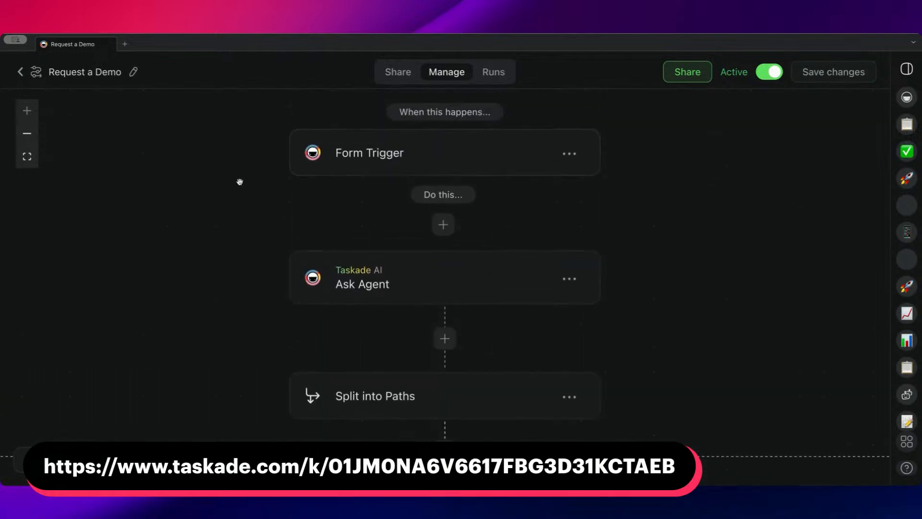
Open the Sales folder's Leads project in a new tab and delete the first lead under New Leads.
click(125, 46)
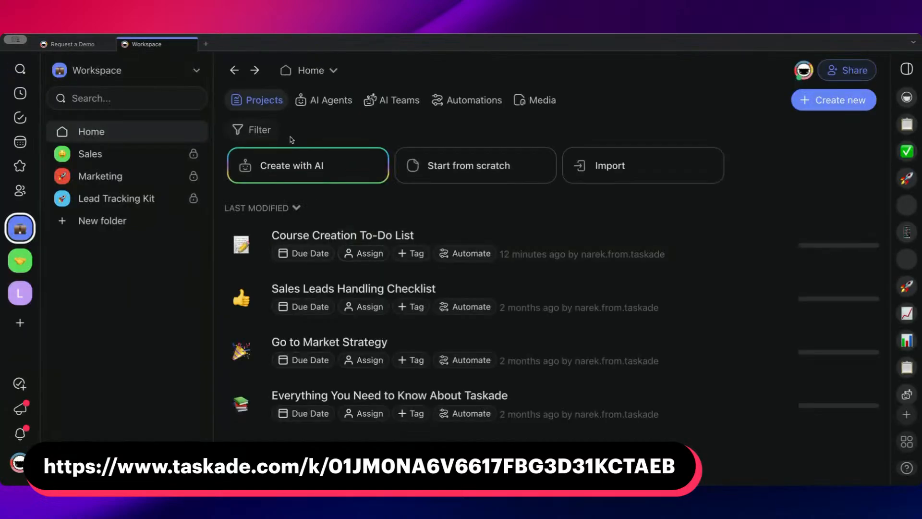
click(111, 151)
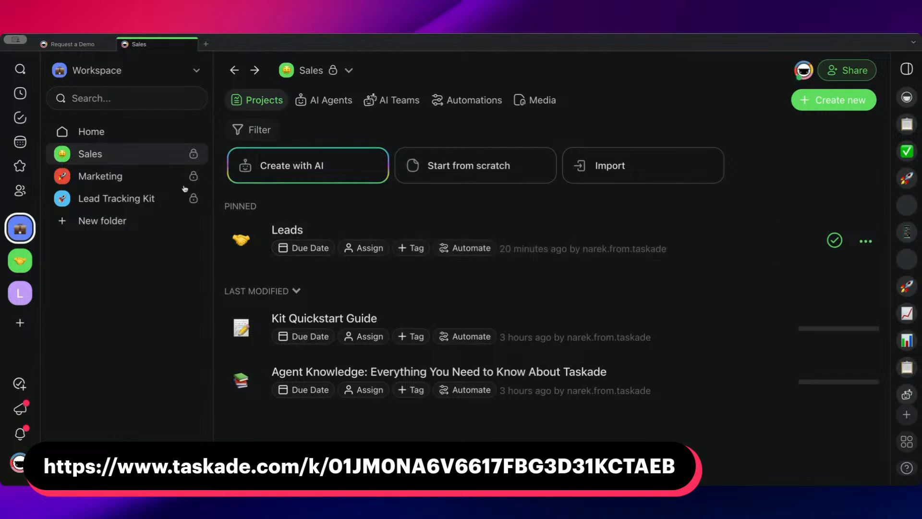
mouse_move(112, 149)
mouse_down()
mouse_move(111, 111)
mouse_move(111, 154)
mouse_up()
click(369, 242)
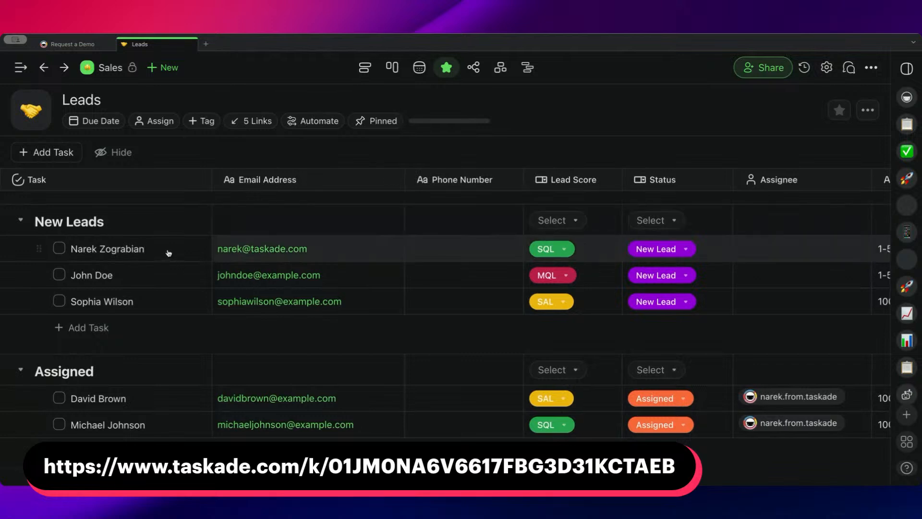
key(super+shift+BackSpace)
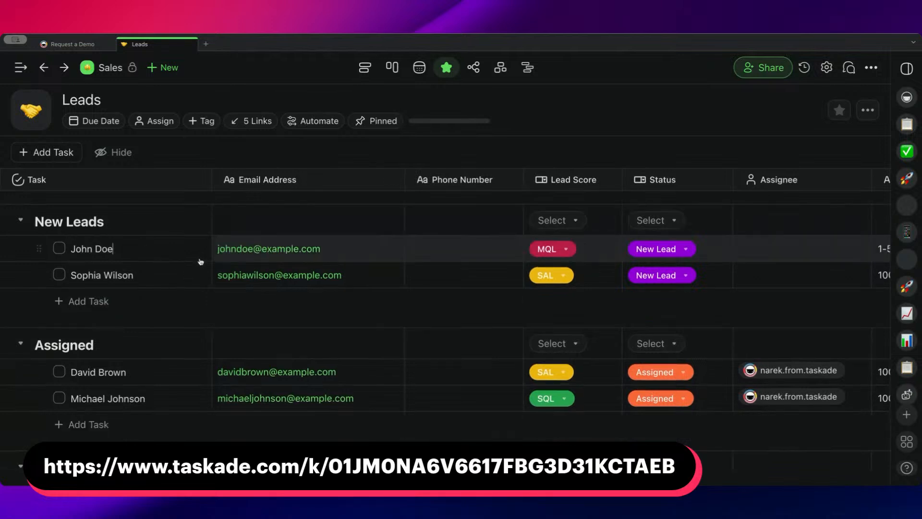
Look through the Leads table's pipeline sections, from New Leads and Assigned down to Lost and Went Cold.
scroll(202, 262, right, 10)
scroll(477, 258, left, 10)
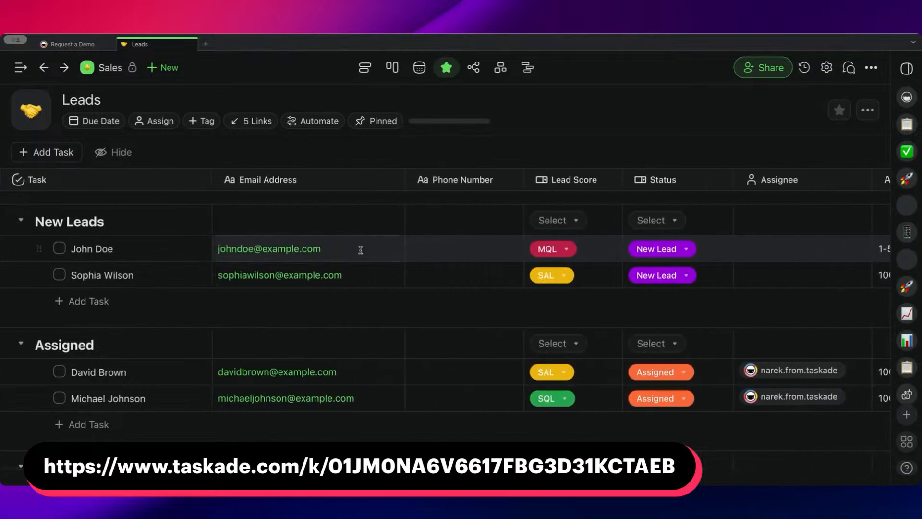
scroll(308, 398, down, 4)
scroll(278, 298, up, 2)
scroll(282, 316, up, 2)
scroll(117, 290, down, 5)
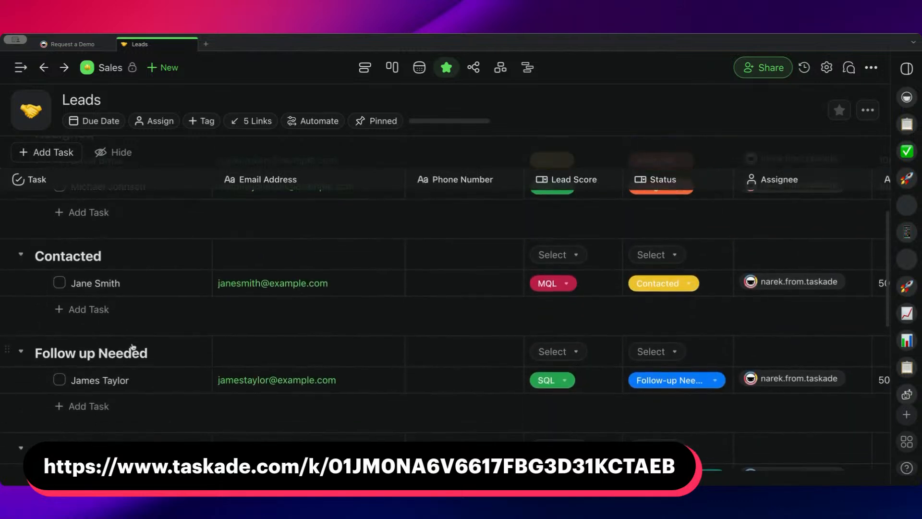
scroll(135, 336, down, 3)
scroll(130, 352, down, 5)
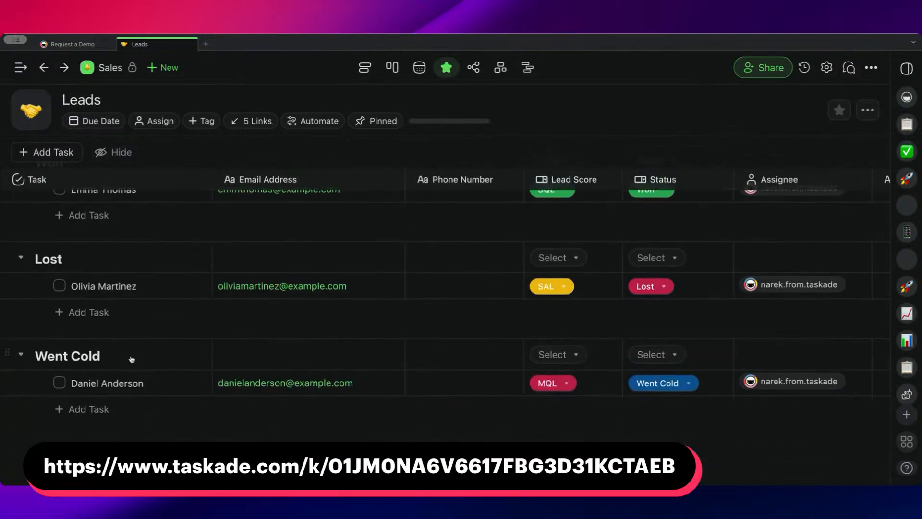
scroll(116, 351, up, 13)
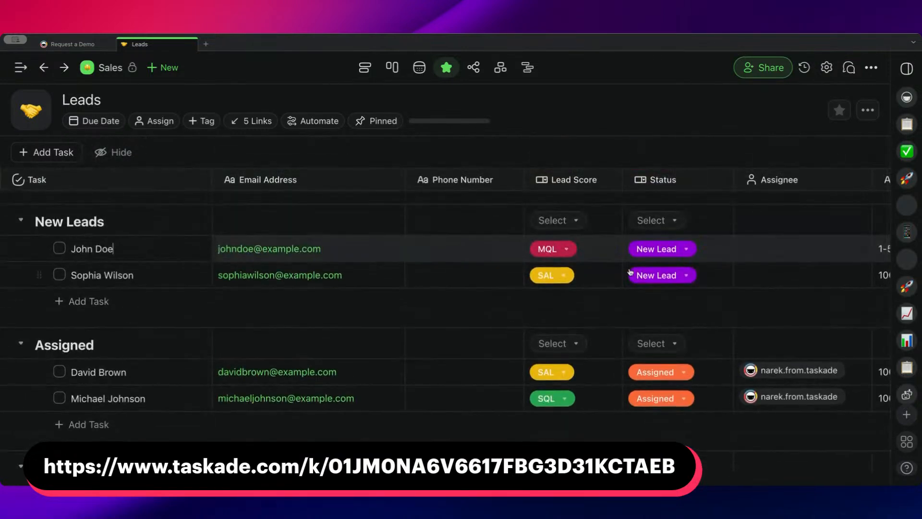
Review the available Status options for the first lead under New Leads and close the list without choosing one.
click(687, 249)
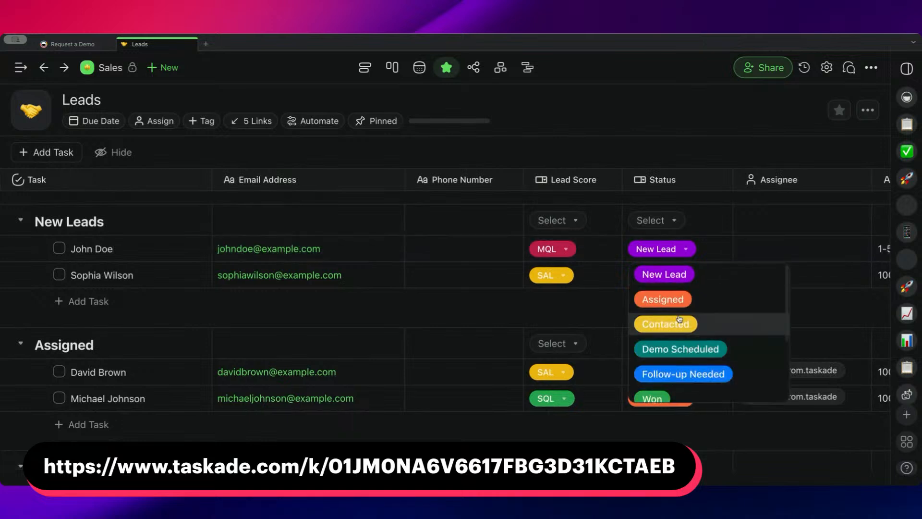
scroll(694, 356, down, 2)
scroll(692, 356, up, 2)
click(559, 298)
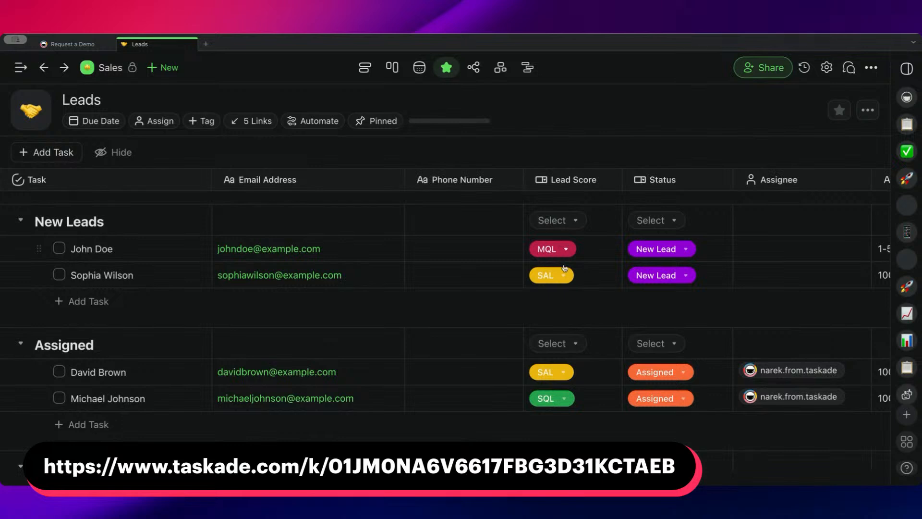
Widen the Use Case column to fit its full heading and look over the remaining Leads columns through Comments.
scroll(507, 244, right, 5)
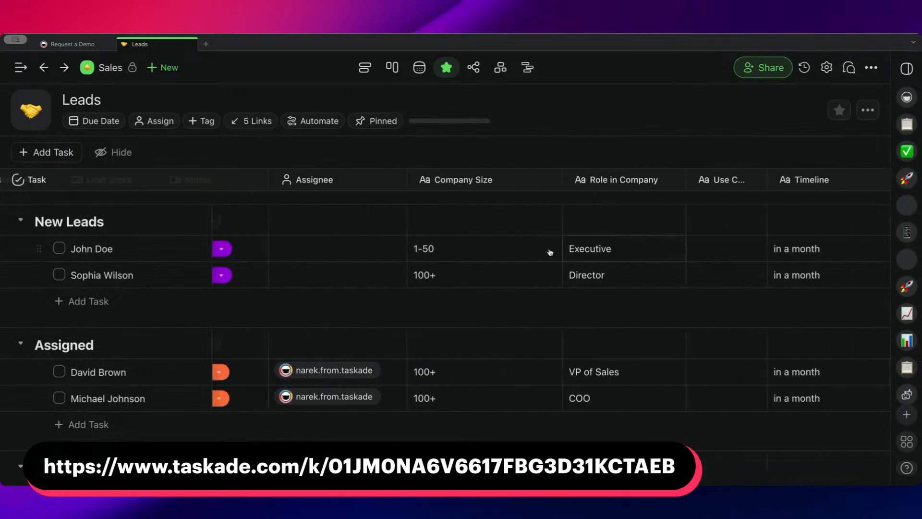
scroll(450, 184, right, 3)
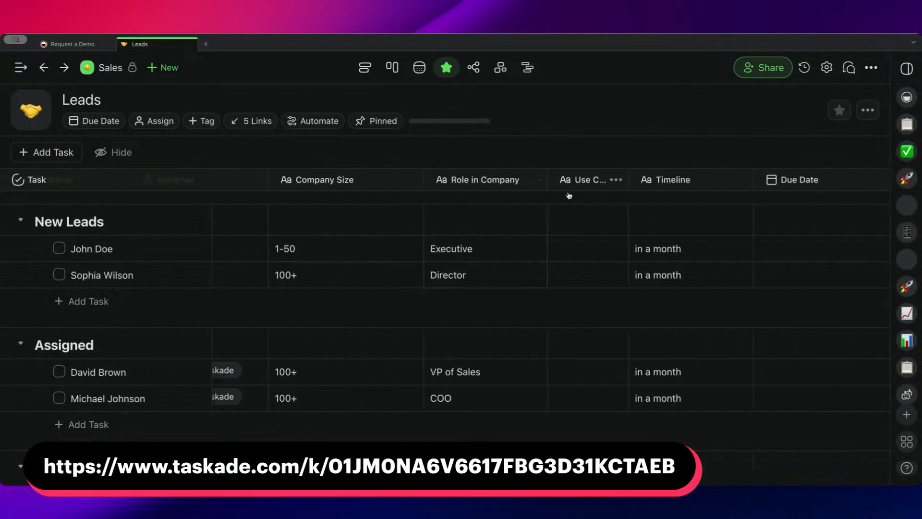
drag(634, 181, 659, 181)
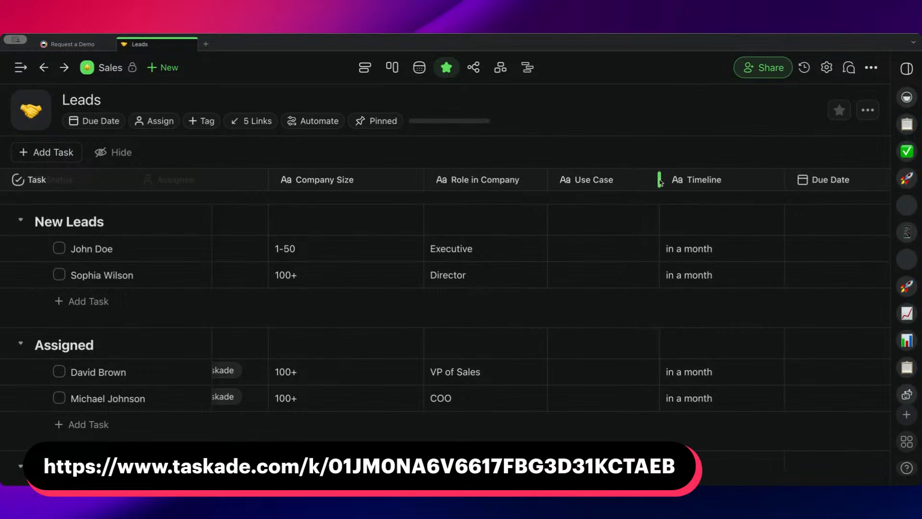
scroll(663, 216, right, 3)
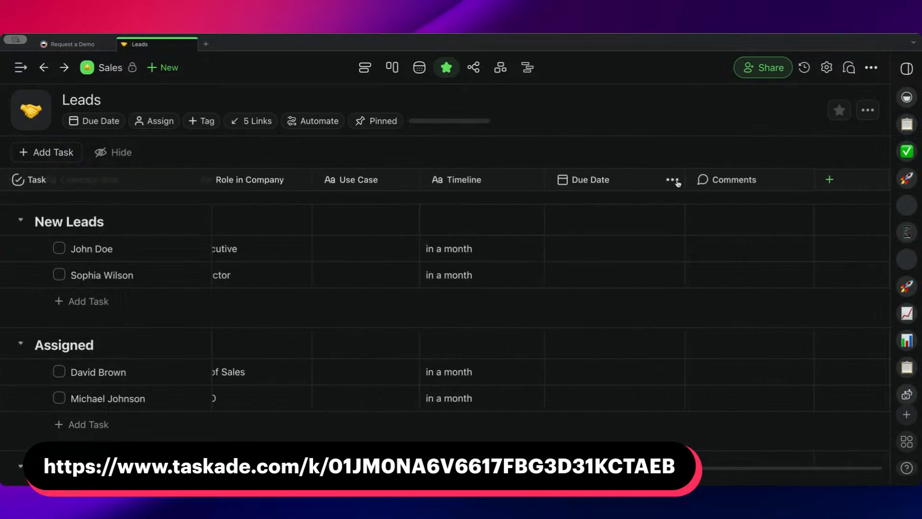
scroll(480, 206, left, 10)
scroll(481, 207, left, 5)
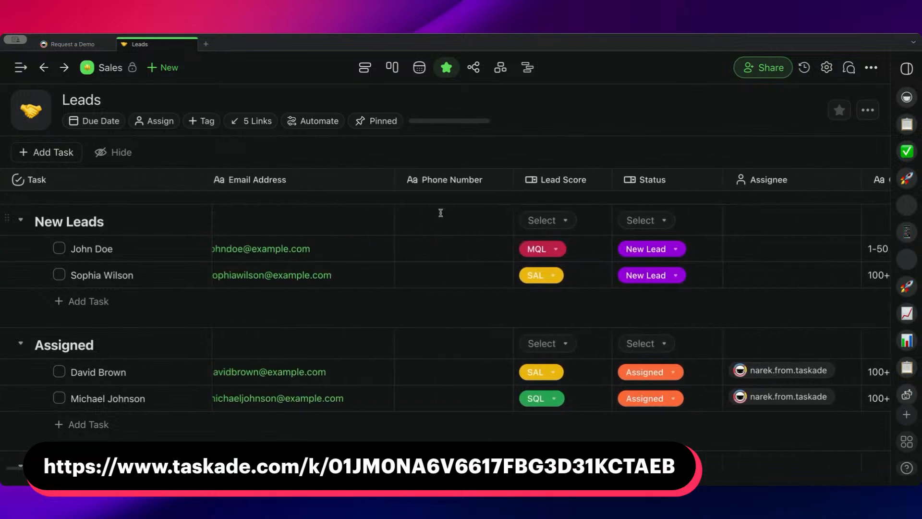
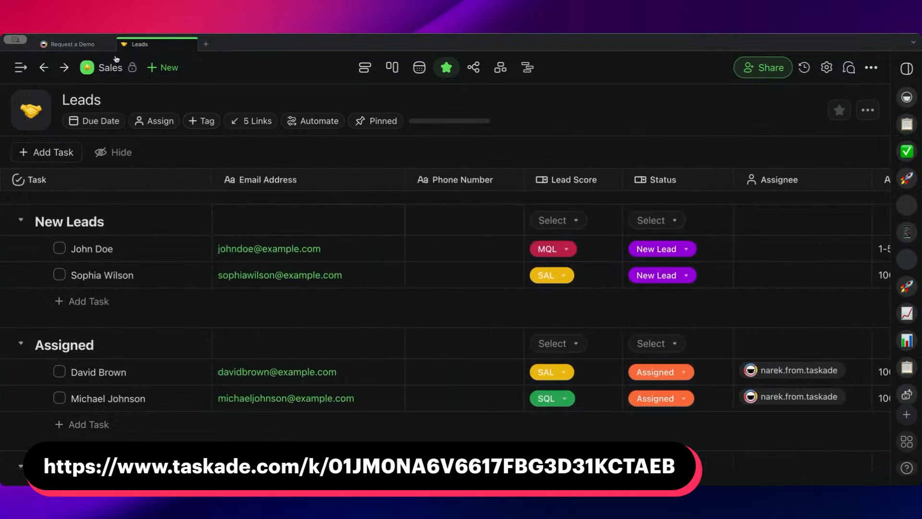
Return to the Request a Demo automation and bring up its shareable form with the previously entered answers.
click(77, 44)
click(398, 72)
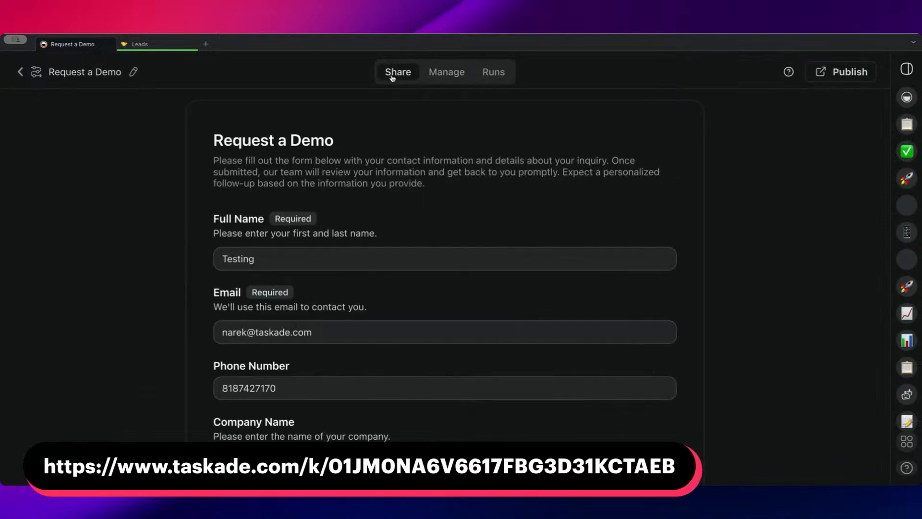
scroll(395, 238, down, 3)
scroll(397, 241, down, 3)
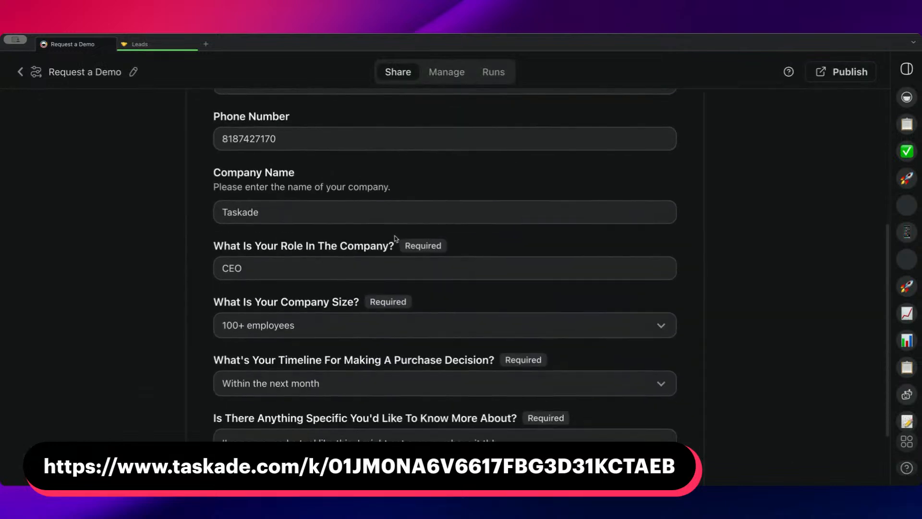
Clear the Phone Number field in the Request a Demo form and check the other filled-in answers.
click(320, 140)
key(BackSpace)
key(BackSpace)
text(8)
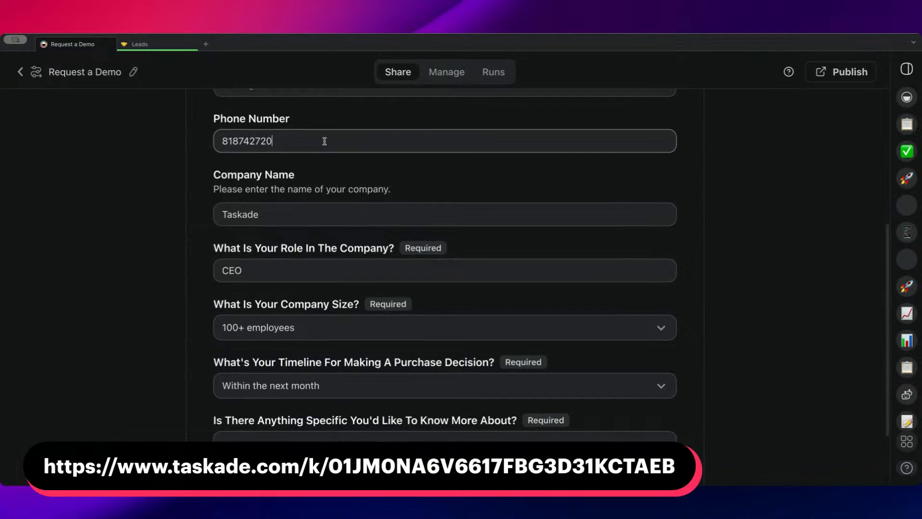
key(BackSpace)
key(BackSpace)
text(3)
key(BackSpace)
key(BackSpace)
key(BackSpace)
key(BackSpace)
key(BackSpace)
key(BackSpace)
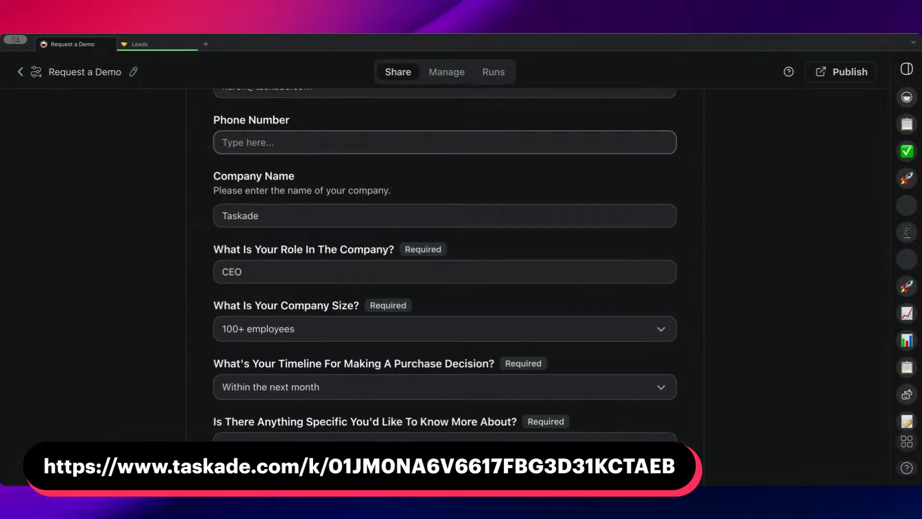
scroll(346, 137, up, 3)
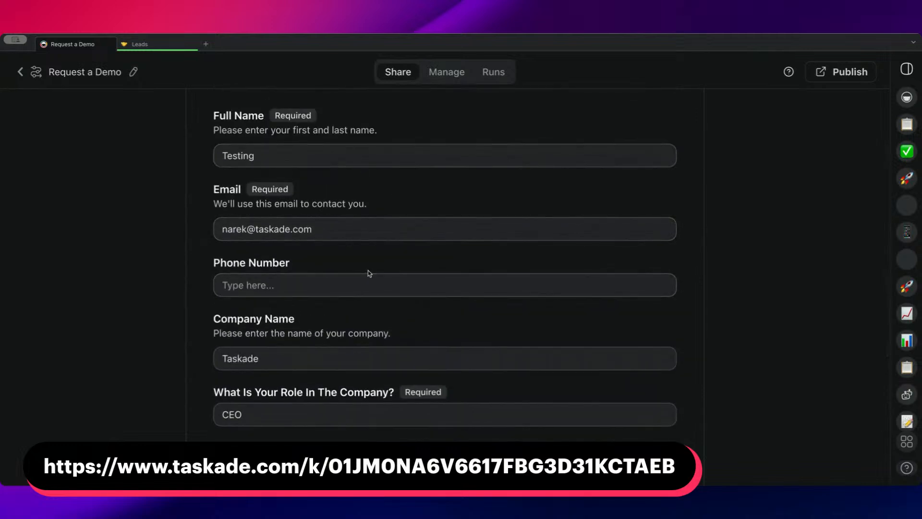
scroll(368, 272, down, 2)
scroll(395, 278, down, 3)
scroll(394, 269, up, 7)
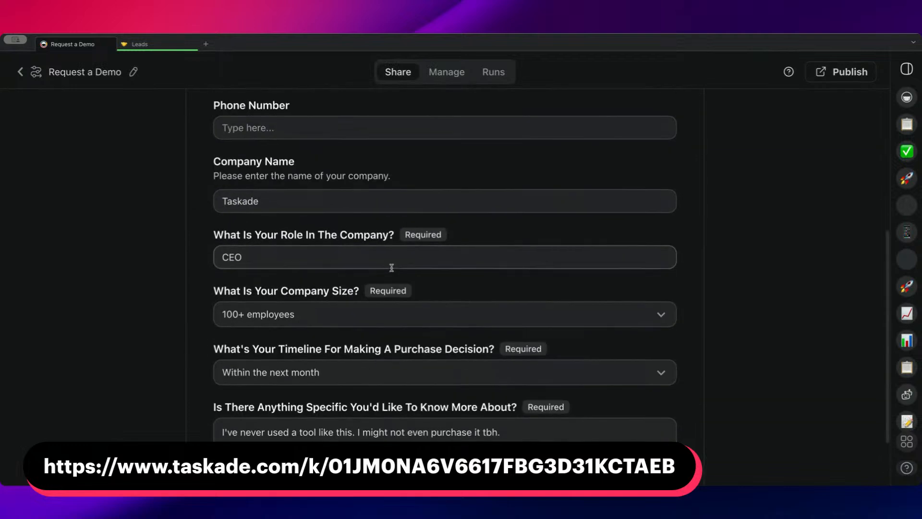
scroll(391, 268, down, 5)
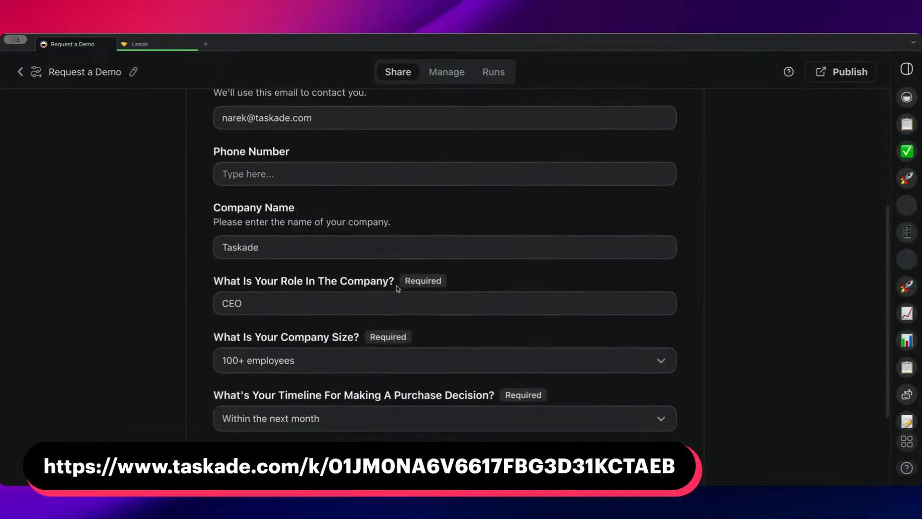
Replace the Leads tab that fails to load with a new tab showing the Sales folder's Leads project.
click(144, 44)
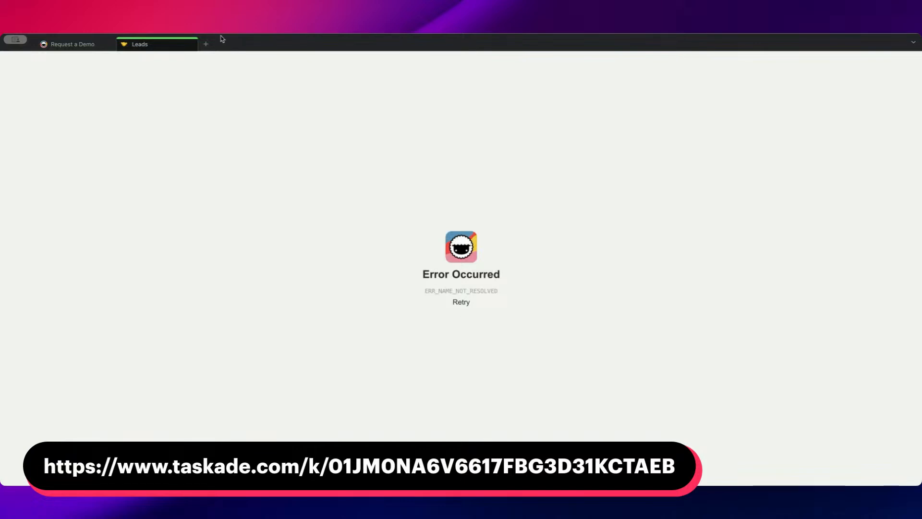
click(210, 45)
click(189, 45)
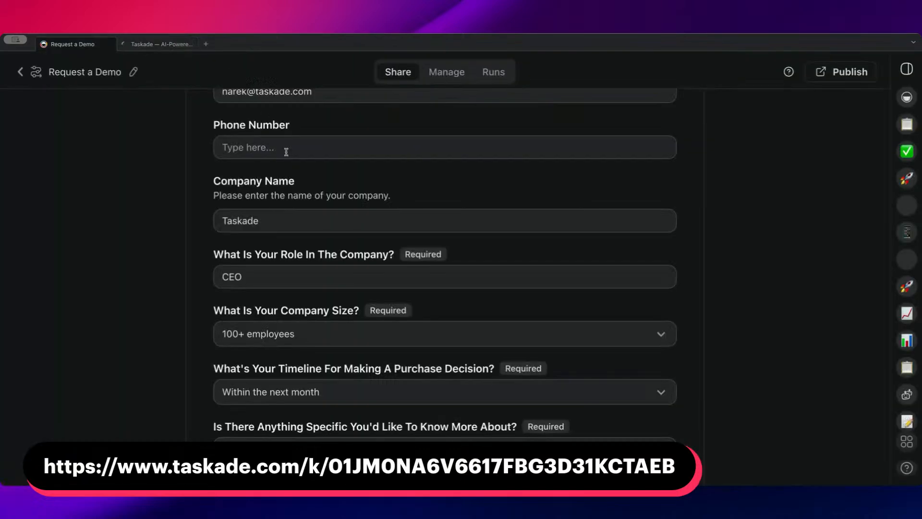
click(151, 45)
click(91, 153)
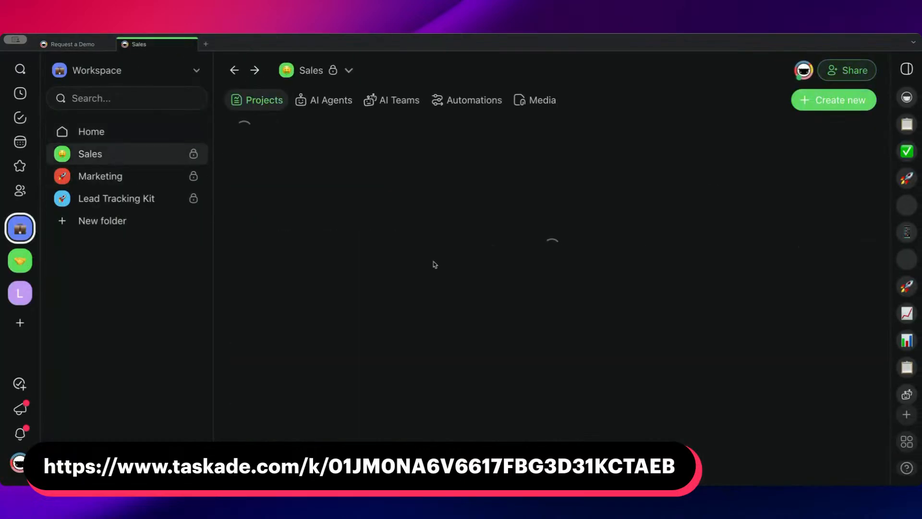
click(385, 236)
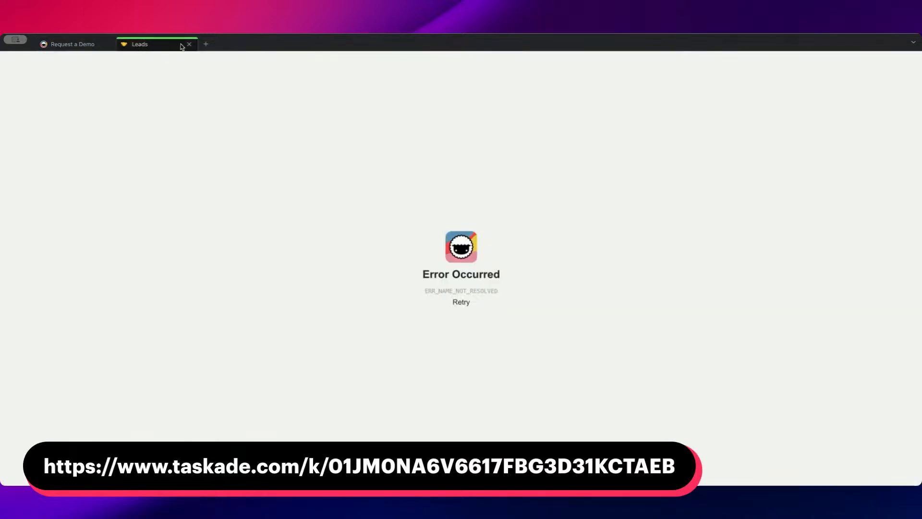
Reopen the Sales folder's Leads project in a fresh tab, close the old Leads tab, and check switching between it and Request a Demo.
click(206, 45)
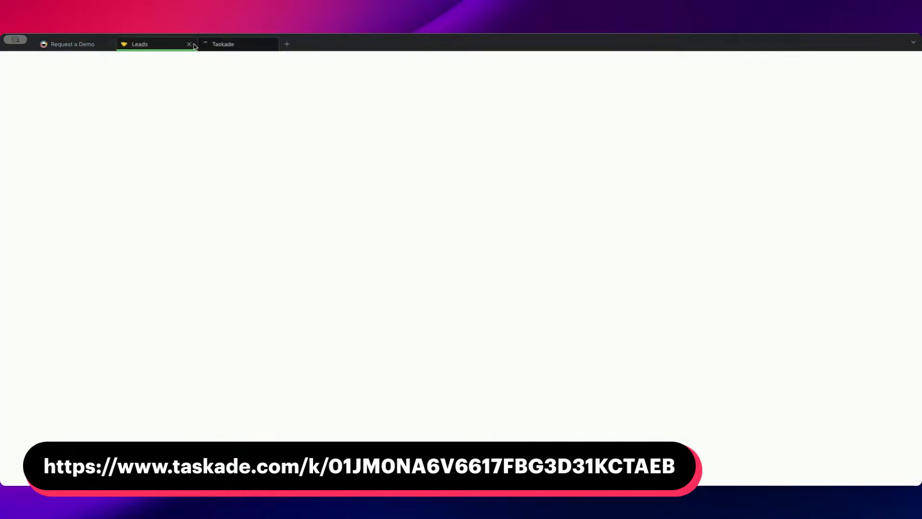
click(189, 44)
click(178, 45)
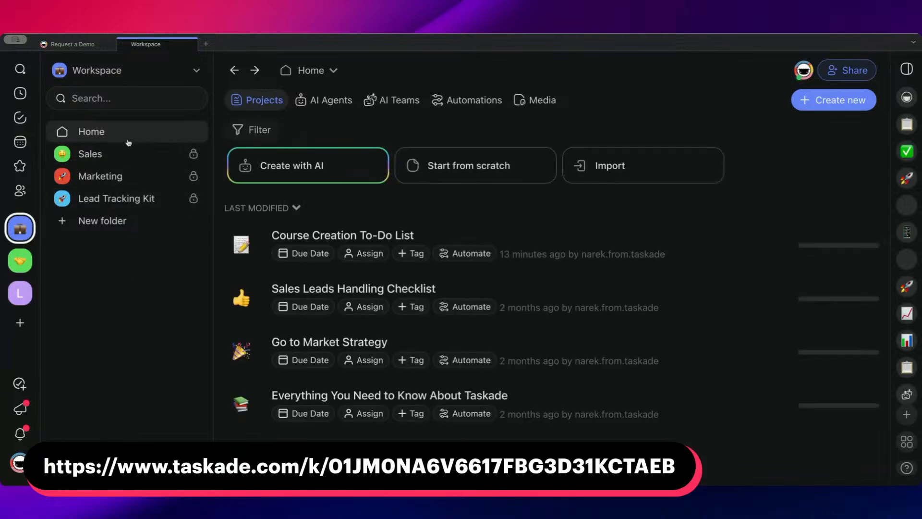
click(128, 146)
click(350, 232)
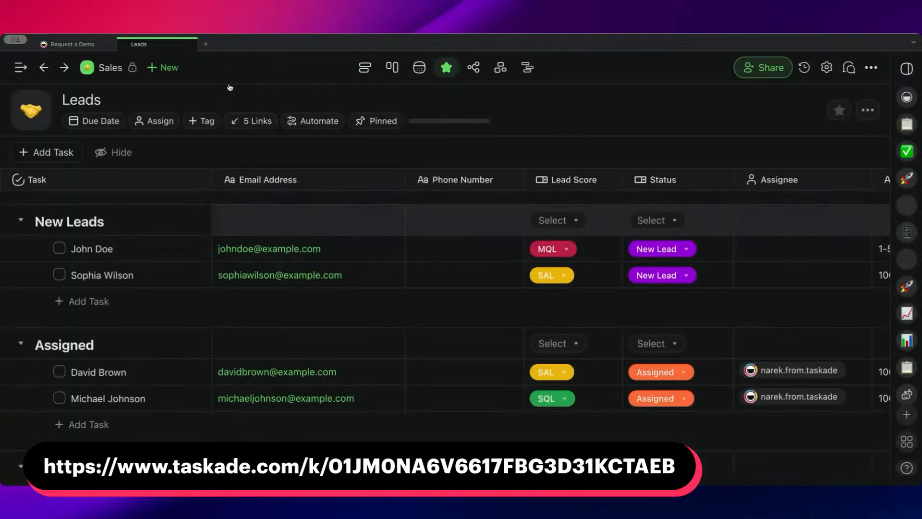
click(70, 46)
click(151, 48)
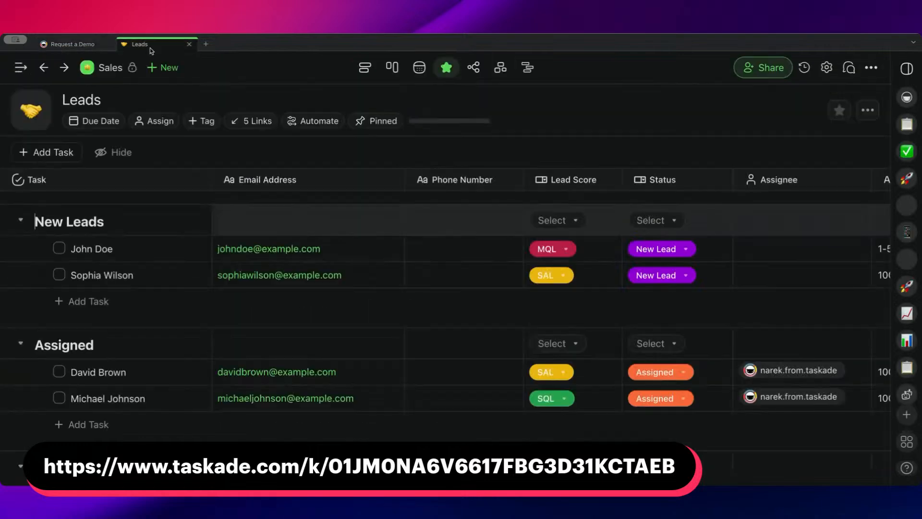
click(206, 44)
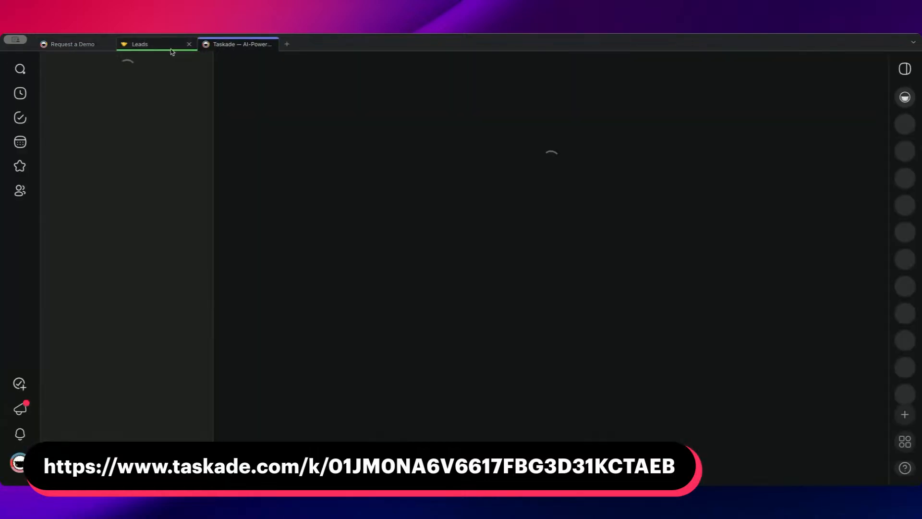
click(170, 48)
click(240, 48)
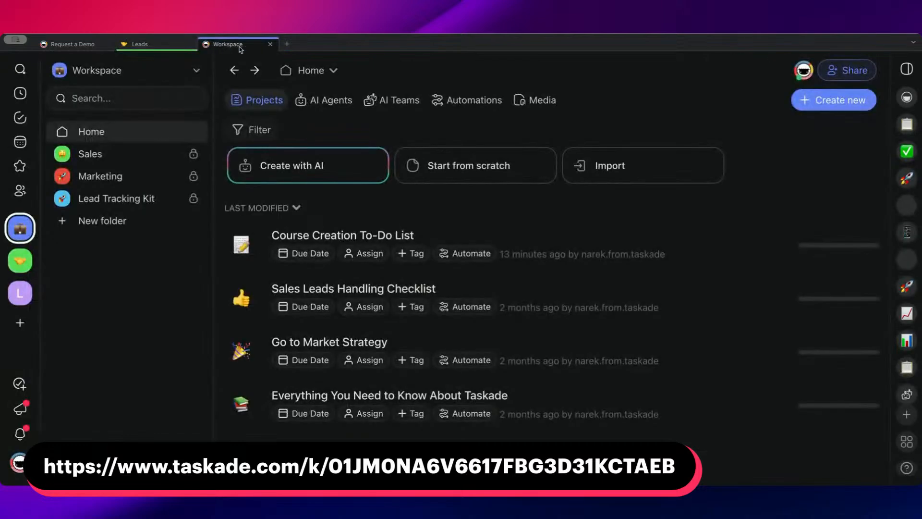
click(271, 44)
Go back to the Request a Demo form and replace the Full Name entry with the requester's first and last name.
click(89, 47)
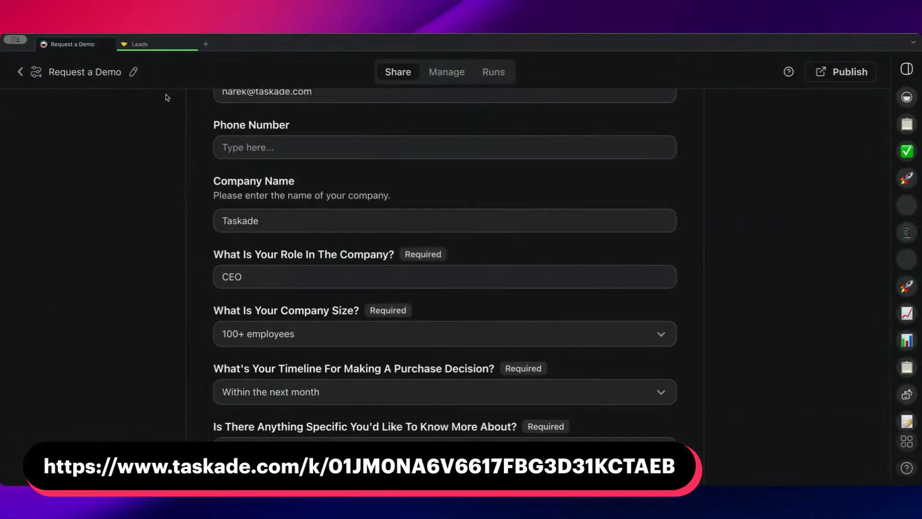
scroll(303, 179, up, 5)
scroll(304, 179, down, 2)
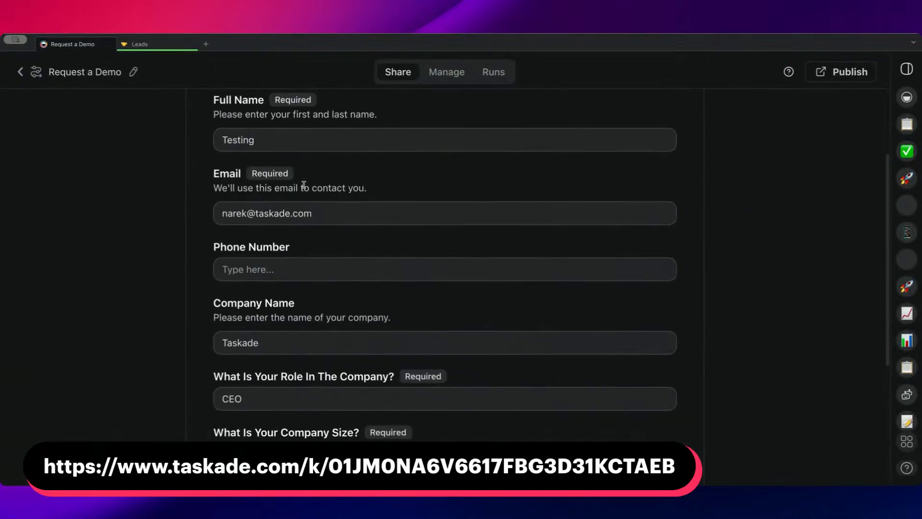
double_click(281, 140)
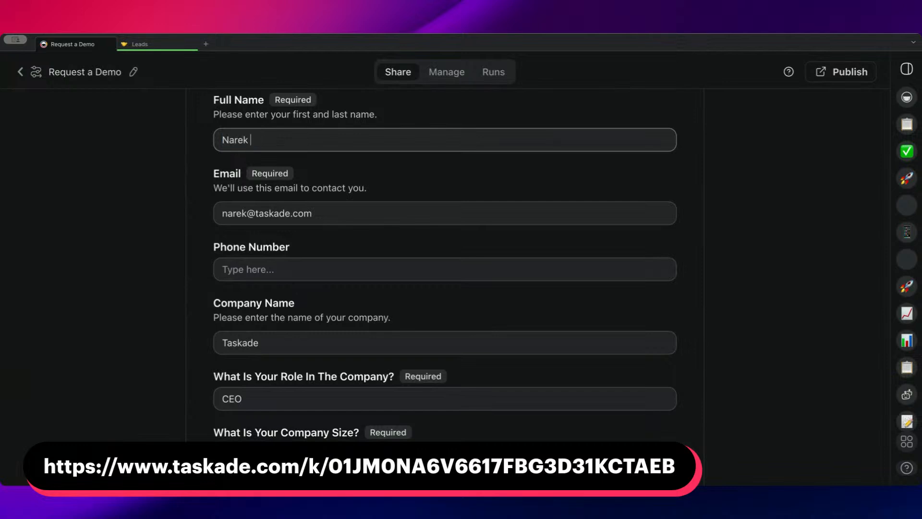
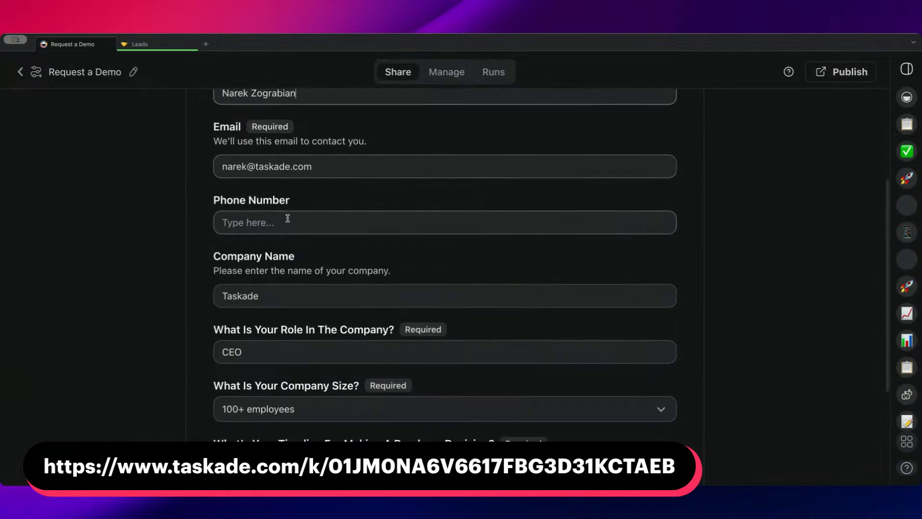
Set the role in the company to Consultant and choose 100+ employees as the company size.
scroll(288, 216, down, 5)
click(298, 268)
scroll(298, 268, down, 1)
key(ctrl+a)
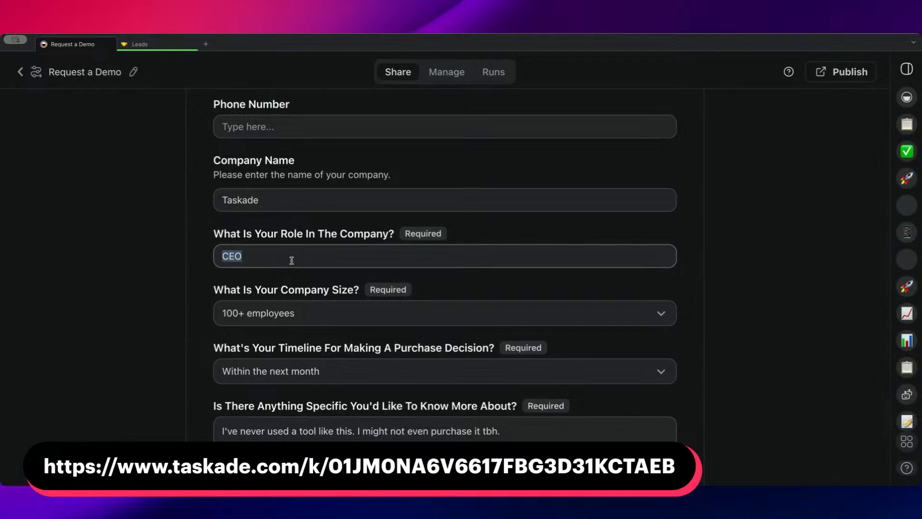
key(BackSpace)
text(Consultant)
scroll(301, 293, down, 1)
click(323, 261)
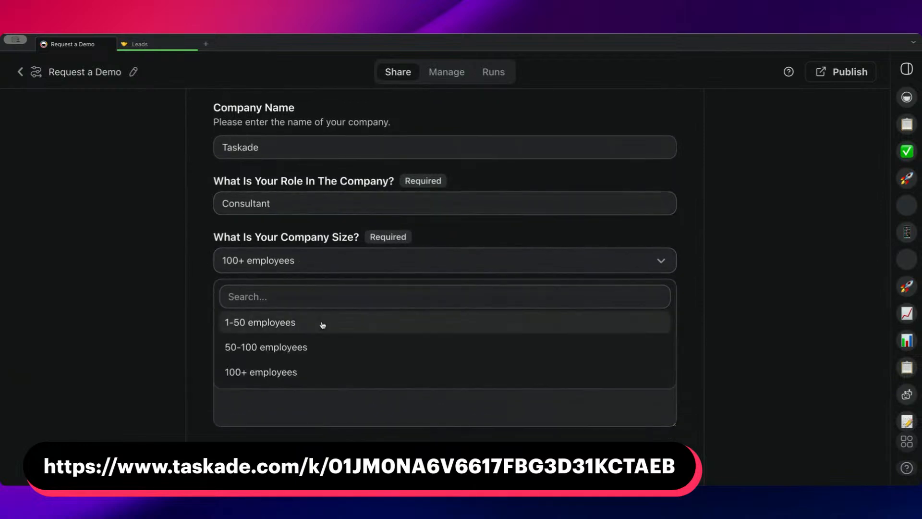
click(324, 370)
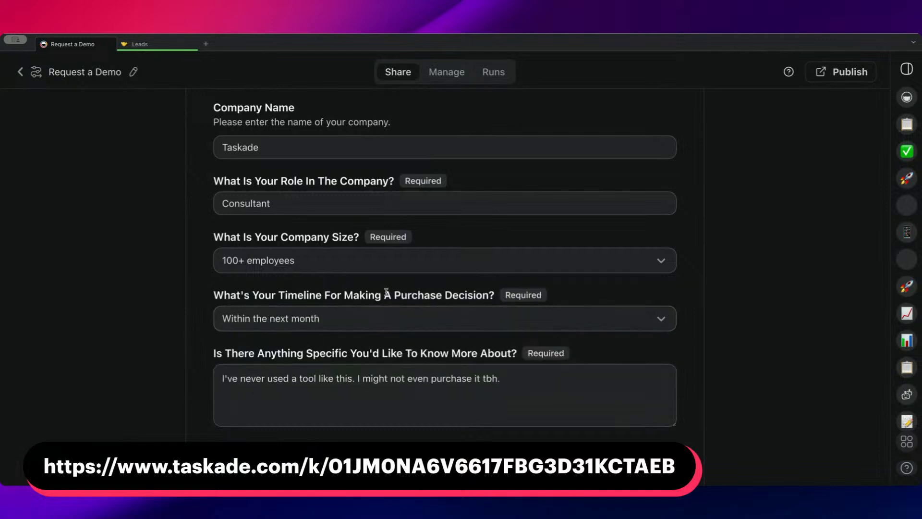
Replace the answer about anything specific to know with "I'm ready to purchase. Please let me know how to go about that.".
scroll(386, 292, down, 1)
click(500, 354)
key(ctrl+a)
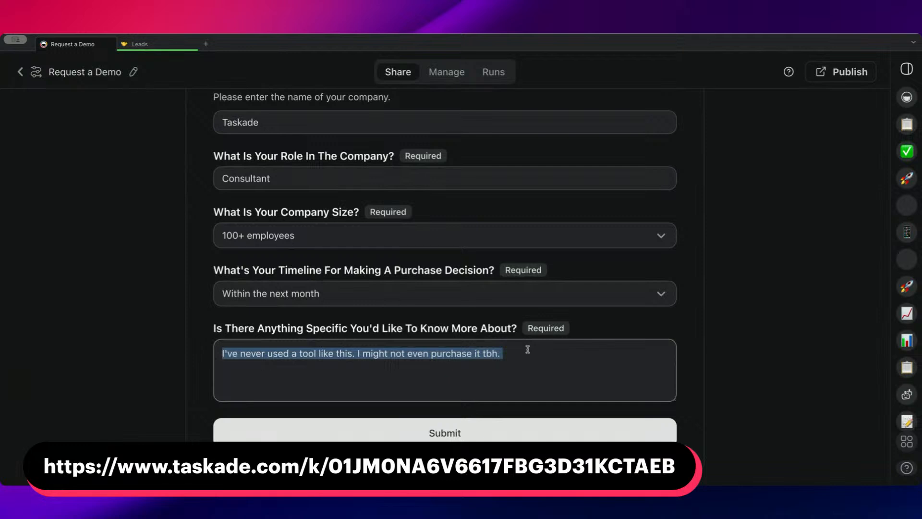
key(BackSpace)
text(I've )
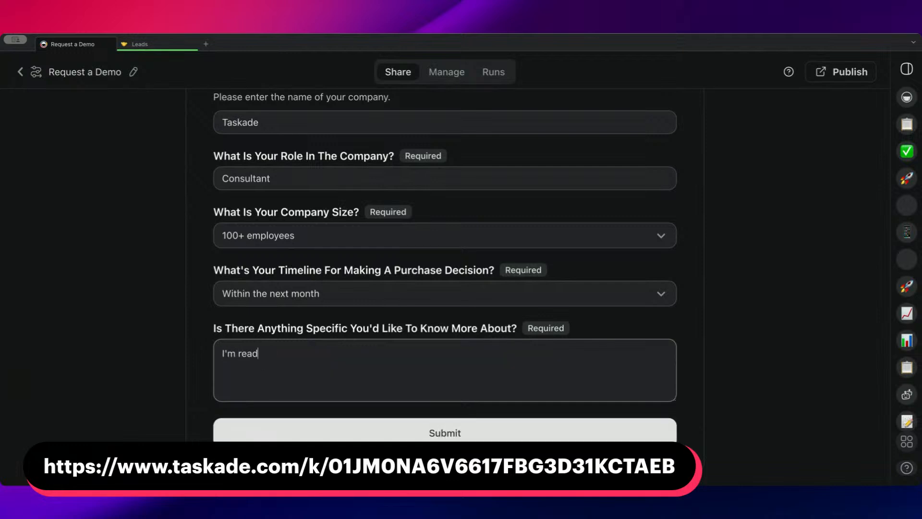
text(hase. Plea)
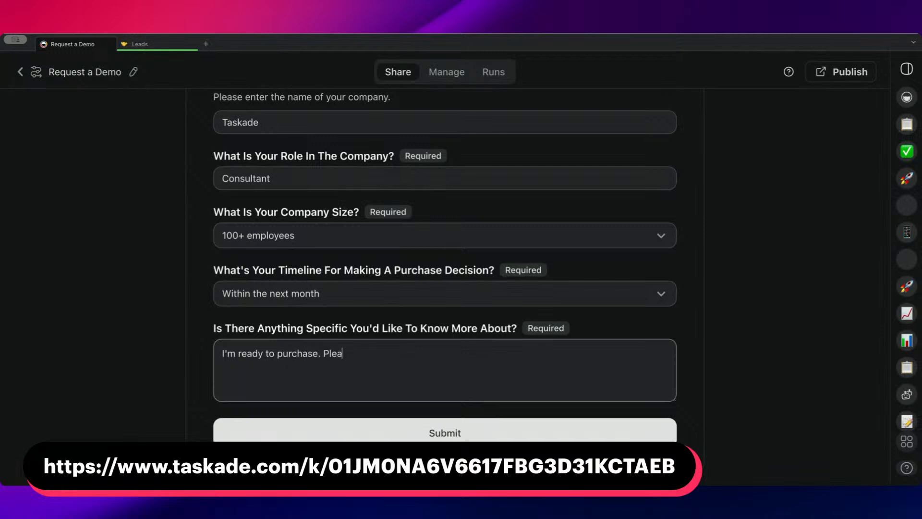
text(se let me know how t)
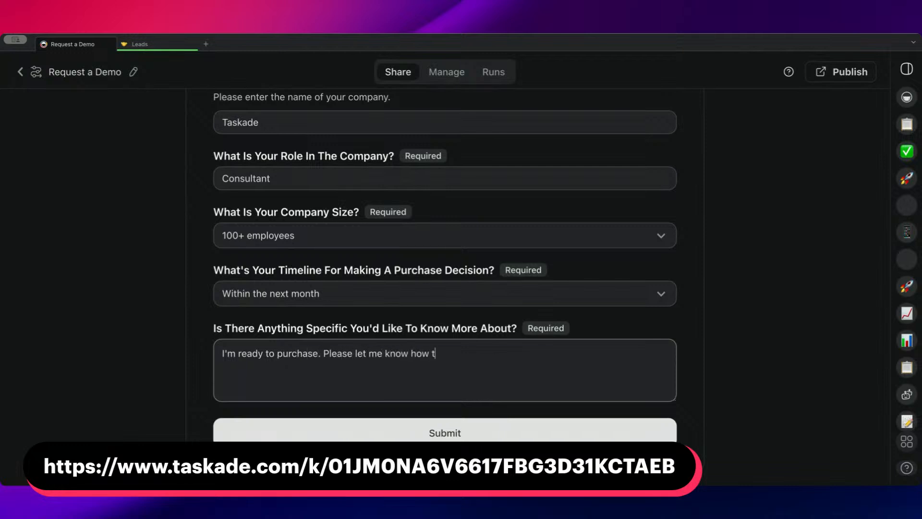
text(o go about that.)
Review the form's Full Name, Email, Phone Number and Company Name entries from the beginning.
scroll(377, 303, up, 10)
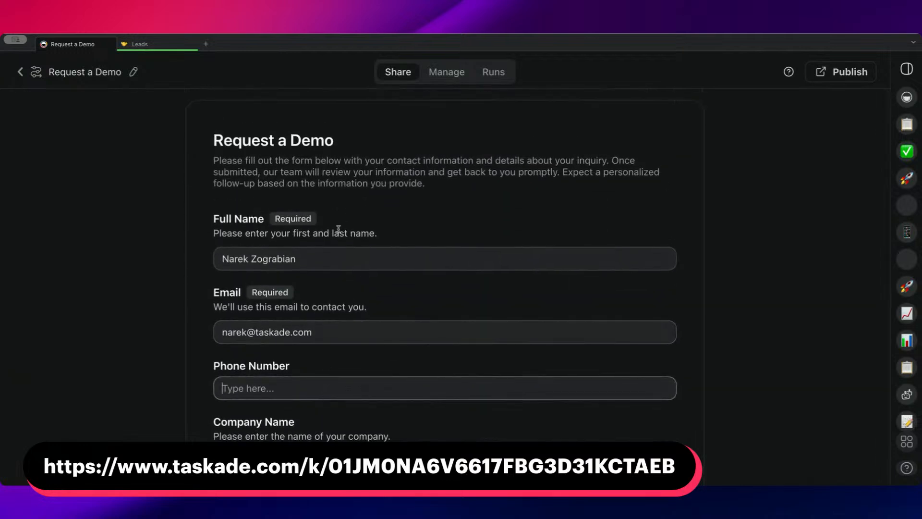
click(334, 260)
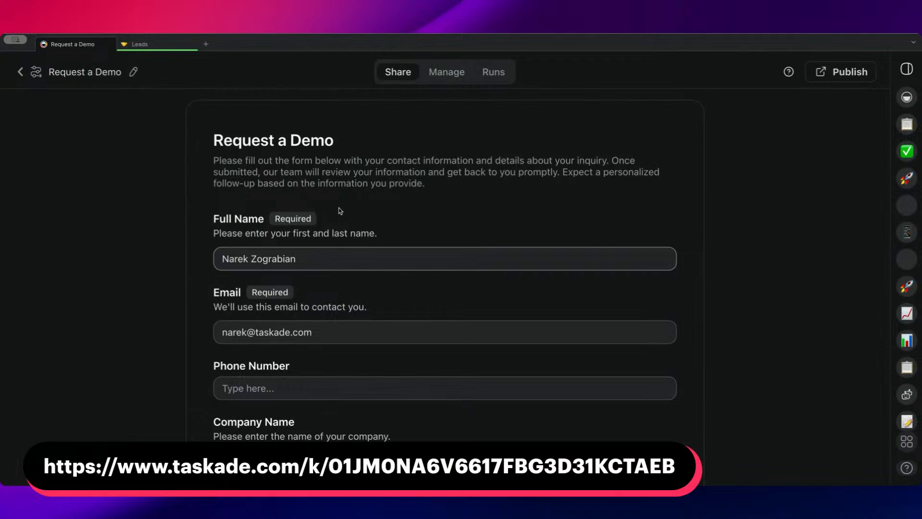
scroll(290, 245, down, 2)
drag(220, 175, 340, 172)
click(311, 247)
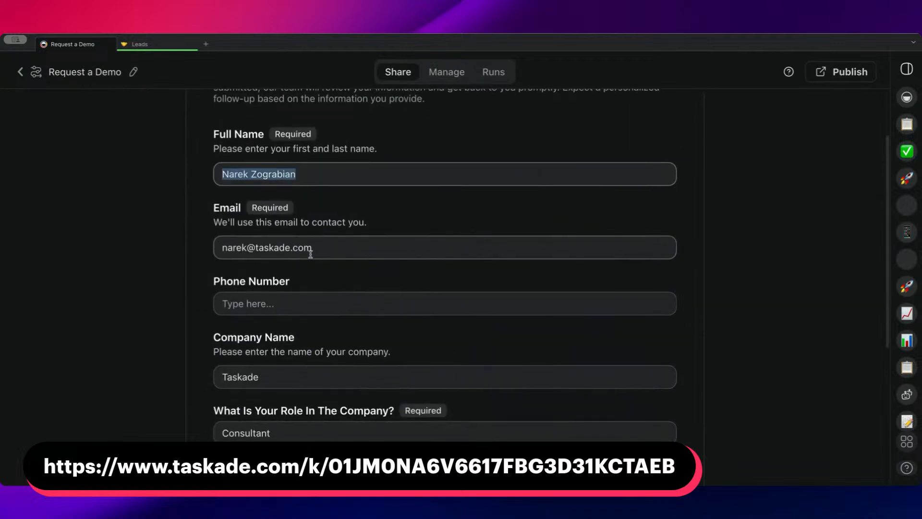
triple_click(290, 249)
scroll(341, 241, down, 2)
key(Tab)
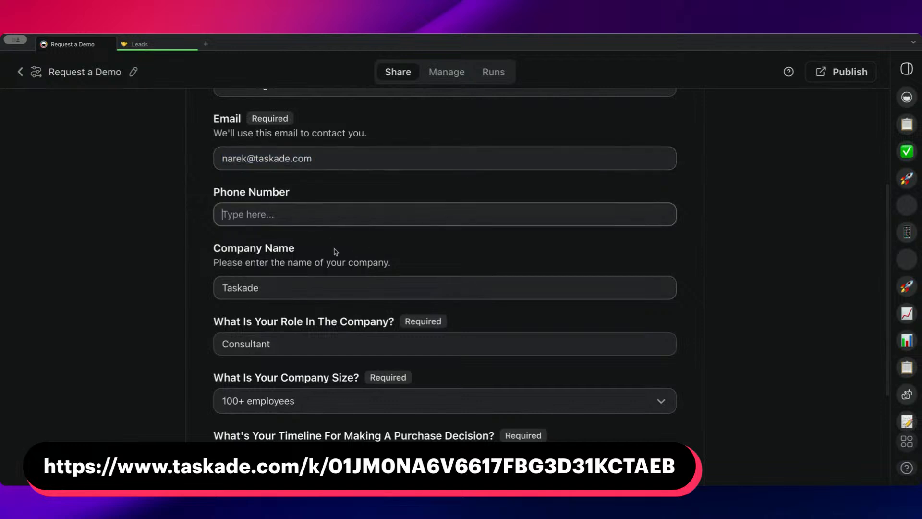
scroll(288, 212, down, 1)
scroll(289, 212, down, 1)
double_click(280, 193)
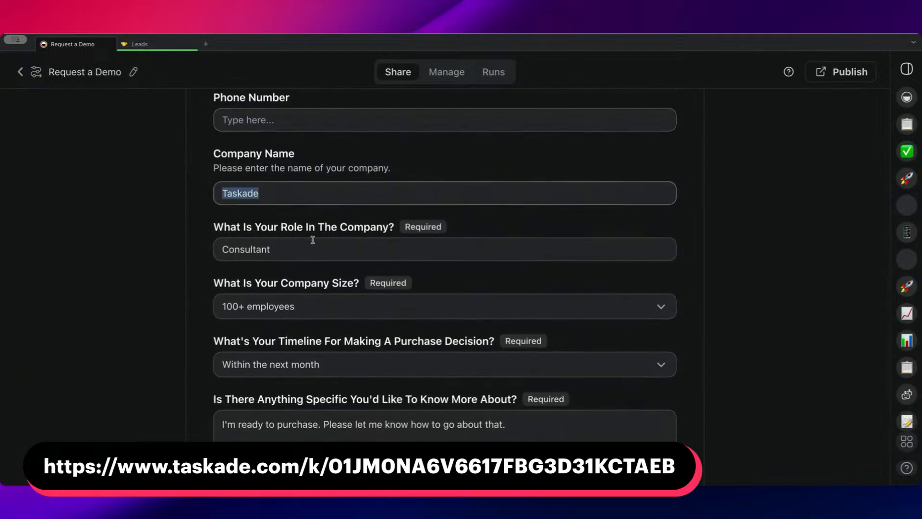
Check the role and remaining answers, and submit the Request a Demo form.
click(317, 254)
scroll(309, 294, down, 1)
scroll(302, 293, down, 1)
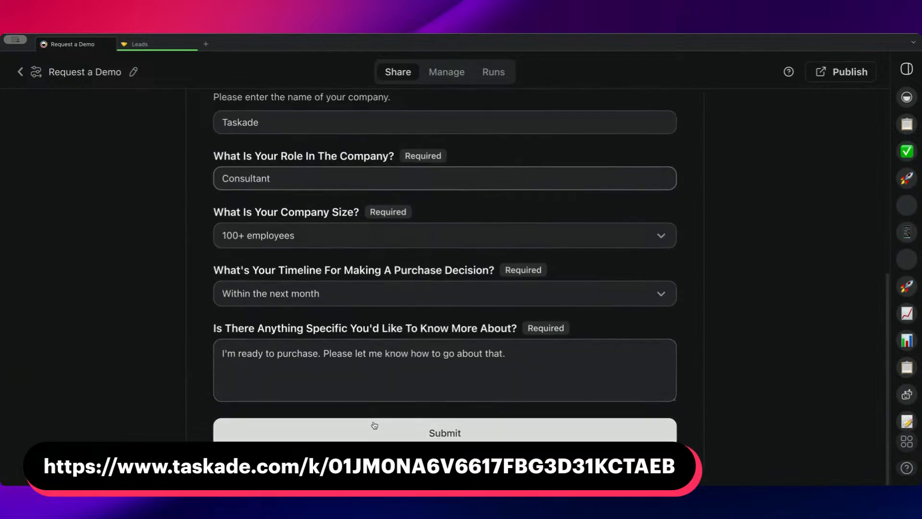
click(374, 434)
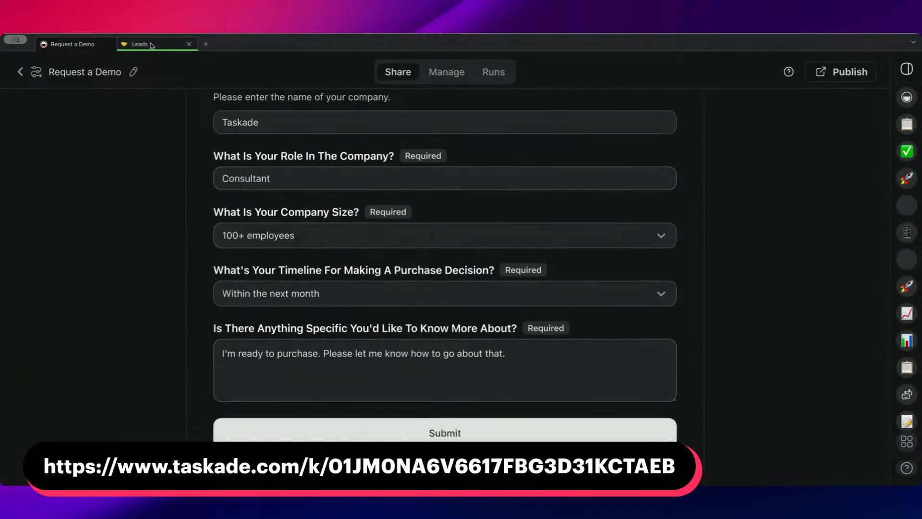
Open the Leads project and examine the new submission's row across lead score, status, company size, role, use case and timeline.
click(151, 45)
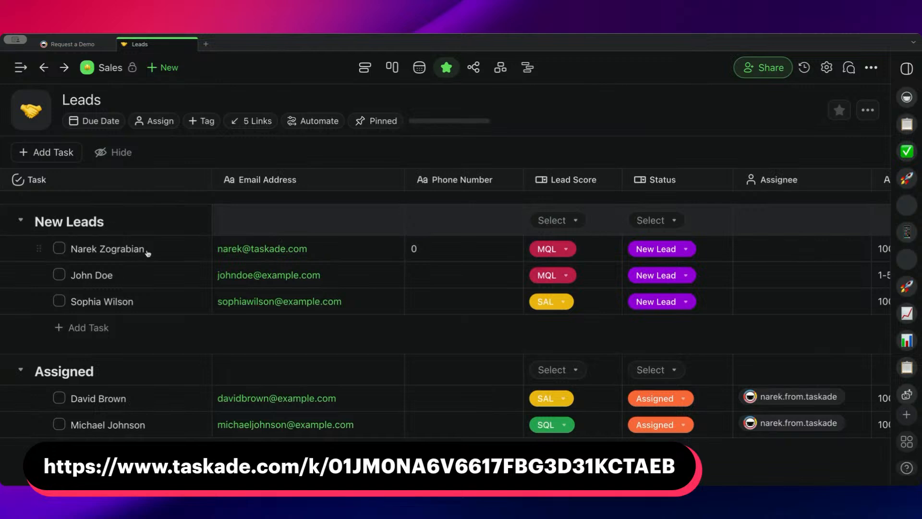
scroll(148, 253, right, 3)
scroll(247, 249, left, 3)
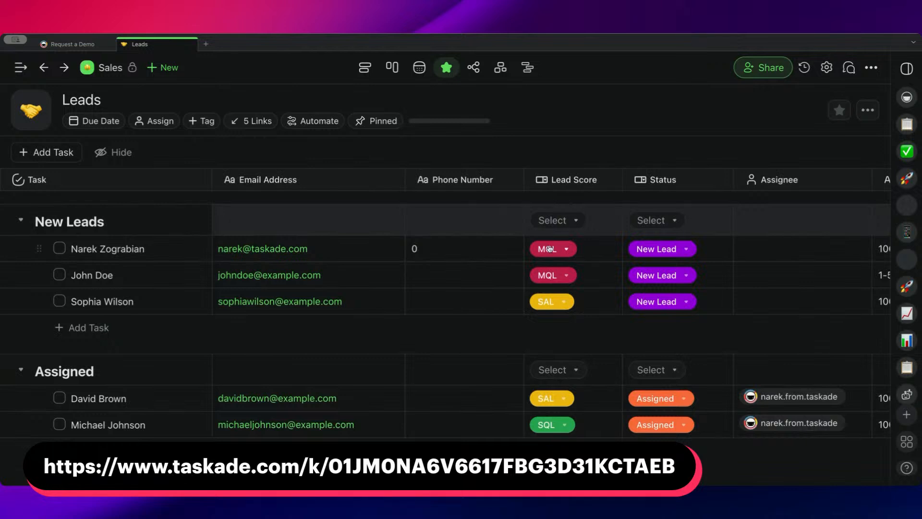
scroll(549, 248, right, 8)
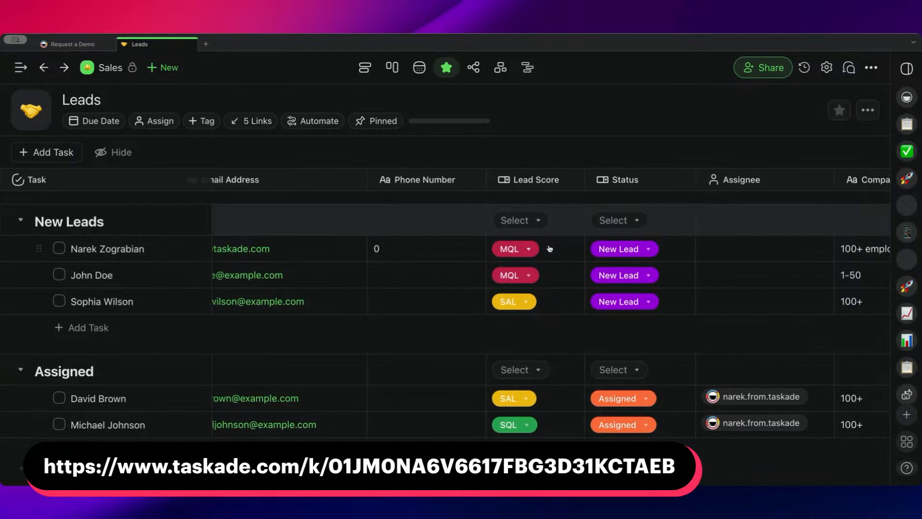
scroll(550, 248, right, 2)
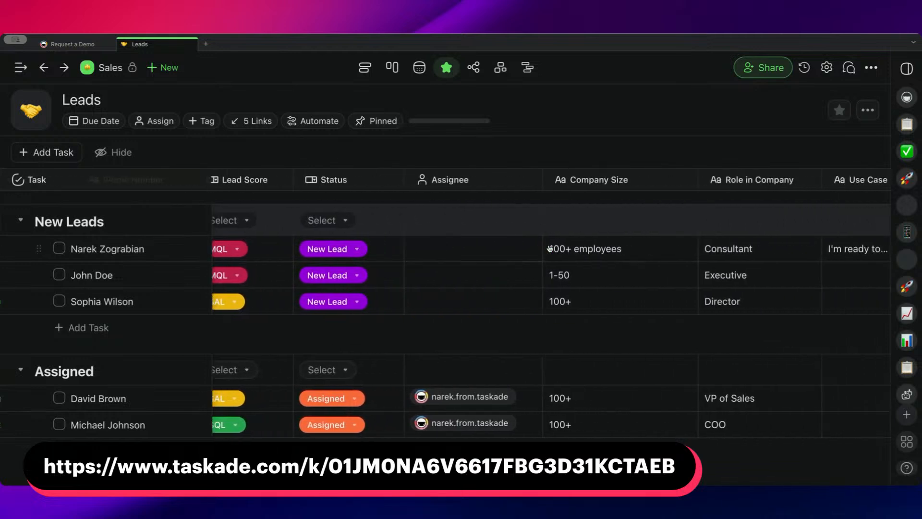
scroll(367, 246, right, 8)
scroll(401, 245, left, 15)
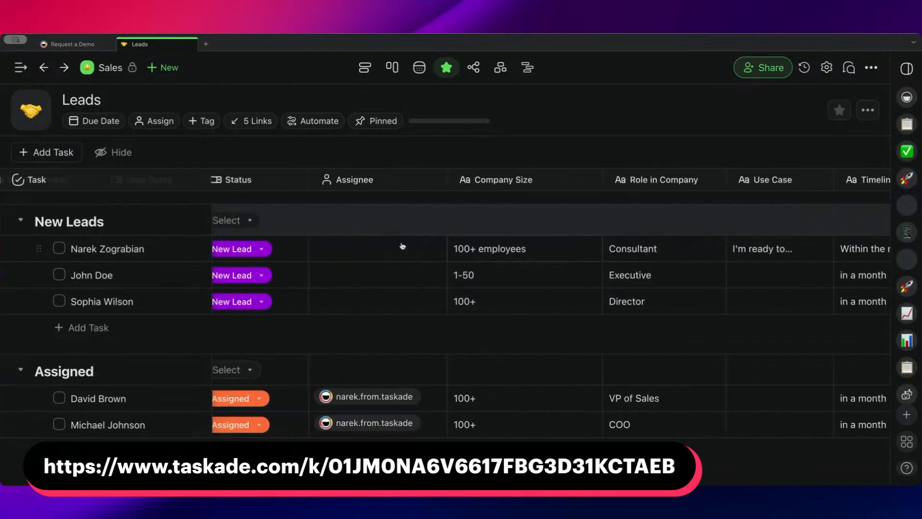
scroll(399, 247, right, 20)
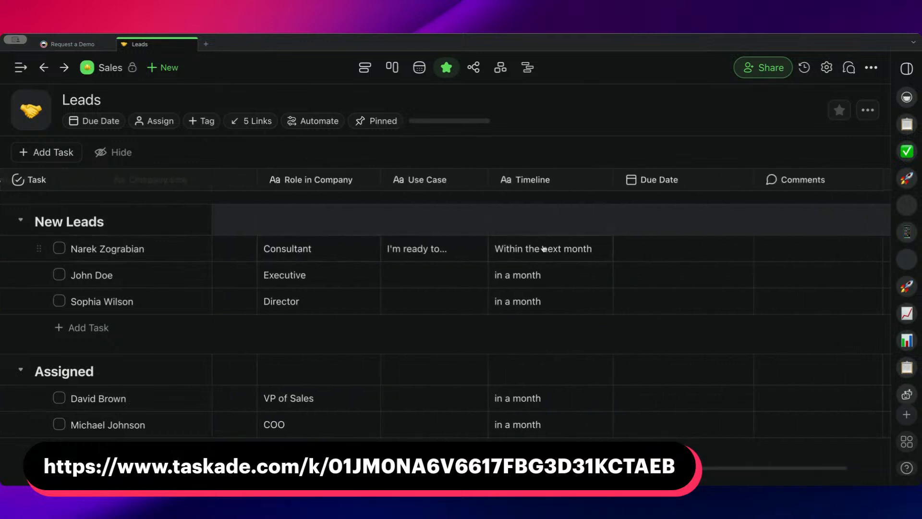
scroll(543, 248, left, 15)
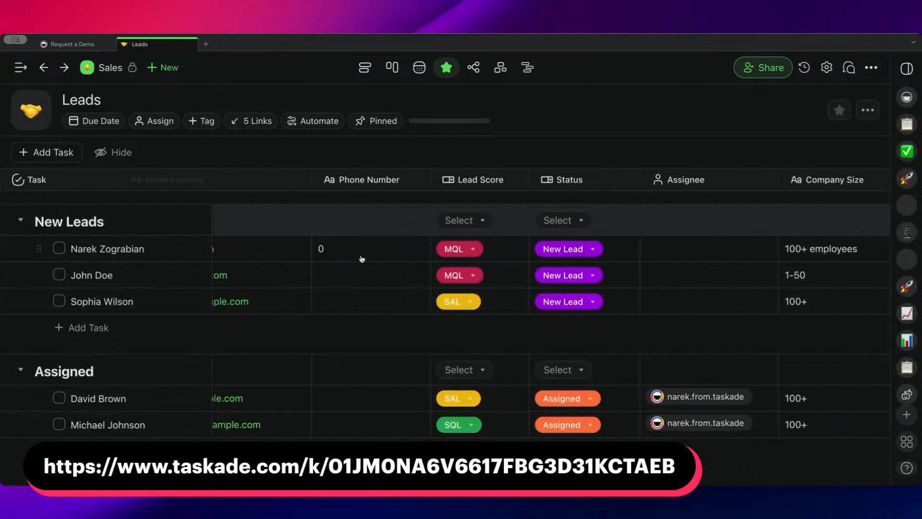
Clear the phone number from the newly submitted lead's row under New Leads.
click(349, 251)
key(BackSpace)
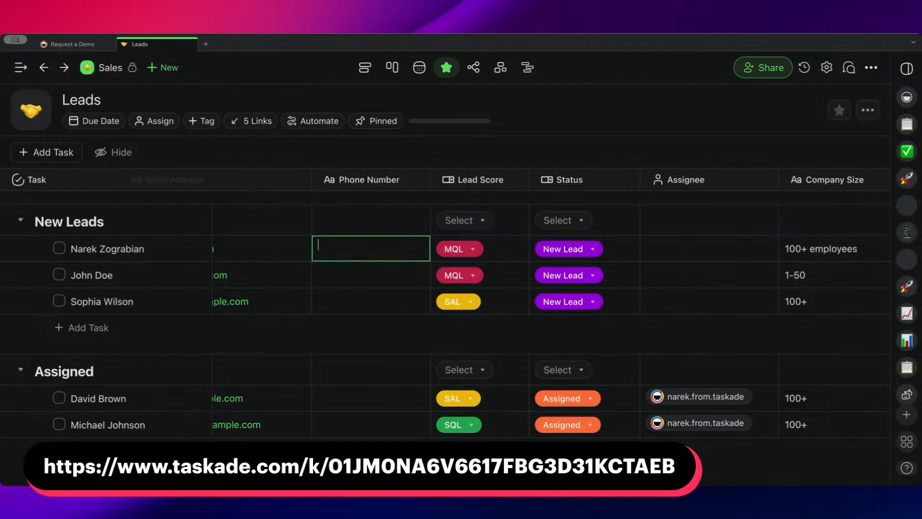
click(389, 156)
scroll(370, 243, left, 5)
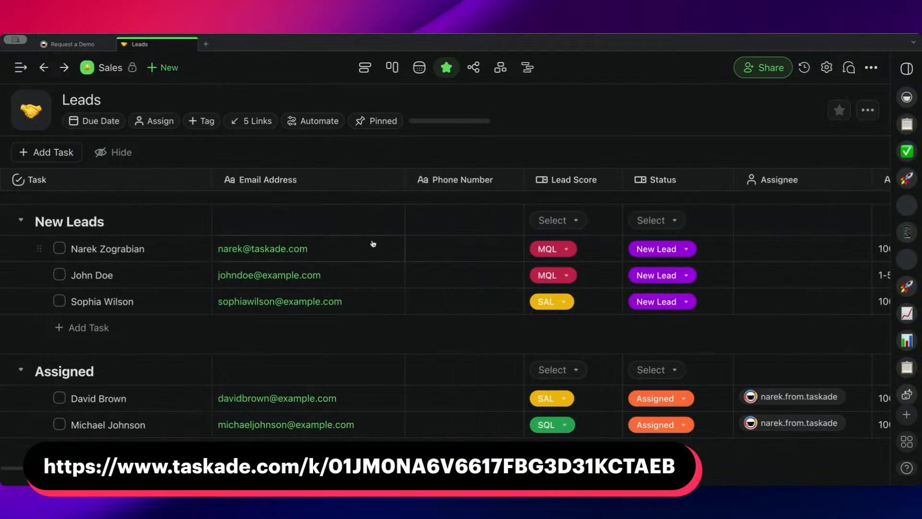
drag(148, 249, 73, 250)
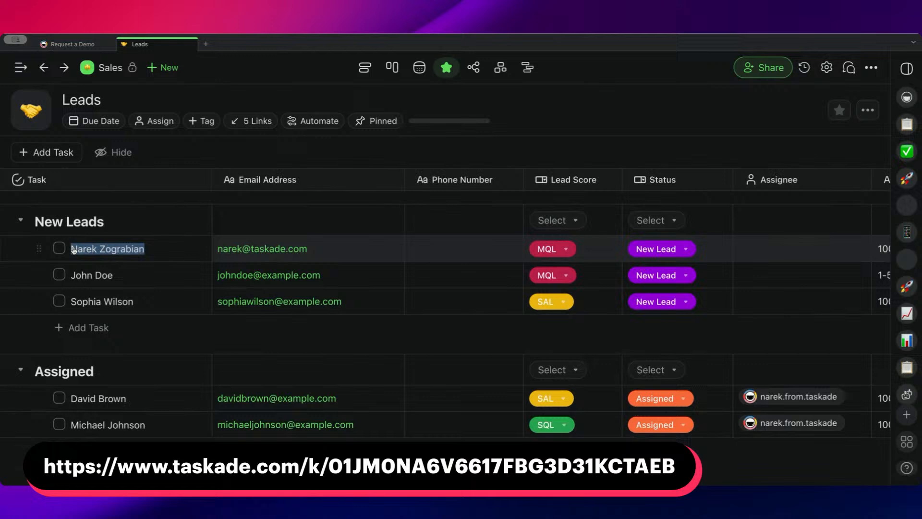
click(164, 255)
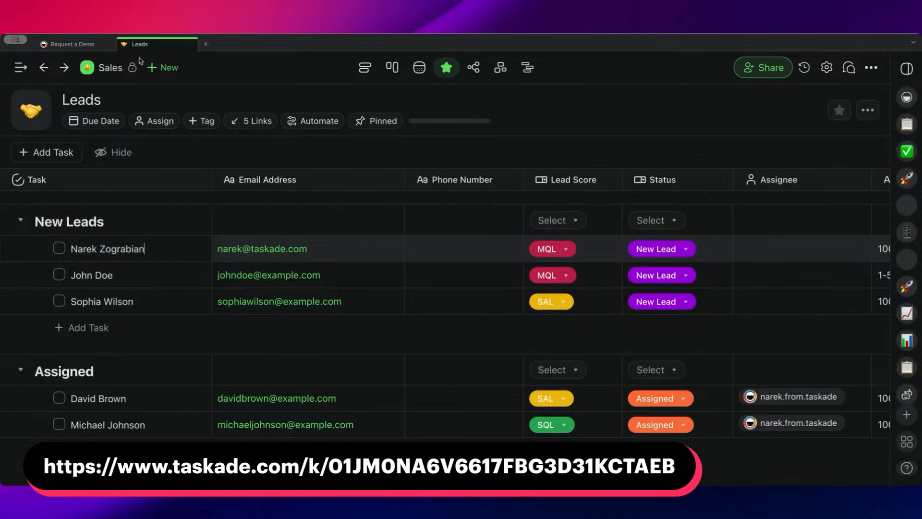
Return to the Request a Demo form and read its post-submission thank-you message.
click(70, 46)
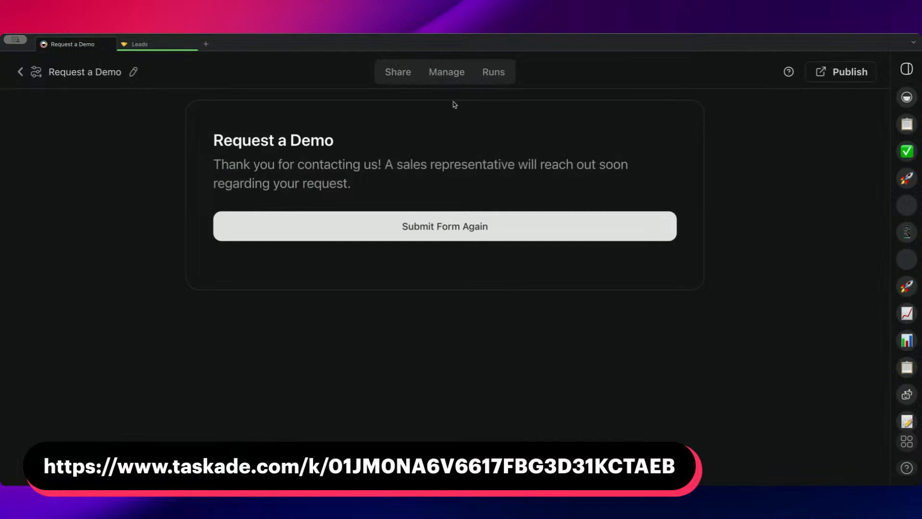
drag(214, 162, 401, 186)
click(406, 190)
Open the Request a Demo automation's flow for managing and examine its steps from Form Trigger through the split lead paths.
click(449, 75)
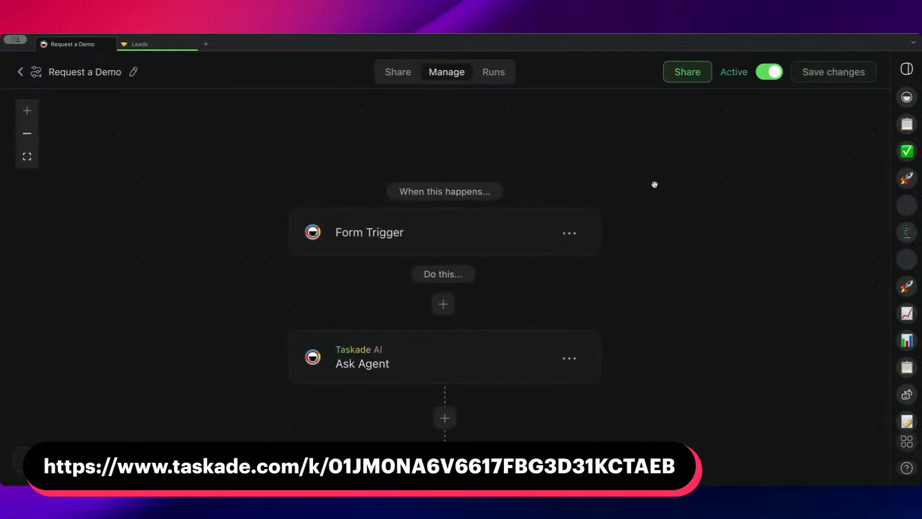
scroll(648, 193, down, 5)
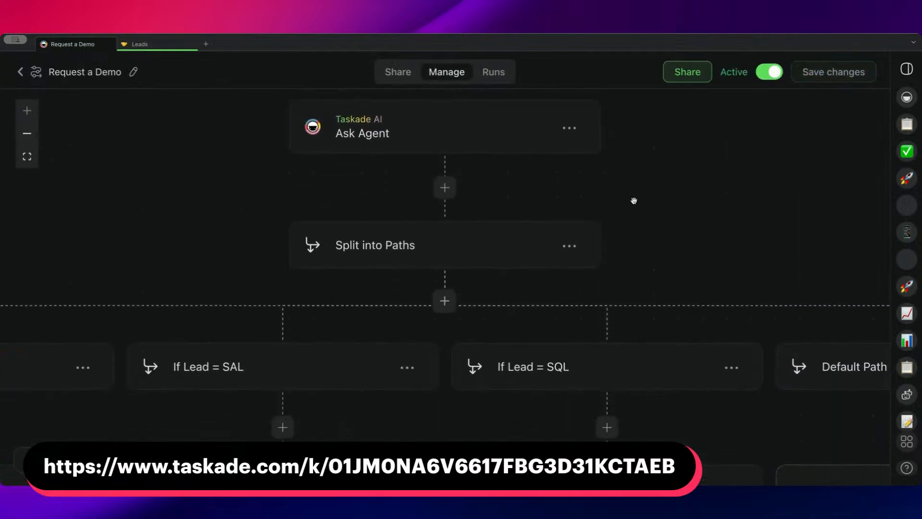
scroll(635, 201, down, 1)
scroll(634, 199, left, 7)
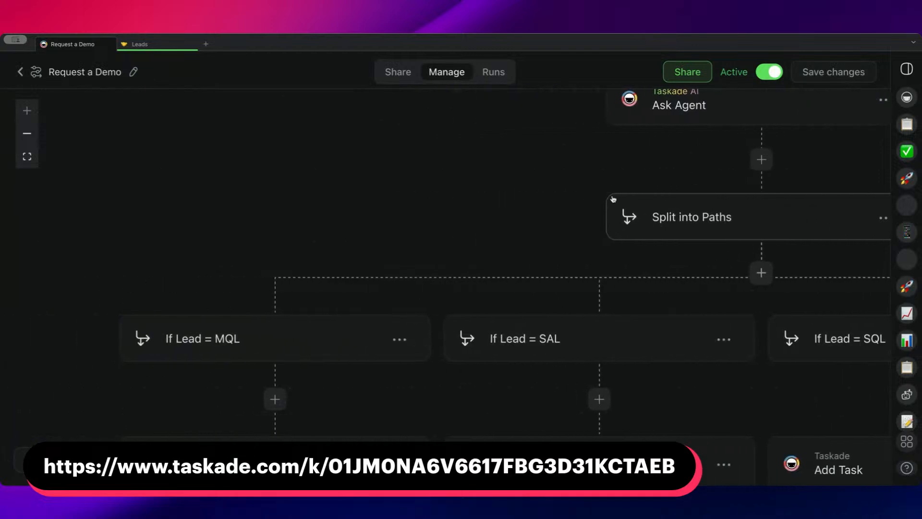
scroll(426, 215, down, 1)
scroll(426, 215, left, 1)
scroll(477, 208, down, 1)
scroll(476, 206, up, 4)
scroll(476, 206, right, 5)
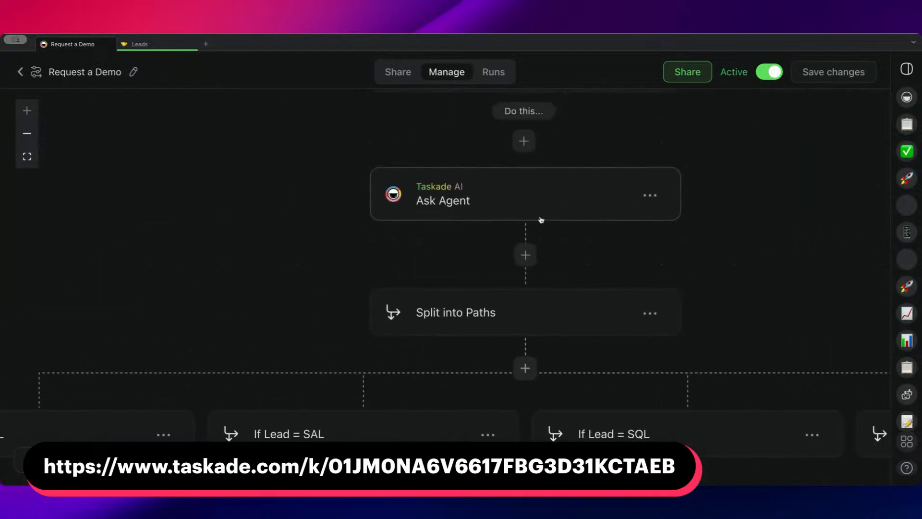
Open the Ask Agent action's settings and check which agent can be chosen, keeping Sales Representative.
click(541, 219)
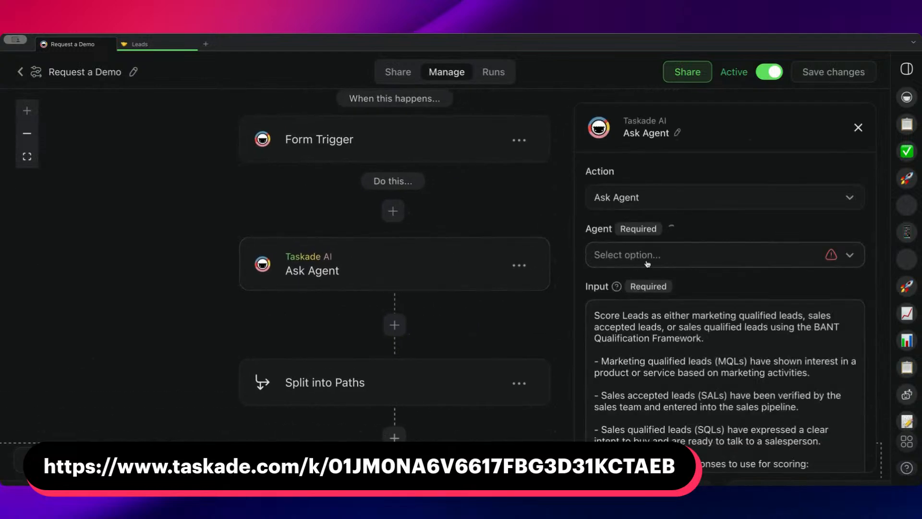
click(677, 253)
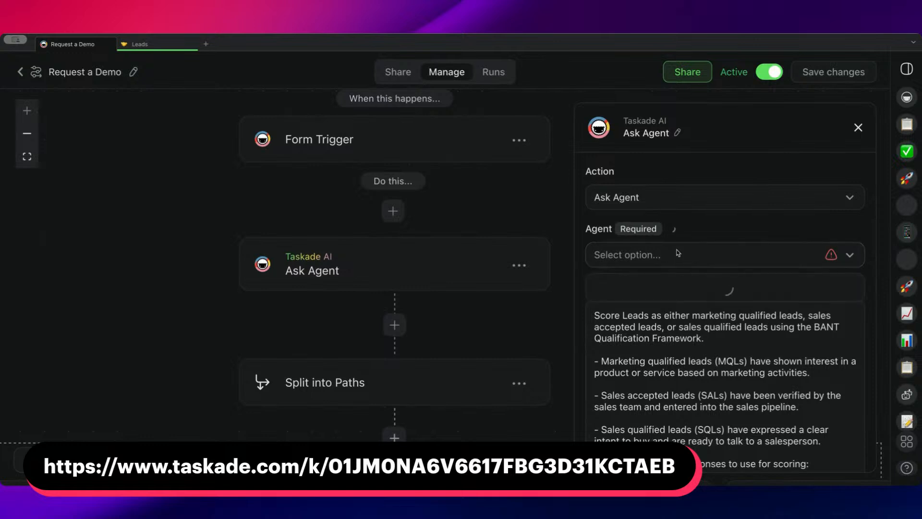
click(701, 225)
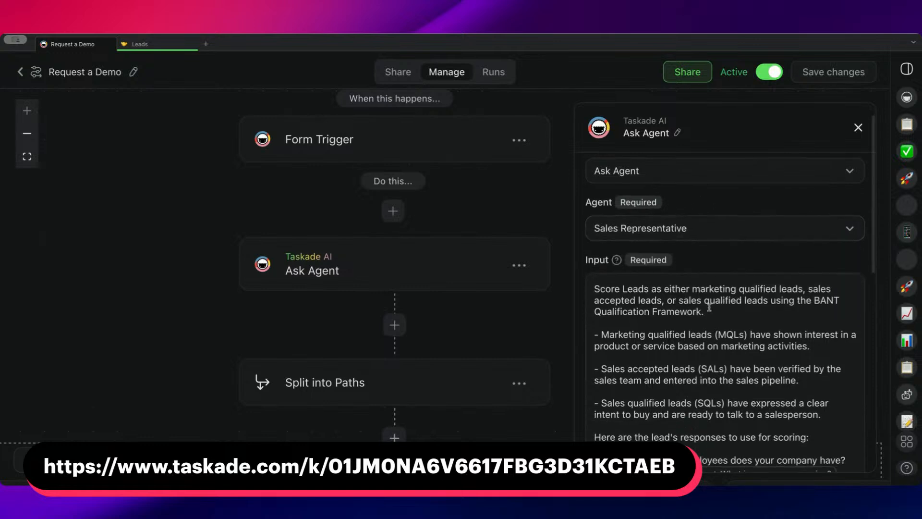
Read the Ask Agent prompt's lead definitions and its reference to the BANT Qualification Framework.
scroll(696, 295, down, 3)
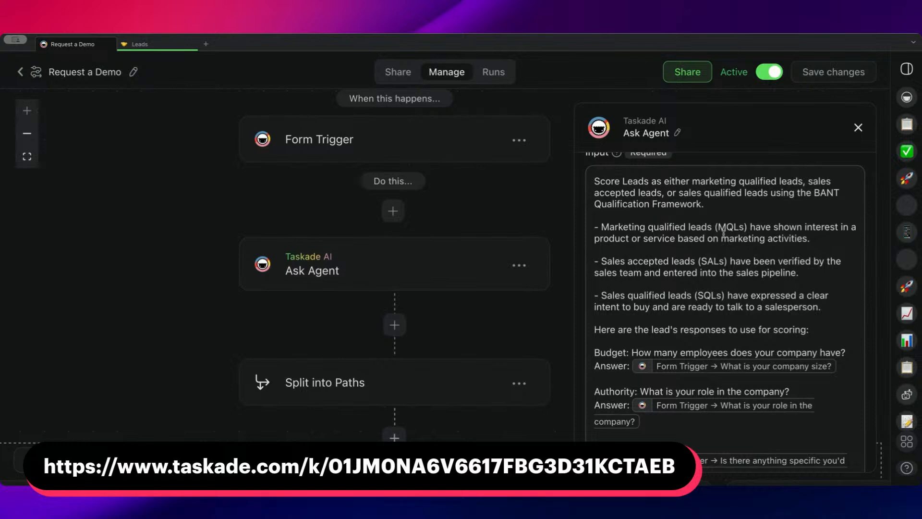
drag(823, 194, 839, 202)
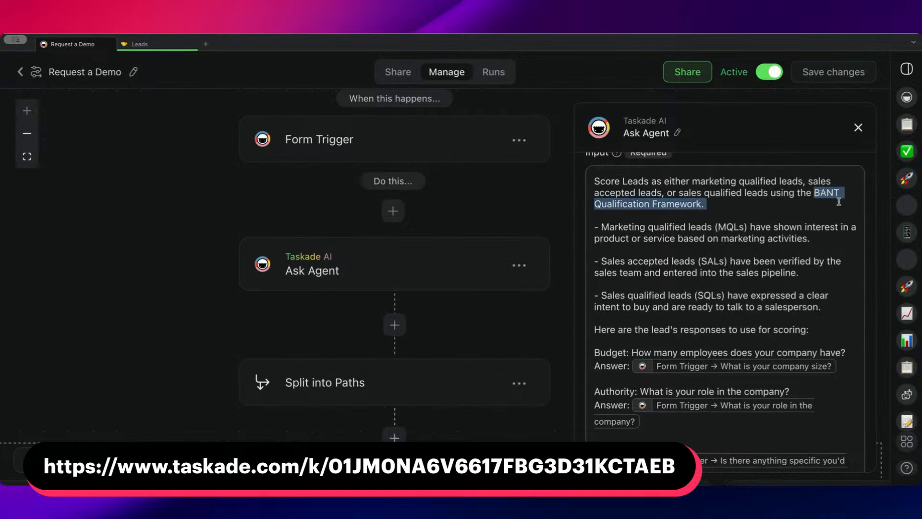
click(777, 204)
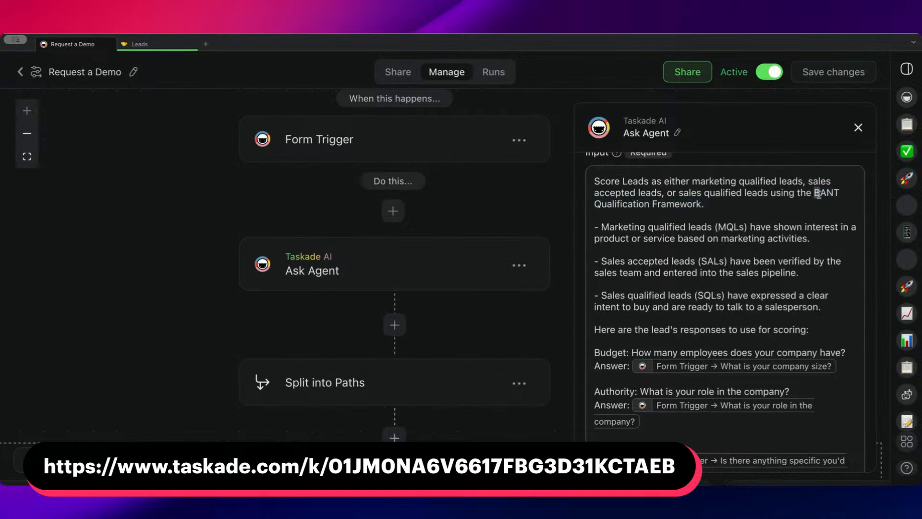
drag(821, 195, 825, 195)
scroll(718, 218, down, 2)
scroll(698, 211, down, 3)
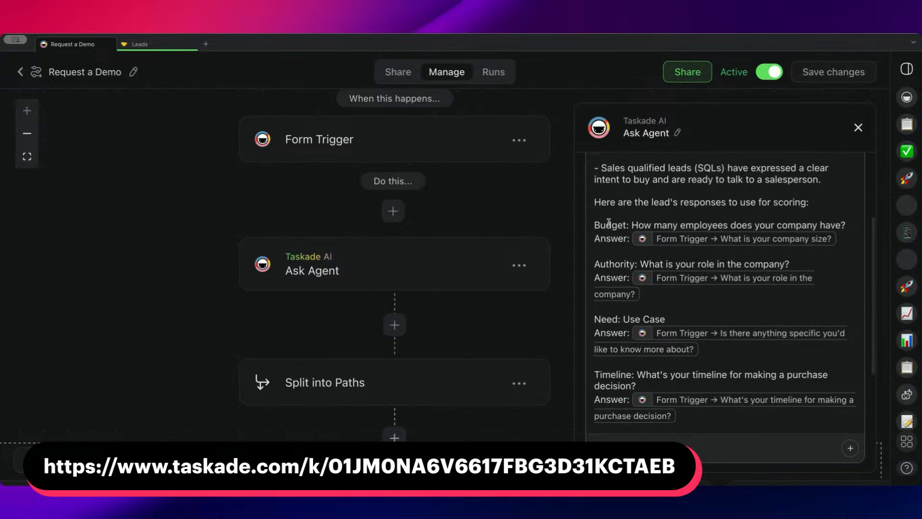
Examine the prompt's Budget, Authority, Need and Timeline questions and the form answers mapped to them.
drag(595, 224, 630, 225)
click(686, 224)
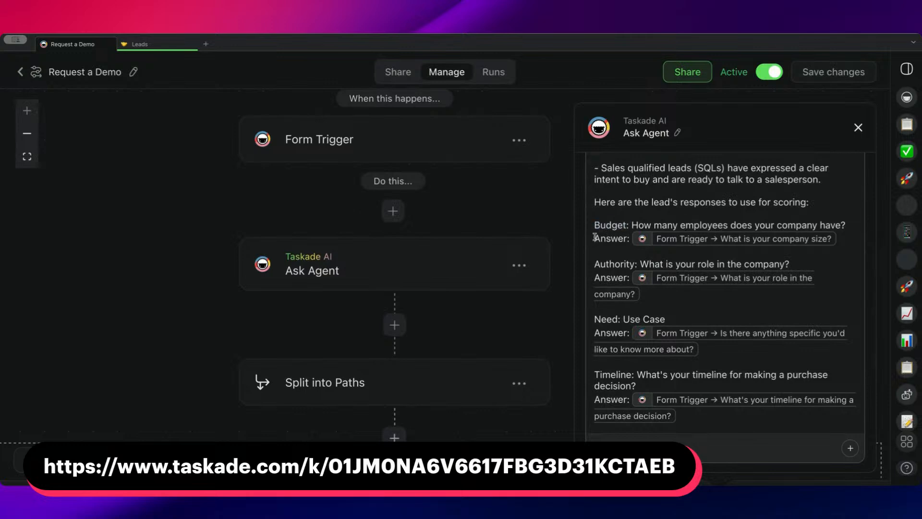
drag(594, 263, 638, 264)
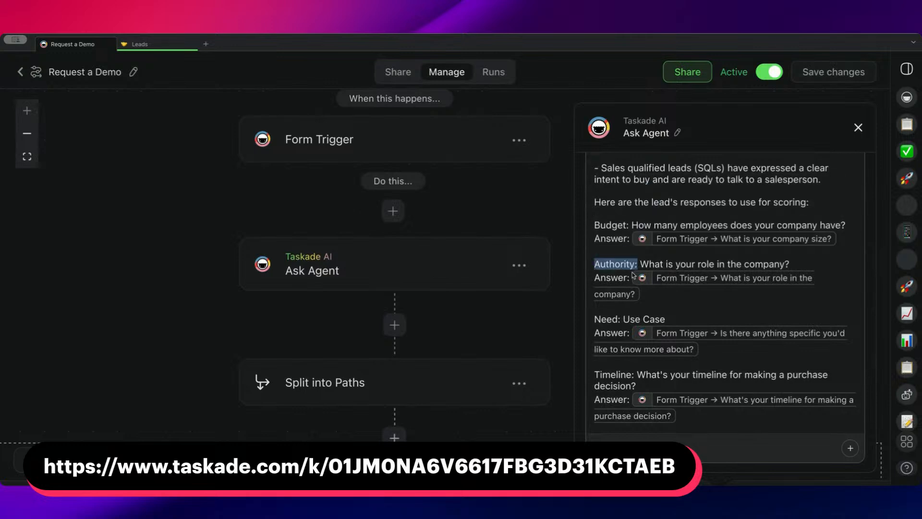
scroll(687, 294, down, 1)
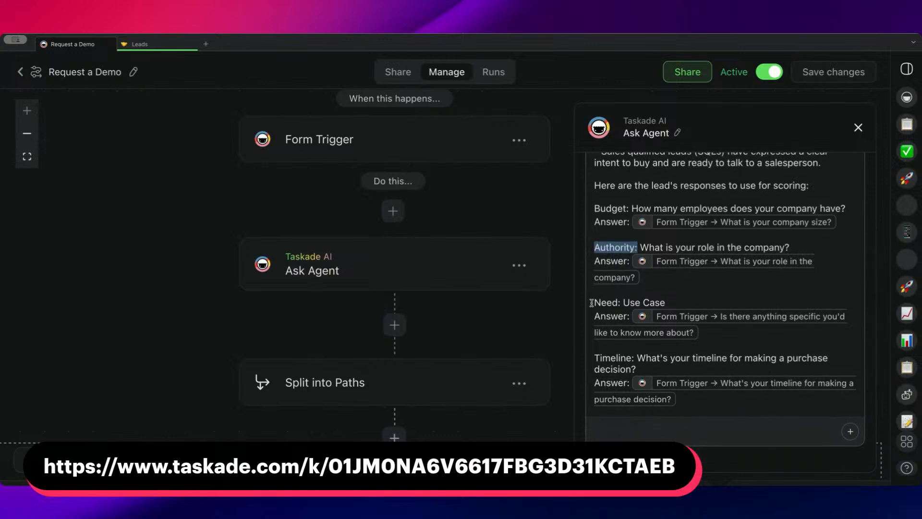
drag(662, 302, 694, 302)
scroll(647, 345, down, 2)
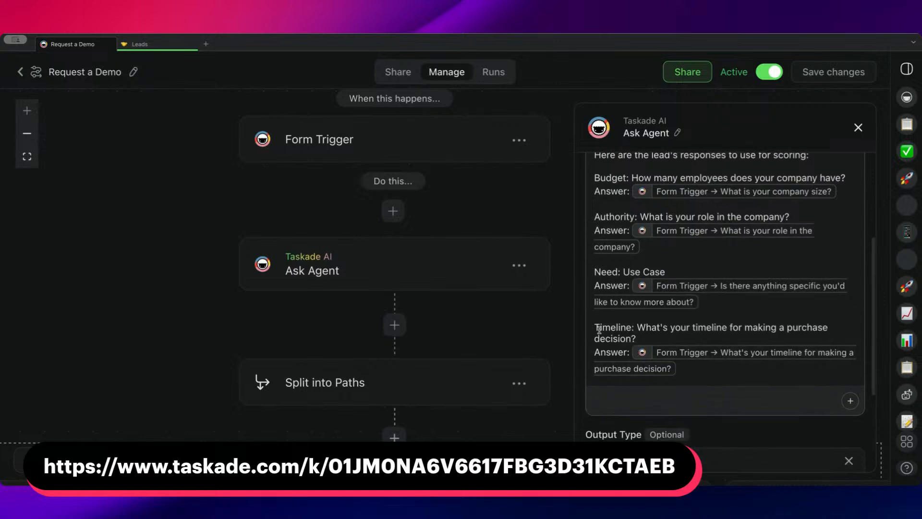
drag(594, 327, 638, 328)
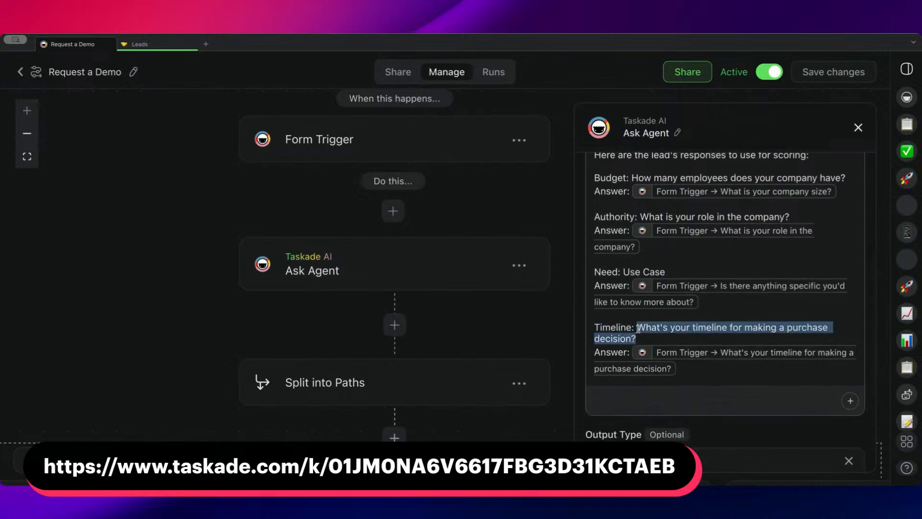
Examine the Ask Agent action's Structured Output type and its Lead Score output field.
scroll(714, 313, down, 6)
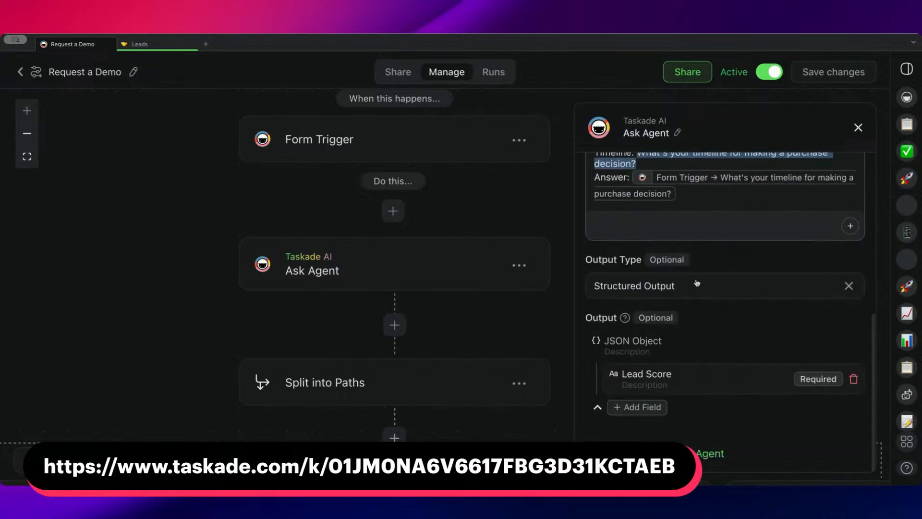
scroll(701, 197, up, 10)
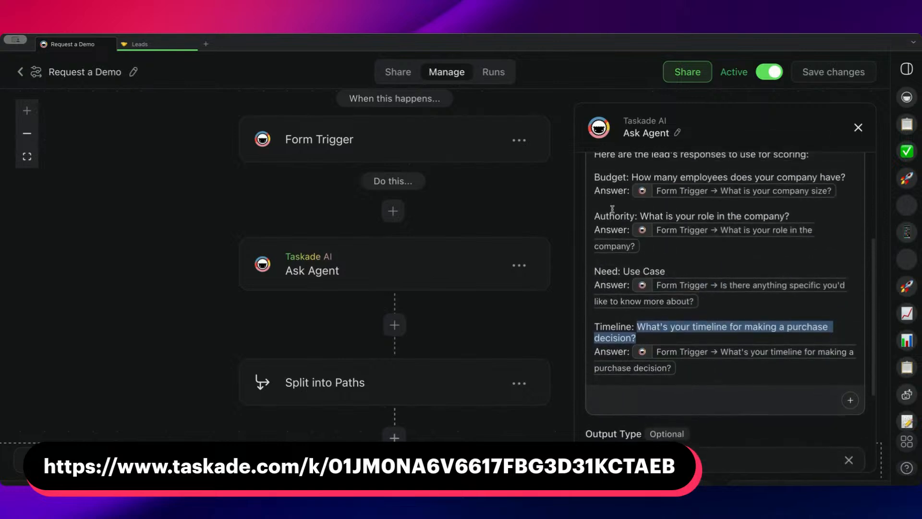
scroll(668, 208, up, 3)
scroll(647, 263, down, 9)
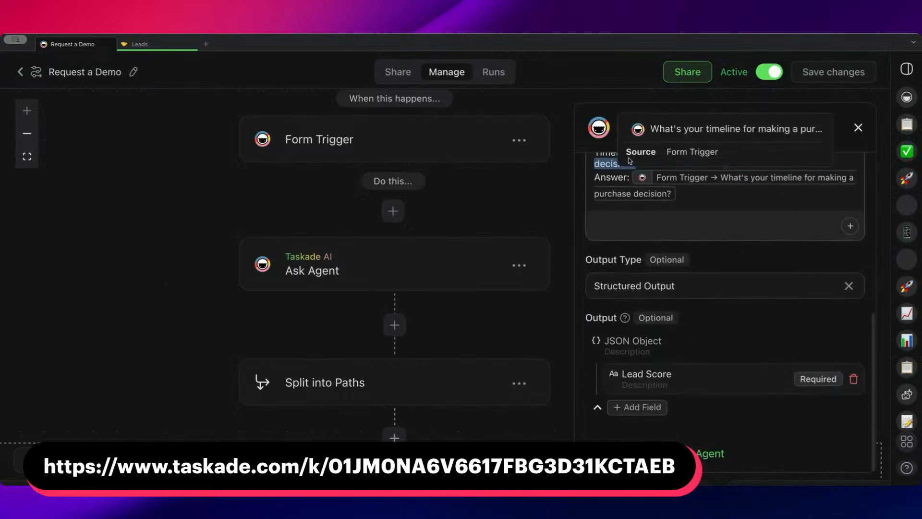
scroll(646, 264, down, 1)
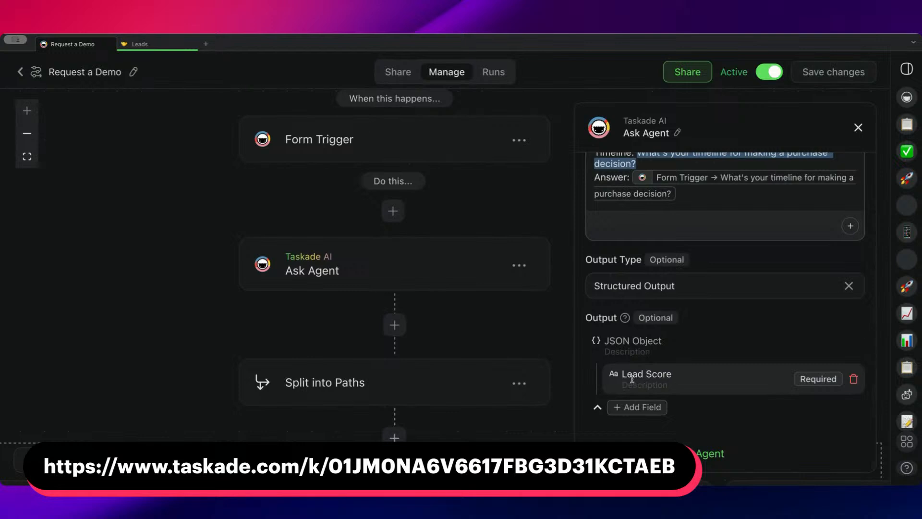
Open the If Lead = MQL branch and inspect its data, condition and value settings.
scroll(457, 330, down, 5)
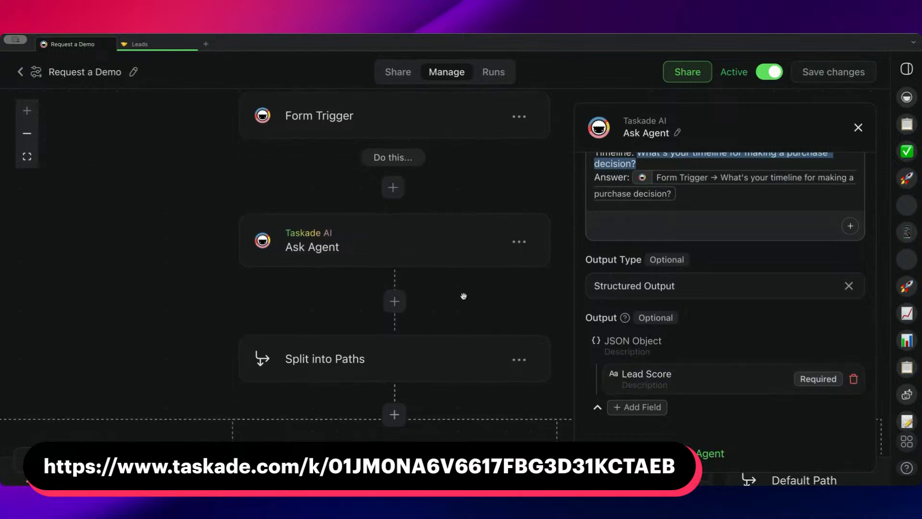
scroll(449, 304, left, 4)
scroll(150, 362, left, 3)
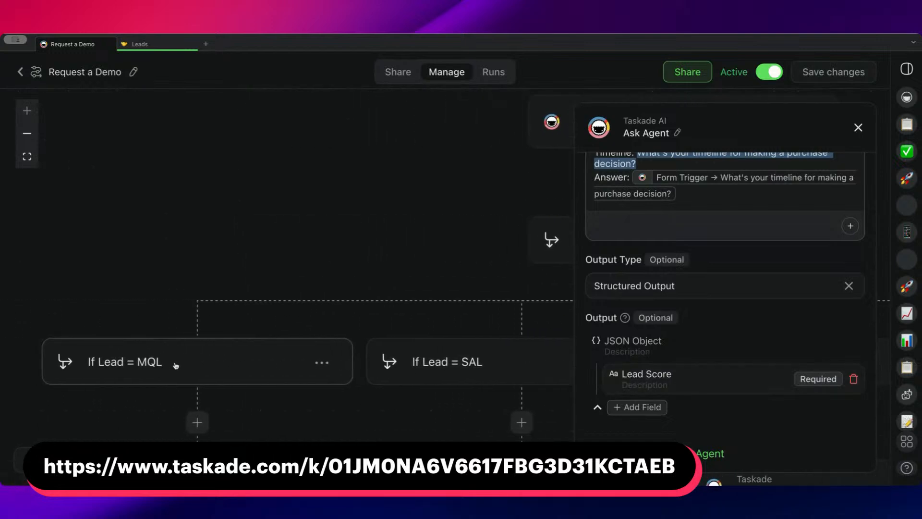
click(177, 364)
scroll(649, 303, down, 2)
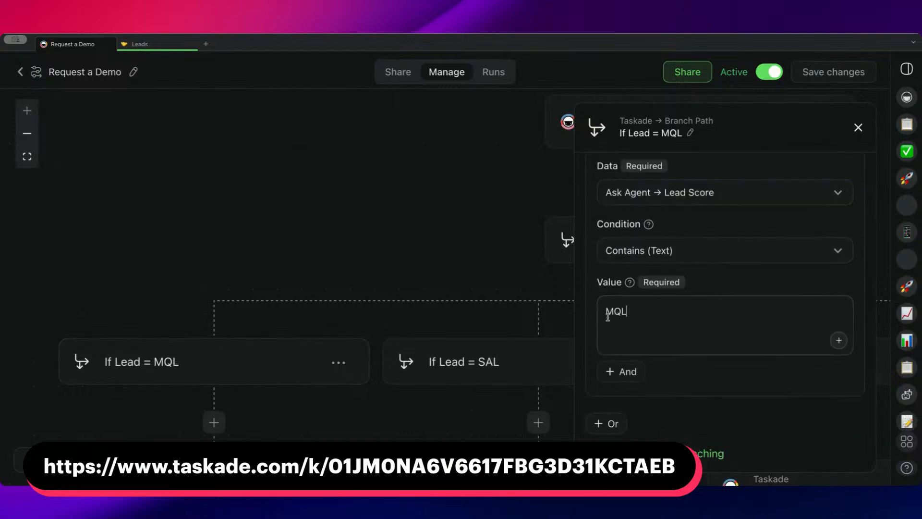
Inspect the MQL value in the If Lead = MQL branch, and open that path's Add Task action.
drag(628, 312, 606, 316)
scroll(429, 290, down, 5)
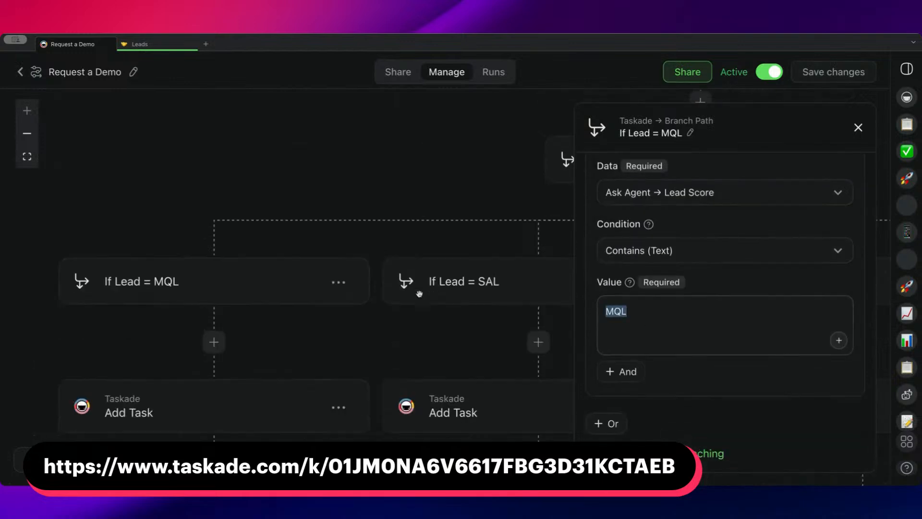
scroll(222, 381, down, 1)
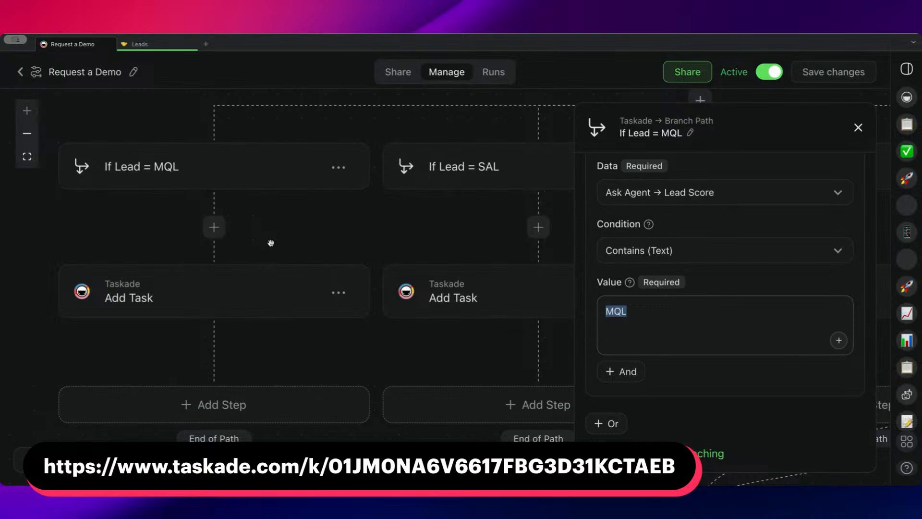
drag(297, 236, 292, 266)
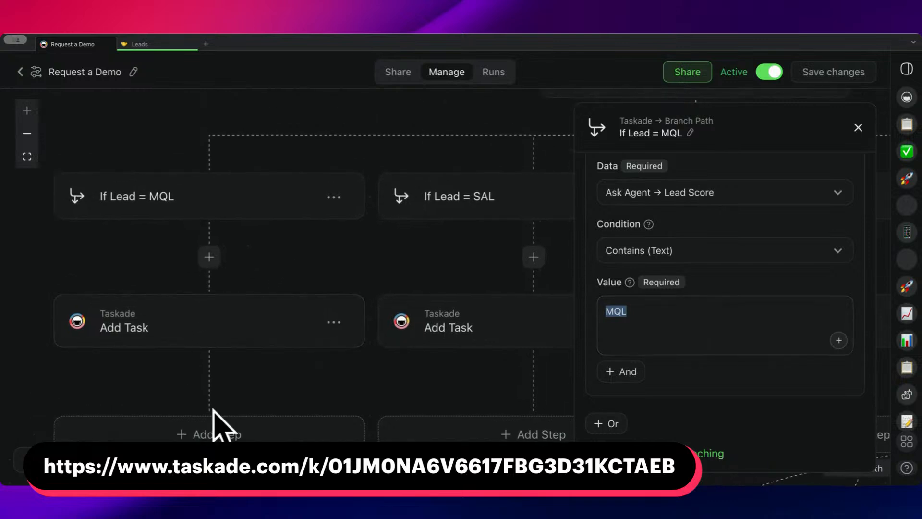
drag(257, 397, 246, 360)
click(216, 308)
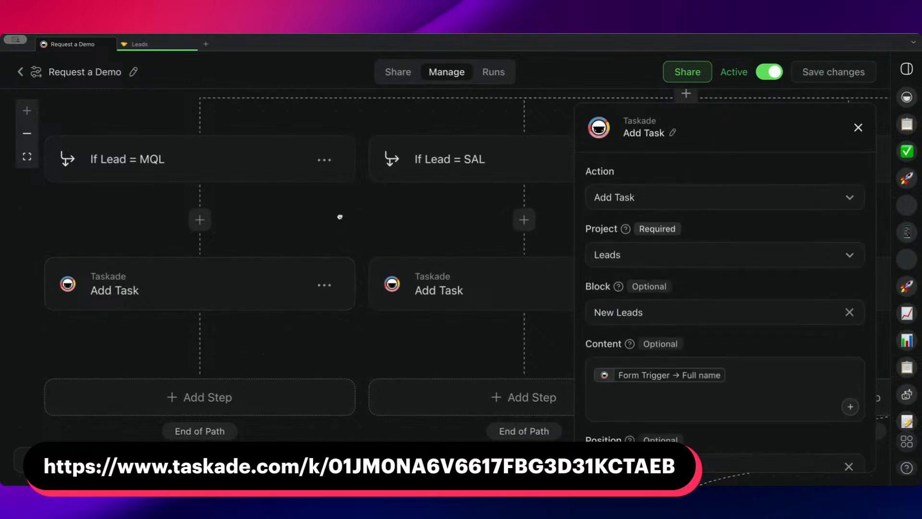
Open the If Lead = SAL branch and inspect its data, condition and value settings.
drag(340, 217, 179, 242)
click(276, 194)
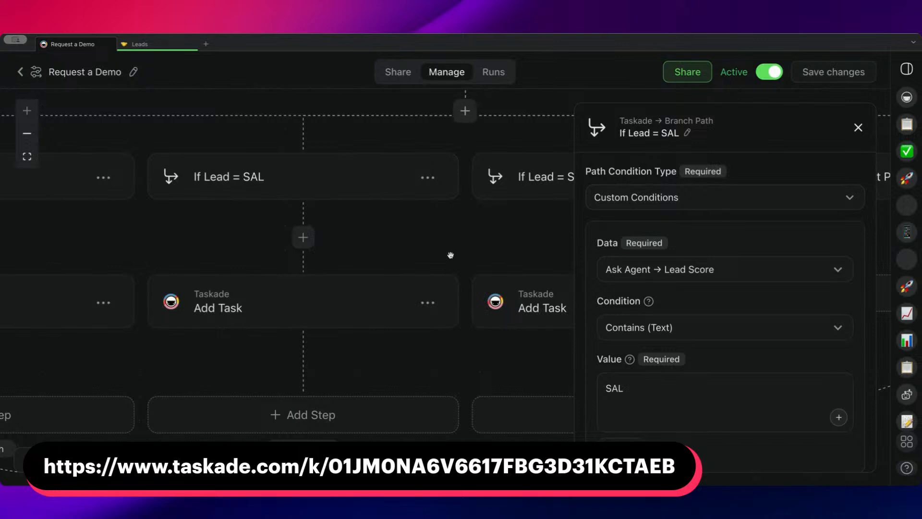
drag(430, 251, 440, 236)
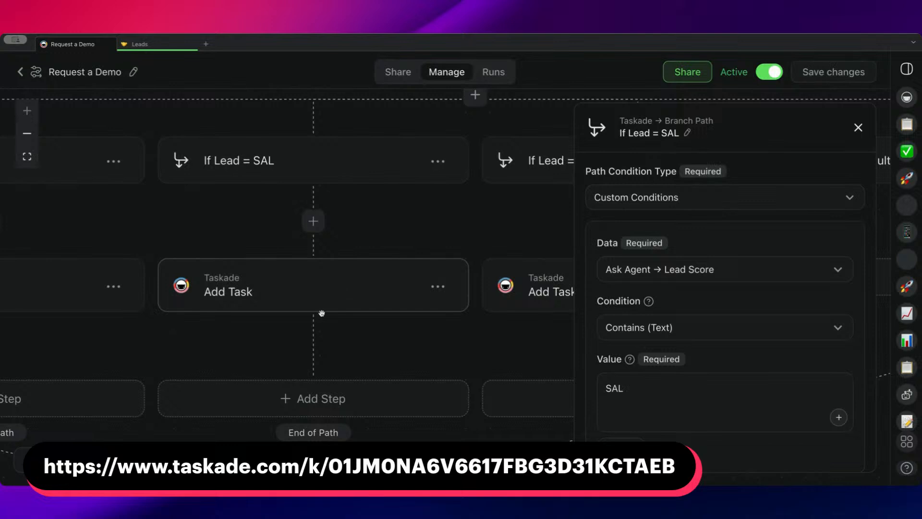
Browse the actions available for a new step at the end of the SAL path, and close the list.
click(307, 399)
scroll(287, 339, down, 3)
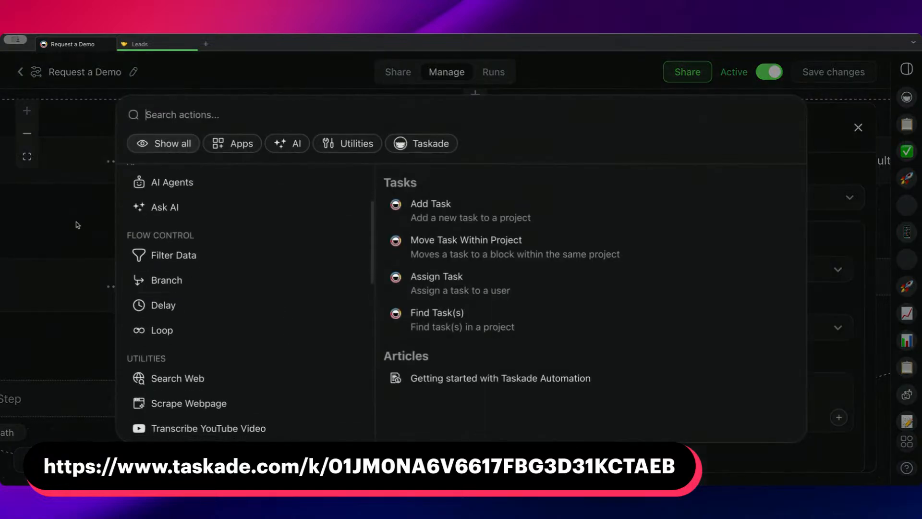
click(192, 80)
Review the If Lead = SQL branch's condition together with the Ask Agent action that supplies its Lead Score.
drag(385, 331, 68, 376)
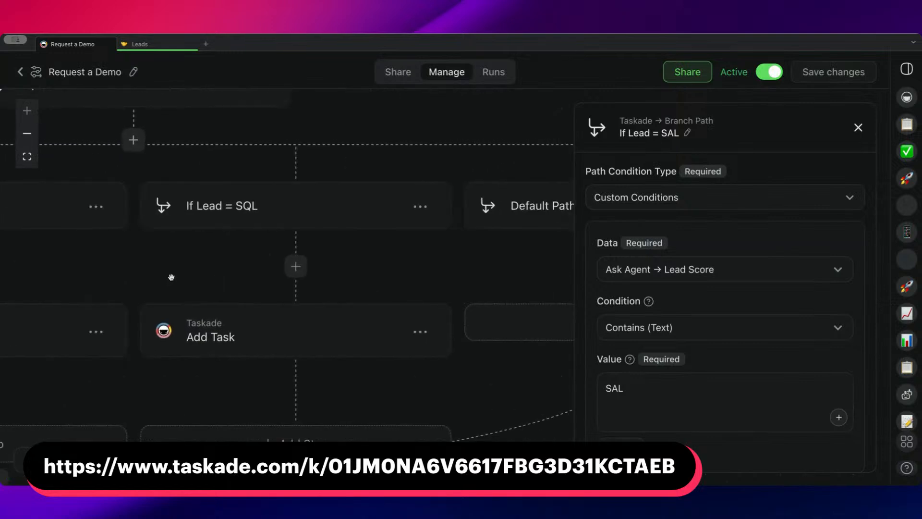
click(263, 216)
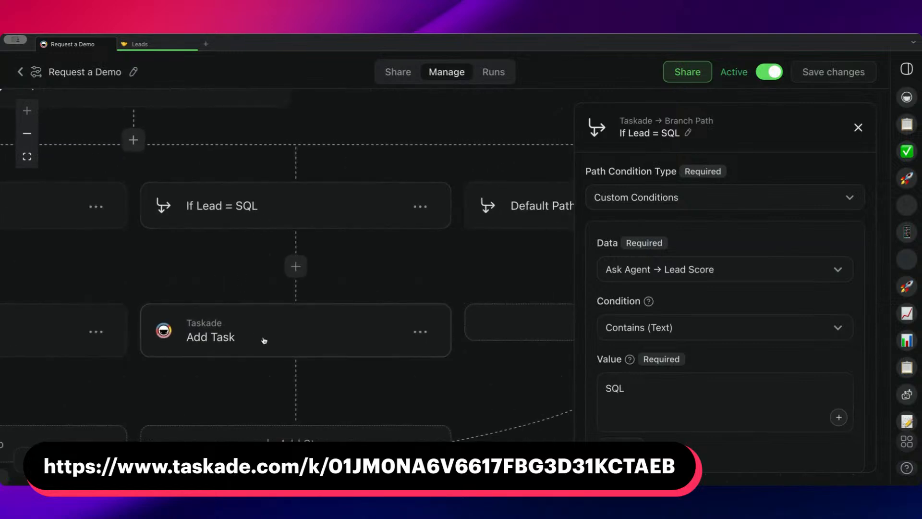
mouse_move(241, 257)
mouse_down()
mouse_move(343, 254)
mouse_move(429, 362)
mouse_move(262, 204)
mouse_move(278, 147)
mouse_up()
drag(273, 212, 282, 383)
drag(253, 167, 324, 349)
click(230, 211)
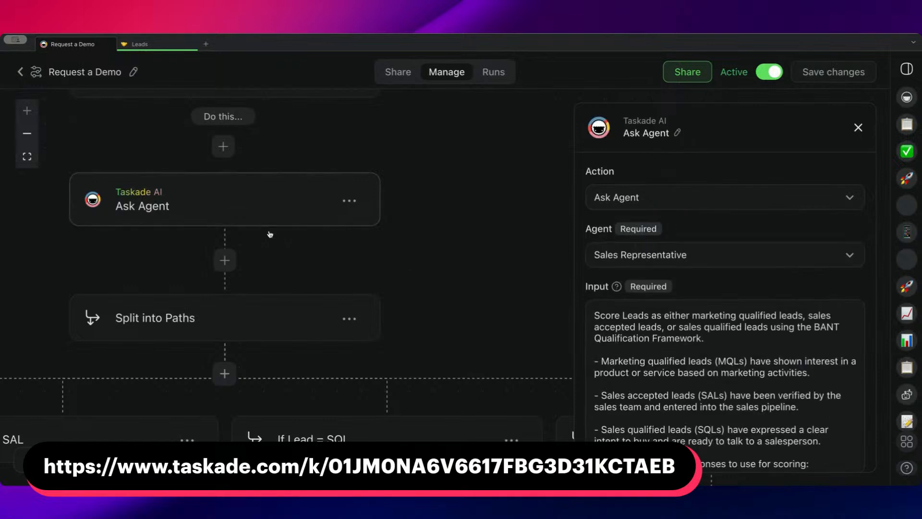
scroll(393, 274, down, 1)
scroll(392, 274, down, 5)
click(361, 194)
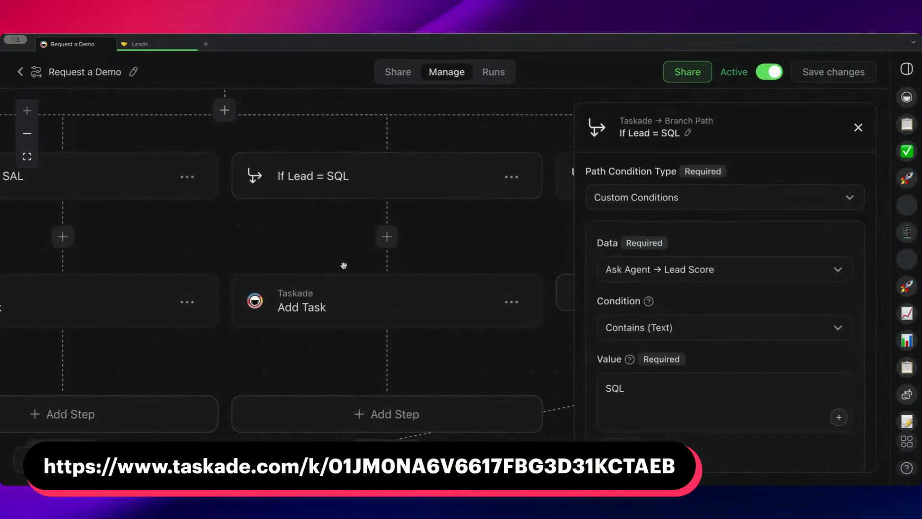
Open the SQL path's Add Task action and examine its project, block, content, position and field mappings.
scroll(344, 267, down, 1)
click(339, 293)
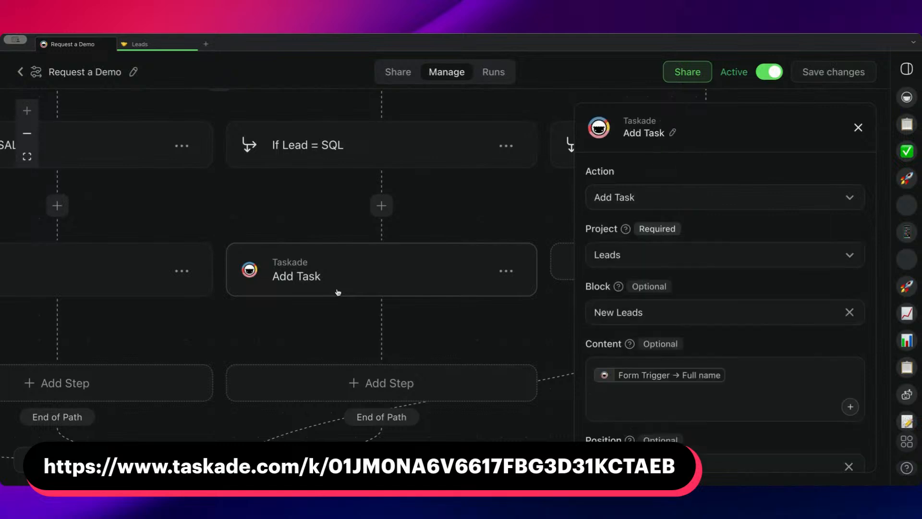
scroll(652, 270, down, 6)
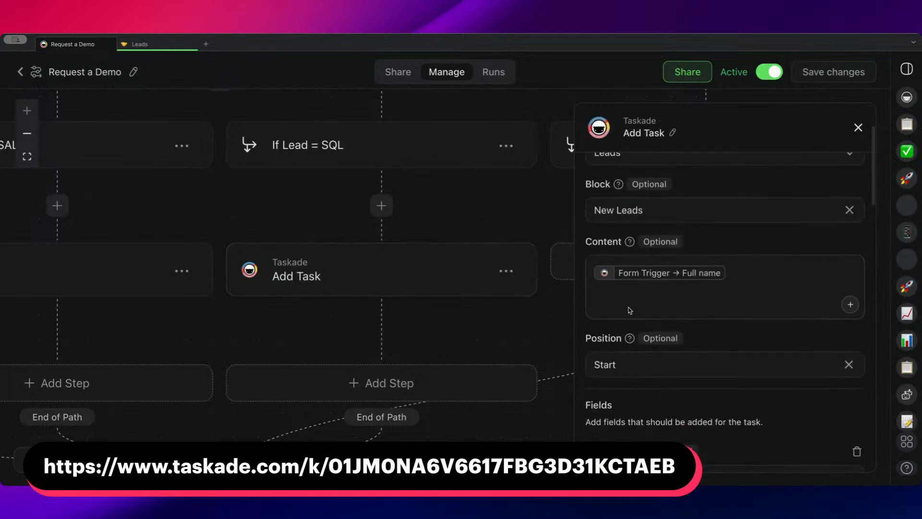
scroll(652, 271, down, 3)
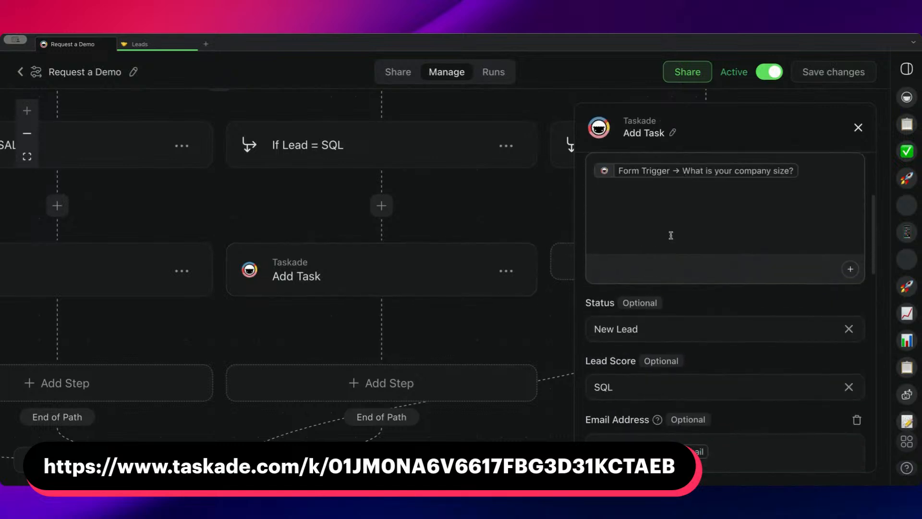
scroll(671, 235, down, 2)
scroll(495, 248, down, 2)
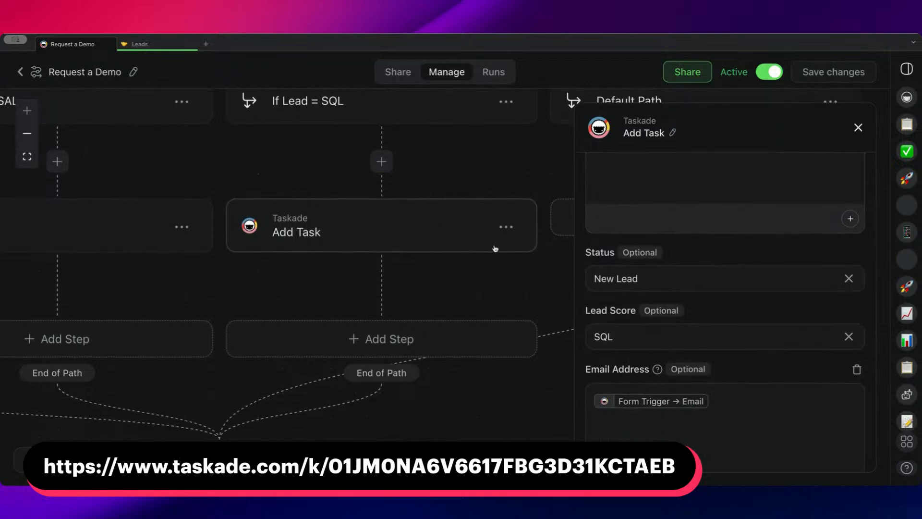
View the Lead Score choices in the SQL path's Add Task action and select SQL.
scroll(622, 303, down, 3)
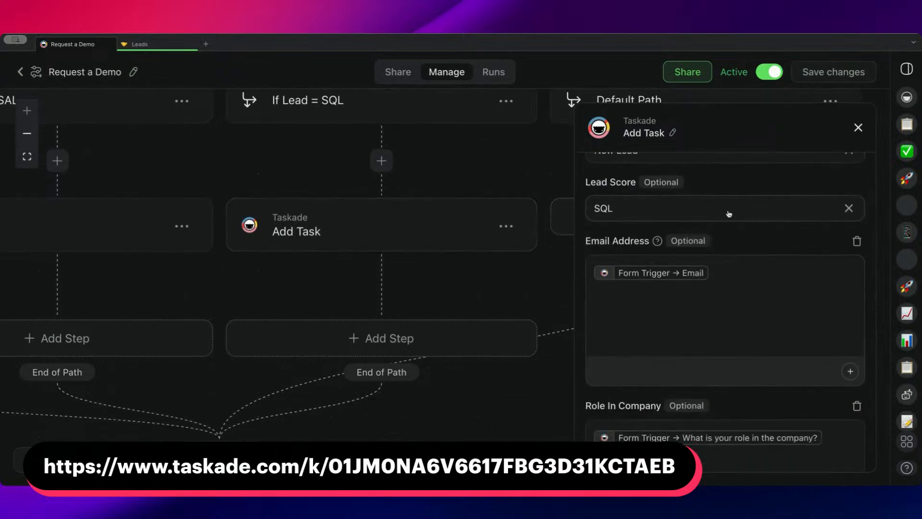
click(651, 208)
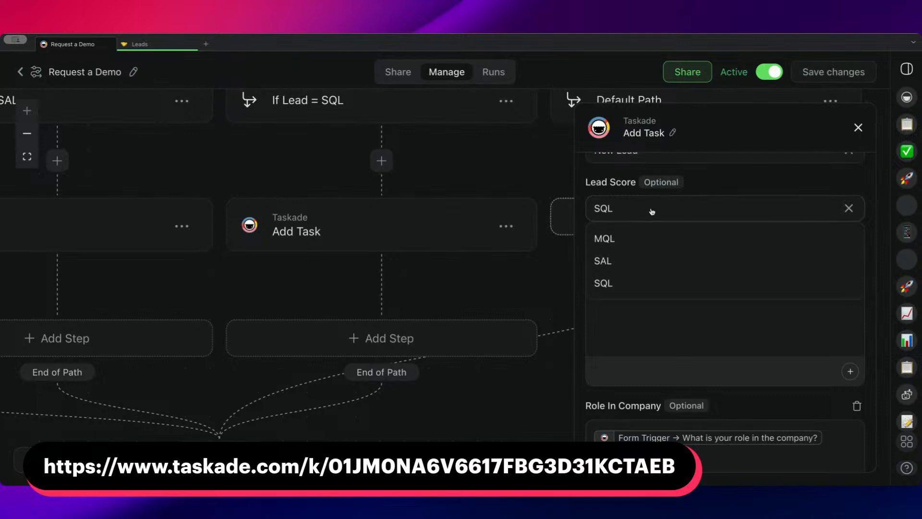
click(658, 282)
Check the lead scores and statuses in the Leads project, and return to the Request a Demo automation.
click(162, 45)
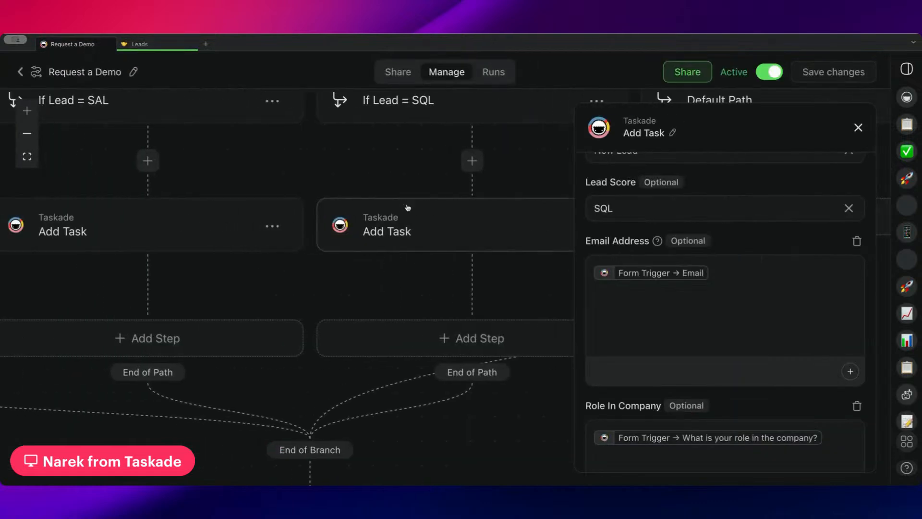
scroll(408, 207, left, 6)
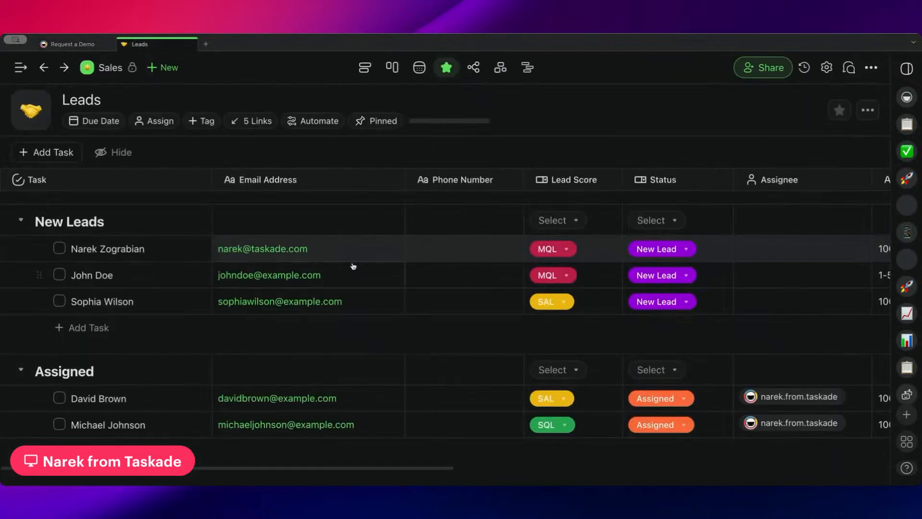
click(74, 44)
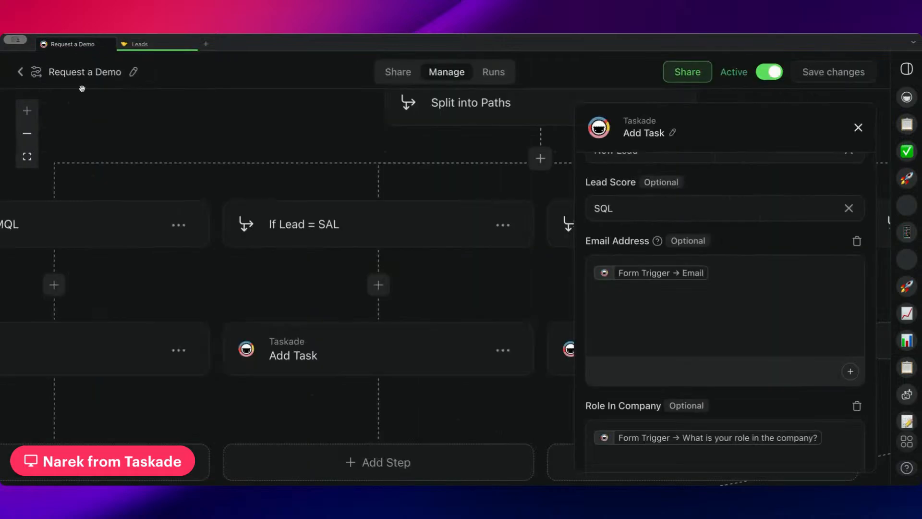
Leave the Request a Demo automation and open the Move Leads to the Correct Section Based on Lead Status automation.
click(20, 71)
scroll(491, 241, down, 2)
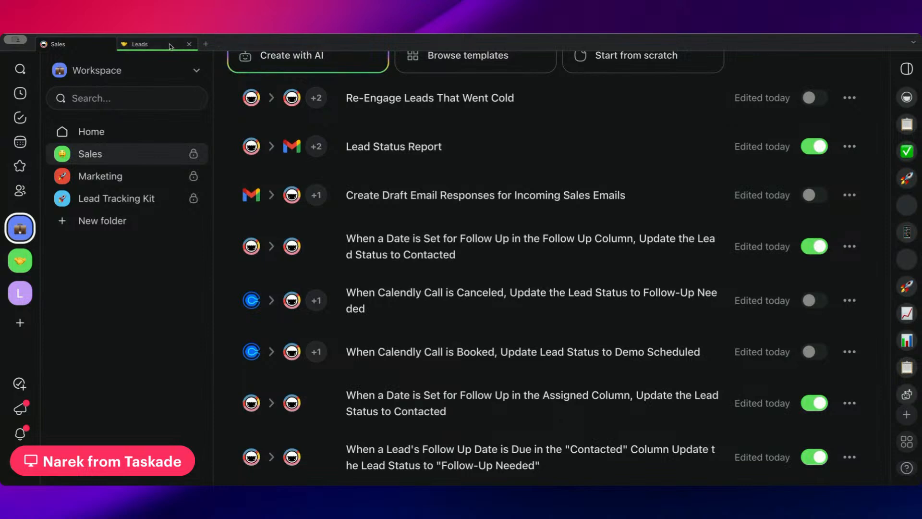
scroll(532, 193, down, 4)
scroll(532, 194, down, 3)
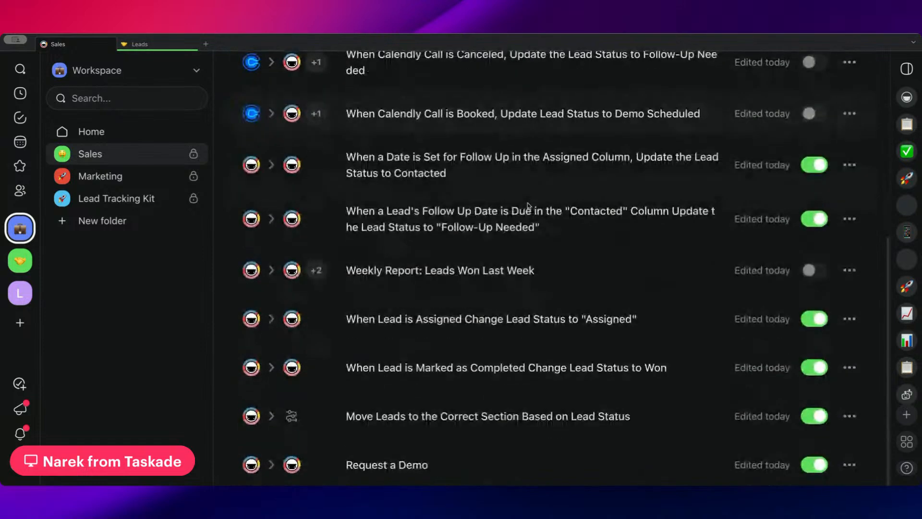
click(480, 418)
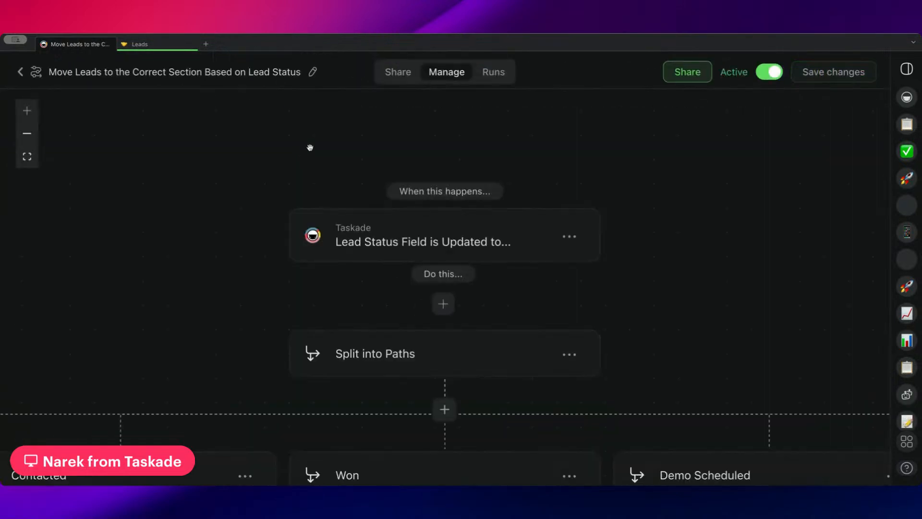
Examine the automation's New Lead, Assigned, Contacted and Won paths and the move-lead actions beneath them.
scroll(310, 150, left, 5)
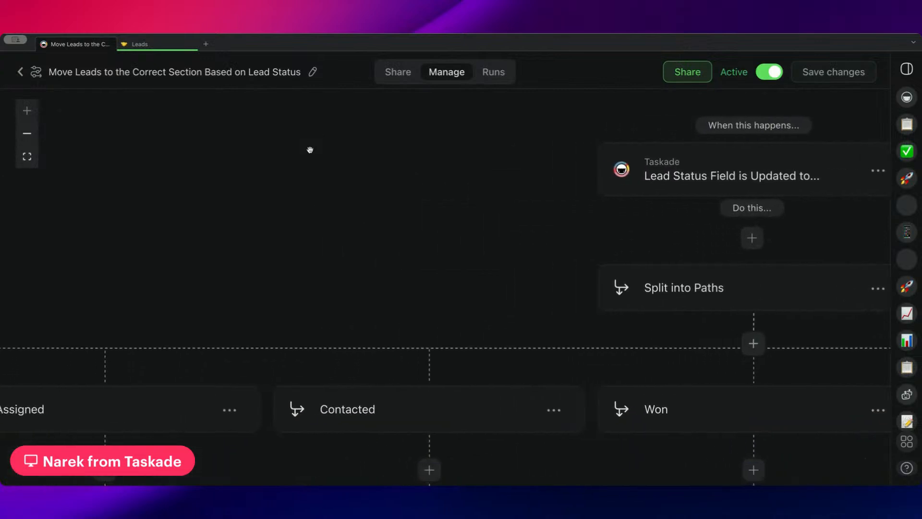
scroll(313, 150, down, 2)
scroll(317, 149, left, 2)
scroll(319, 148, left, 8)
scroll(359, 157, down, 2)
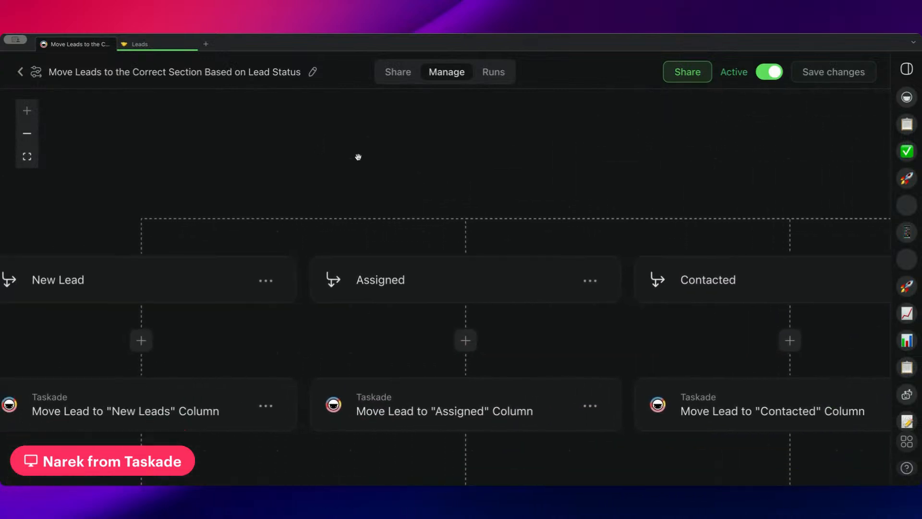
scroll(449, 246, right, 7)
scroll(449, 247, right, 5)
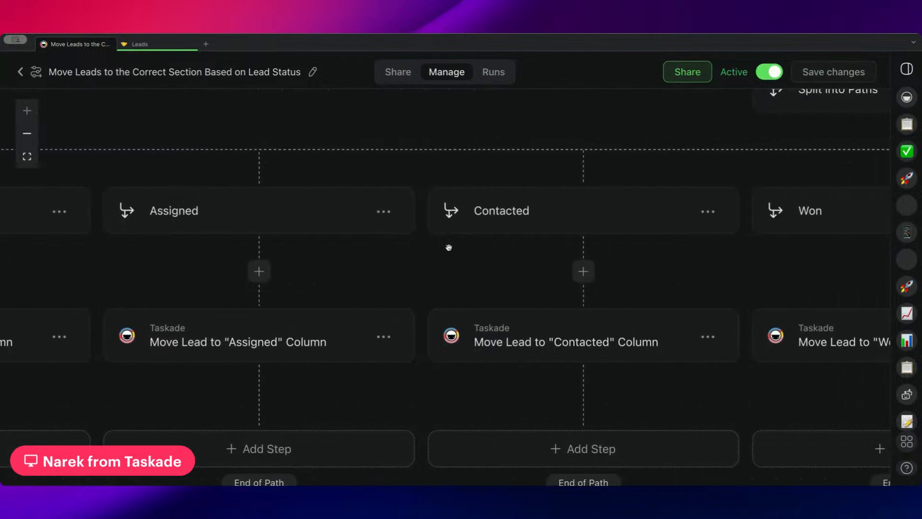
In the Leads project, assign the first lead under New Leads to the workspace member.
click(154, 44)
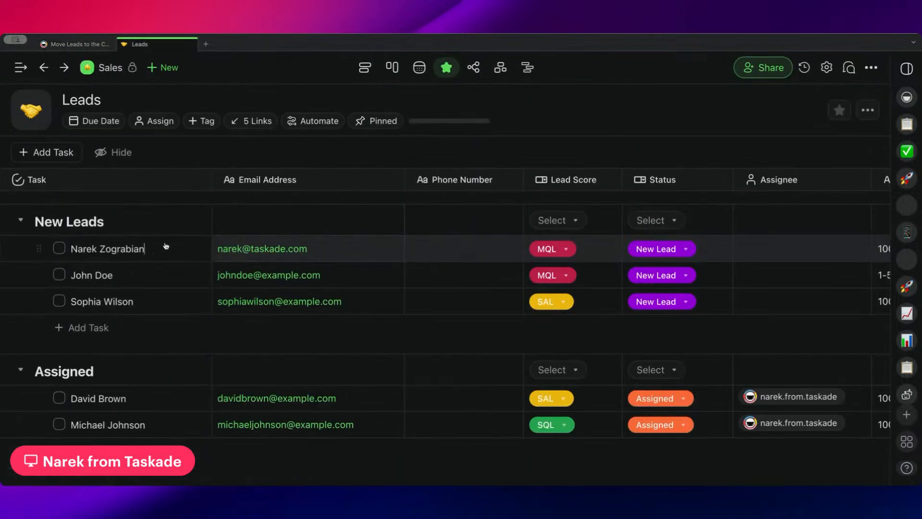
scroll(420, 255, right, 5)
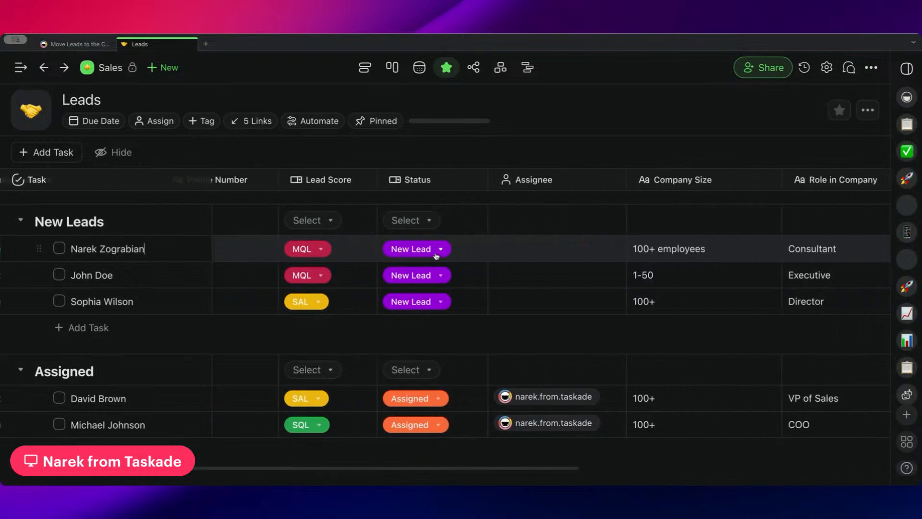
click(510, 251)
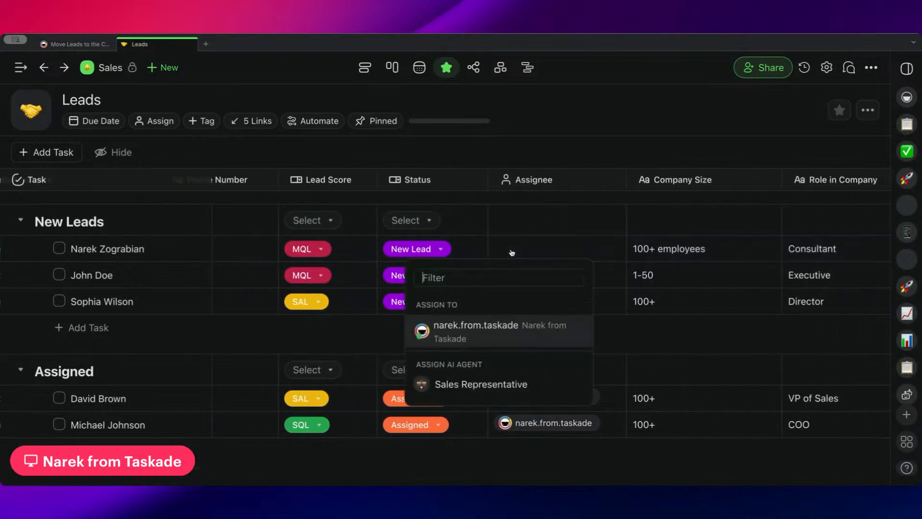
click(498, 329)
click(562, 155)
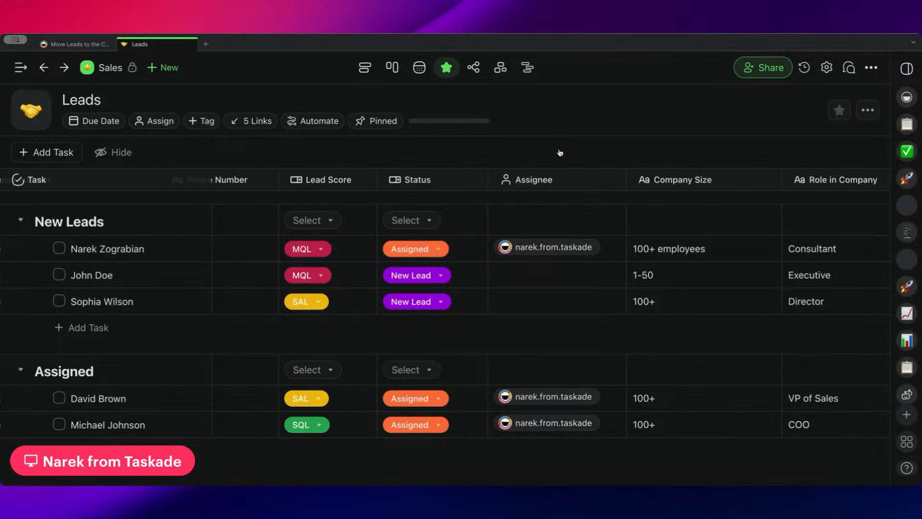
Locate the newly assigned lead in the Assigned section and review its columns through to Due Date.
scroll(440, 278, left, 2)
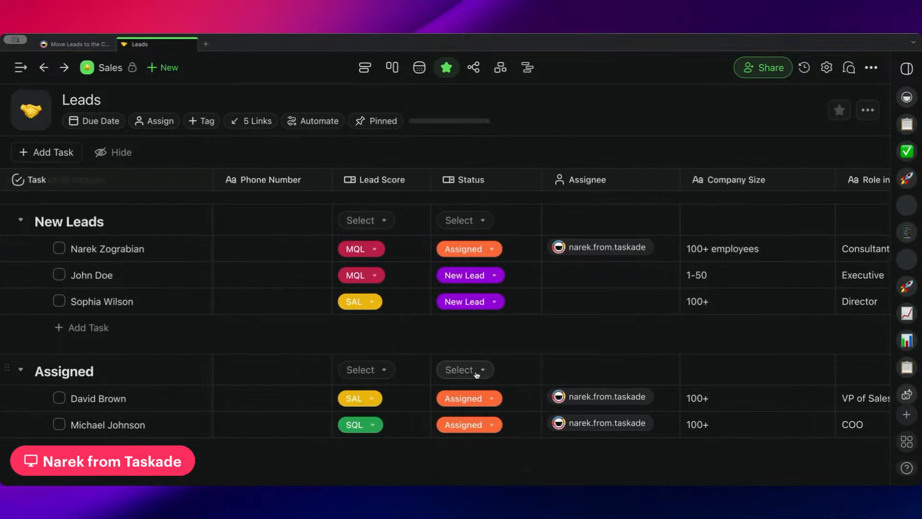
scroll(478, 371, down, 2)
scroll(206, 272, left, 4)
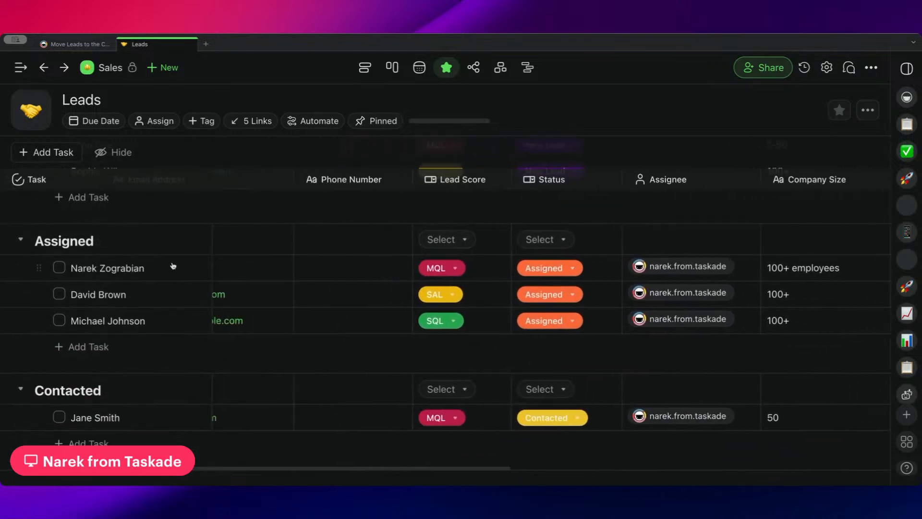
scroll(373, 269, right, 5)
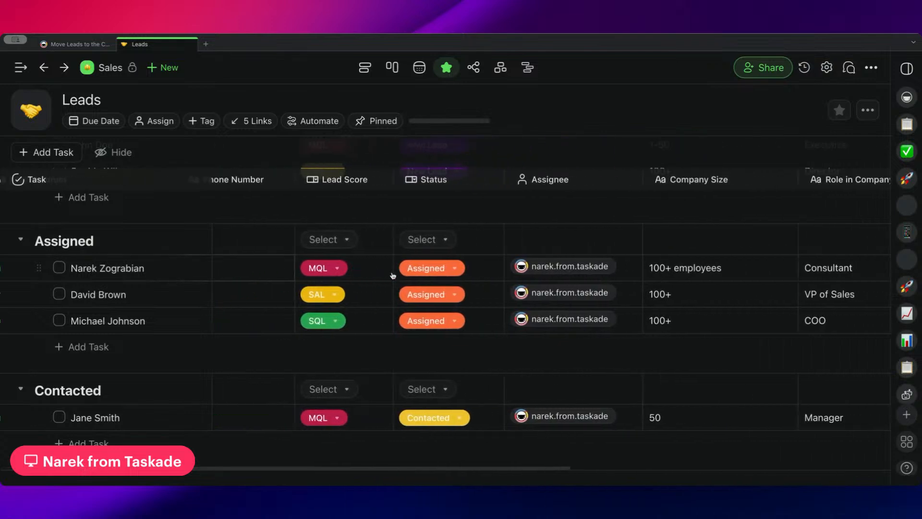
scroll(436, 275, right, 7)
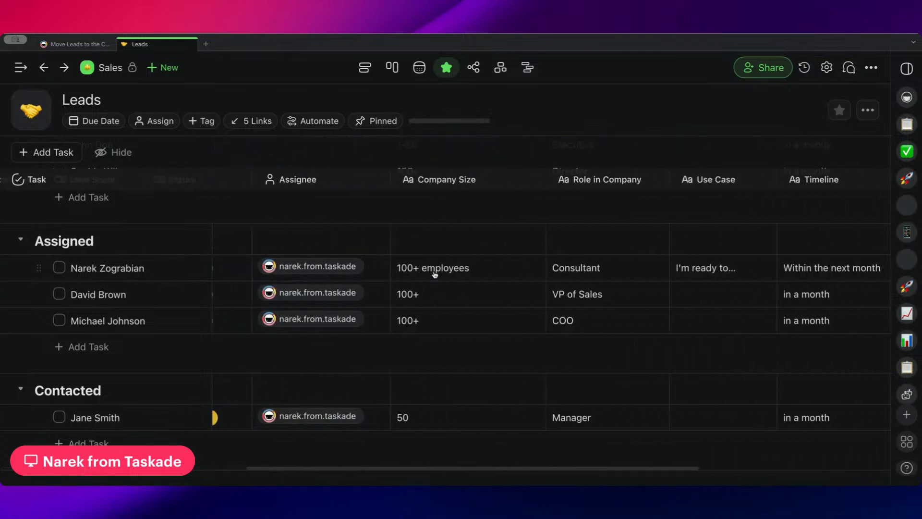
scroll(435, 274, right, 5)
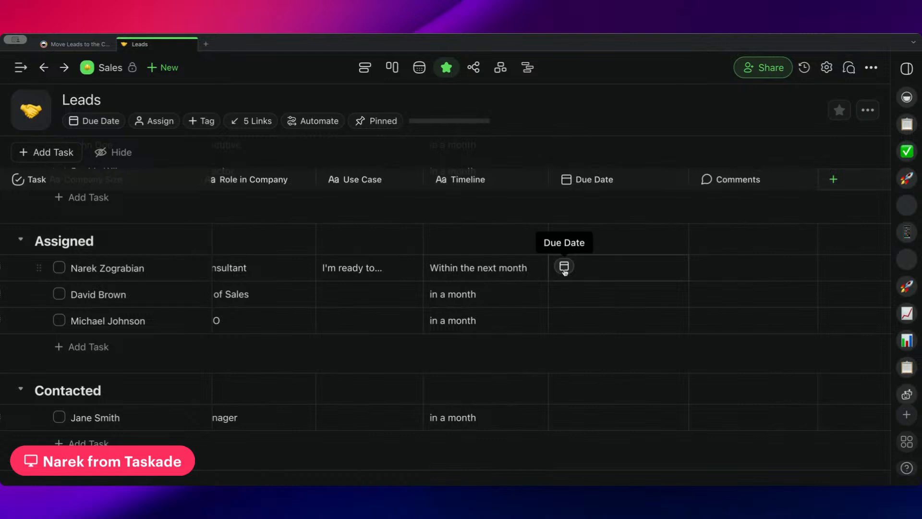
Set the due date of the first lead in the Assigned section to February 17, 2025 at 9:00 AM.
click(564, 272)
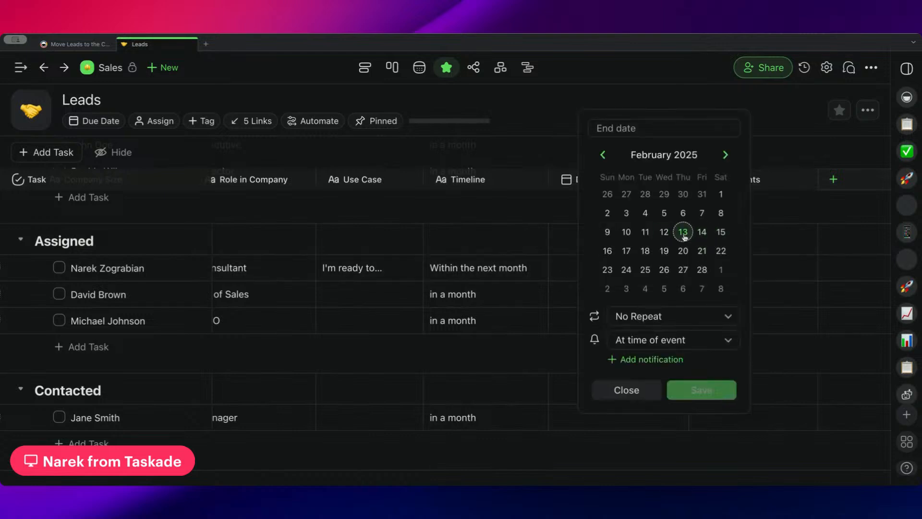
click(540, 267)
scroll(572, 272, left, 1)
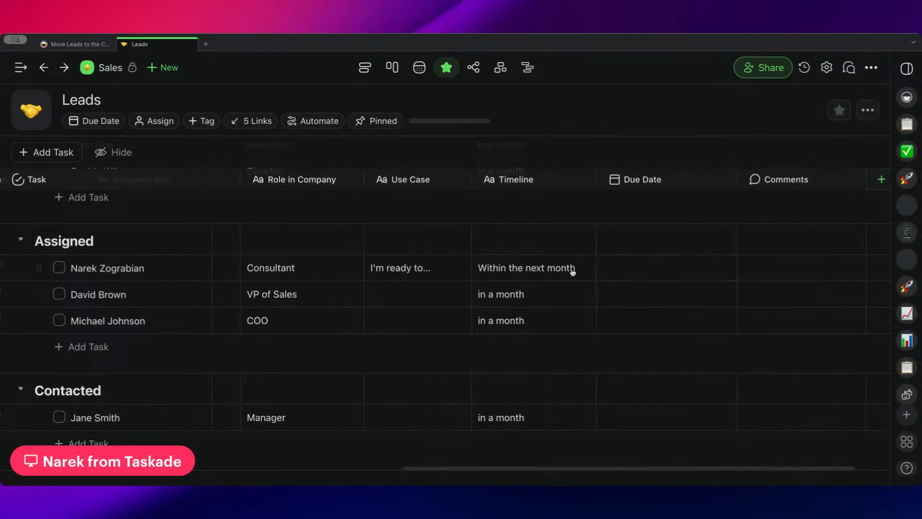
scroll(366, 266, left, 5)
scroll(369, 266, right, 5)
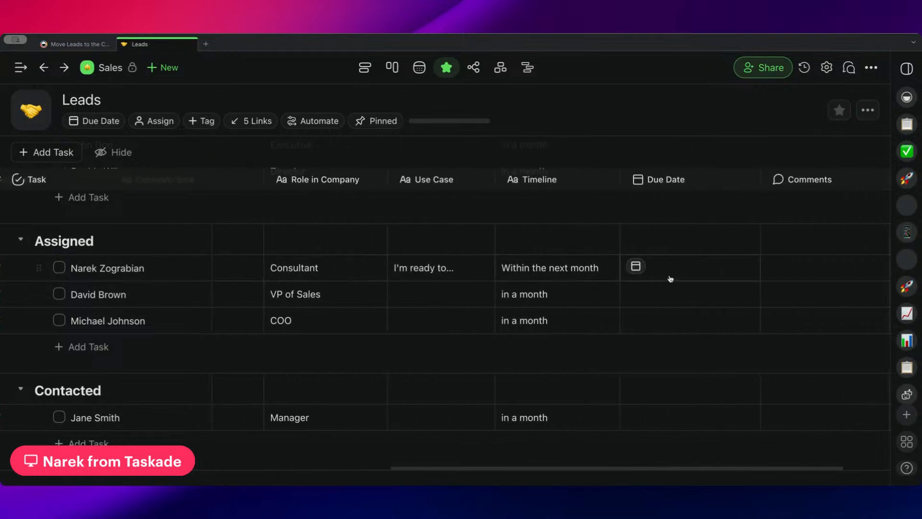
click(636, 267)
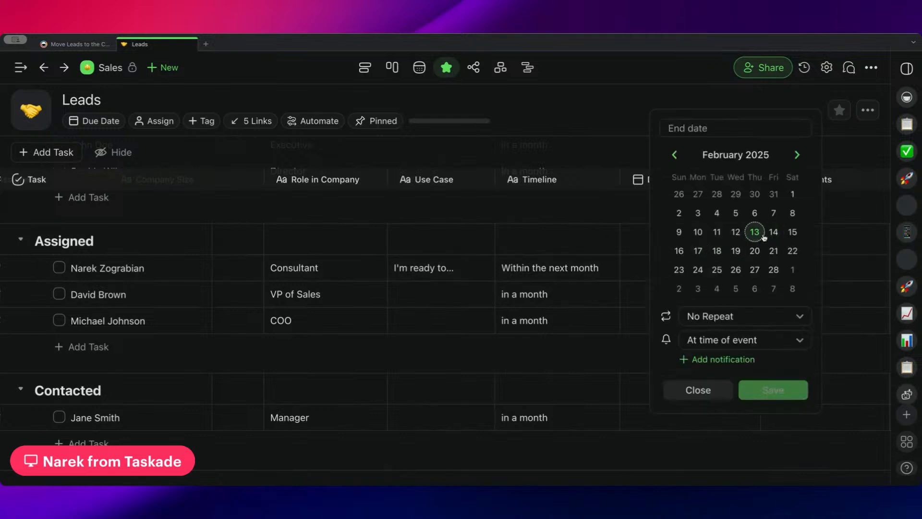
click(697, 254)
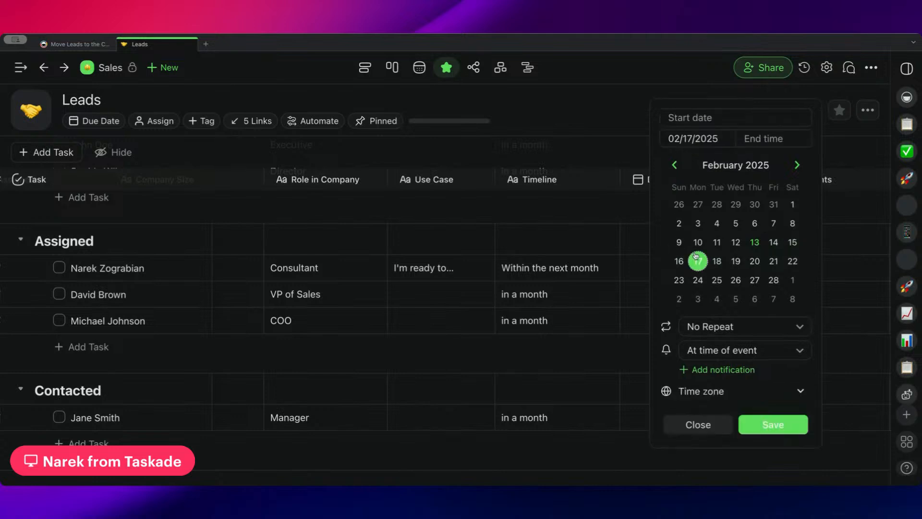
click(758, 144)
text(9:00 AM)
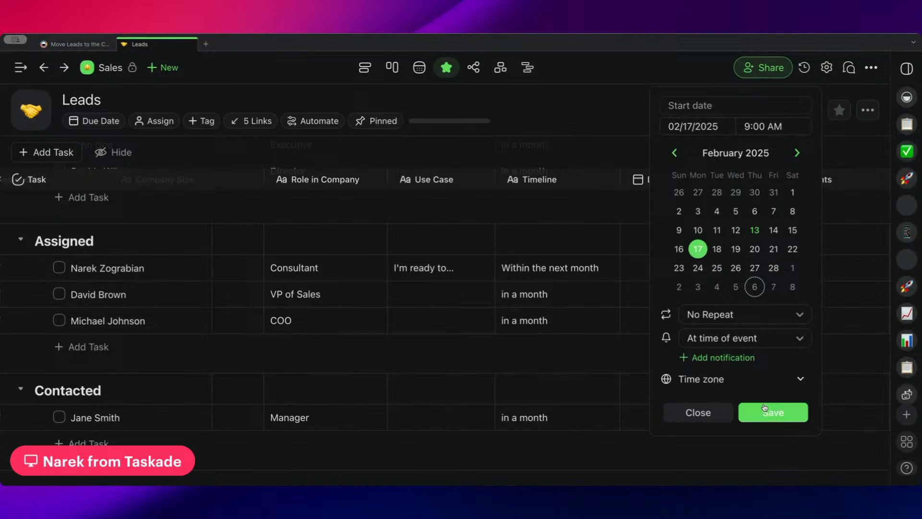
click(765, 408)
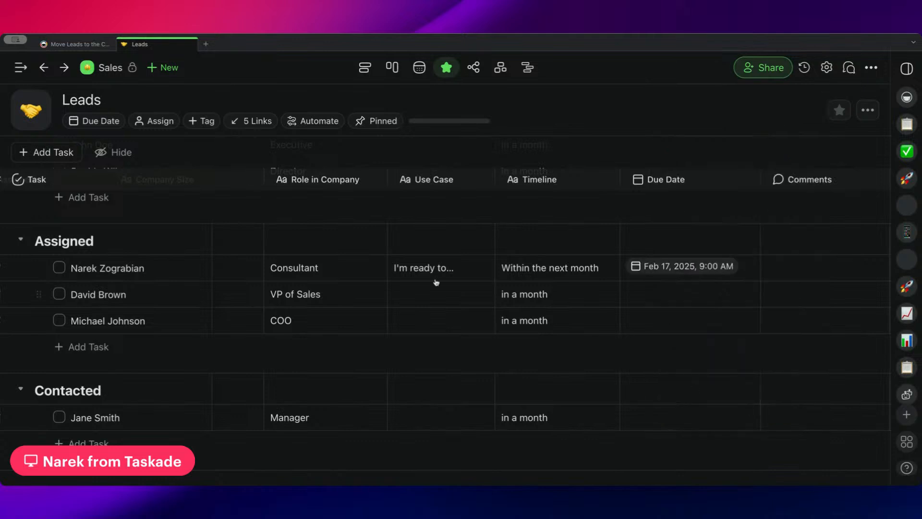
Check the Status values of the leads in the Assigned section and the sections below it.
scroll(435, 279, left, 10)
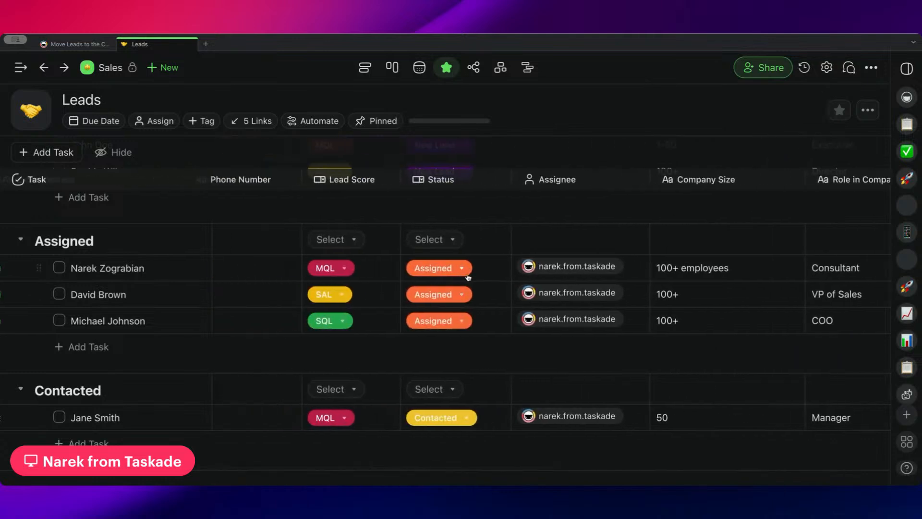
scroll(482, 287, down, 1)
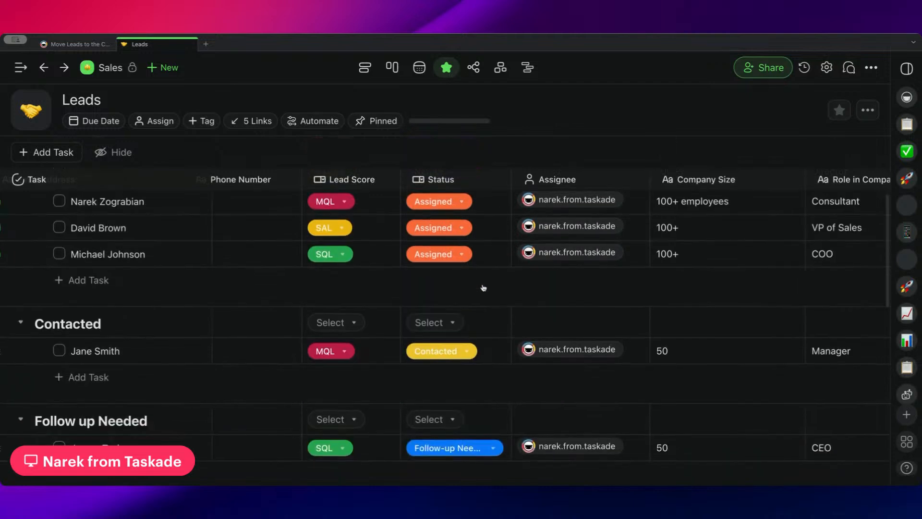
scroll(483, 253, up, 1)
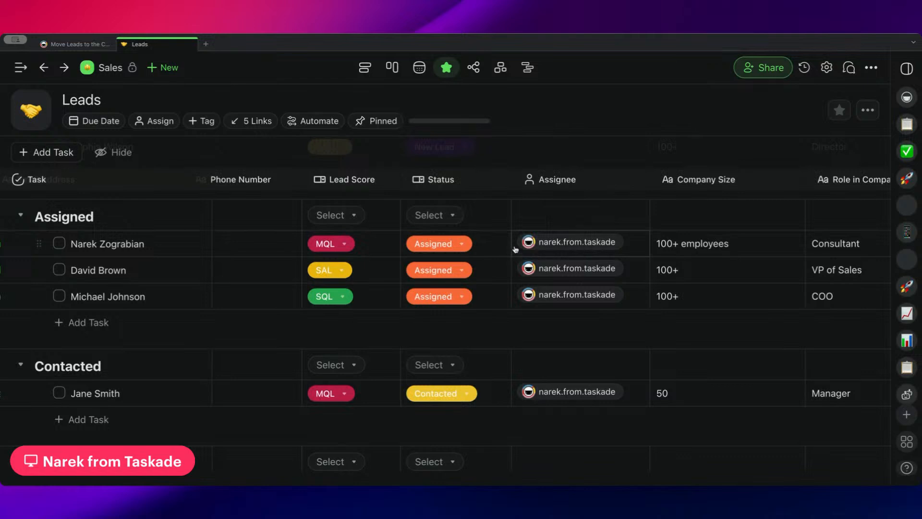
Return to the Sales automations and open When a Date is Set for Follow Up in the Assigned Column, Update the Lead Status to Contacted.
click(88, 48)
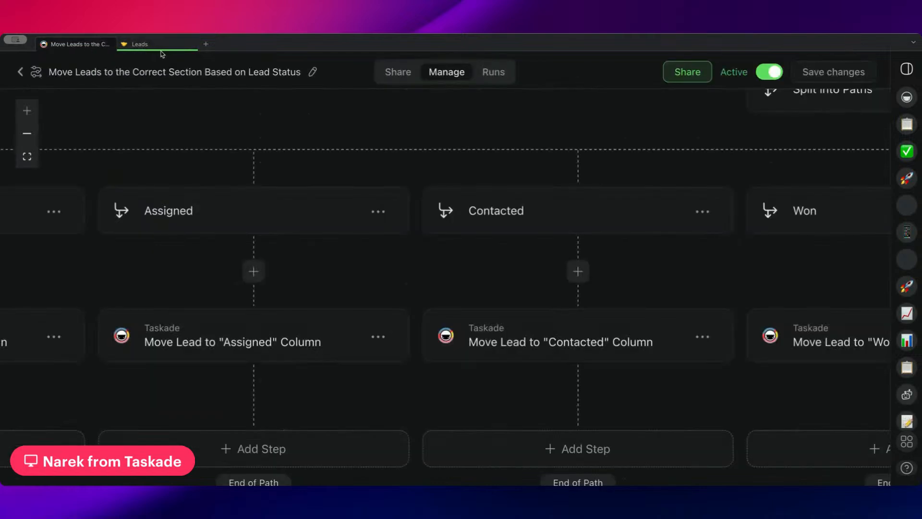
scroll(158, 122, down, 1)
scroll(158, 121, left, 5)
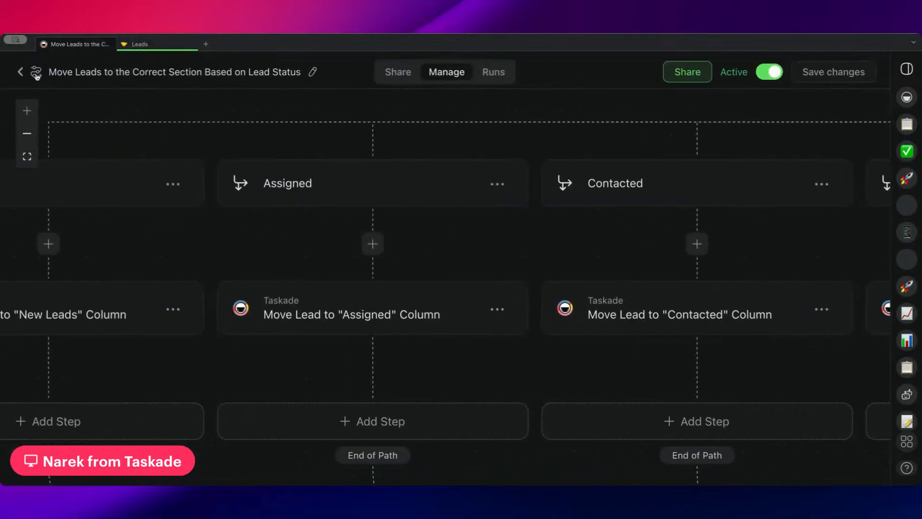
click(20, 72)
scroll(480, 225, down, 5)
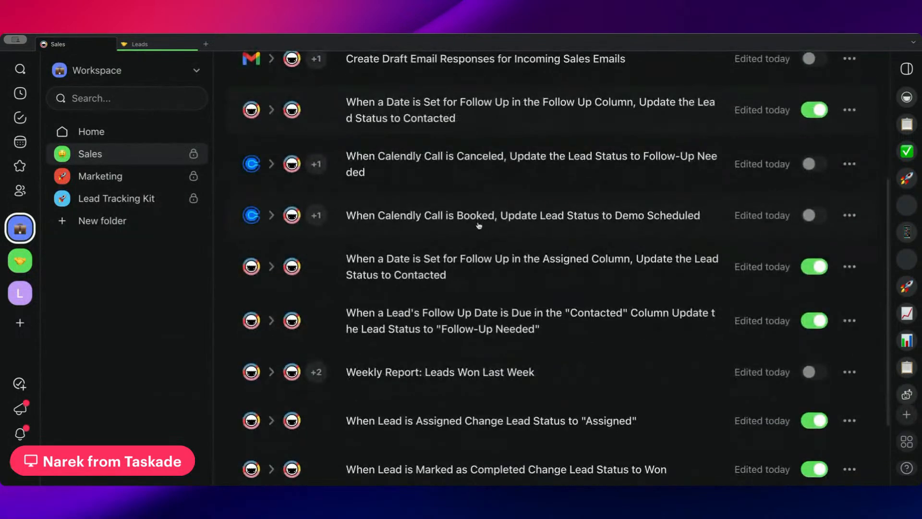
scroll(479, 225, down, 2)
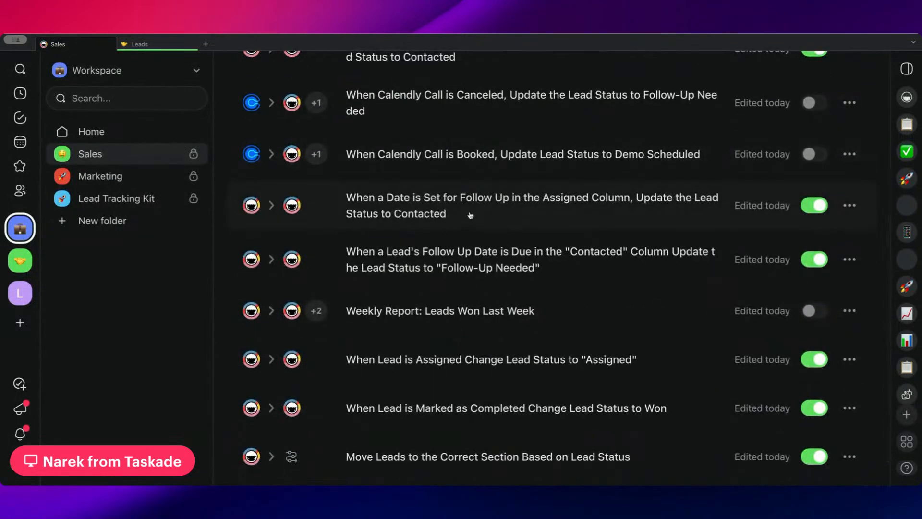
click(470, 209)
Examine the automation's New Due Date trigger and the settings of its Update Lead Status to Contacted action.
click(472, 231)
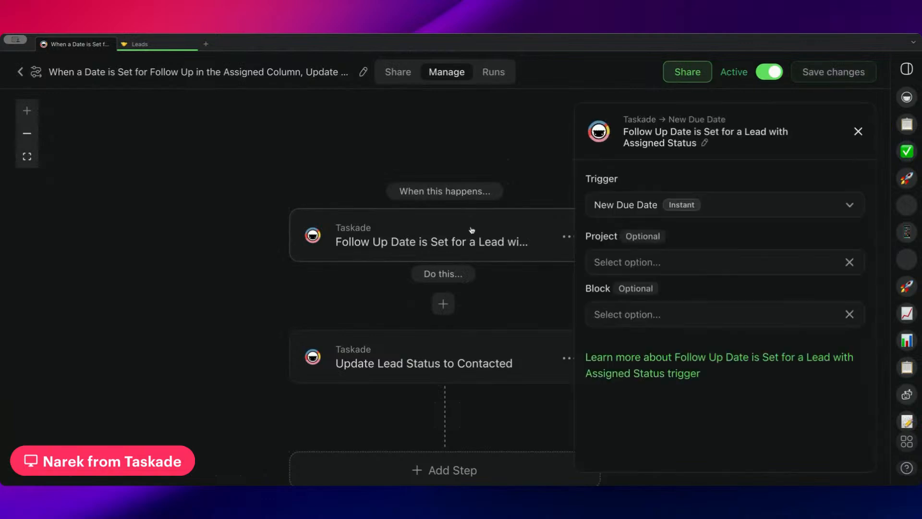
click(485, 362)
scroll(512, 293, down, 2)
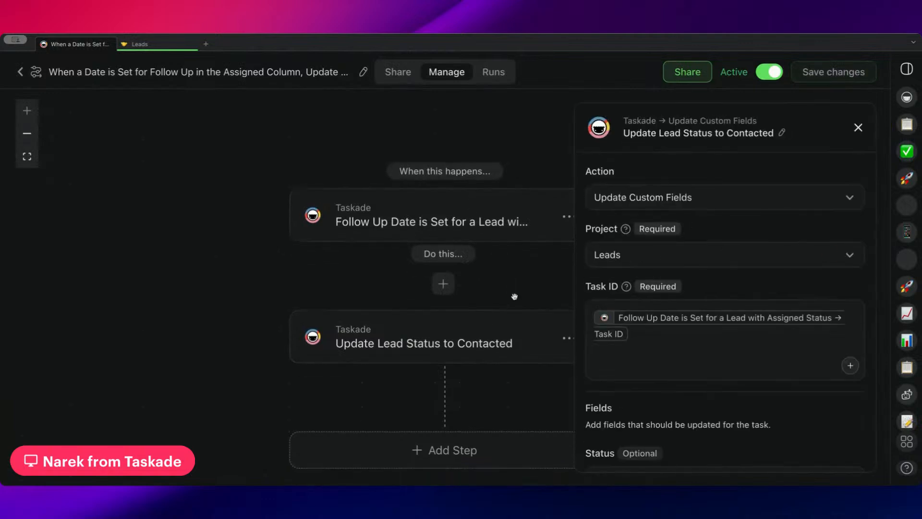
scroll(649, 305, down, 3)
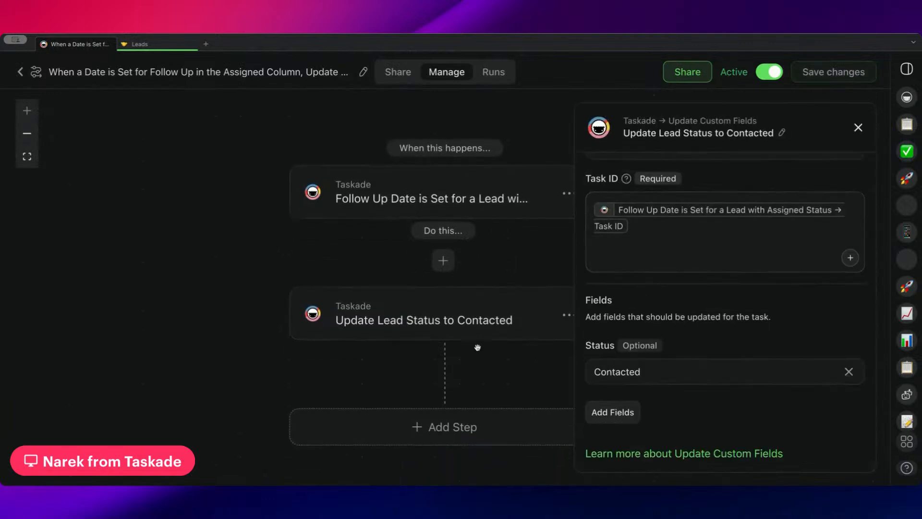
Go back to the Leads project and inspect the first Assigned lead's due date and status options.
click(152, 44)
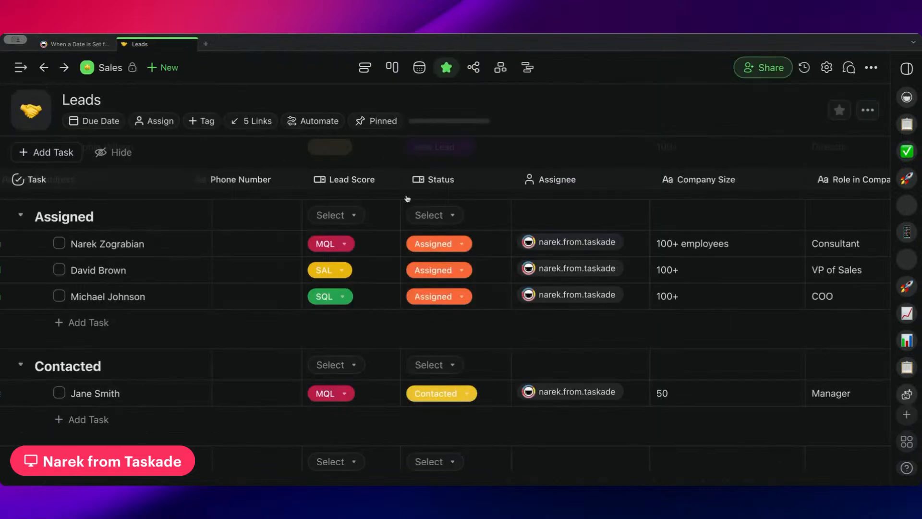
scroll(466, 247, right, 6)
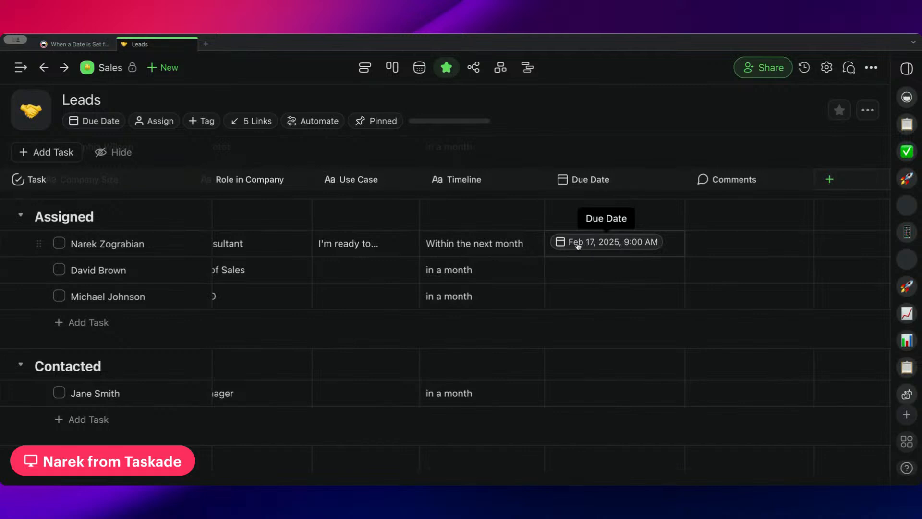
scroll(481, 245, left, 6)
click(414, 244)
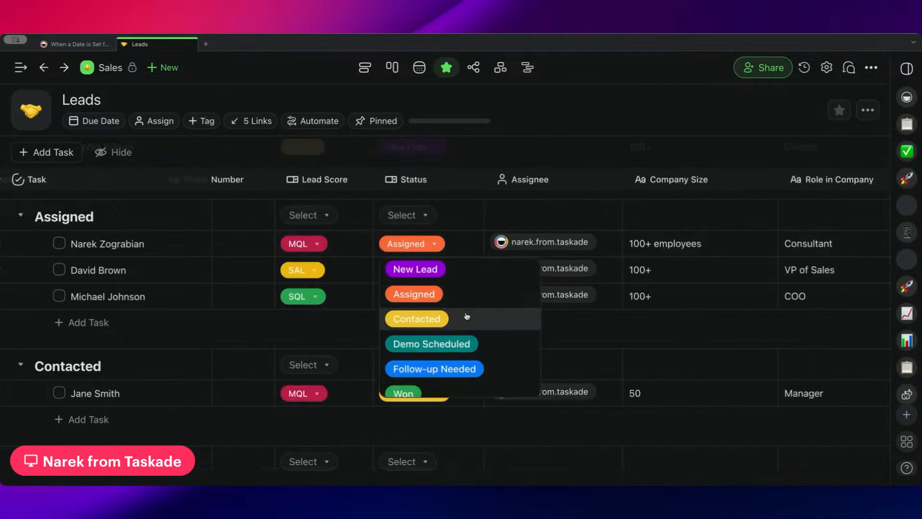
click(456, 253)
scroll(775, 257, right, 5)
click(817, 244)
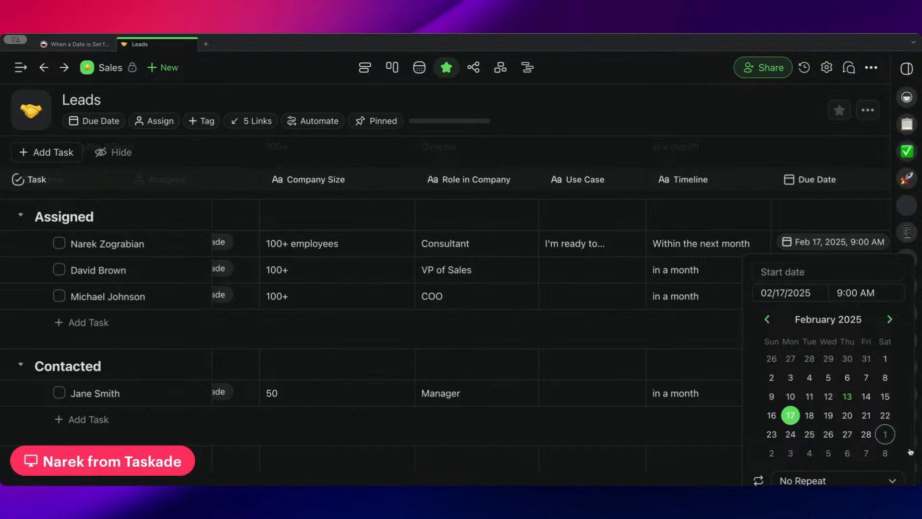
scroll(595, 234, right, 5)
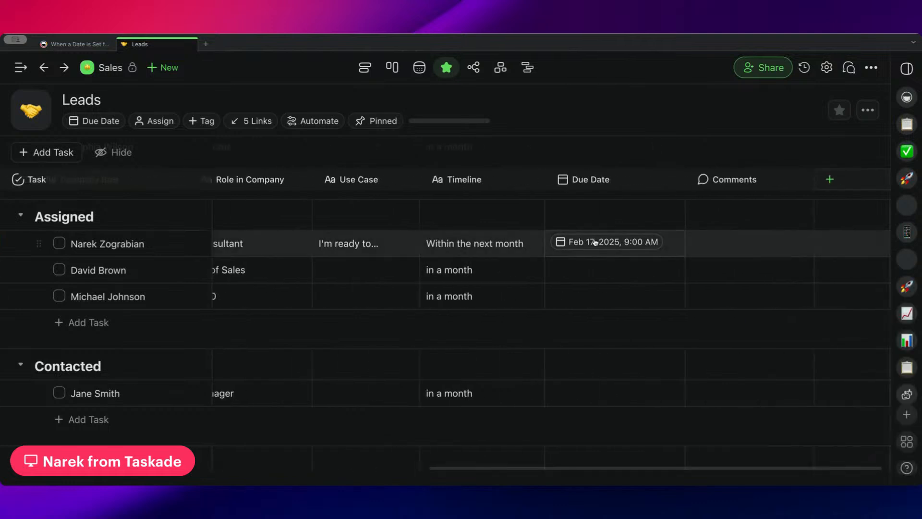
Remove the first Assigned lead's due date, set it again to February 14, 2025, and check the lead's status.
click(594, 240)
click(702, 362)
click(572, 244)
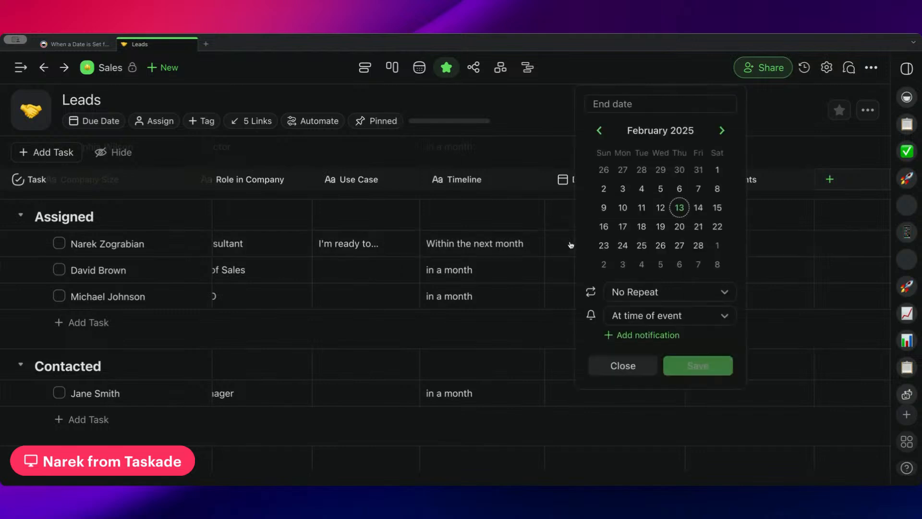
click(700, 215)
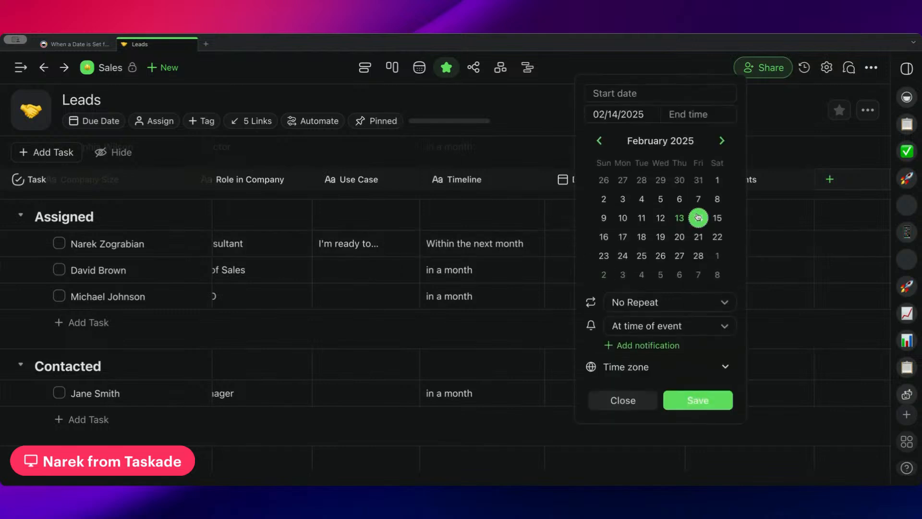
click(698, 389)
scroll(538, 297, left, 10)
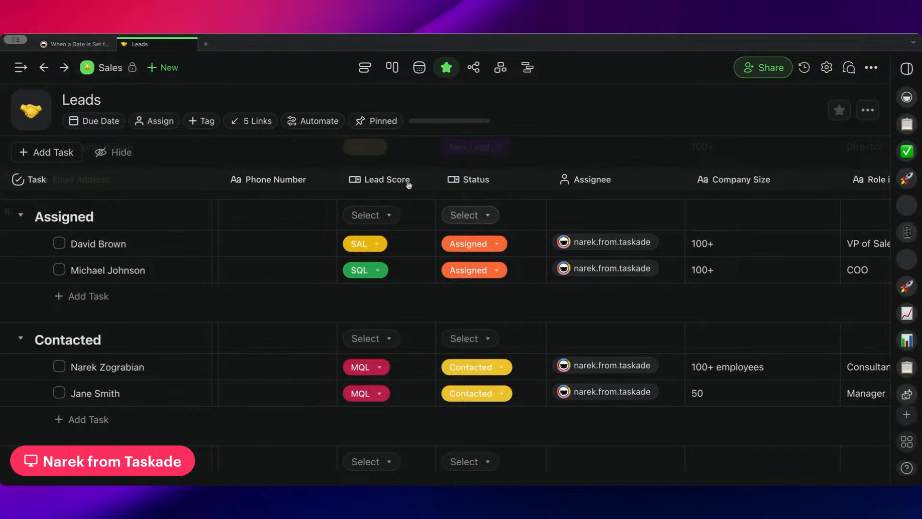
Change the due date of the first lead in the Contacted section to February 10, 2025 at 9:00 AM.
scroll(481, 288, down, 3)
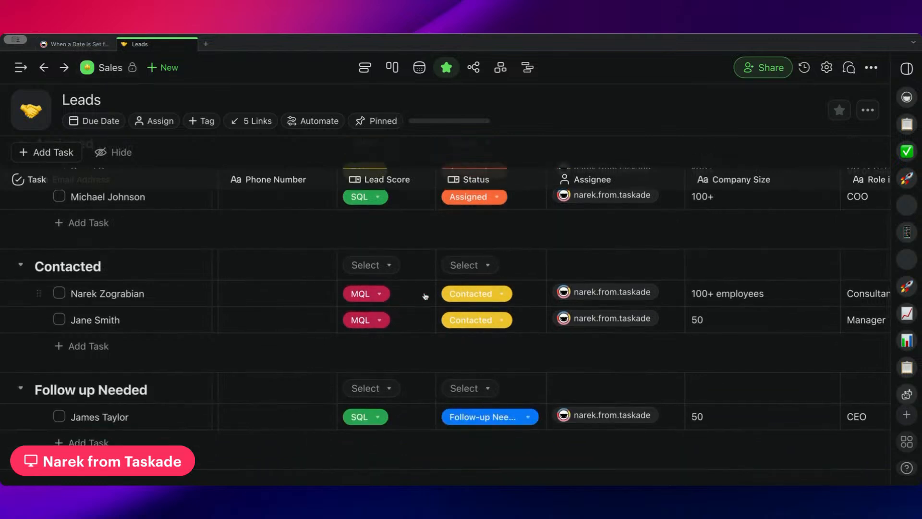
scroll(466, 298, right, 10)
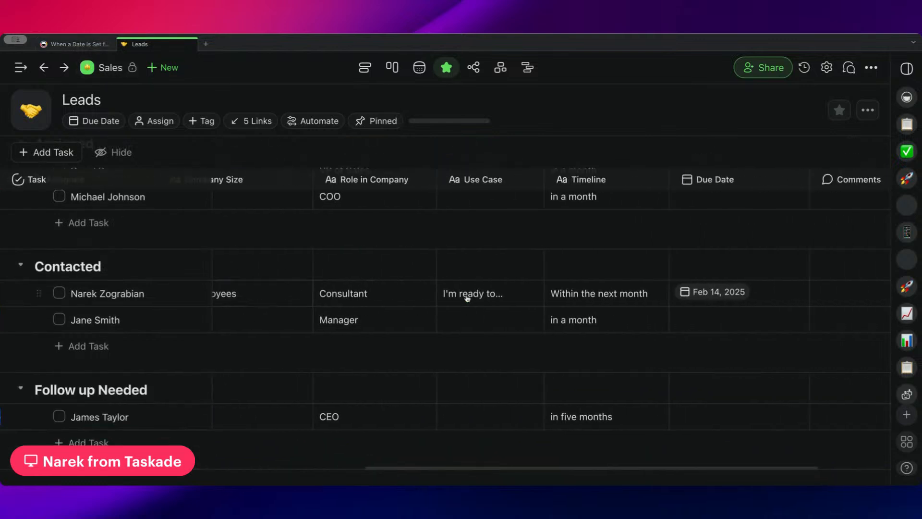
click(698, 298)
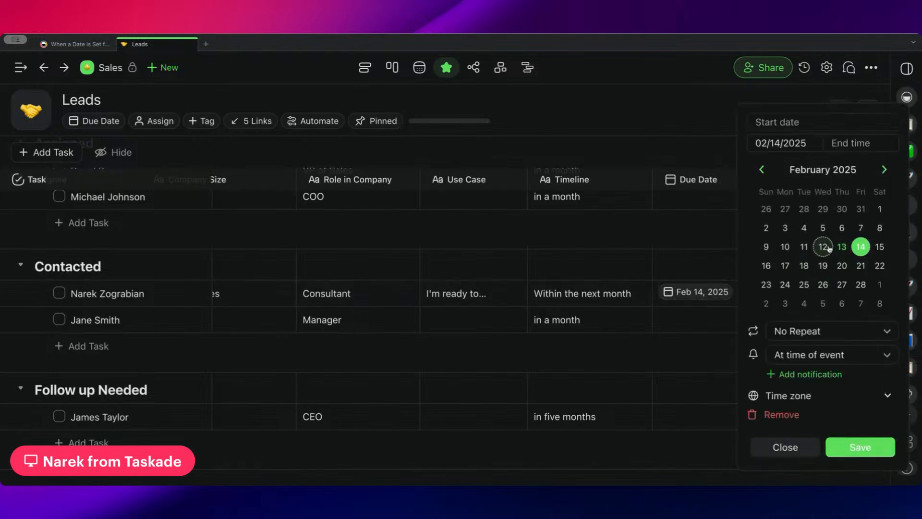
click(785, 247)
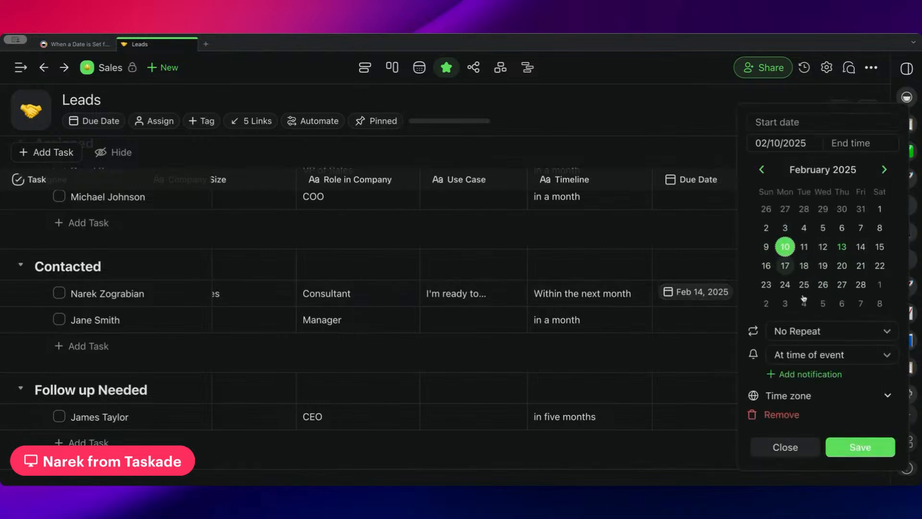
click(856, 143)
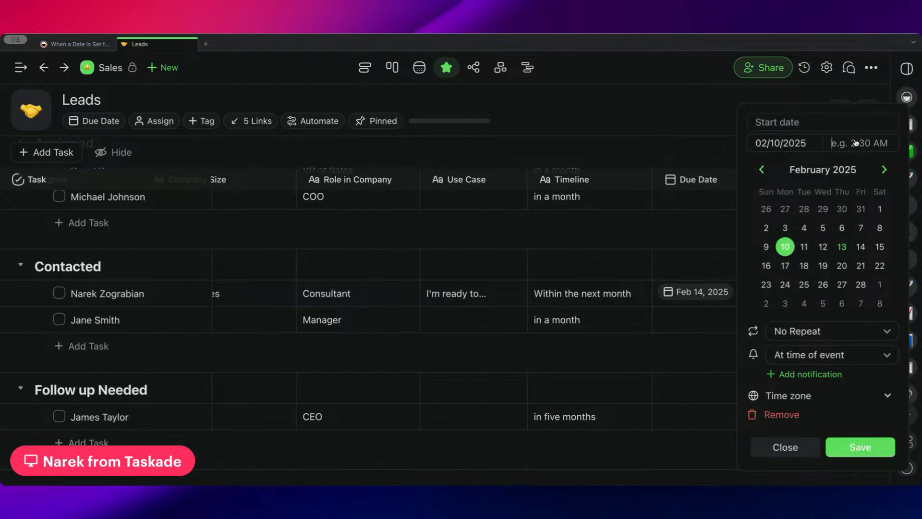
click(890, 439)
Change the status of the first lead in the Contacted section to Follow-up Needed.
scroll(625, 308, left, 10)
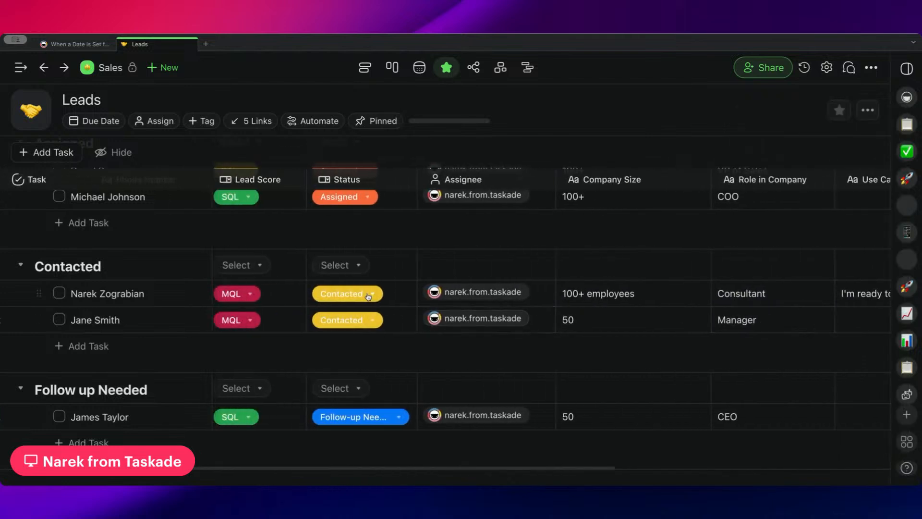
click(368, 296)
scroll(397, 359, down, 2)
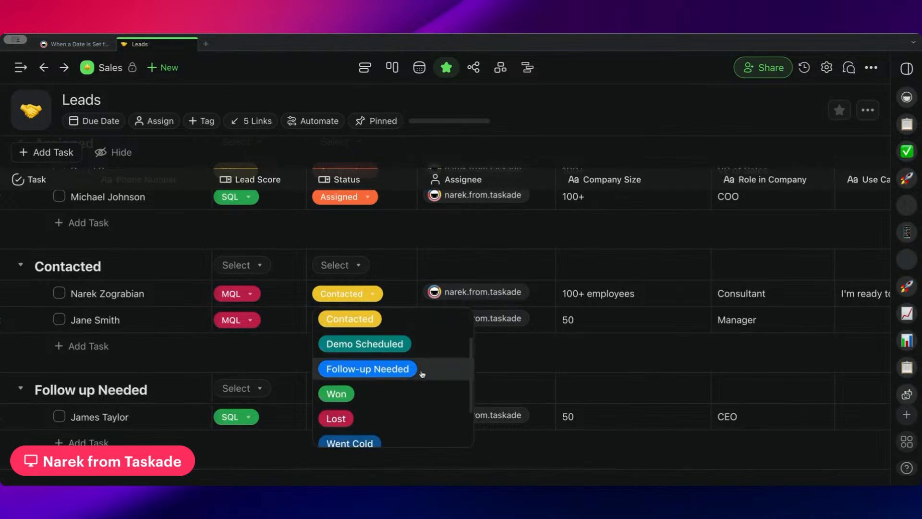
click(413, 369)
Review the Due Date column for the leads in the Contacted and Follow up Needed sections.
scroll(408, 323, down, 3)
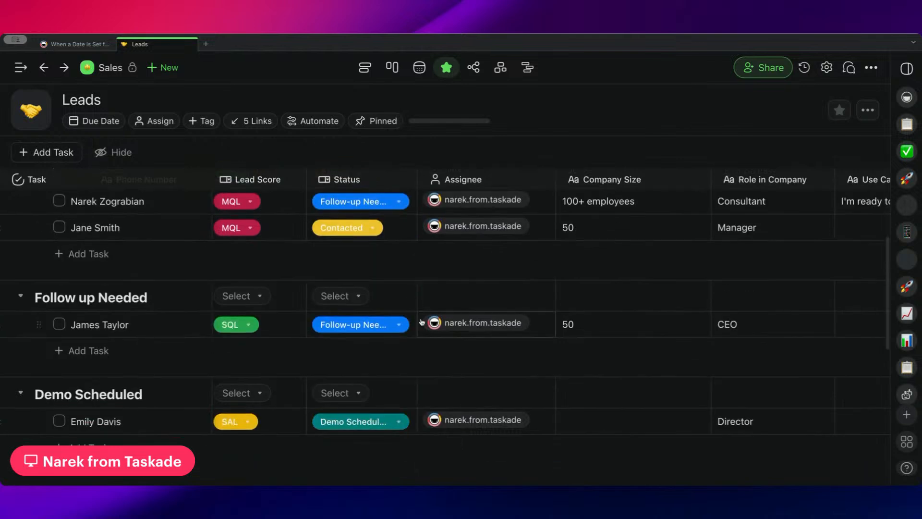
scroll(427, 320, right, 6)
scroll(433, 319, right, 3)
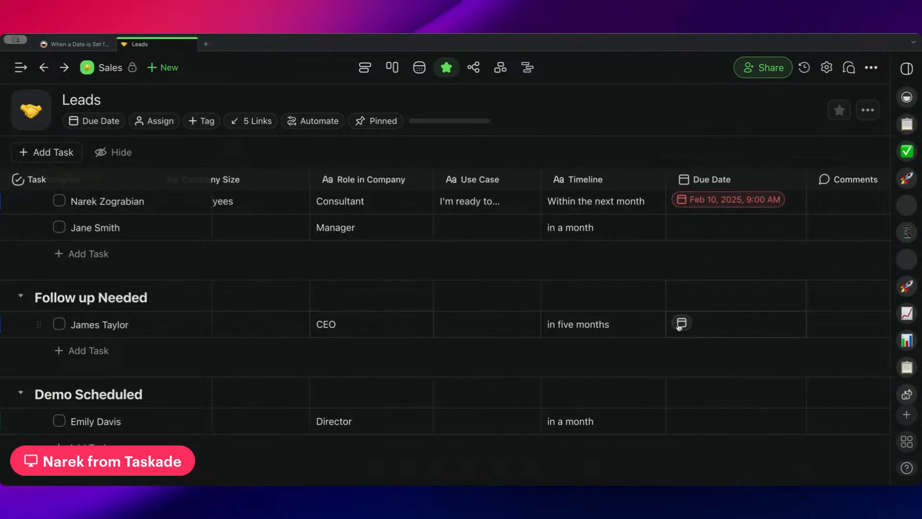
scroll(530, 324, left, 1)
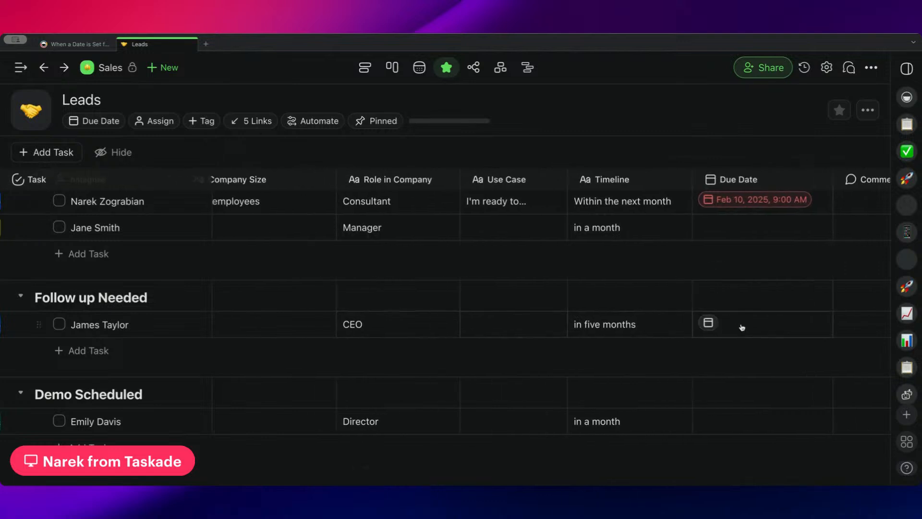
Set the due date of the CEO lead in the Follow up Needed section to February 10, 2025 at 9:00 AM, and check its status.
click(711, 323)
click(770, 288)
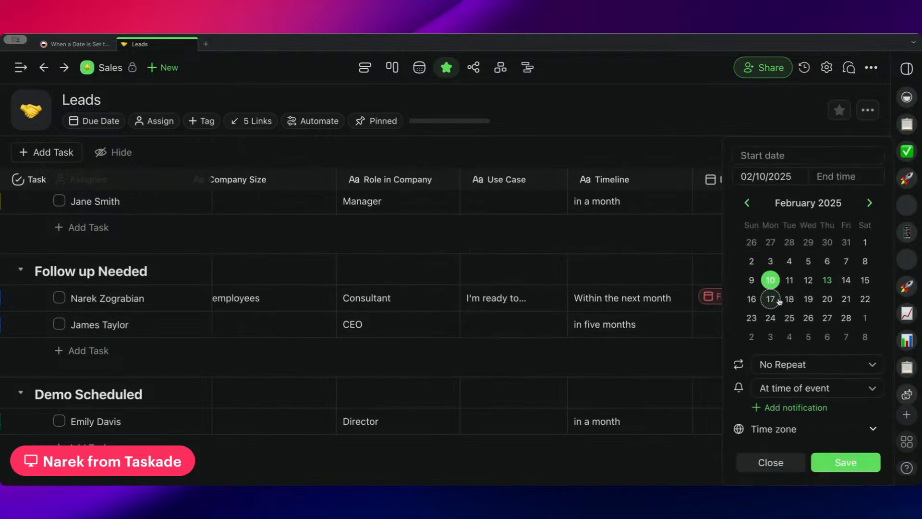
click(841, 183)
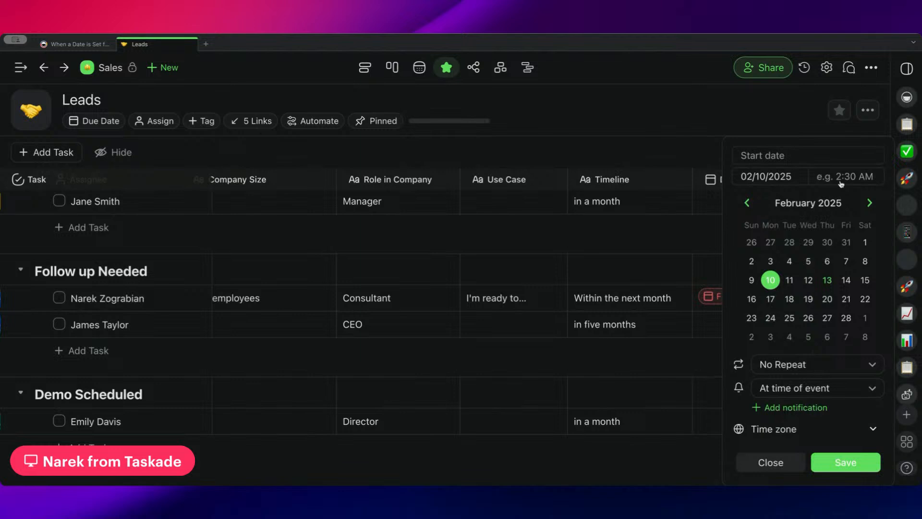
text(9:00 AM)
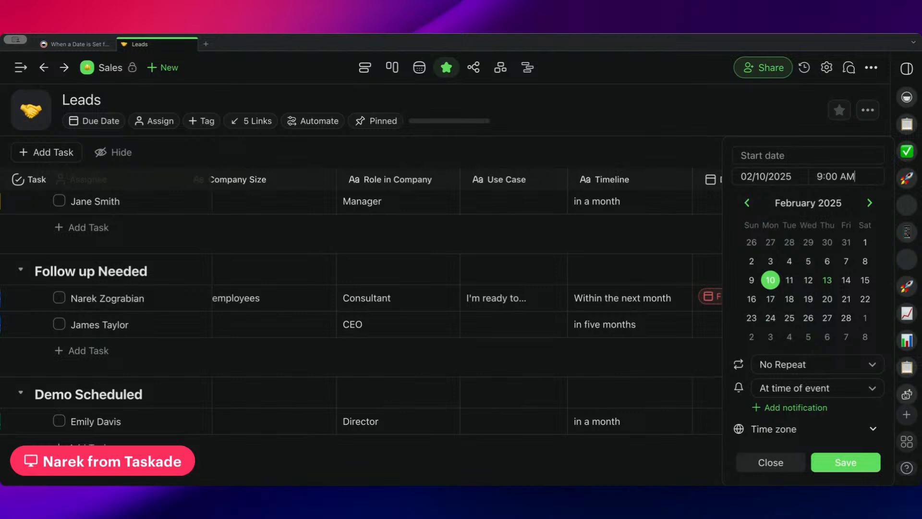
click(845, 463)
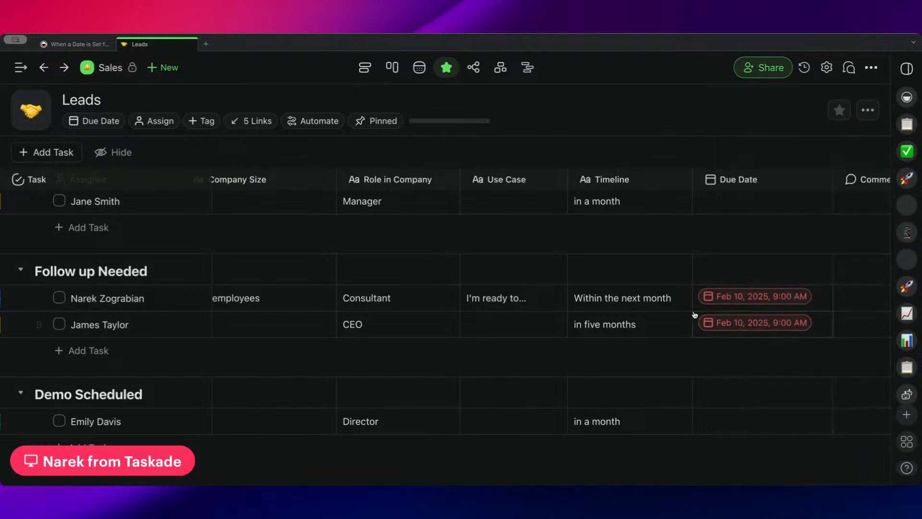
scroll(691, 315, left, 10)
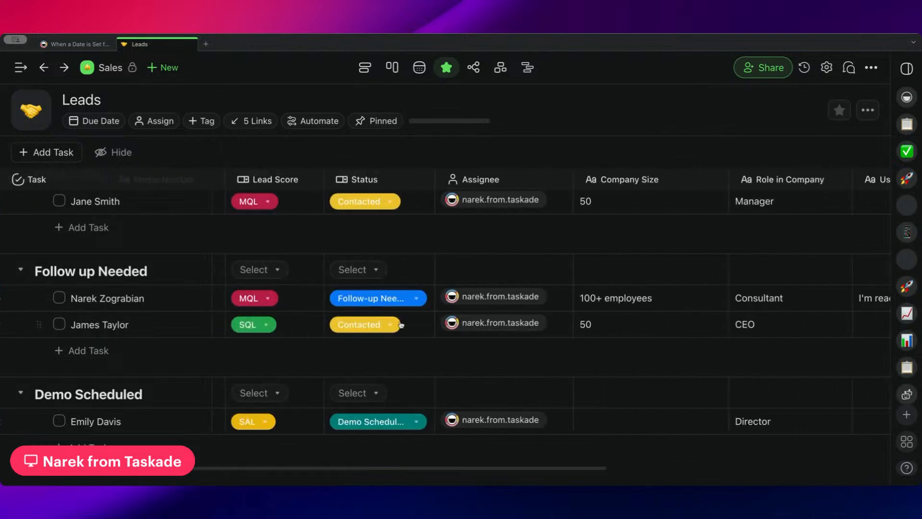
click(399, 326)
click(402, 328)
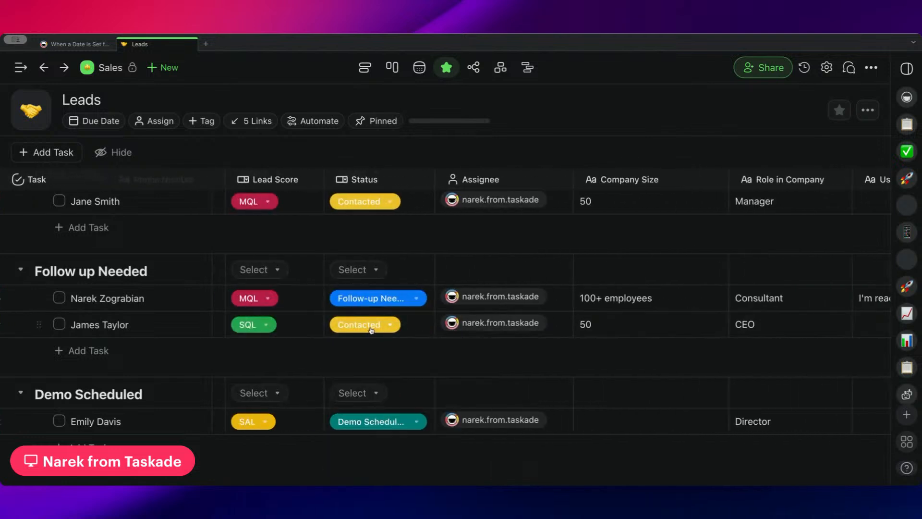
scroll(379, 307, up, 2)
scroll(393, 293, right, 6)
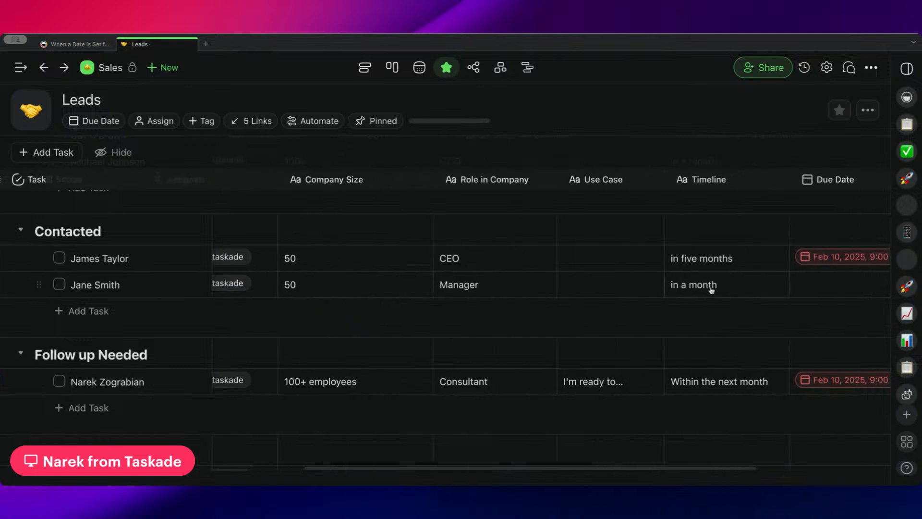
scroll(712, 290, right, 3)
click(674, 257)
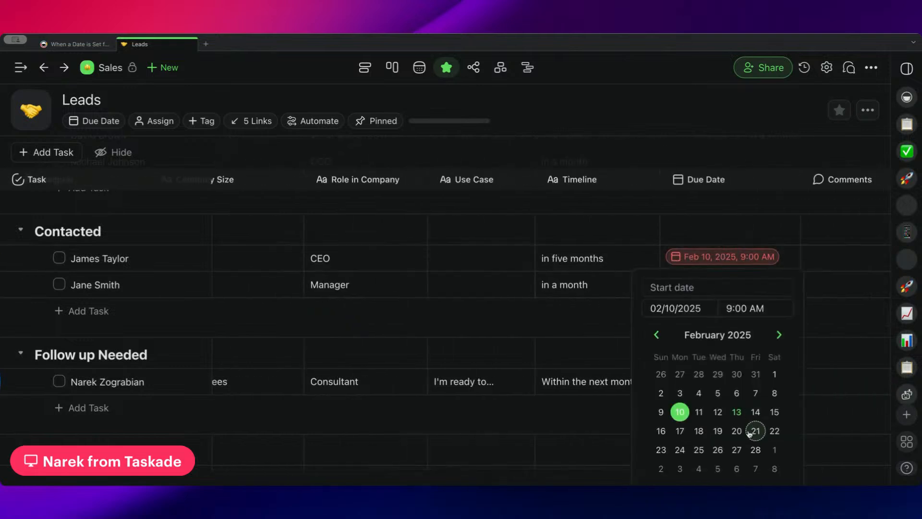
click(699, 430)
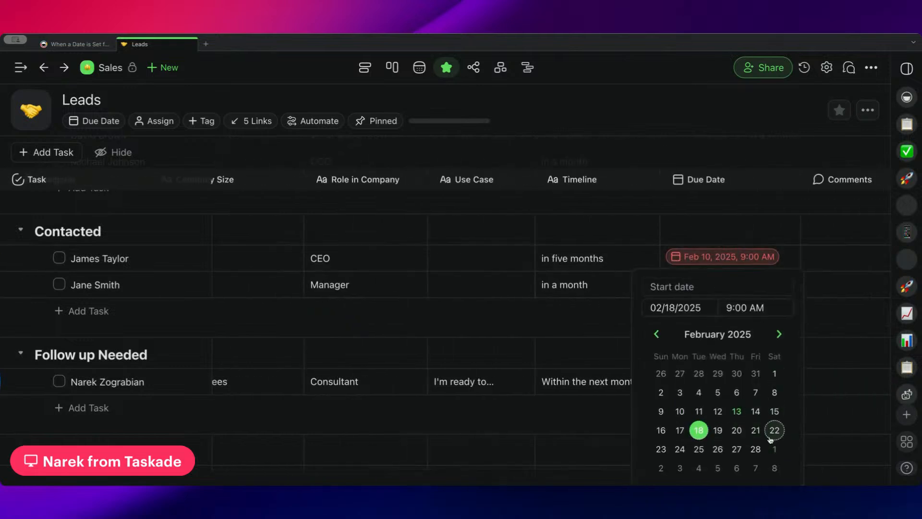
click(755, 261)
click(728, 260)
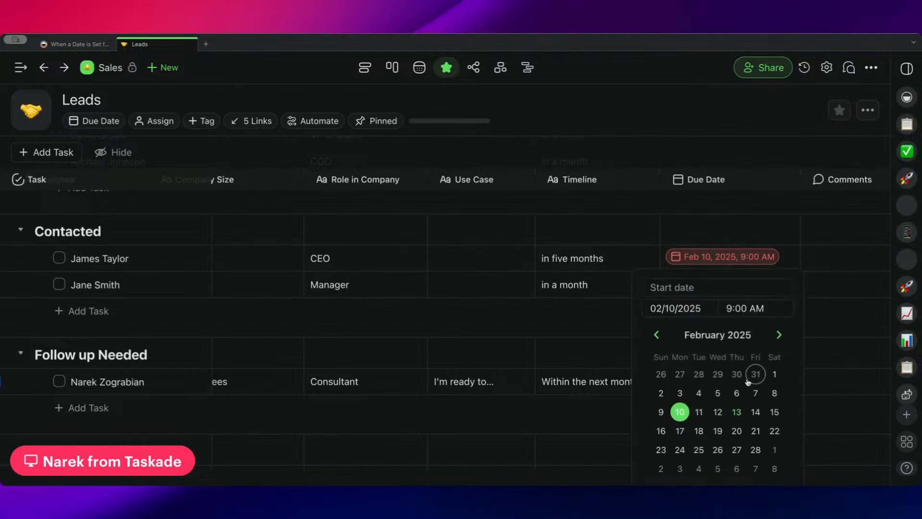
click(821, 353)
scroll(756, 275, down, 6)
scroll(756, 279, up, 3)
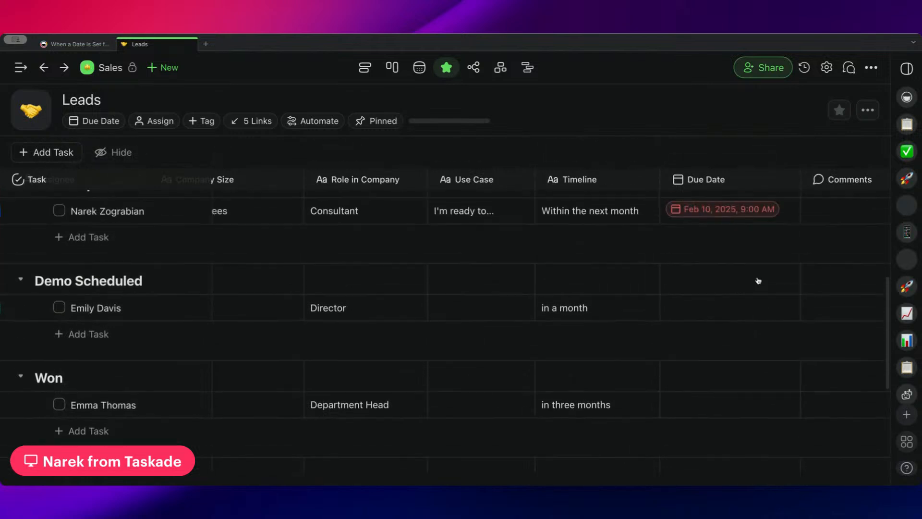
click(754, 259)
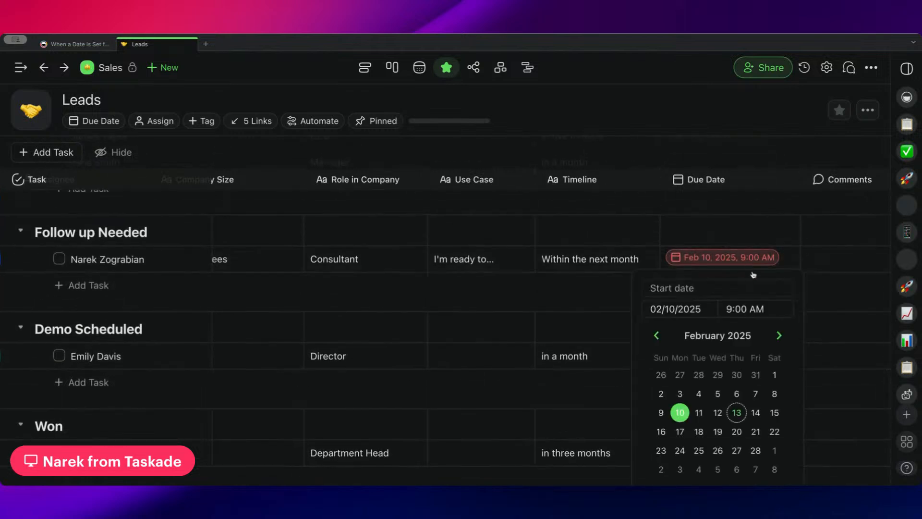
click(775, 240)
scroll(781, 275, down, 1)
click(762, 207)
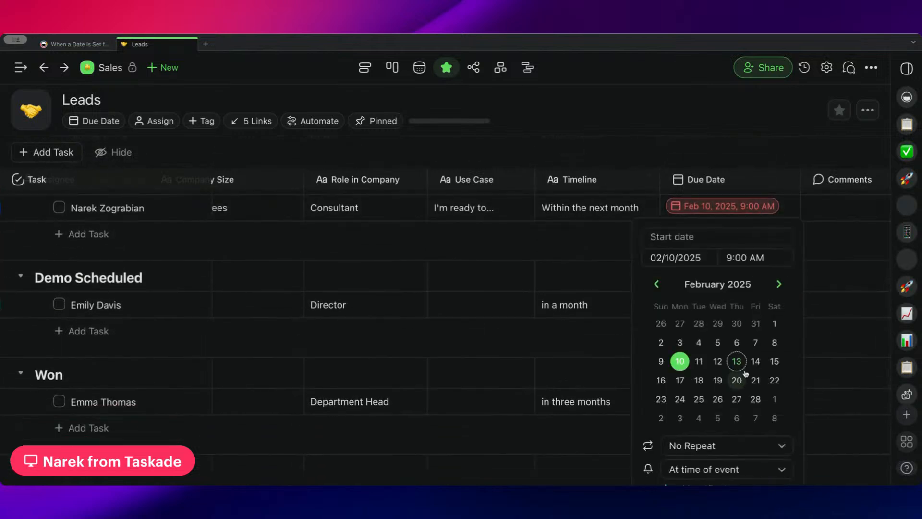
click(467, 292)
Change the due date of the lead in the Follow up Needed section to February 17, 2025.
key(super+minus)
key(super+minus)
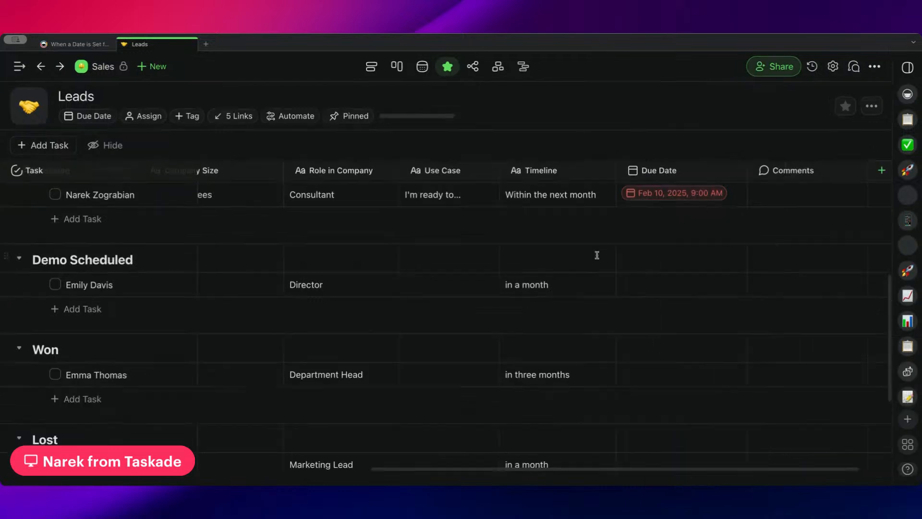
click(626, 183)
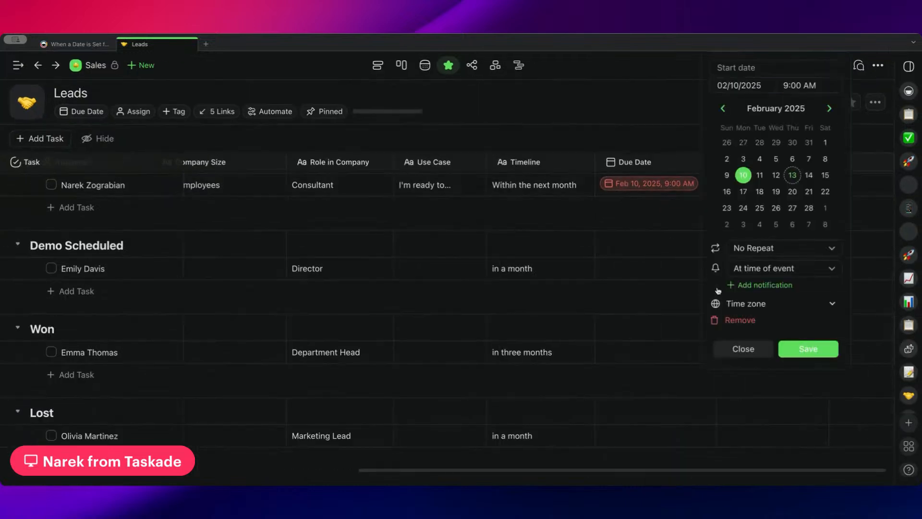
click(743, 191)
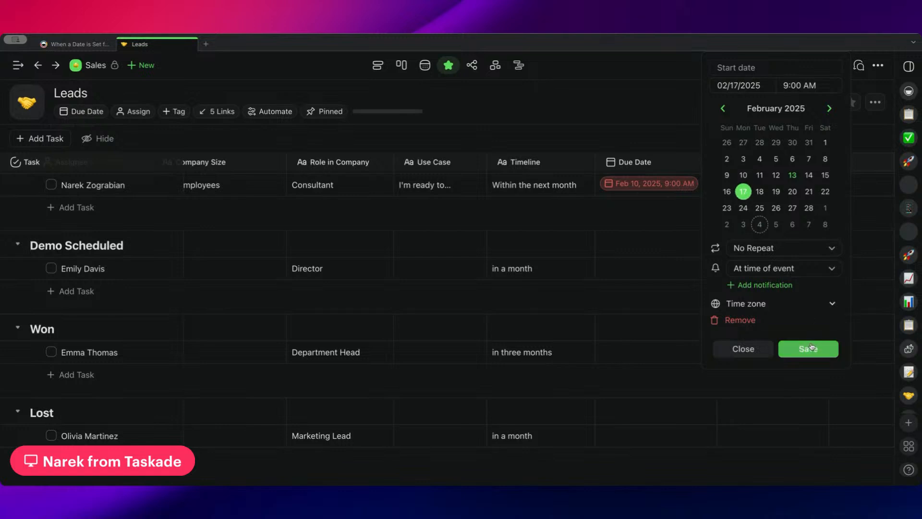
click(809, 349)
Change the status of the lead in the Follow up Needed section to Contacted.
scroll(561, 205, left, 10)
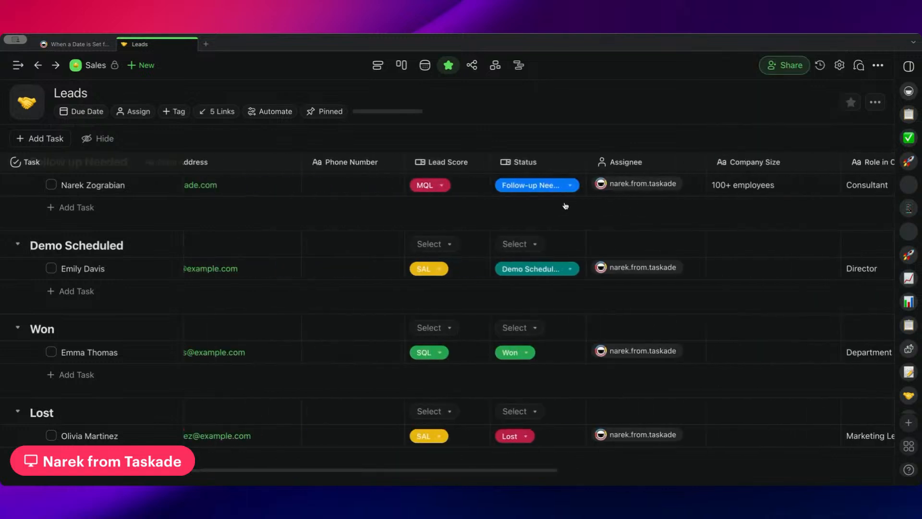
click(593, 191)
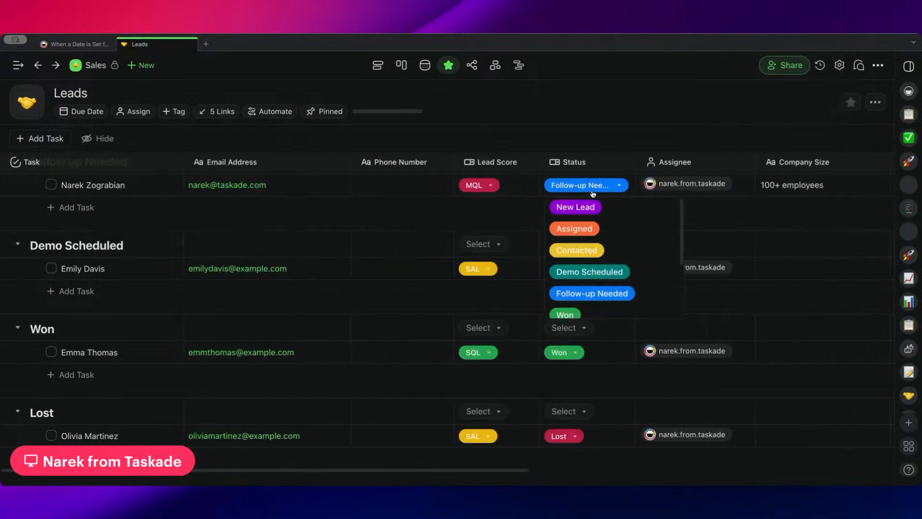
click(609, 250)
scroll(532, 227, up, 5)
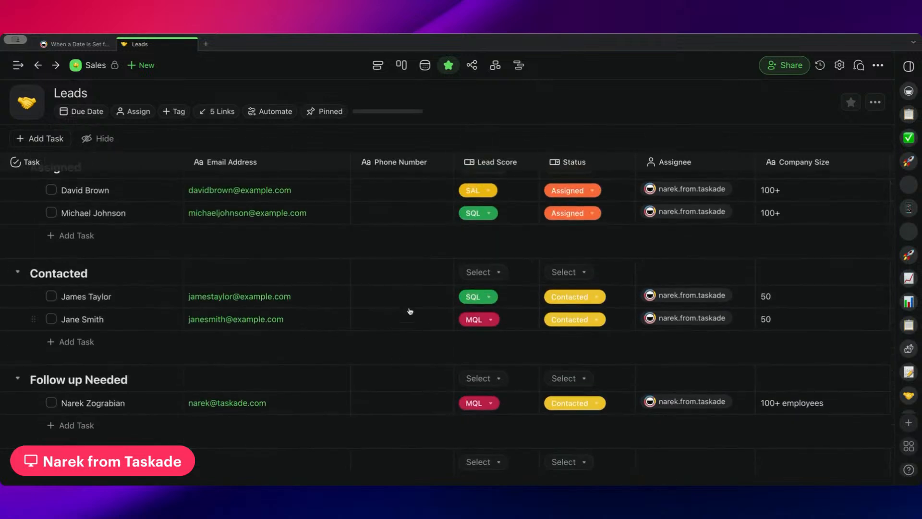
scroll(625, 313, right, 10)
click(735, 296)
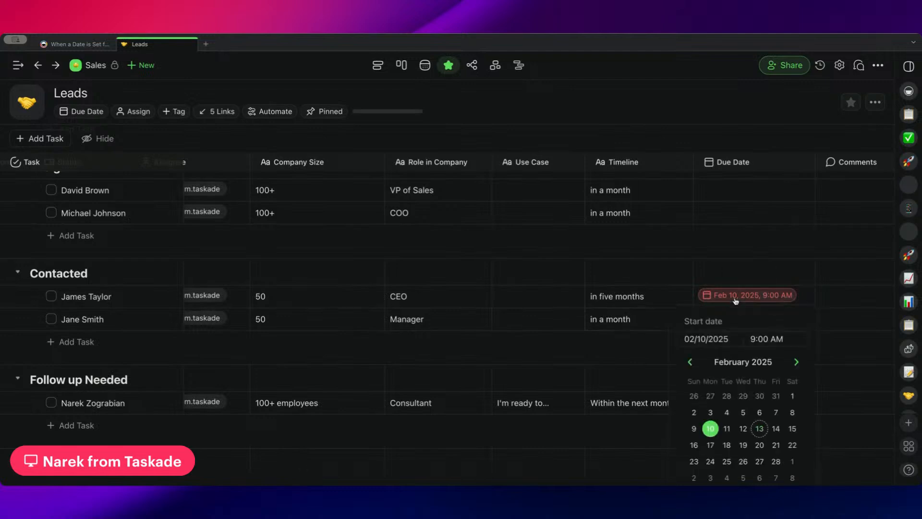
click(752, 277)
scroll(756, 342, down, 2)
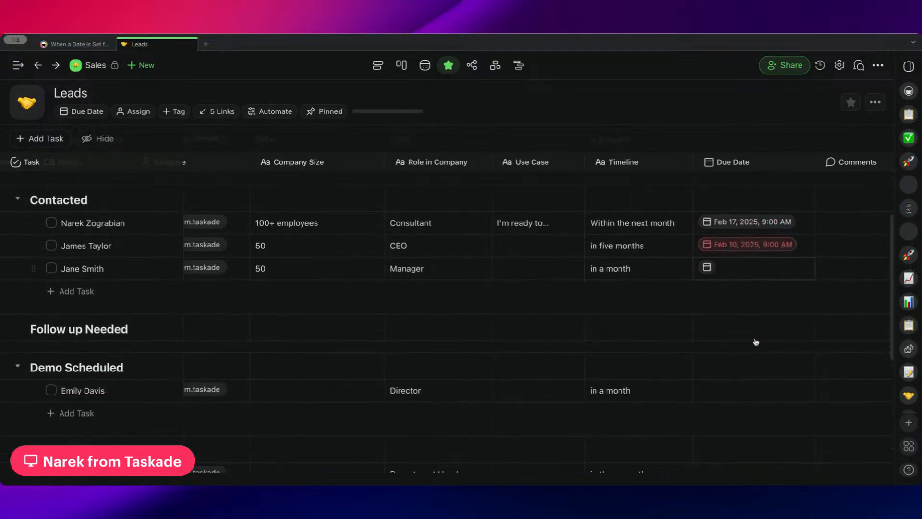
click(750, 244)
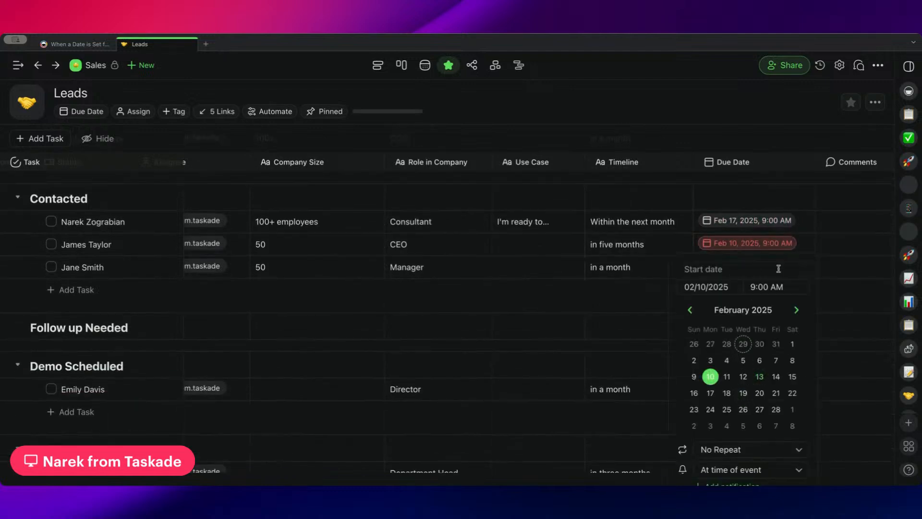
click(826, 241)
Remove the due date of the second lead in the Contacted section, and set it again to February 19, 2025 at 9:00 AM.
scroll(783, 218, down, 2)
click(784, 206)
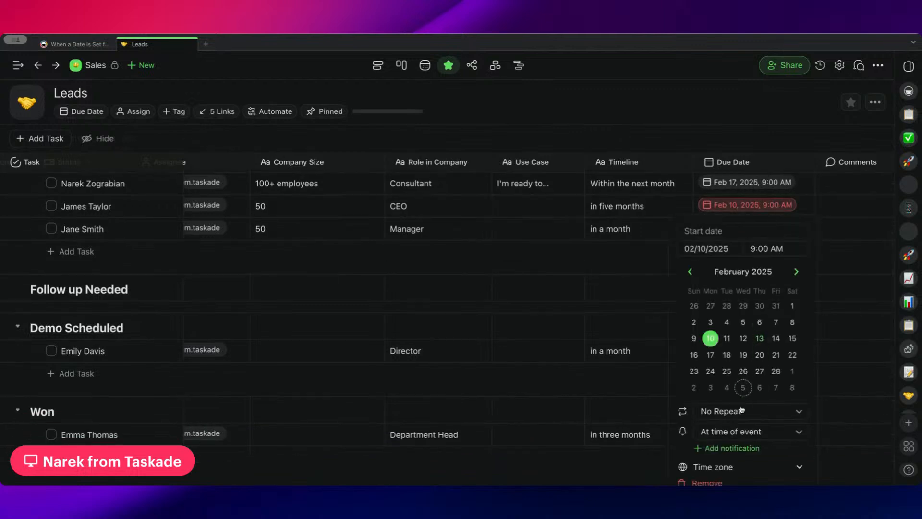
click(727, 371)
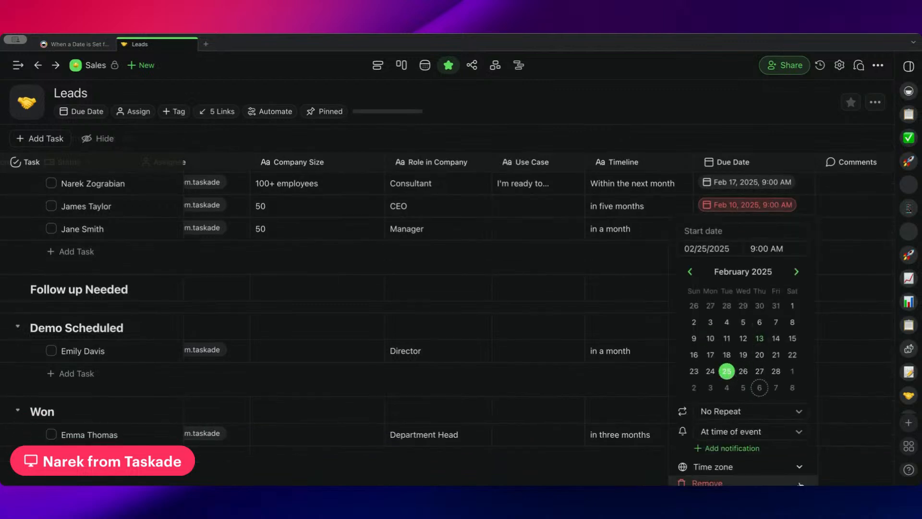
click(706, 483)
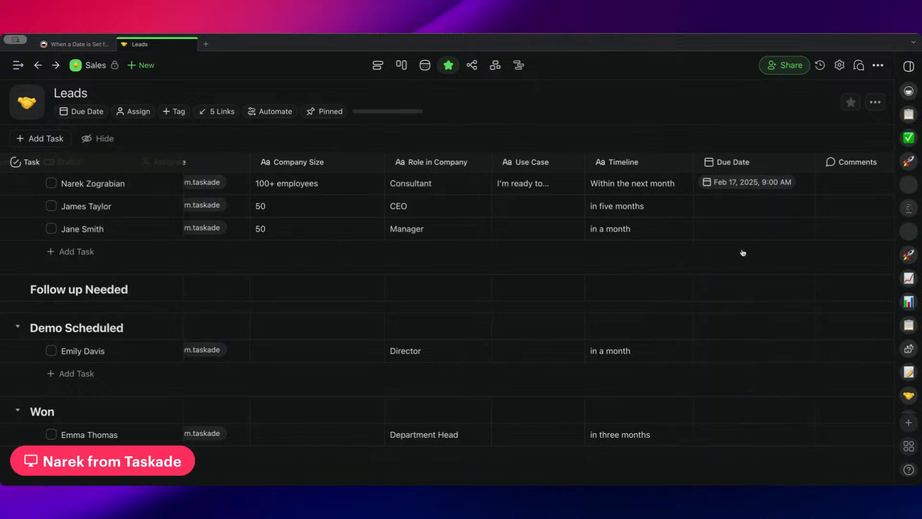
click(719, 209)
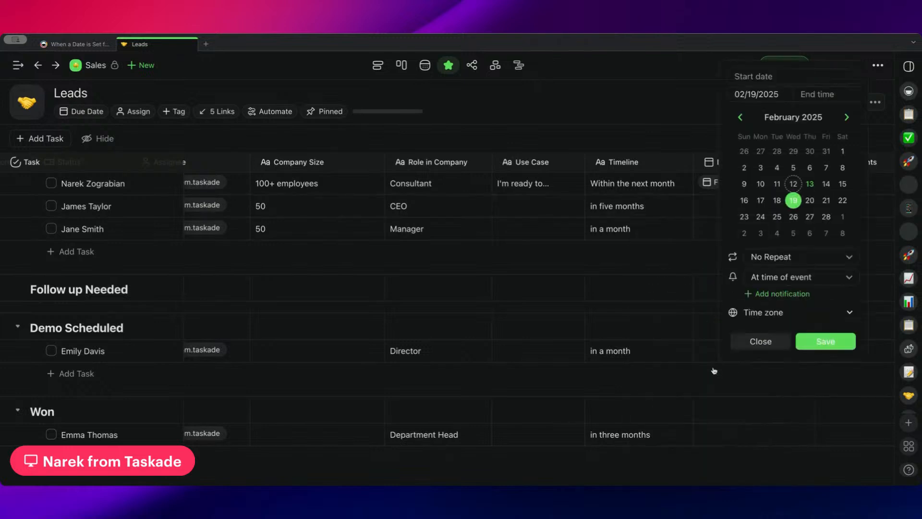
click(833, 101)
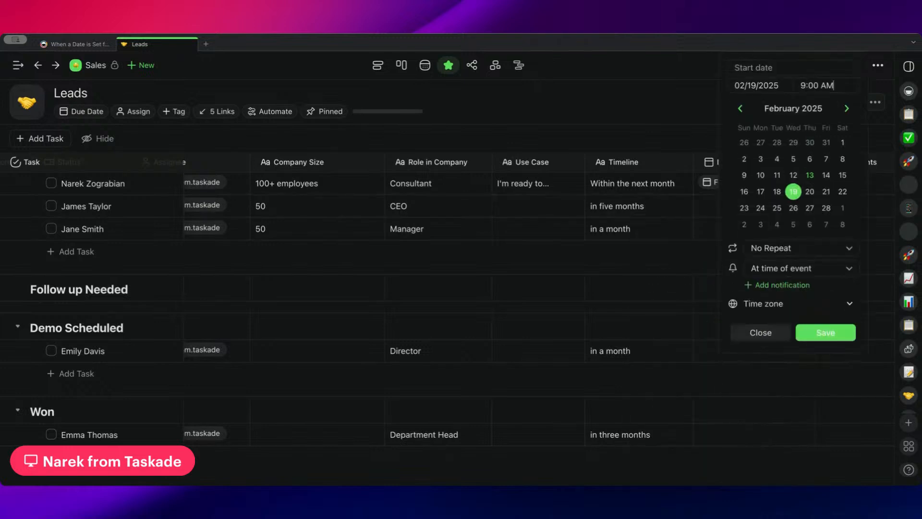
click(817, 333)
Review the lead scores and statuses of the leads across the Contacted, Follow up Needed, Demo Scheduled, Won and Lost sections.
scroll(547, 266, left, 10)
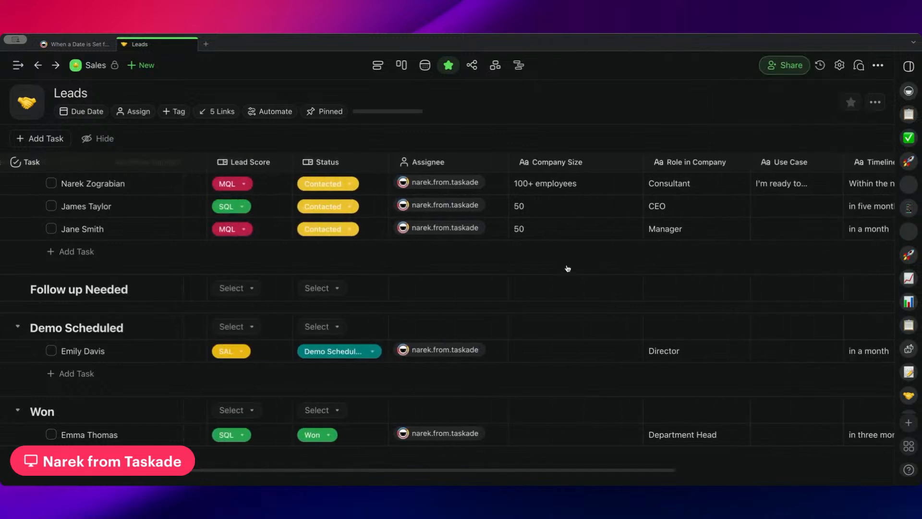
scroll(416, 210, up, 2)
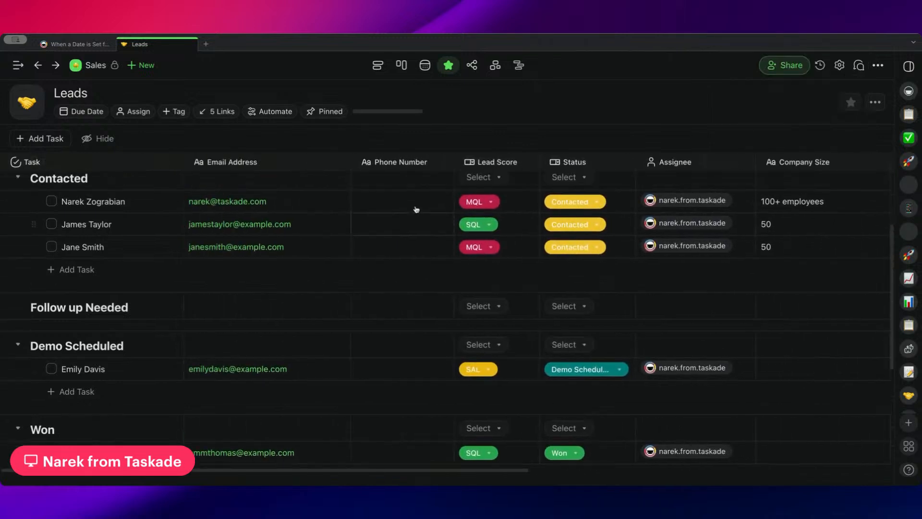
scroll(590, 270, right, 10)
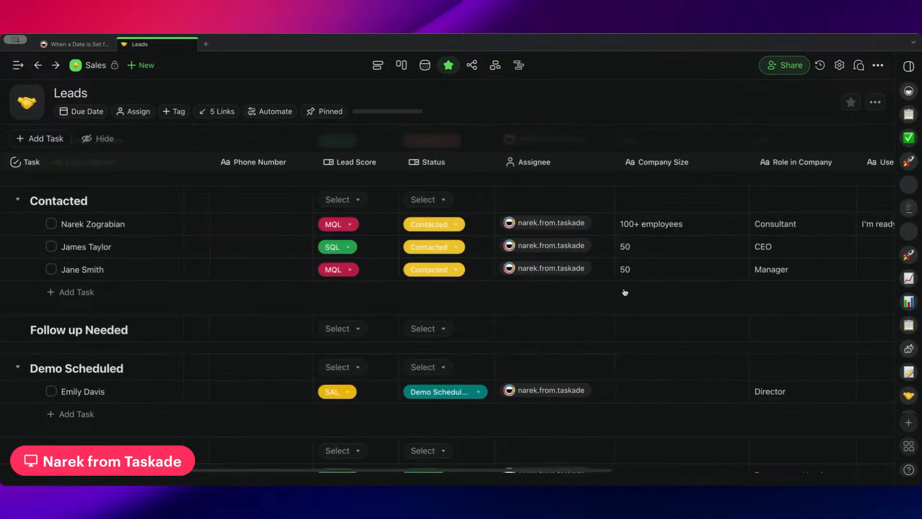
scroll(315, 283, left, 10)
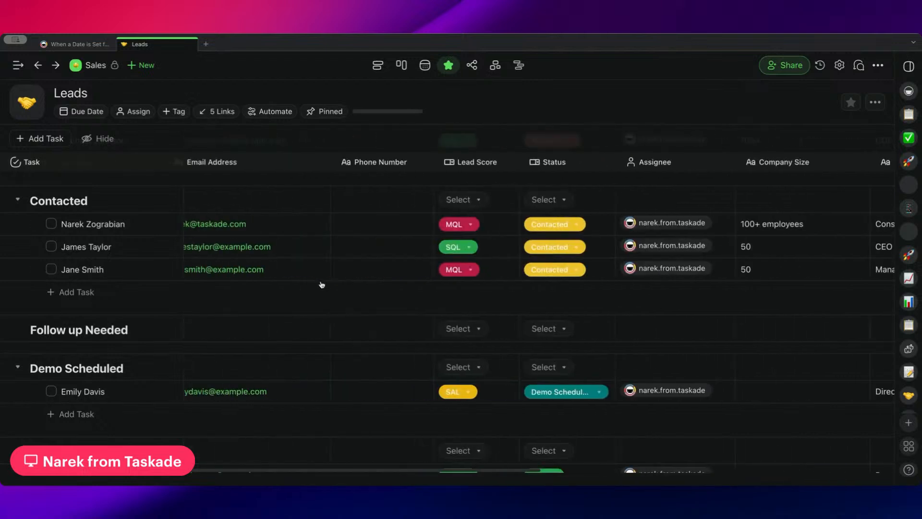
scroll(564, 344, down, 7)
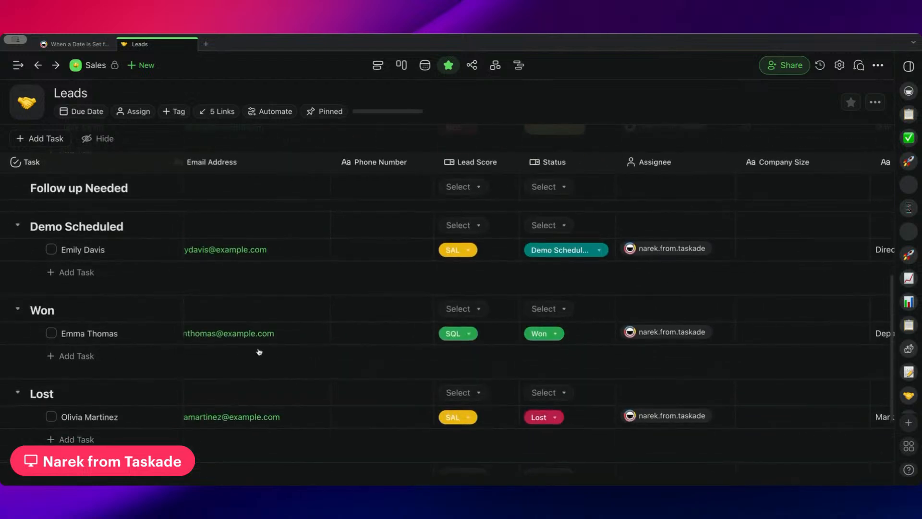
scroll(320, 352, up, 5)
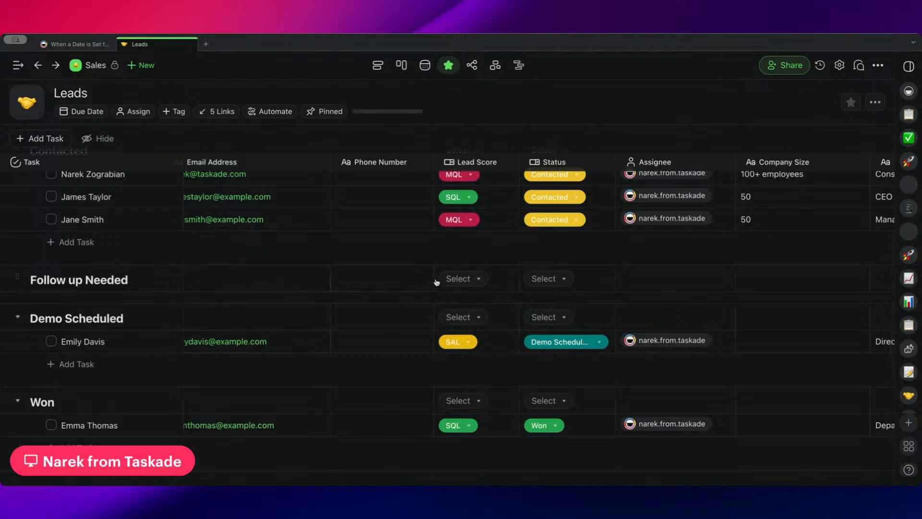
scroll(436, 283, up, 3)
scroll(432, 289, down, 4)
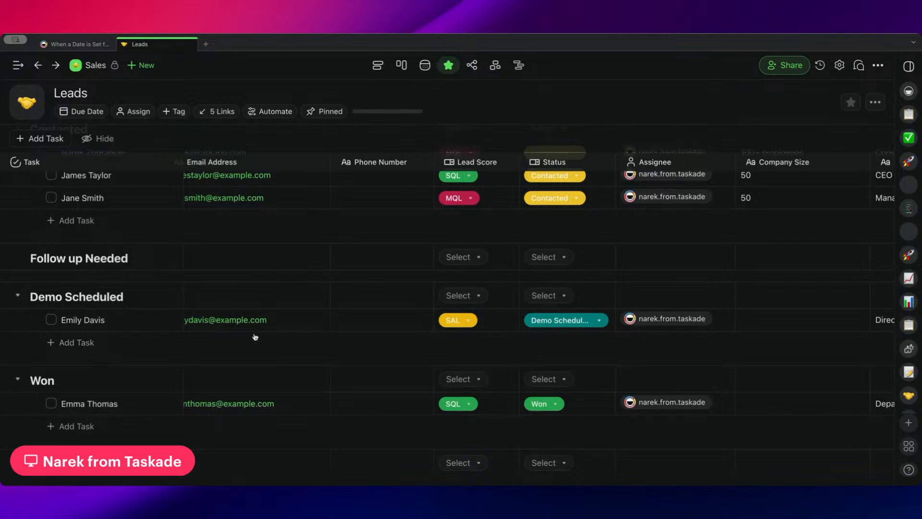
scroll(246, 322, left, 2)
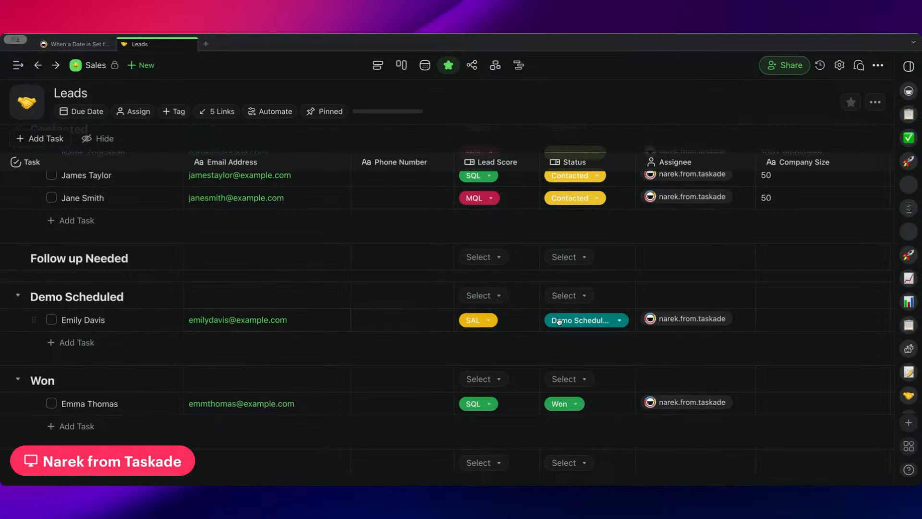
Examine the status options of the lead in the Demo Scheduled section and the lead details across the Contacted to Lost sections.
click(604, 325)
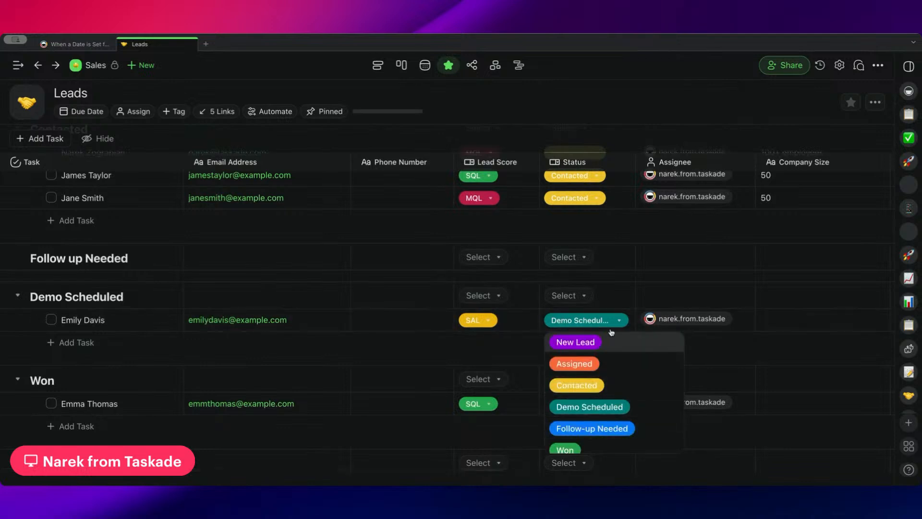
click(611, 325)
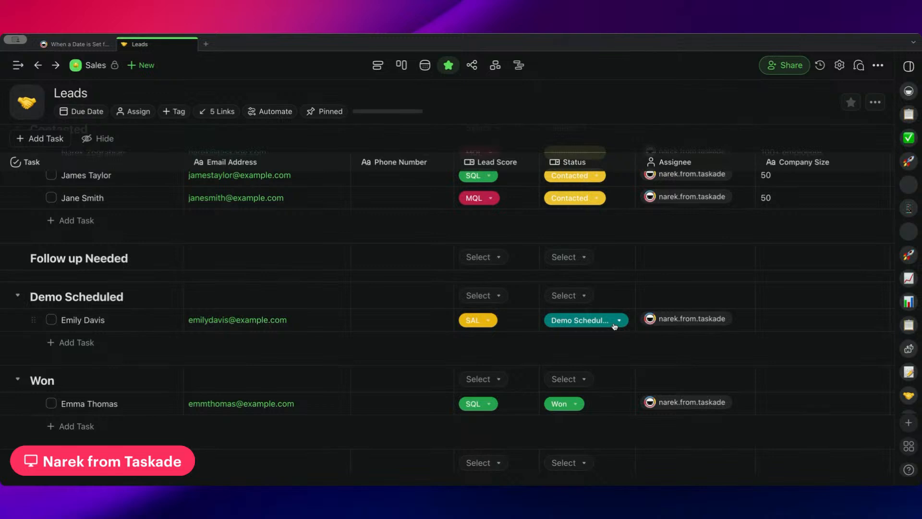
scroll(615, 326, right, 10)
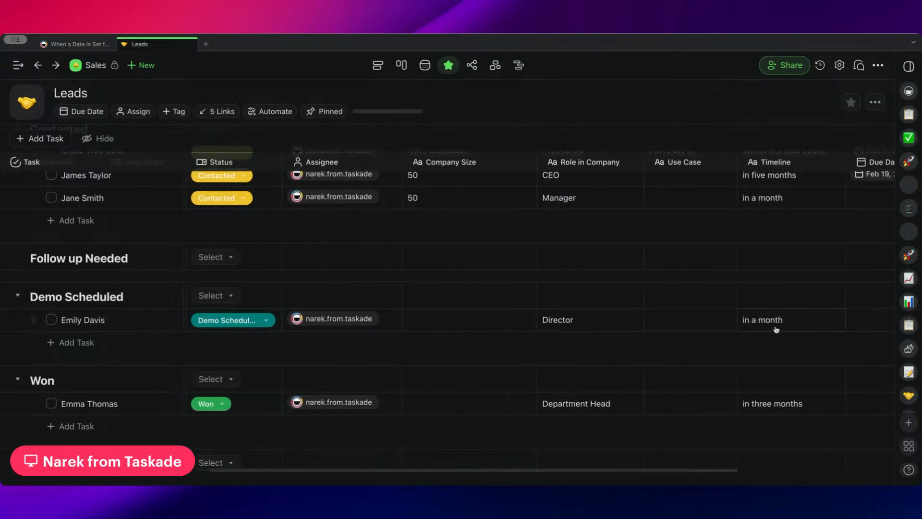
scroll(593, 324, left, 10)
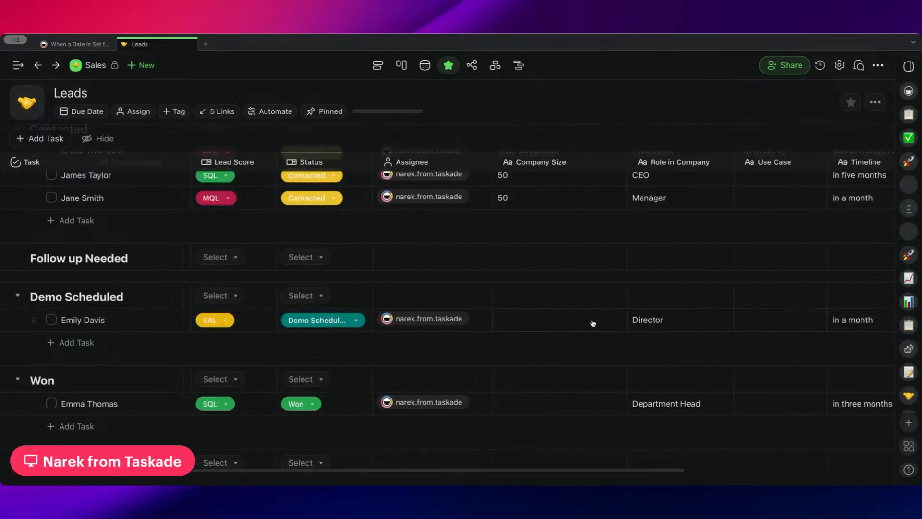
scroll(417, 317, up, 3)
scroll(417, 316, down, 1)
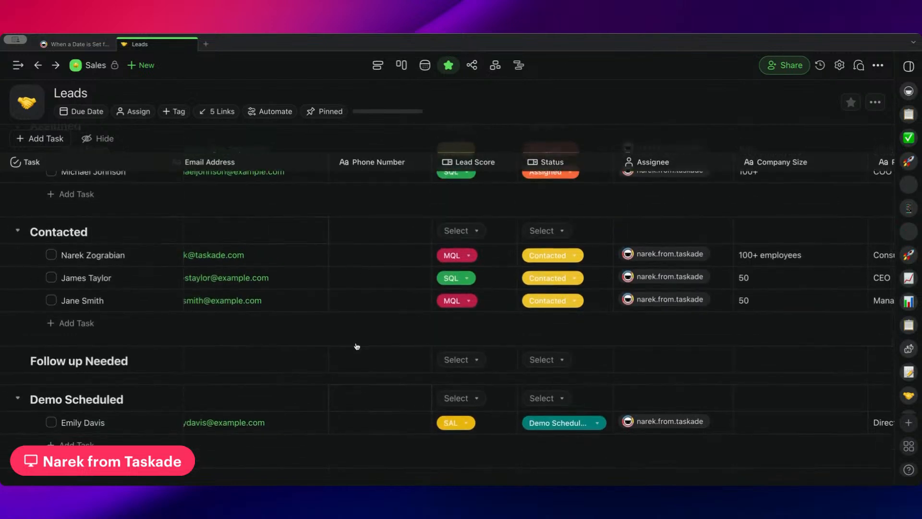
scroll(357, 346, down, 2)
scroll(445, 309, right, 5)
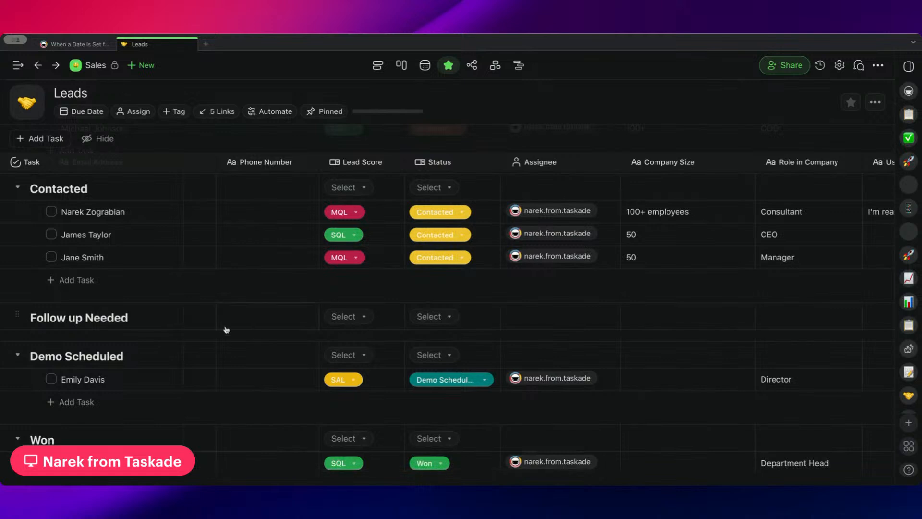
scroll(463, 286, down, 5)
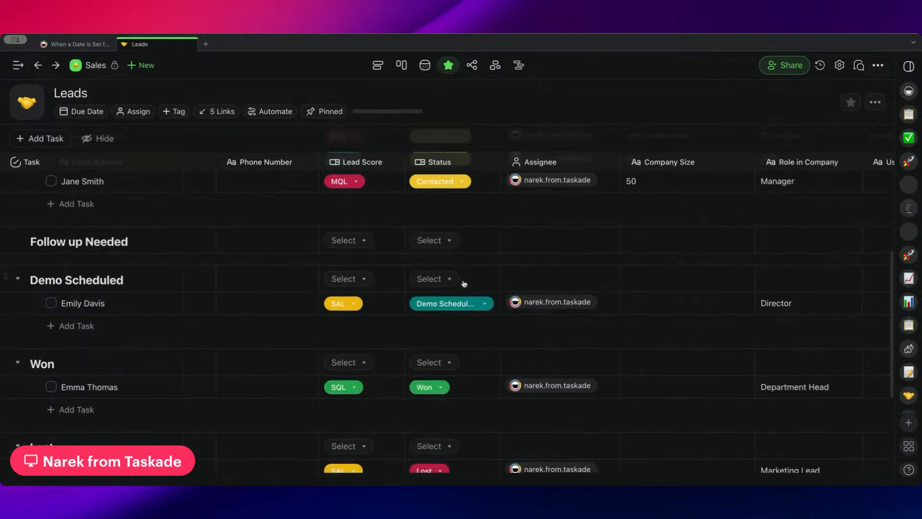
scroll(379, 270, left, 3)
scroll(388, 269, up, 4)
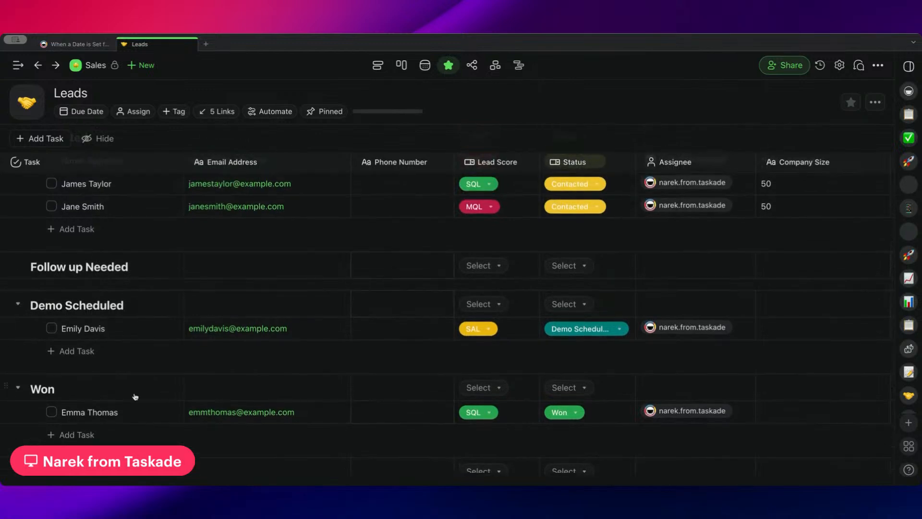
scroll(54, 330, up, 2)
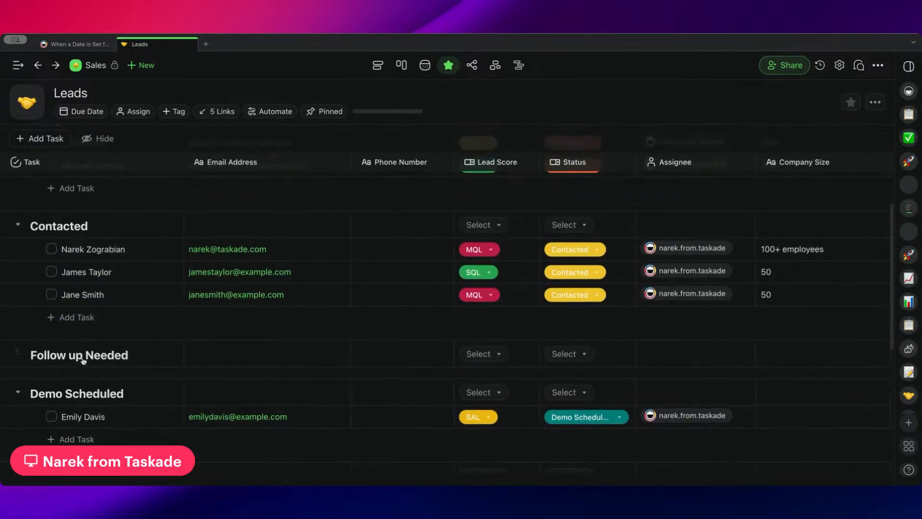
Change the status of the first lead in the Contacted section to Follow-up Needed and remove its due date.
click(569, 254)
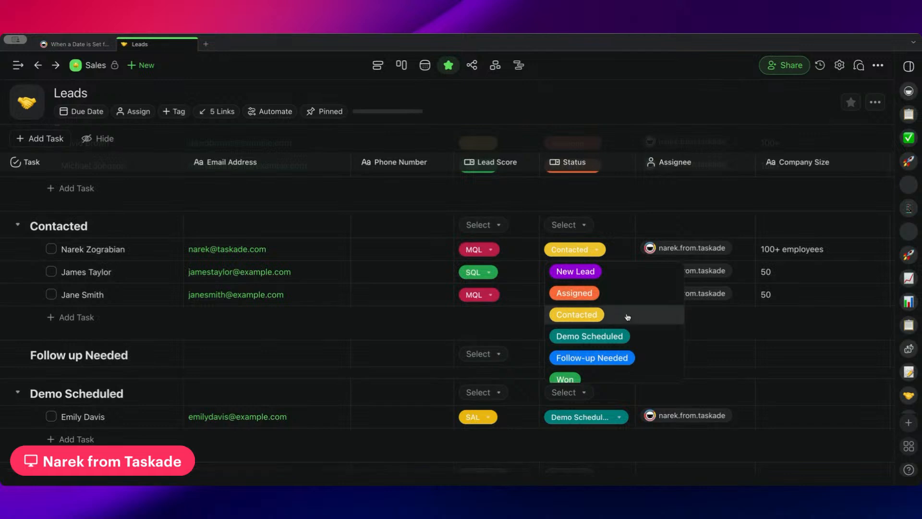
scroll(625, 320, down, 1)
click(648, 308)
scroll(649, 311, right, 10)
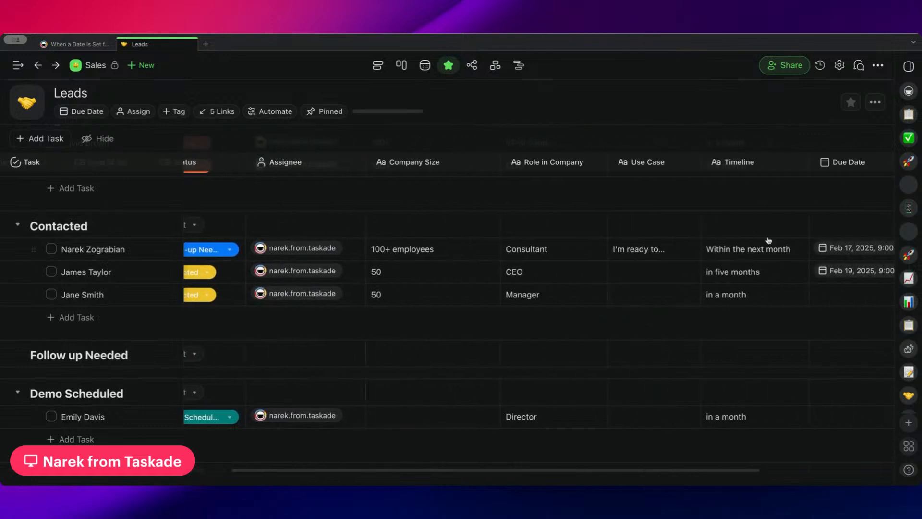
click(745, 251)
click(810, 353)
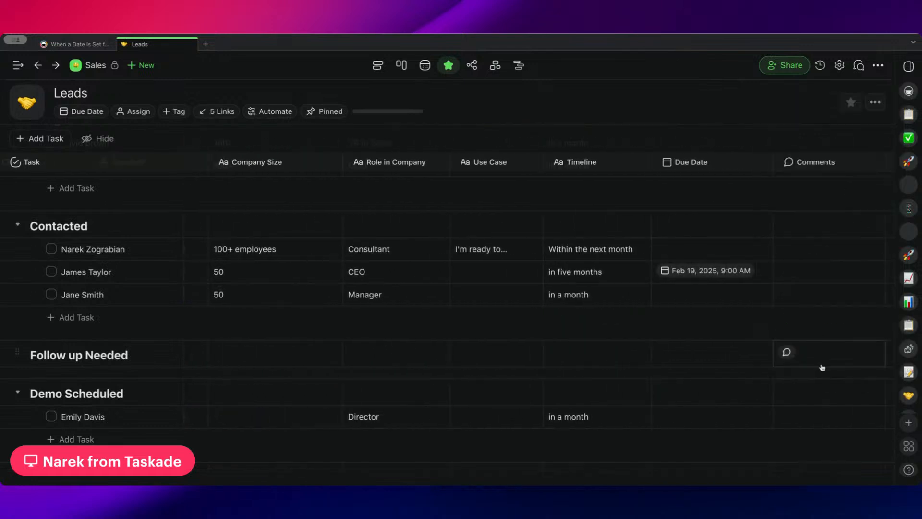
scroll(581, 299, left, 10)
scroll(571, 297, left, 4)
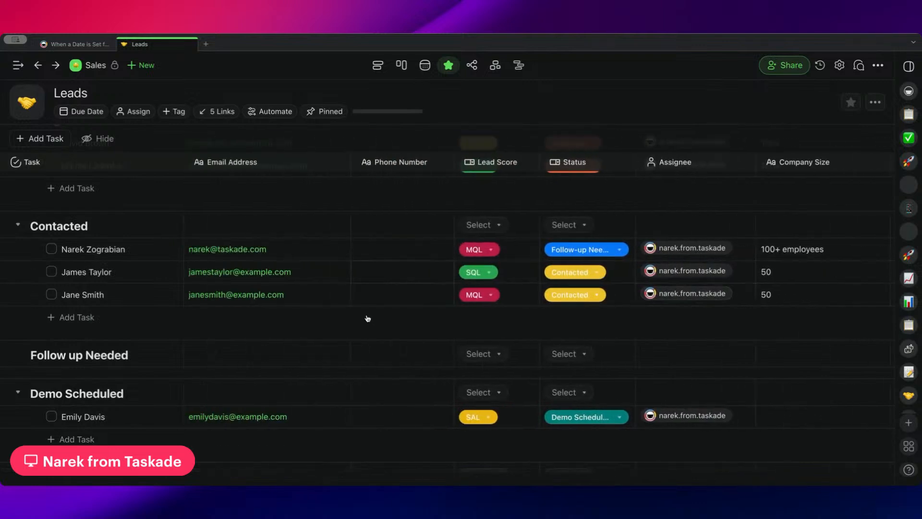
Set the status of the SQL lead in the Contacted section to Follow-up Needed.
scroll(367, 318, down, 2)
scroll(368, 318, up, 2)
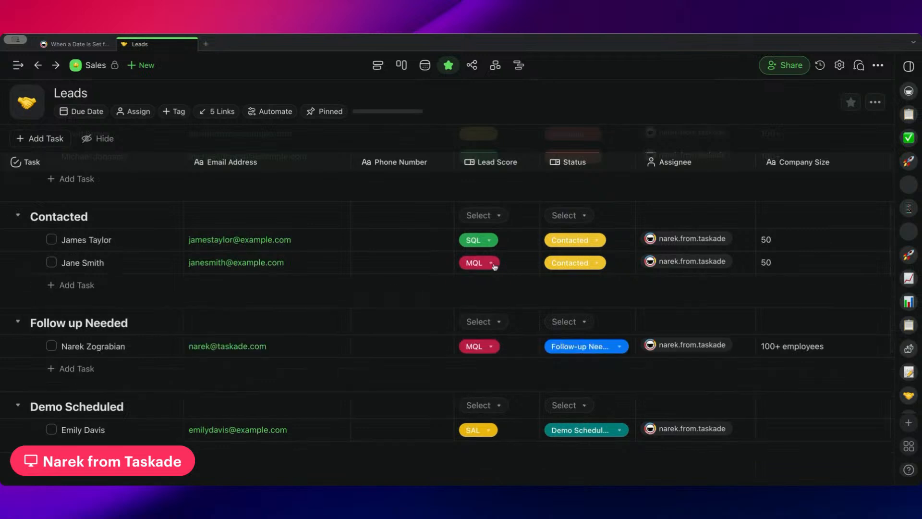
click(577, 243)
click(584, 345)
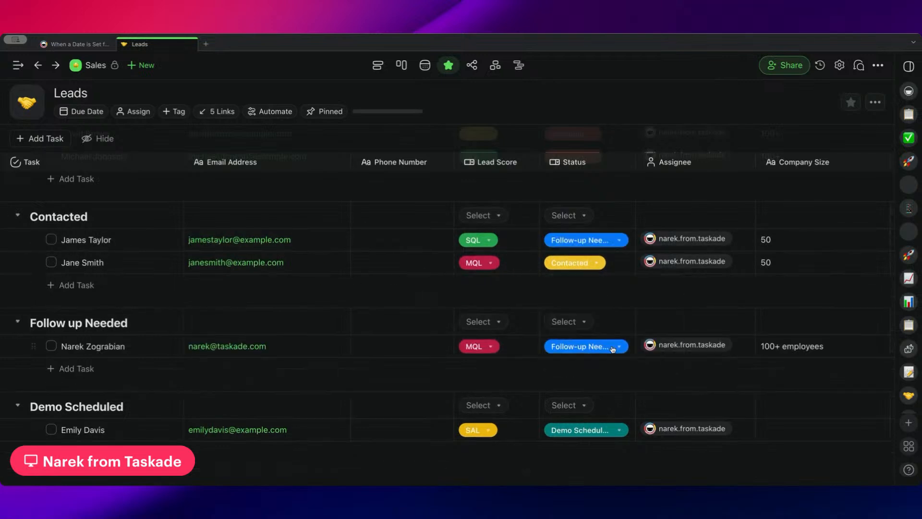
Remove the February 19, 2025 due date from the first lead in the Contacted section.
scroll(588, 278, right, 10)
click(787, 237)
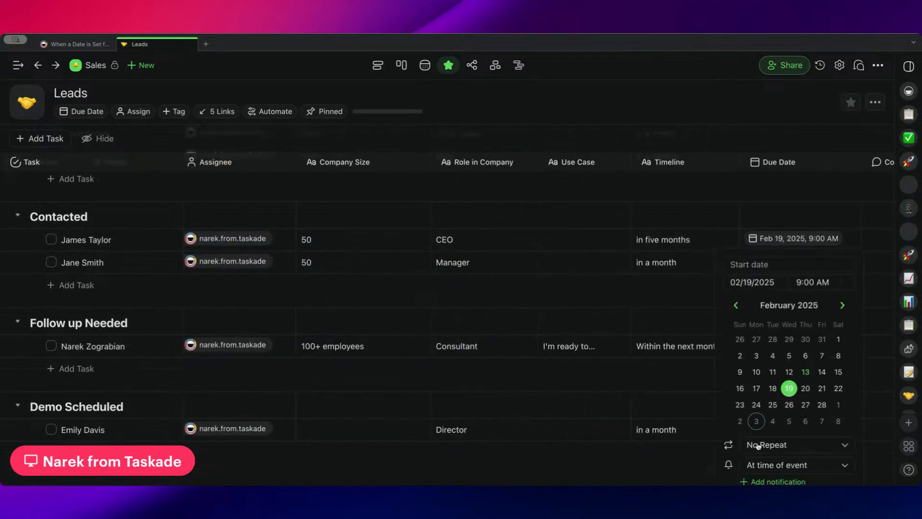
click(822, 249)
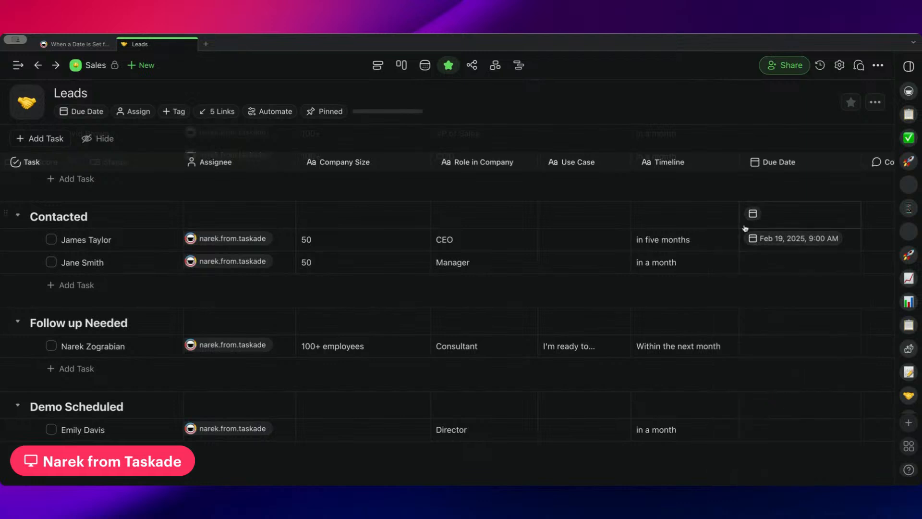
click(769, 237)
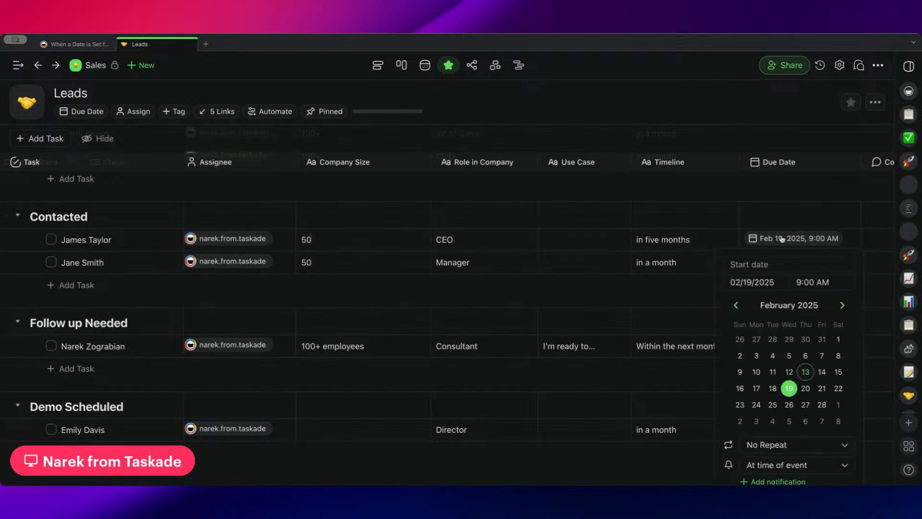
click(787, 213)
scroll(788, 212, down, 1)
click(793, 192)
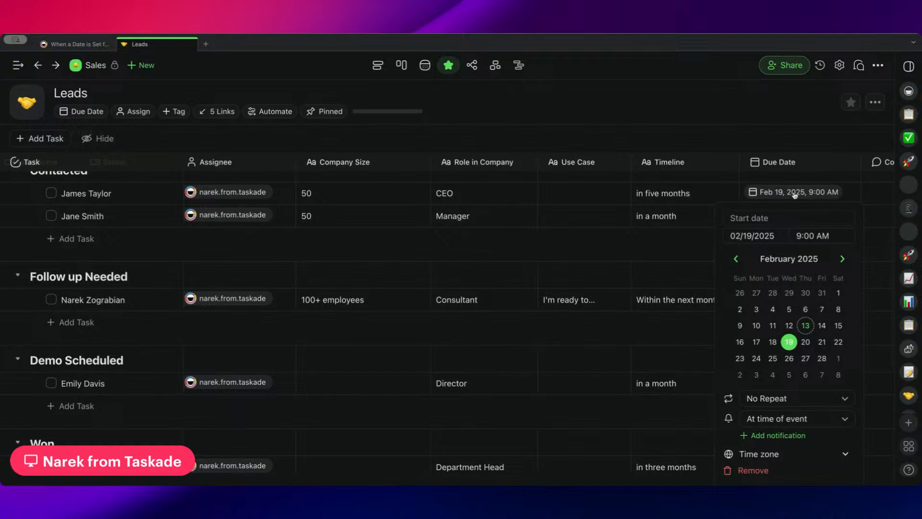
click(768, 469)
Mark the first lead in the Follow up Needed section as complete.
scroll(609, 264, left, 7)
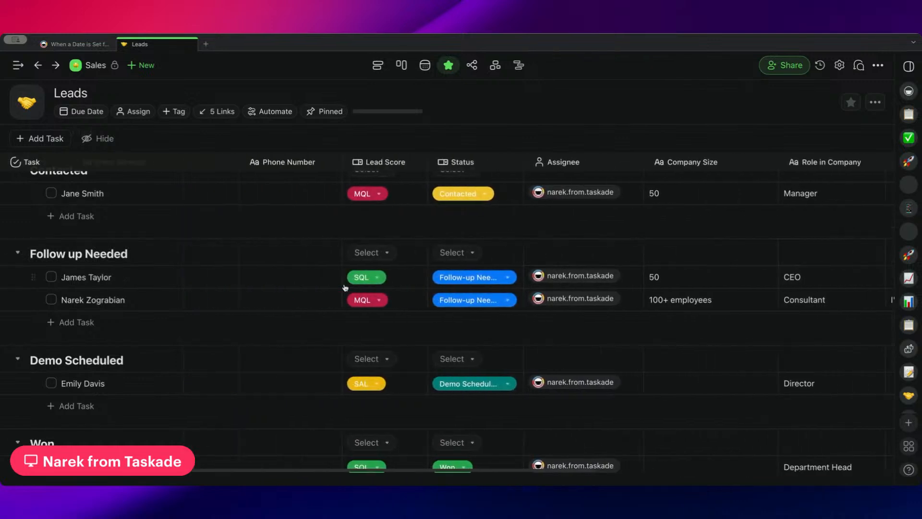
scroll(207, 282, left, 3)
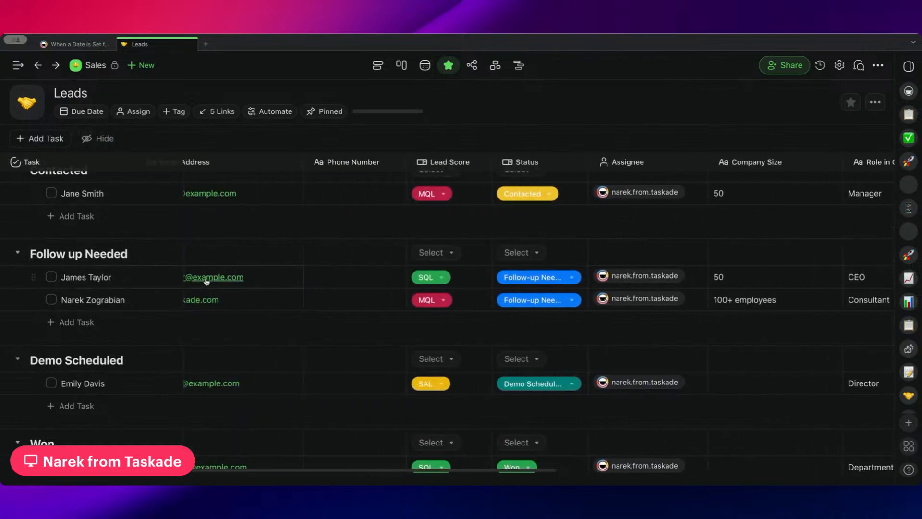
click(51, 277)
scroll(306, 261, down, 1)
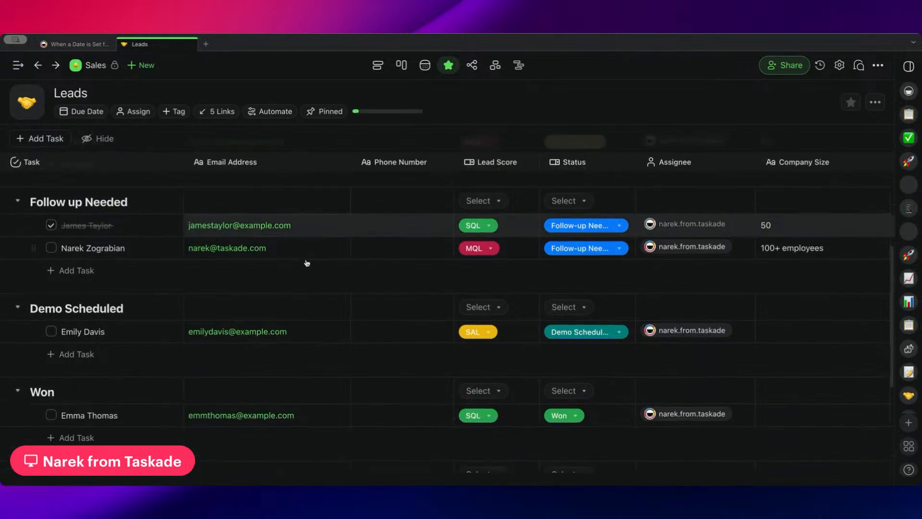
scroll(305, 373, down, 1)
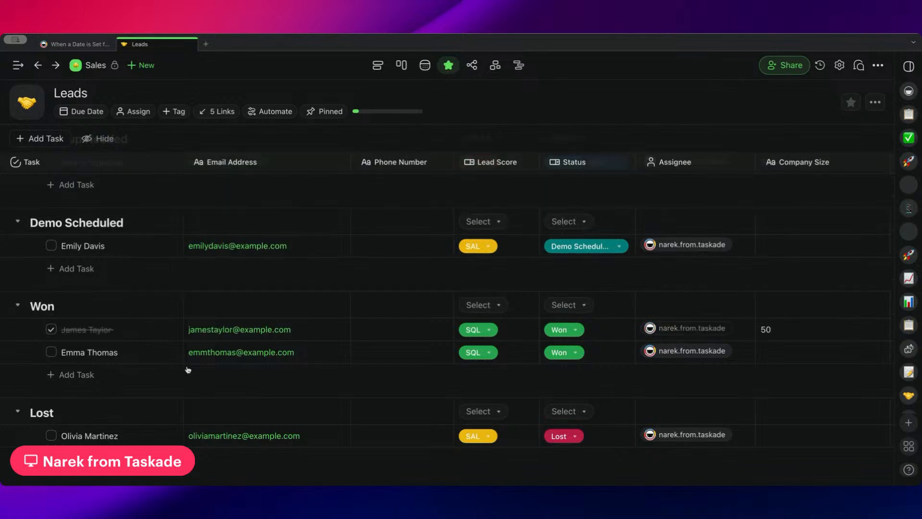
Mark the second lead in the Won section as complete.
scroll(99, 341, right, 10)
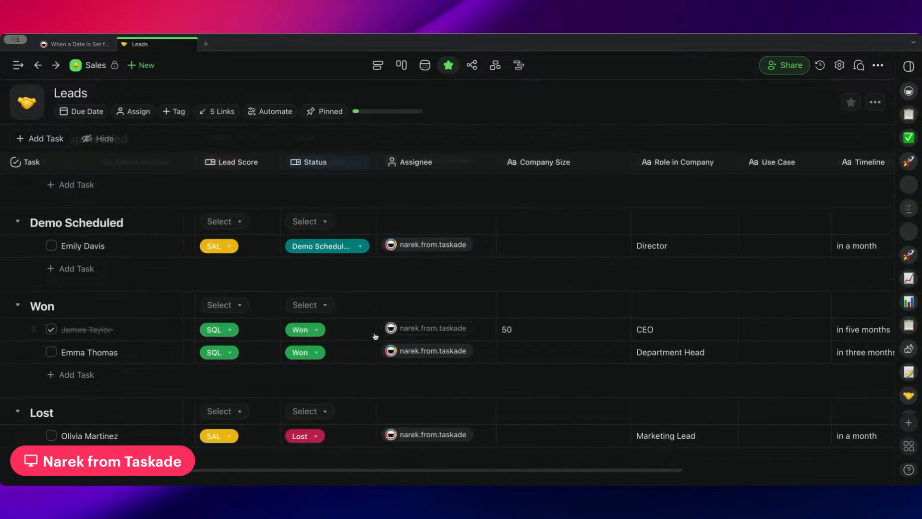
scroll(378, 333, left, 10)
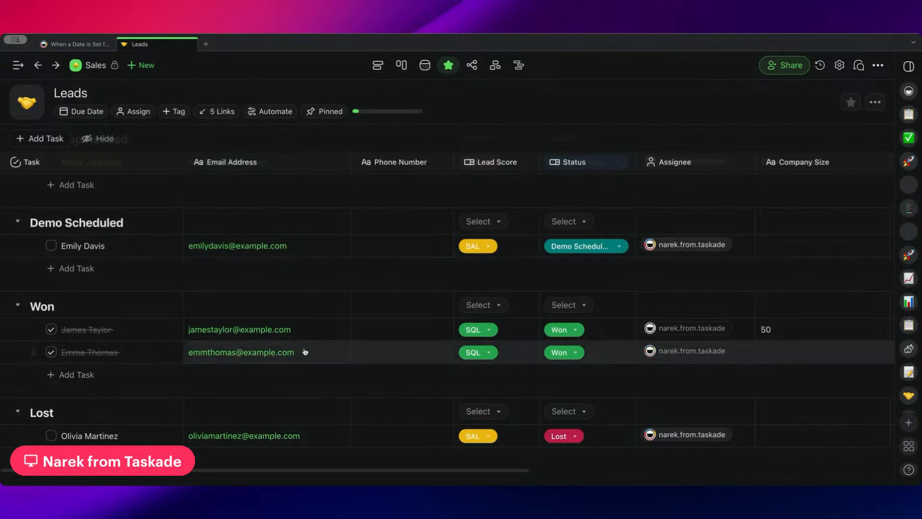
scroll(305, 351, right, 6)
scroll(411, 332, left, 6)
scroll(420, 336, left, 2)
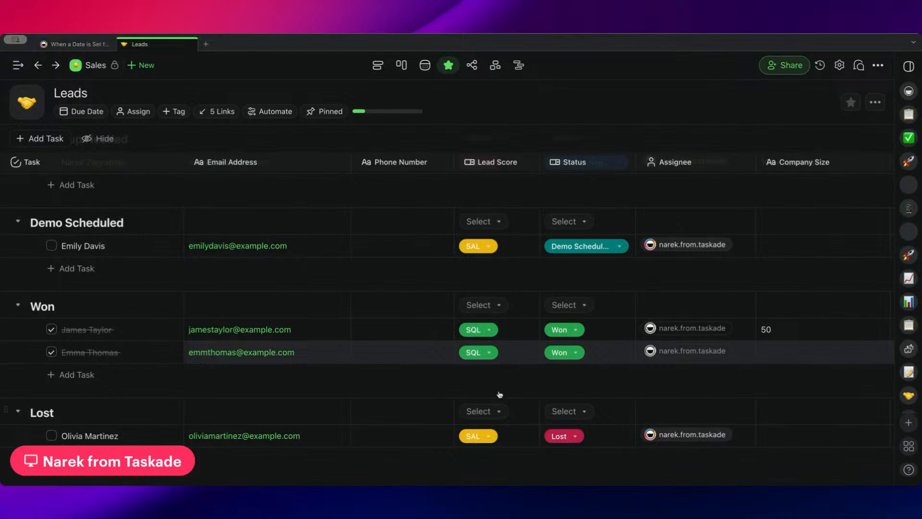
Switch the Leads project to the board view and examine the columns from New Leads to Went Cold.
scroll(237, 325, up, 8)
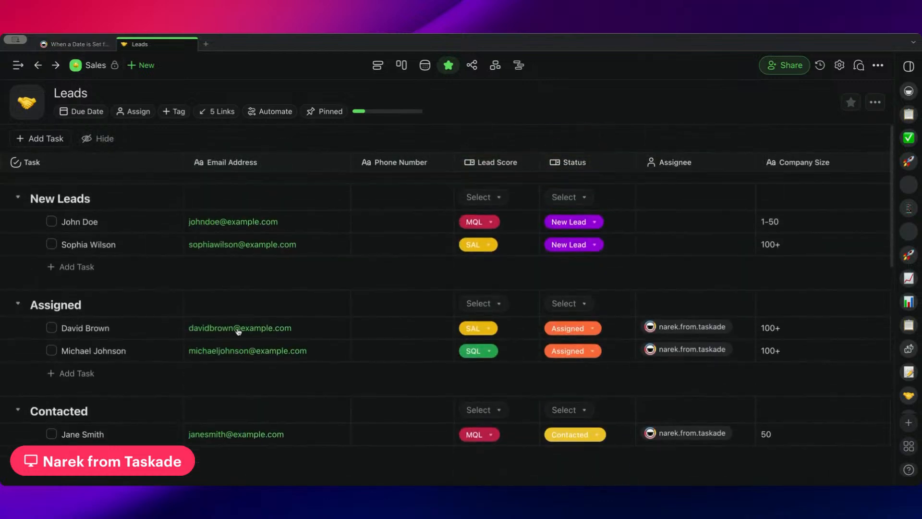
click(401, 65)
scroll(495, 200, right, 7)
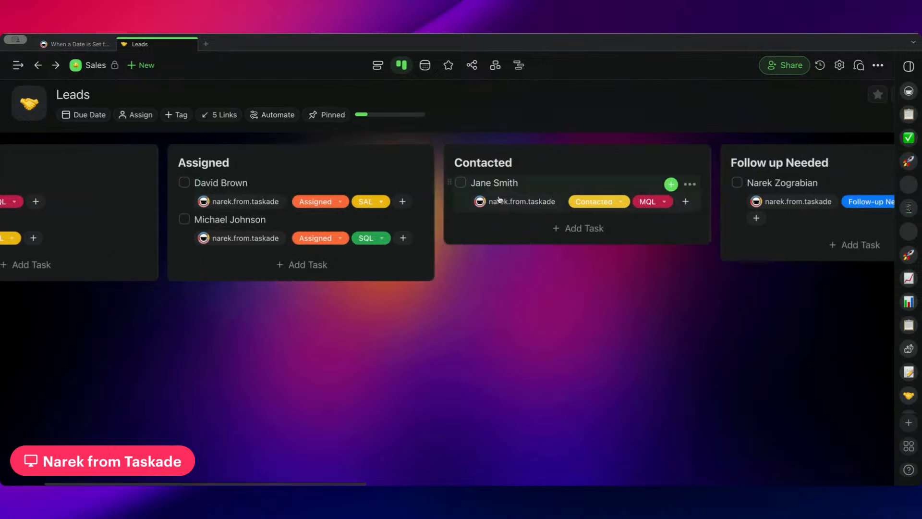
scroll(562, 194, right, 10)
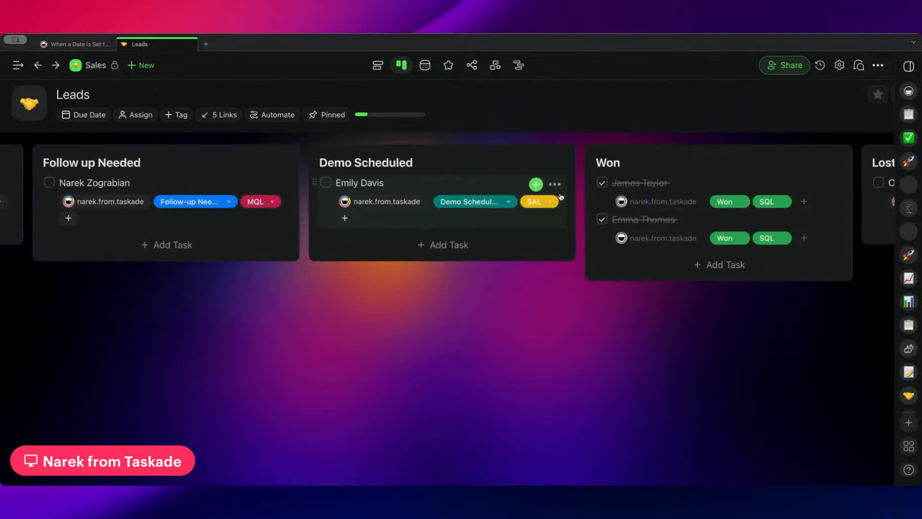
scroll(560, 196, right, 8)
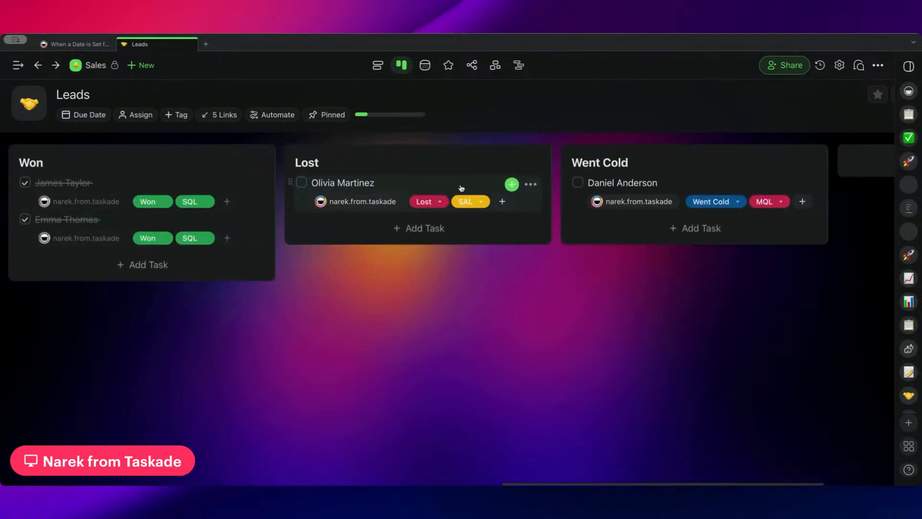
scroll(465, 205, left, 20)
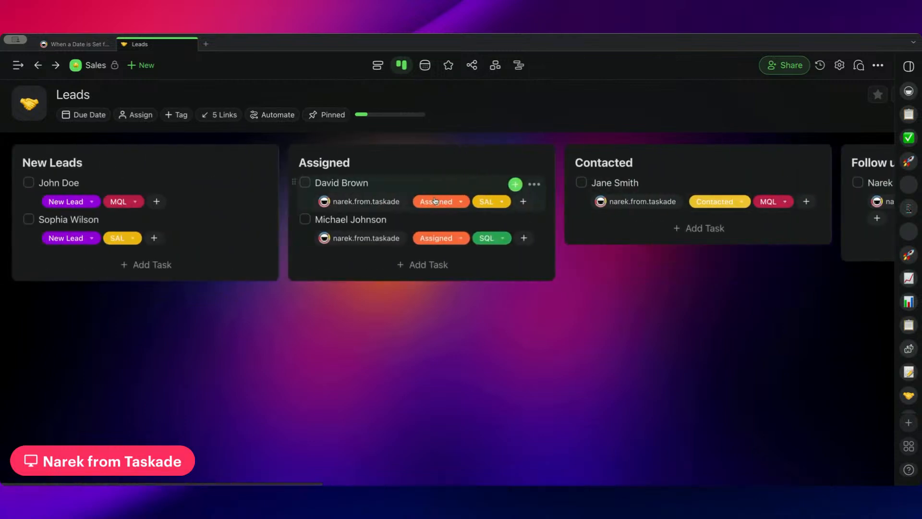
scroll(462, 158, right, 3)
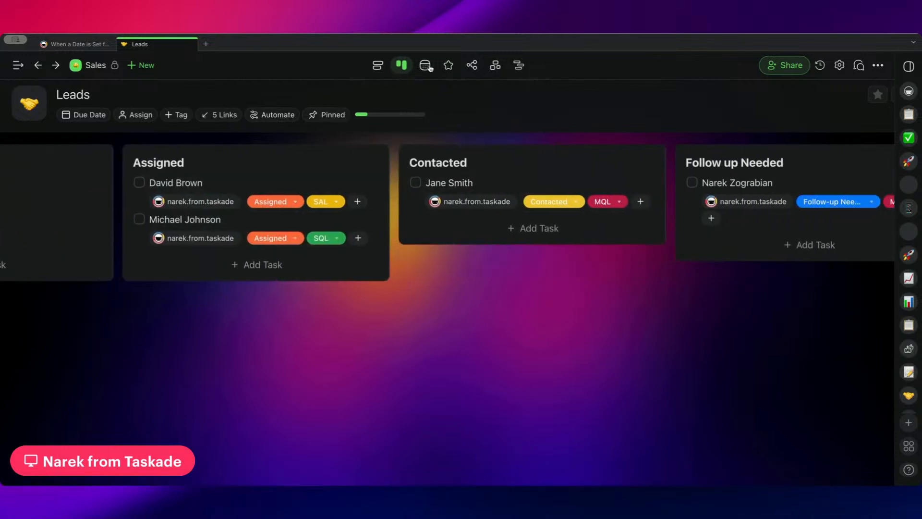
Return the Leads project to the table view, and go back to the automation that updates the lead status to Contacted.
click(449, 64)
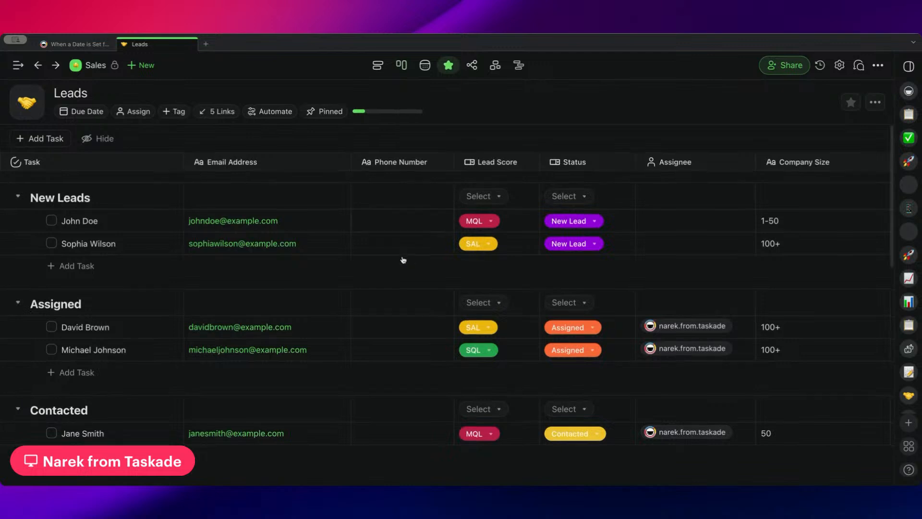
scroll(566, 172, right, 7)
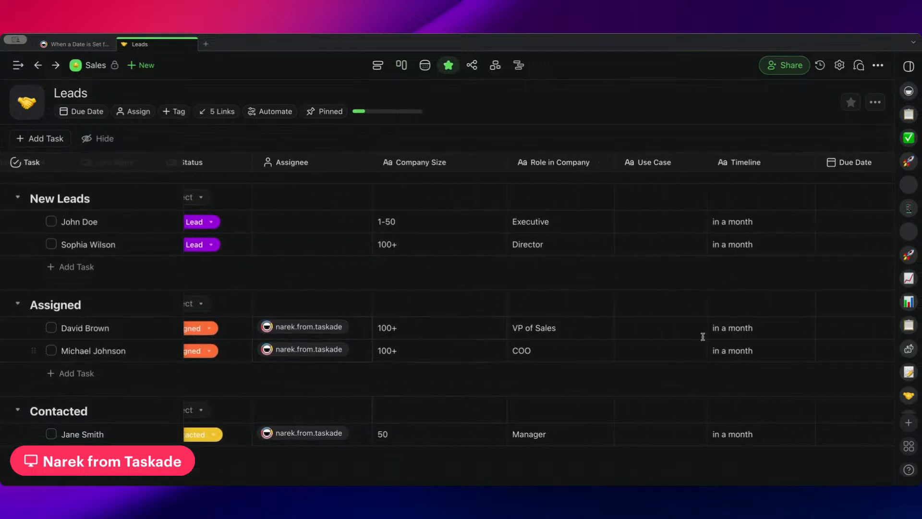
click(74, 44)
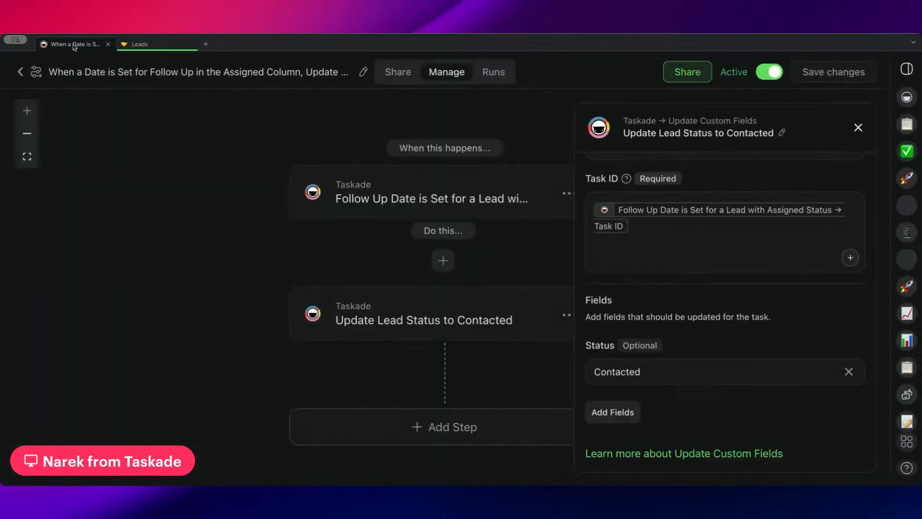
Open the automation "Move Leads to the Correct Section Based on Lead Status" and view its Lead Status Field trigger settings.
click(18, 69)
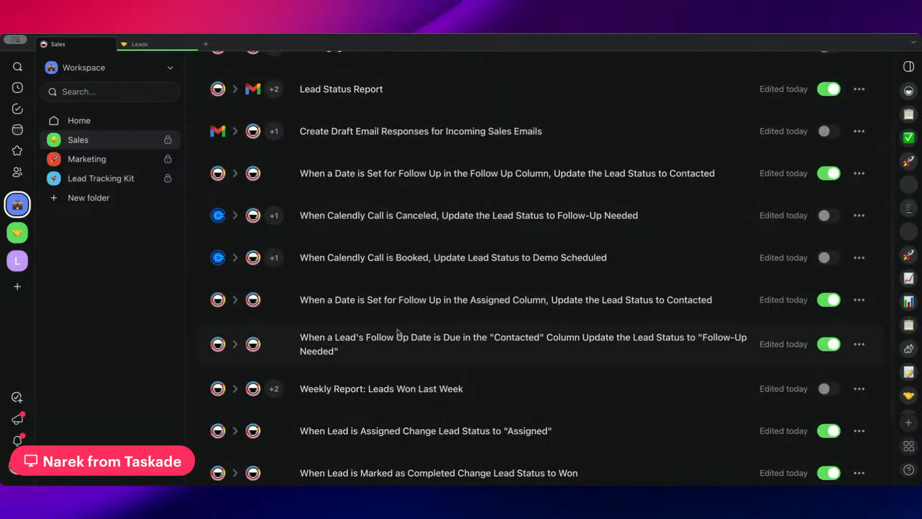
scroll(384, 218, down, 2)
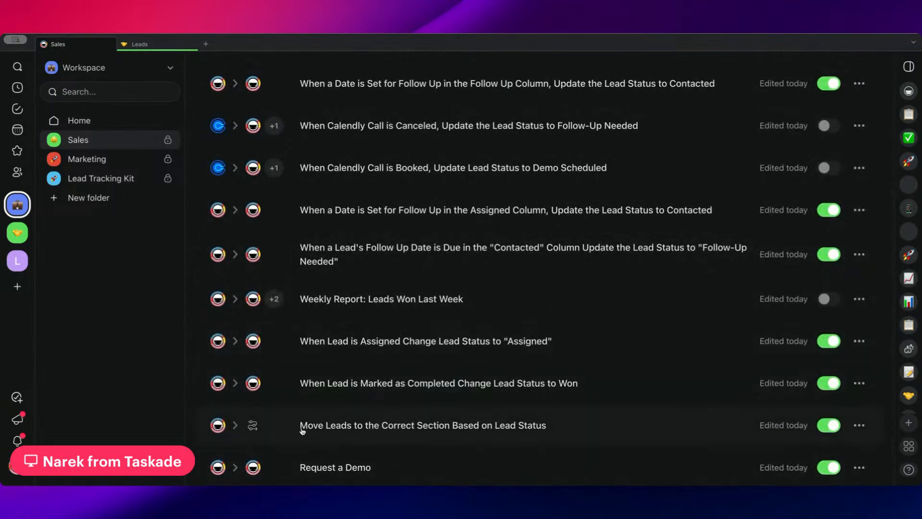
click(410, 430)
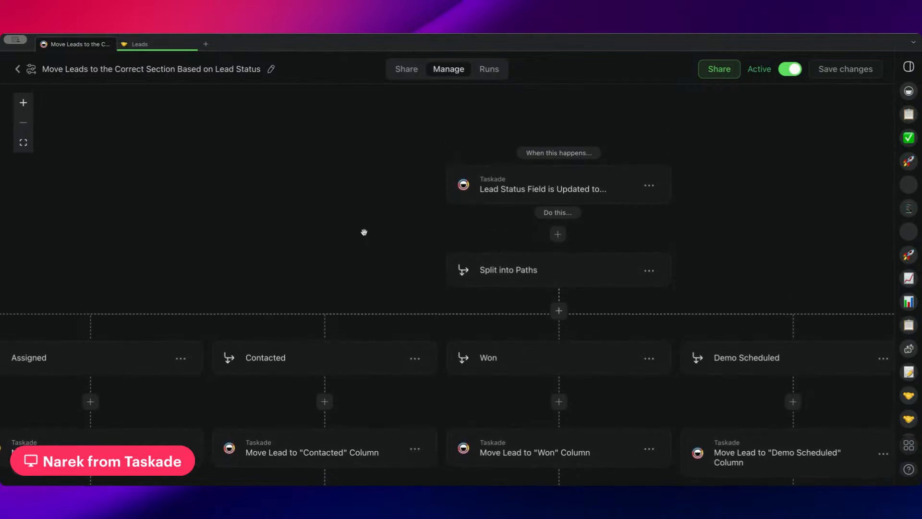
click(471, 243)
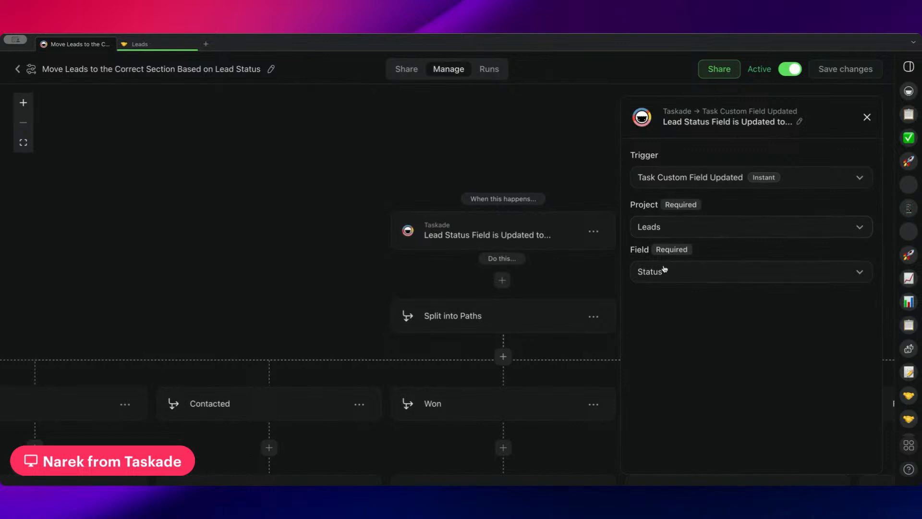
Set the field value of the New Lead path condition to New Lead and save the automation.
scroll(395, 282, down, 3)
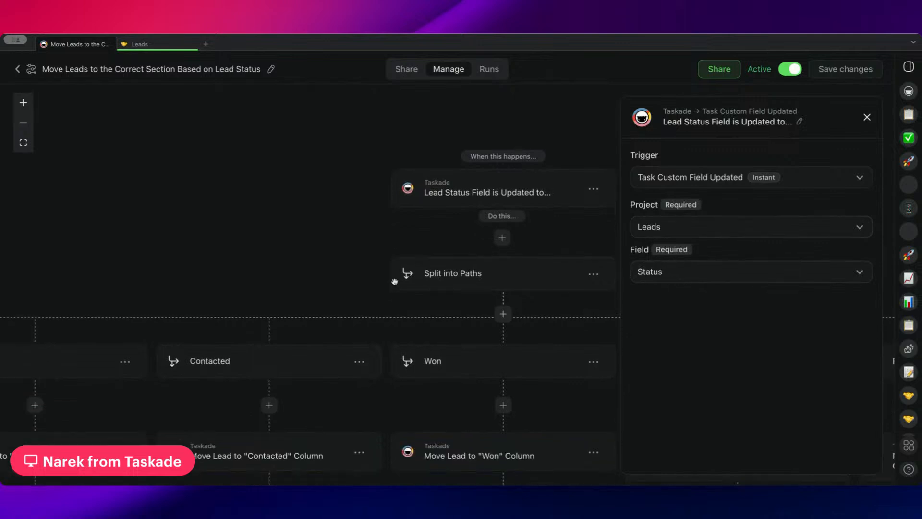
scroll(370, 269, left, 5)
scroll(373, 271, left, 3)
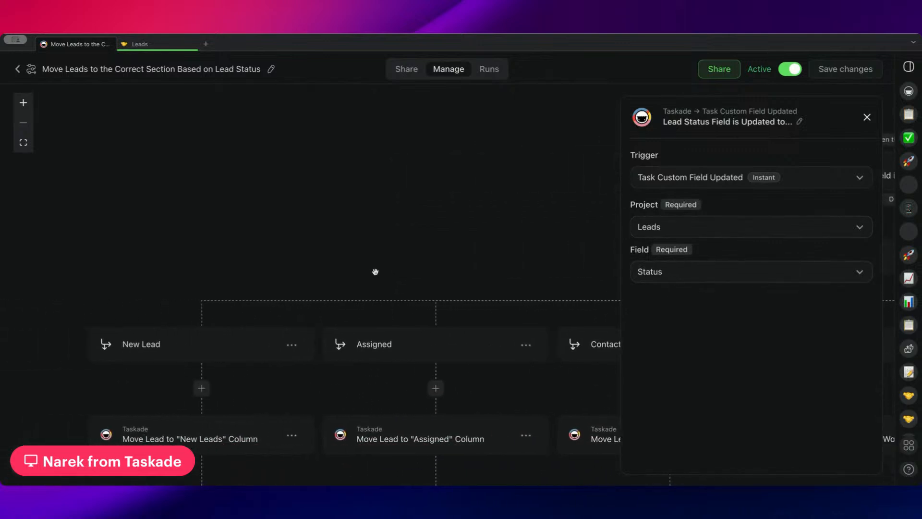
scroll(375, 270, down, 1)
click(261, 319)
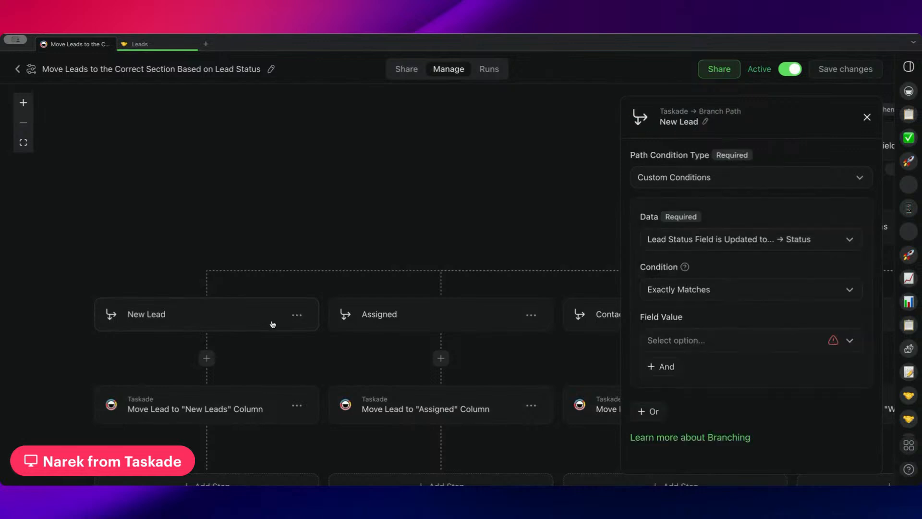
click(719, 347)
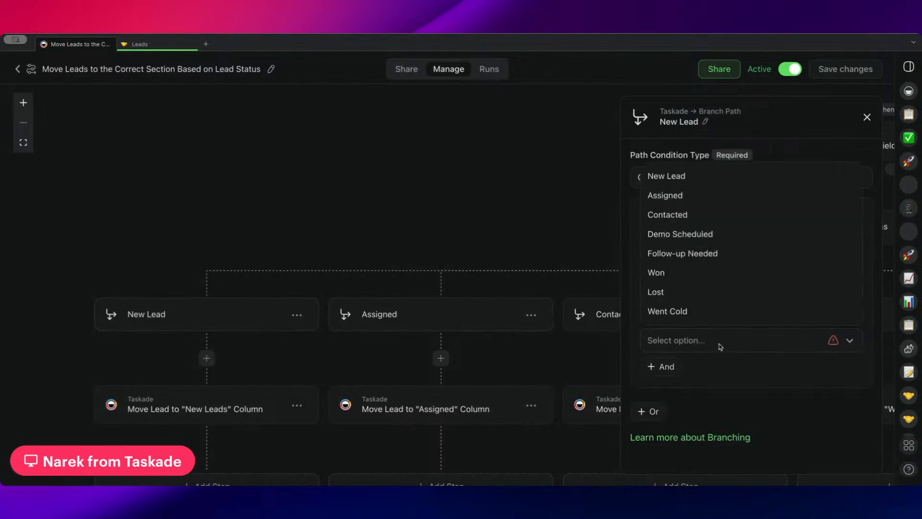
click(685, 180)
click(845, 69)
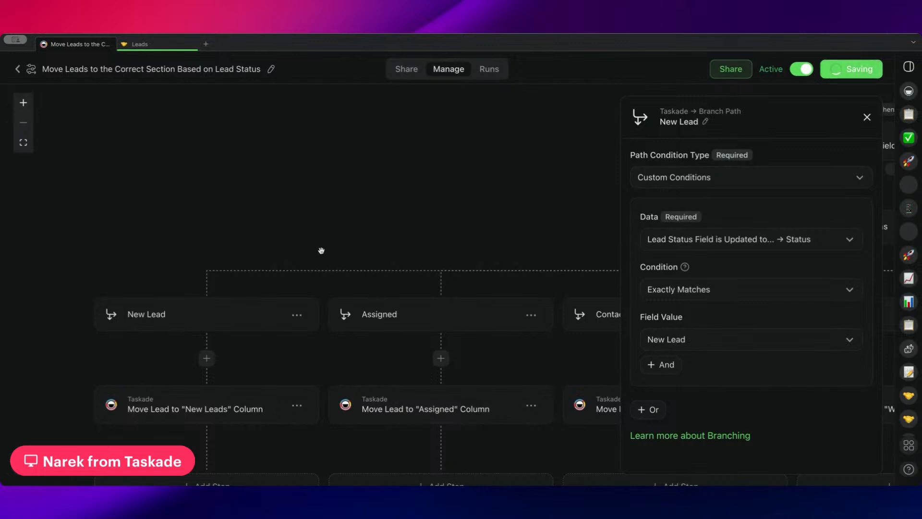
Review the move action of the New Lead path and the conditions and move actions of the Assigned and Contacted paths.
drag(321, 251, 253, 128)
click(188, 290)
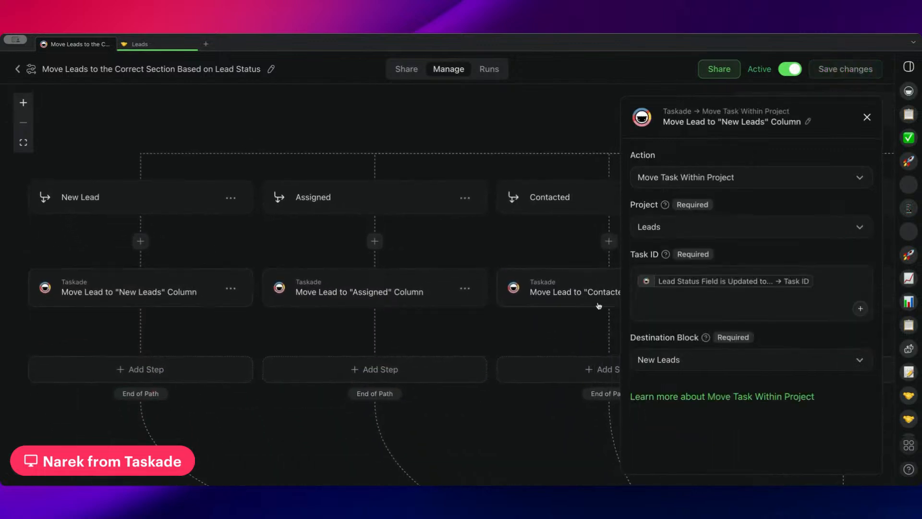
click(403, 203)
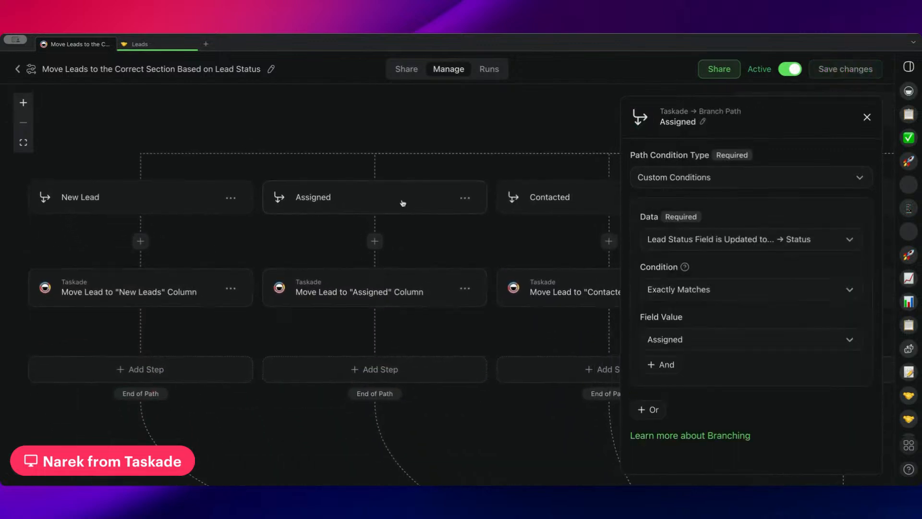
click(367, 290)
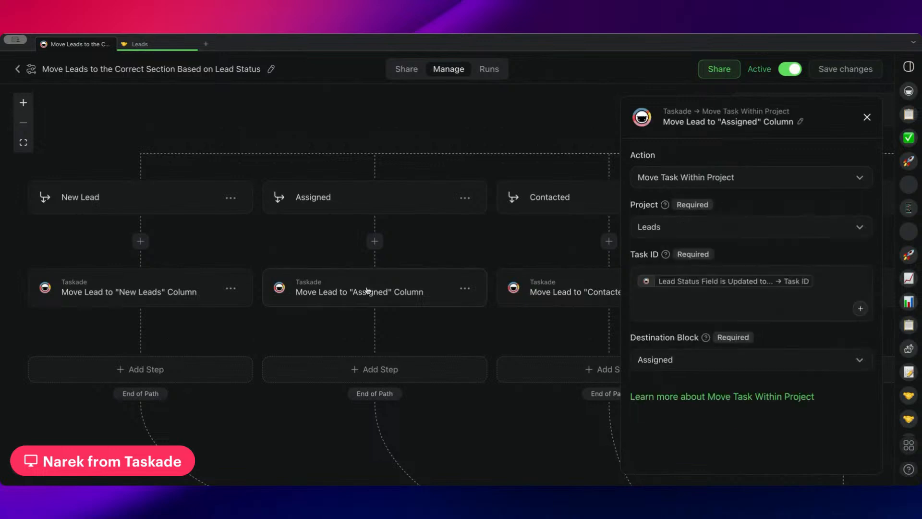
scroll(466, 275, right, 5)
click(452, 201)
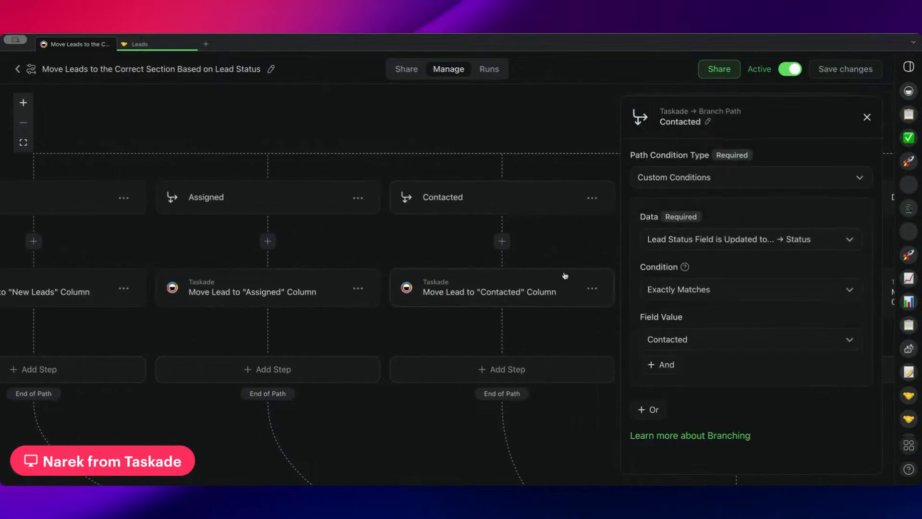
click(459, 295)
scroll(469, 291, right, 10)
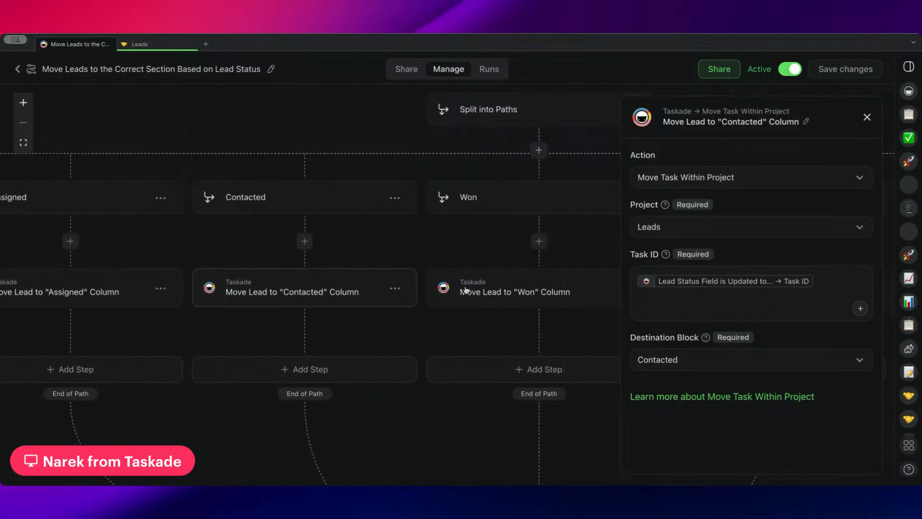
Look through the remaining status paths up to the nested split and view the Went Cold path condition.
scroll(353, 265, right, 10)
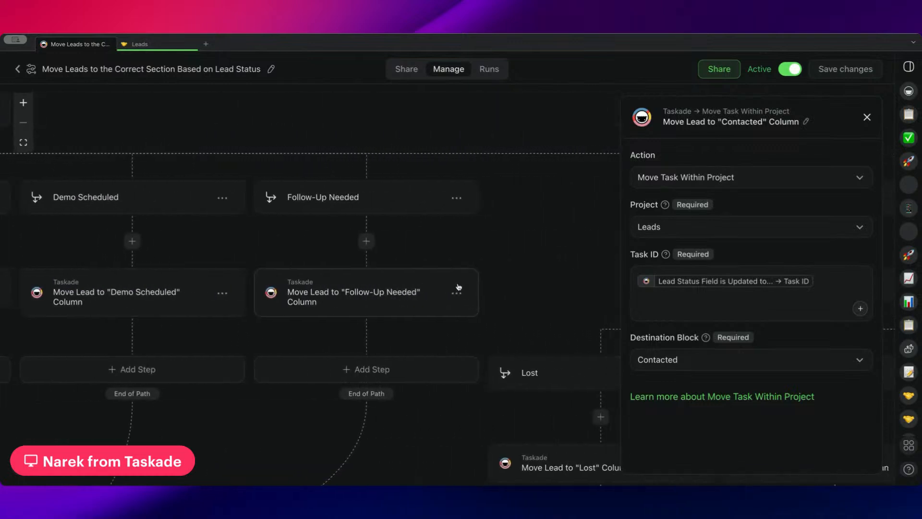
scroll(353, 265, right, 8)
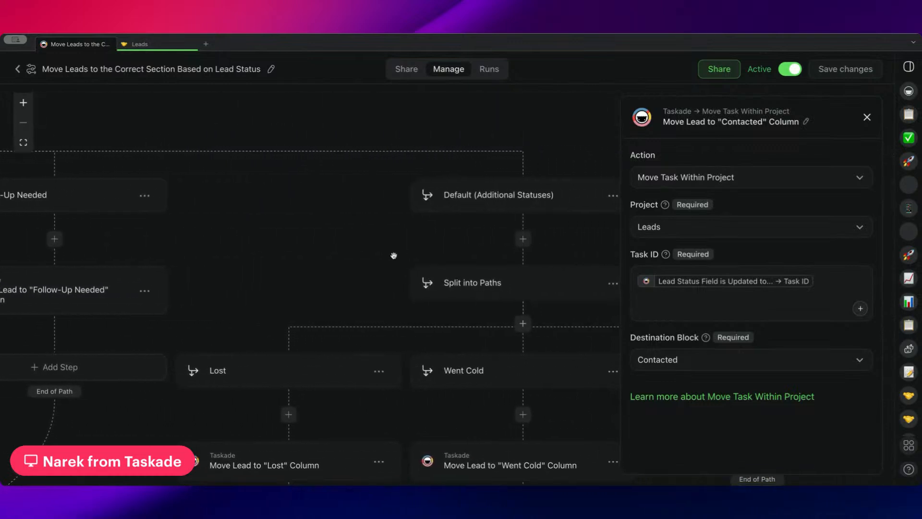
scroll(393, 254, down, 1)
scroll(393, 253, right, 3)
scroll(351, 323, down, 2)
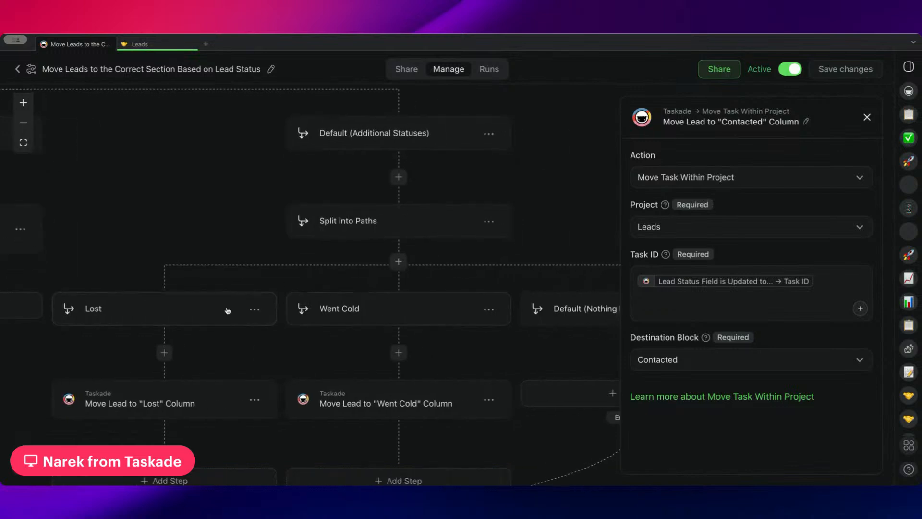
click(220, 267)
click(429, 290)
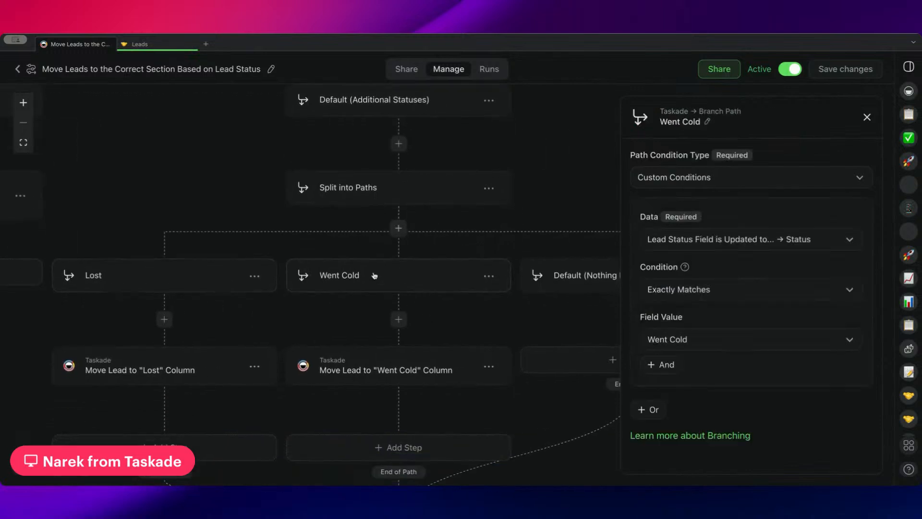
scroll(447, 320, right, 3)
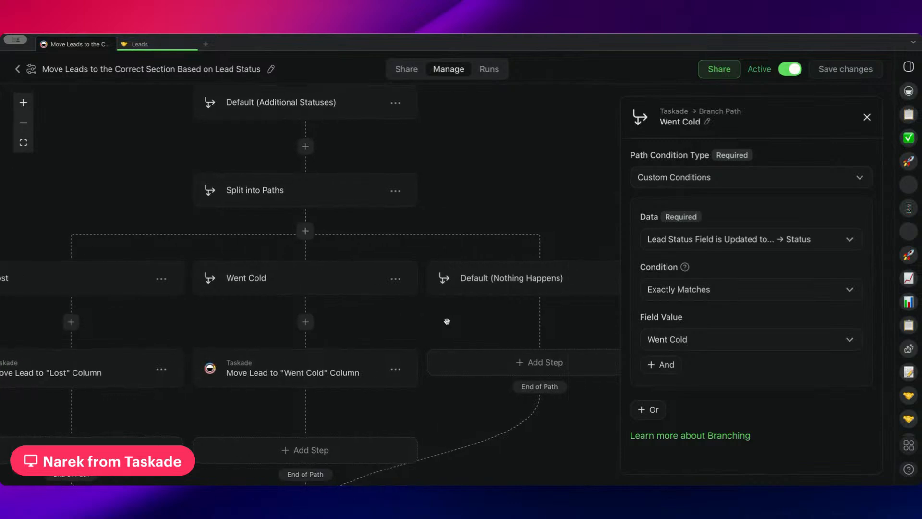
Look over the main status paths again and view the Default (Additional Statuses) path's condition type.
scroll(447, 321, up, 2)
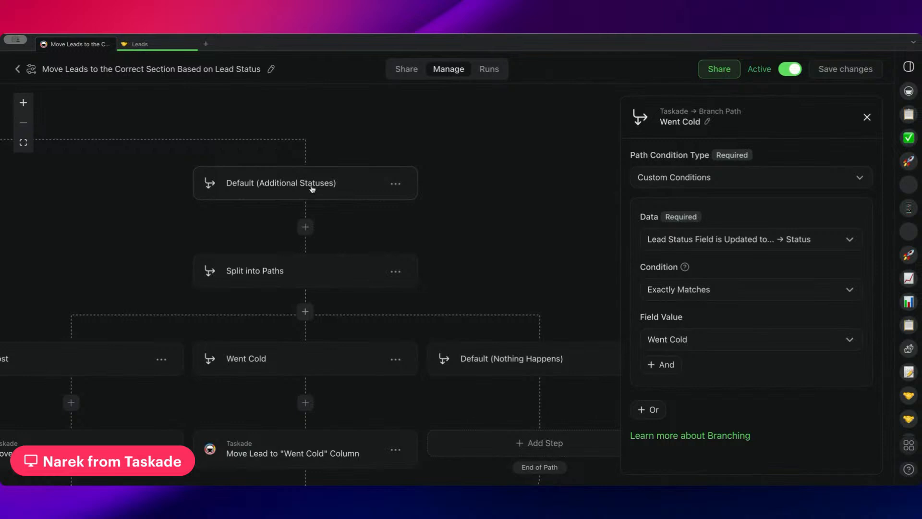
scroll(312, 189, left, 20)
scroll(332, 191, down, 4)
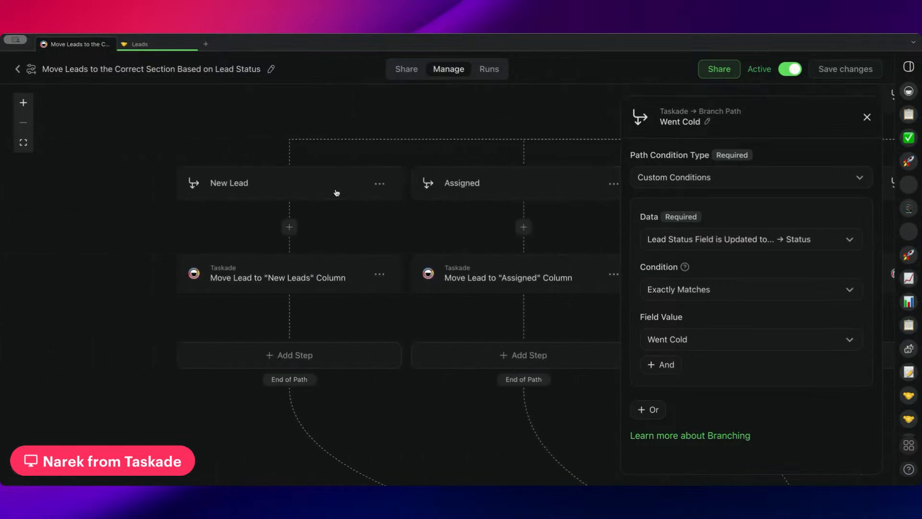
scroll(336, 193, right, 20)
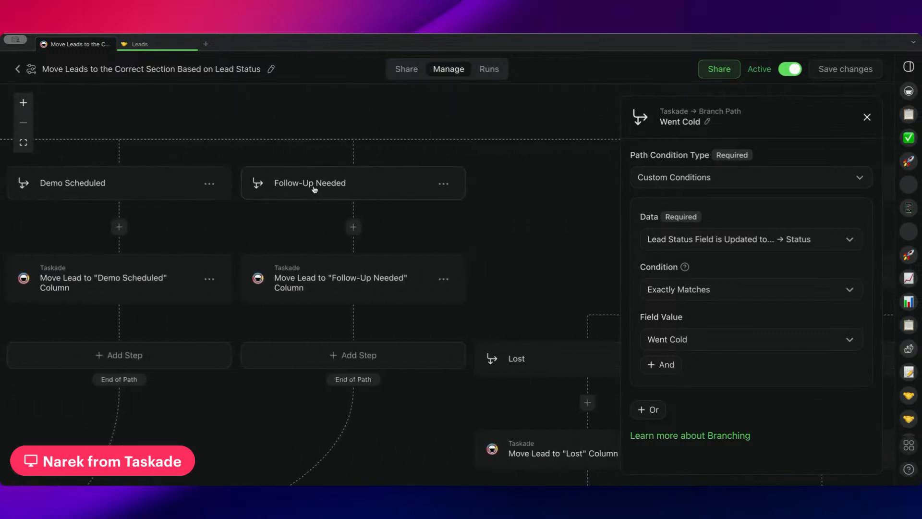
scroll(314, 190, right, 15)
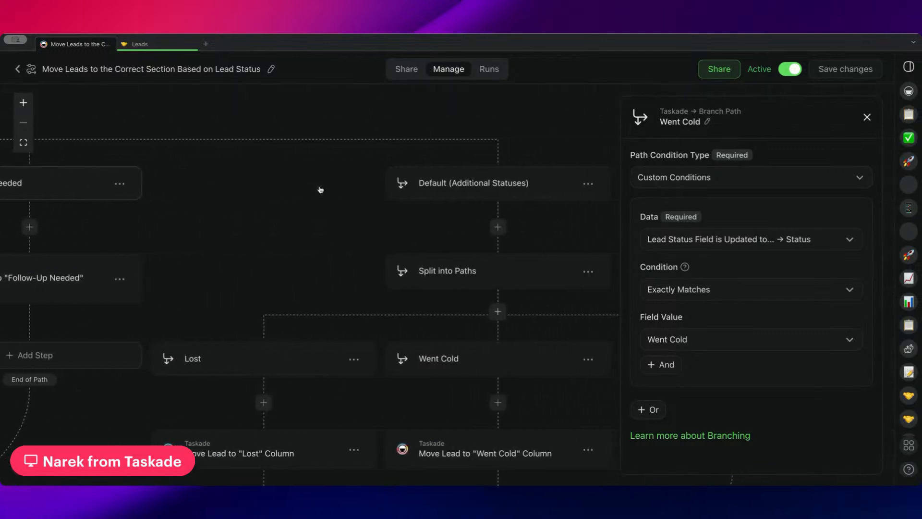
scroll(321, 190, right, 5)
click(319, 188)
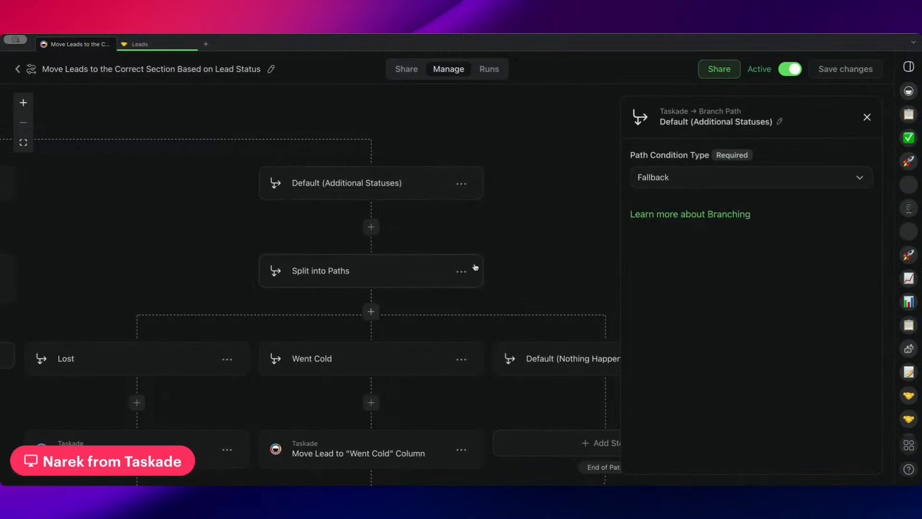
Examine the full branch from the New Lead path to the nested split under Default (Additional Statuses).
scroll(320, 207, left, 20)
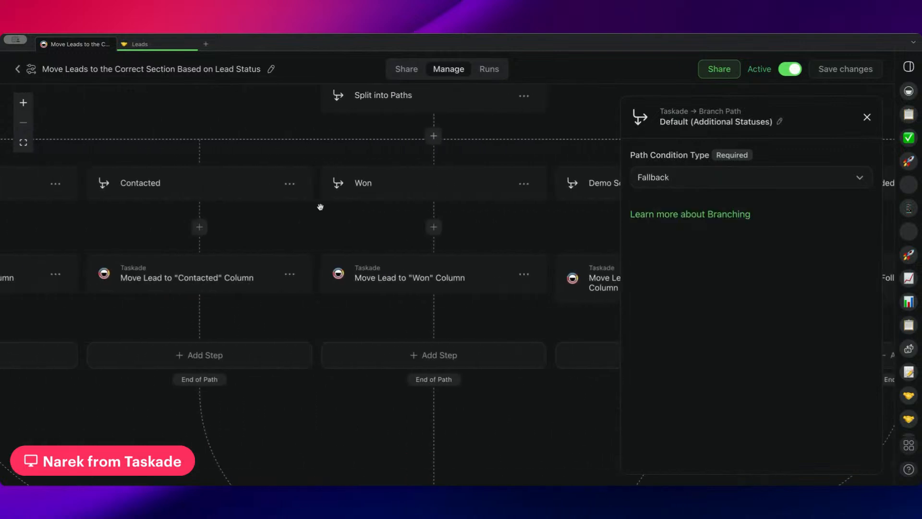
scroll(321, 207, left, 10)
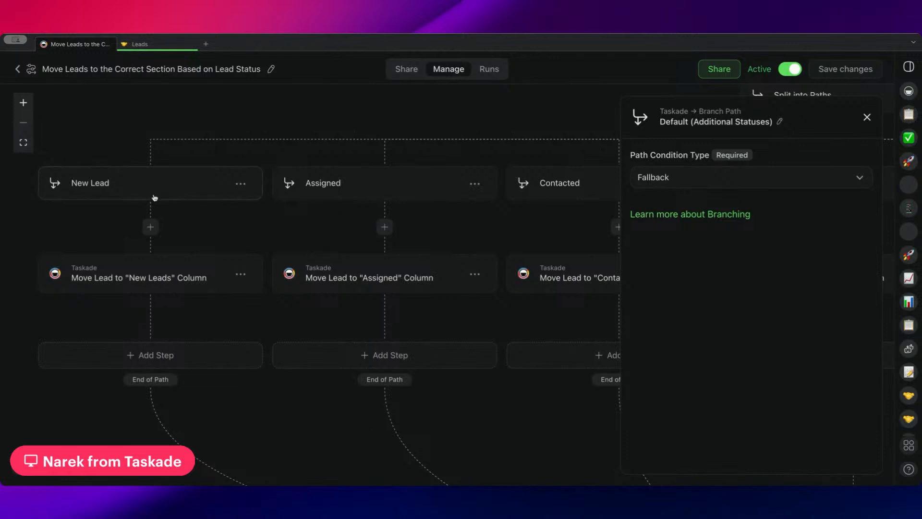
scroll(232, 193, right, 1)
scroll(232, 193, right, 20)
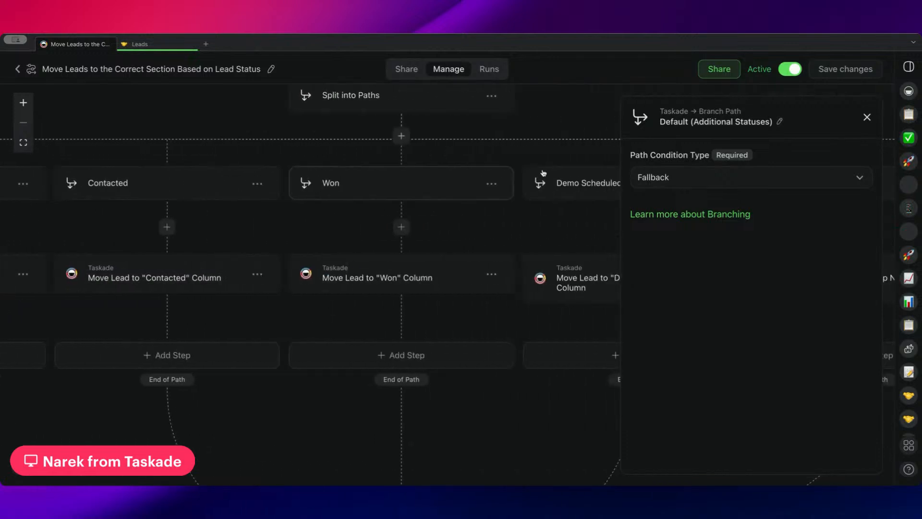
scroll(415, 184, right, 9)
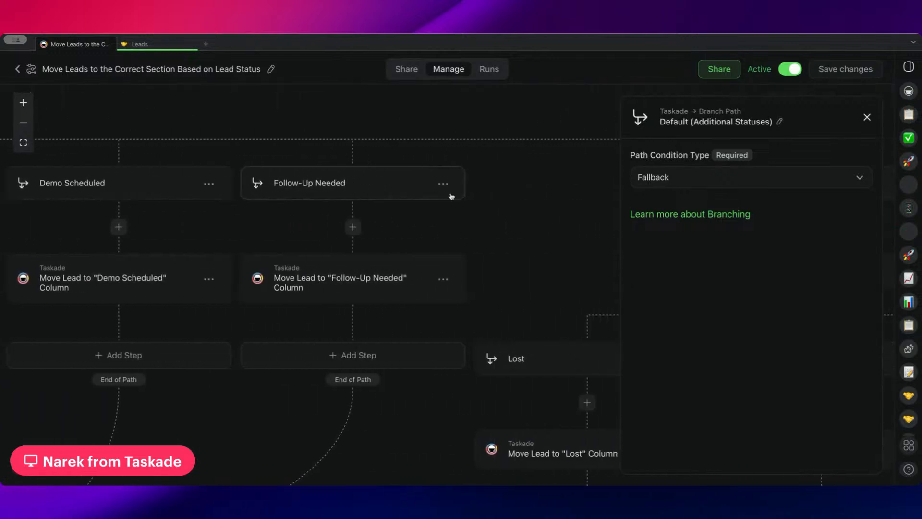
scroll(457, 198, right, 3)
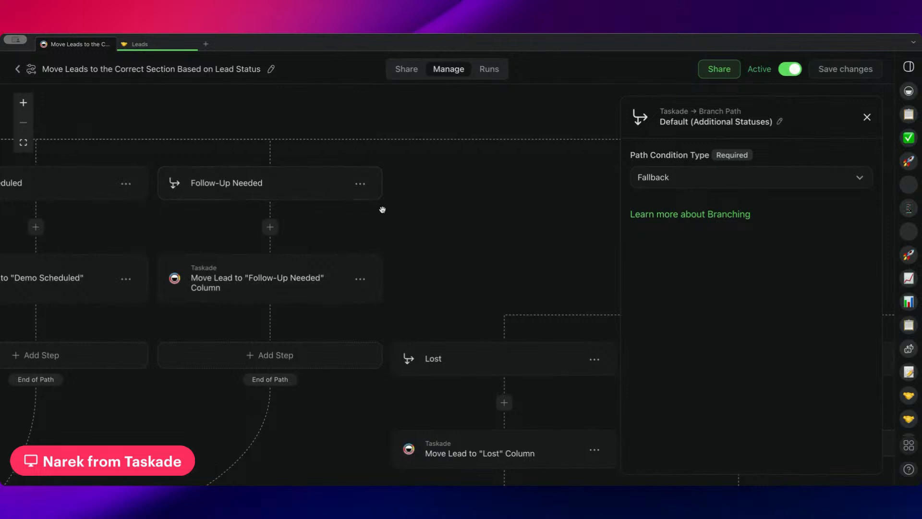
scroll(383, 210, right, 9)
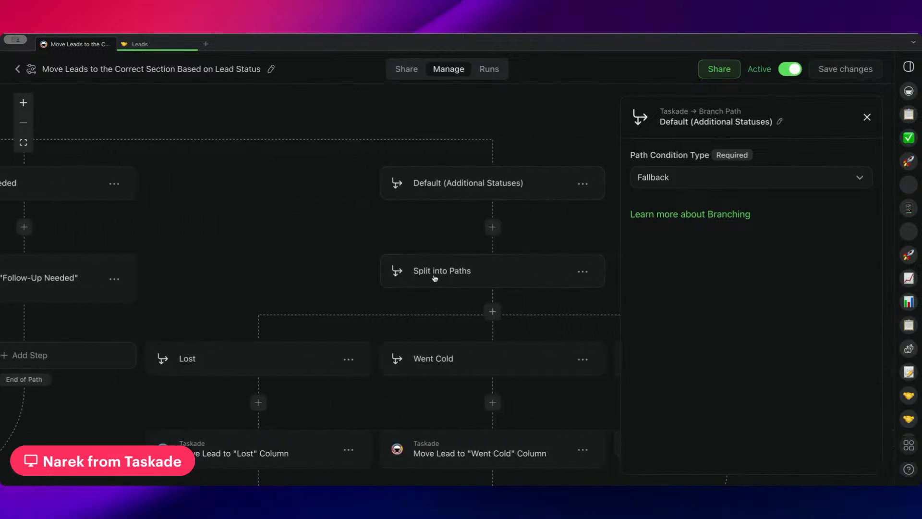
scroll(444, 228, right, 3)
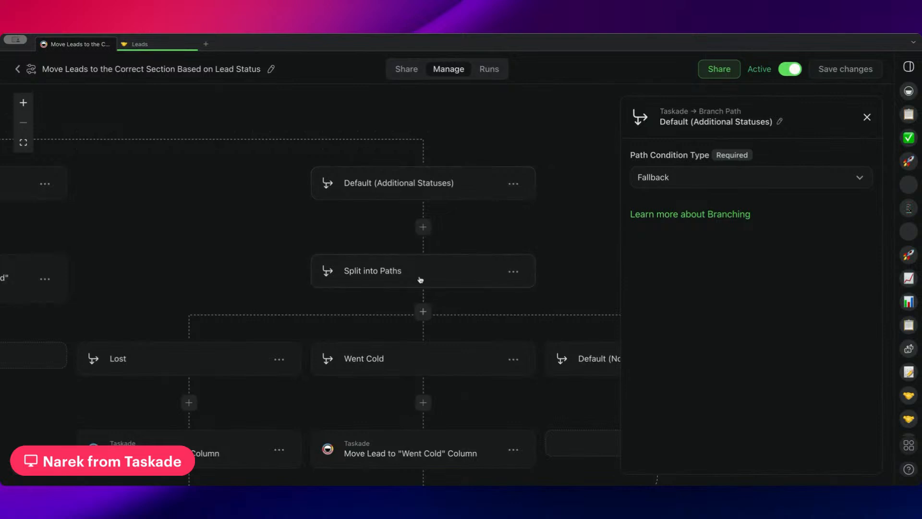
scroll(395, 269, down, 2)
scroll(395, 269, down, 1)
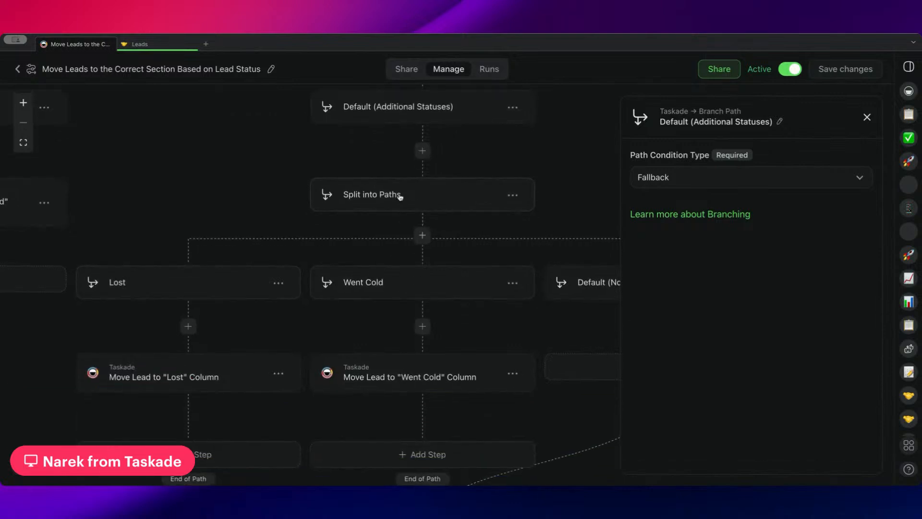
Review the Lost and Went Cold path conditions and their actions that move leads to the matching columns.
click(190, 296)
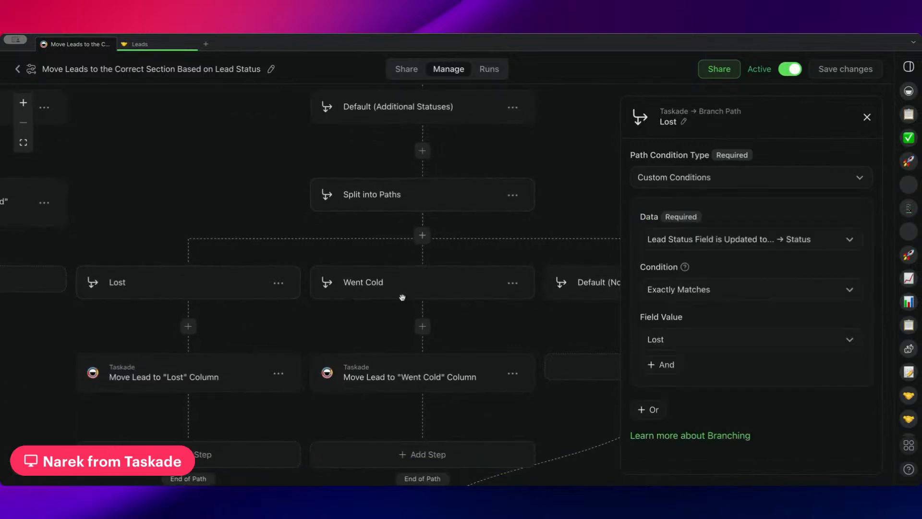
click(402, 294)
scroll(430, 317, right, 3)
scroll(431, 317, down, 1)
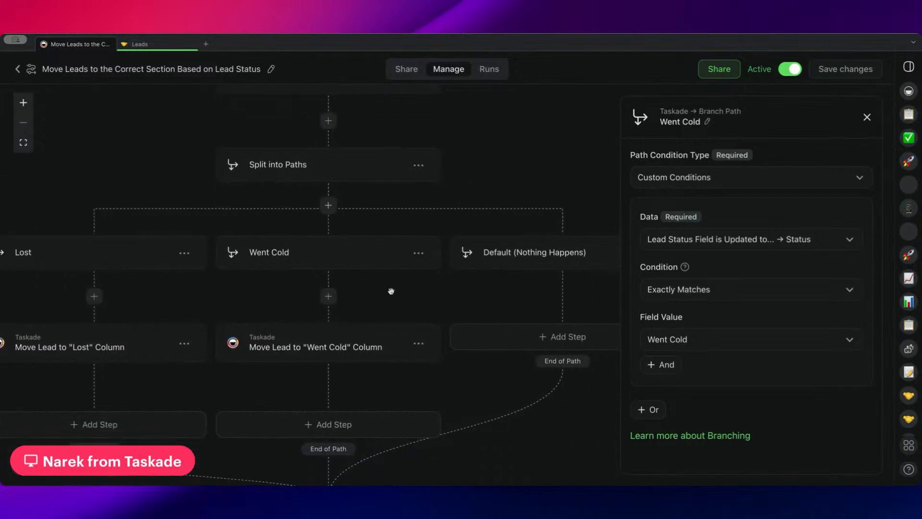
scroll(391, 291, left, 3)
scroll(391, 290, down, 2)
click(395, 313)
click(185, 309)
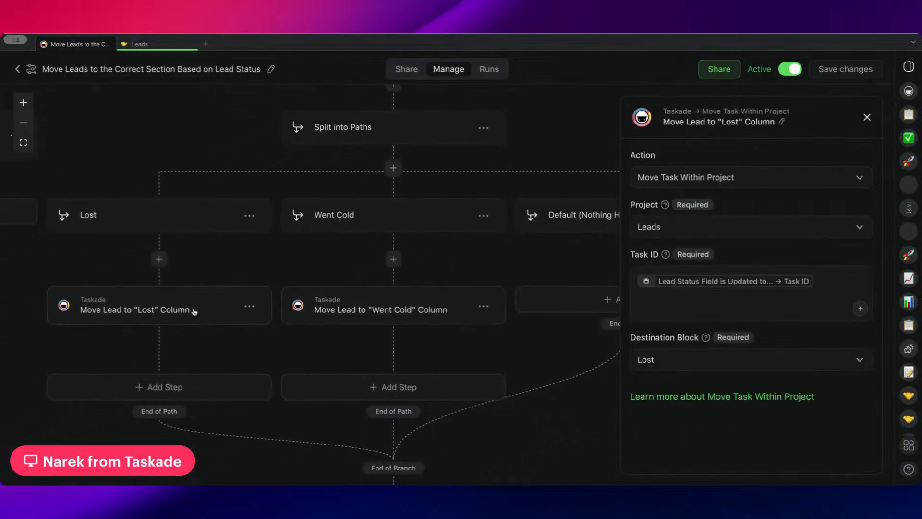
View the Move Lead to "Went Cold" Column action, then open the "When Lead is Marked as Completed Change Lead Status to Won" automation.
click(394, 312)
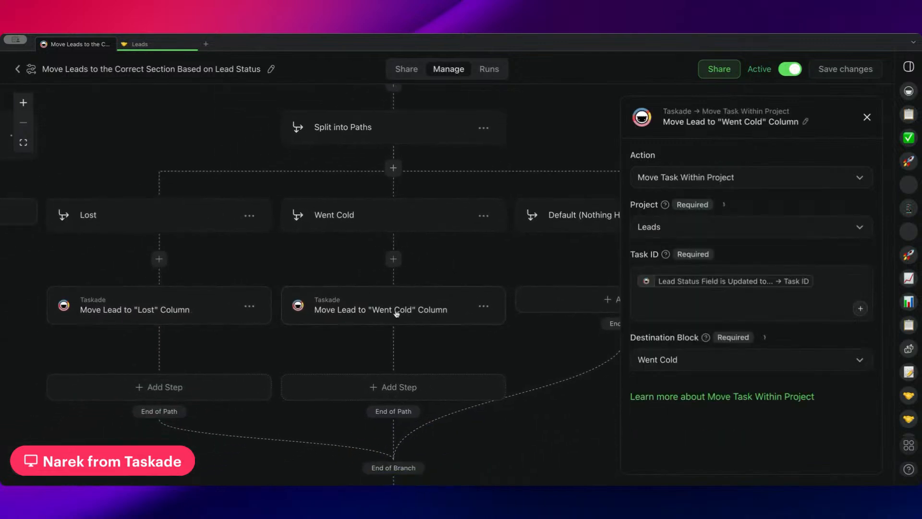
click(19, 70)
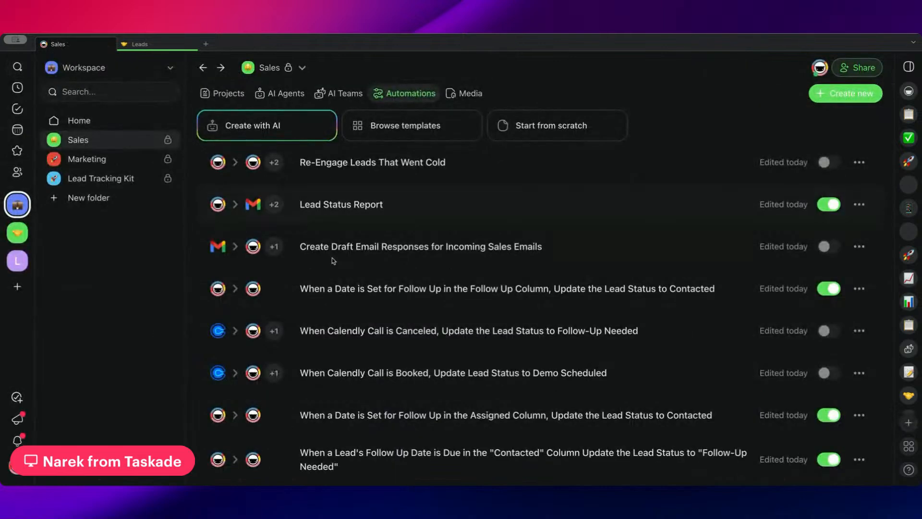
scroll(434, 311, down, 1)
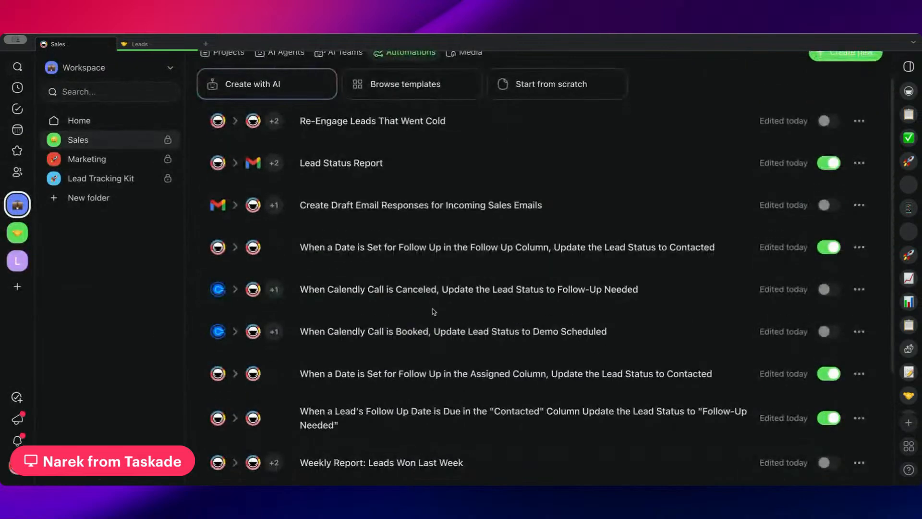
scroll(428, 327, down, 1)
scroll(425, 330, down, 3)
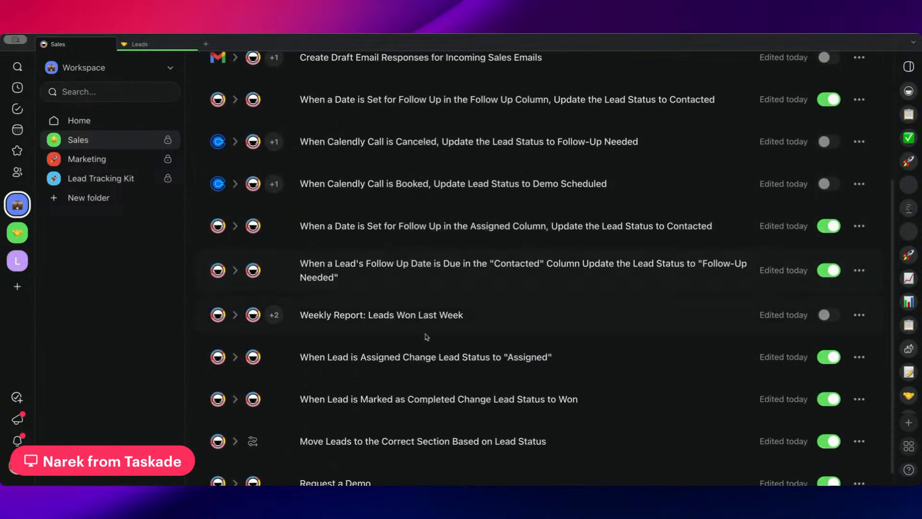
click(386, 388)
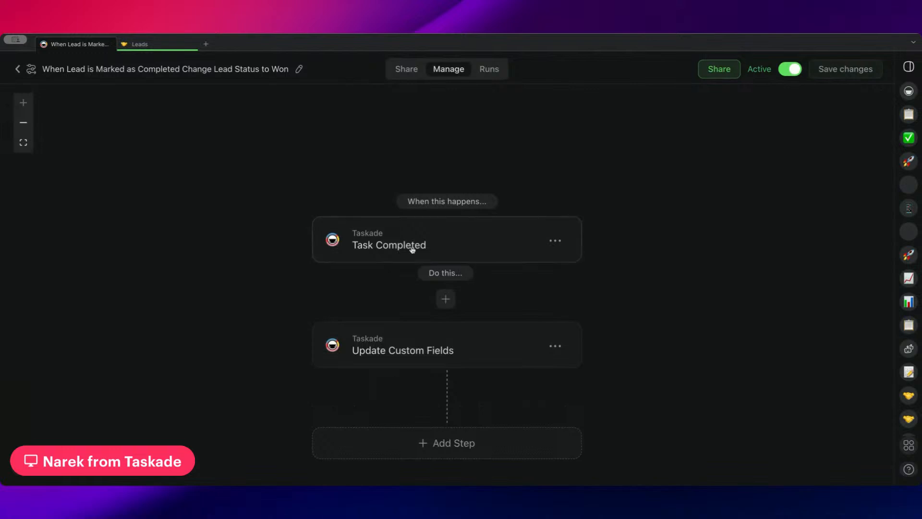
Check the completed leads in the Won section of the Leads project and return to the automation.
click(148, 44)
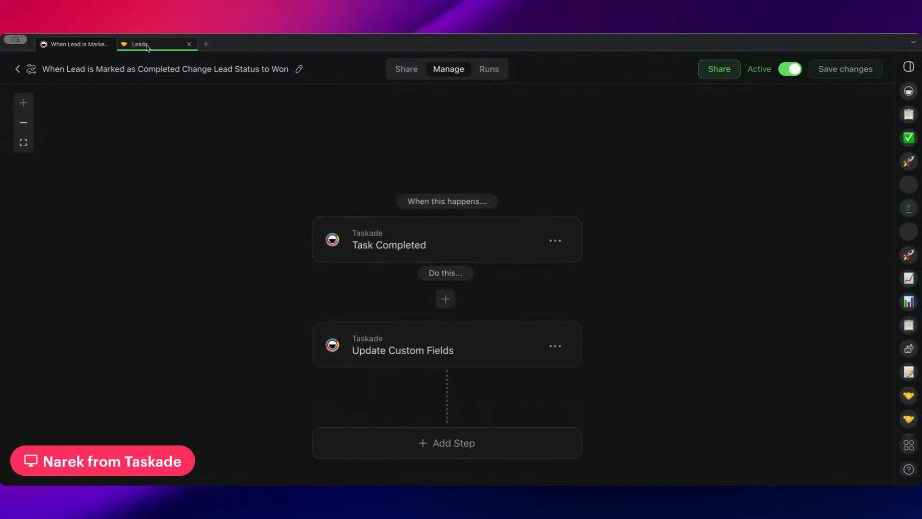
scroll(219, 308, down, 6)
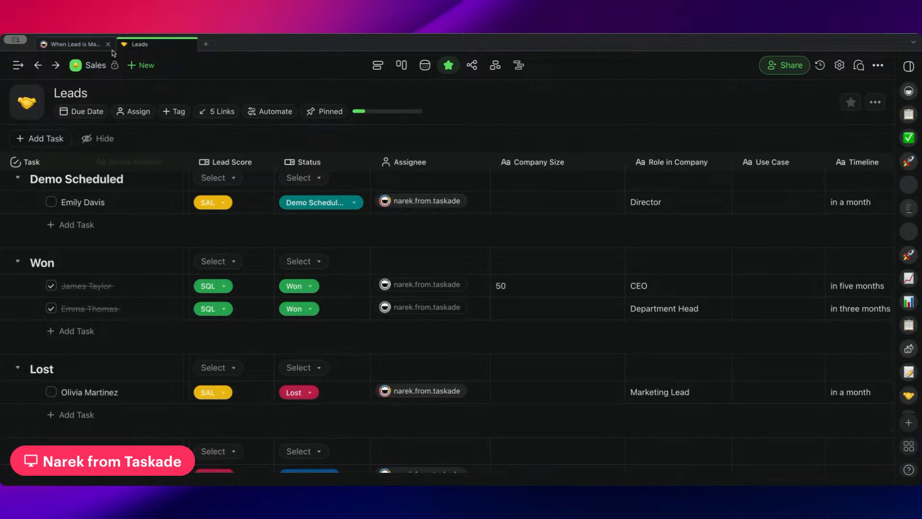
click(90, 48)
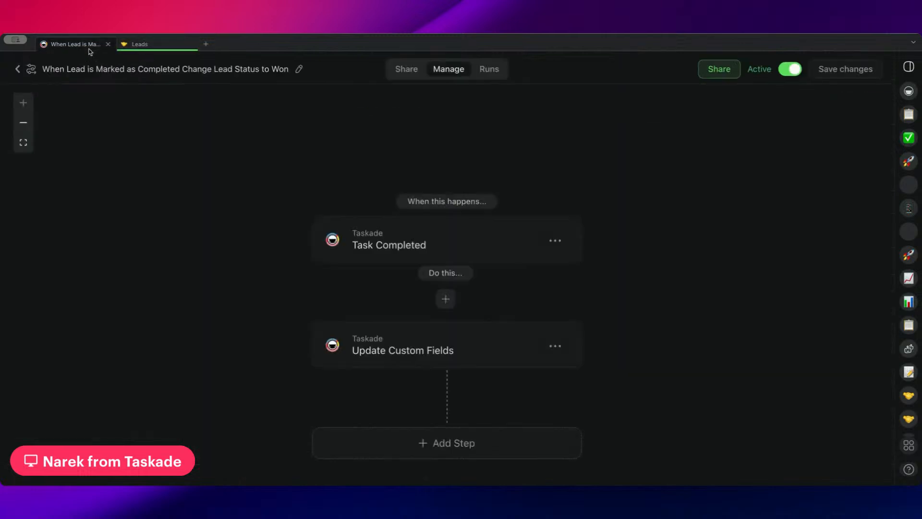
Set the Task Completed trigger's project to Leads, leave the block unselected, and save the automation.
click(452, 250)
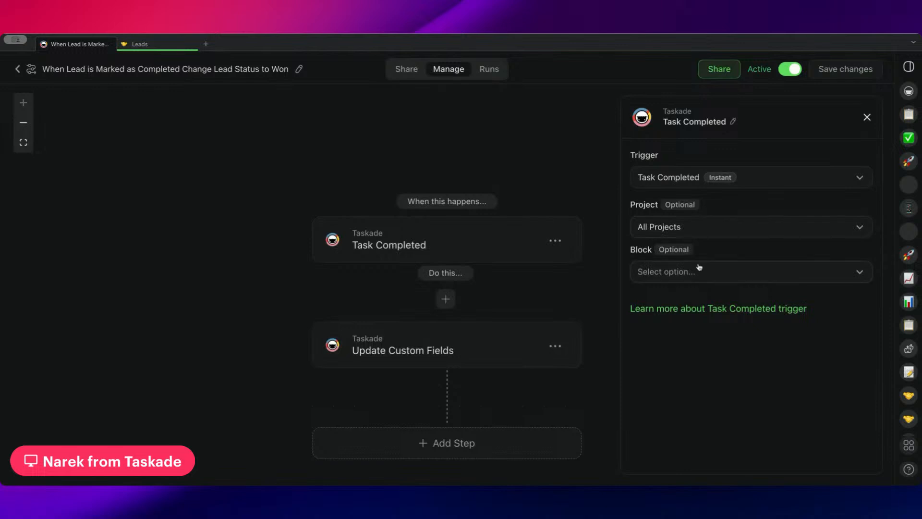
click(692, 233)
click(685, 299)
click(687, 272)
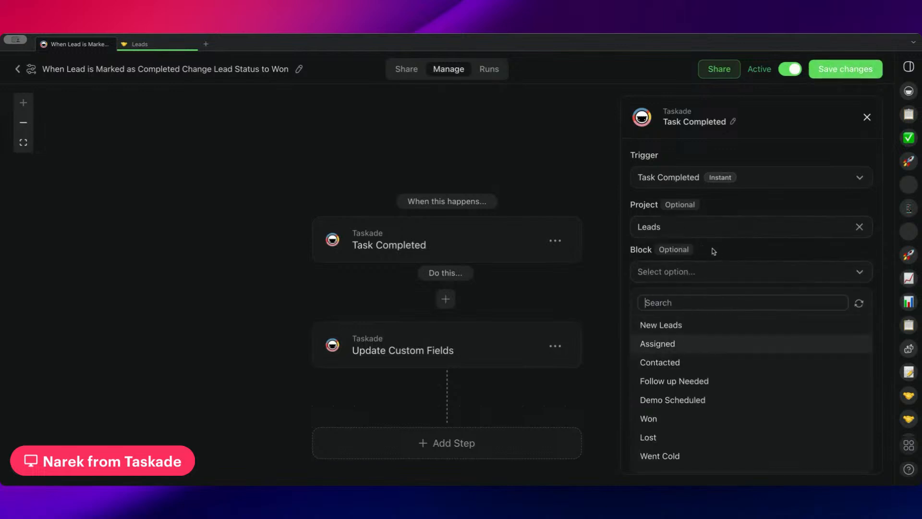
click(725, 241)
click(853, 71)
Review the Update Custom Fields action's project, task ID and Status field settings.
drag(472, 308, 426, 279)
click(411, 328)
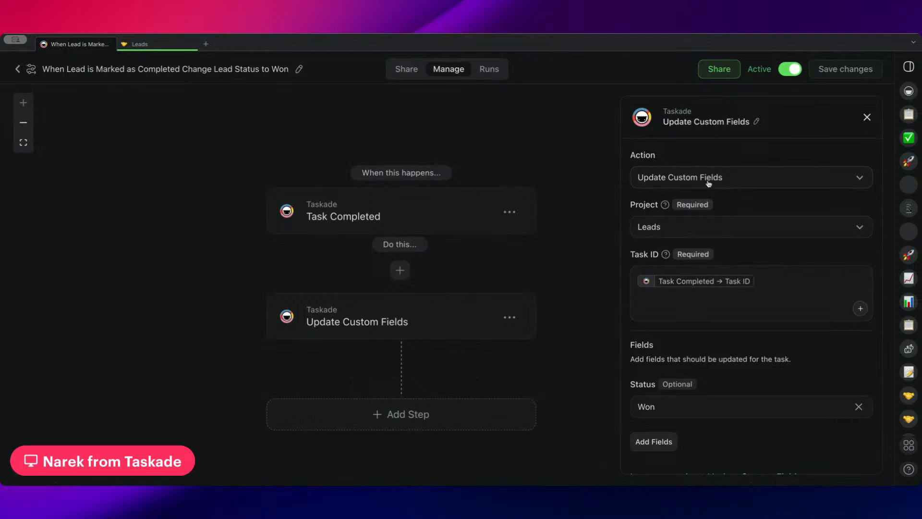
scroll(656, 225, down, 1)
scroll(656, 226, down, 1)
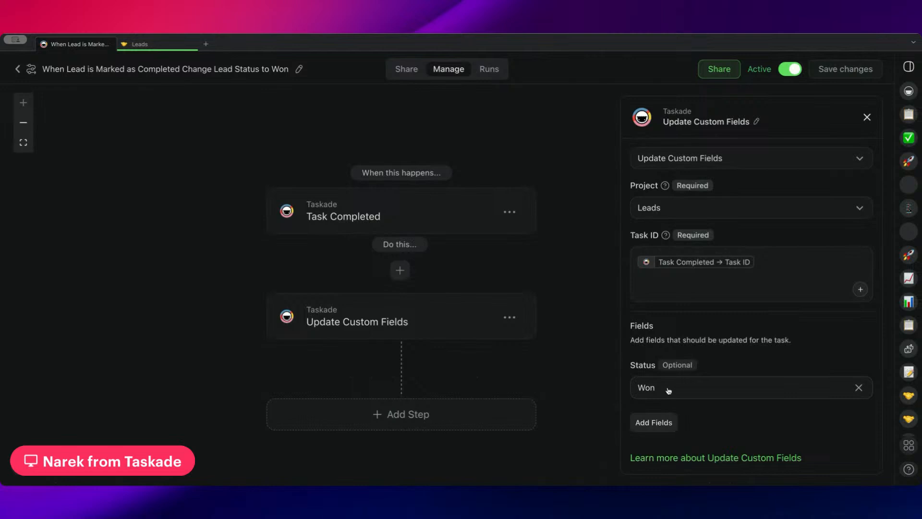
drag(630, 365, 657, 369)
Open the "Move Leads to the Correct Section Based on Lead Status" automation and examine the Won path's condition.
click(18, 68)
scroll(432, 232, down, 4)
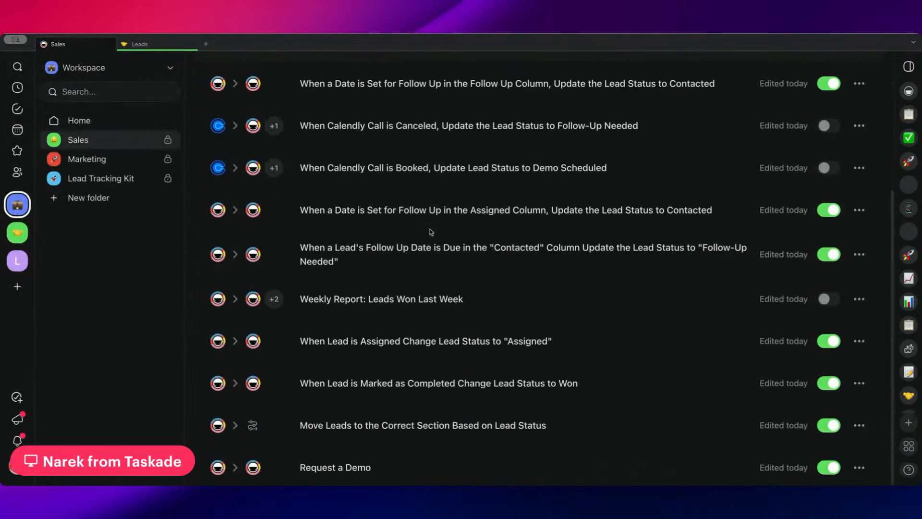
click(398, 427)
scroll(330, 293, up, 2)
scroll(329, 293, up, 3)
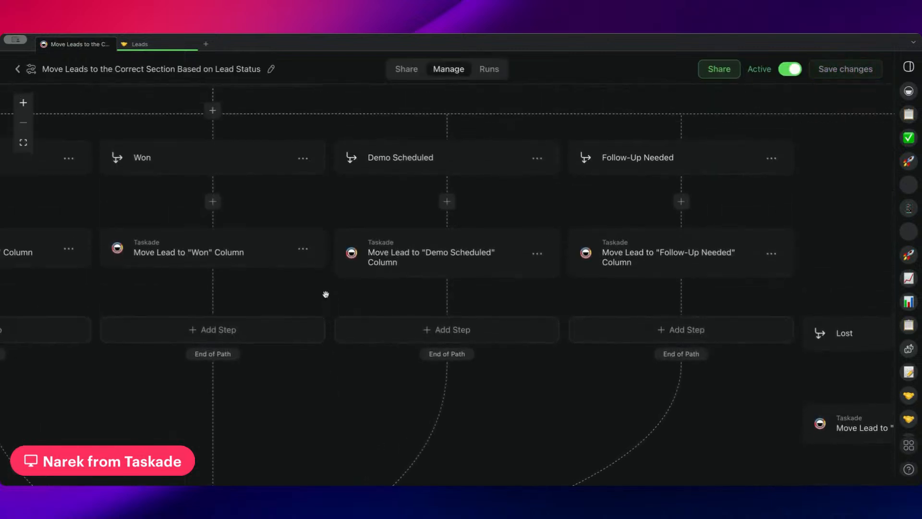
scroll(331, 300, left, 3)
scroll(352, 231, up, 2)
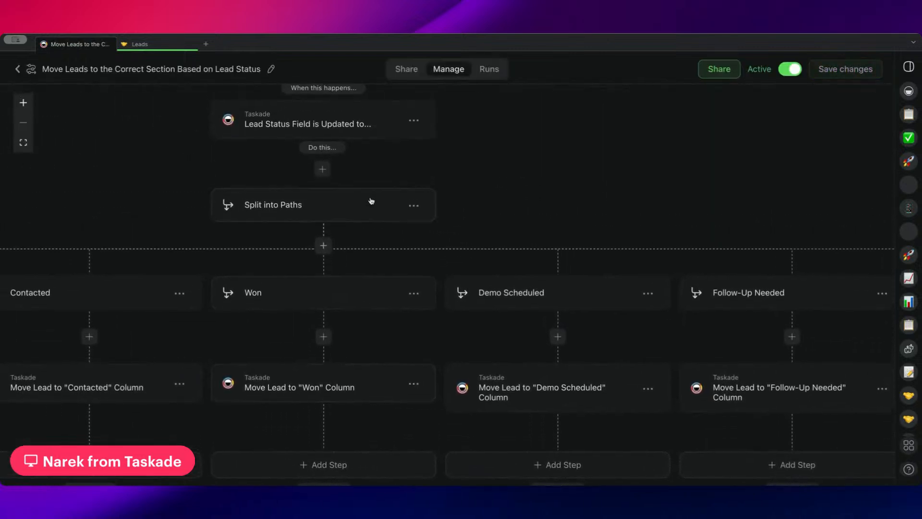
click(340, 295)
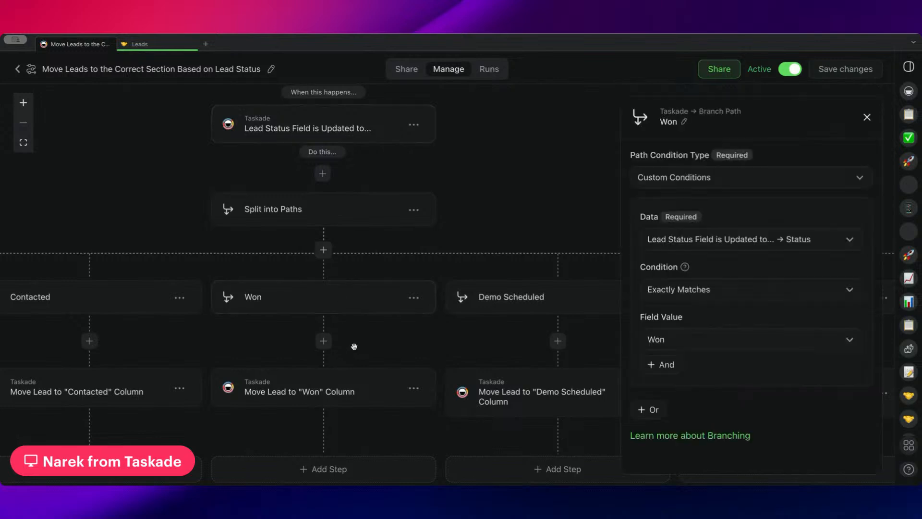
scroll(352, 345, down, 2)
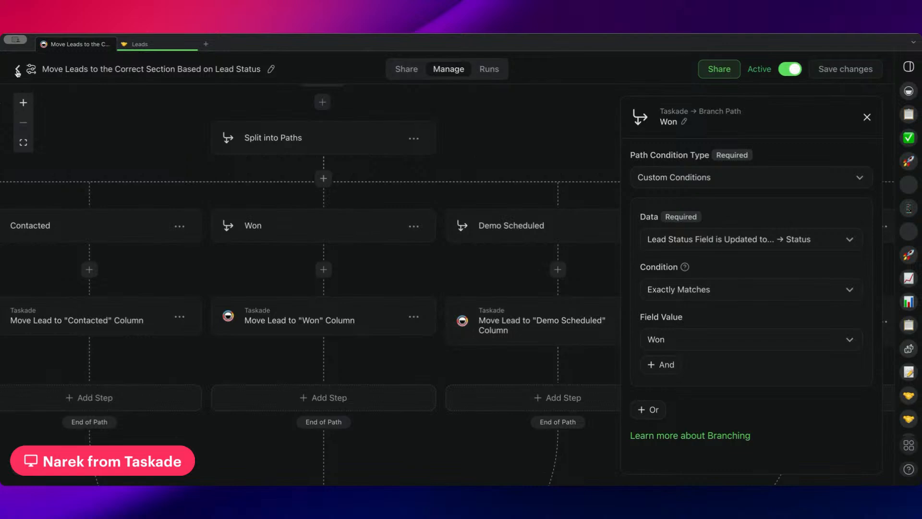
Look through the Sales automations, open the one for follow-up dates due in the "Contacted" column, and view its trigger settings.
click(19, 71)
scroll(529, 295, down, 3)
scroll(529, 295, down, 2)
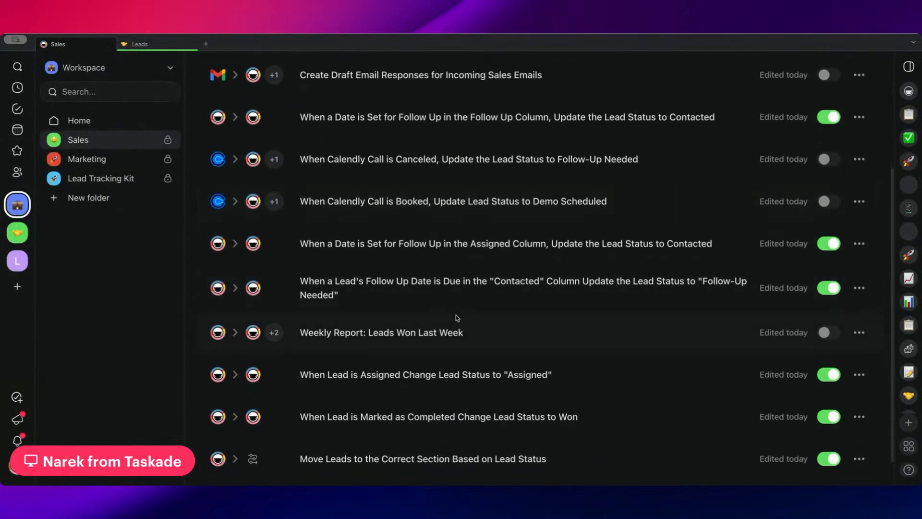
scroll(449, 336, down, 1)
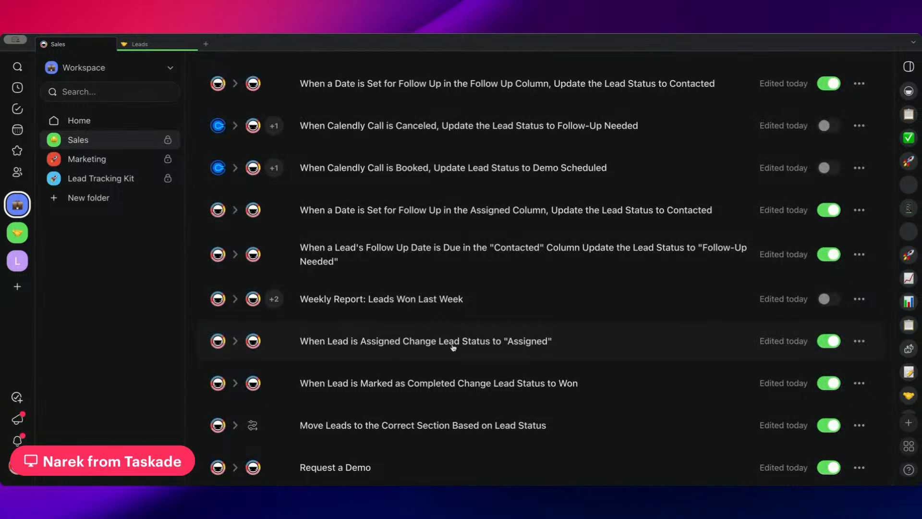
scroll(461, 355, up, 1)
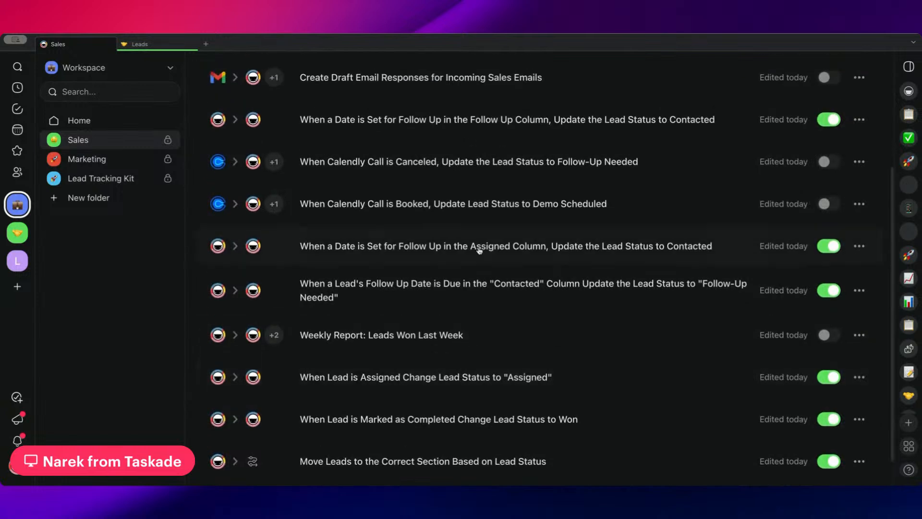
scroll(433, 243, up, 1)
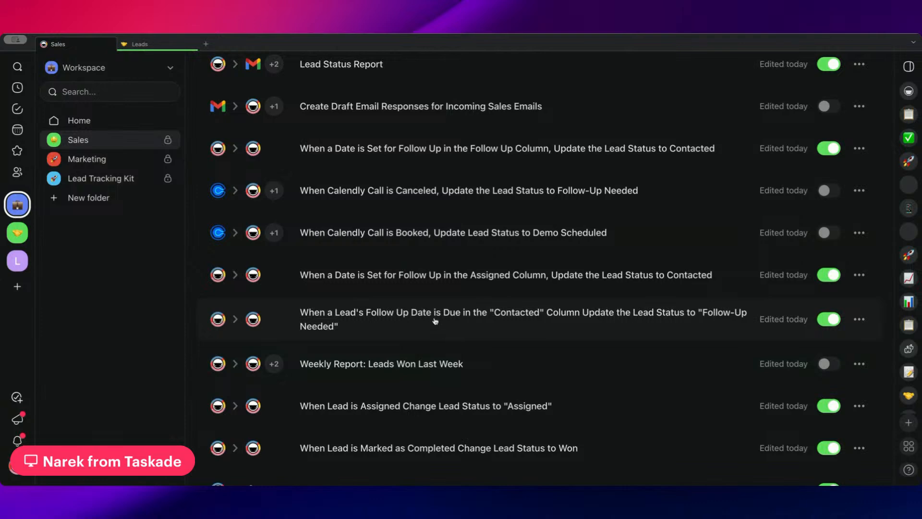
scroll(444, 328, down, 2)
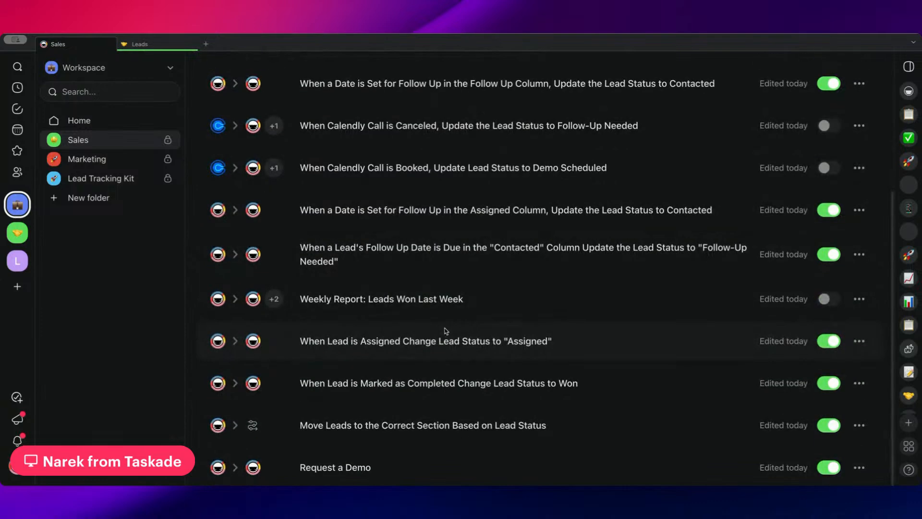
scroll(446, 326, up, 3)
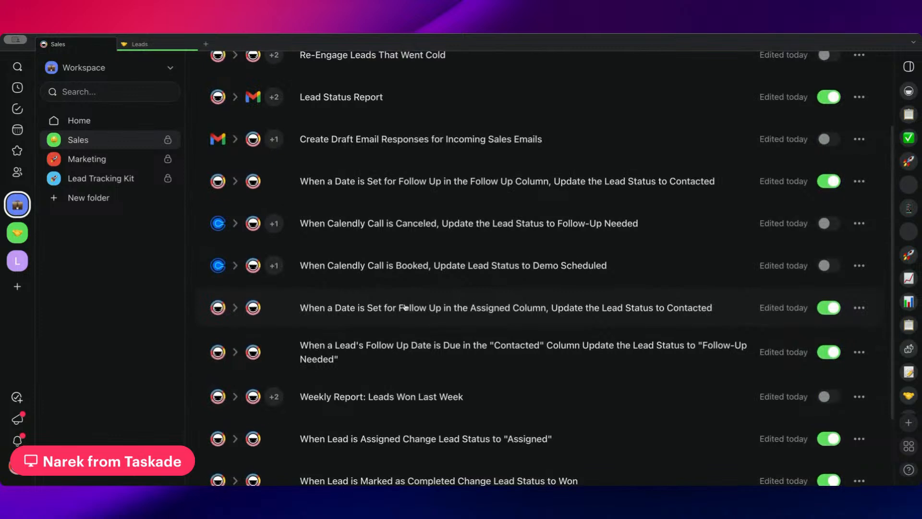
scroll(405, 303, down, 1)
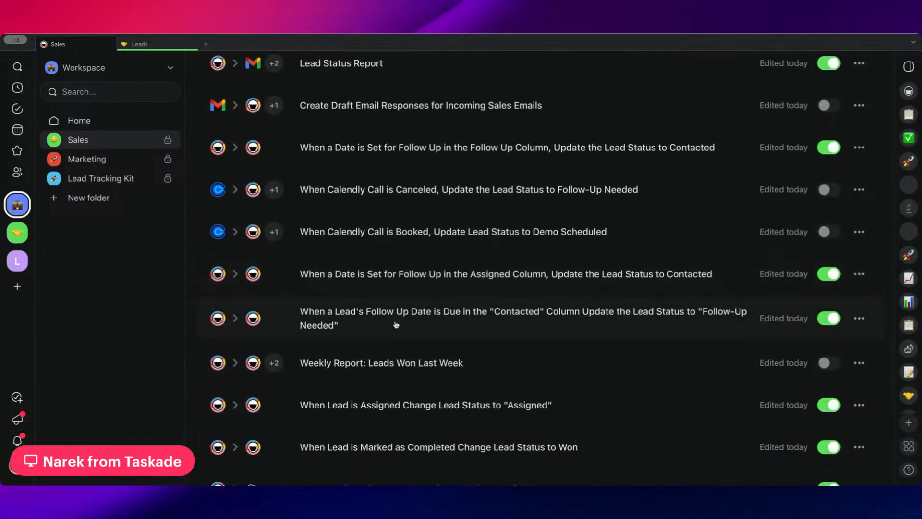
click(396, 325)
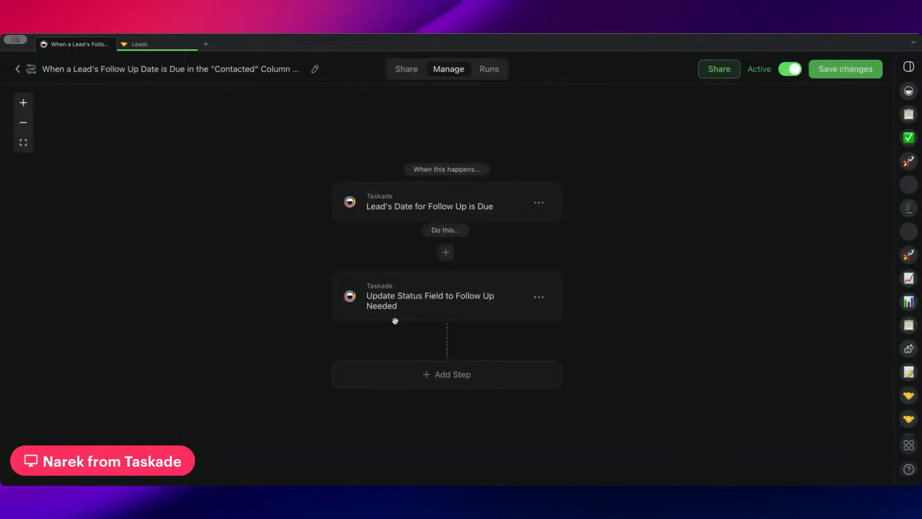
click(415, 211)
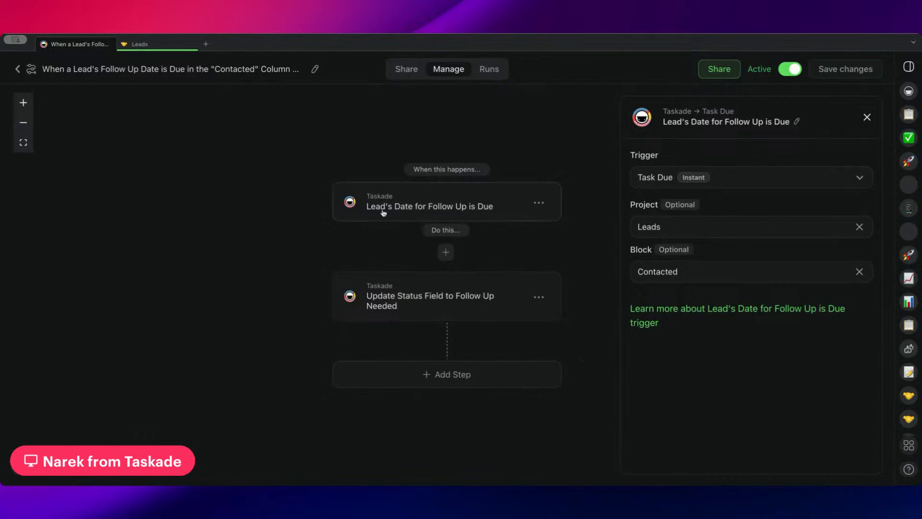
Examine the project, task ID and Status field settings of the "Update Status Field to Follow Up Needed" action.
scroll(479, 197, down, 1)
click(477, 272)
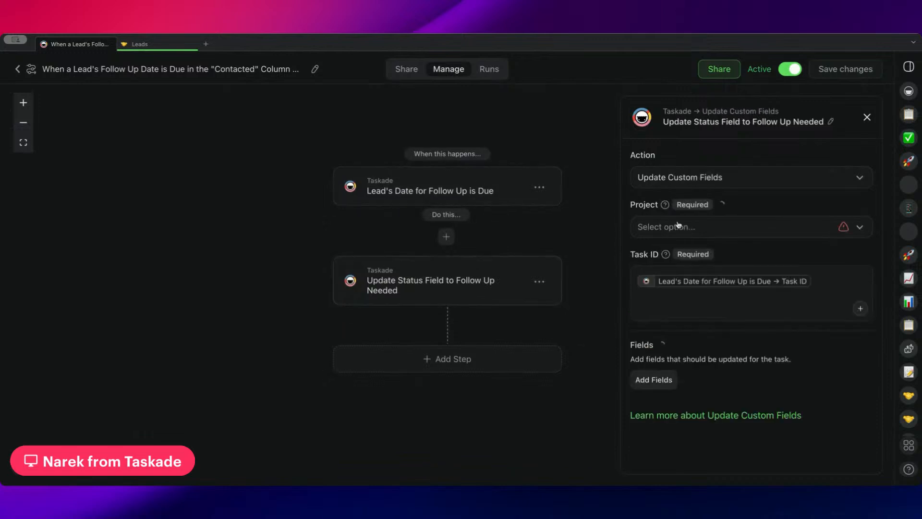
scroll(706, 270, down, 1)
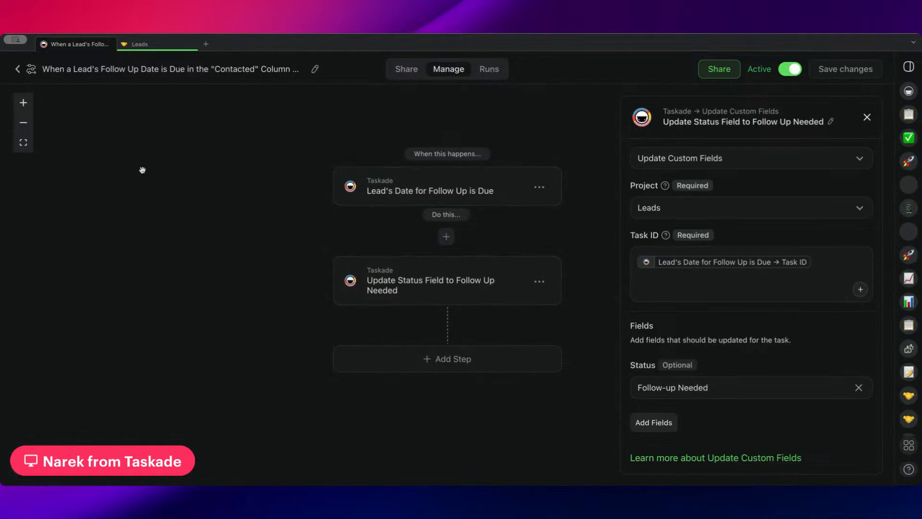
Return to the Sales automations, reopen the one for follow-up dates due in the "Contacted" column, and examine its Task Due trigger.
click(19, 71)
scroll(423, 296, down, 3)
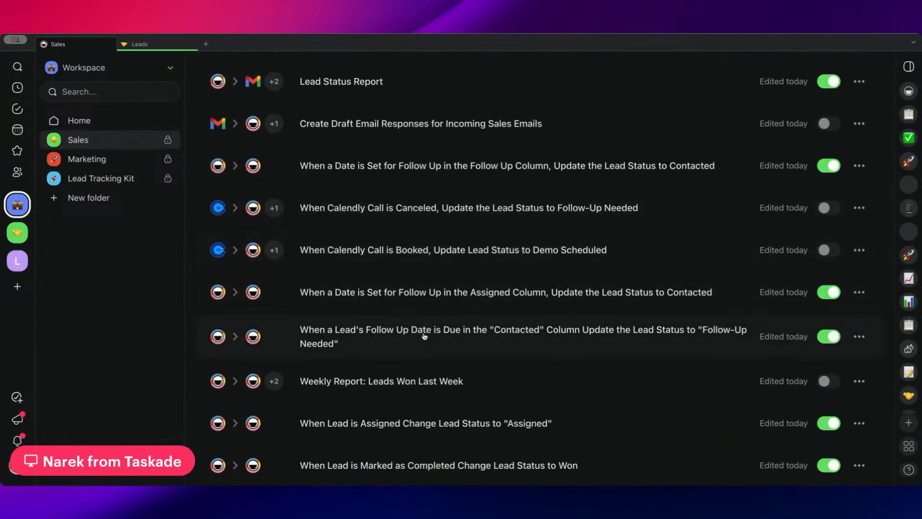
click(398, 339)
click(418, 219)
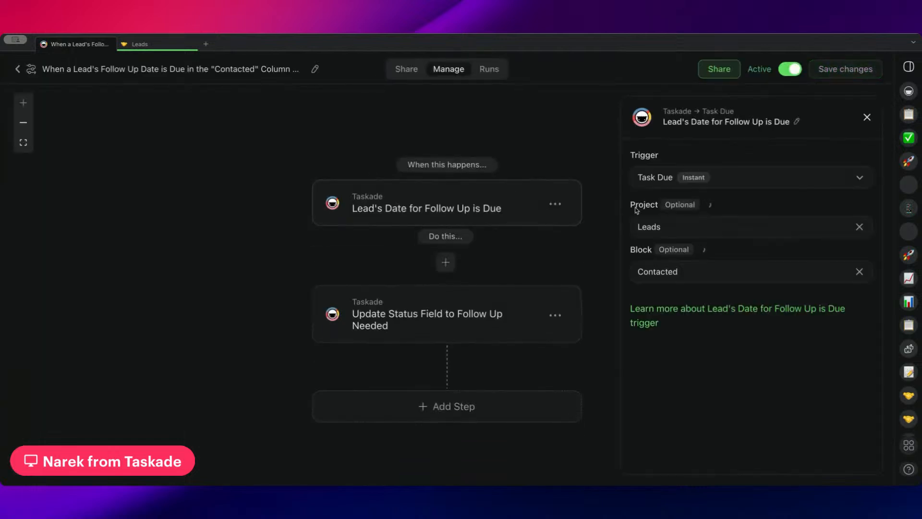
drag(570, 154, 552, 165)
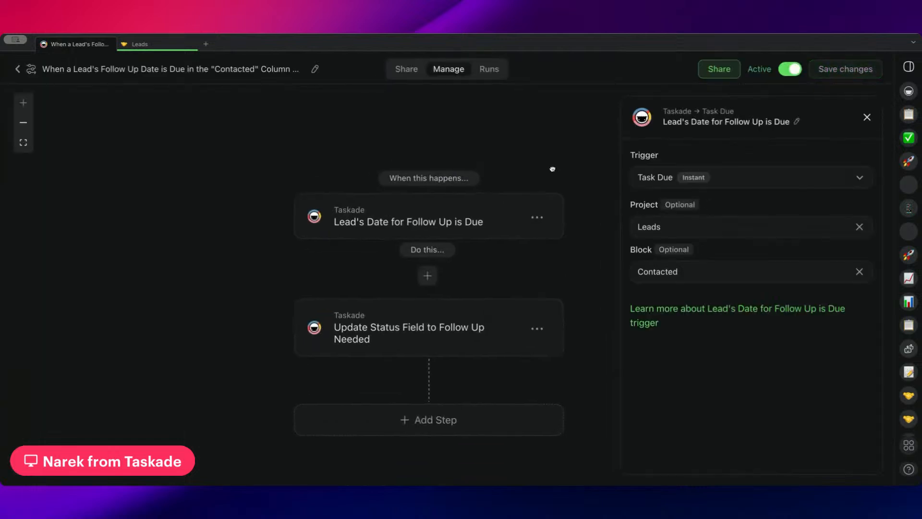
Open the automation for dates set for follow up in the Assigned column and examine its trigger and Update Custom Fields action.
click(18, 71)
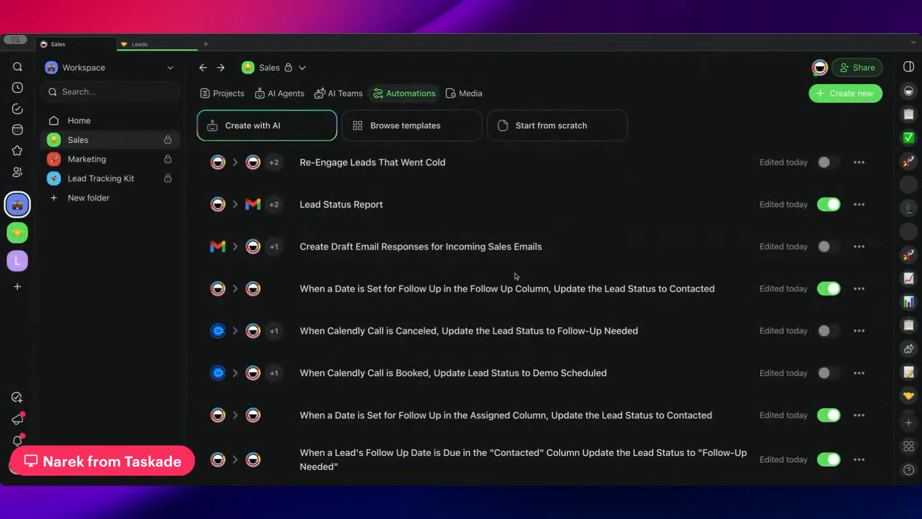
scroll(514, 273, down, 3)
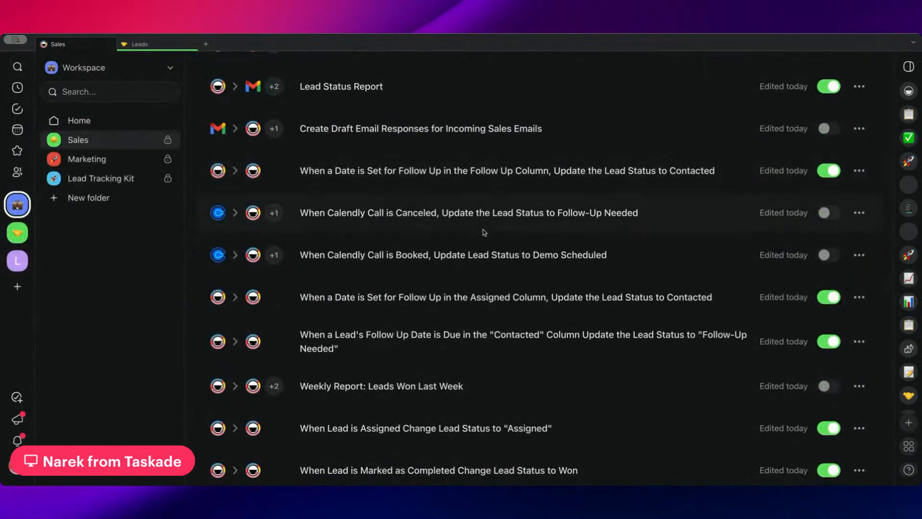
click(459, 303)
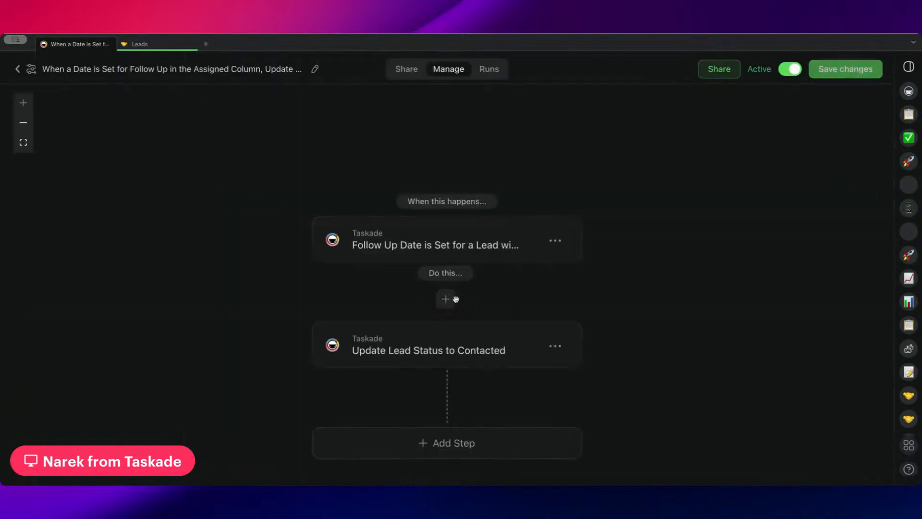
click(452, 222)
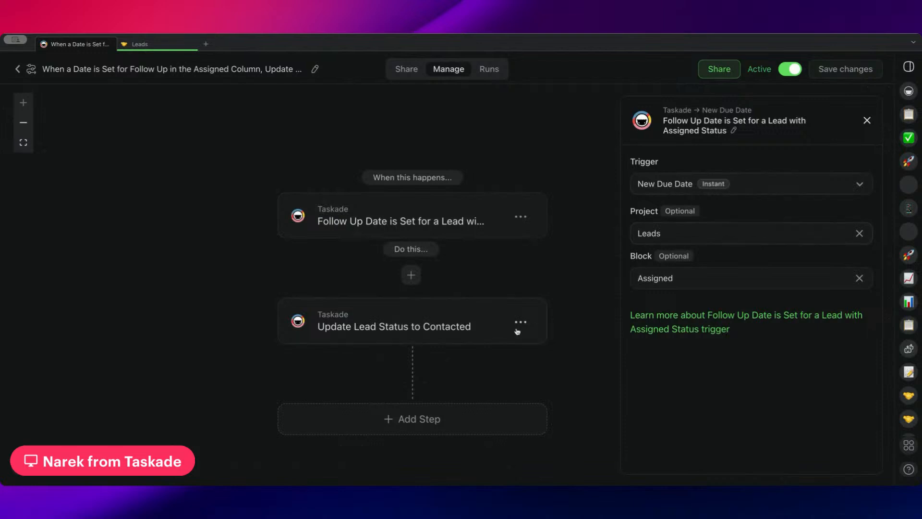
click(440, 326)
scroll(769, 175, down, 1)
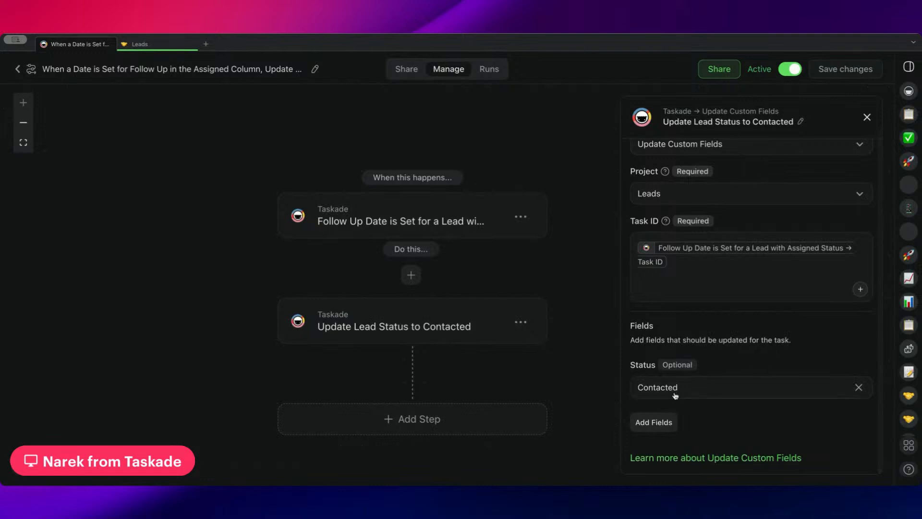
In the Leads project, set the due date of the lead under Follow up Needed to 02/17/2025, 8:00 AM.
click(144, 48)
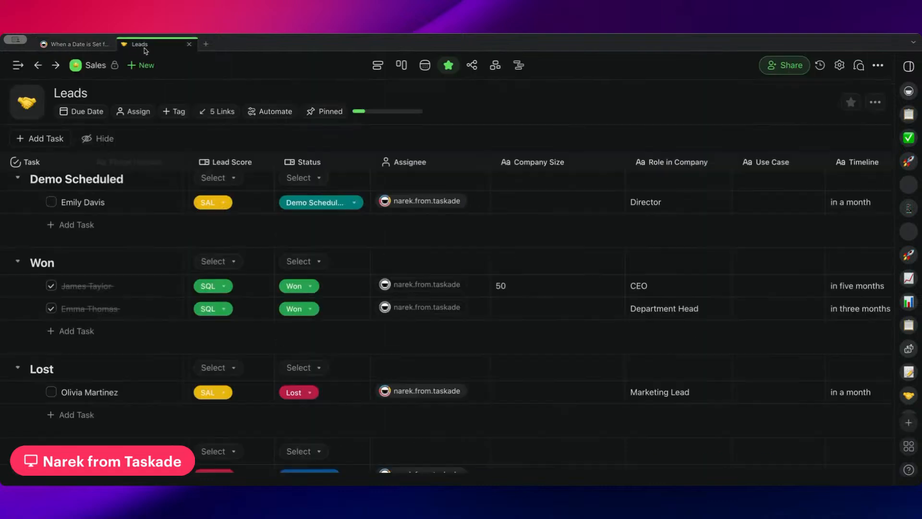
scroll(235, 319, down, 2)
scroll(237, 319, up, 5)
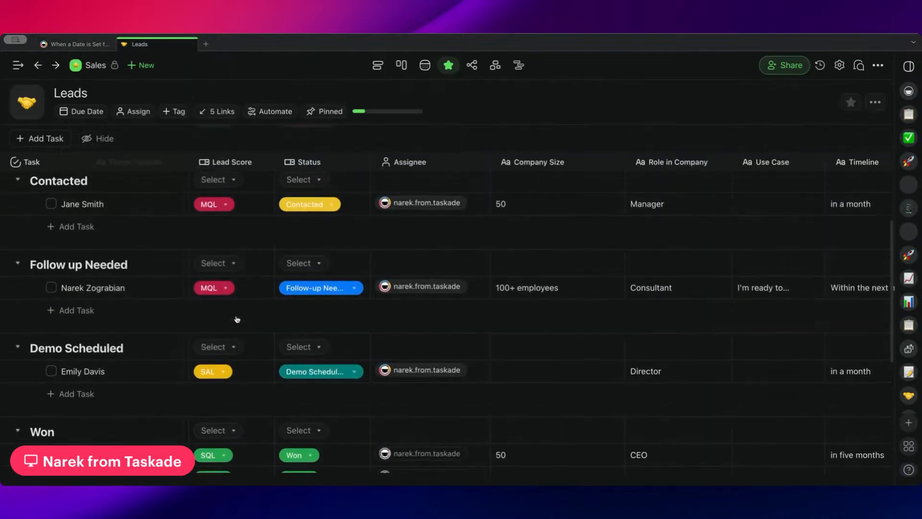
scroll(609, 307, right, 7)
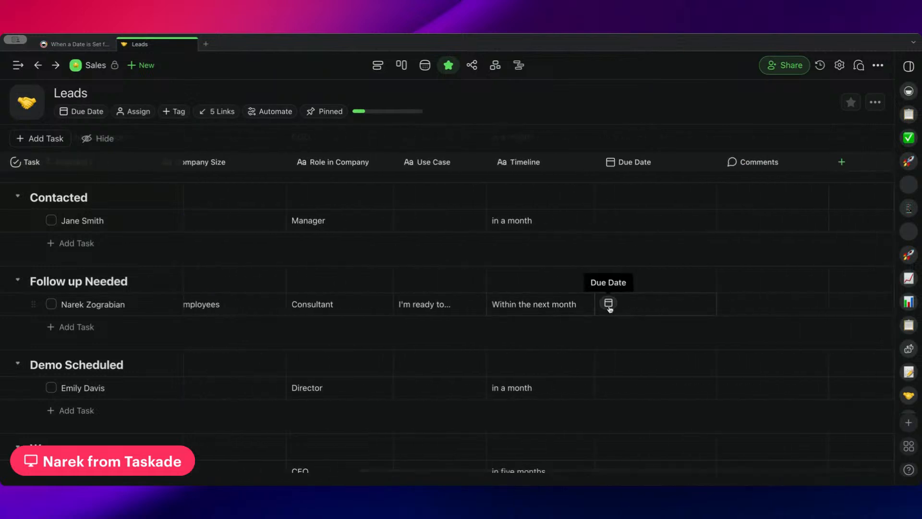
scroll(409, 303, left, 3)
scroll(504, 302, right, 3)
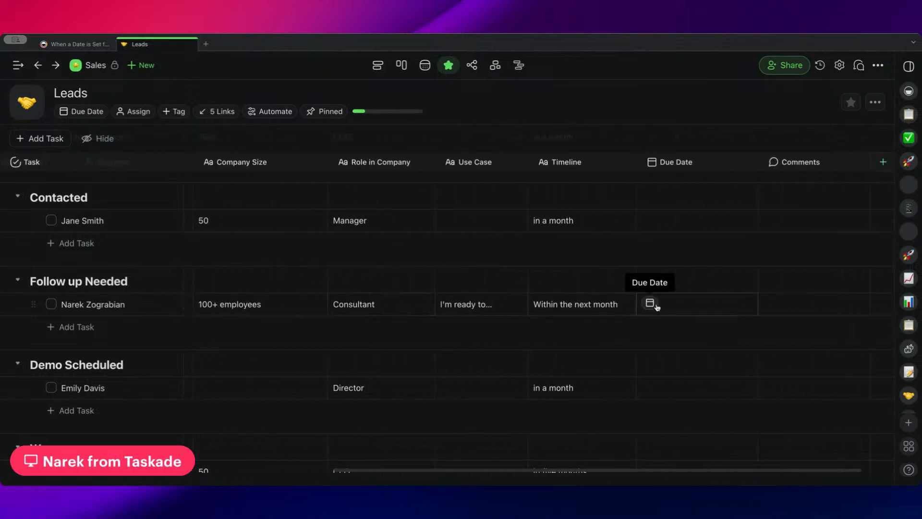
click(654, 306)
click(703, 289)
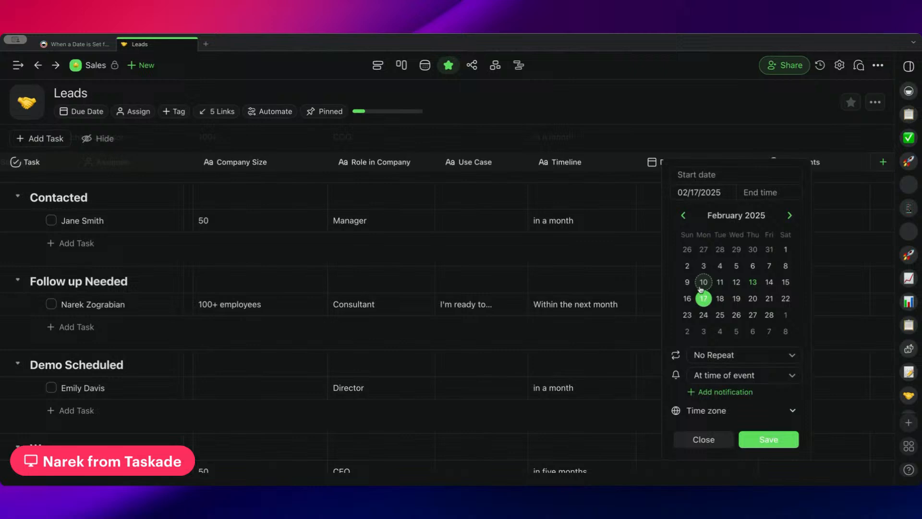
click(765, 185)
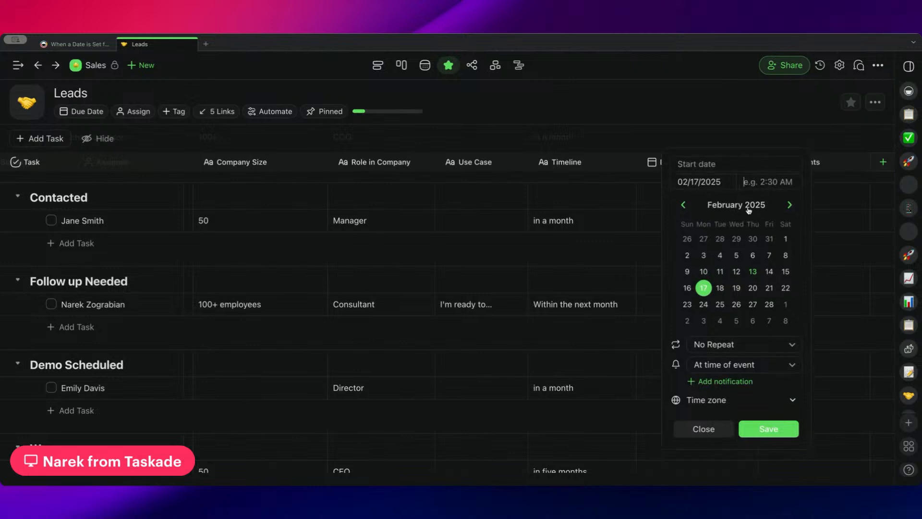
text(8:00 AM)
click(768, 428)
scroll(547, 358, left, 5)
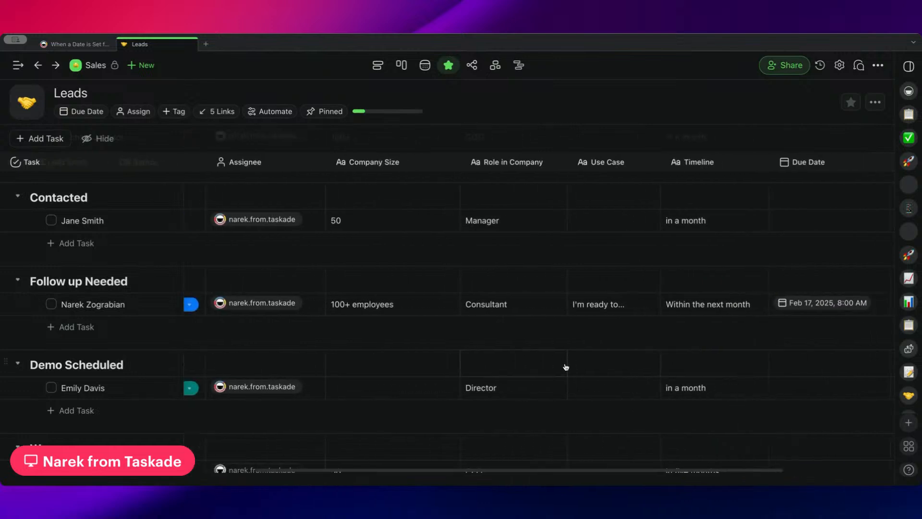
scroll(589, 371, left, 3)
scroll(311, 284, up, 2)
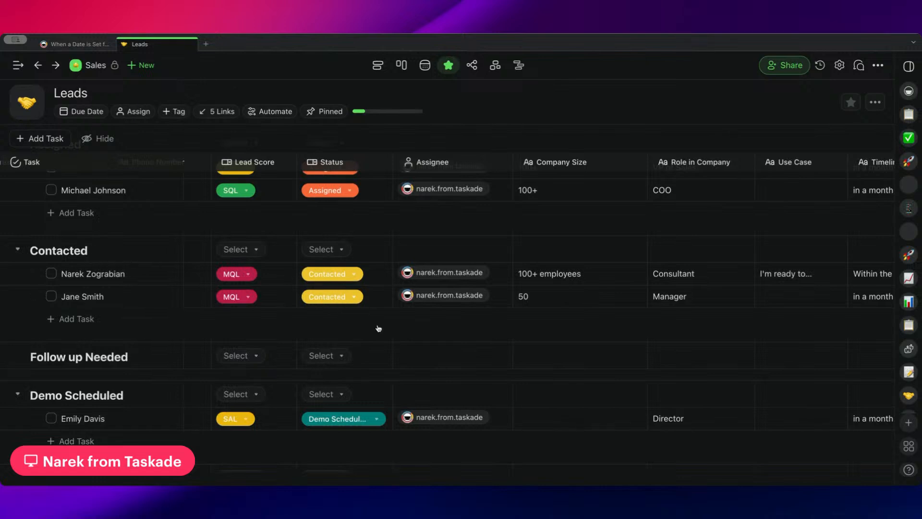
Open the due date of the first lead under Contacted and set that lead's Status to Follow-up Needed.
scroll(553, 311, right, 5)
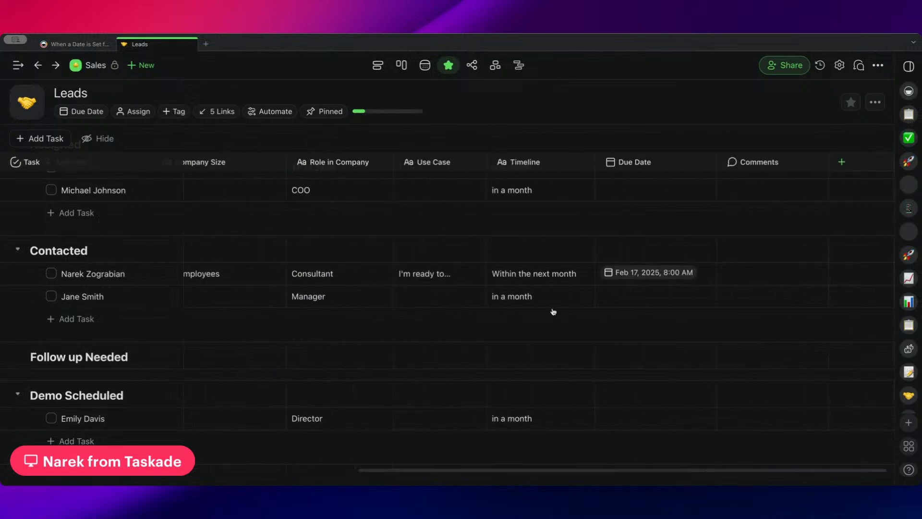
click(685, 271)
click(739, 377)
scroll(575, 262, left, 6)
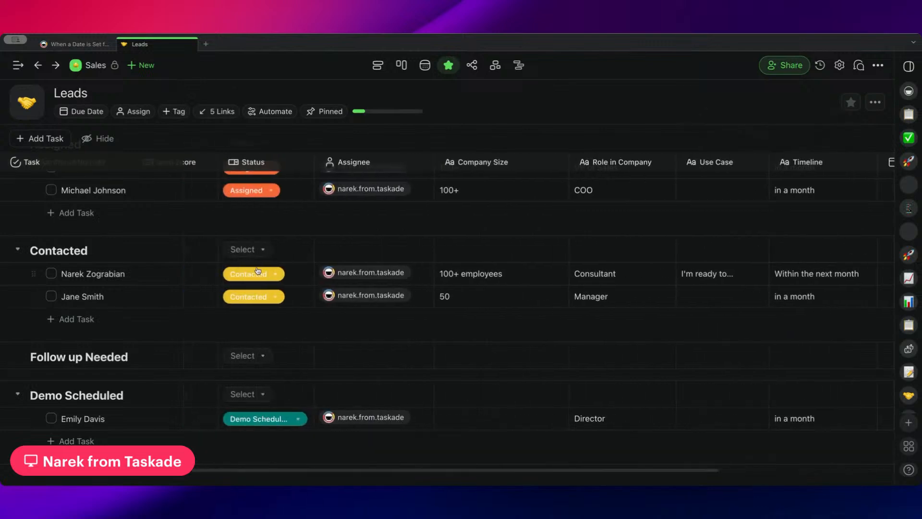
click(450, 274)
click(461, 382)
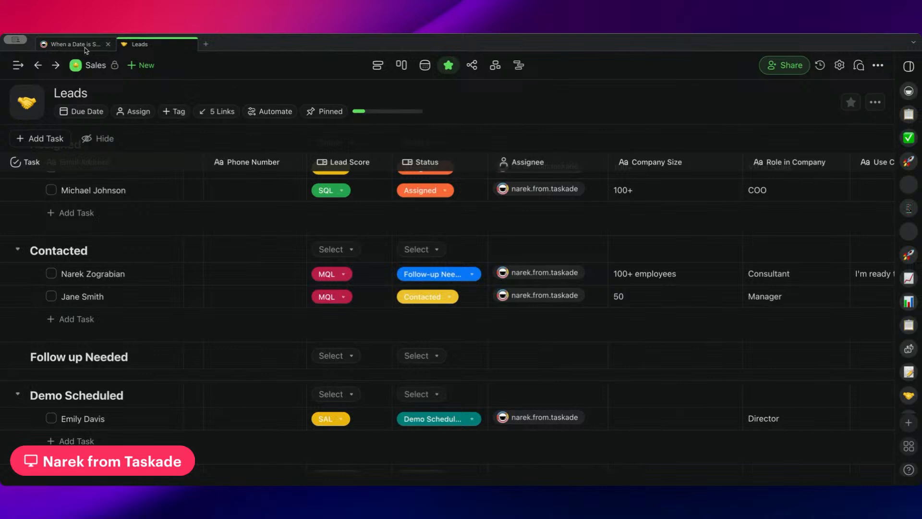
scroll(449, 276, down, 1)
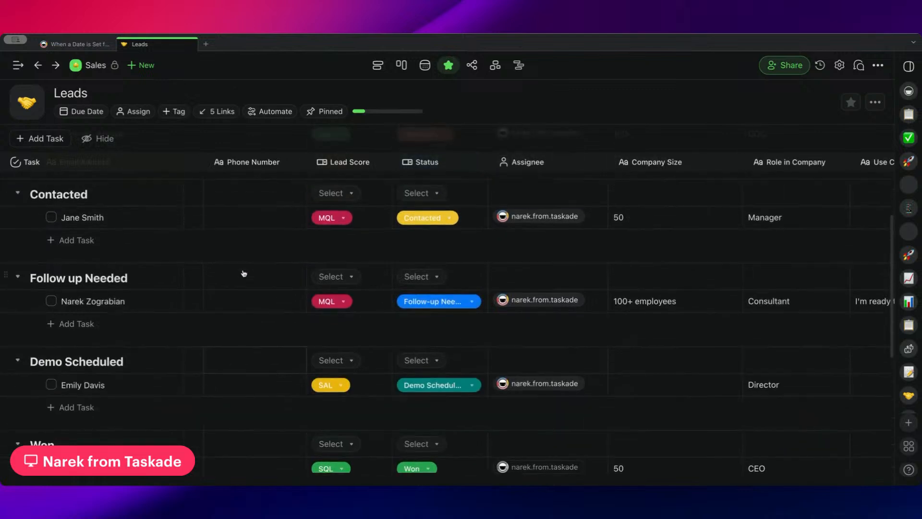
Return to the Sales automations, reopen the Assigned column follow-up date automation, and recheck its New Due Date trigger and status update action.
click(64, 45)
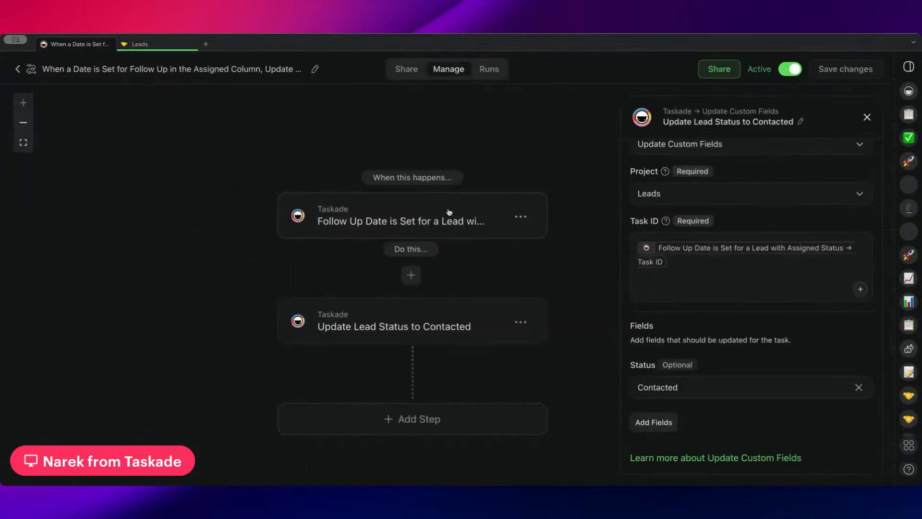
click(26, 72)
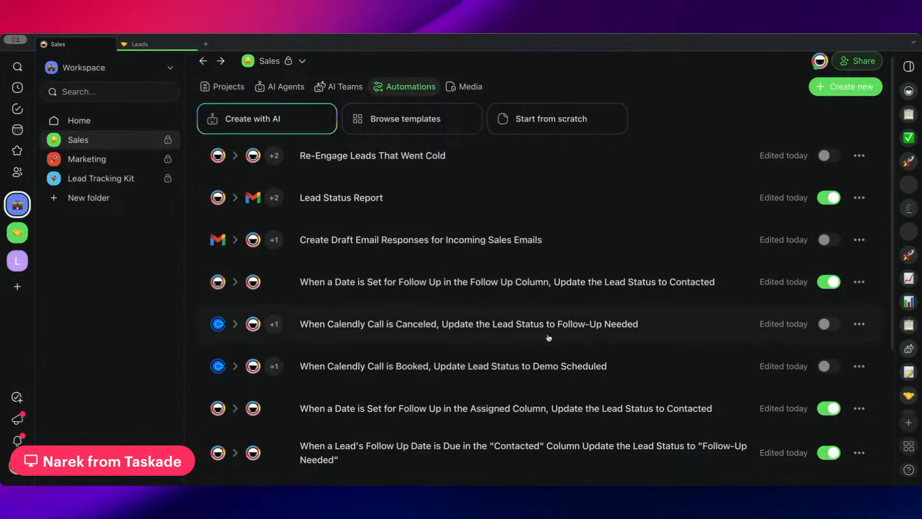
scroll(525, 338, down, 2)
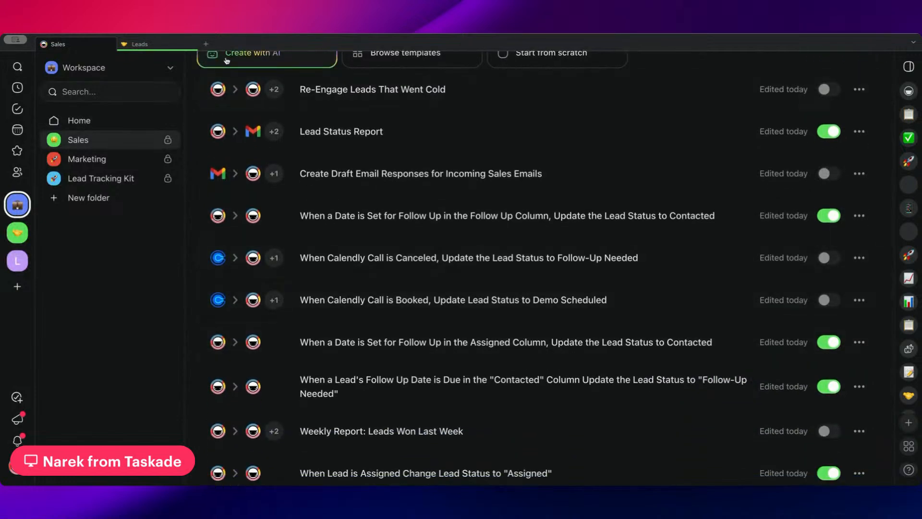
click(433, 344)
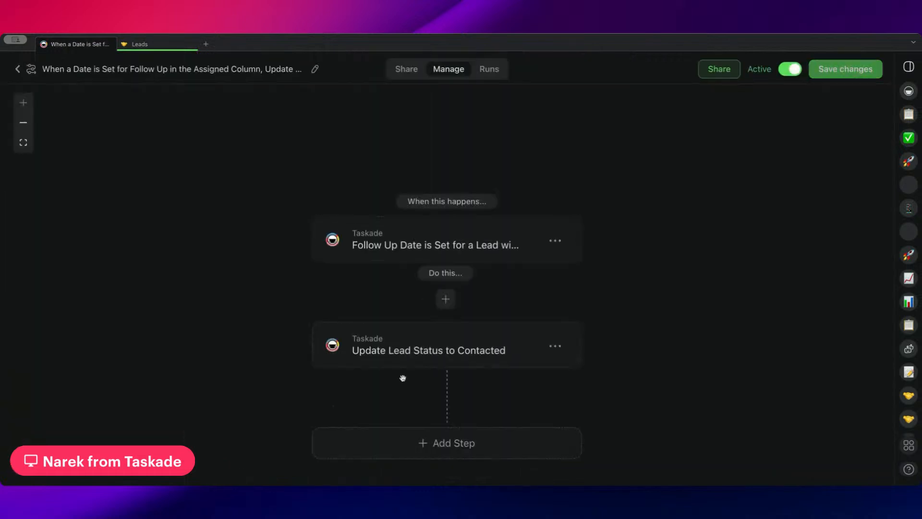
click(468, 260)
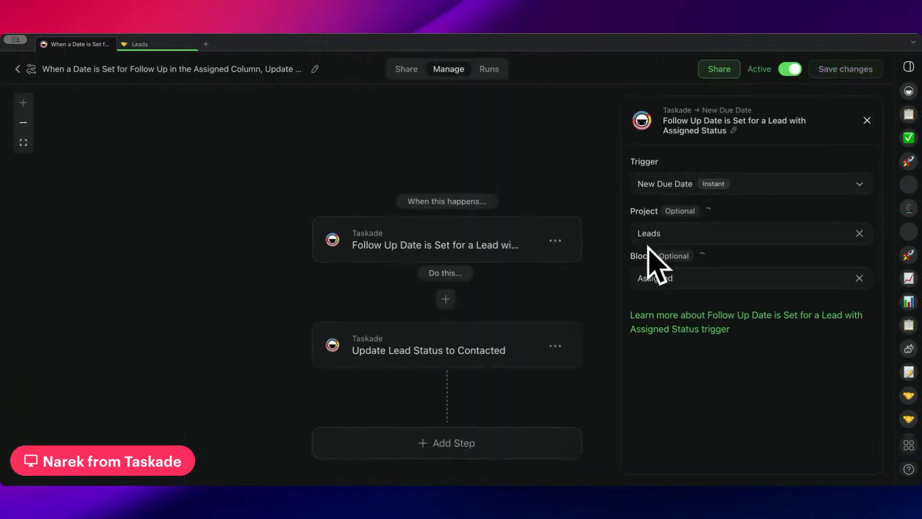
click(452, 355)
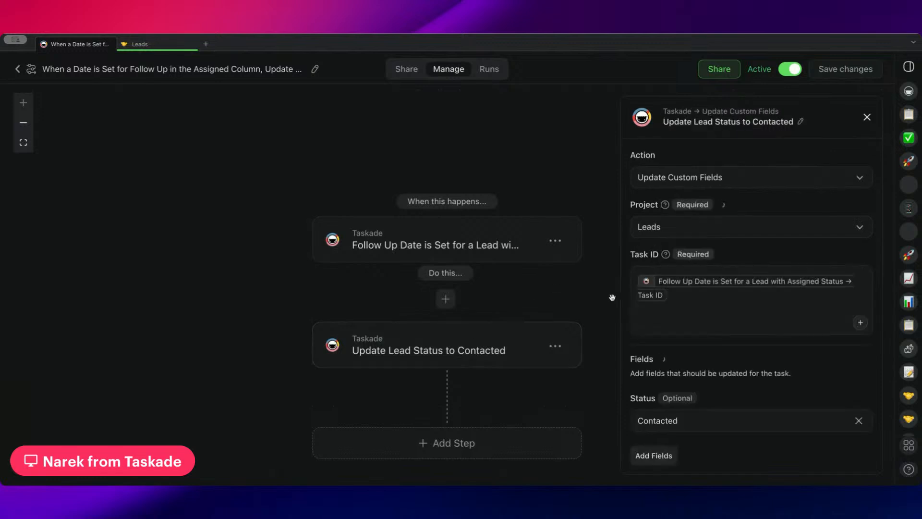
scroll(681, 282, down, 1)
In the Leads project, assign the first lead under New Leads to the workspace member.
click(169, 45)
scroll(513, 249, up, 4)
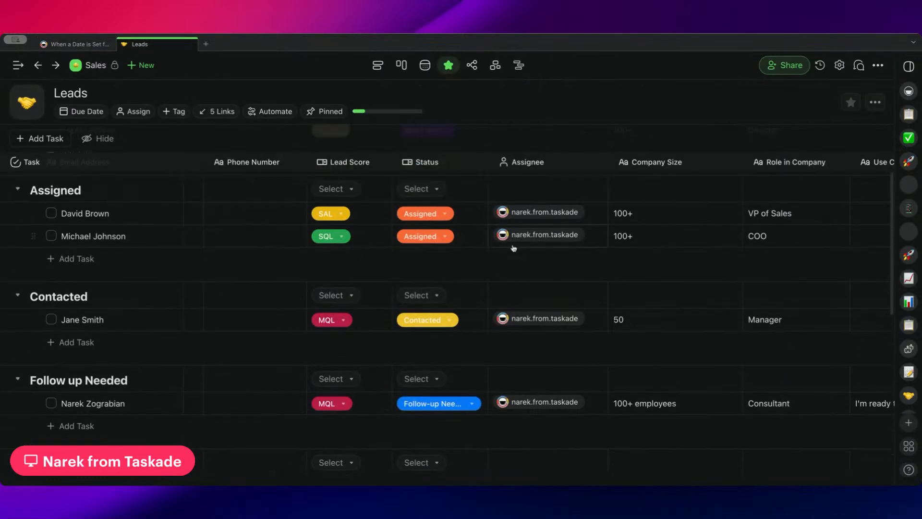
scroll(432, 348, up, 2)
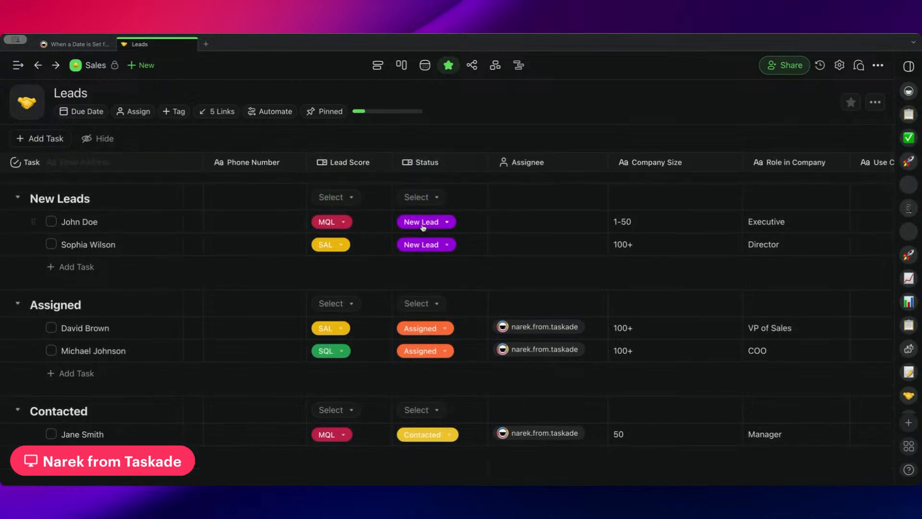
click(503, 220)
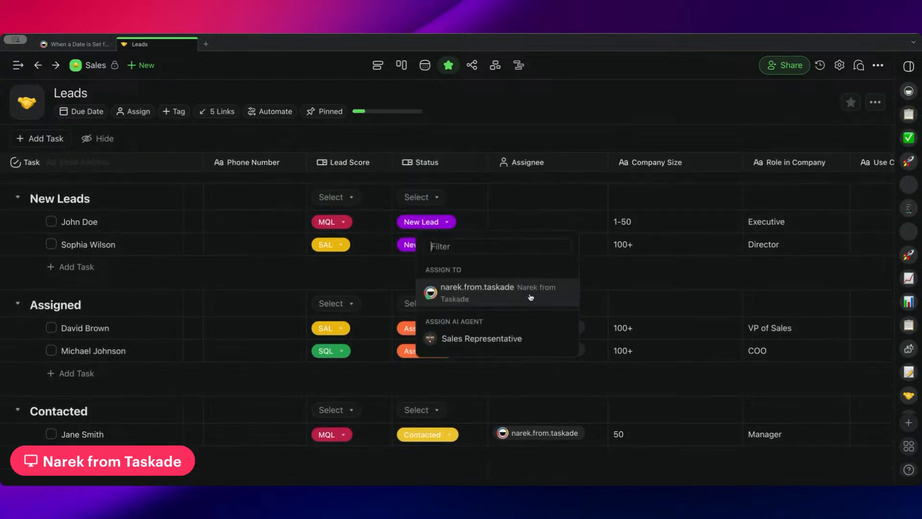
click(531, 297)
click(365, 269)
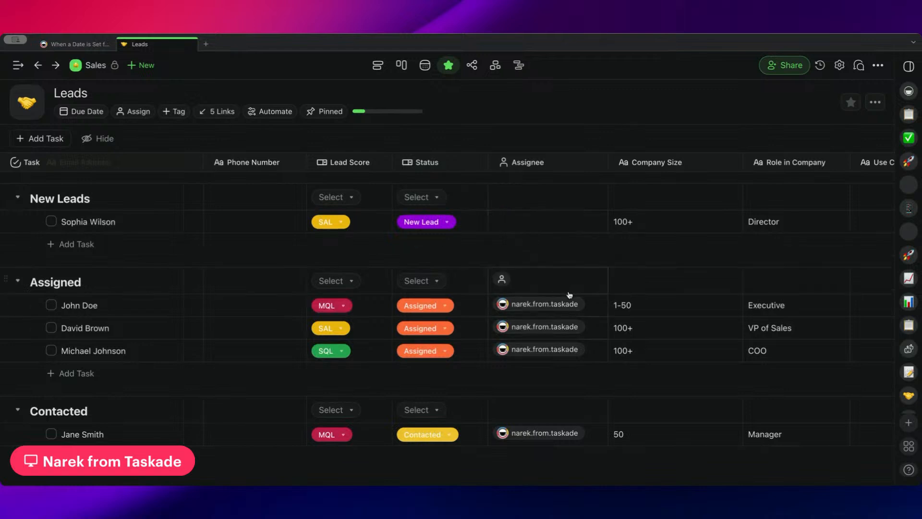
Set the due date of the first lead under Assigned to 02/15/2025, 9:00 AM.
scroll(628, 303, right, 10)
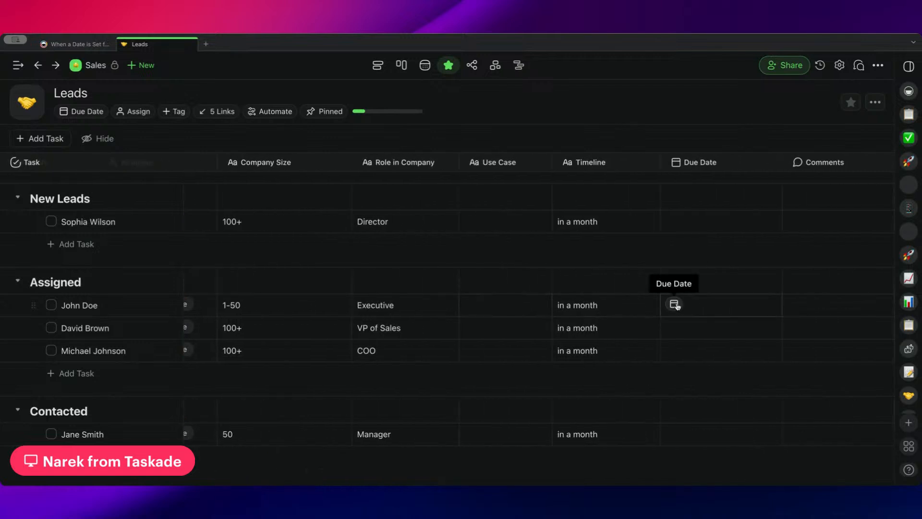
click(675, 306)
click(810, 274)
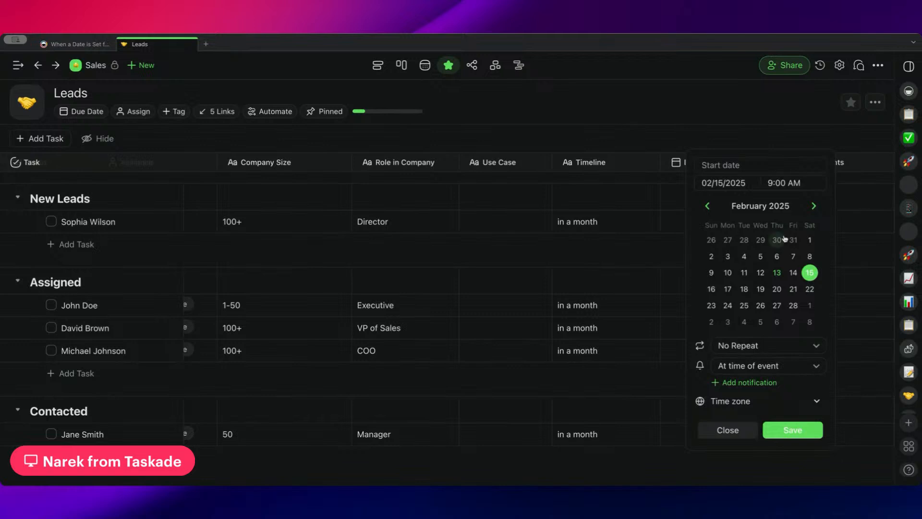
click(793, 430)
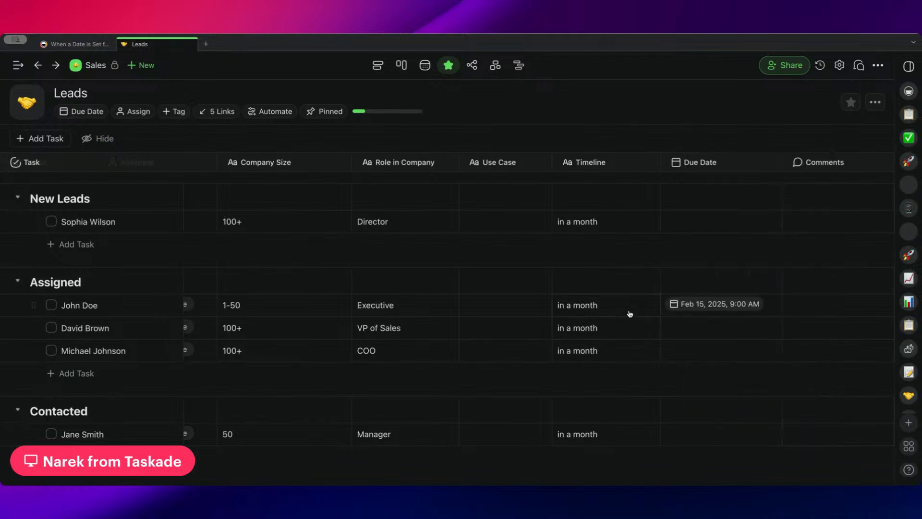
Check the Status, section and due date of the newly dated lead in the Leads project.
scroll(630, 314, left, 10)
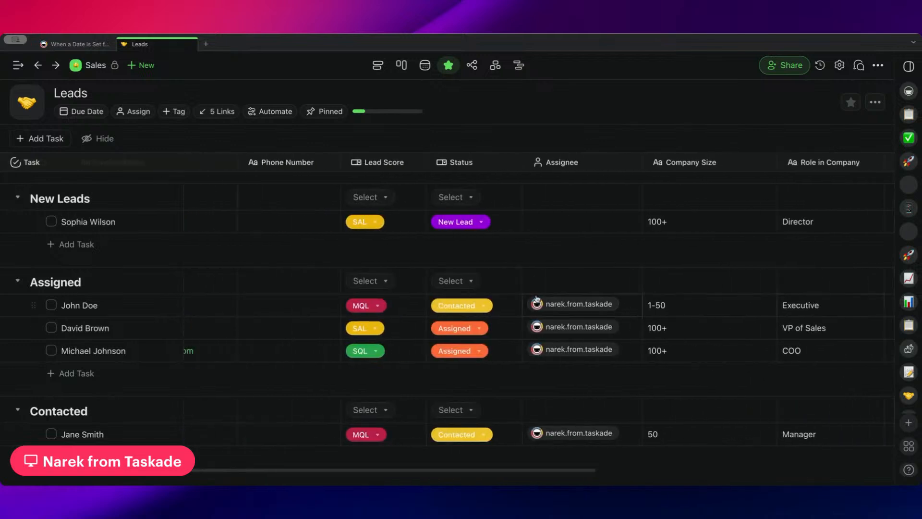
scroll(475, 310, down, 3)
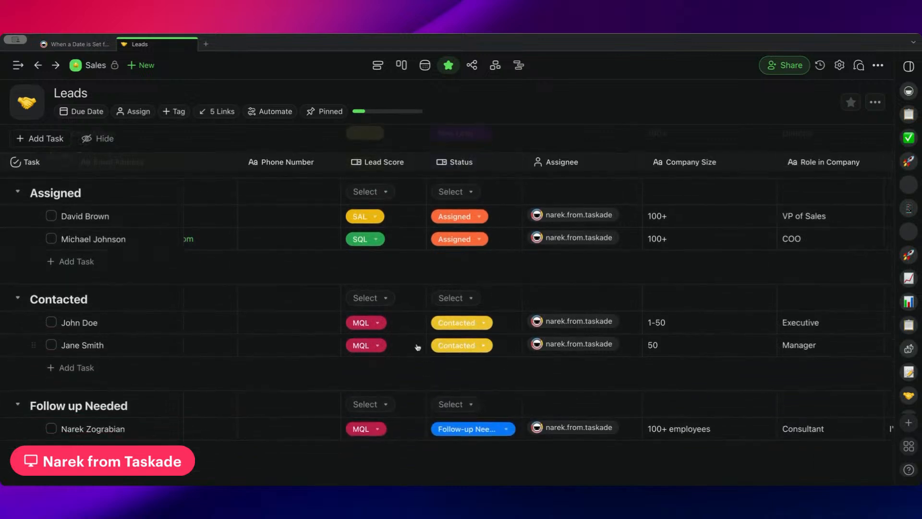
scroll(447, 342, right, 10)
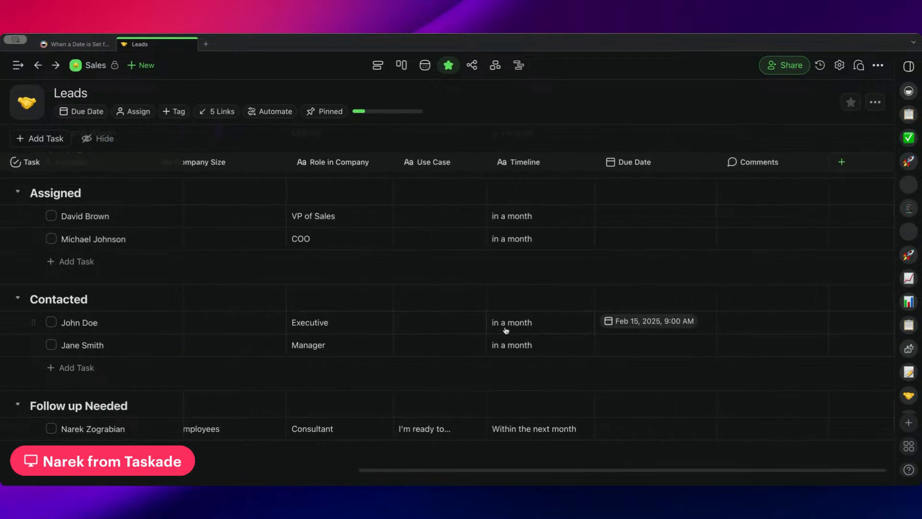
scroll(647, 325, left, 10)
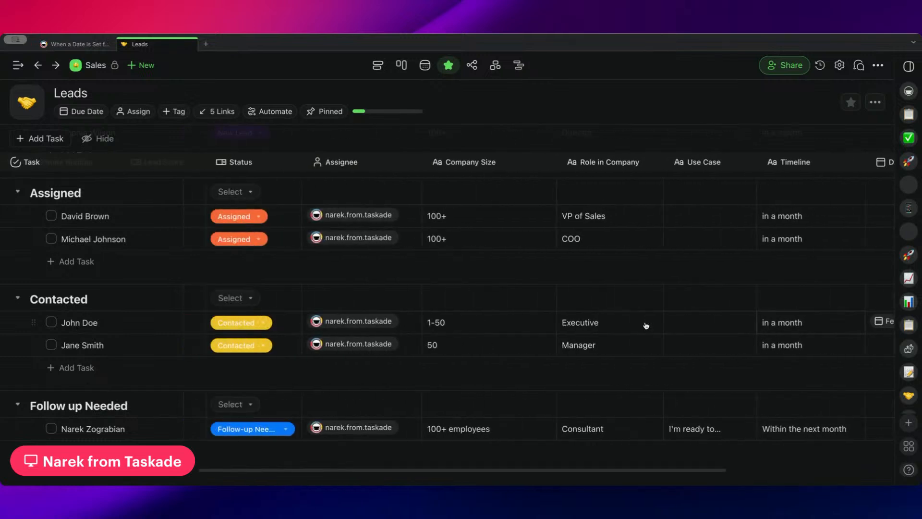
Leave the Assigned column follow-up date automation, browse the Sales automations list, and look back at the lead statuses in Leads.
click(95, 44)
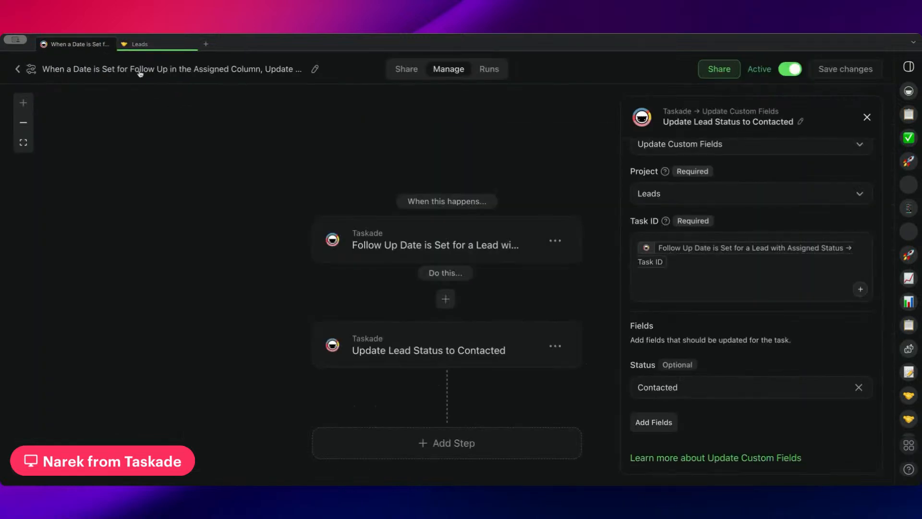
click(18, 69)
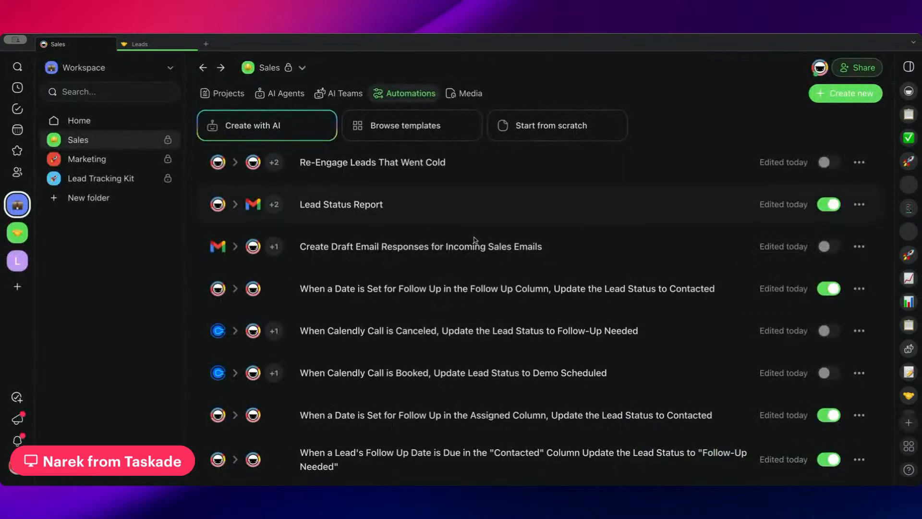
scroll(491, 279, down, 3)
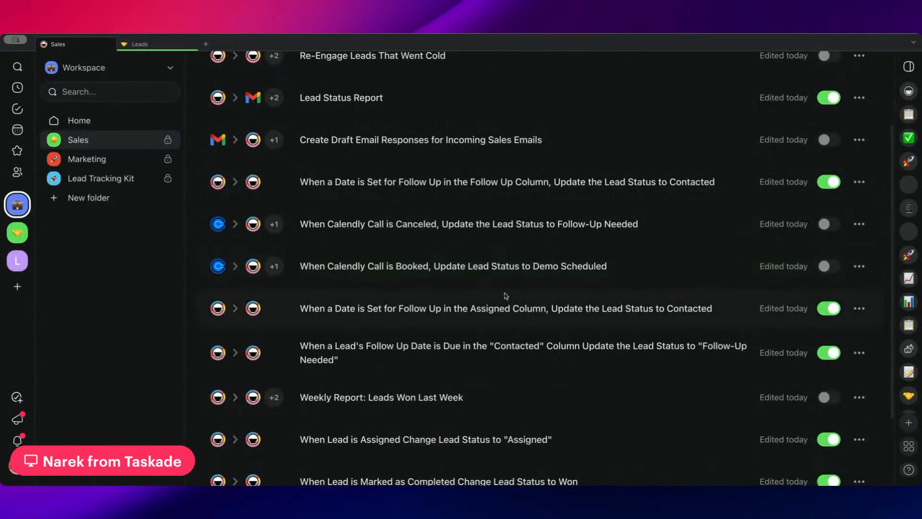
scroll(500, 306, up, 2)
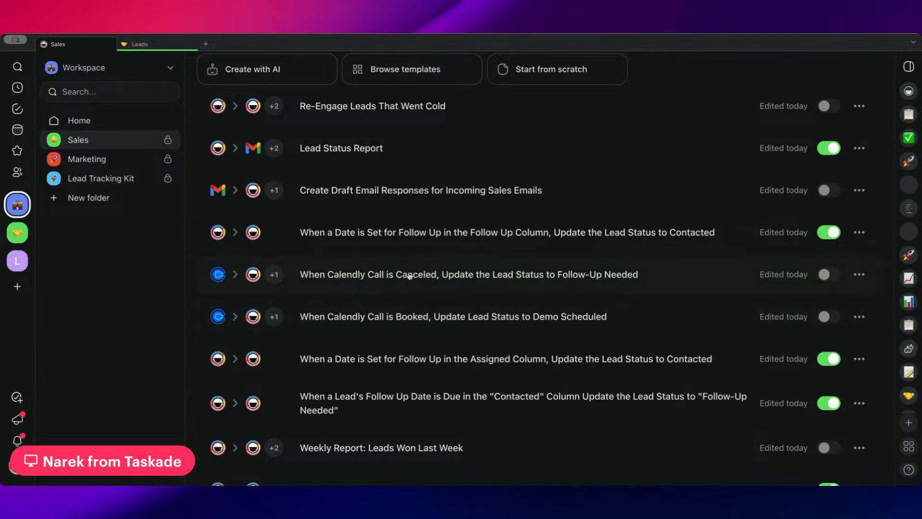
click(145, 44)
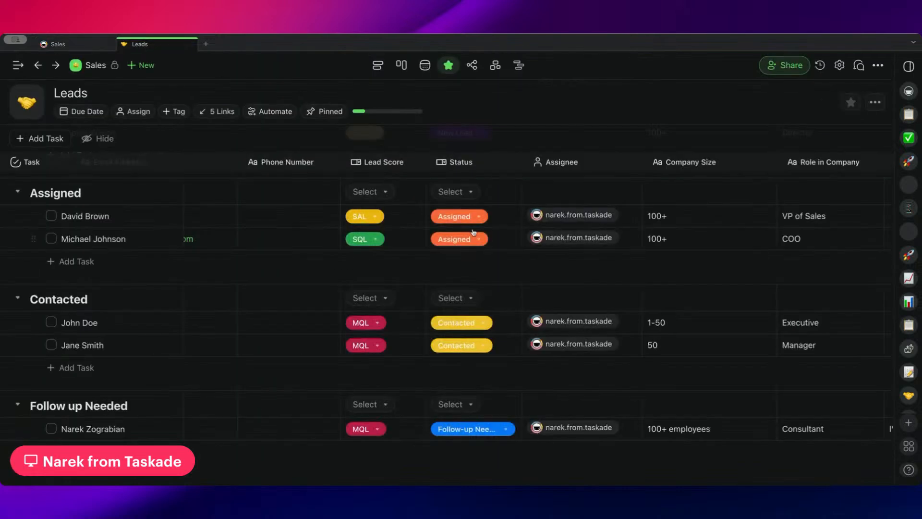
From the Sales automations, open the Calendly Call is Booked automation and review its Any Event Scheduled trigger.
click(70, 46)
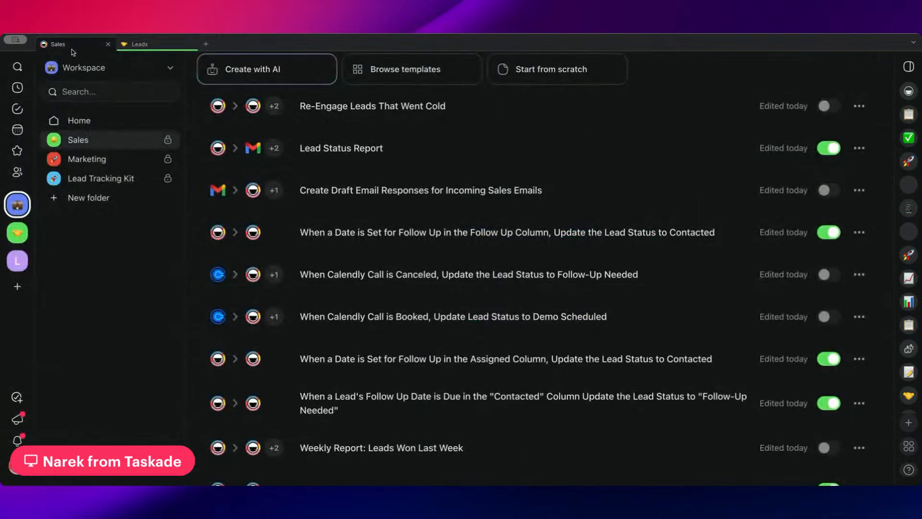
click(420, 320)
click(339, 232)
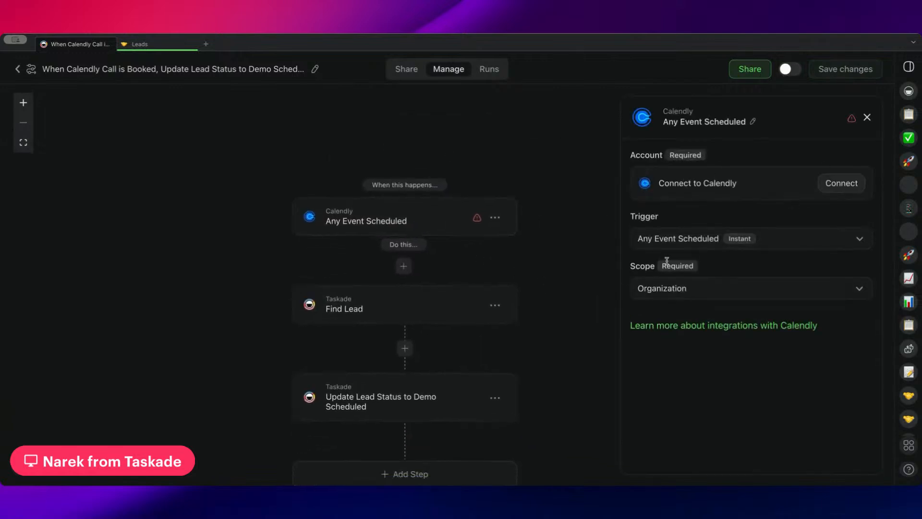
drag(463, 272, 448, 237)
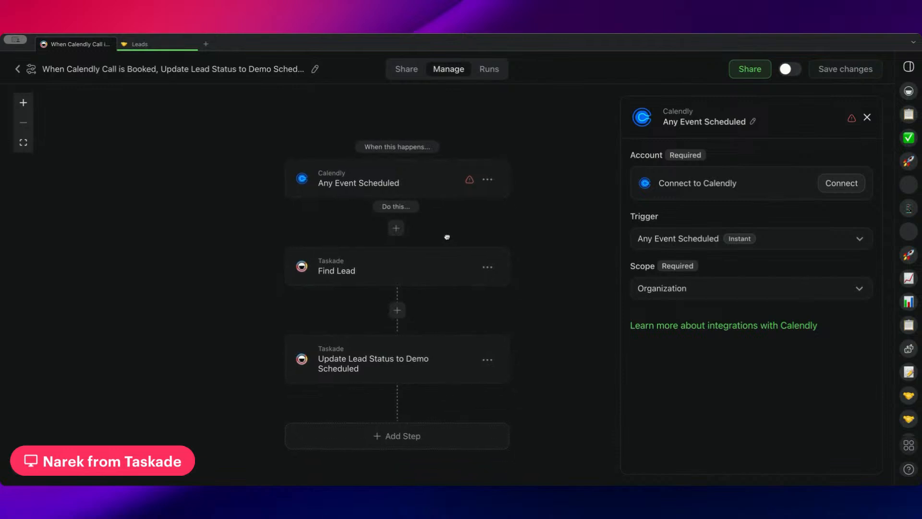
Review the booked-call automation's Find Lead matching conditions and the fields set by its Update Lead Status to Demo Scheduled action.
click(416, 271)
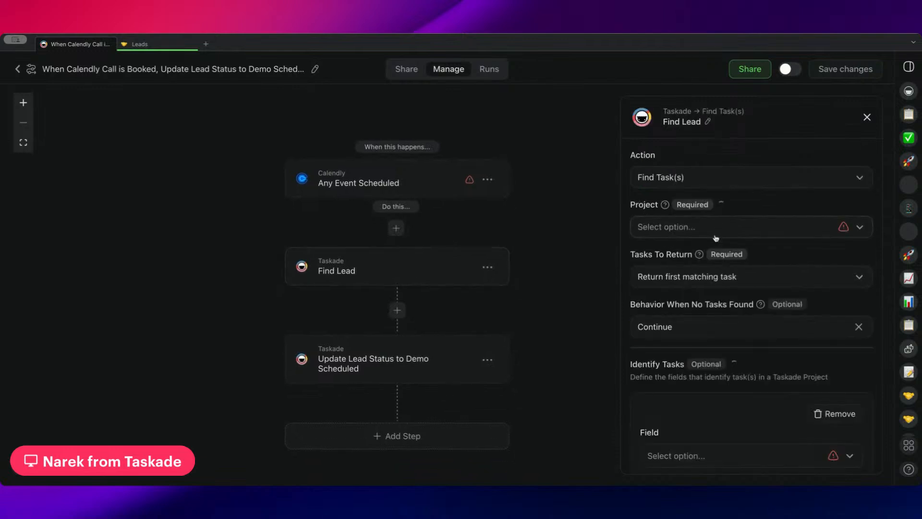
scroll(716, 245, down, 5)
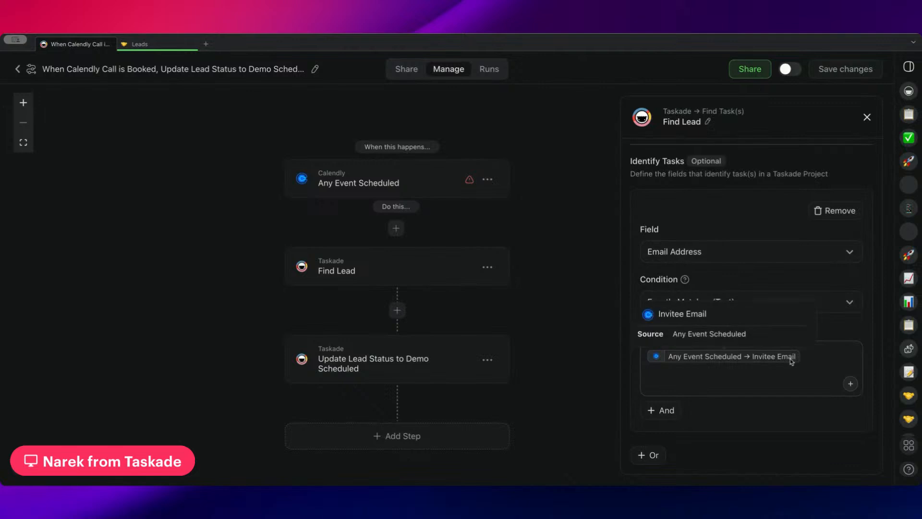
scroll(754, 343, up, 3)
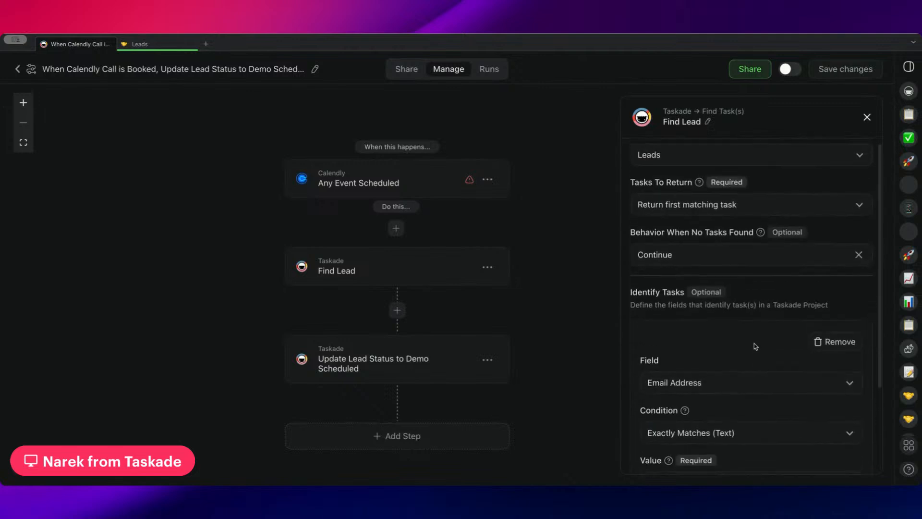
scroll(754, 343, down, 3)
click(408, 361)
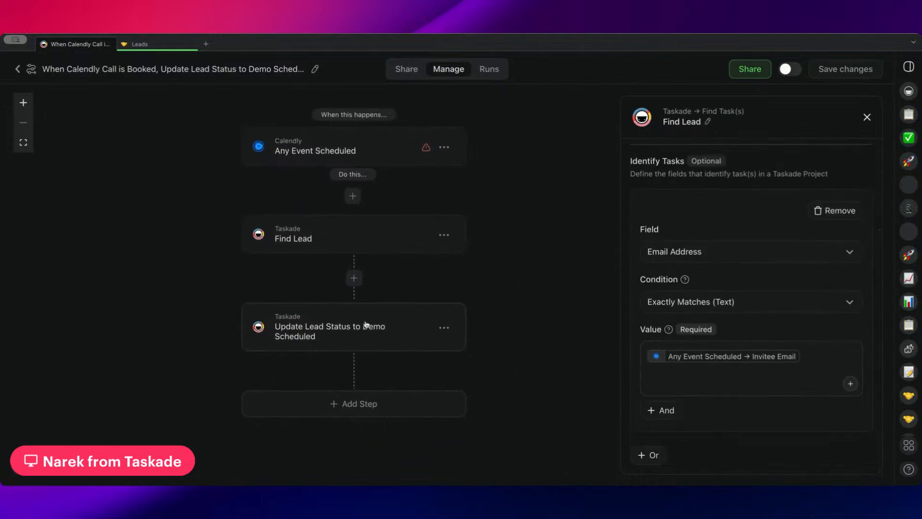
scroll(742, 281, down, 1)
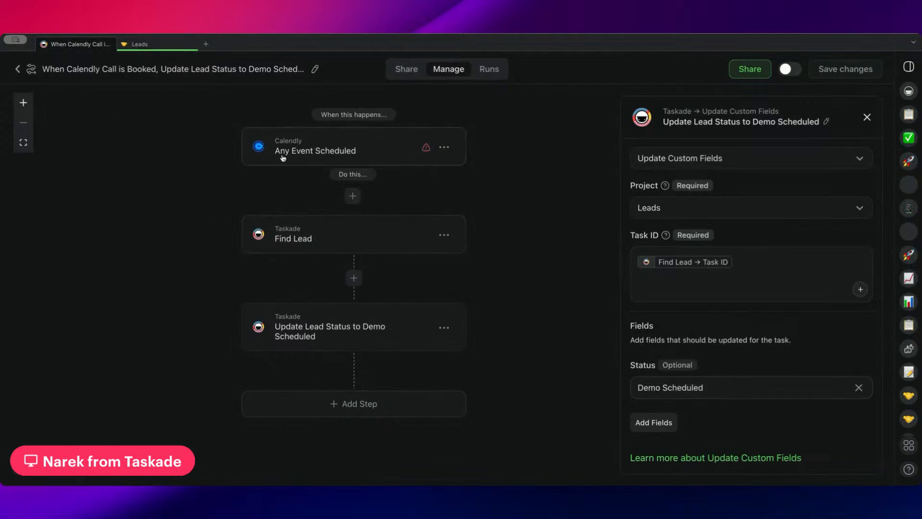
View the Demo Scheduled section and its lead's Status in the Leads project.
click(173, 48)
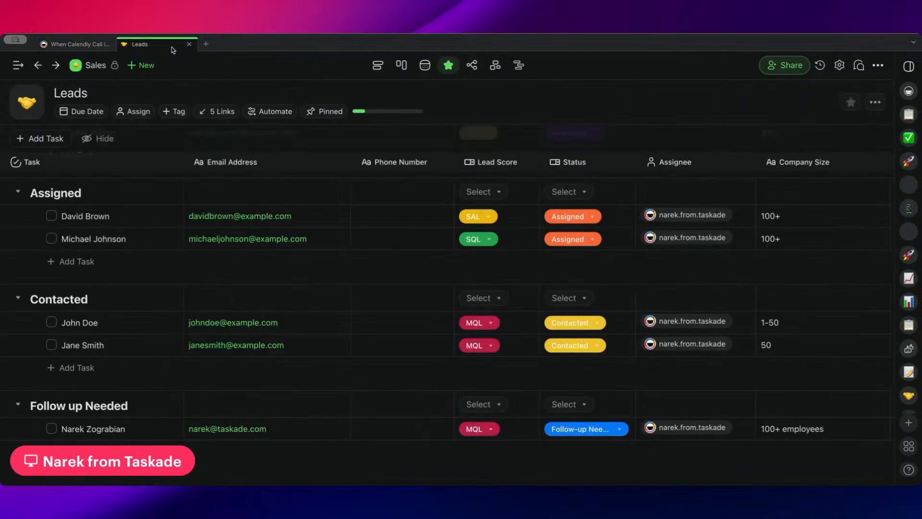
scroll(347, 310, down, 3)
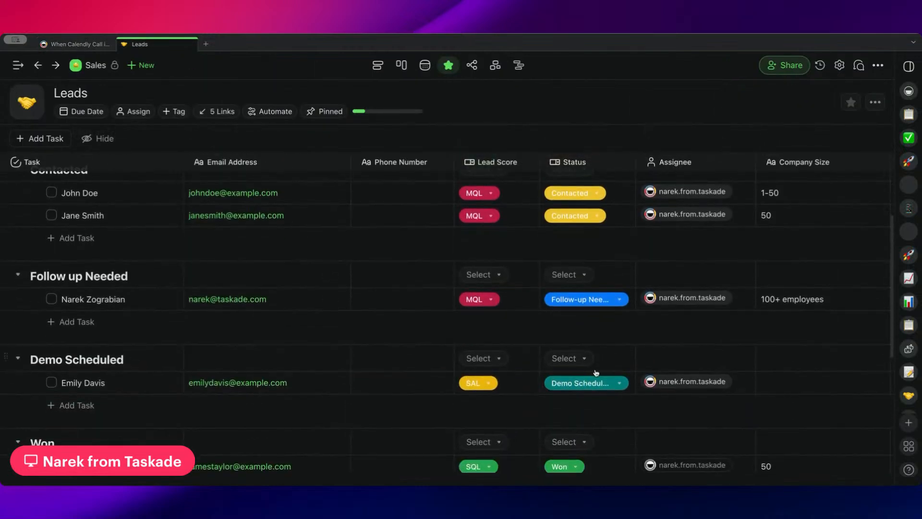
scroll(583, 382, up, 1)
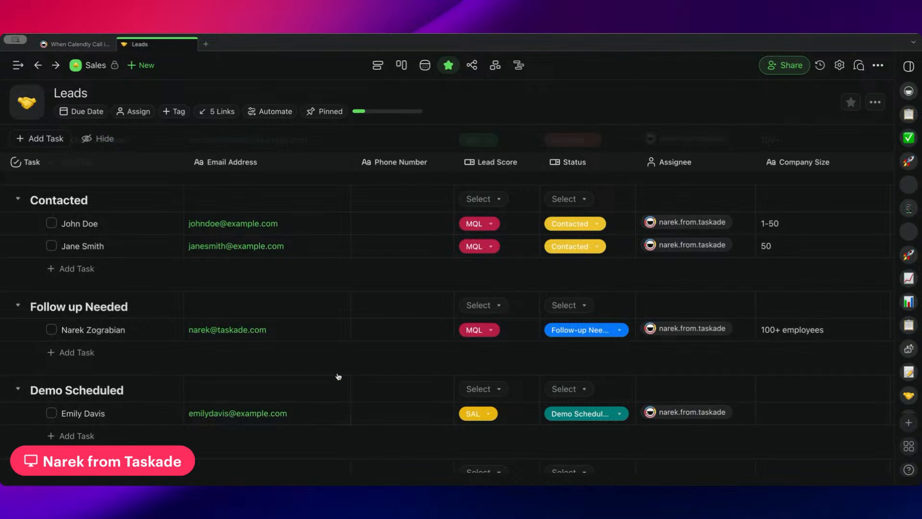
scroll(338, 377, up, 3)
Return to the Sales automations, open the Calendly Call is Canceled automation, and review its Event Canceled trigger.
click(72, 44)
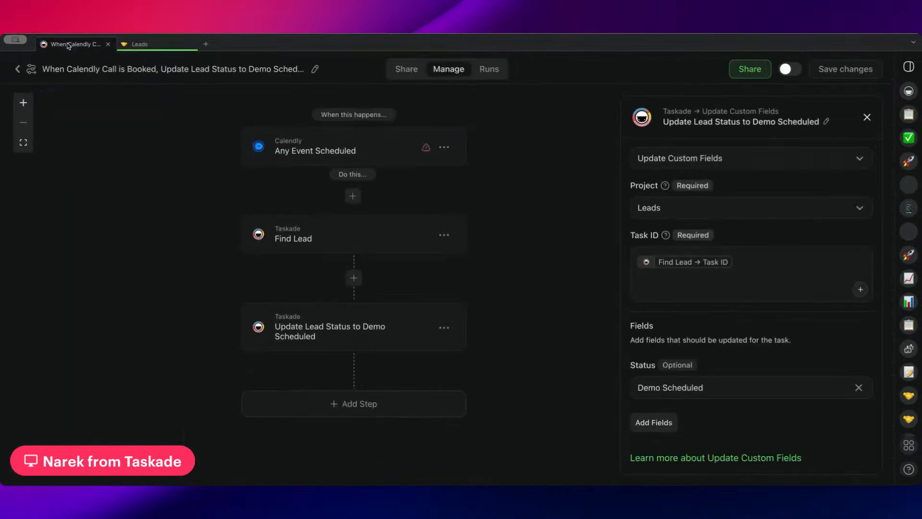
click(20, 72)
scroll(307, 216, down, 2)
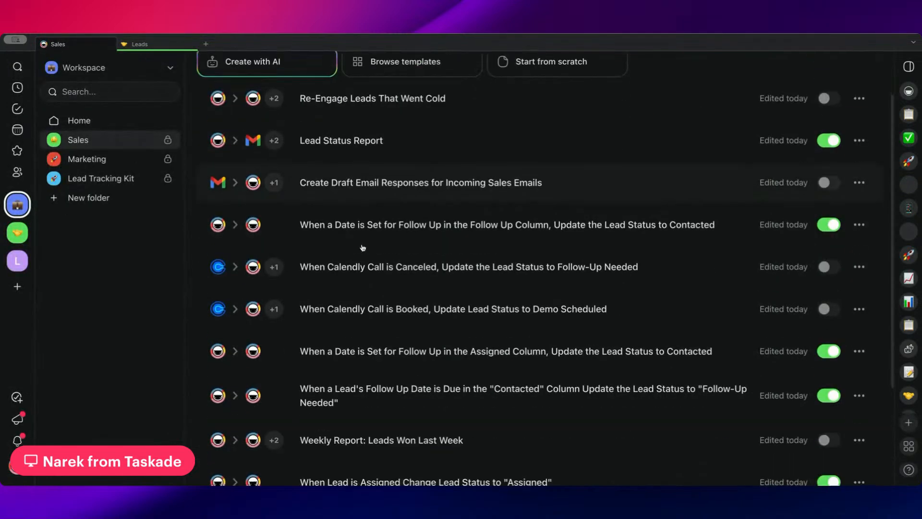
click(387, 276)
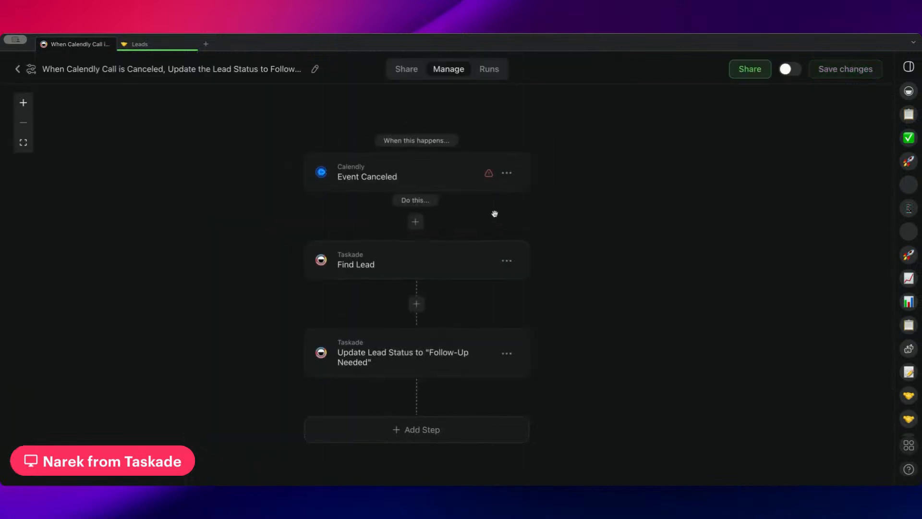
click(432, 188)
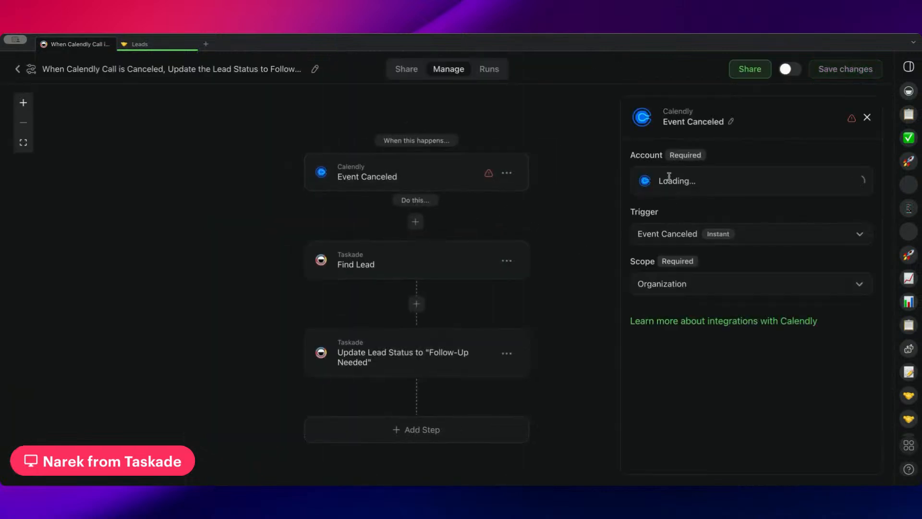
Review the canceled-call automation's Find Lead and Update Lead Status to "Follow-Up Needed" actions, and recheck the Event Canceled trigger.
click(433, 219)
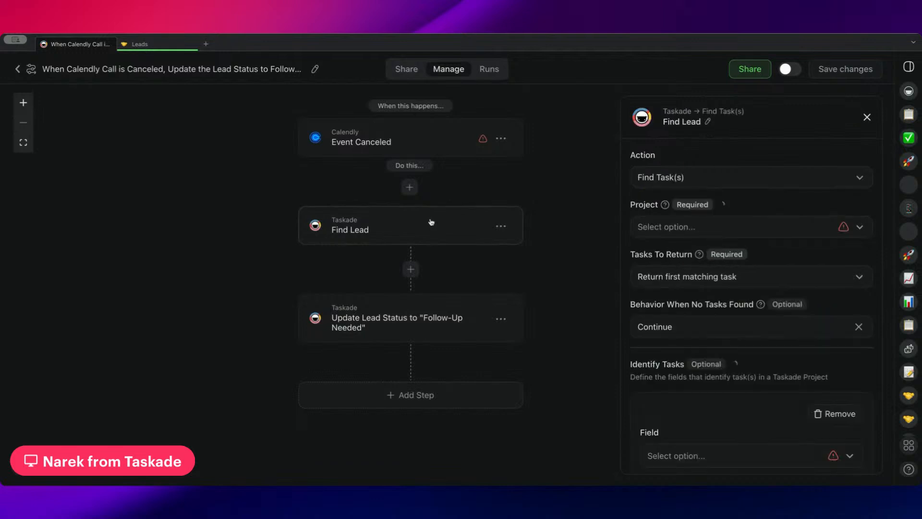
scroll(733, 263, down, 5)
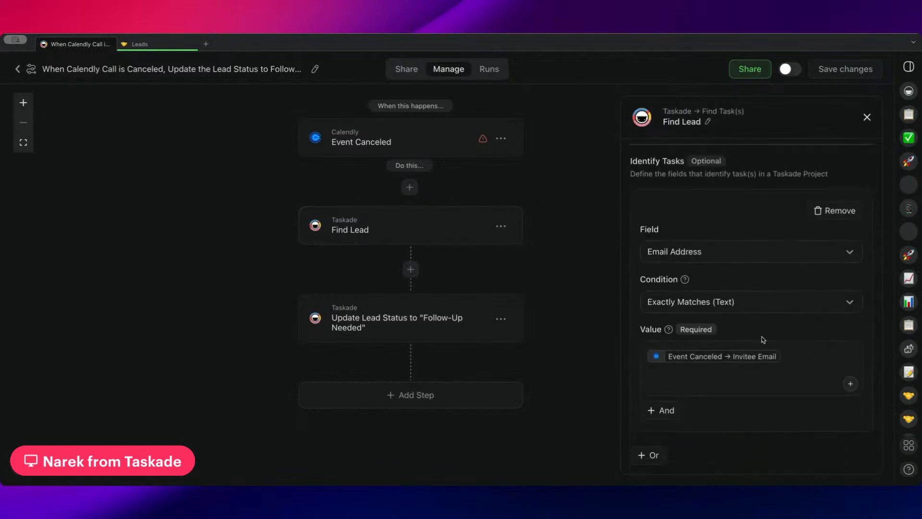
click(413, 319)
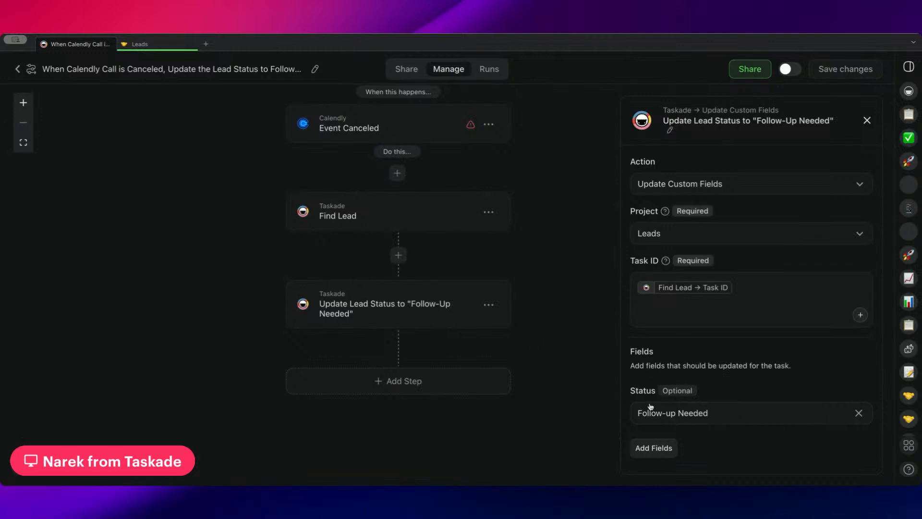
scroll(418, 332, up, 5)
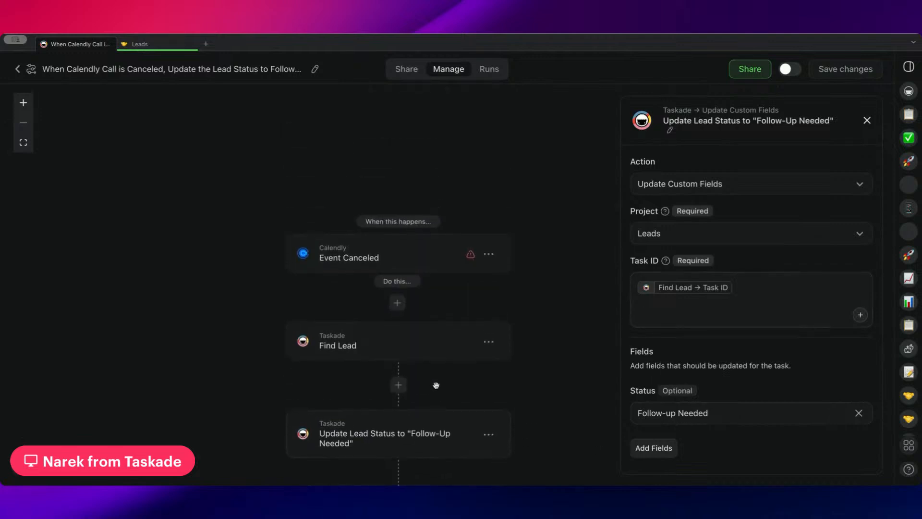
scroll(436, 385, down, 1)
click(433, 221)
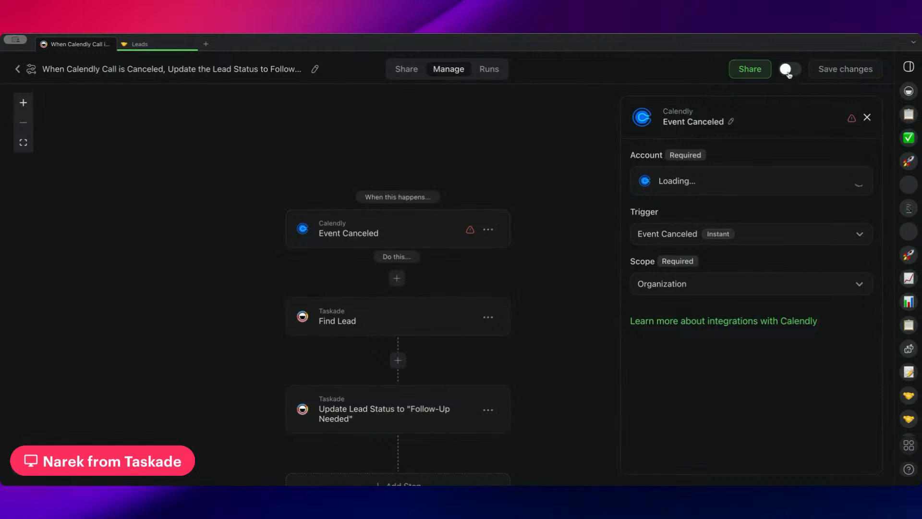
Return to the Sales automations, open Weekly Report: Leads Won Last Week, and look over its workflow.
click(17, 71)
scroll(503, 326, down, 2)
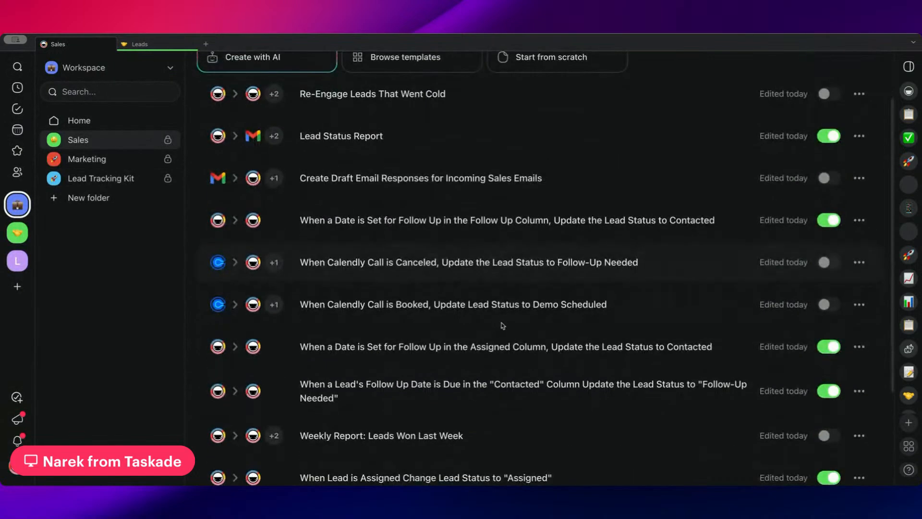
scroll(503, 326, down, 4)
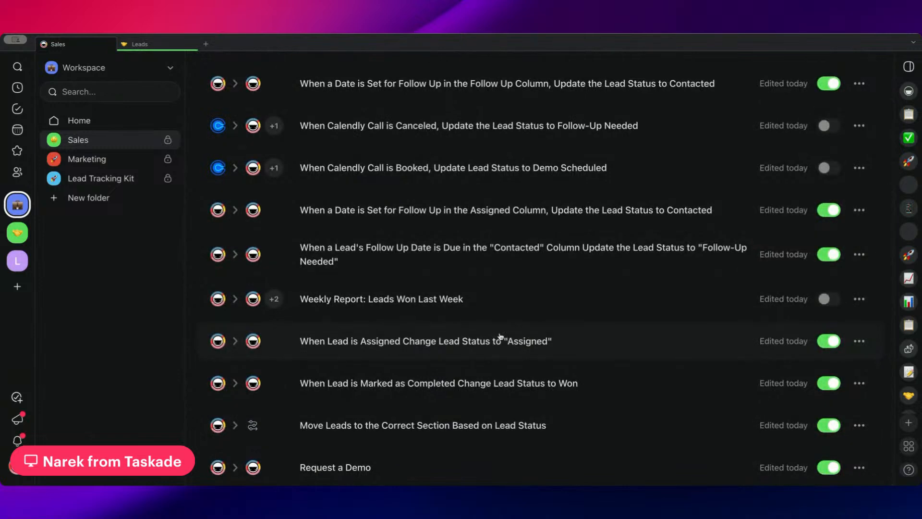
click(471, 301)
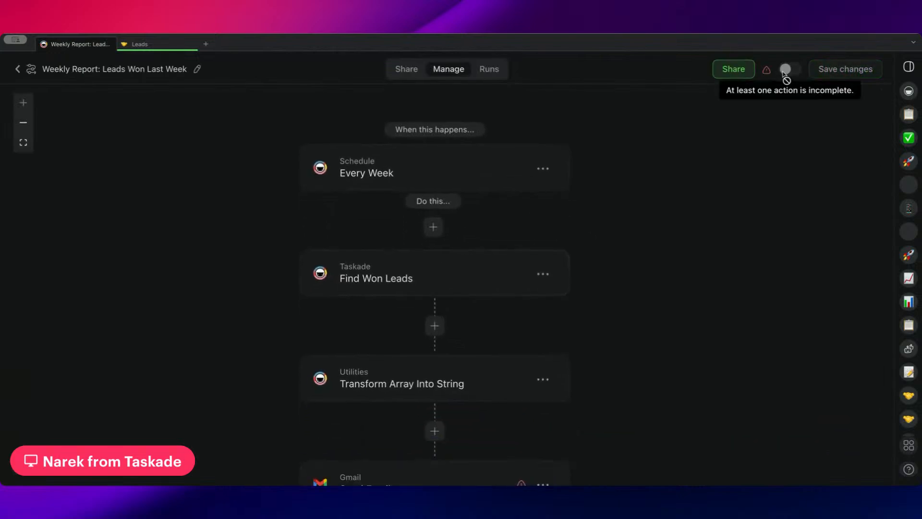
scroll(582, 264, down, 2)
scroll(585, 294, up, 3)
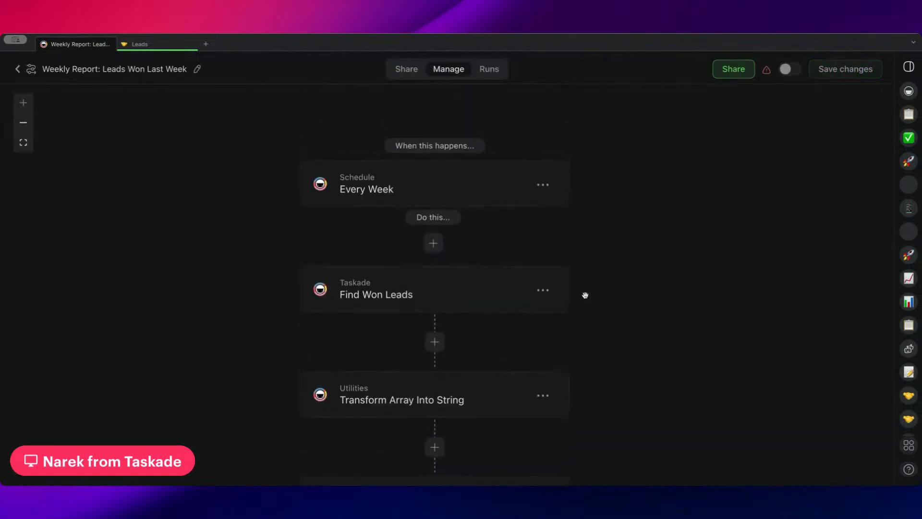
Review the weekly report's Every Week schedule trigger and the Find Won Leads action's project, return and completion-date settings.
click(485, 191)
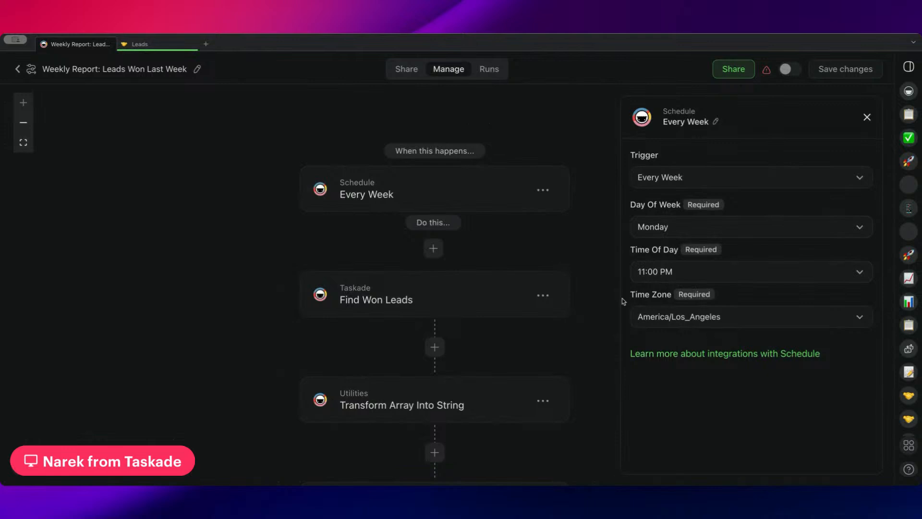
click(467, 289)
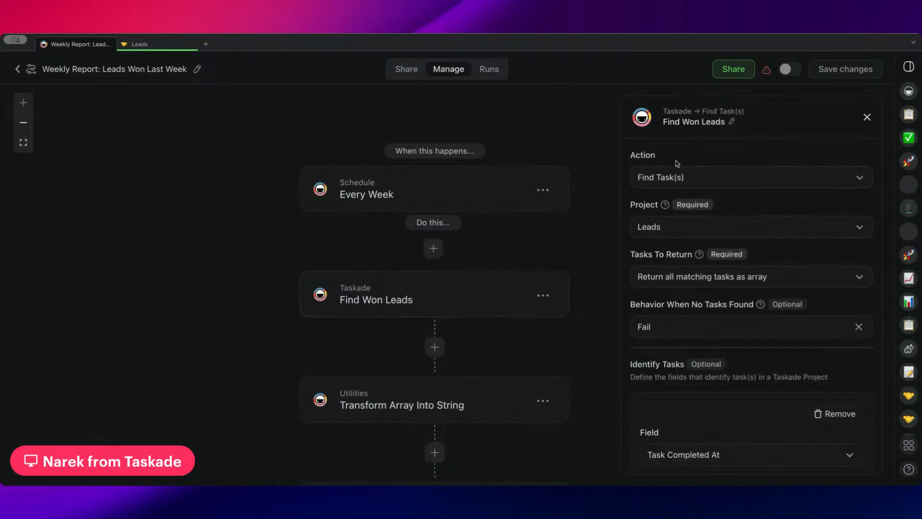
scroll(693, 226, down, 1)
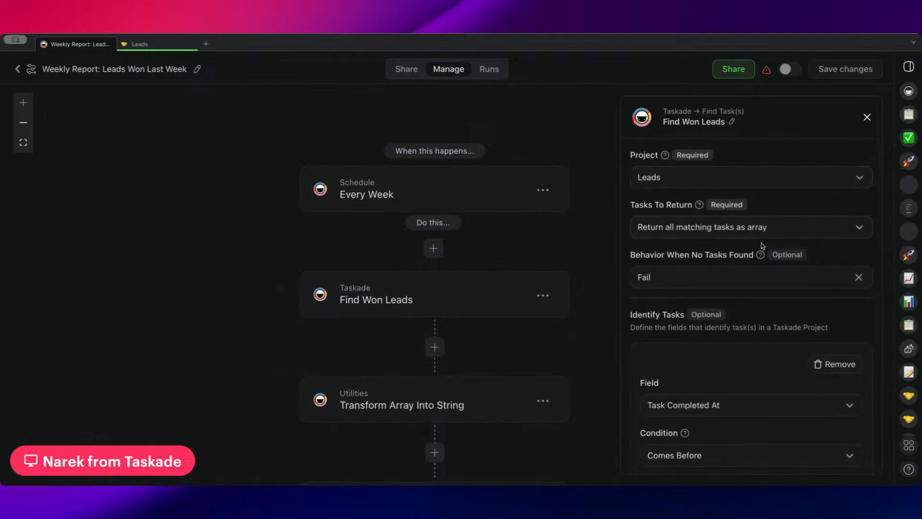
scroll(694, 248, down, 2)
scroll(693, 208, down, 2)
scroll(694, 215, down, 1)
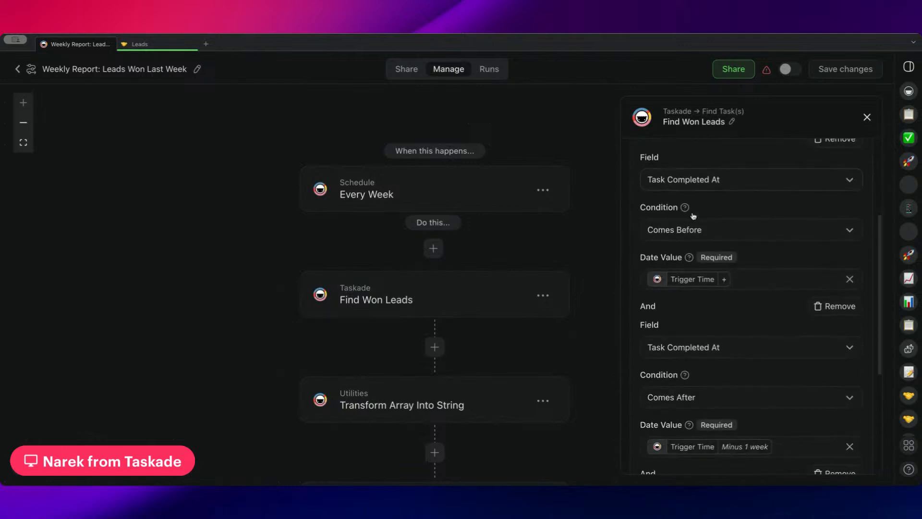
scroll(693, 216, up, 1)
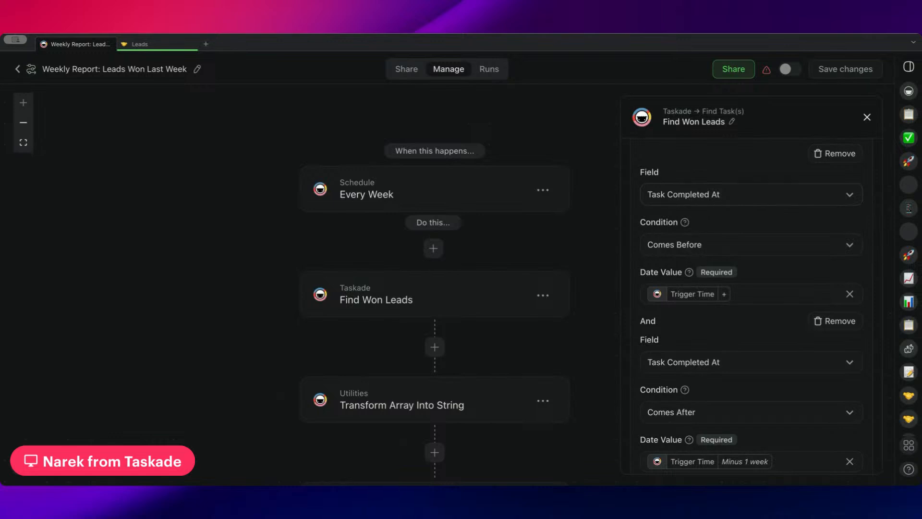
Switch to the Leads project and inspect the completion and creation times of the first lead in the Won section.
click(141, 44)
scroll(252, 231, down, 8)
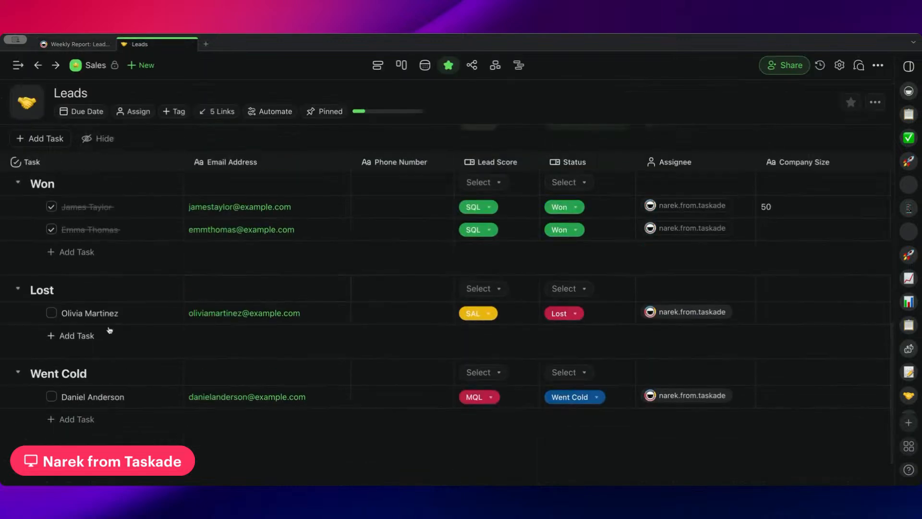
scroll(96, 312, up, 1)
click(39, 246)
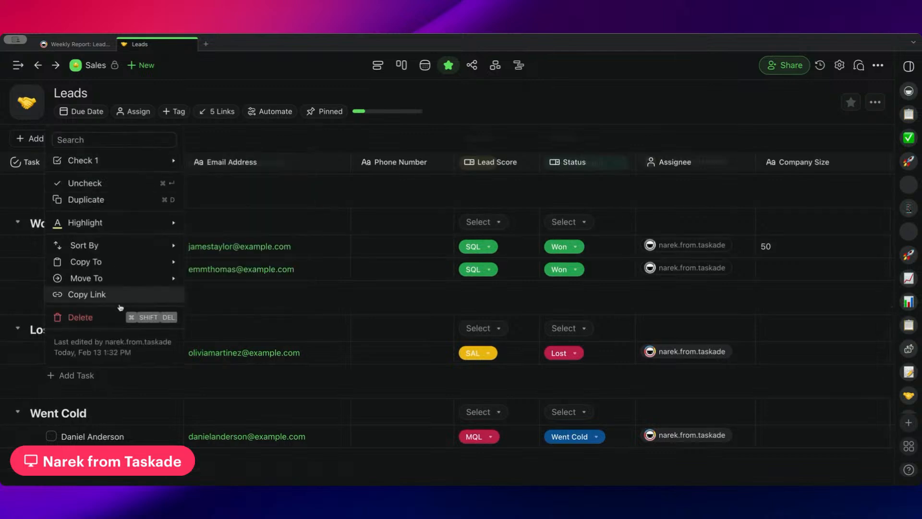
mouse_move(93, 354)
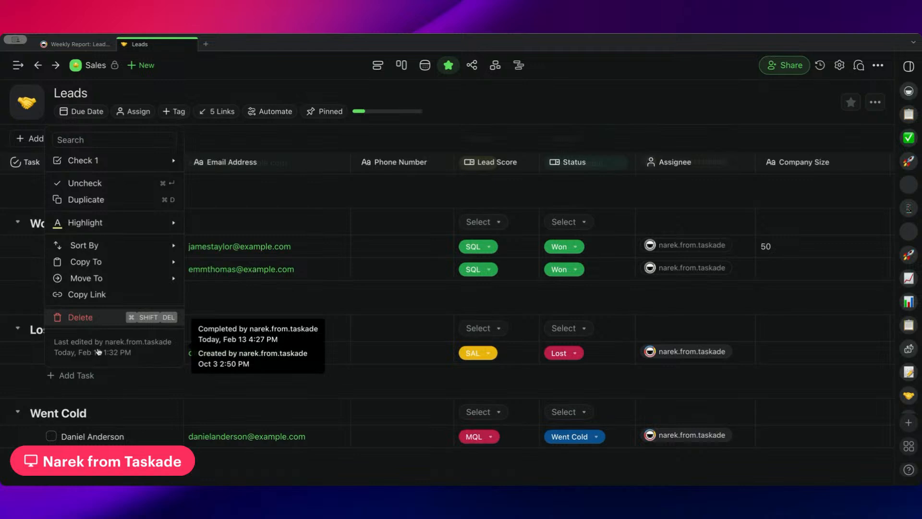
click(29, 296)
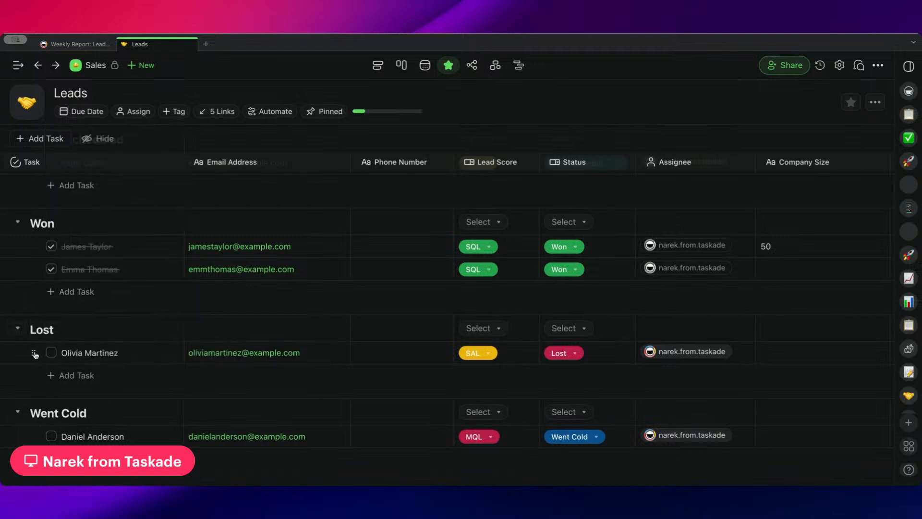
click(34, 248)
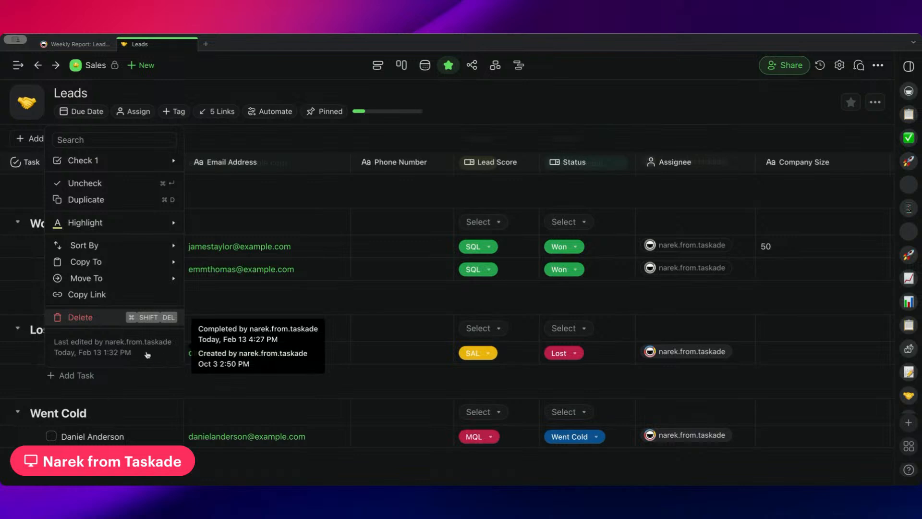
Return to the weekly report automation and examine the Task Completed At "Comes Before" condition, including its Trigger Time offset.
click(64, 46)
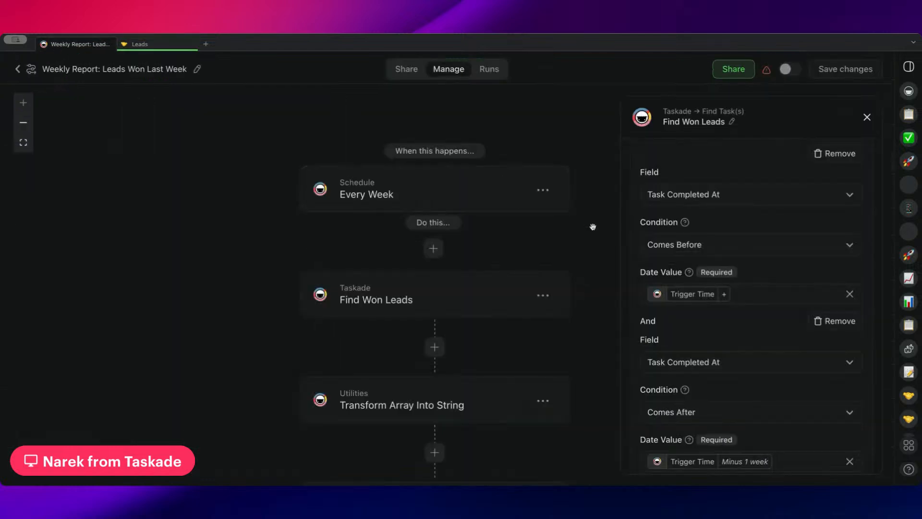
scroll(680, 304, down, 2)
scroll(673, 304, up, 3)
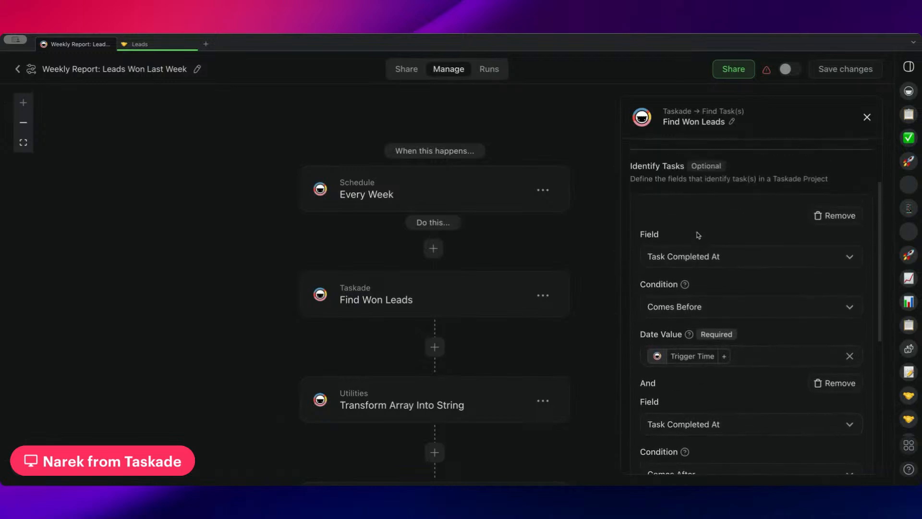
scroll(699, 235, down, 1)
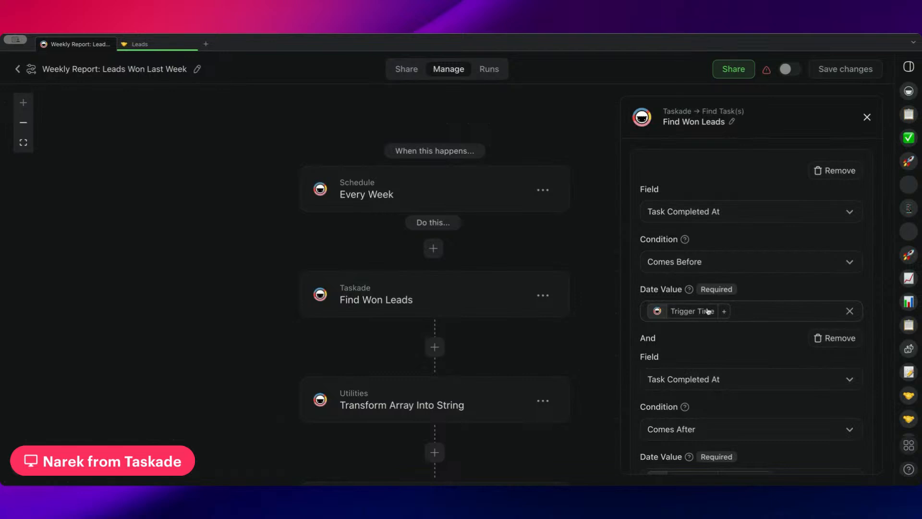
scroll(716, 262, down, 1)
scroll(658, 233, up, 1)
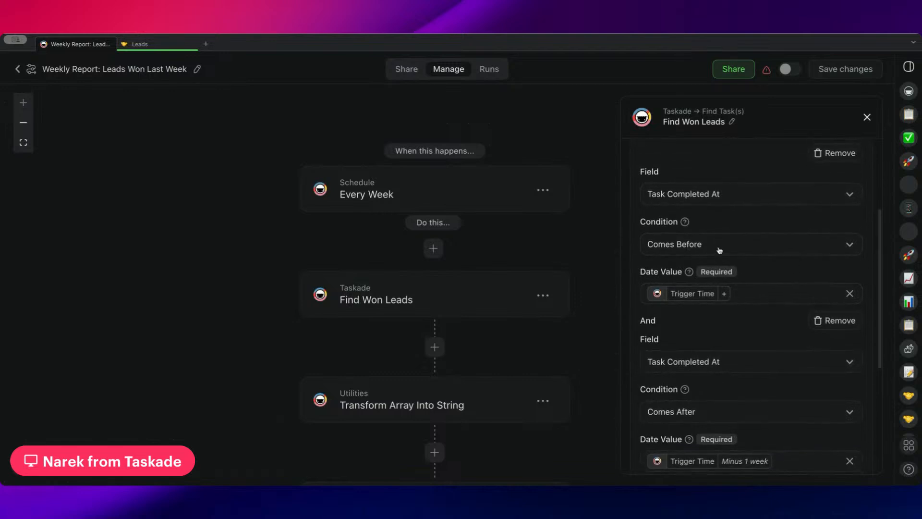
click(685, 297)
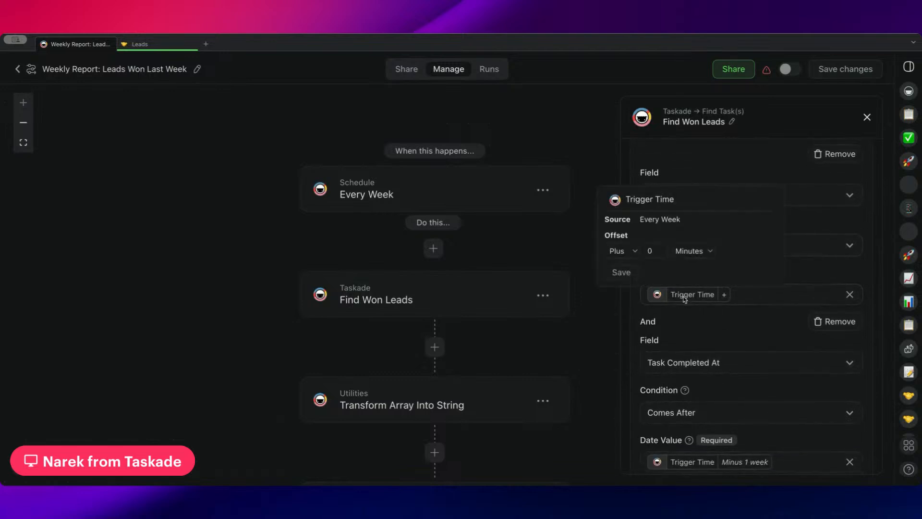
click(699, 328)
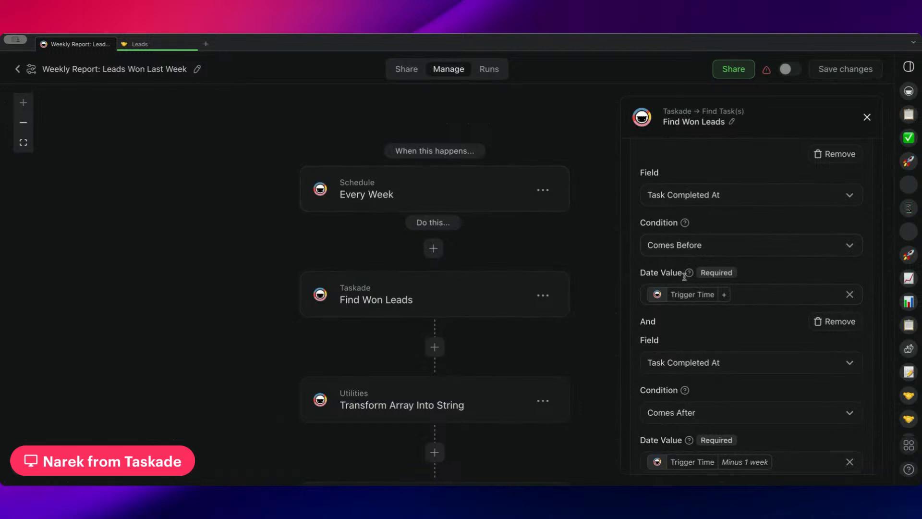
Review the remaining Find Won Leads conditions: the "Comes After" completion date and the Status match.
scroll(682, 271, down, 1)
scroll(678, 260, down, 1)
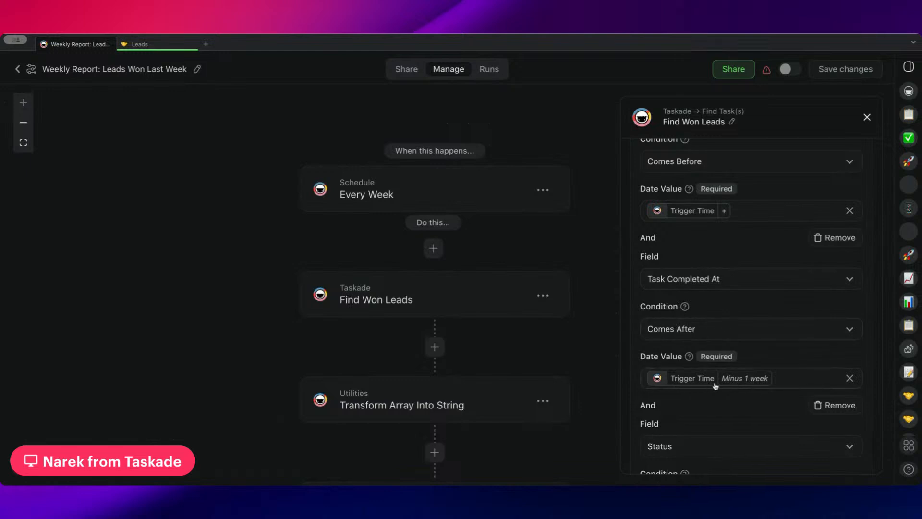
scroll(719, 327, down, 2)
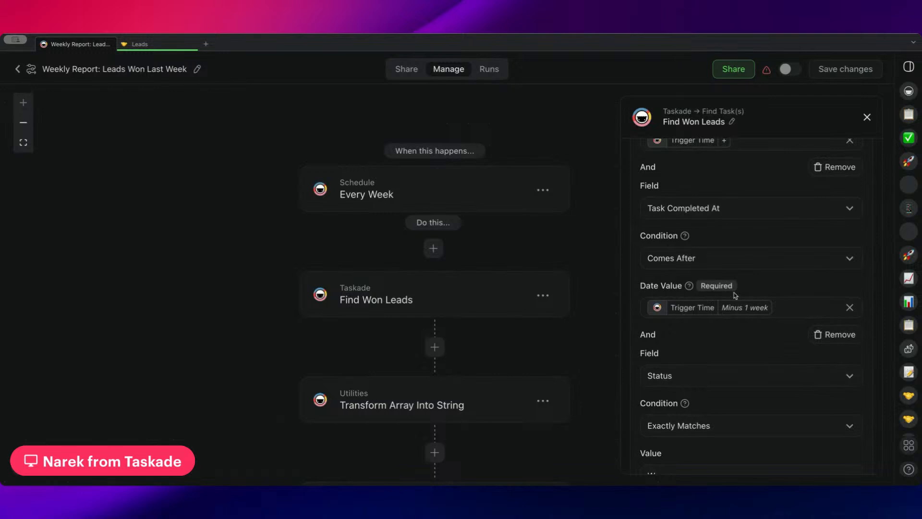
scroll(733, 296, down, 3)
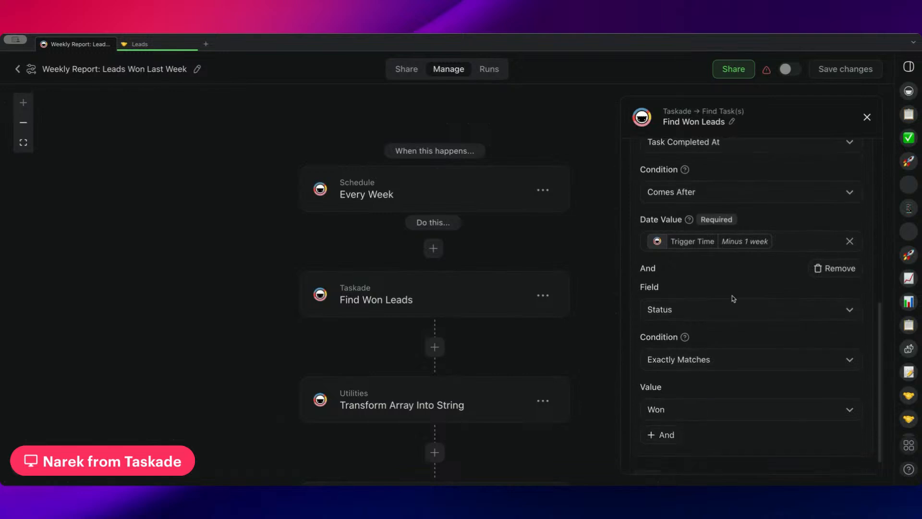
scroll(701, 293, down, 1)
drag(640, 252, 676, 258)
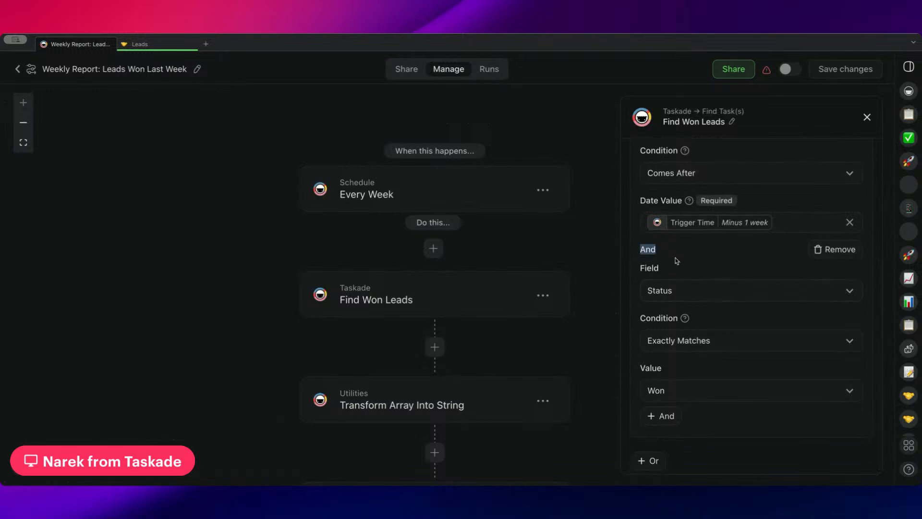
click(678, 271)
Open the Transform Array Into String action and review its source array, item template and join setting.
drag(612, 273, 586, 232)
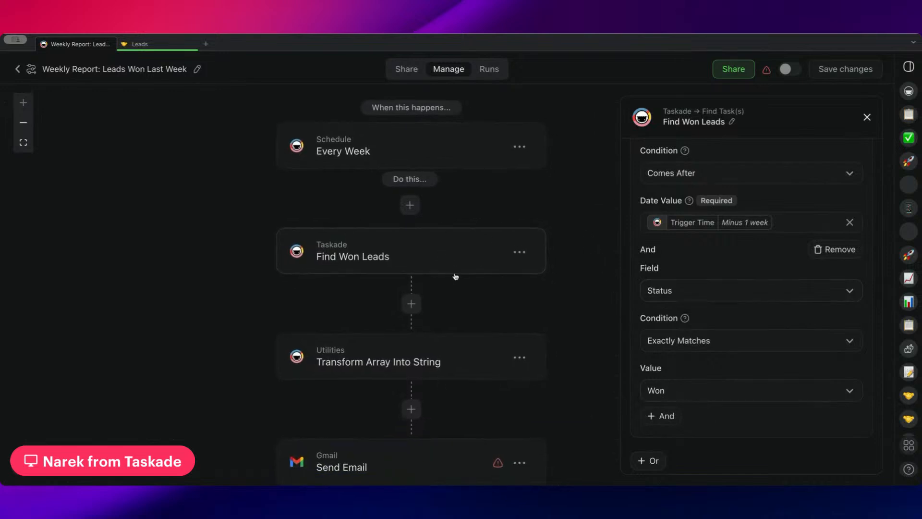
drag(524, 289, 533, 237)
drag(456, 195, 431, 262)
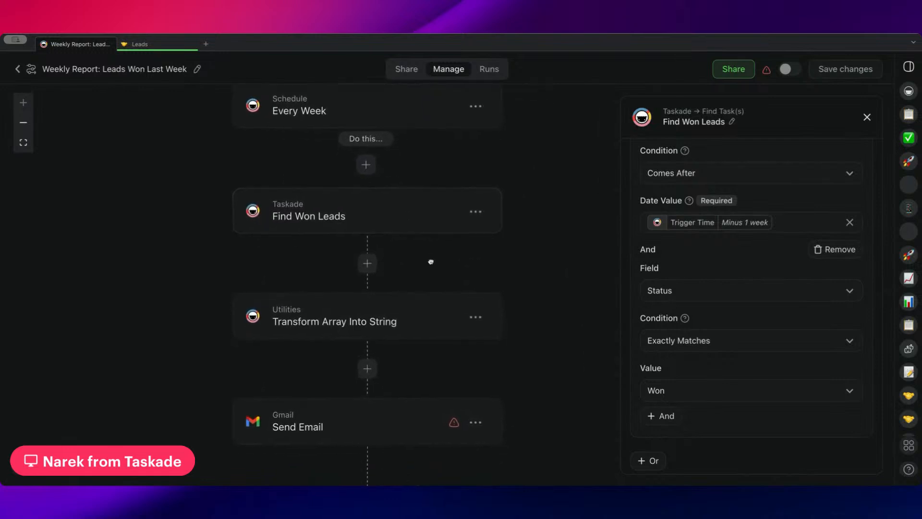
click(407, 306)
scroll(773, 336, down, 2)
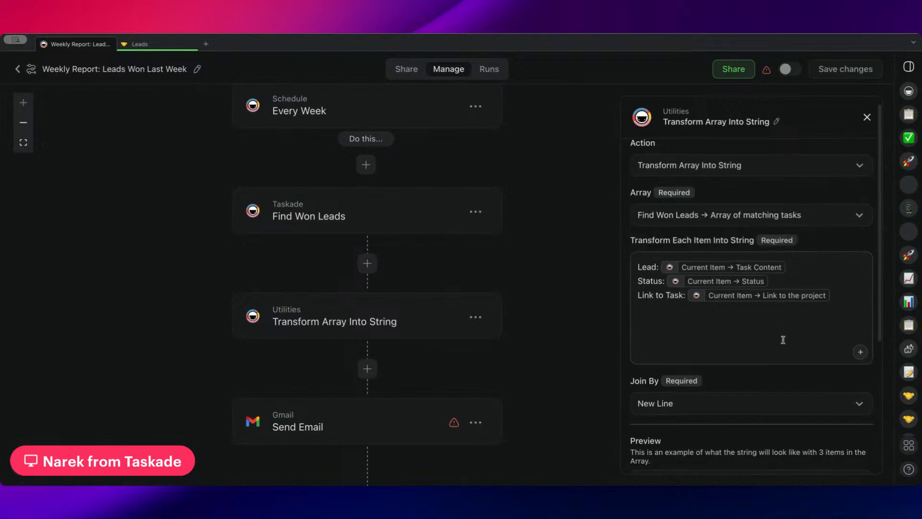
scroll(684, 269, down, 1)
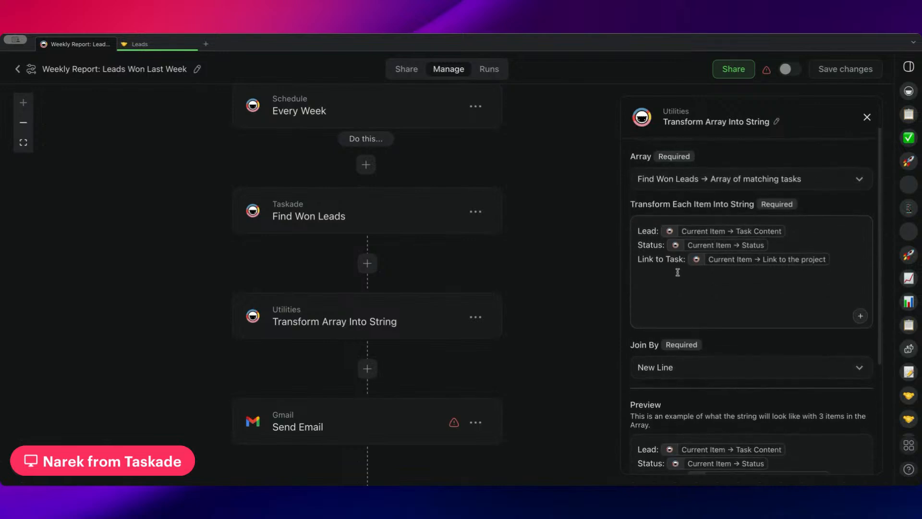
scroll(582, 256, up, 2)
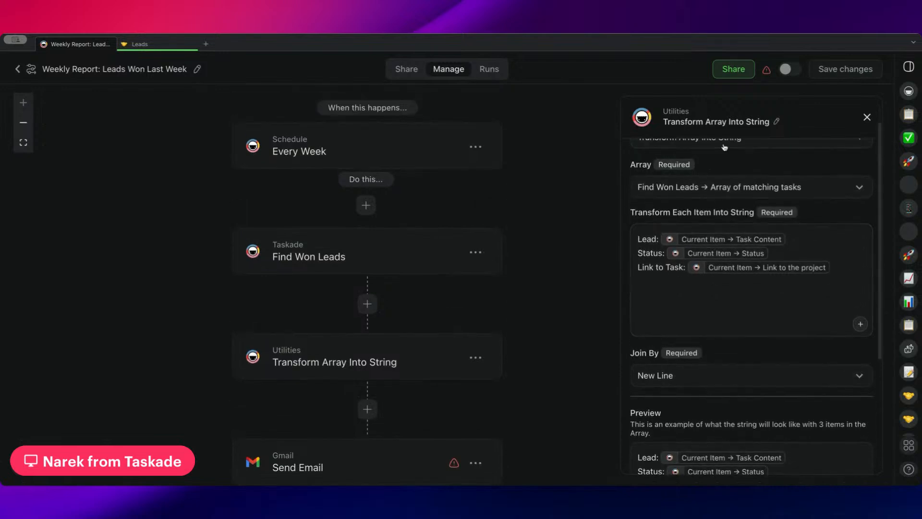
Rename the Transform Array Into String action as "Convert List of Leads Won to Email Format".
click(776, 122)
drag(771, 123, 663, 121)
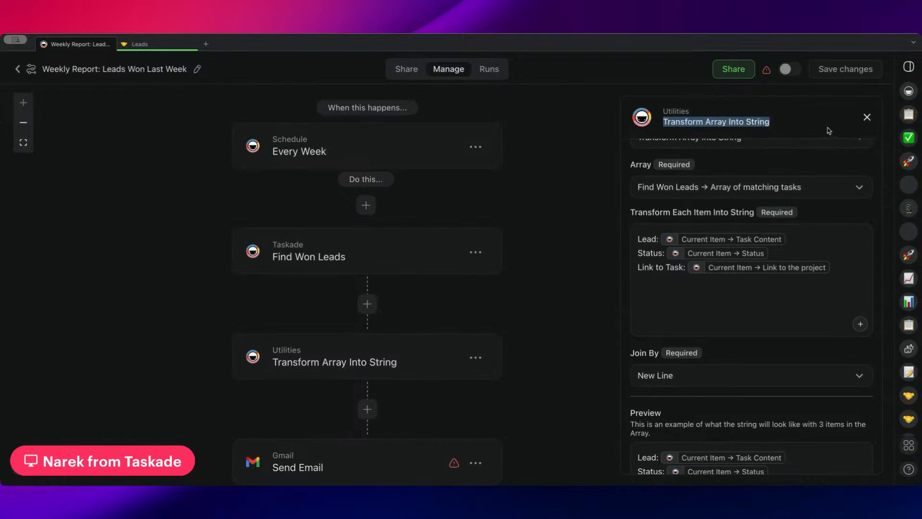
text(Convert)
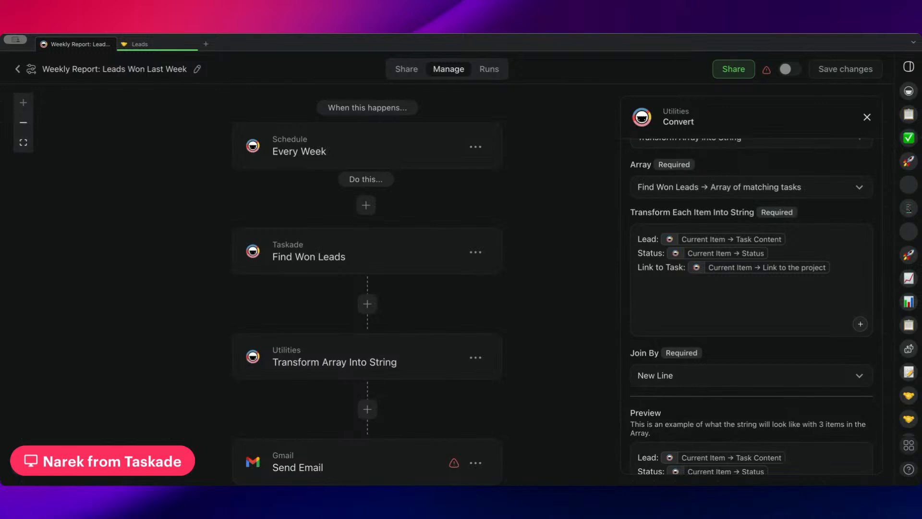
text( listst of Leads Converted)
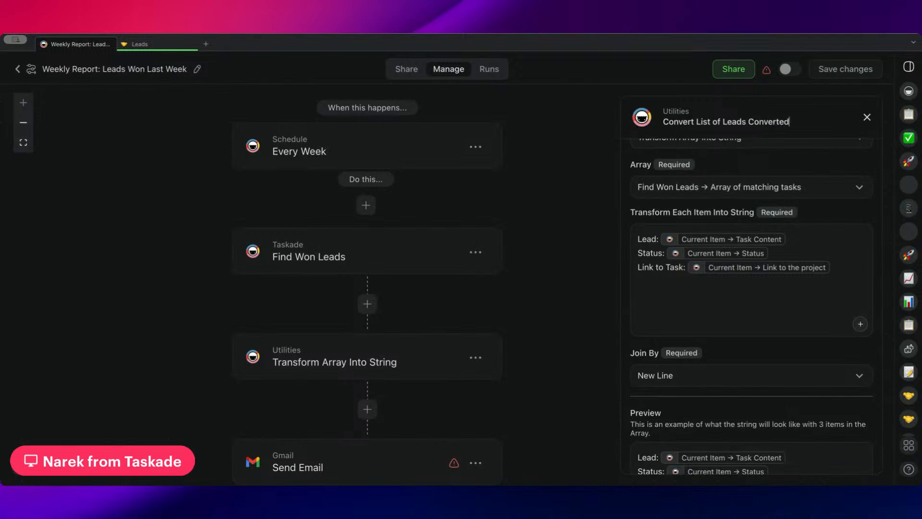
key(BackSpace)
key(BackSpace)
key(BackSpace)
key(BackSpace)
key(BackSpace)
key(BackSpace)
text(Won to Email D)
text(ormat)
key(Return)
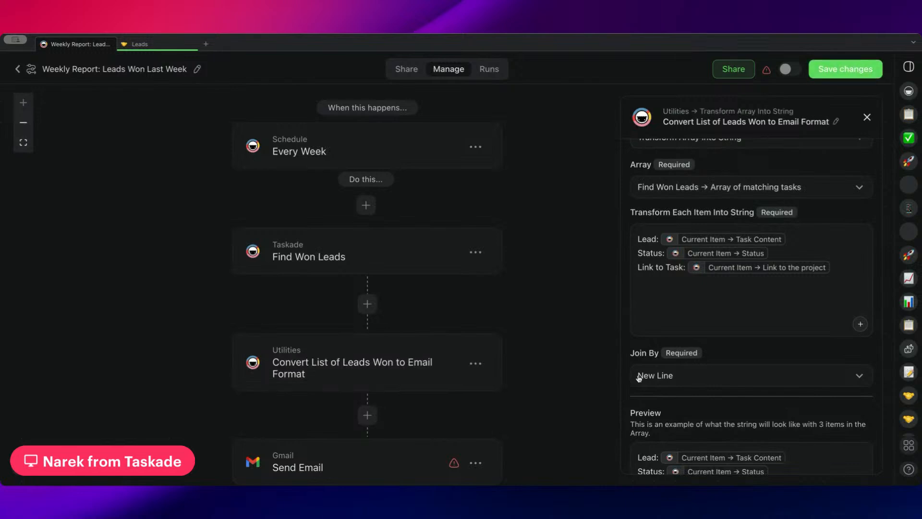
Examine the renamed action's string preview, checking the Lead, Status and Link to Task lines of the first item.
scroll(686, 250, down, 4)
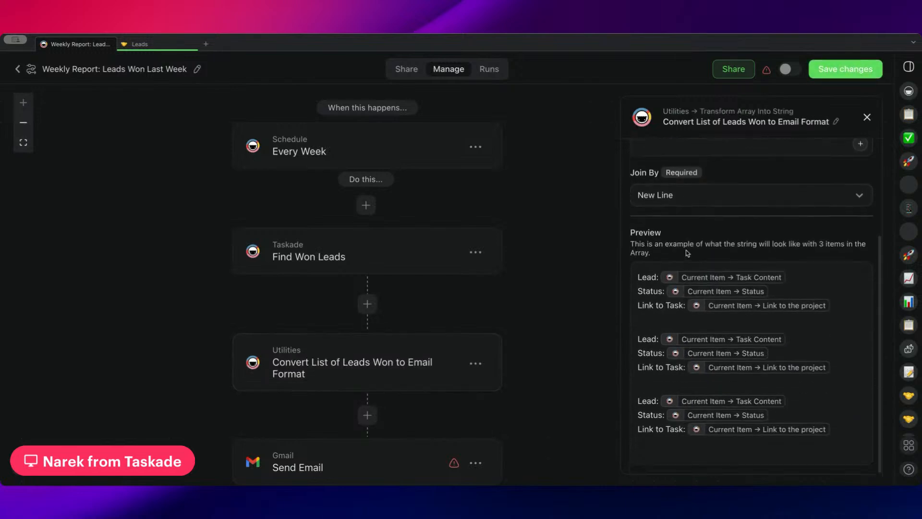
drag(637, 278, 831, 324)
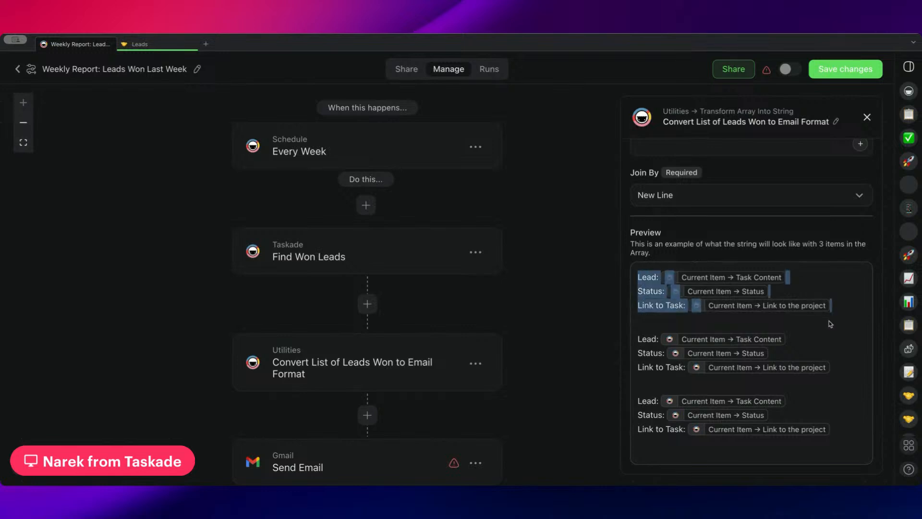
click(854, 331)
scroll(849, 327, up, 1)
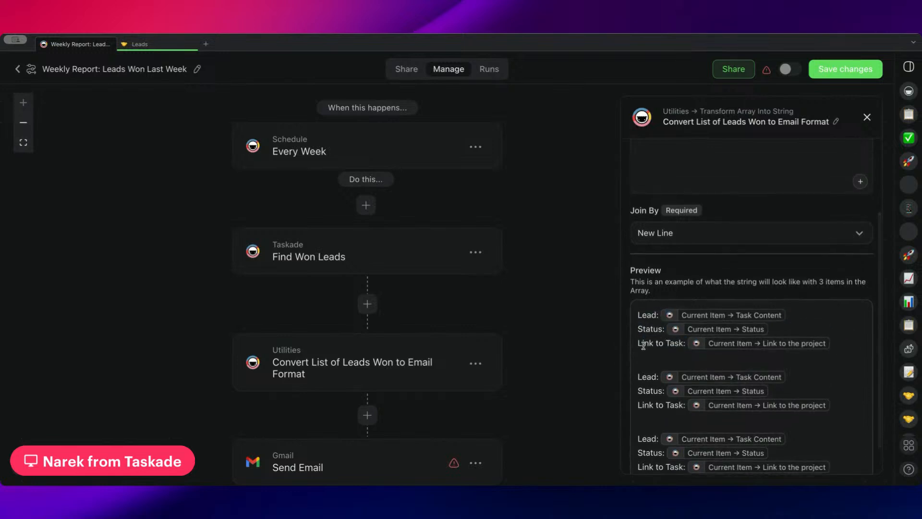
drag(637, 316, 666, 317)
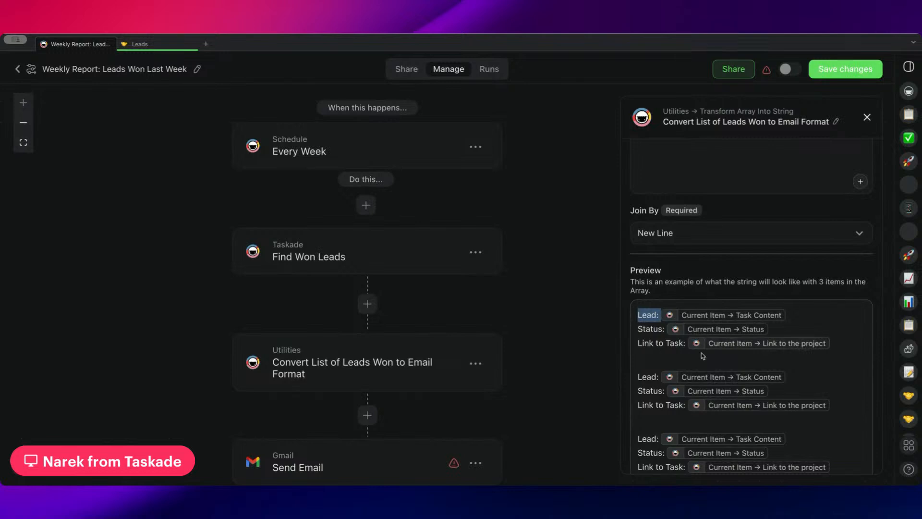
scroll(723, 341, down, 1)
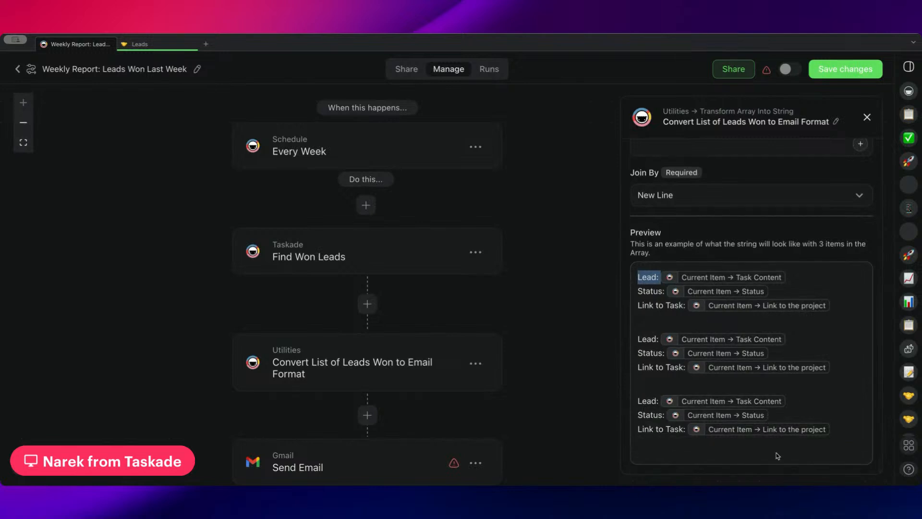
drag(638, 291, 697, 293)
drag(638, 310, 733, 314)
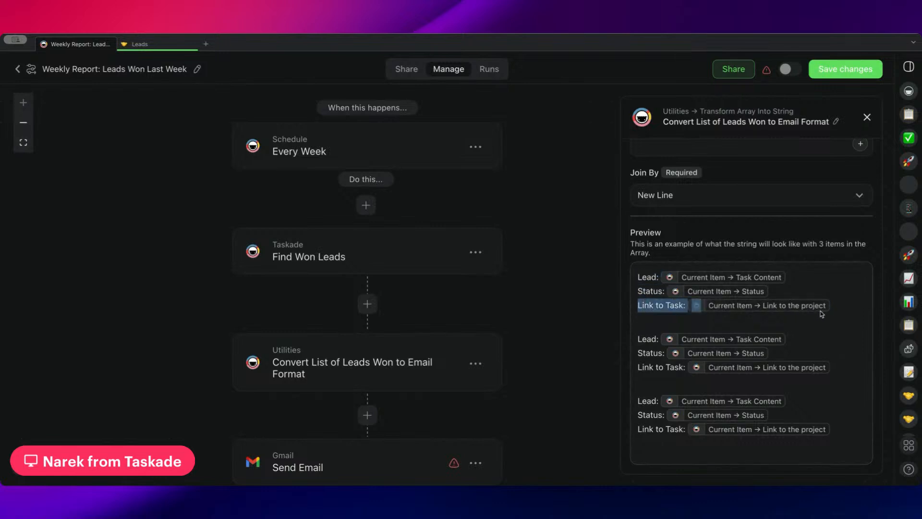
Open the Gmail Send Email action and review its account, recipient, subject and plain-text body settings.
scroll(348, 374, down, 1)
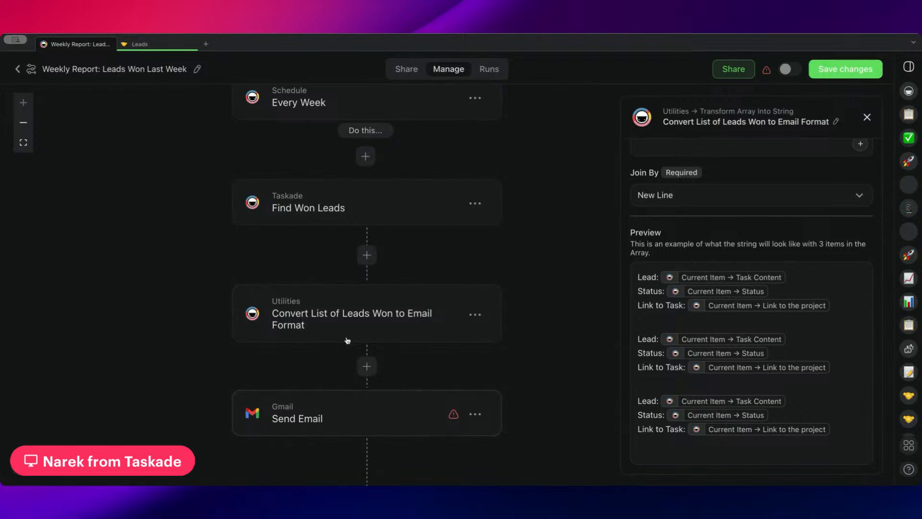
scroll(348, 374, down, 1)
click(345, 381)
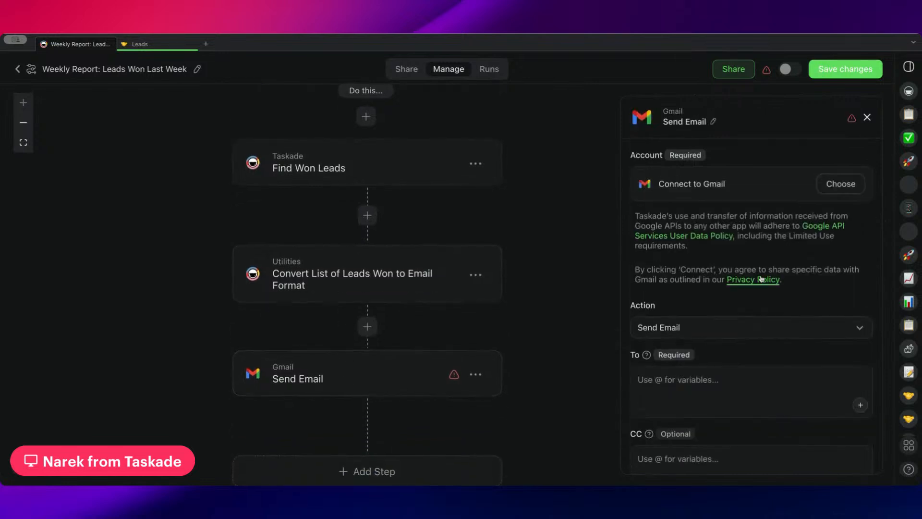
scroll(761, 270, down, 4)
click(692, 210)
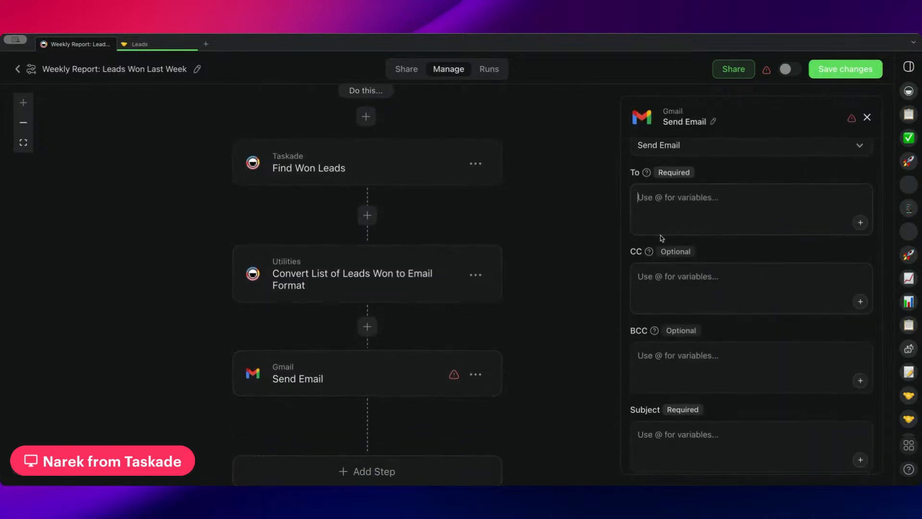
scroll(706, 279, down, 5)
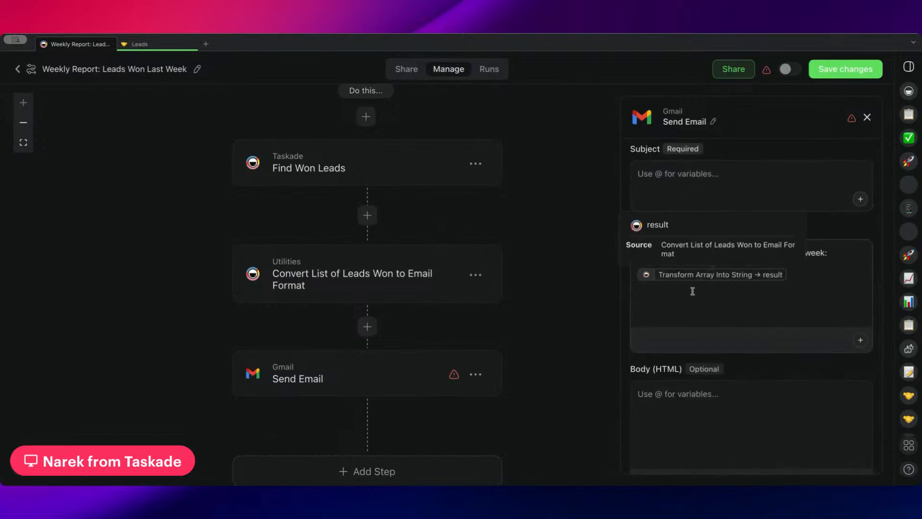
click(804, 282)
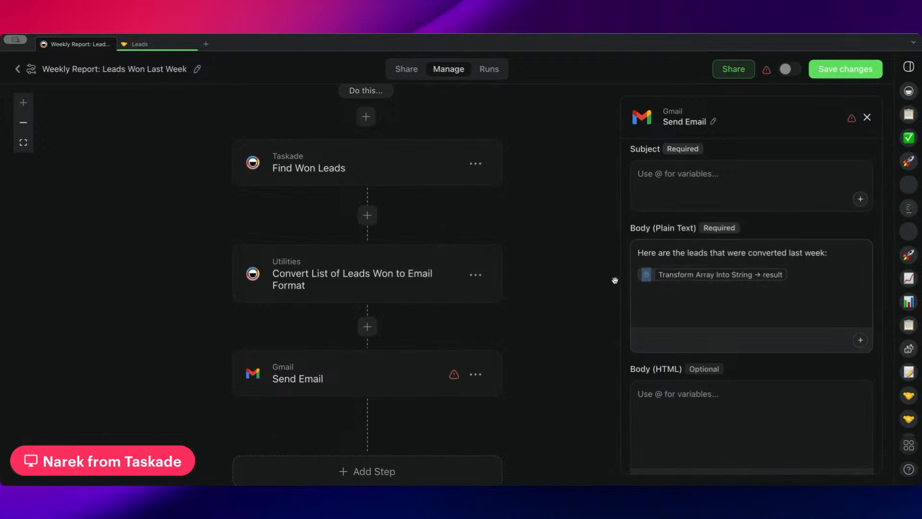
scroll(711, 310, down, 5)
scroll(712, 313, up, 10)
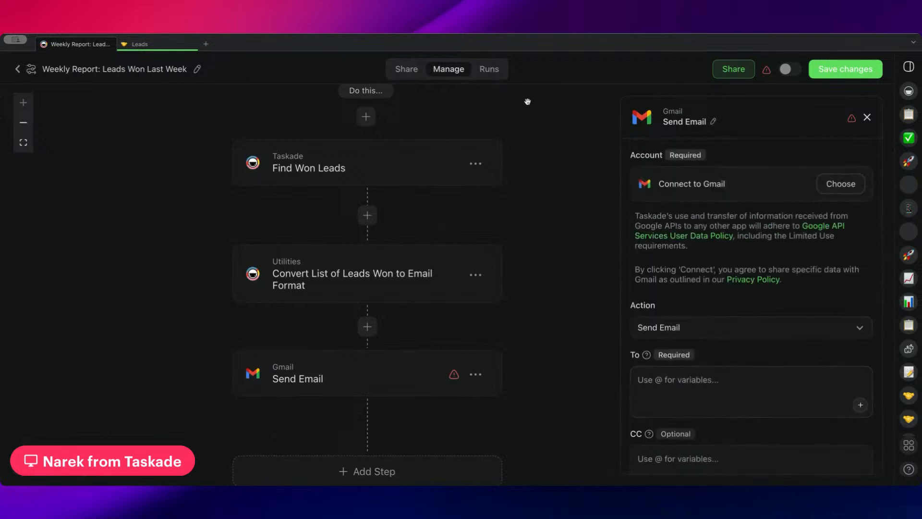
Save the "Weekly Report: Leads Won Last Week" automation and return to the Sales folder's list of automations.
click(845, 69)
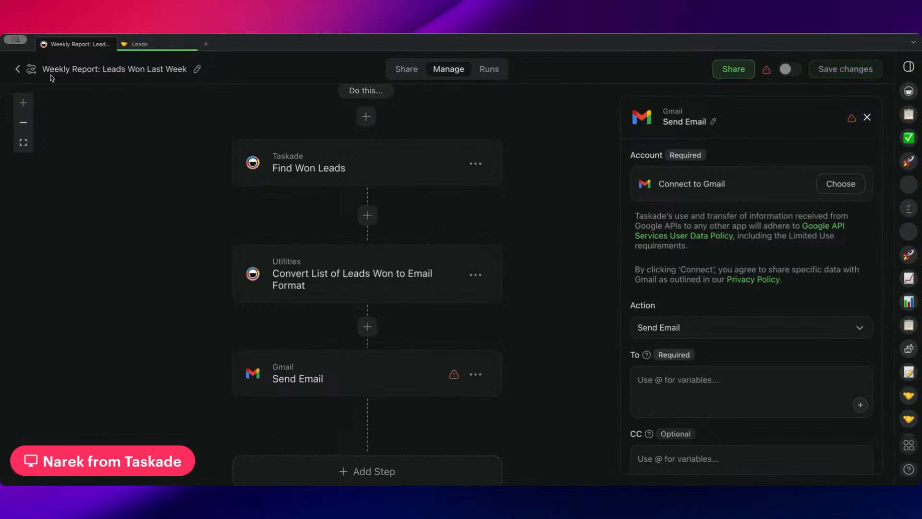
click(17, 69)
scroll(542, 296, down, 1)
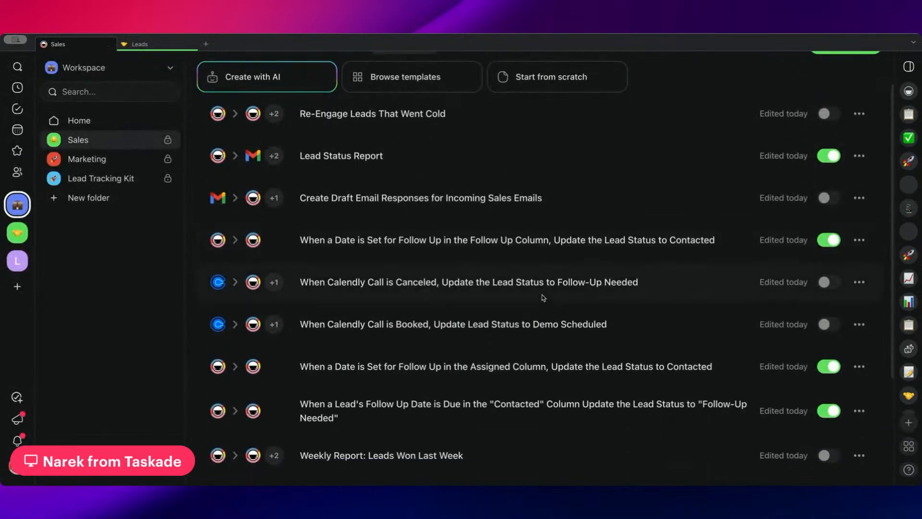
scroll(542, 305, up, 1)
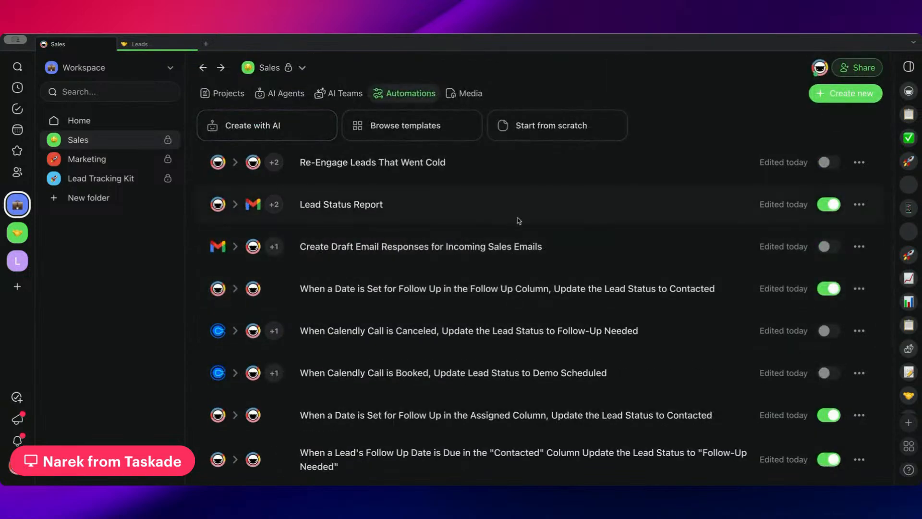
Open the Sales Representative agent's tool settings and review its enabled and available tools.
click(293, 95)
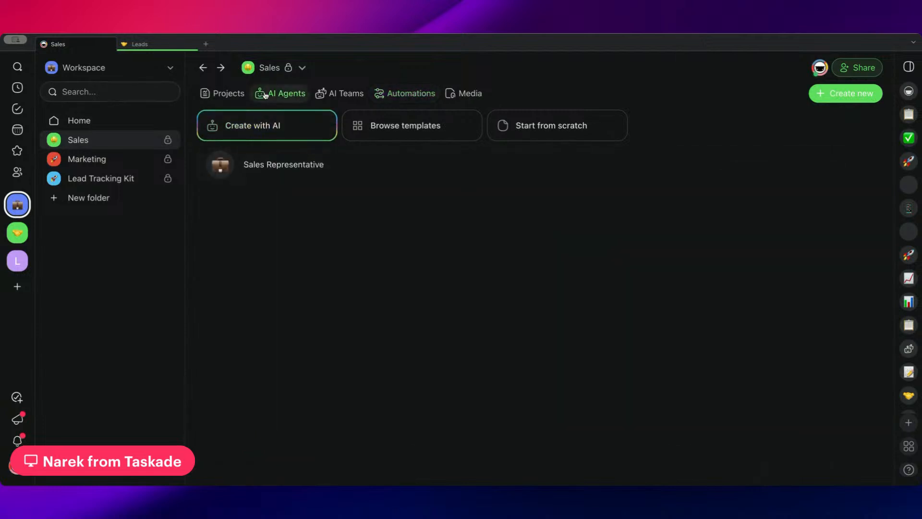
click(325, 171)
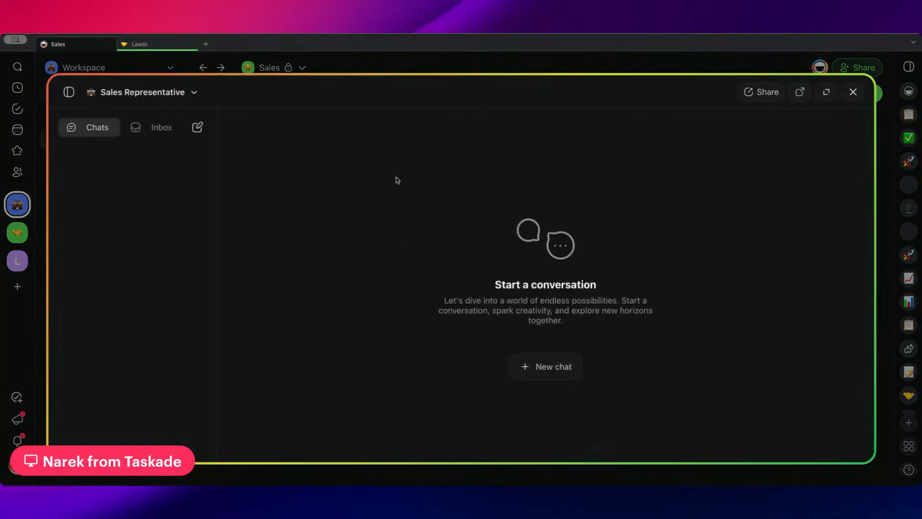
click(171, 96)
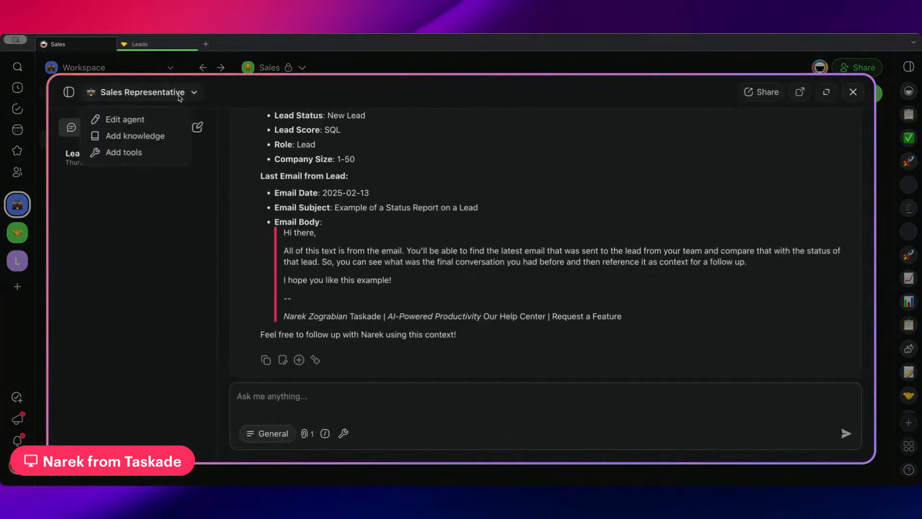
click(148, 152)
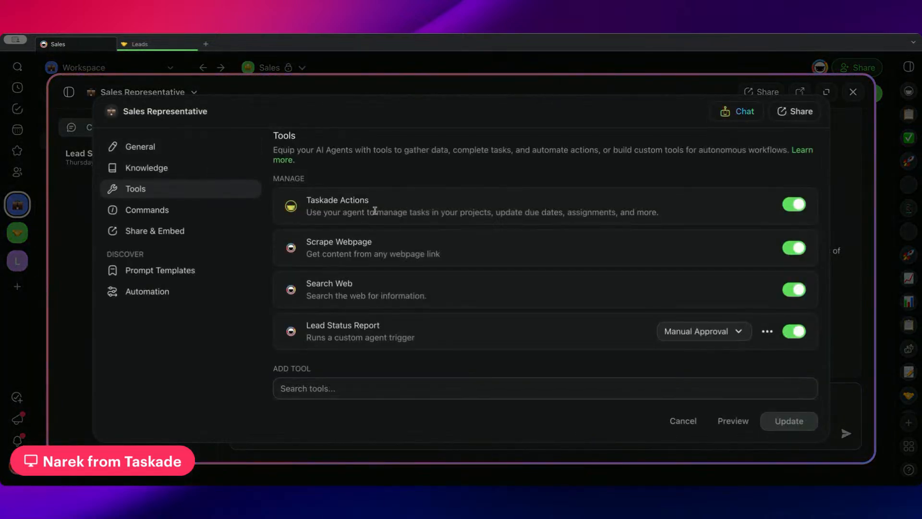
scroll(375, 211, down, 4)
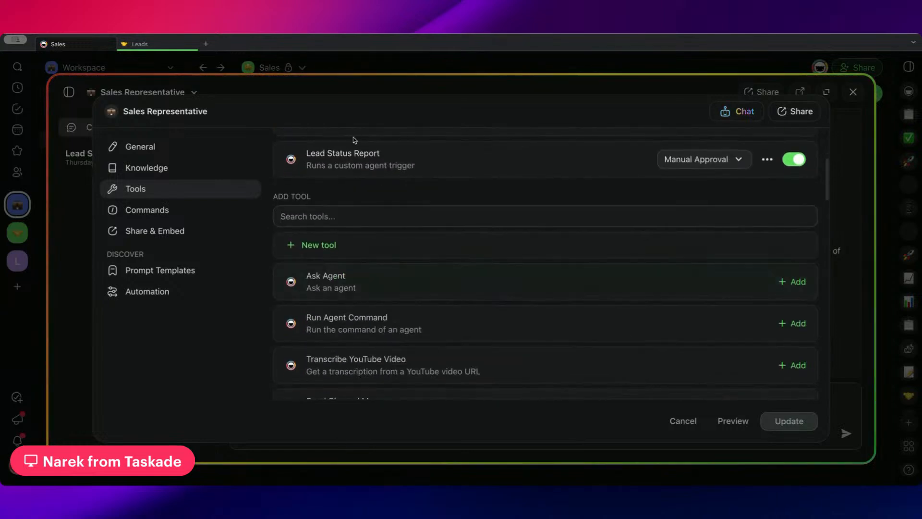
Remove the Lead Status Report tool from the Sales Representative agent.
scroll(354, 140, up, 2)
click(768, 247)
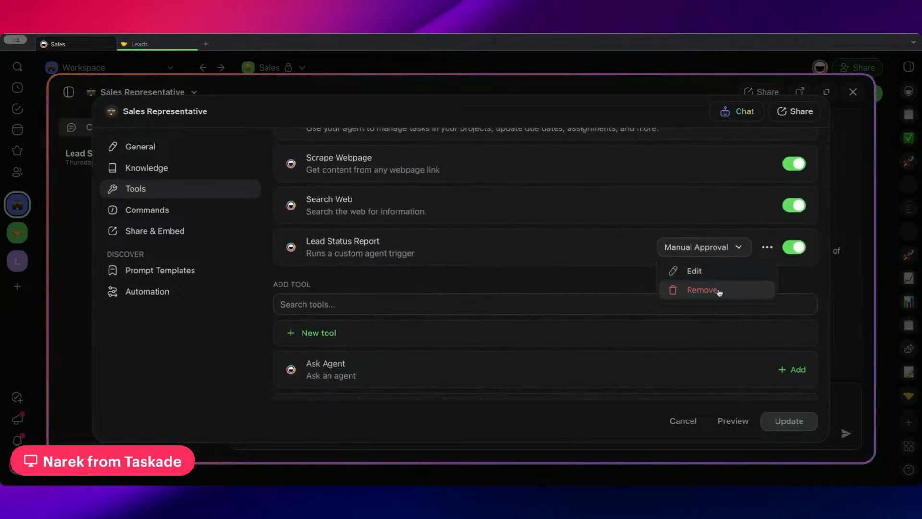
click(702, 290)
Add the Lead Status Report custom tool to the Sales Representative agent.
scroll(463, 243, down, 2)
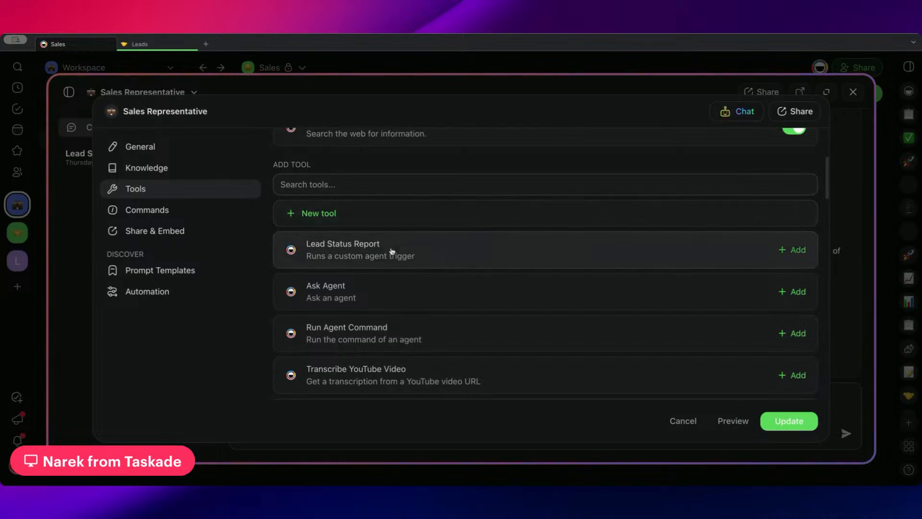
click(792, 250)
scroll(587, 260, up, 2)
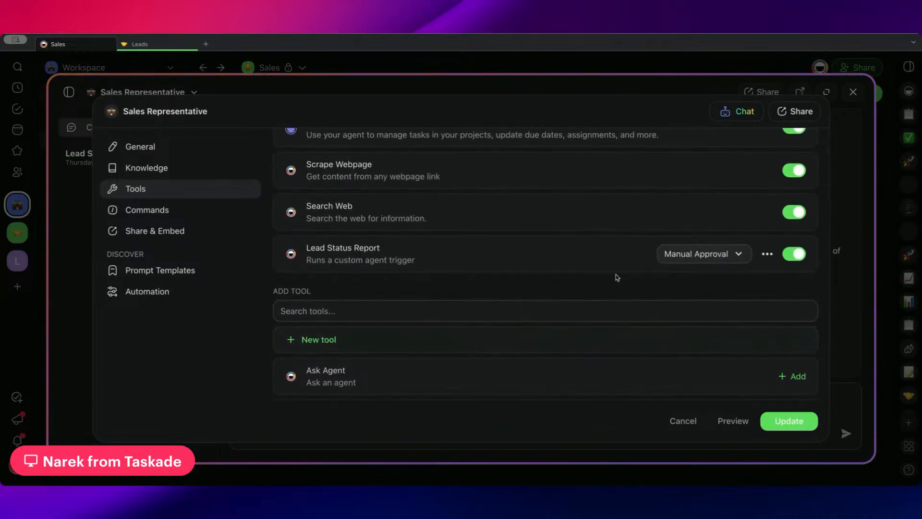
Check the Lead Status Report tool's approval options, keep Manual Approval, then update the agent and close it.
click(673, 262)
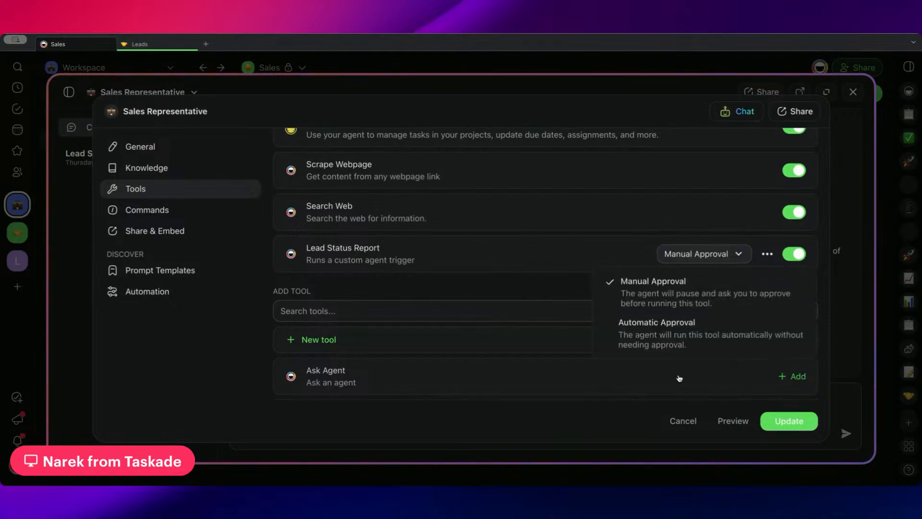
click(547, 291)
click(789, 425)
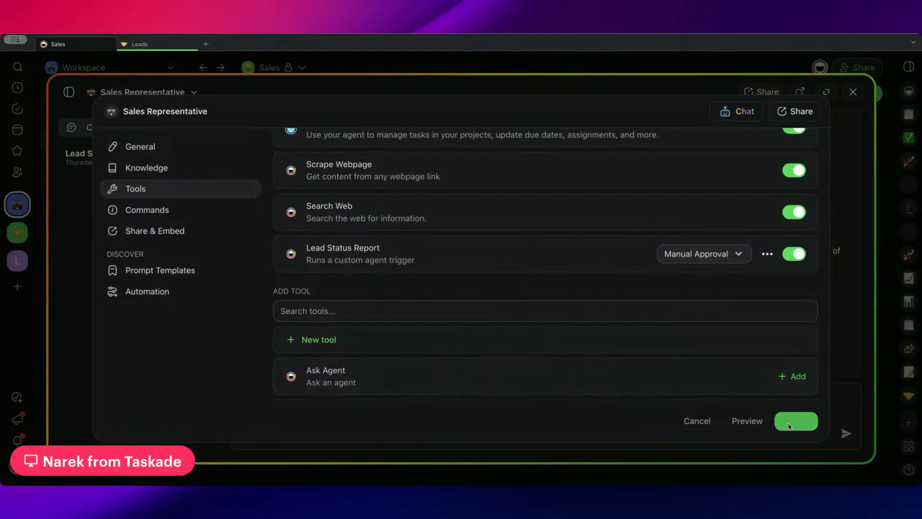
click(504, 68)
click(503, 67)
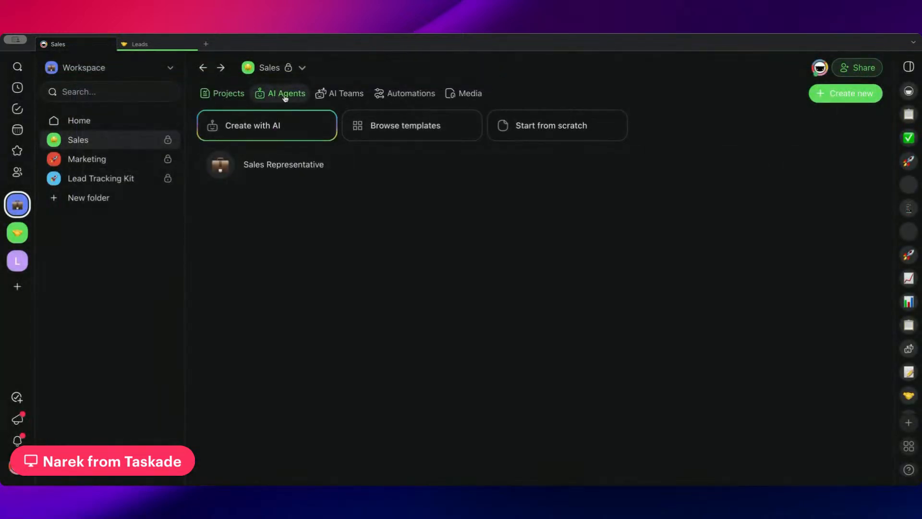
Open the Lead Status Report automation and inspect the lead_email_address parameter of its Agent Tool trigger.
click(416, 97)
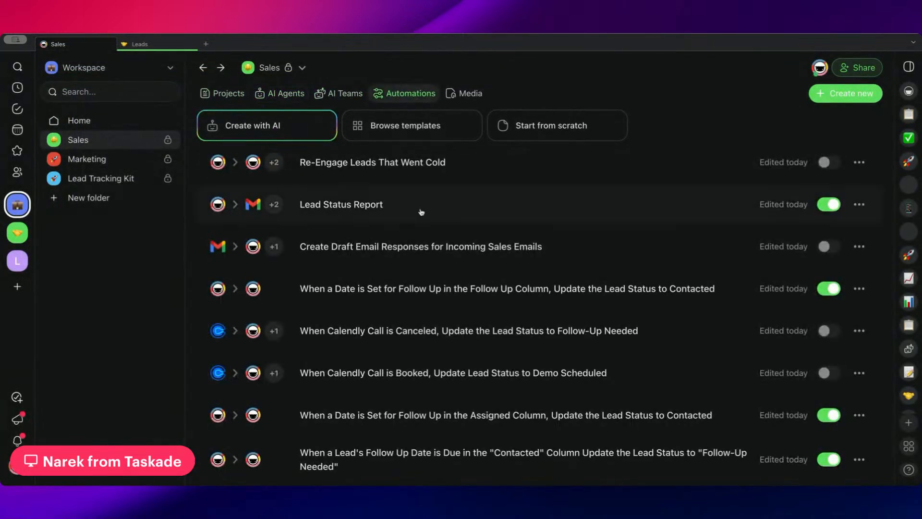
click(391, 204)
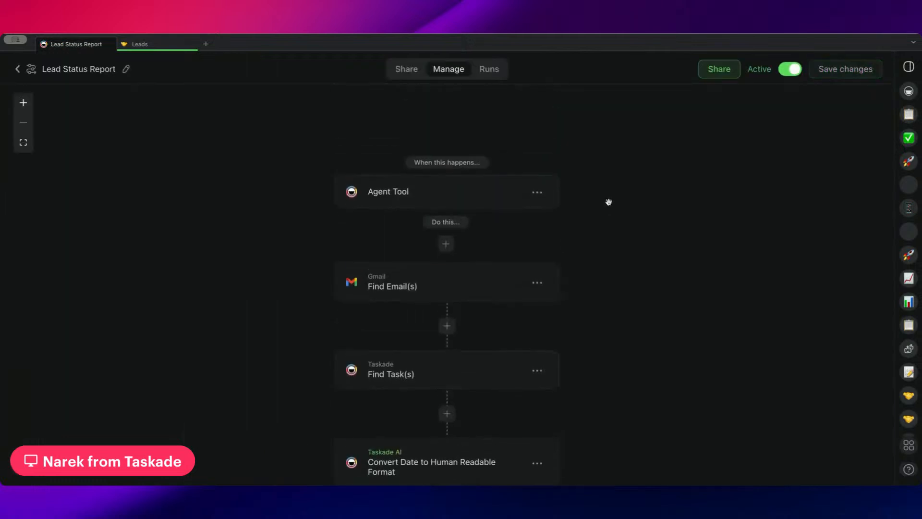
click(480, 186)
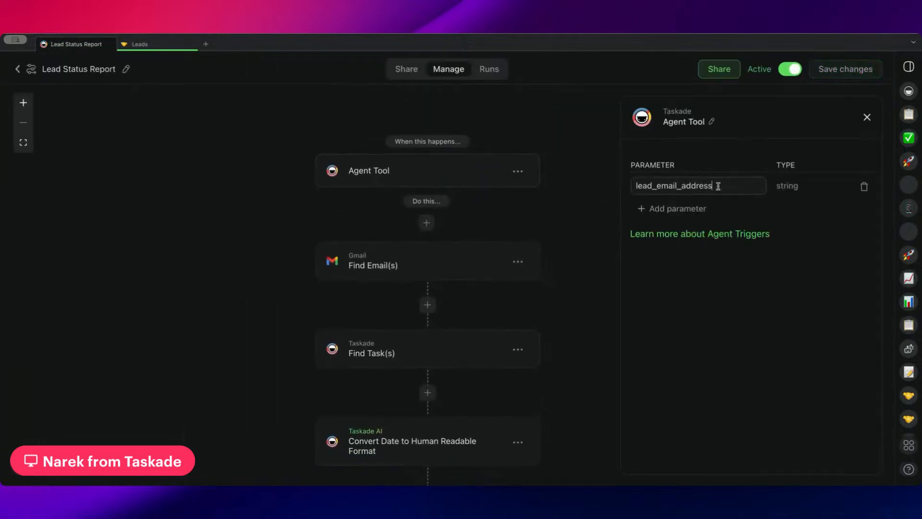
drag(718, 186, 631, 185)
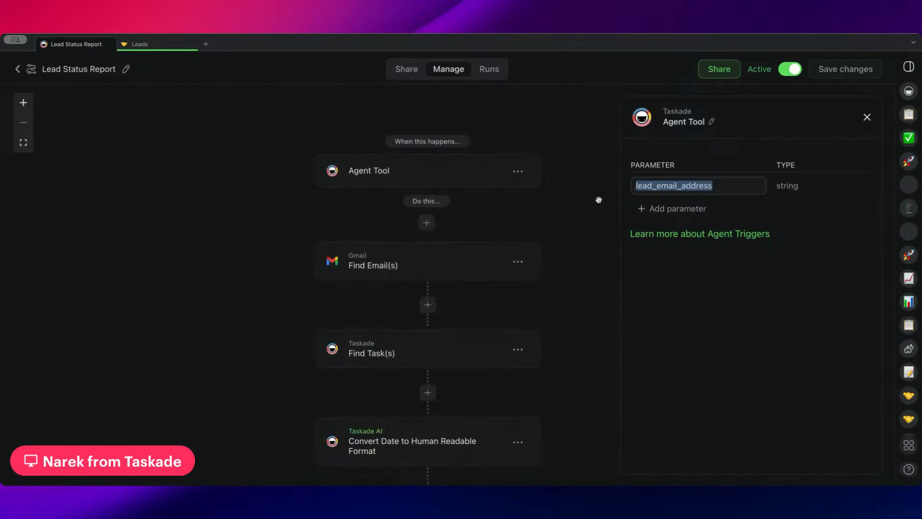
Open the Gmail Find Email(s) action and review which emails it returns and its behavior when none are found.
scroll(529, 216, down, 1)
click(458, 229)
scroll(676, 221, down, 3)
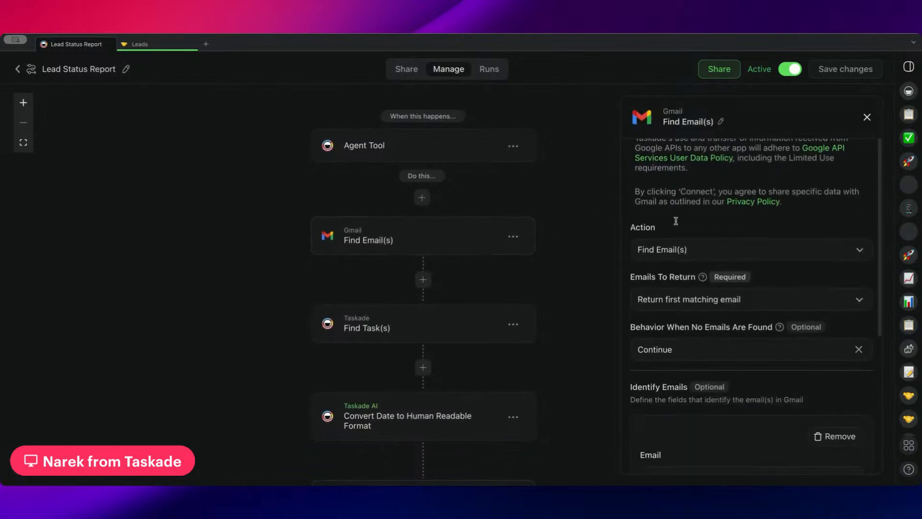
scroll(676, 221, down, 3)
scroll(658, 183, up, 2)
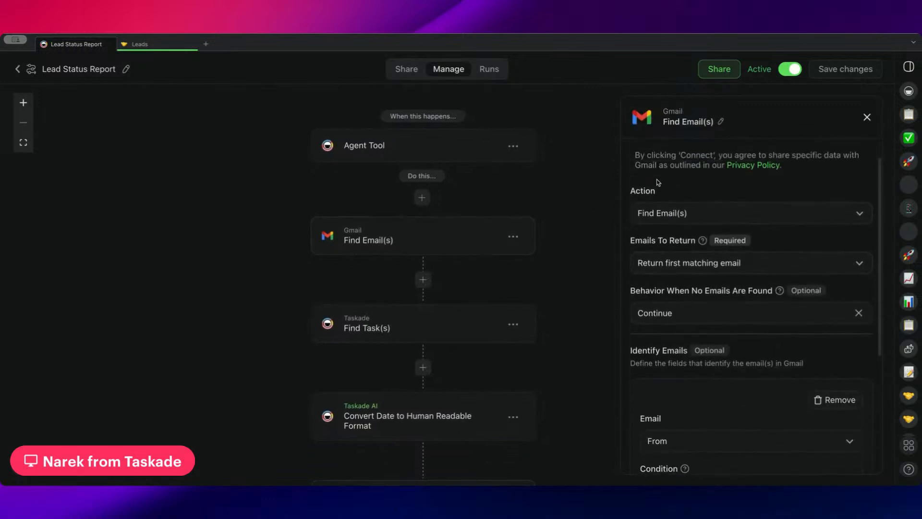
scroll(659, 202, down, 5)
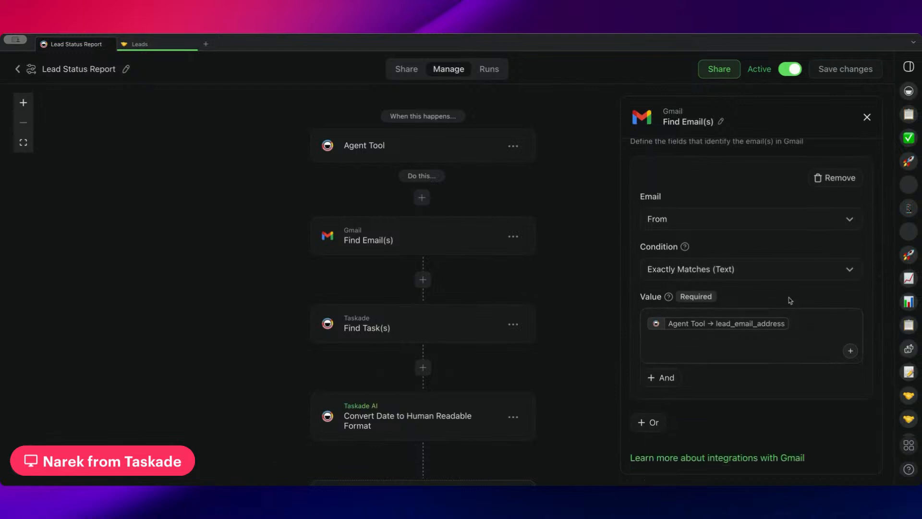
Examine the Identify Emails rule of Find Email(s): its email field options, match condition and lead_email_address value.
click(690, 219)
click(671, 173)
mouse_move(735, 329)
scroll(658, 214, up, 3)
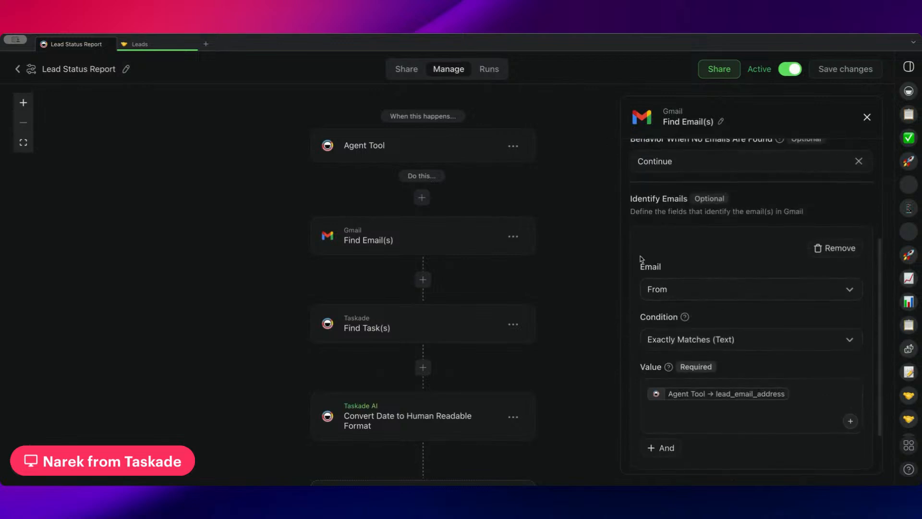
scroll(640, 259, up, 5)
scroll(681, 267, down, 5)
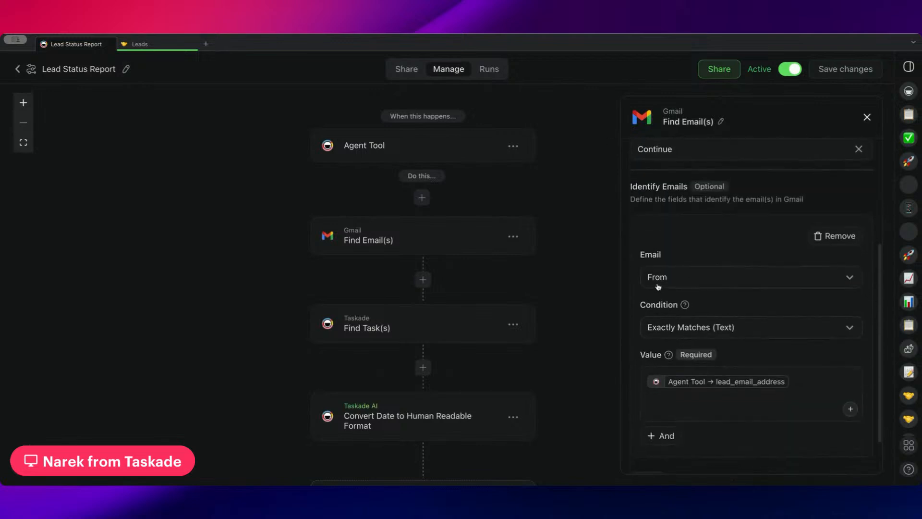
scroll(701, 344, down, 2)
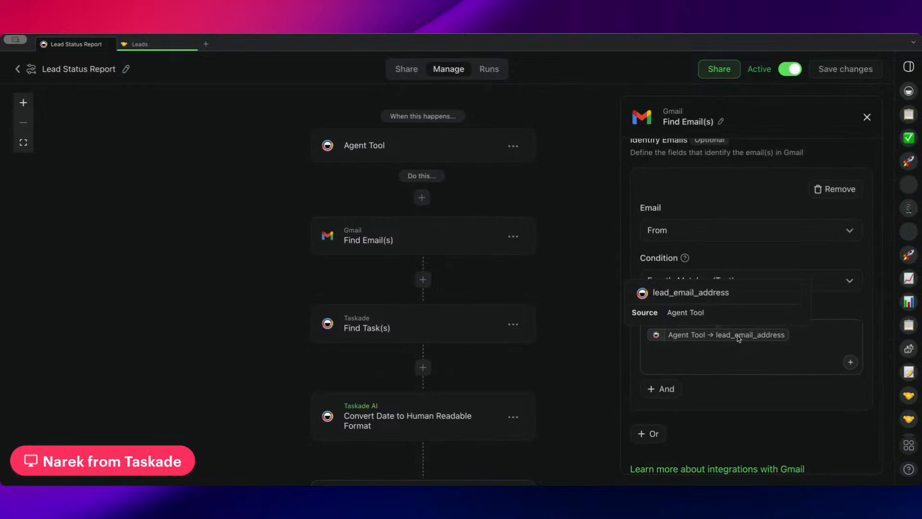
Open the Find Task(s) action and review its project, tasks to return and Email Address match condition.
click(448, 331)
scroll(689, 416, down, 2)
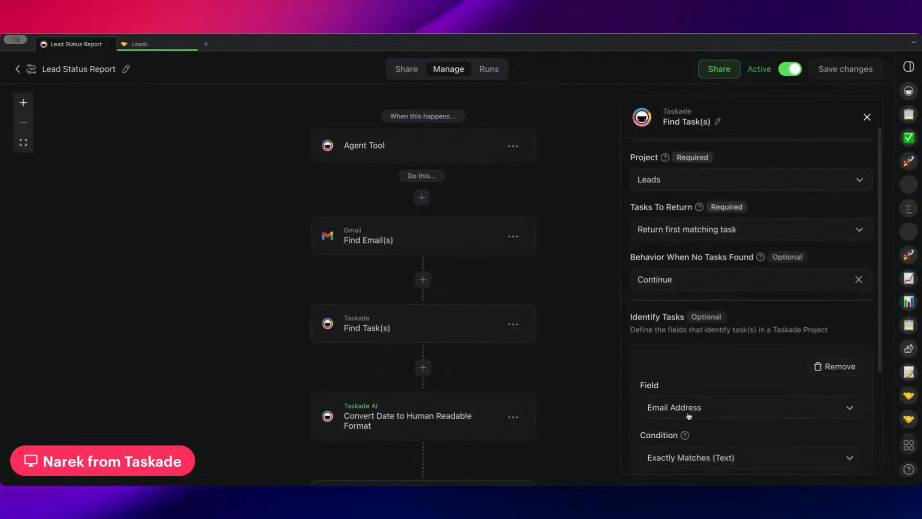
scroll(690, 416, down, 4)
scroll(720, 370, up, 5)
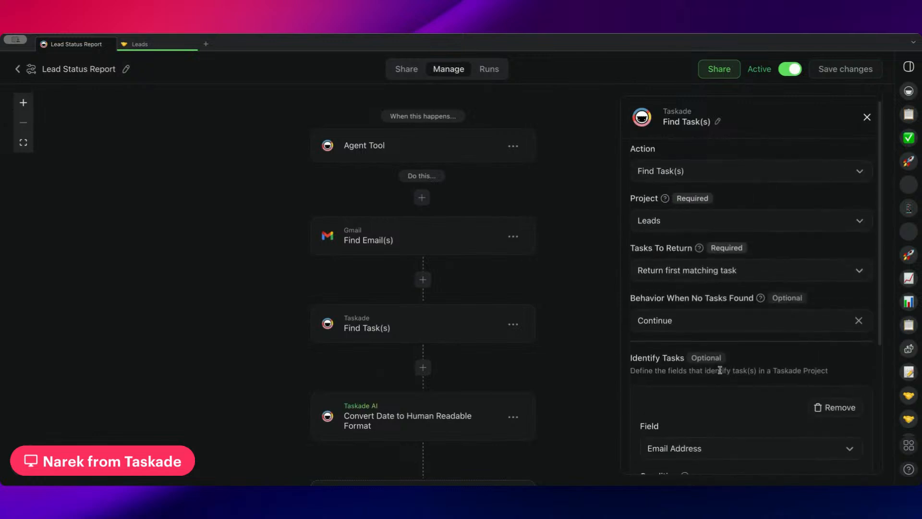
scroll(719, 370, up, 1)
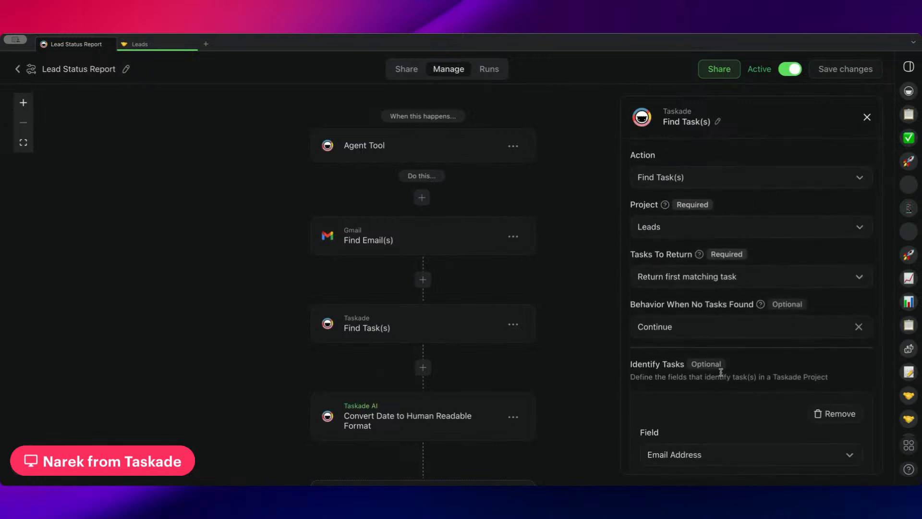
scroll(721, 372, down, 4)
scroll(536, 366, down, 2)
Open the Convert Date to Human Readable Format action and review its date conversion prompt, output type and structured output field.
scroll(548, 253, down, 2)
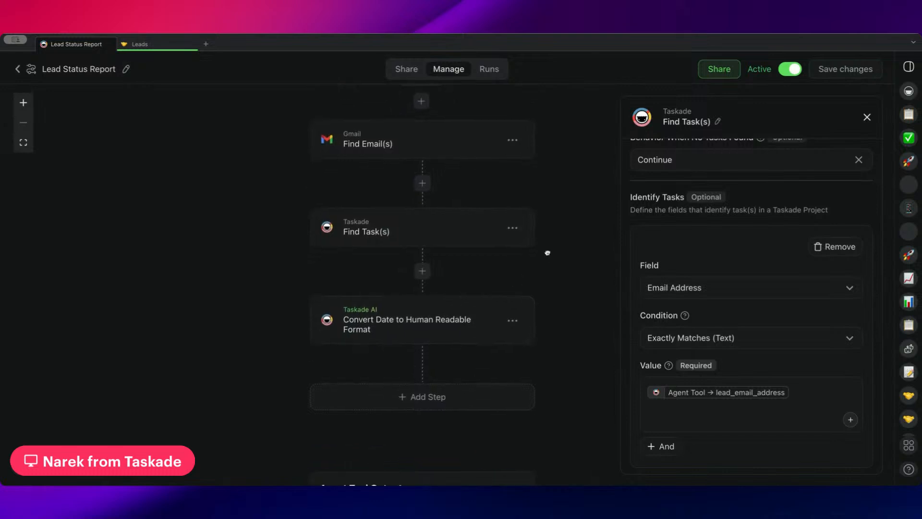
click(430, 318)
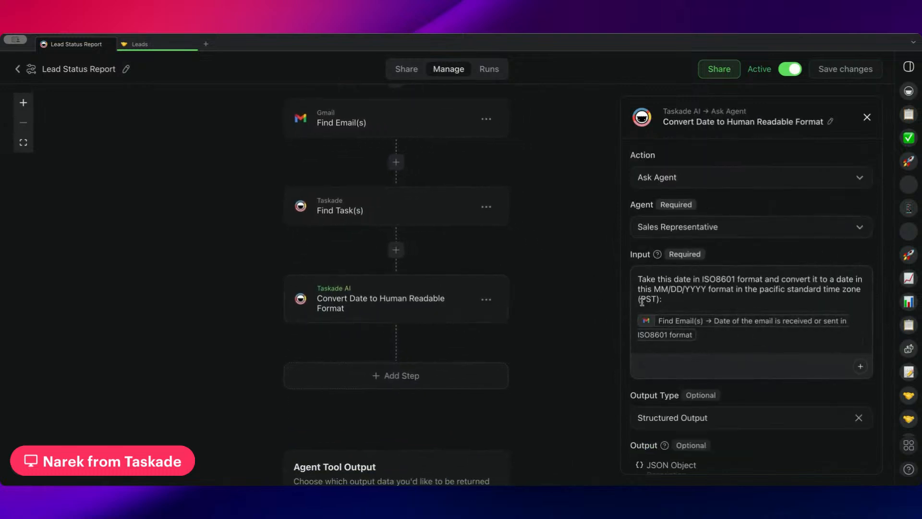
drag(679, 302, 608, 269)
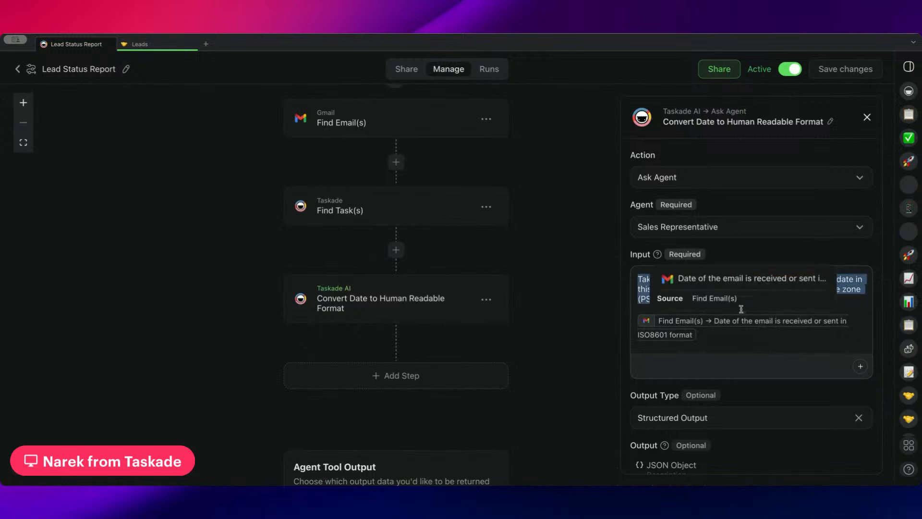
scroll(732, 339, down, 3)
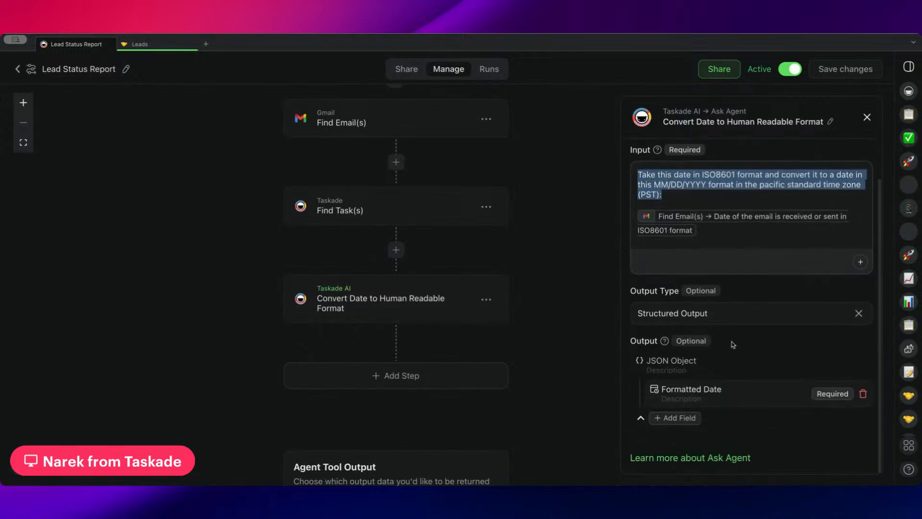
scroll(533, 314, down, 2)
Open the Agent Tool Output configuration and review the lead and last-email fields returned to the agent.
scroll(538, 317, right, 2)
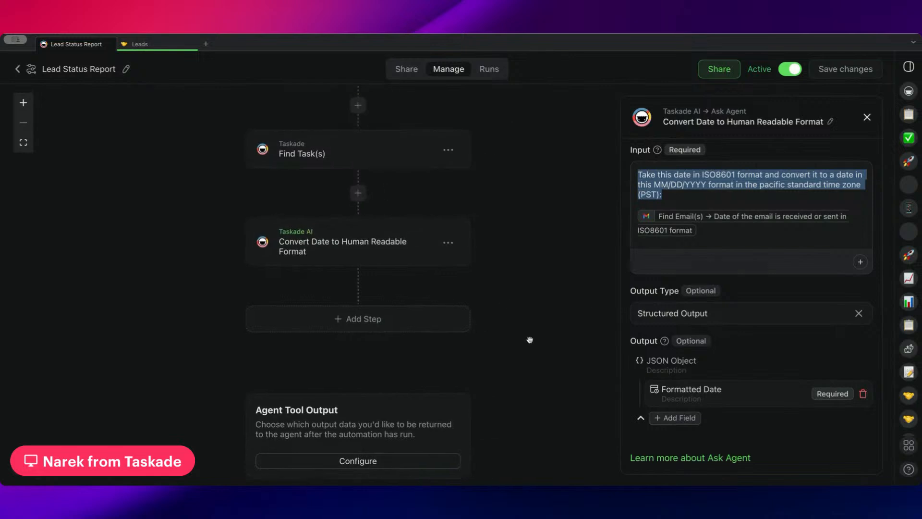
scroll(456, 344, down, 3)
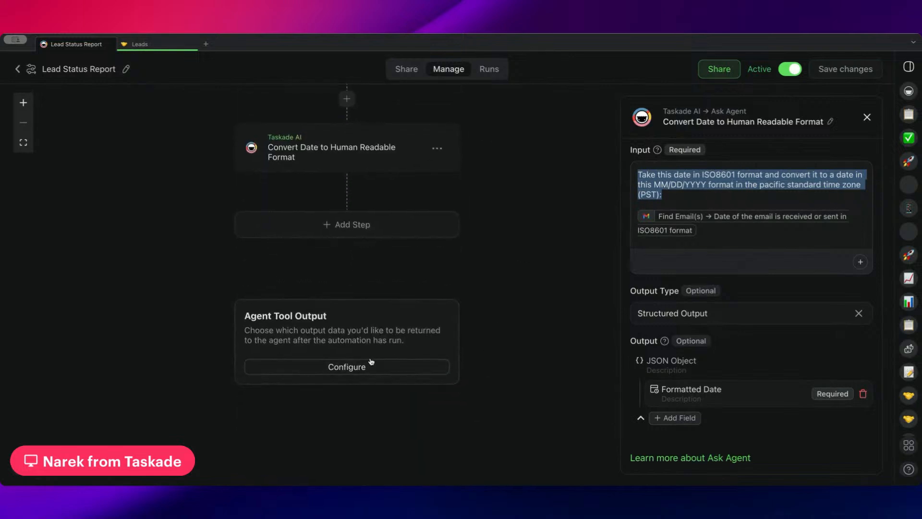
click(412, 368)
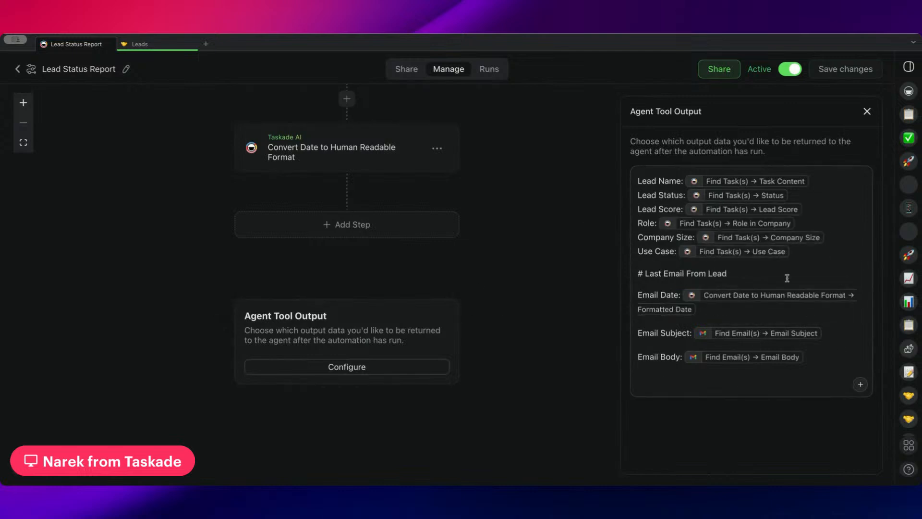
drag(637, 183, 794, 253)
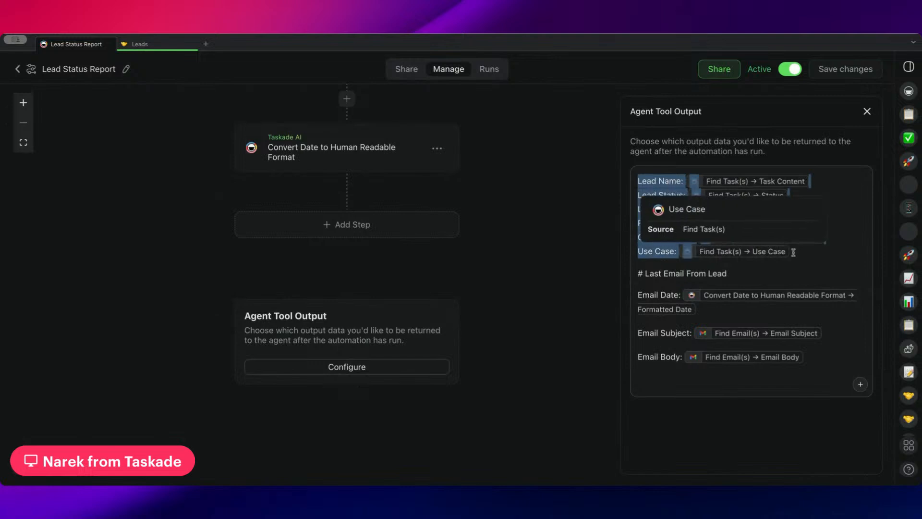
click(799, 254)
scroll(490, 151, up, 5)
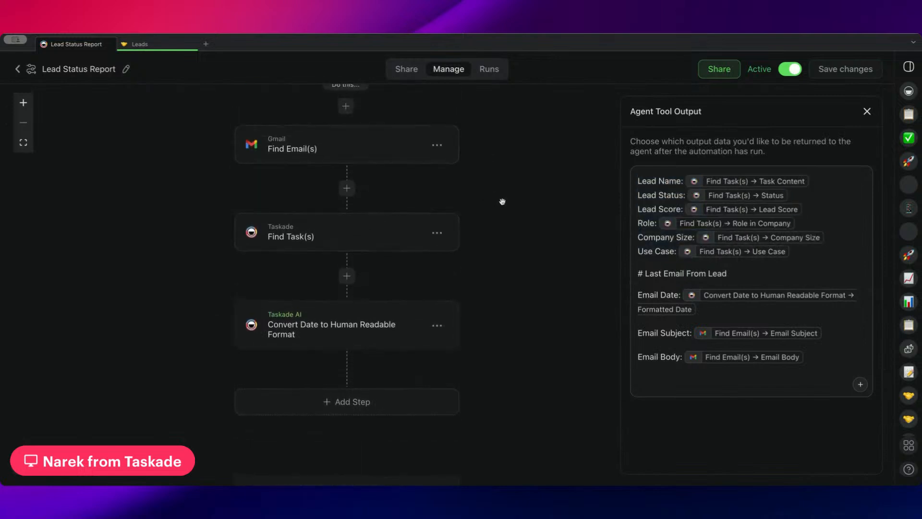
scroll(503, 200, down, 5)
Leave the automation for the Sales folder and open the Sales Representative agent's existing lead status report chat.
click(155, 48)
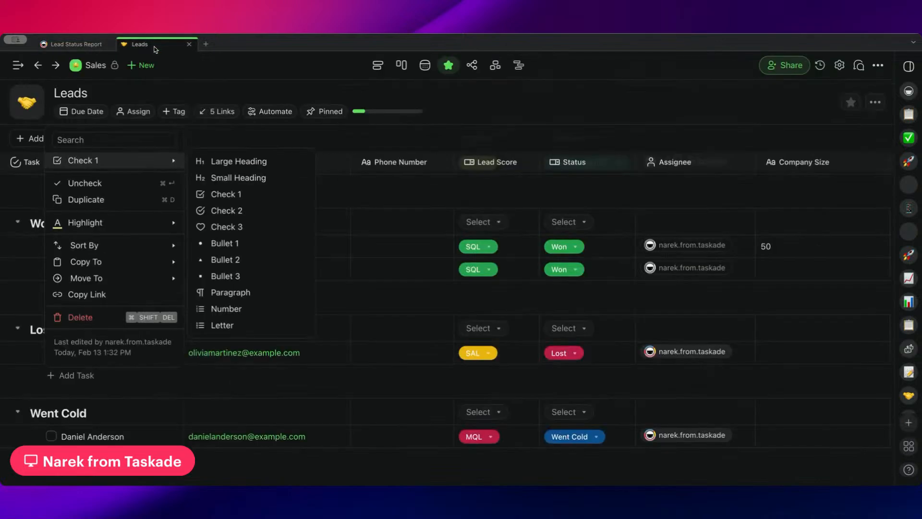
click(68, 43)
click(17, 69)
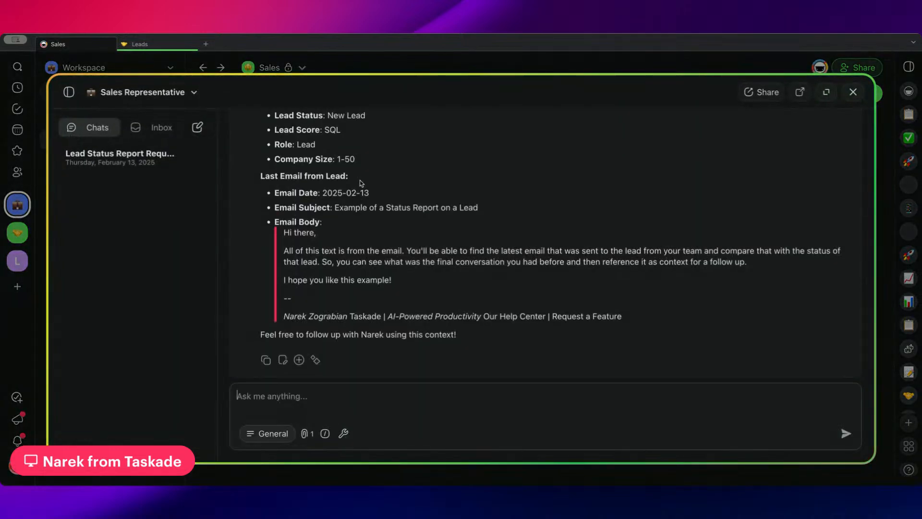
scroll(362, 183, up, 5)
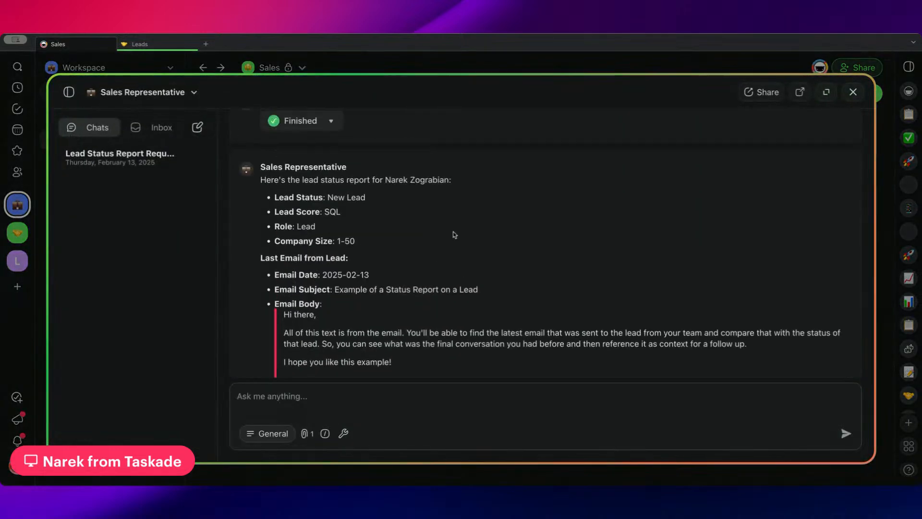
scroll(287, 193, down, 1)
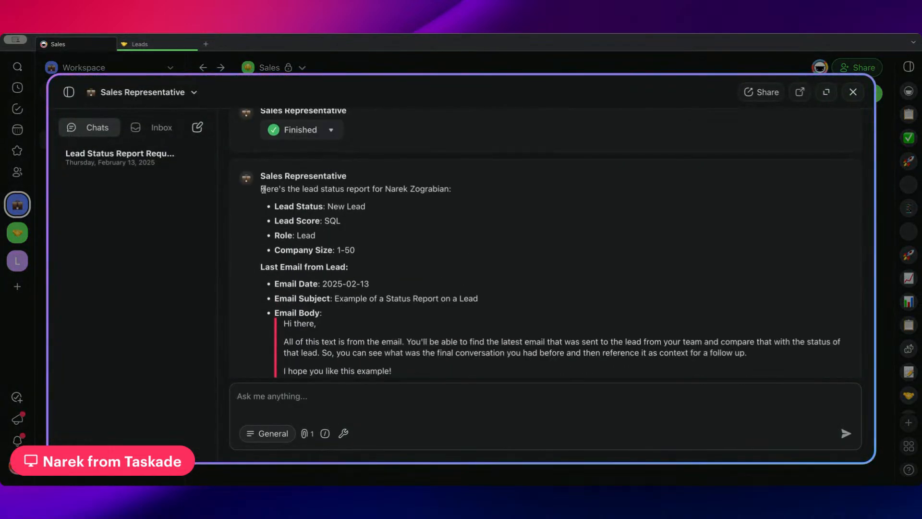
Examine the chat prompt that requests a lead status report by the lead's email address.
drag(262, 188, 265, 198)
scroll(270, 200, up, 1)
click(395, 176)
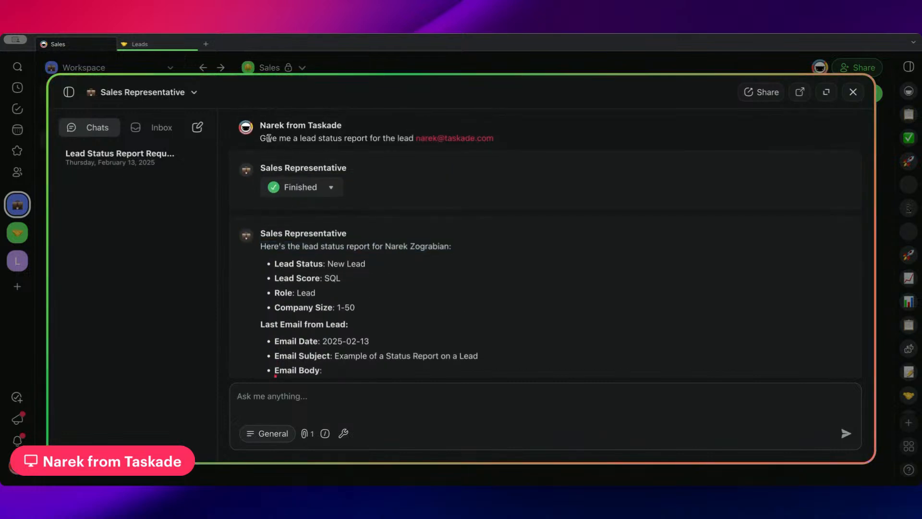
drag(260, 138, 412, 145)
click(550, 145)
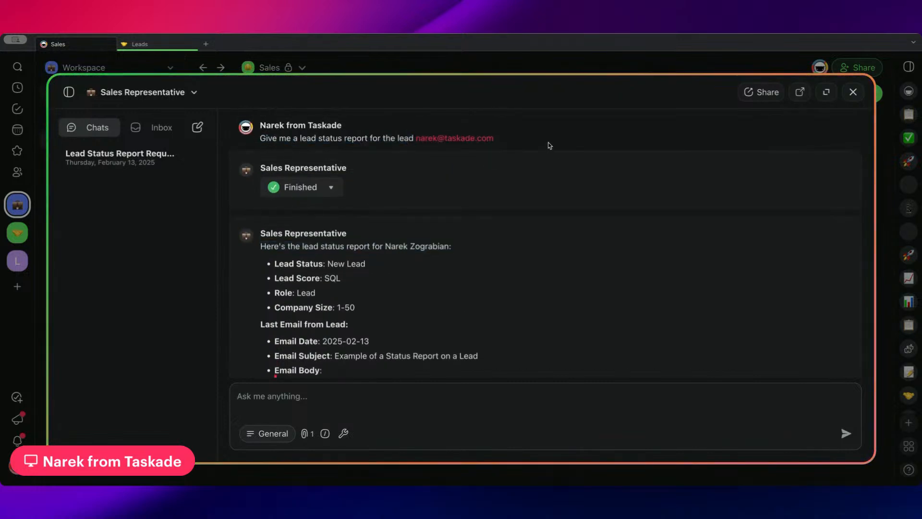
double_click(416, 141)
scroll(396, 210, down, 3)
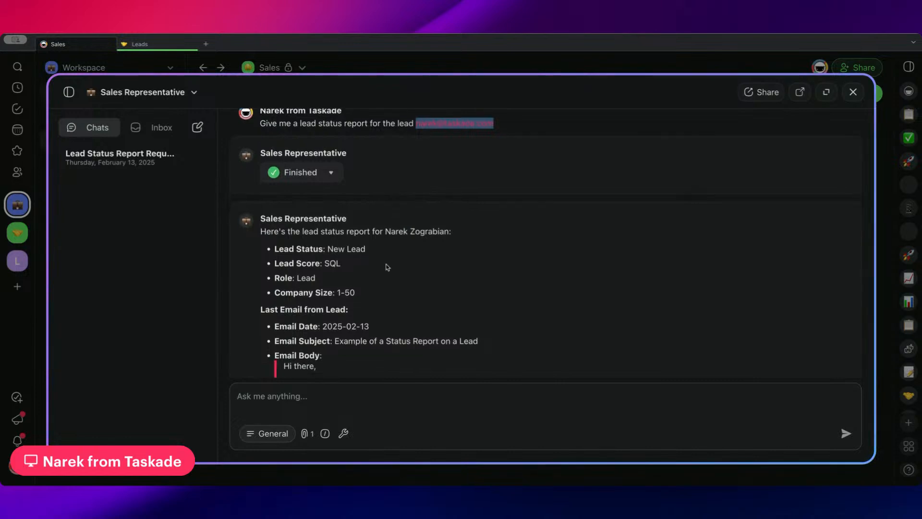
Read the lead details in the agent's report: name, status, score, role and company size.
drag(260, 188, 456, 194)
click(473, 190)
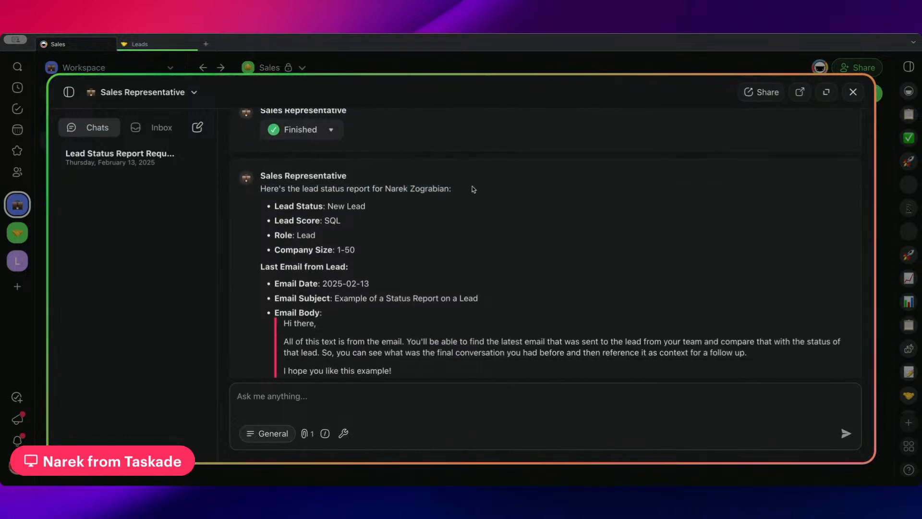
mouse_move(275, 206)
mouse_down()
mouse_move(370, 207)
mouse_move(327, 206)
mouse_move(341, 221)
mouse_move(283, 216)
mouse_up()
click(391, 216)
drag(341, 221, 253, 233)
click(330, 238)
drag(356, 251, 273, 251)
scroll(420, 263, down, 1)
scroll(420, 264, down, 3)
click(333, 211)
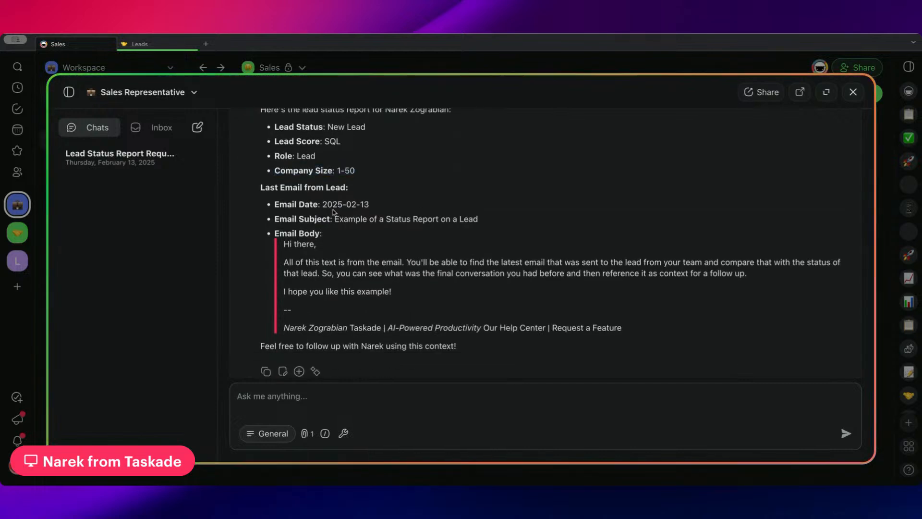
Check the Last Email from Lead section of the report for its date, subject and body entries.
drag(270, 204, 373, 209)
click(374, 209)
scroll(356, 177, up, 1)
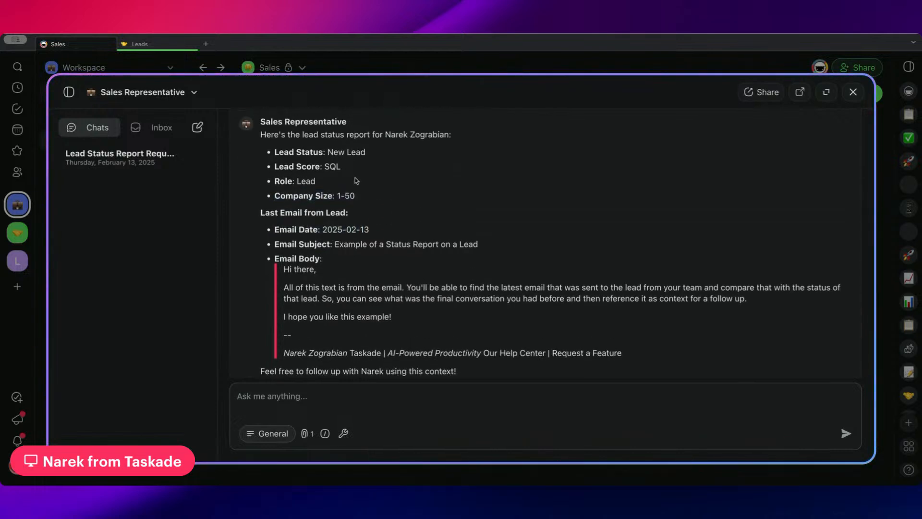
scroll(375, 233, down, 1)
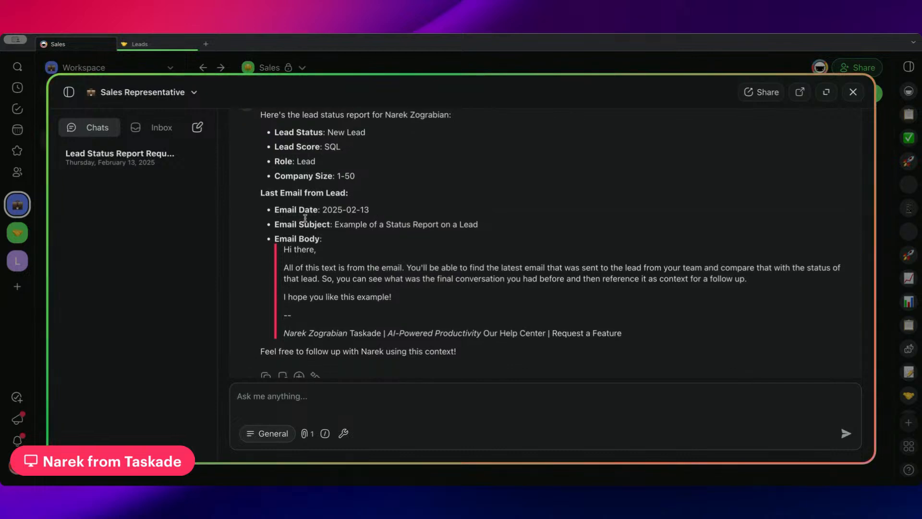
drag(322, 209, 462, 229)
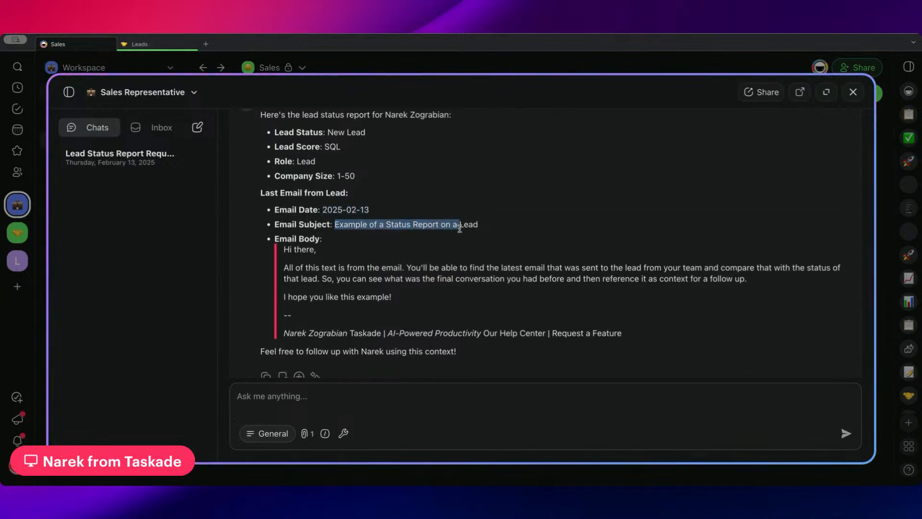
click(484, 227)
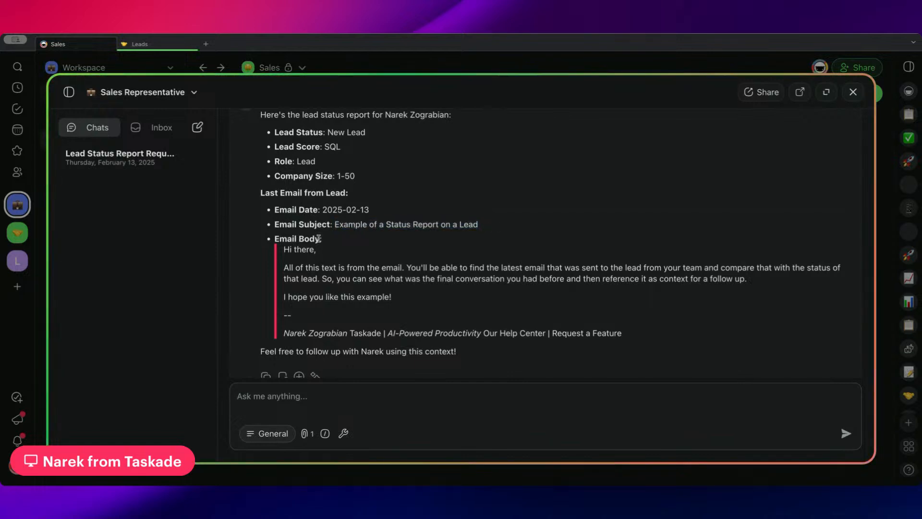
drag(274, 239, 327, 241)
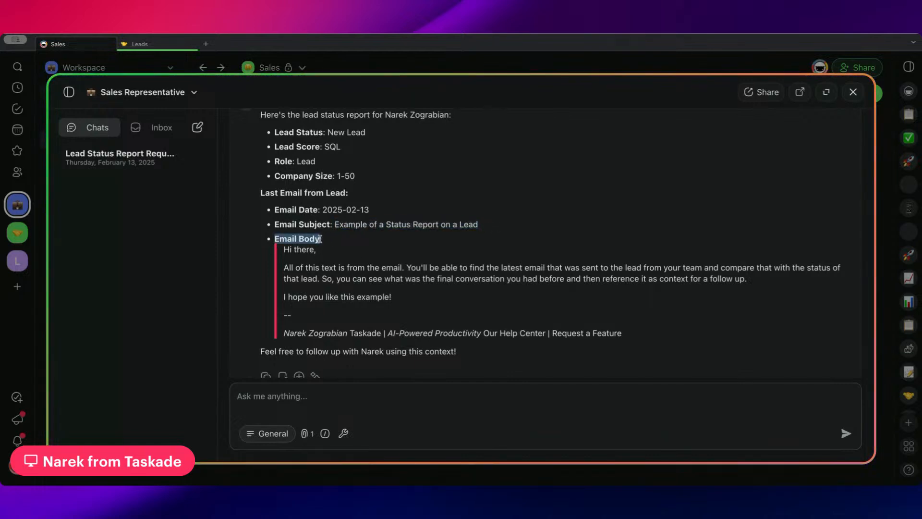
click(316, 251)
scroll(285, 243, down, 1)
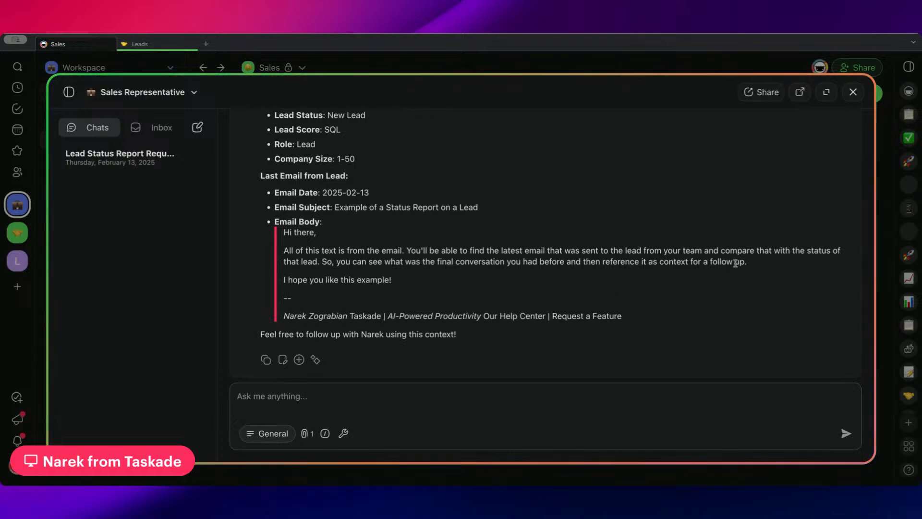
Read through the full email body and signature quoted in the report as context for a follow-up.
drag(748, 262, 287, 249)
drag(392, 280, 291, 275)
drag(284, 317, 642, 321)
click(439, 344)
drag(439, 344, 200, 318)
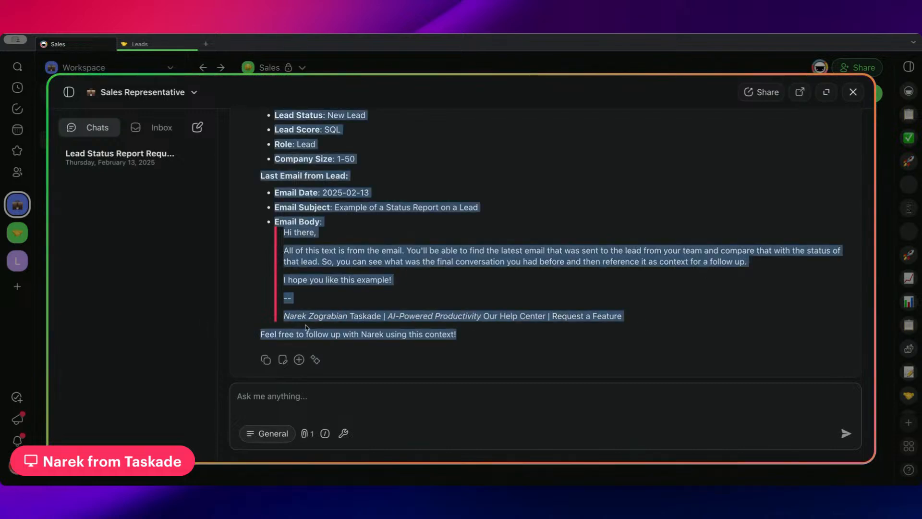
click(408, 390)
scroll(432, 312, up, 2)
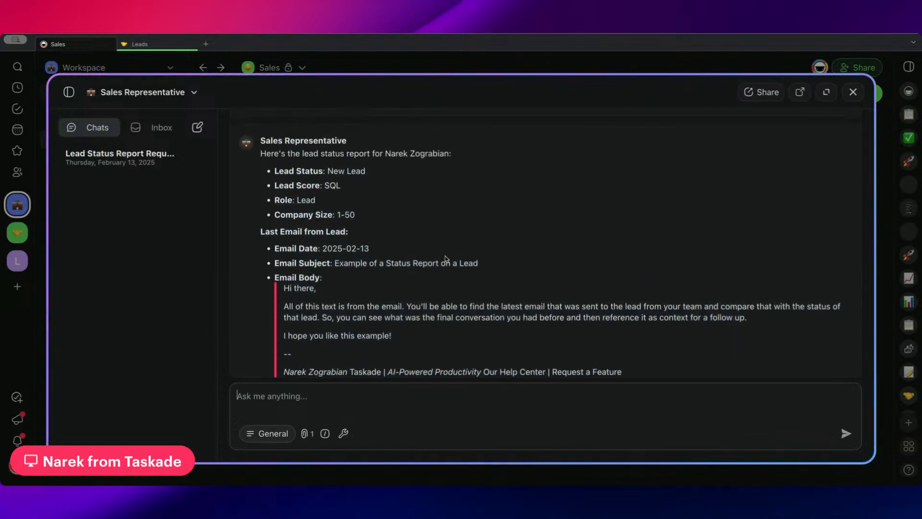
scroll(445, 258, down, 2)
mouse_move(624, 318)
mouse_down()
mouse_move(288, 296)
mouse_move(273, 222)
mouse_up()
click(336, 360)
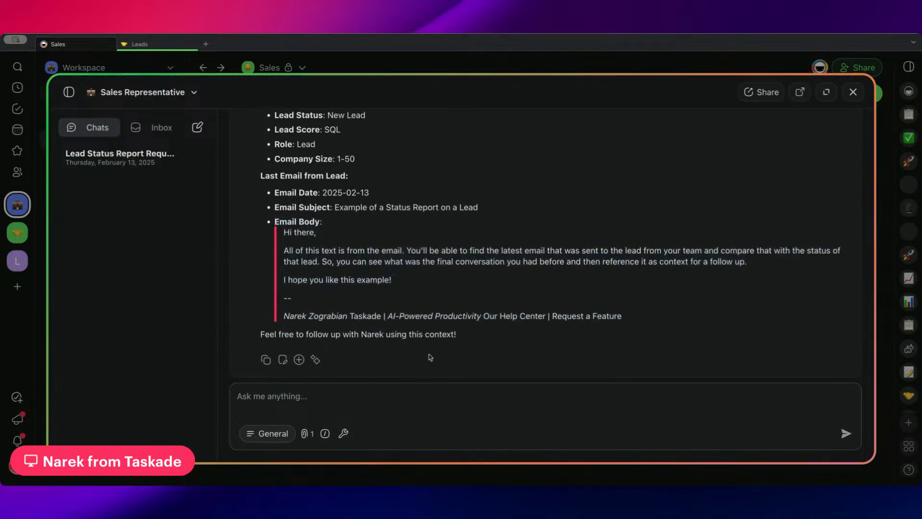
mouse_move(624, 318)
mouse_down()
mouse_move(266, 250)
mouse_move(266, 226)
mouse_up()
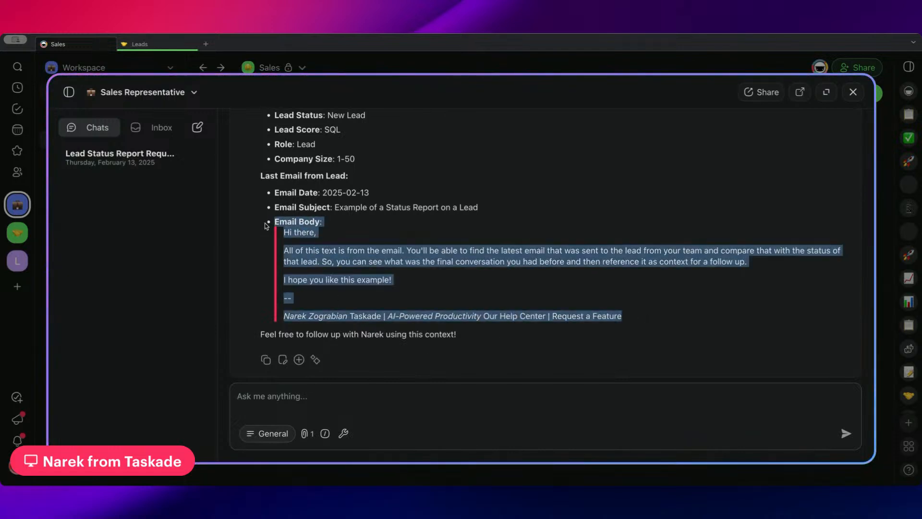
Send the agent "This was the last message I received from the lead, generate a follow up." and review the suggested email.
click(402, 415)
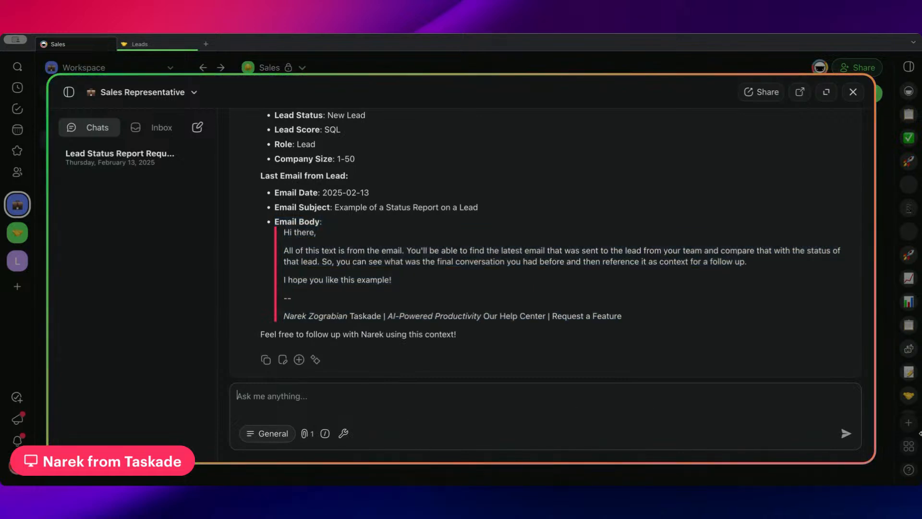
text(This was the las)
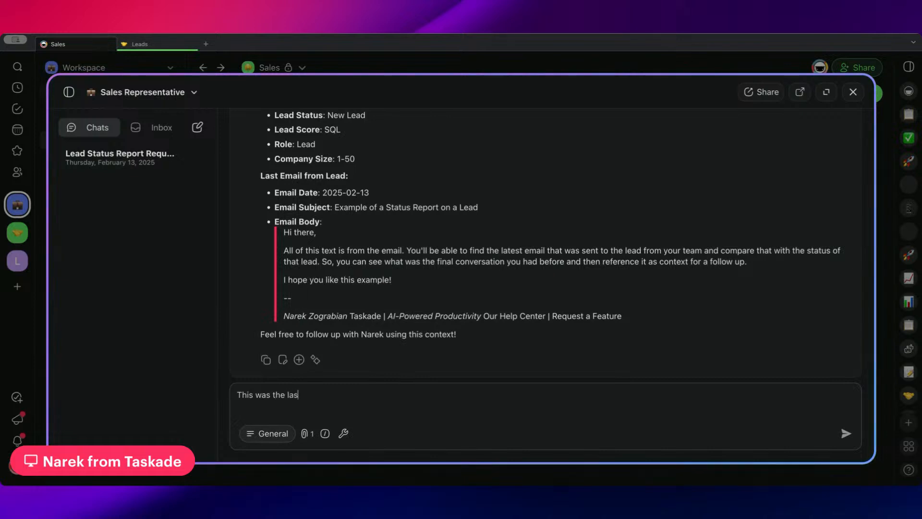
text(t meds)
text(age )
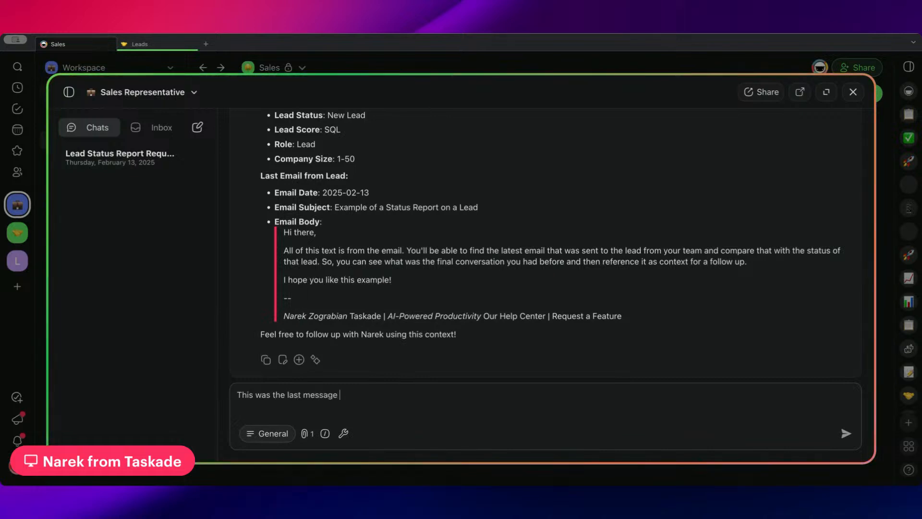
text(I received from the lead, generate a fol)
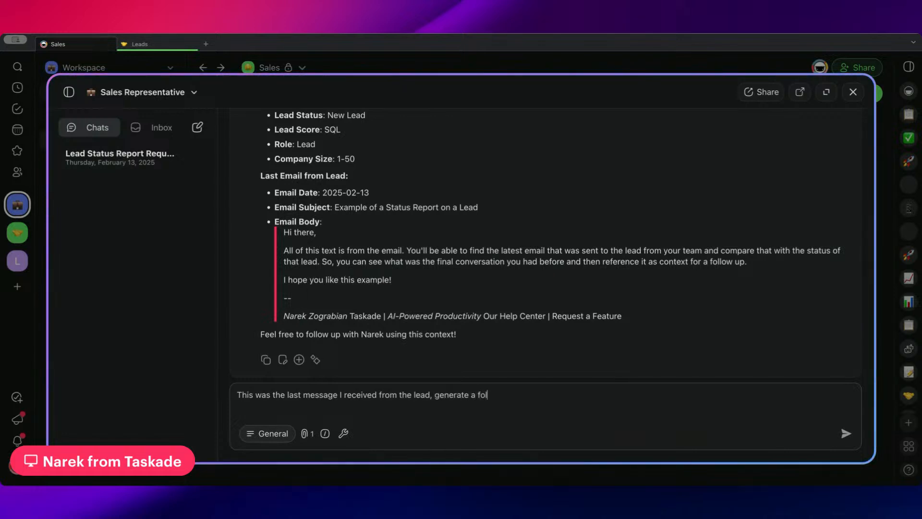
text(.)
key(Return)
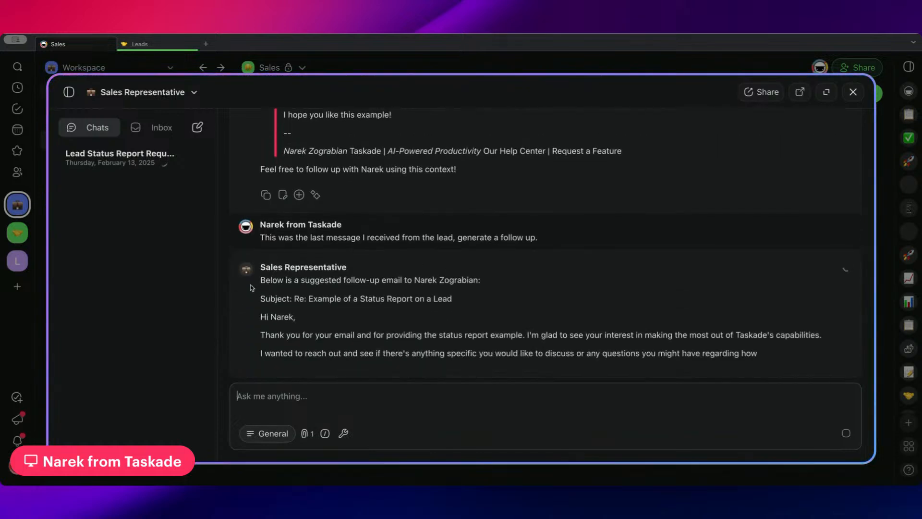
drag(254, 289, 427, 277)
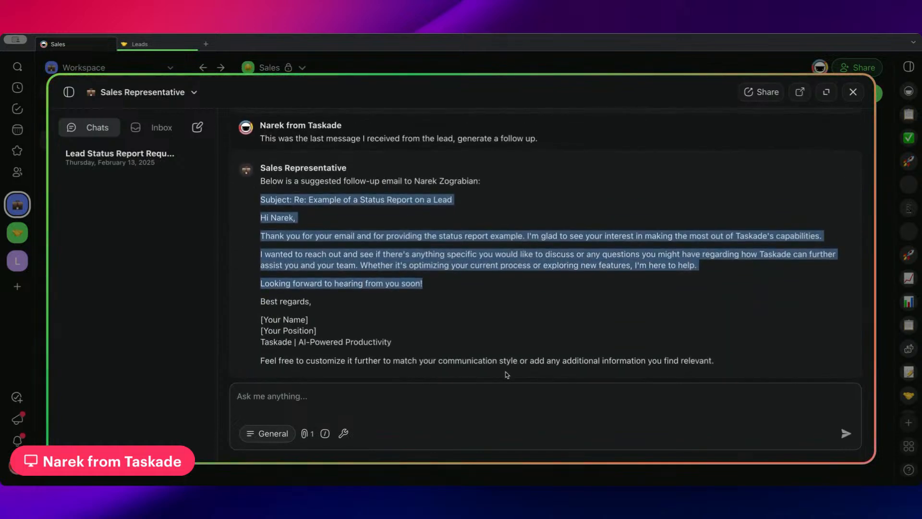
scroll(435, 323, up, 5)
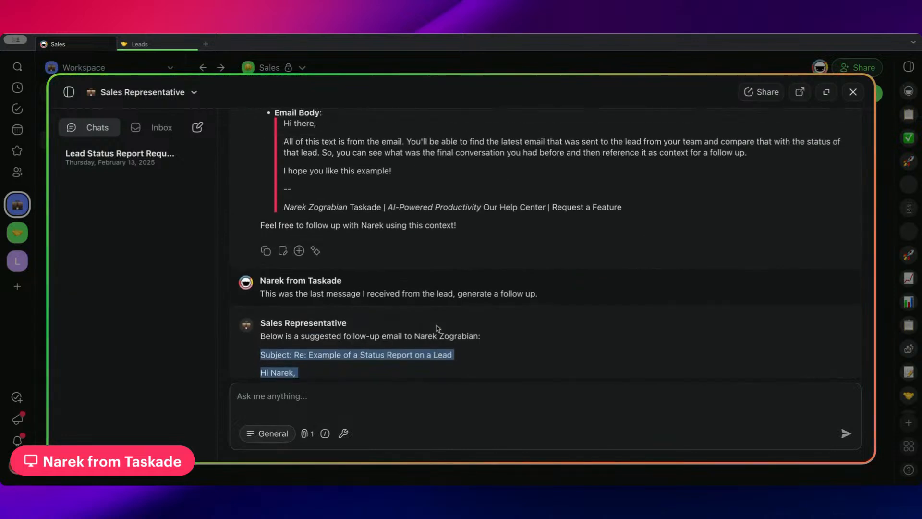
Compare the email body quoted in the lead status report with the agent's suggested follow-up email.
drag(275, 224, 670, 322)
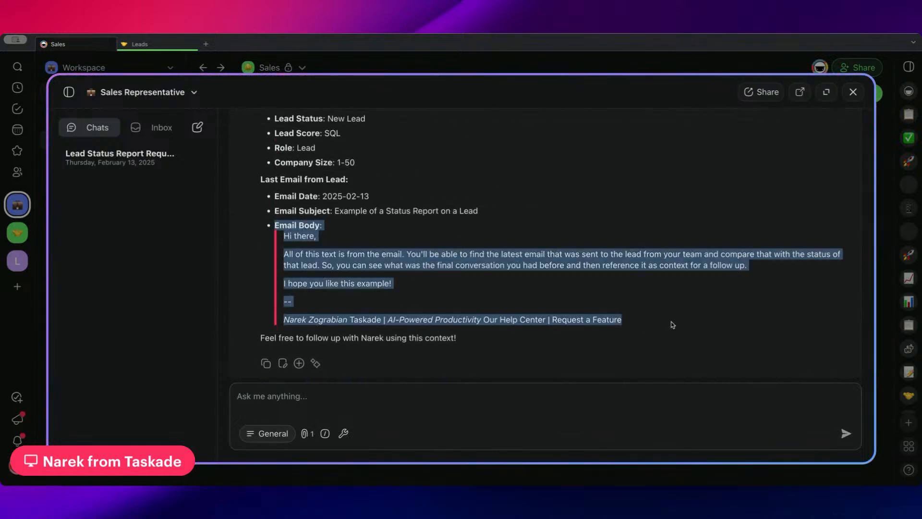
scroll(673, 324, up, 1)
scroll(670, 330, up, 1)
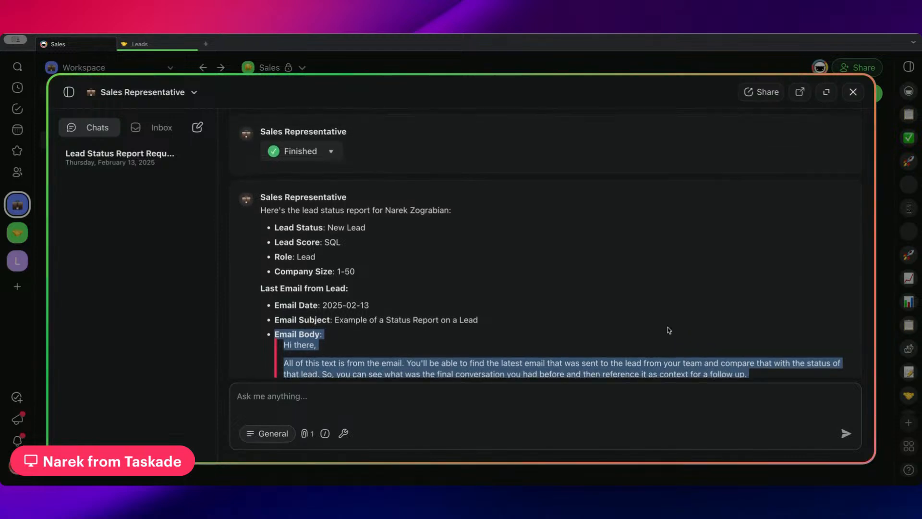
scroll(669, 331, down, 10)
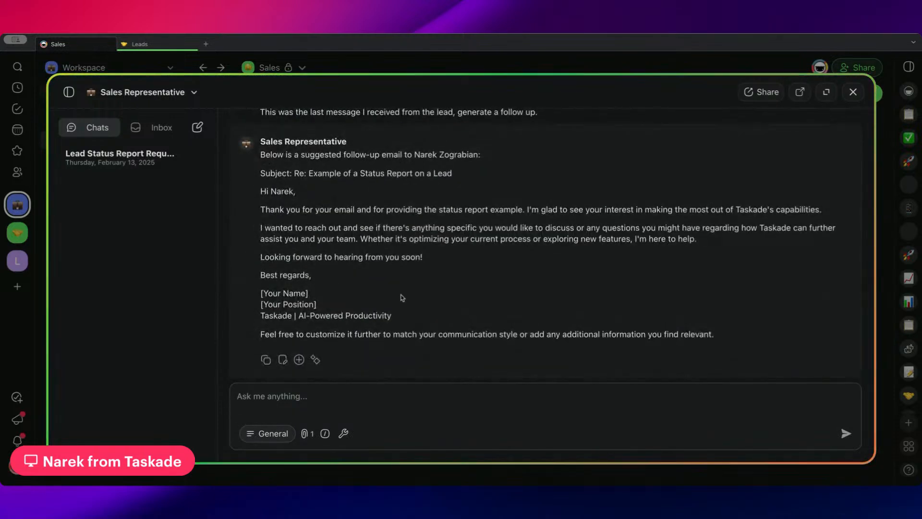
Close the agent chat and open the "Re-Engage Leads That Went Cold" automation from the Sales folder's automations.
click(395, 69)
click(348, 96)
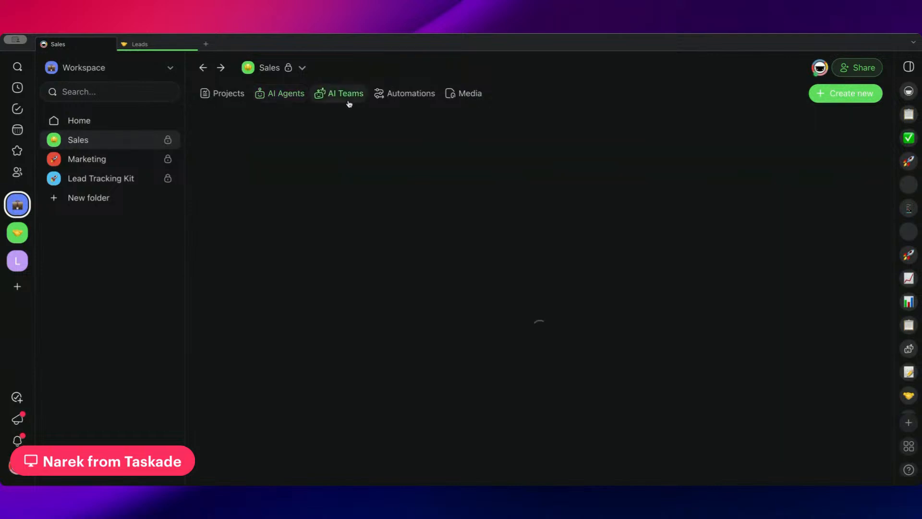
click(372, 96)
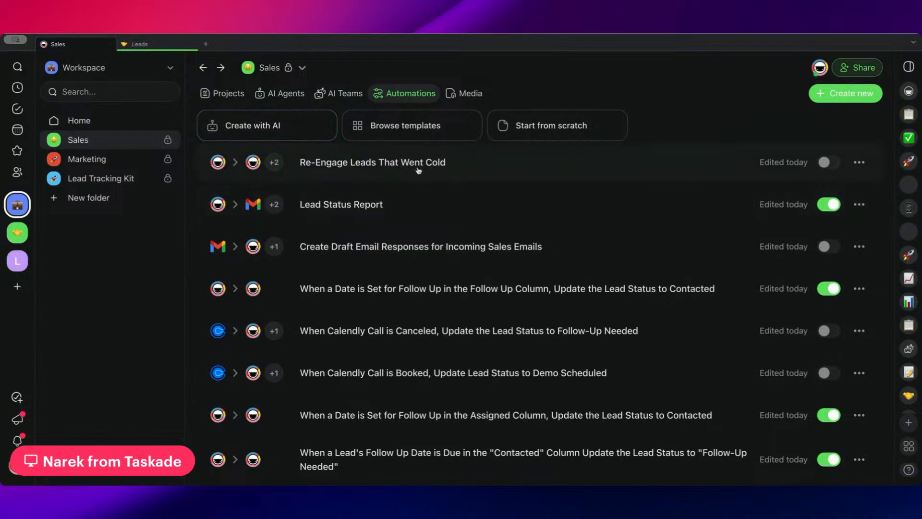
click(498, 169)
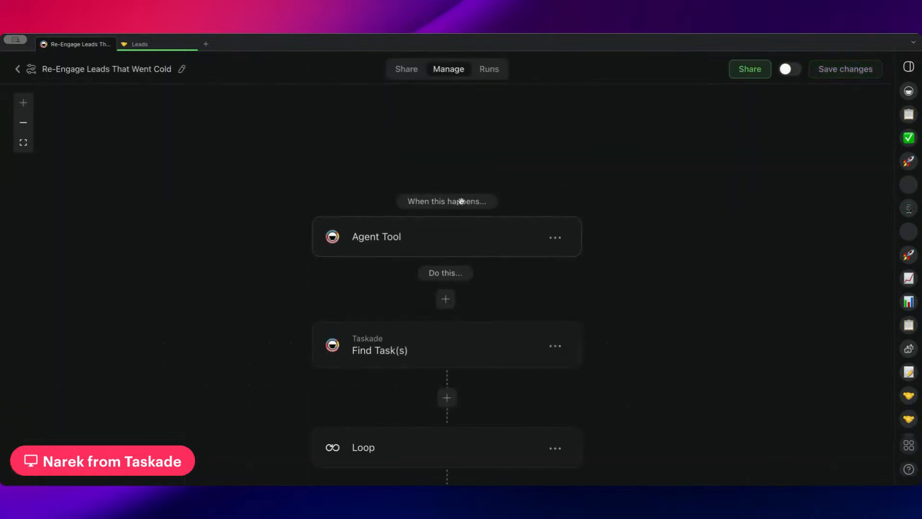
scroll(480, 197, down, 1)
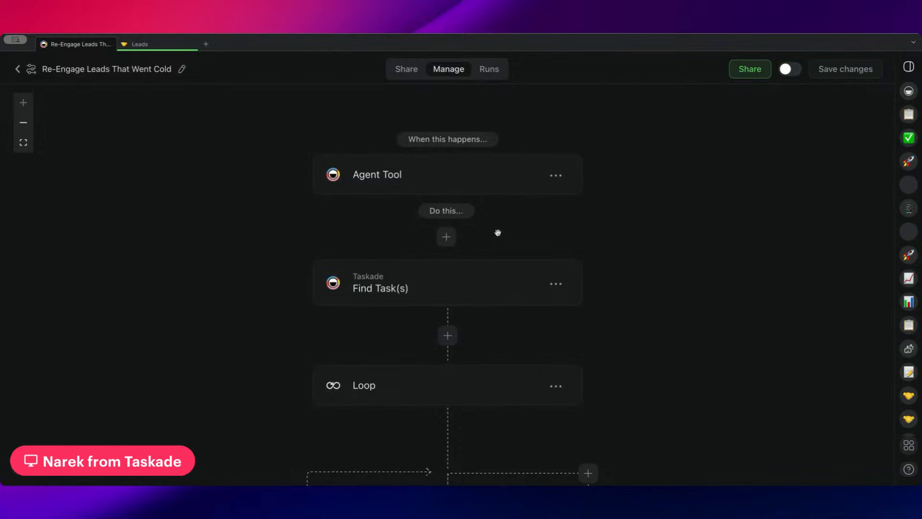
Check the Went Cold section of the Leads project for the leads it holds.
click(154, 48)
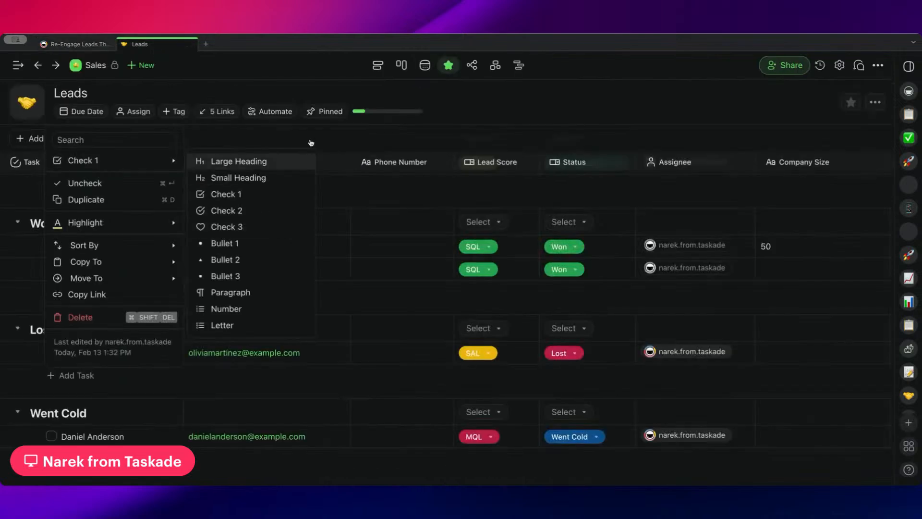
click(309, 135)
scroll(259, 184, down, 1)
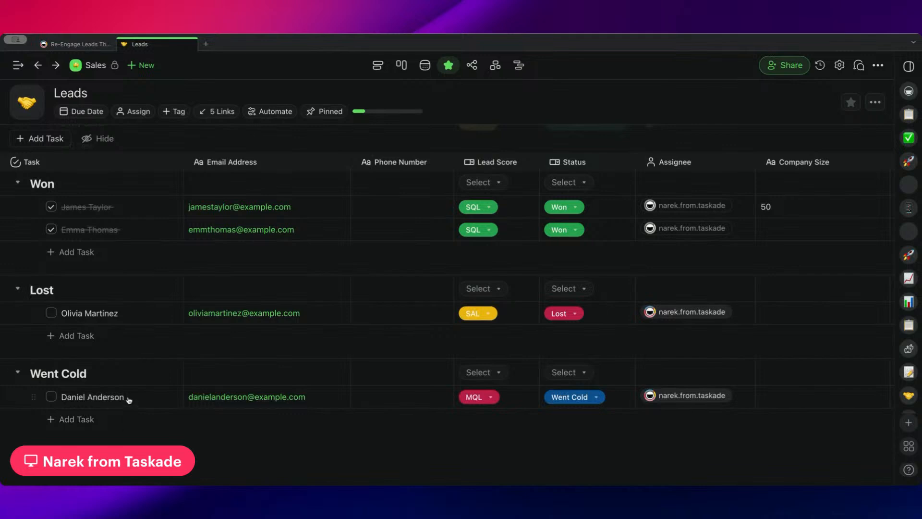
Return to the re-engagement automation and inspect the product_update parameter of its Agent Tool trigger.
click(72, 44)
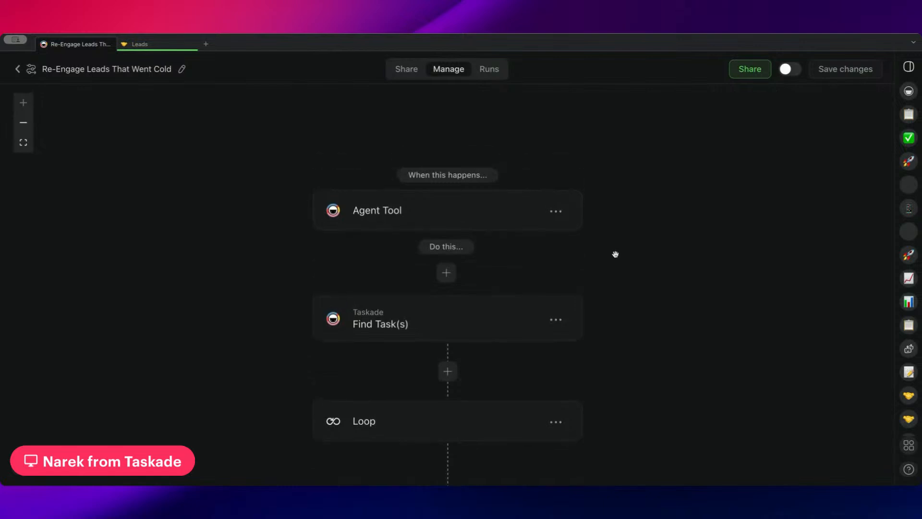
click(498, 219)
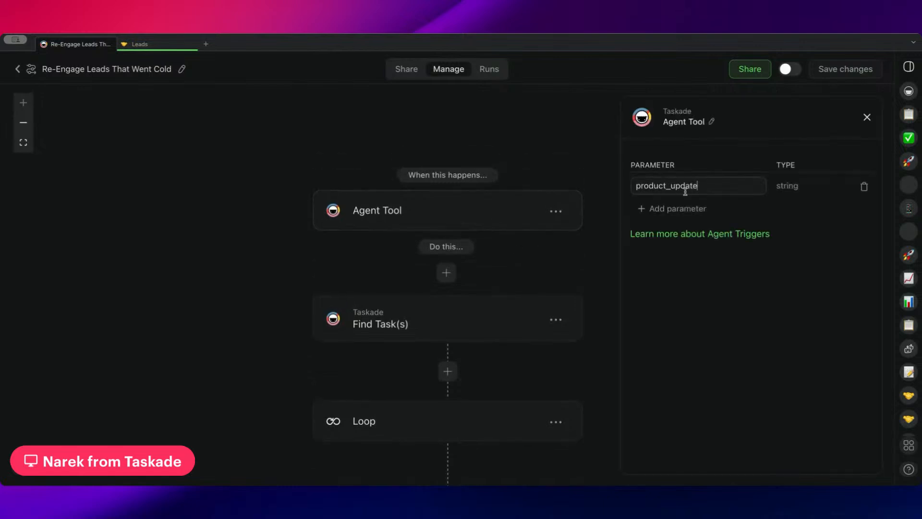
drag(709, 185, 638, 184)
click(521, 167)
drag(550, 165, 509, 154)
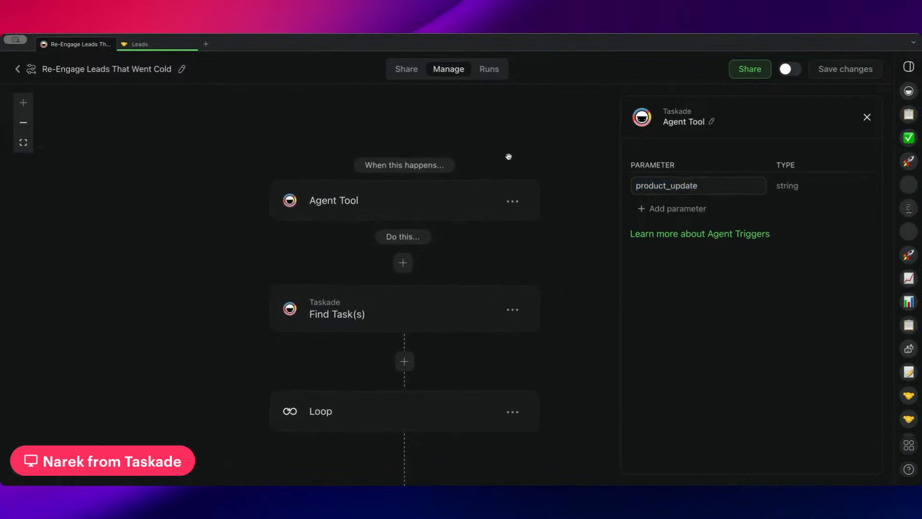
Review the Find Task(s) action's project, tasks to return, no-match behavior and task identification condition.
click(441, 300)
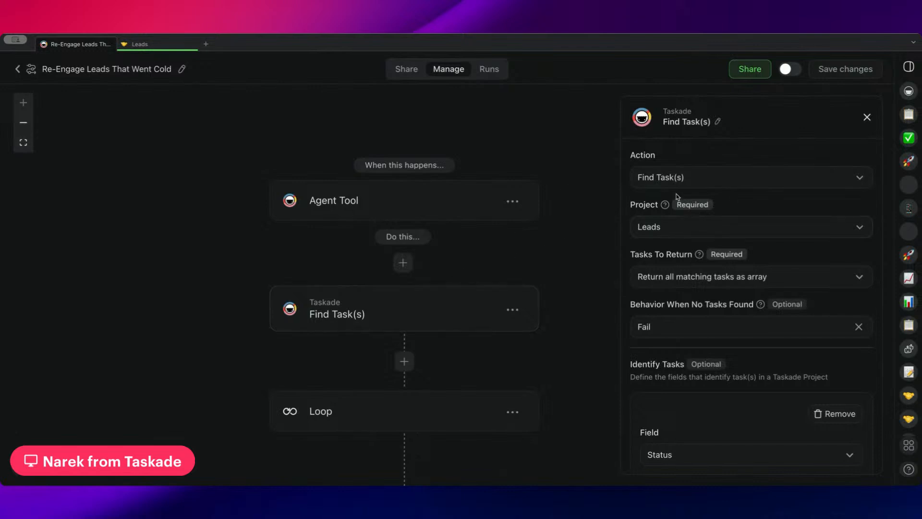
scroll(689, 249, down, 2)
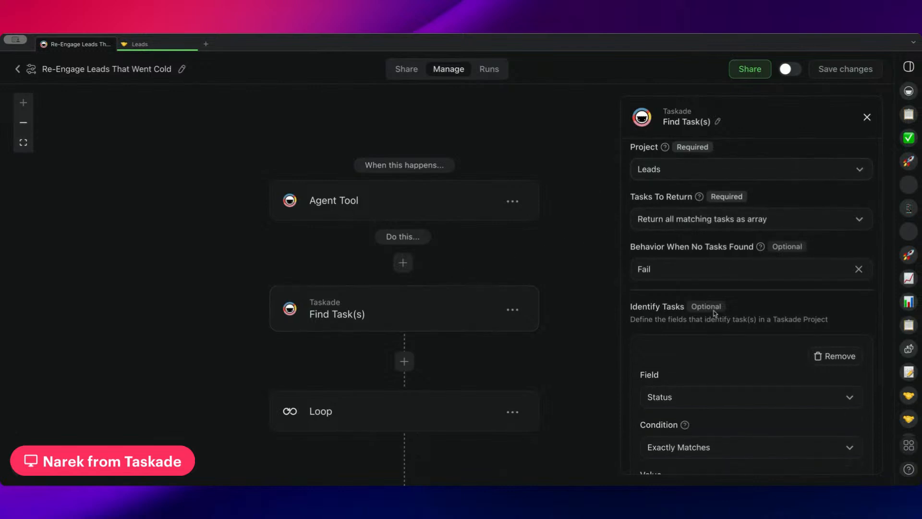
scroll(715, 313, up, 1)
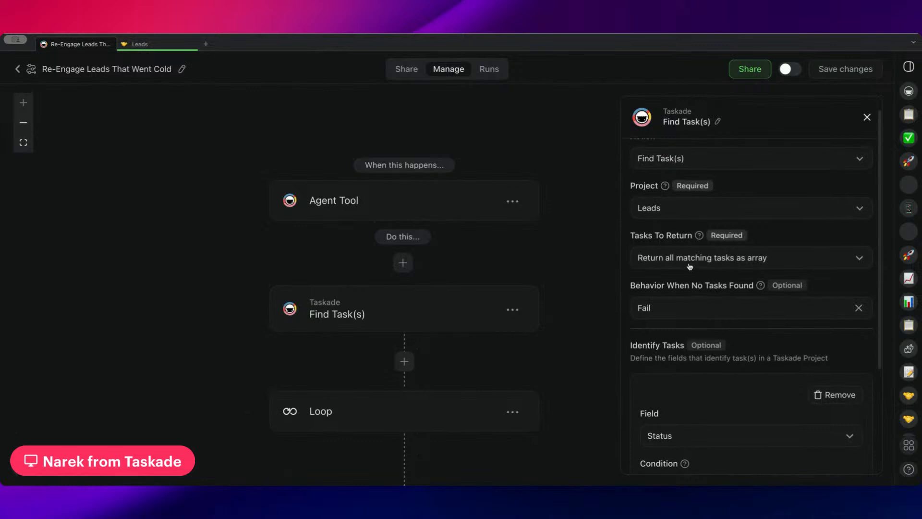
scroll(687, 262, down, 4)
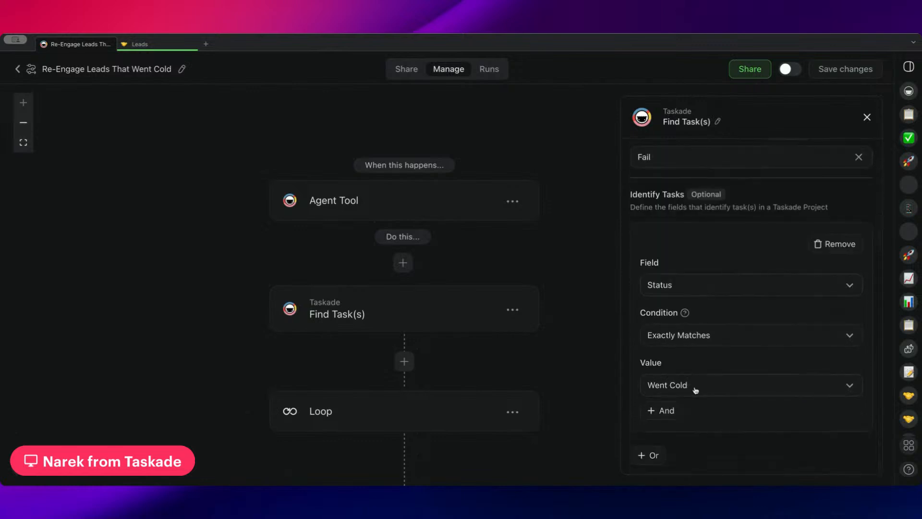
In the Leads project, examine the lead under Went Cold and view its status options without changing them.
click(192, 47)
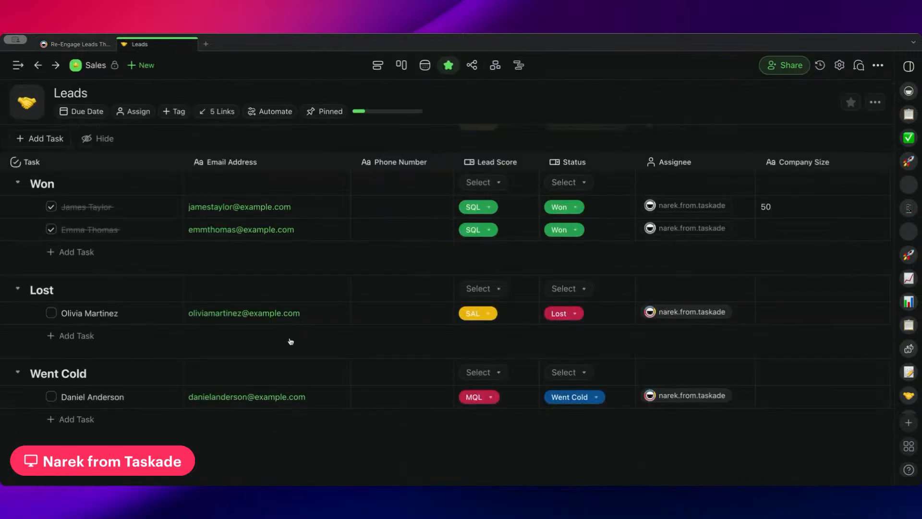
drag(132, 404, 59, 402)
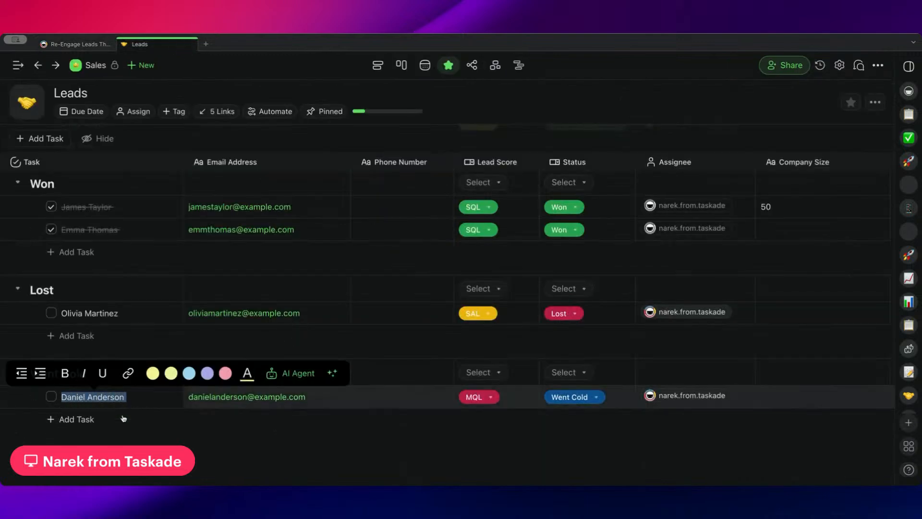
click(133, 404)
drag(133, 404, 67, 399)
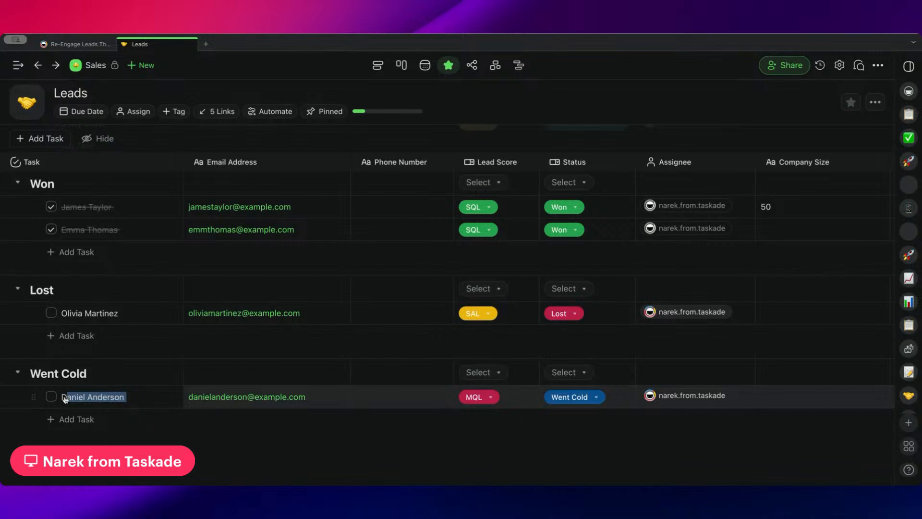
click(240, 436)
click(591, 402)
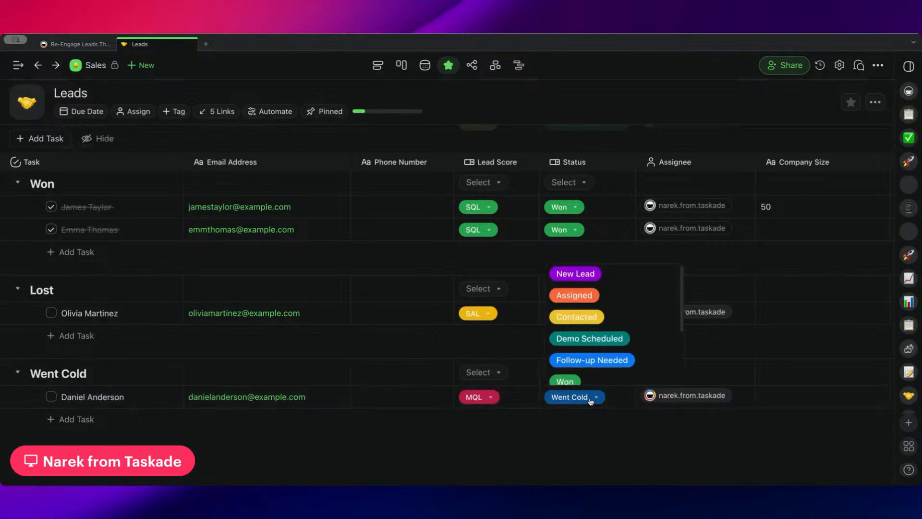
click(578, 429)
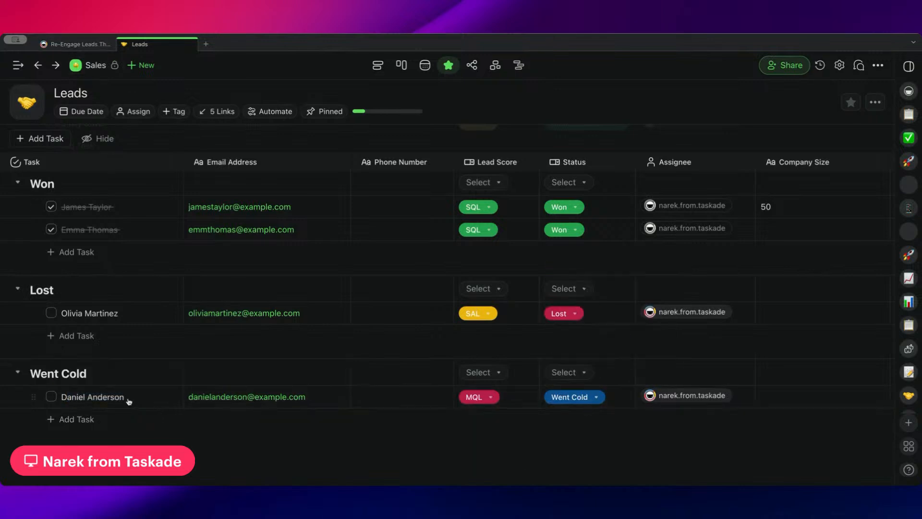
Go back to the re-engagement automation and inspect the list and variable settings of its Loop step.
click(81, 45)
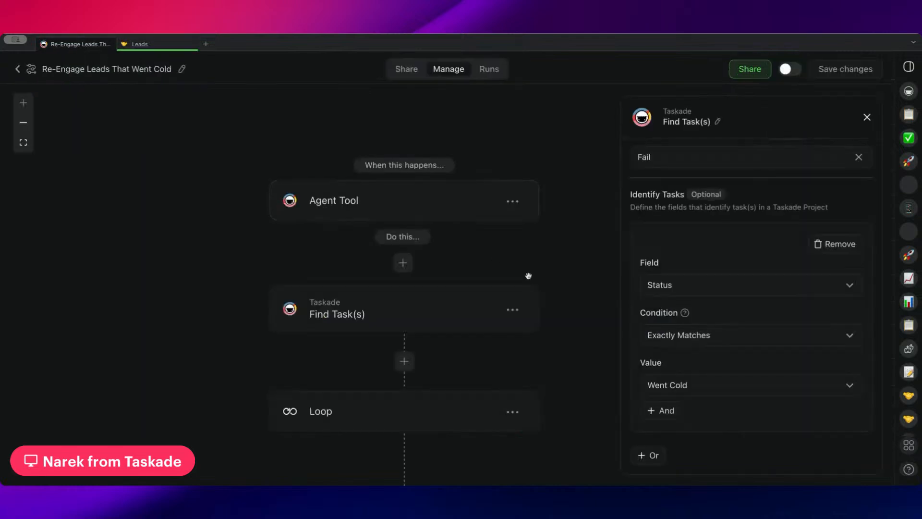
scroll(580, 304, down, 4)
click(507, 235)
drag(537, 278, 442, 296)
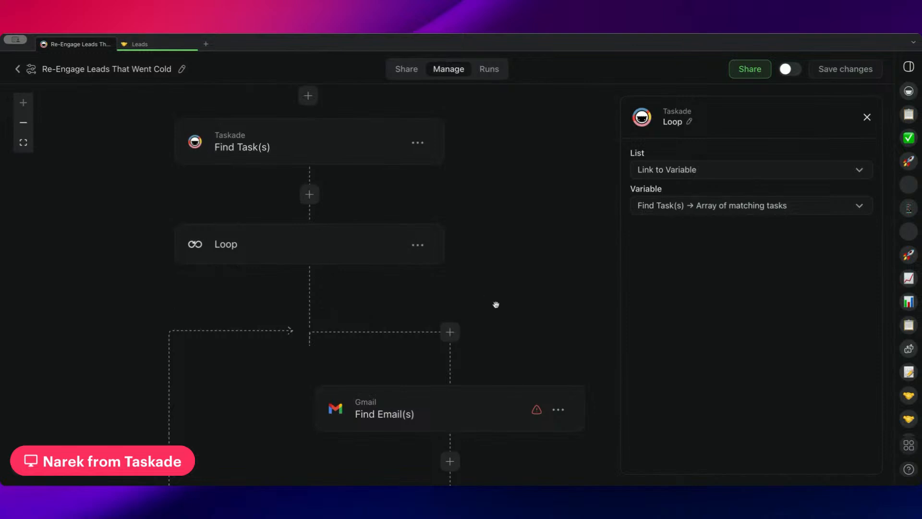
Review the Gmail Find Email(s) action inside the loop, including its sender condition and value variable.
drag(496, 305, 433, 117)
click(400, 215)
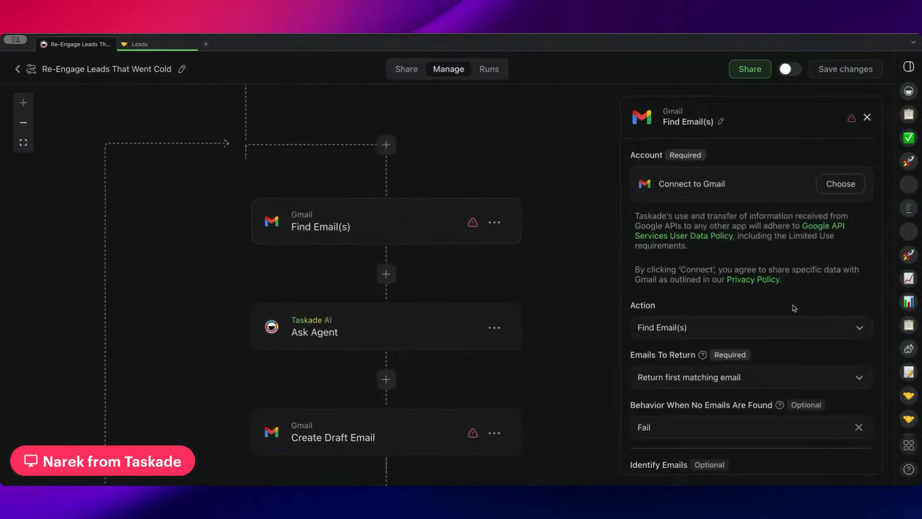
scroll(795, 308, down, 10)
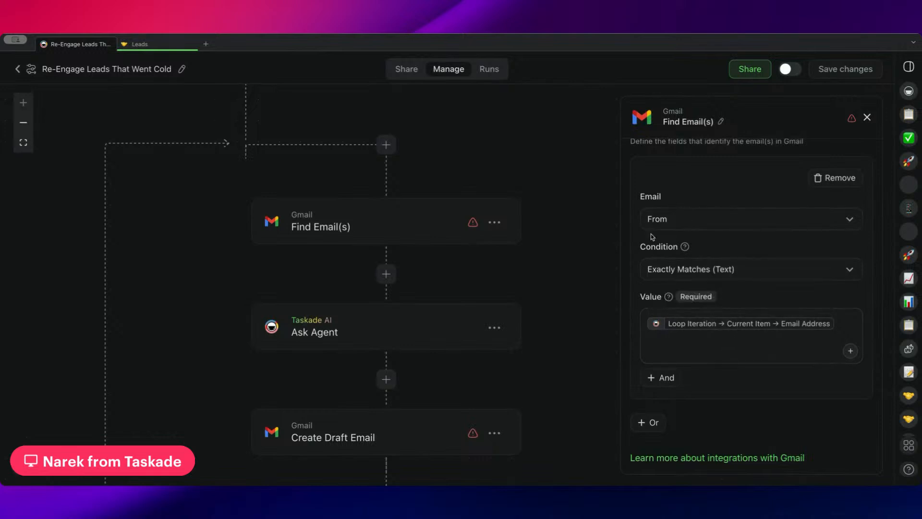
Inspect the Ask Agent action's product update and re-engagement prompts, along with its structured output fields.
scroll(489, 273, down, 4)
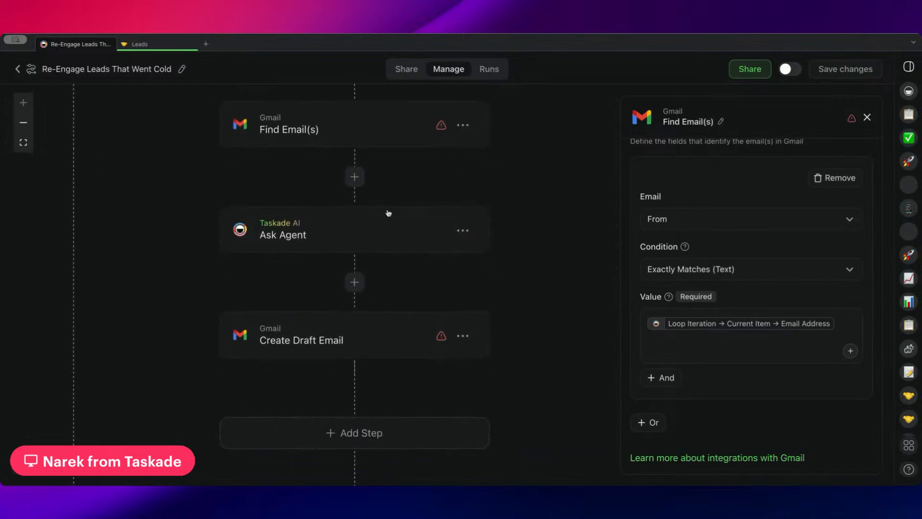
click(387, 211)
drag(764, 298, 626, 284)
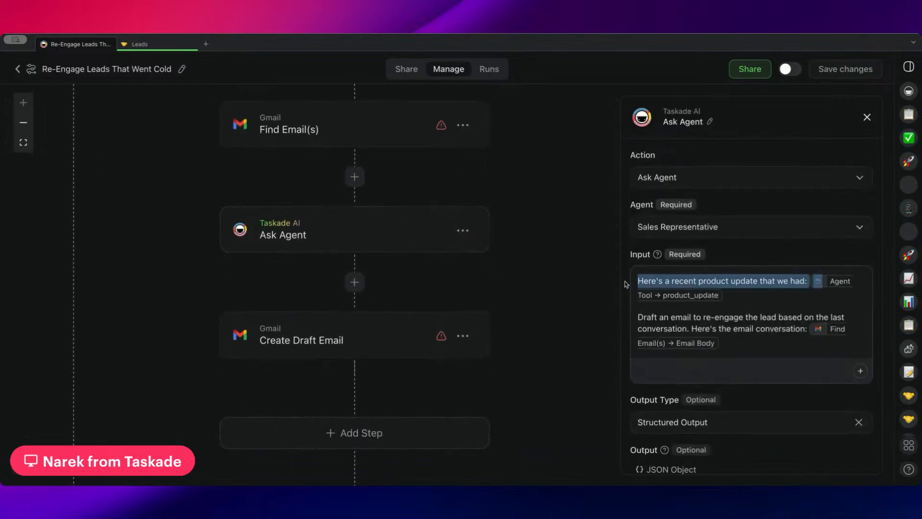
click(767, 298)
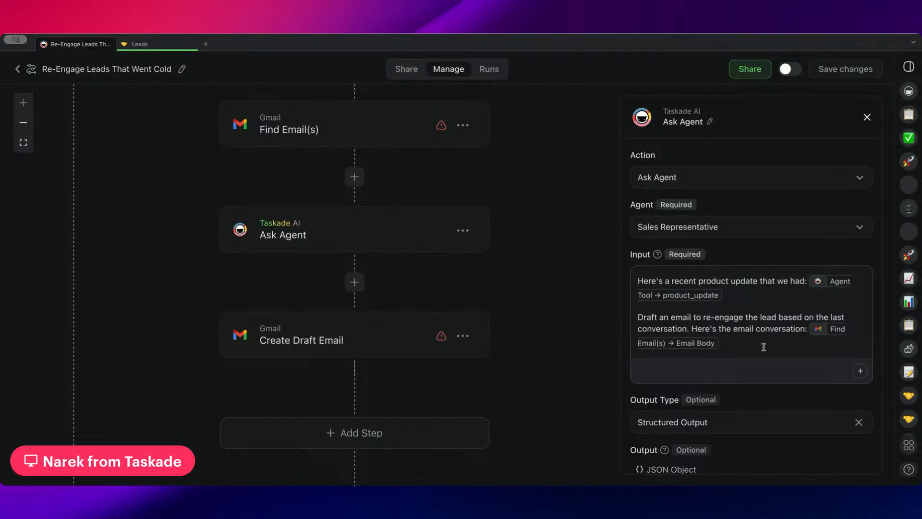
drag(764, 347, 635, 318)
click(746, 349)
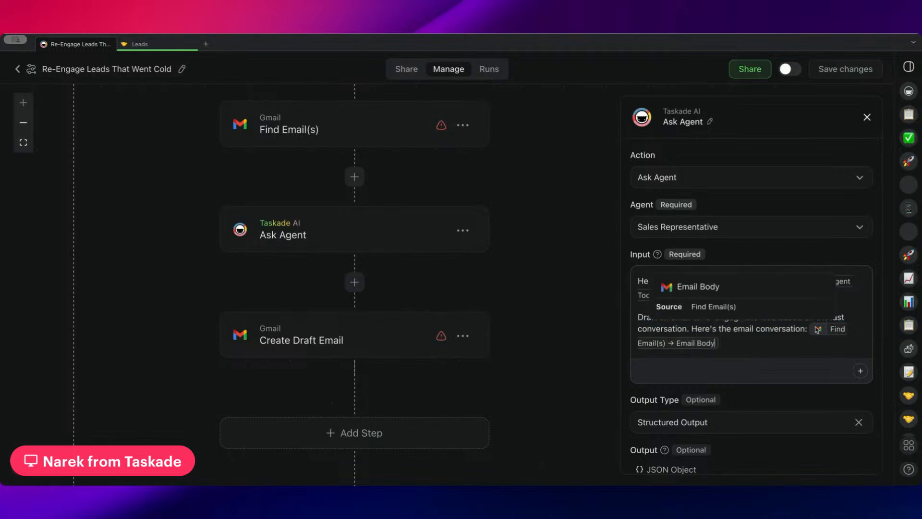
scroll(767, 332, down, 3)
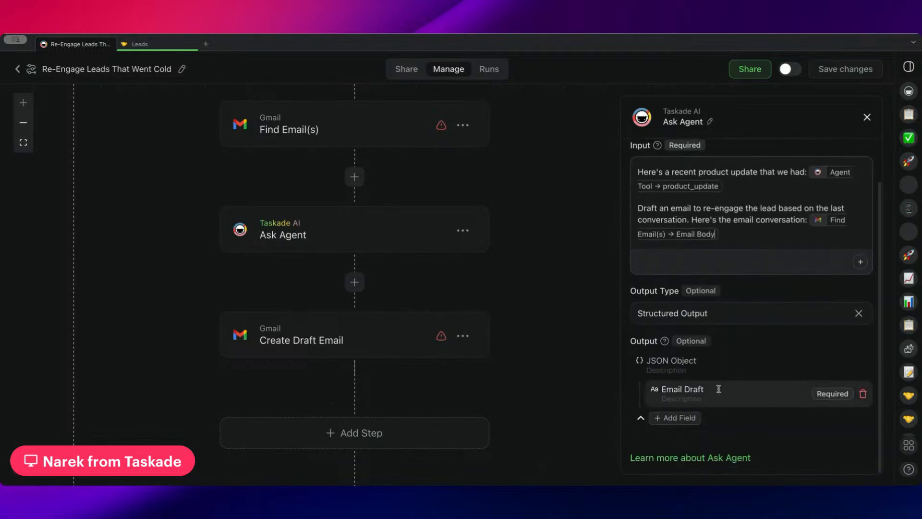
Review the Gmail Create Draft Email action from its recipient field through Message ID To Reply To.
click(342, 341)
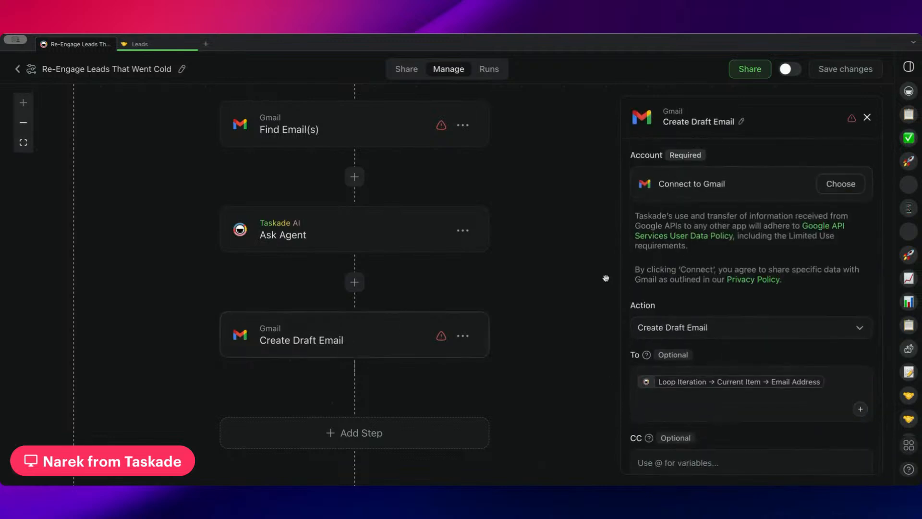
scroll(743, 274, down, 5)
scroll(745, 274, down, 8)
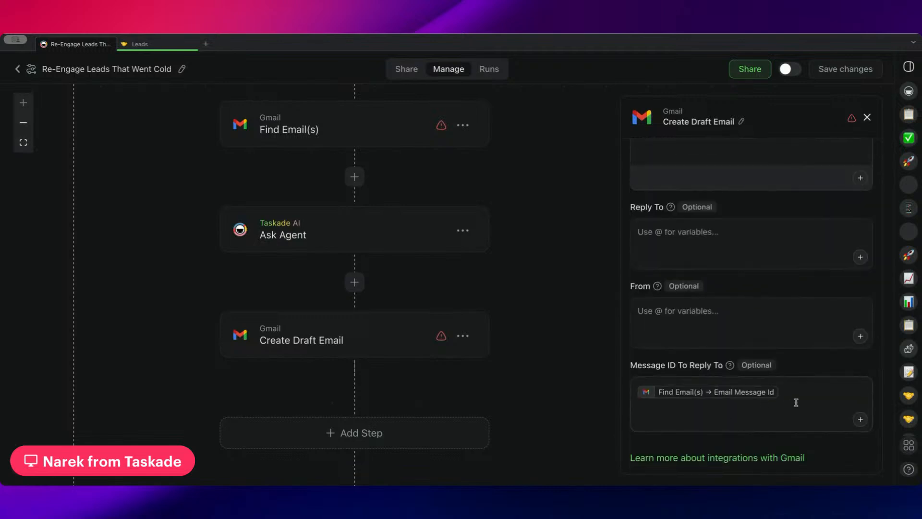
mouse_move(767, 399)
Open the "Convert List of Leads into Email Format" step after the loop and review its array and string template.
scroll(505, 349, down, 5)
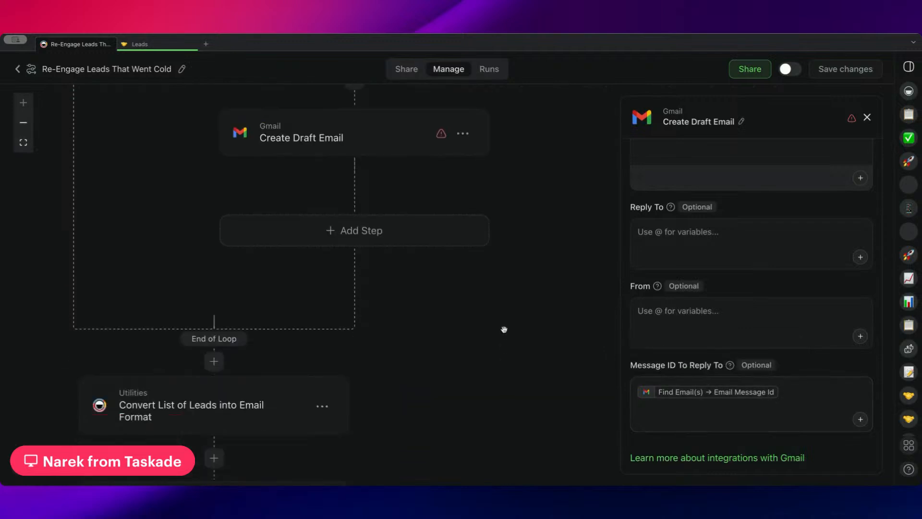
drag(489, 338, 543, 267)
drag(516, 302, 573, 381)
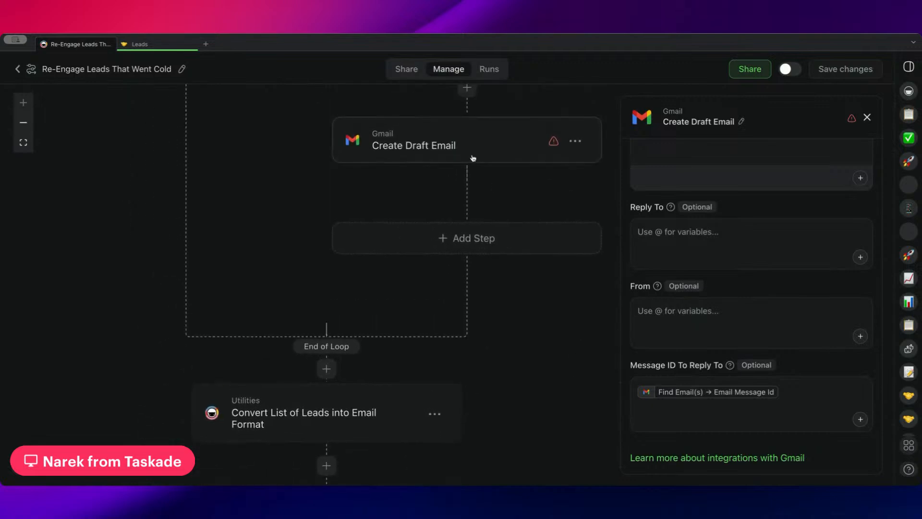
drag(528, 336, 538, 201)
click(354, 304)
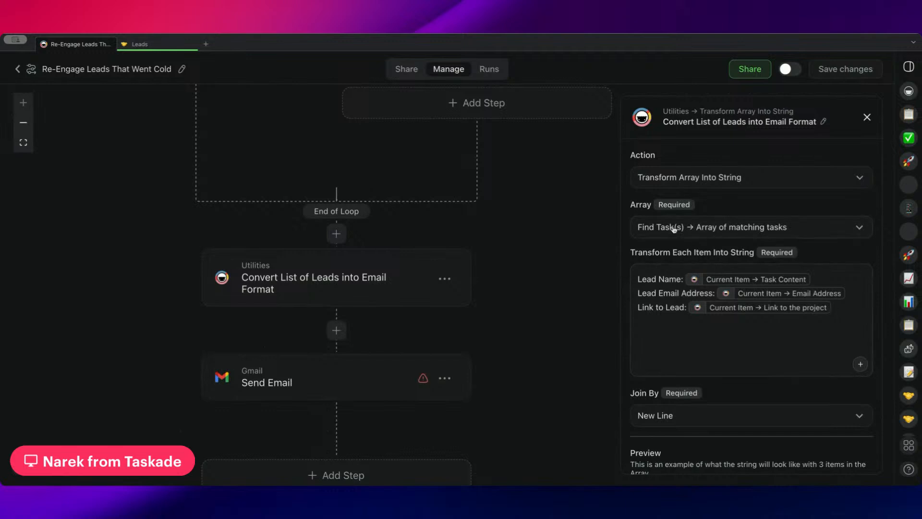
Reopen the Gmail Create Draft Email action inside the loop and trace the flow past End of Loop to the final Send Email action.
drag(538, 182, 506, 354)
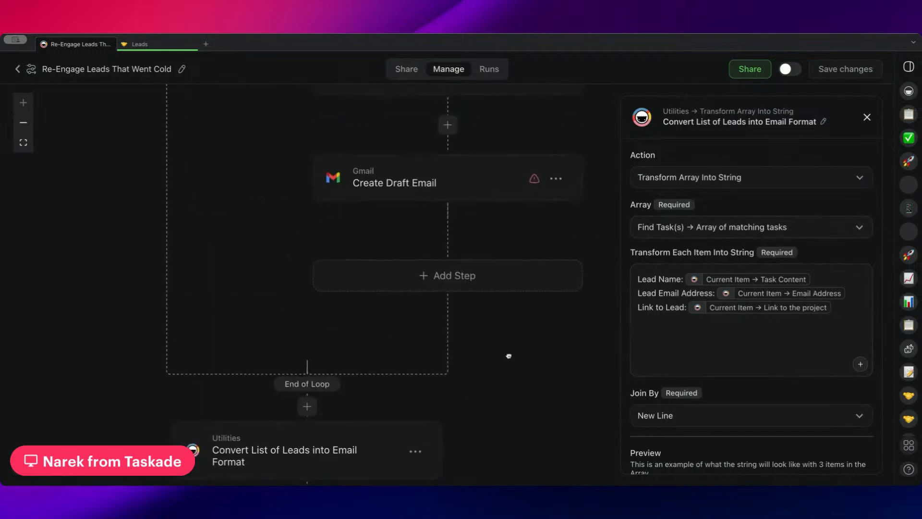
click(465, 201)
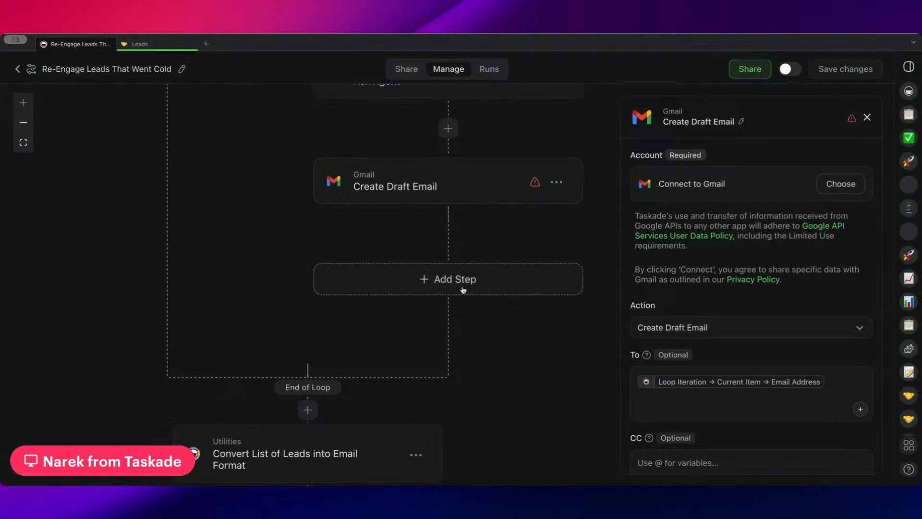
scroll(494, 329, down, 1)
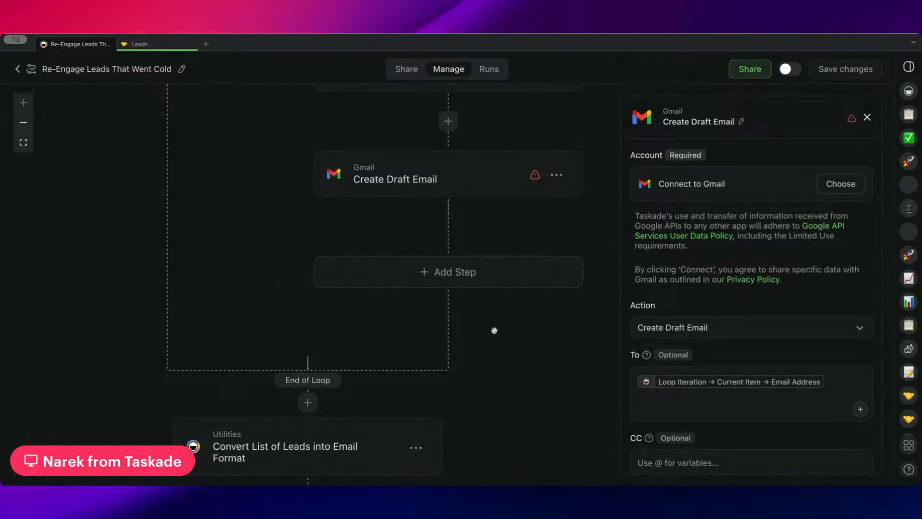
scroll(491, 331, down, 5)
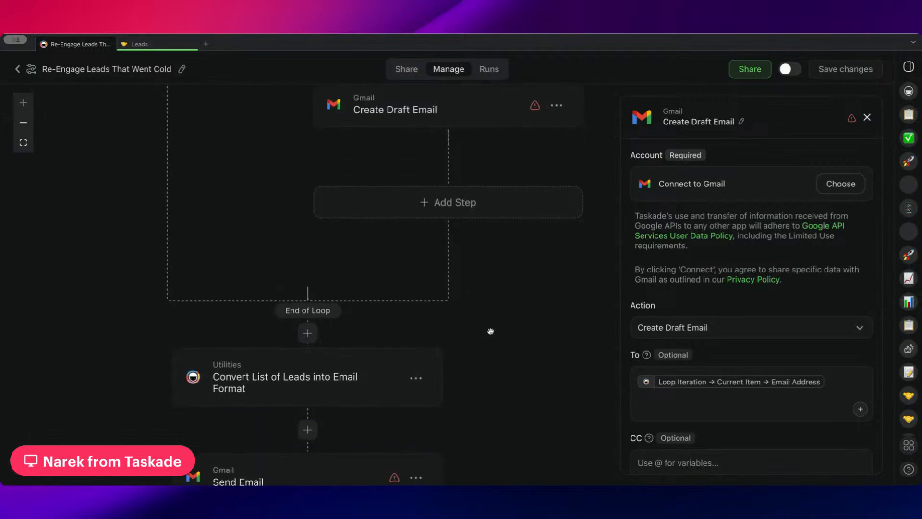
scroll(339, 312, down, 2)
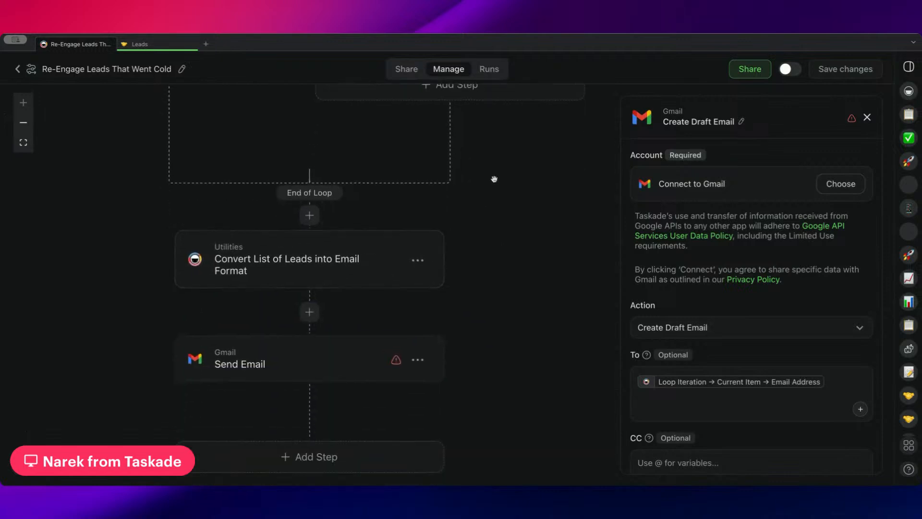
Review the "Convert List of Leads into Email Format" step from its array and string template through the Join By setting and preview.
scroll(494, 179, up, 10)
scroll(504, 218, down, 9)
click(358, 308)
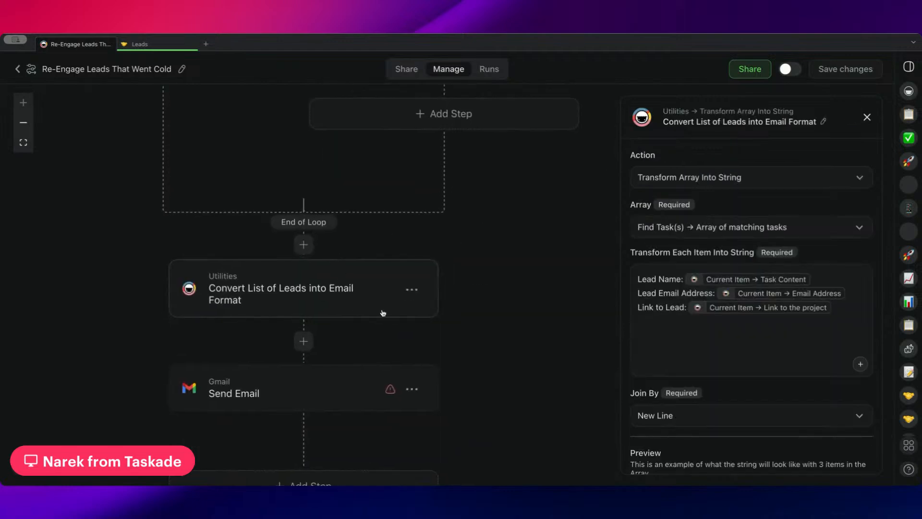
scroll(750, 324, down, 3)
scroll(750, 325, down, 3)
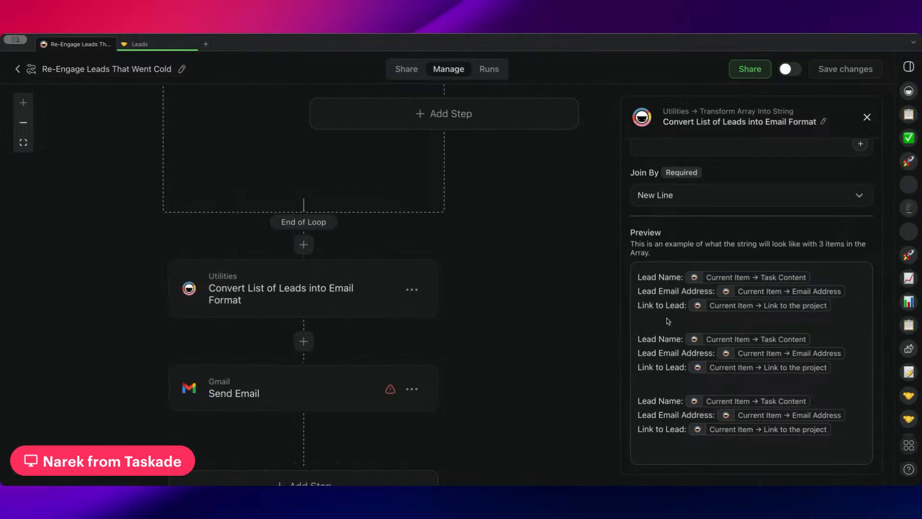
scroll(668, 321, up, 5)
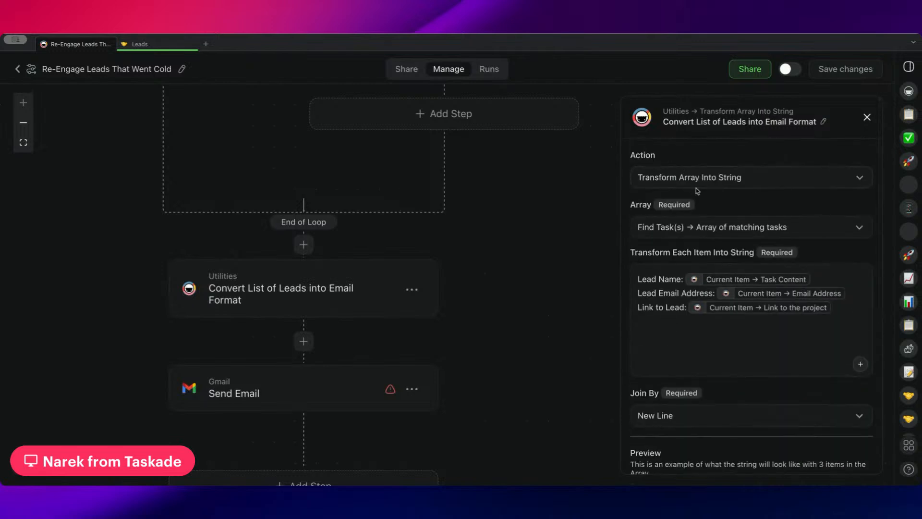
scroll(697, 188, down, 1)
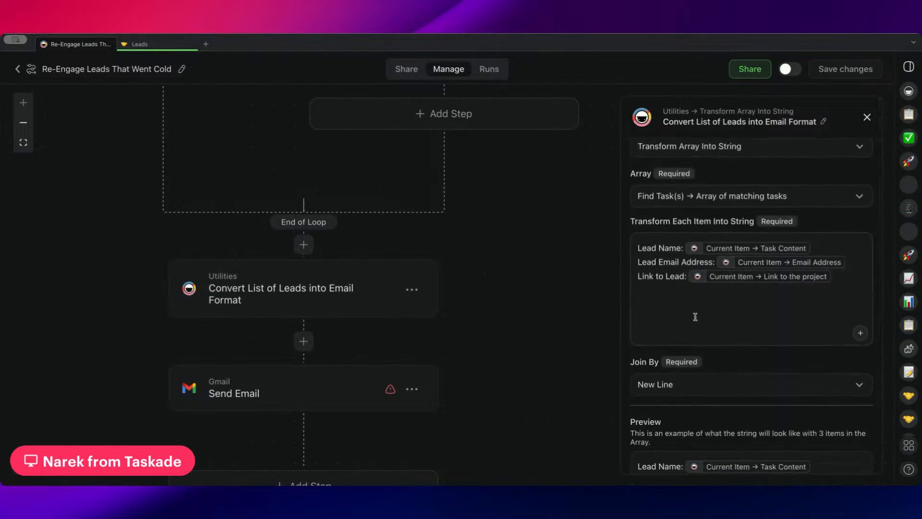
scroll(679, 273, down, 3)
scroll(699, 222, down, 3)
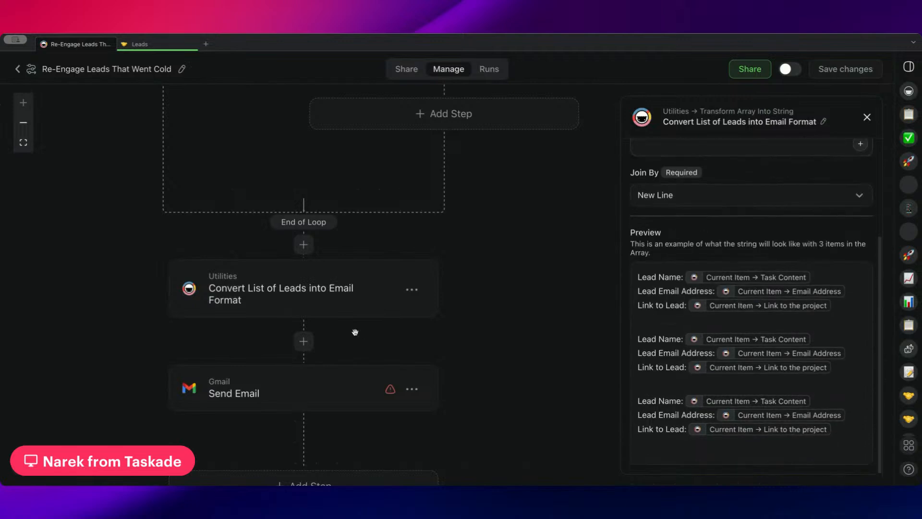
Review the final Gmail Send Email action, highlighting the product update and lead list parts of its plain text body.
scroll(260, 270, down, 3)
click(251, 294)
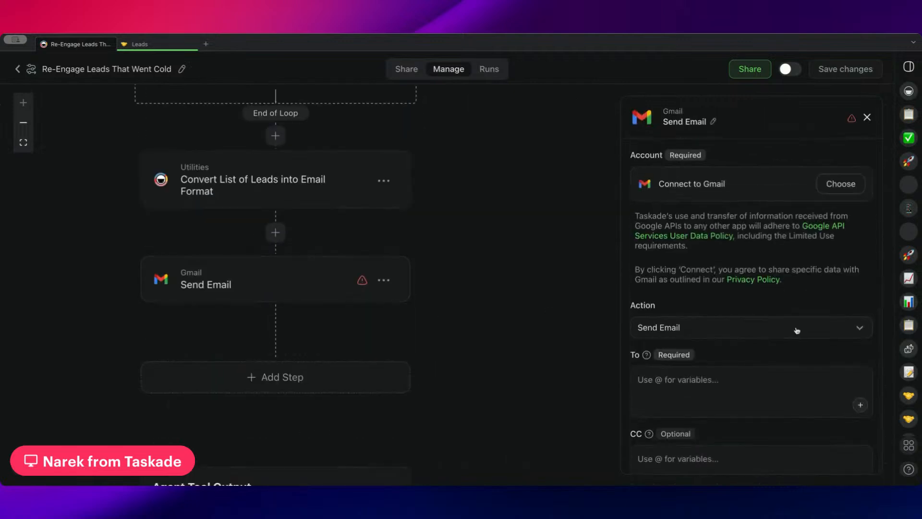
scroll(797, 331, down, 8)
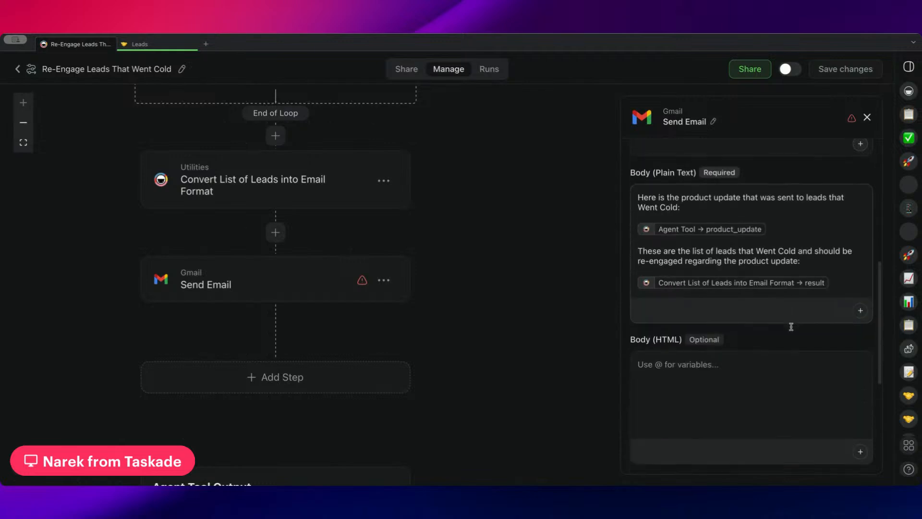
scroll(792, 326, up, 2)
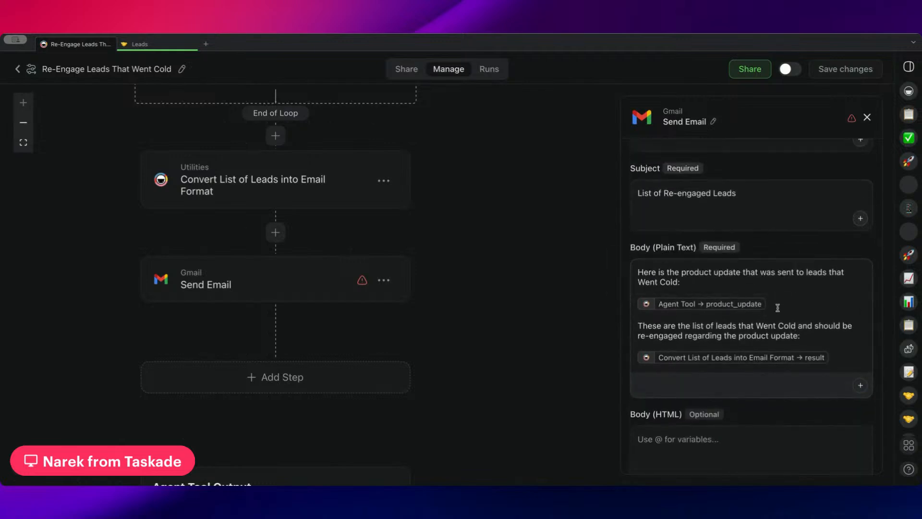
drag(778, 307, 627, 275)
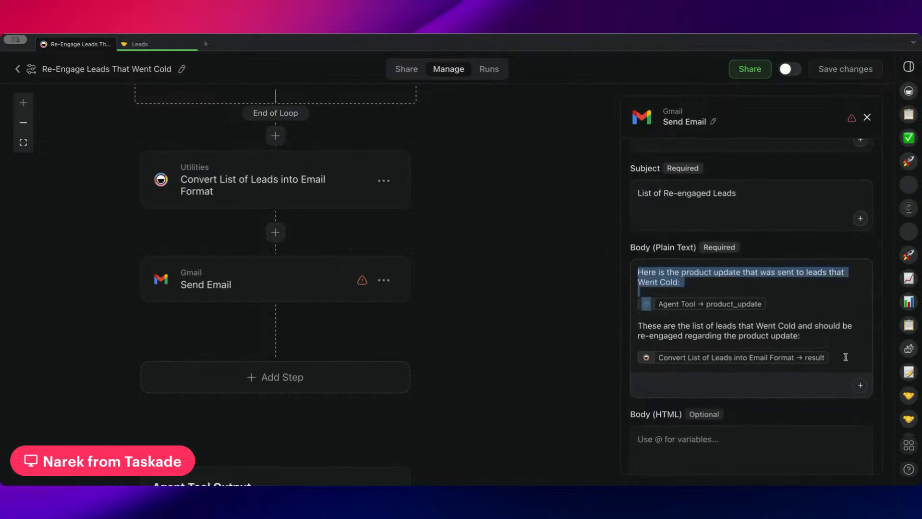
drag(830, 361, 649, 316)
scroll(672, 331, down, 12)
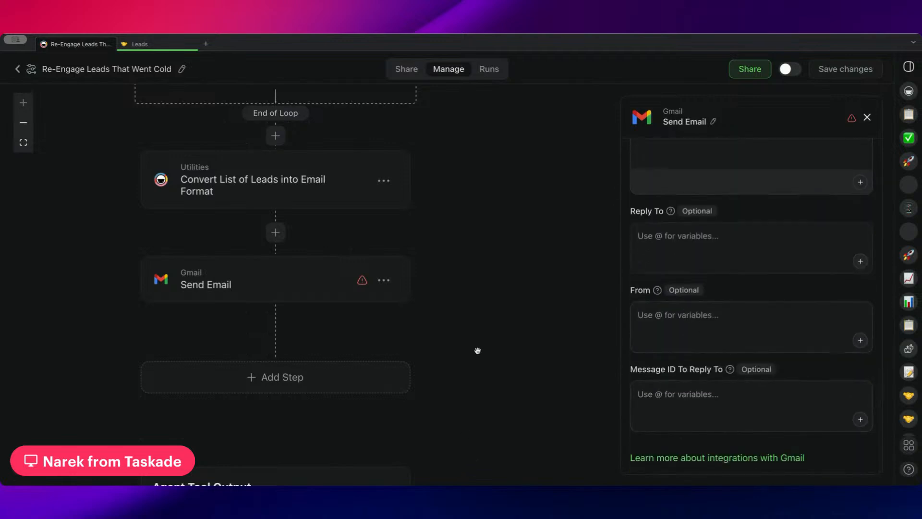
Return to the Sales folder and open its "Agent Knowledge: Everything You Need to Know About Taskade" project.
click(18, 68)
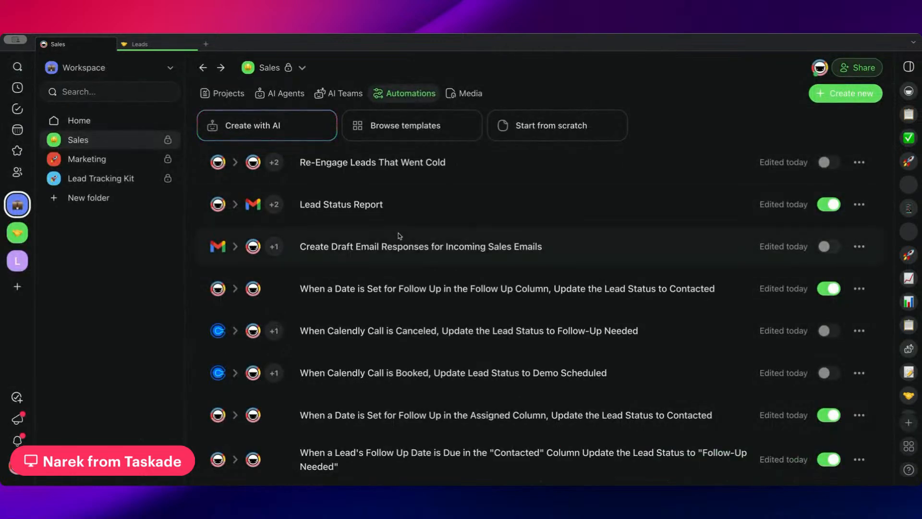
click(275, 96)
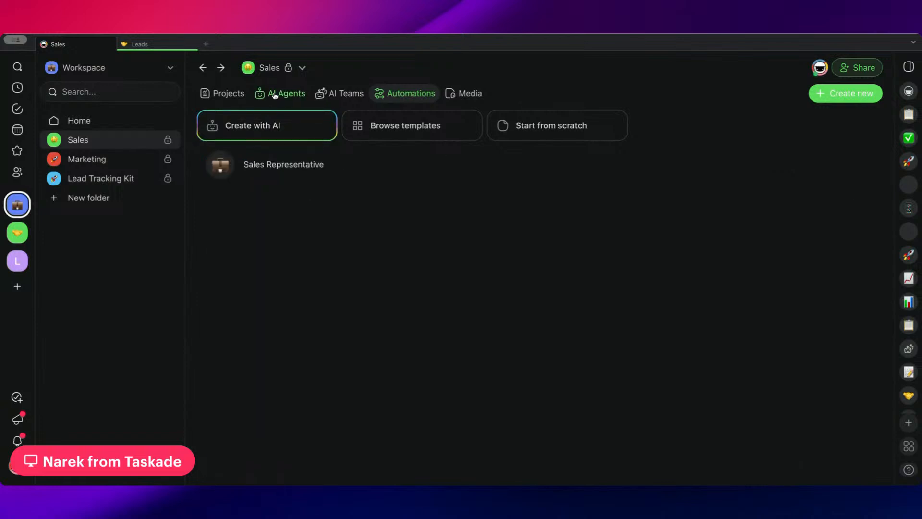
click(229, 97)
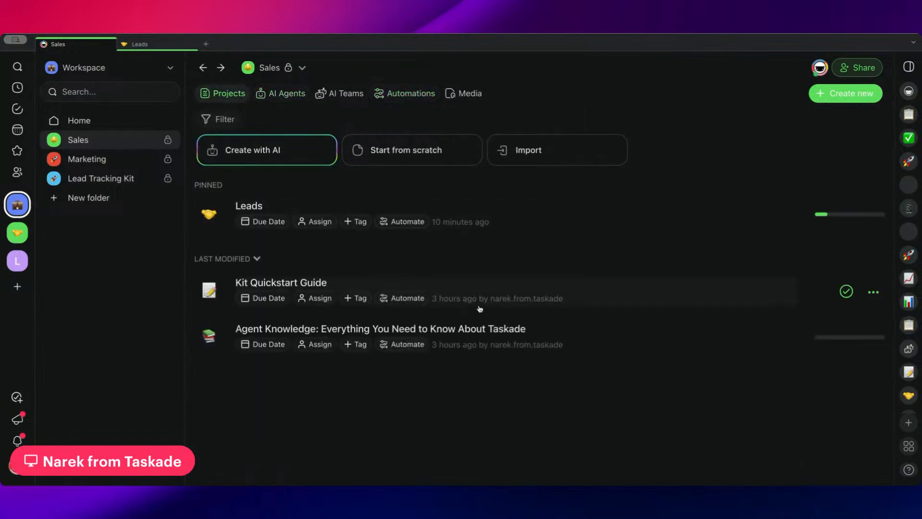
click(465, 330)
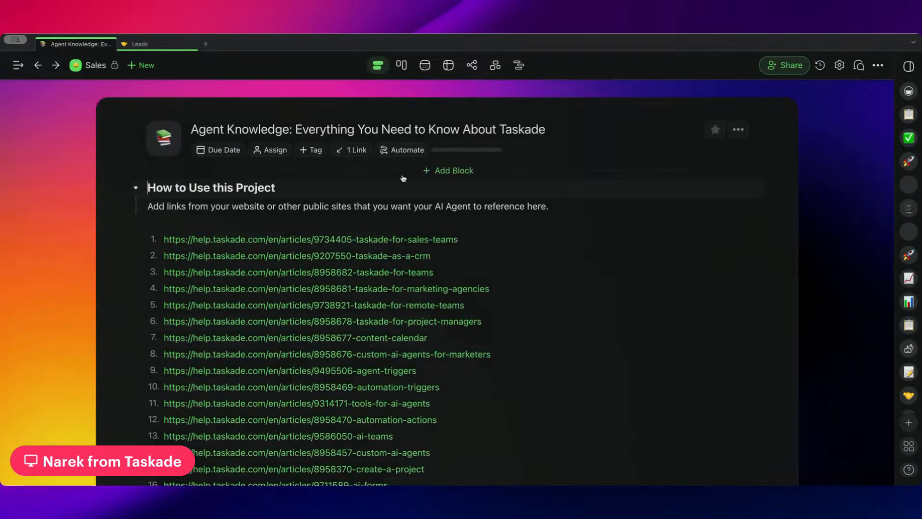
Select the numbered list of help article links in the Agent Knowledge project and look through it.
scroll(536, 216, down, 3)
drag(523, 130, 539, 405)
scroll(524, 222, up, 3)
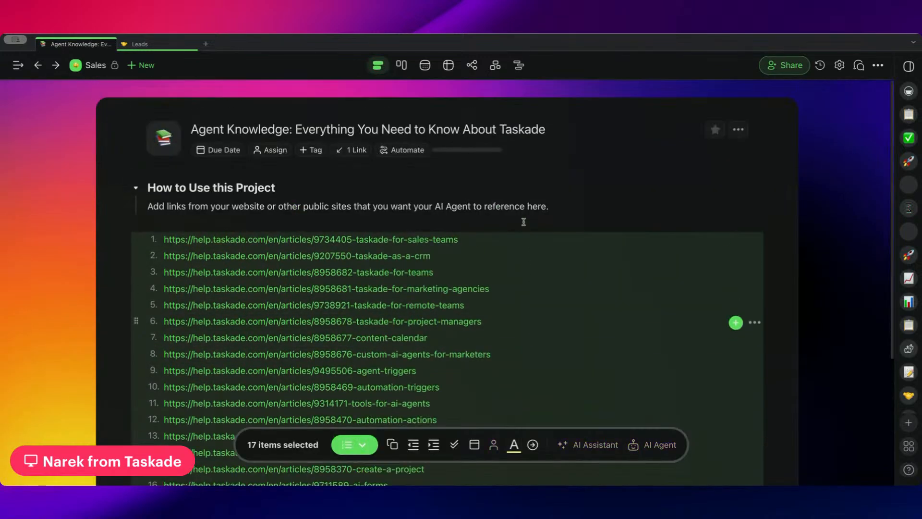
scroll(524, 222, down, 5)
scroll(524, 222, up, 3)
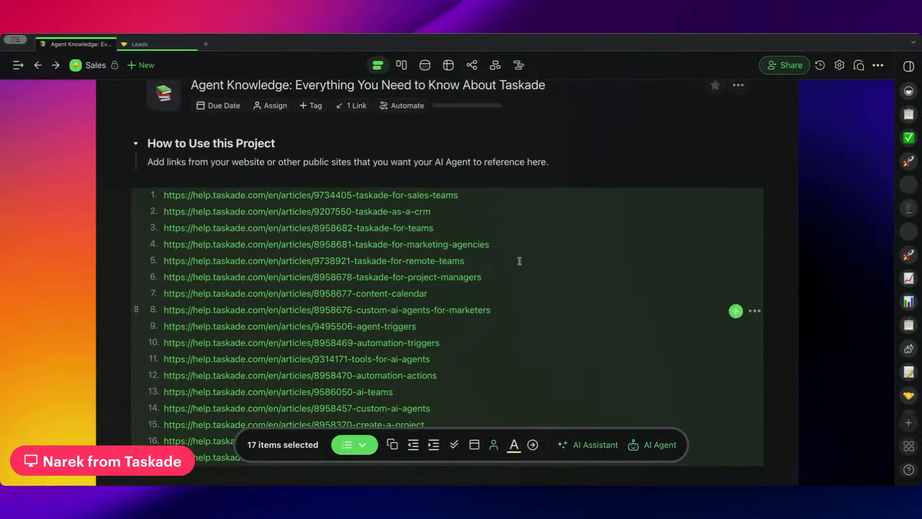
Check the Sales Representative agent's knowledge sources from the Sales folder, then close its settings and chat.
click(87, 70)
click(287, 93)
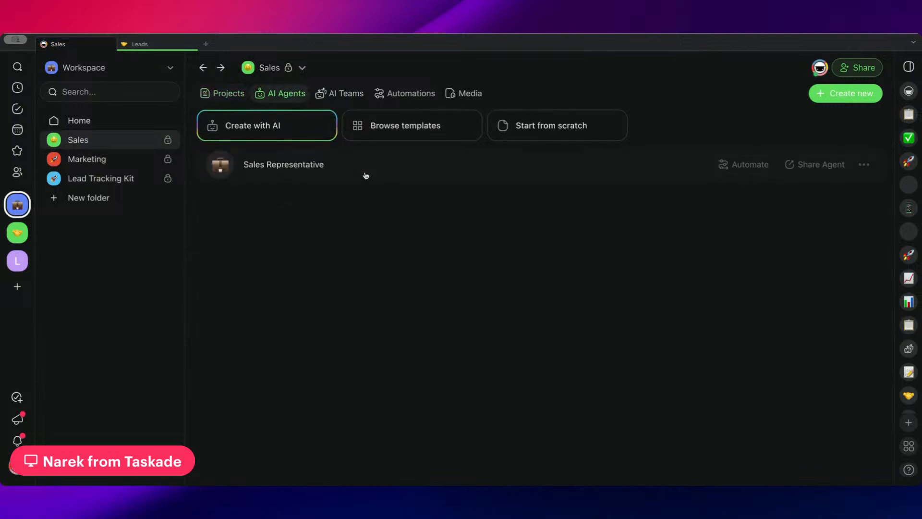
click(367, 176)
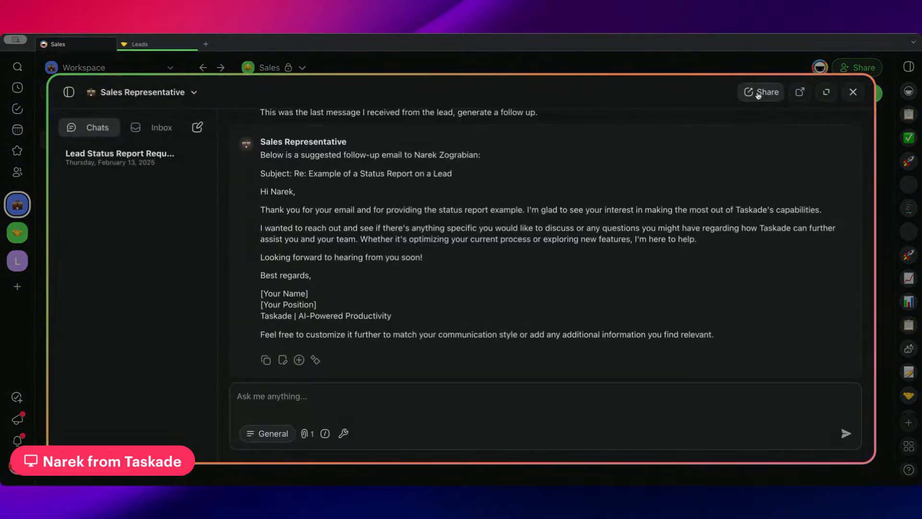
click(310, 437)
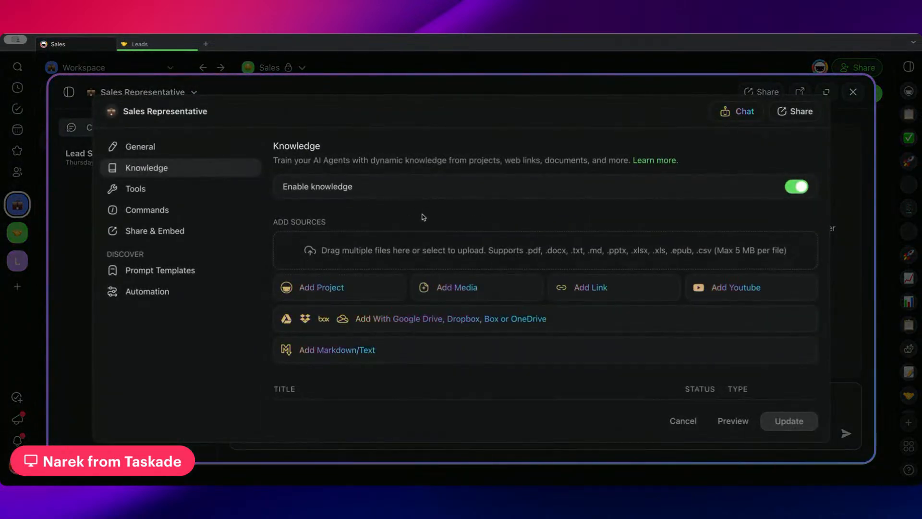
scroll(397, 340, down, 2)
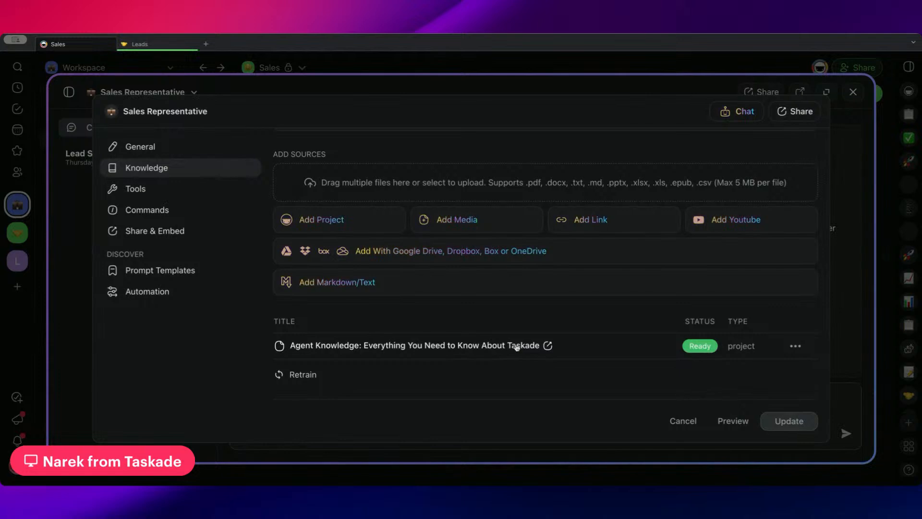
click(413, 63)
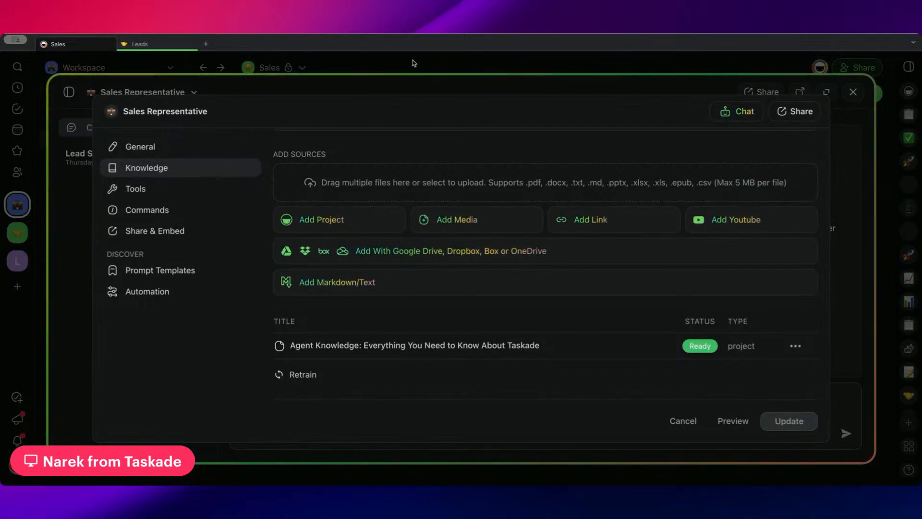
click(414, 63)
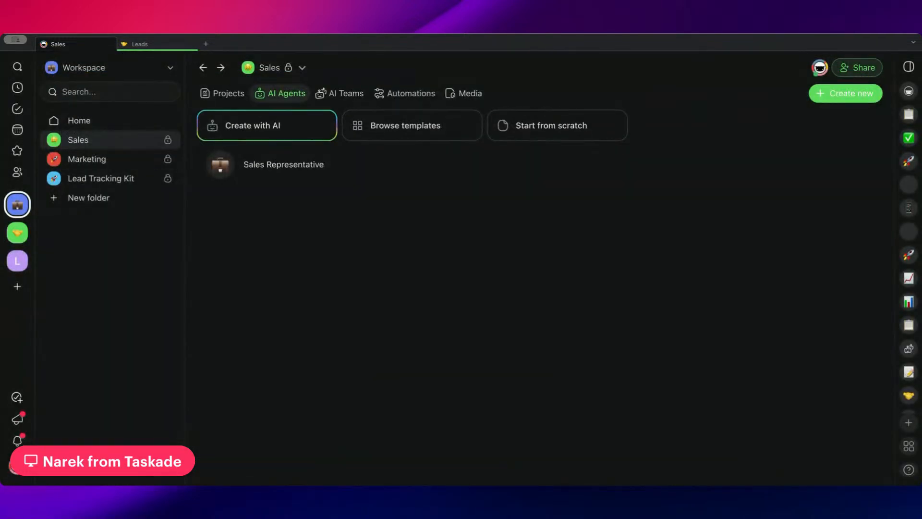
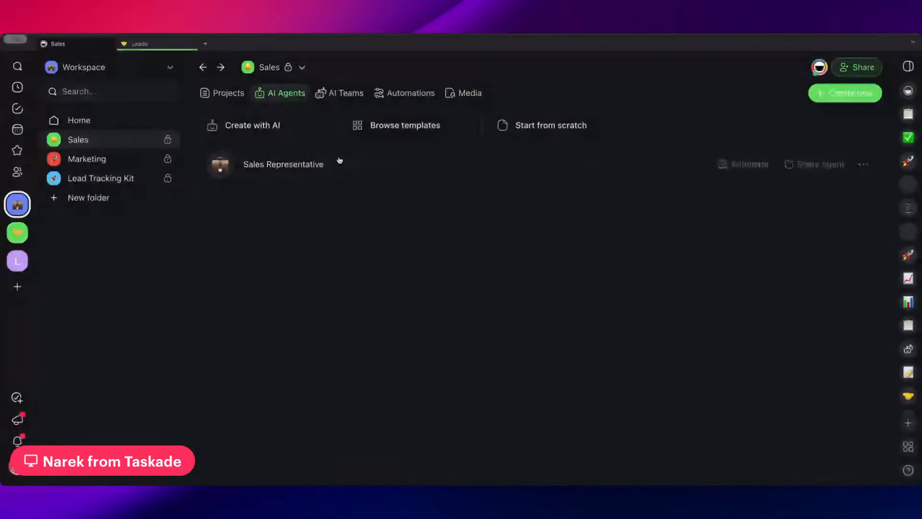
Open the Leads project from the Sales folder's projects and highlight its New Leads section heading.
click(236, 82)
click(267, 219)
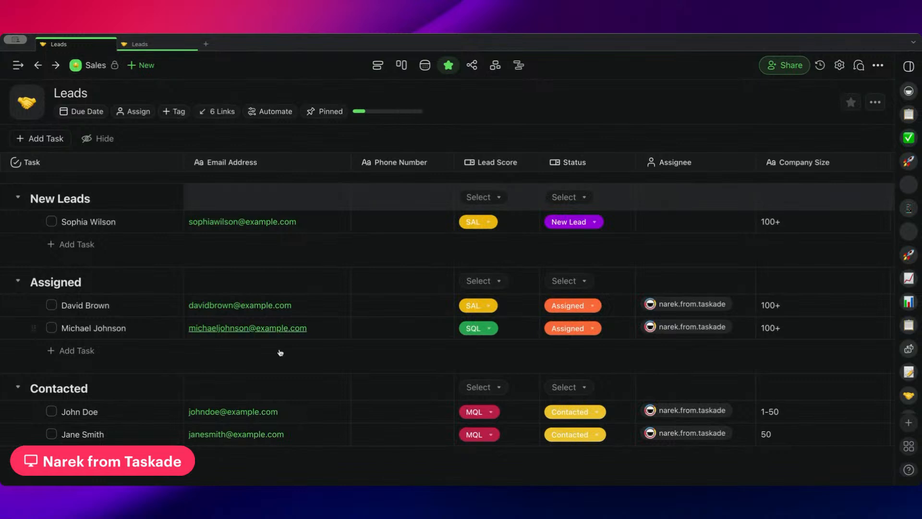
scroll(276, 307, down, 2)
scroll(128, 278, up, 2)
drag(110, 200, 26, 197)
click(82, 204)
Examine the Leads table's columns through to Comments, including the Company Size and Role in Company entries of the new lead.
scroll(334, 226, right, 5)
scroll(447, 222, right, 3)
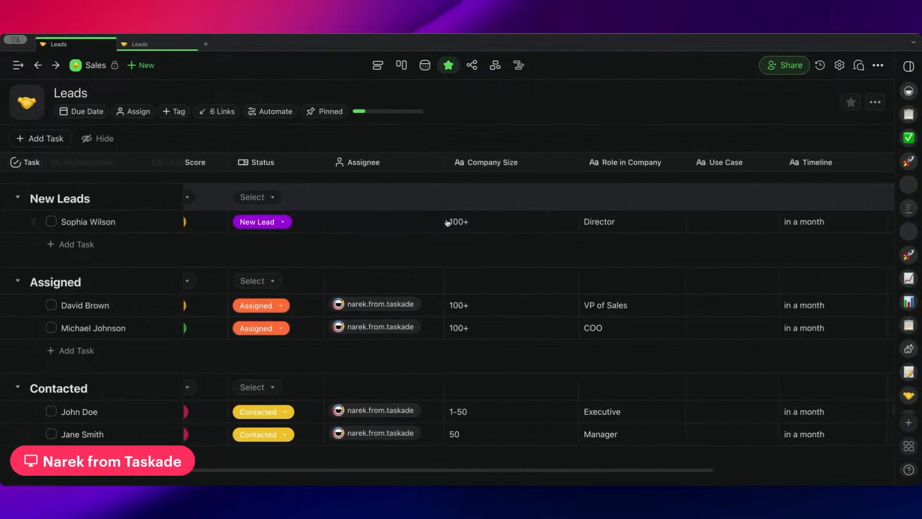
click(482, 224)
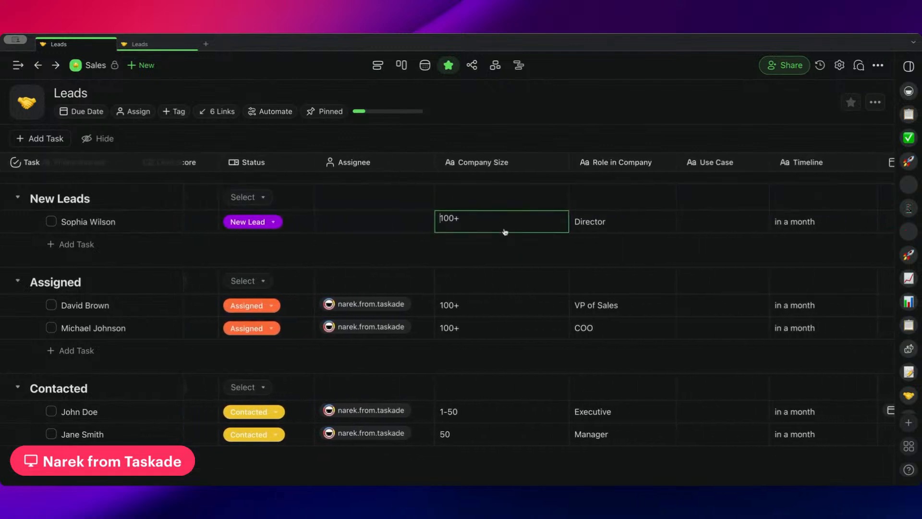
click(669, 230)
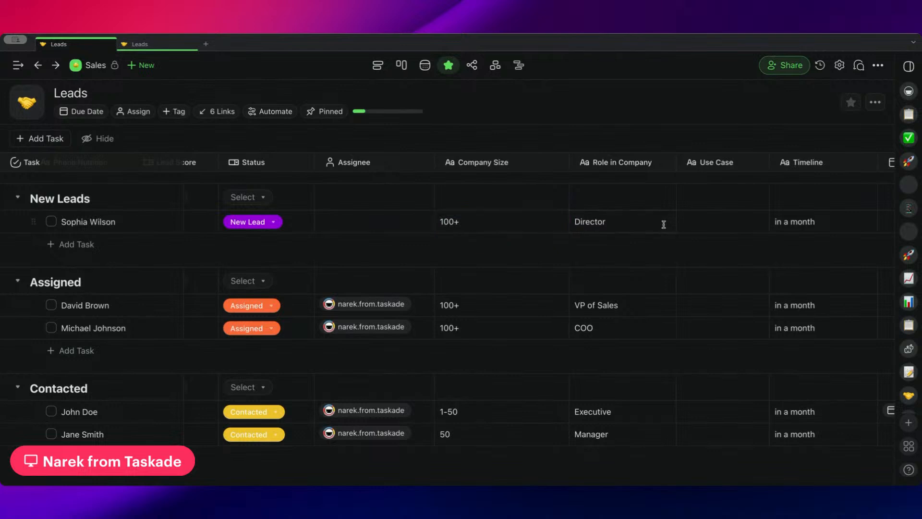
scroll(663, 224, right, 4)
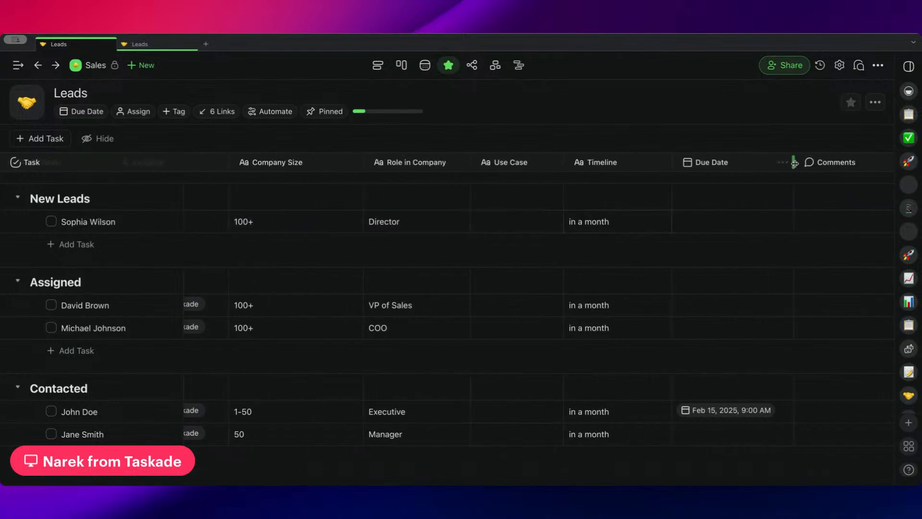
scroll(470, 207, left, 4)
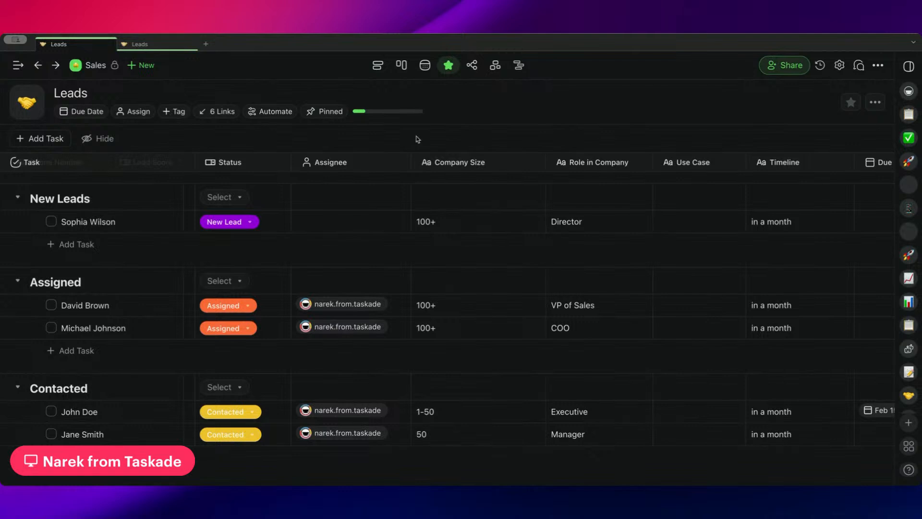
scroll(417, 139, left, 10)
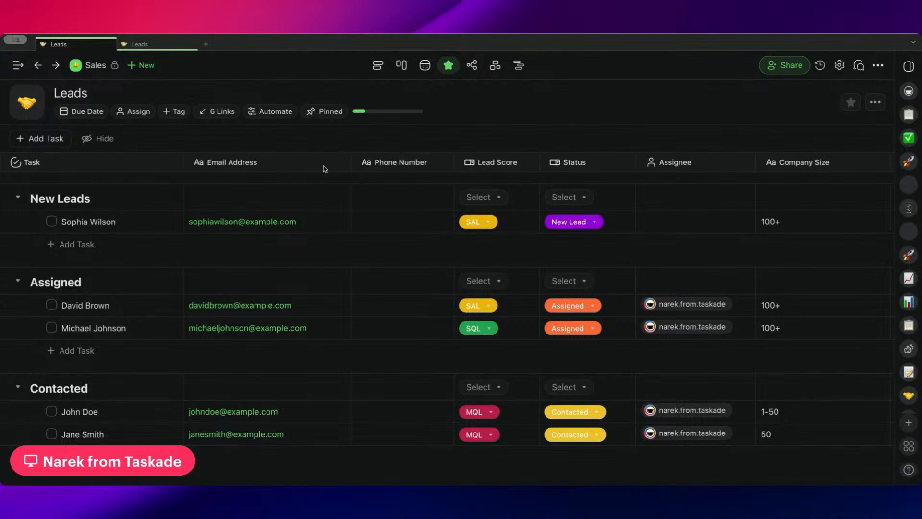
Add an empty task below the existing lead in the New Leads section and look across its custom fields.
click(134, 226)
key(Return)
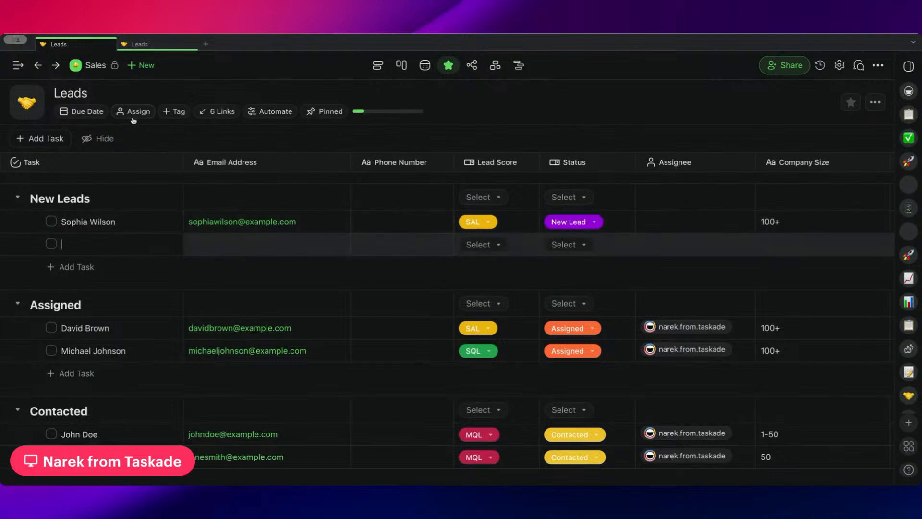
scroll(319, 251, right, 5)
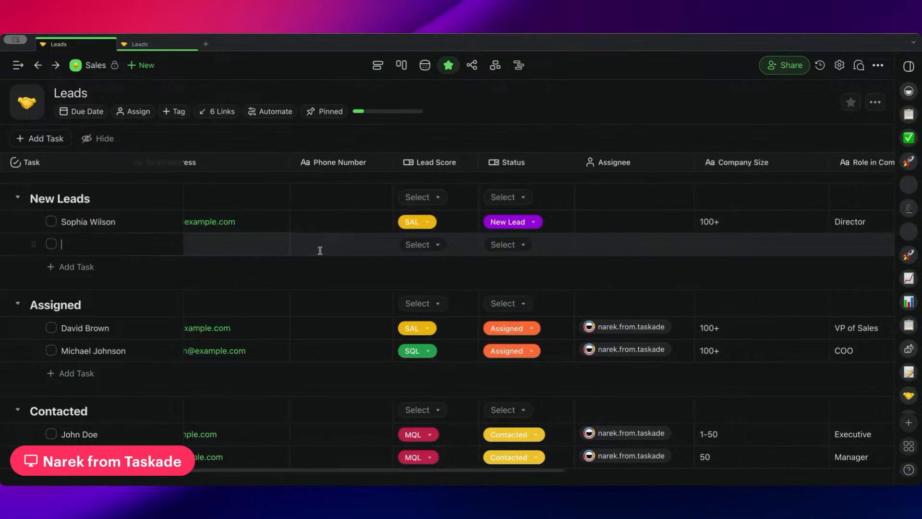
scroll(585, 243, right, 6)
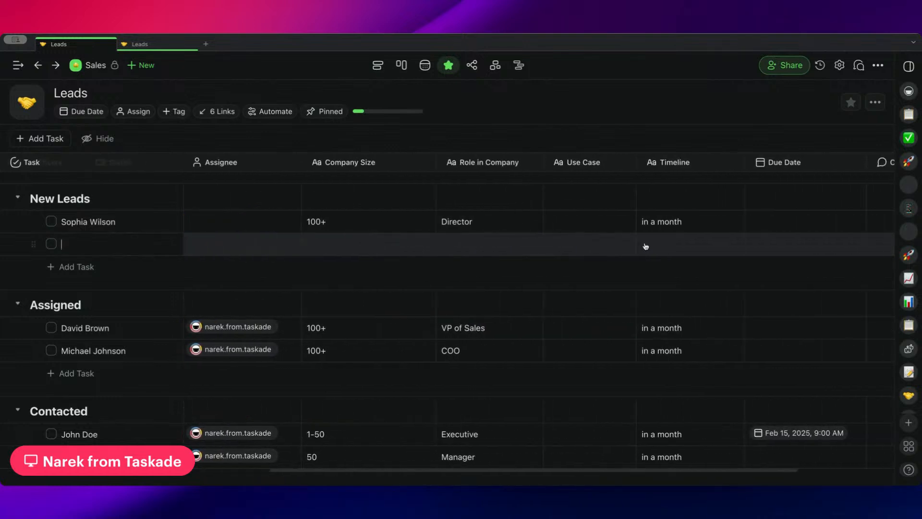
click(422, 238)
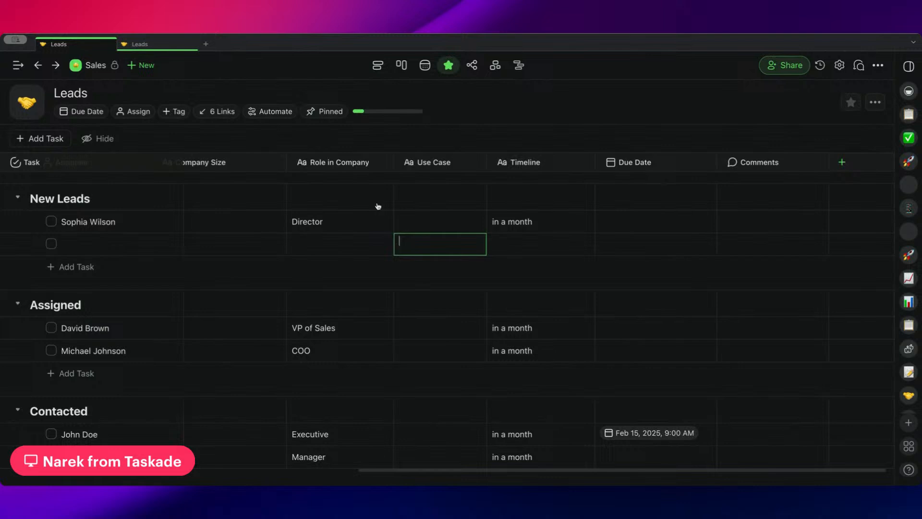
Create an automation from scratch for the Leads project with the Schedule trigger Every Hour.
click(264, 113)
click(260, 138)
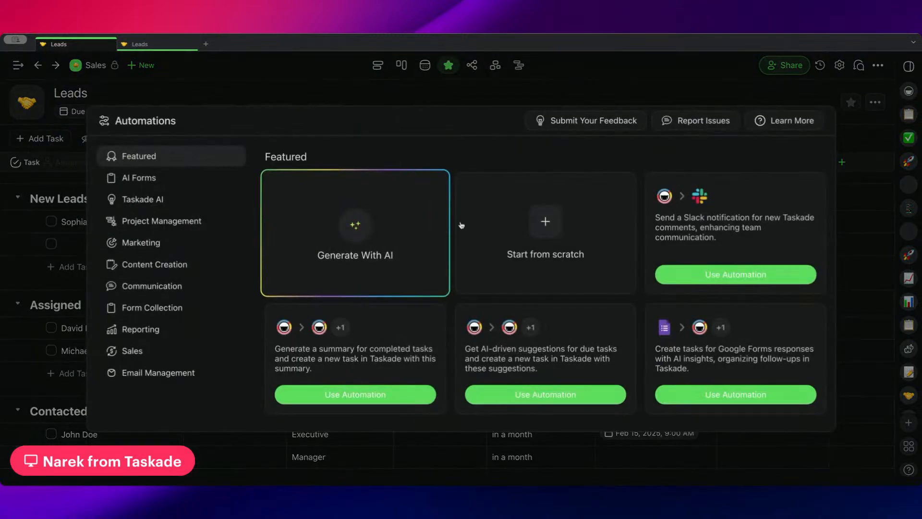
click(547, 221)
click(489, 235)
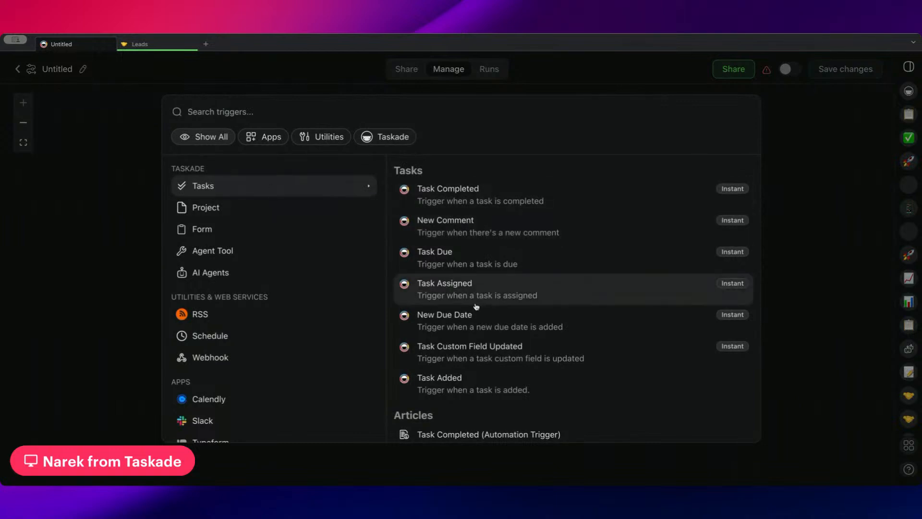
scroll(242, 336, down, 2)
click(283, 303)
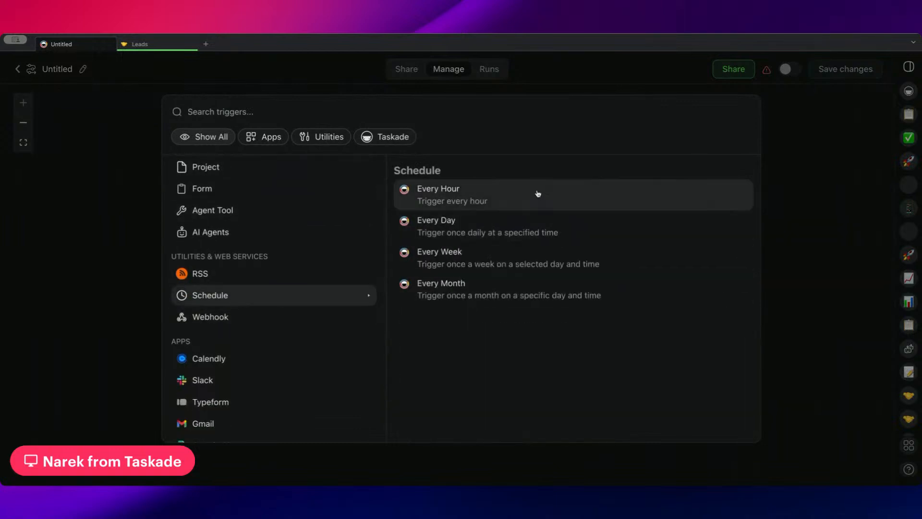
click(505, 202)
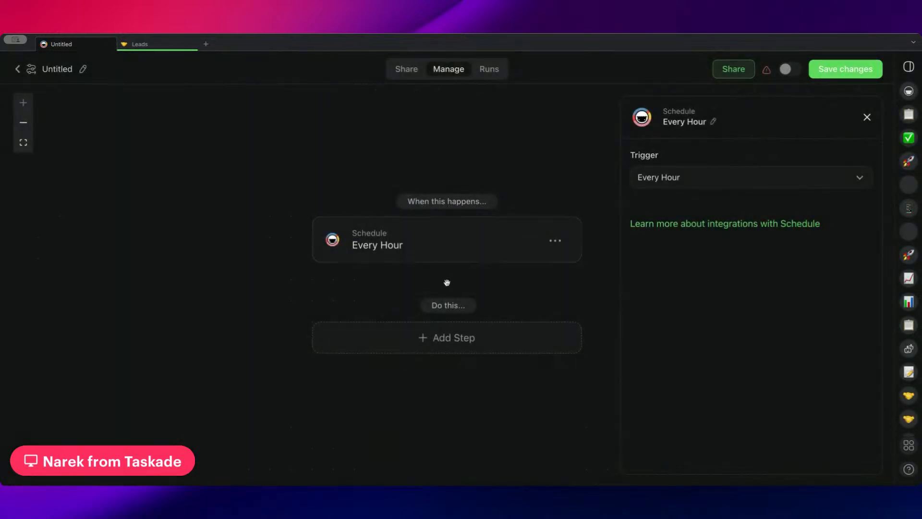
Add a Send HTTP Request action as the first step after the Every Hour trigger.
click(431, 323)
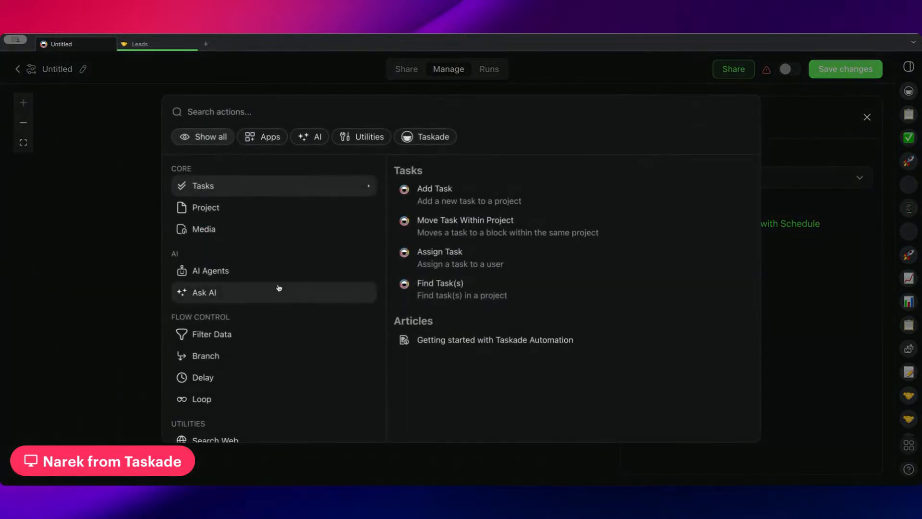
scroll(277, 288, down, 4)
scroll(262, 330, down, 1)
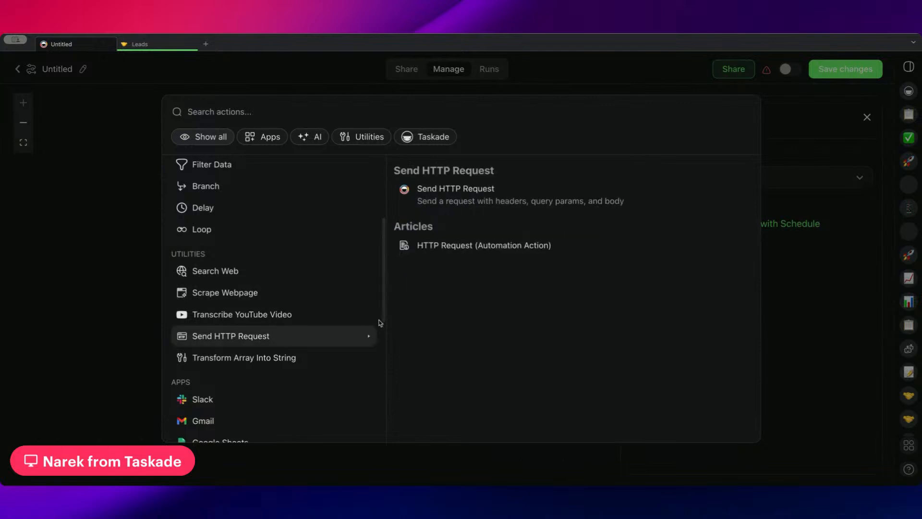
click(505, 192)
drag(569, 227, 550, 144)
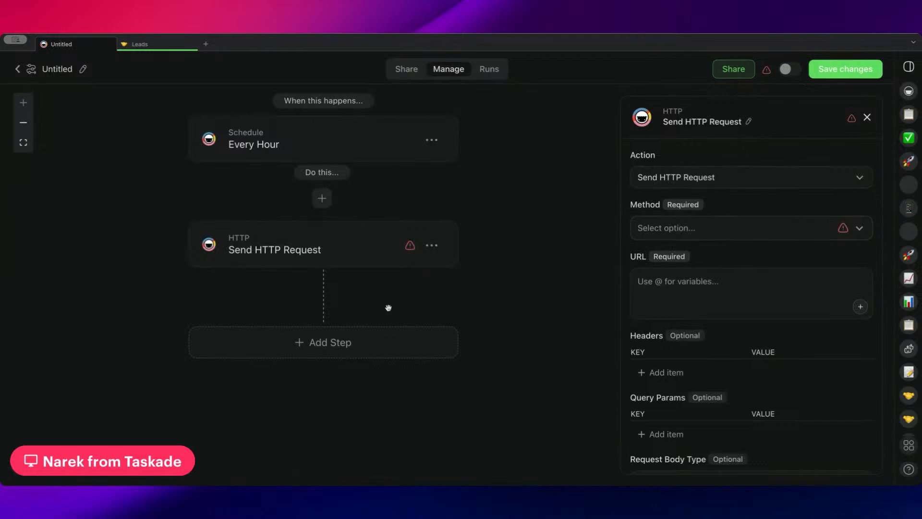
Add the Project action Update Custom Fields after the HTTP request, briefly opening and leaving the Custom Fields help article.
scroll(388, 307, down, 2)
click(354, 286)
scroll(360, 320, down, 10)
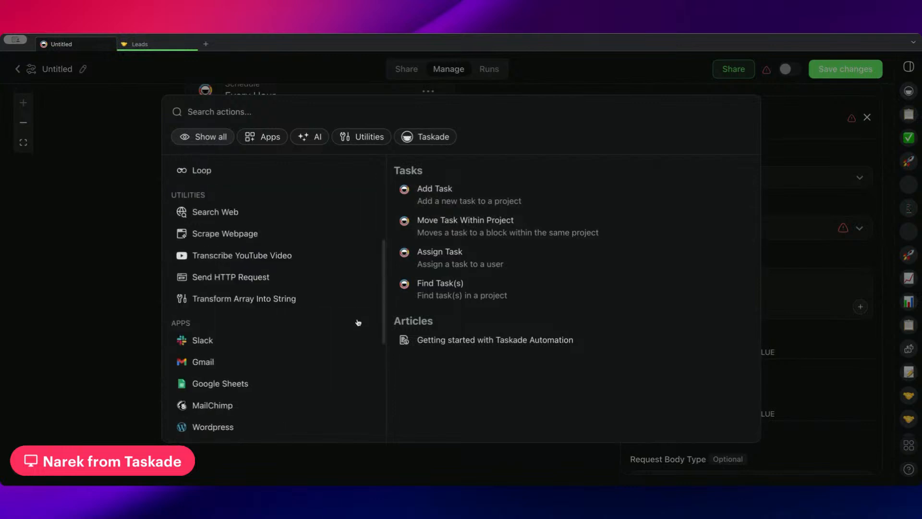
scroll(274, 260, up, 8)
scroll(272, 262, up, 4)
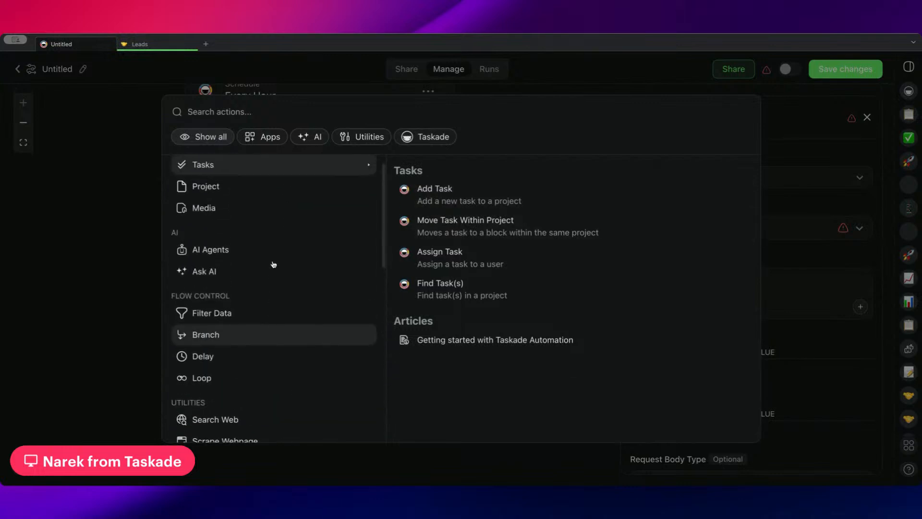
scroll(257, 344, down, 1)
scroll(215, 388, down, 5)
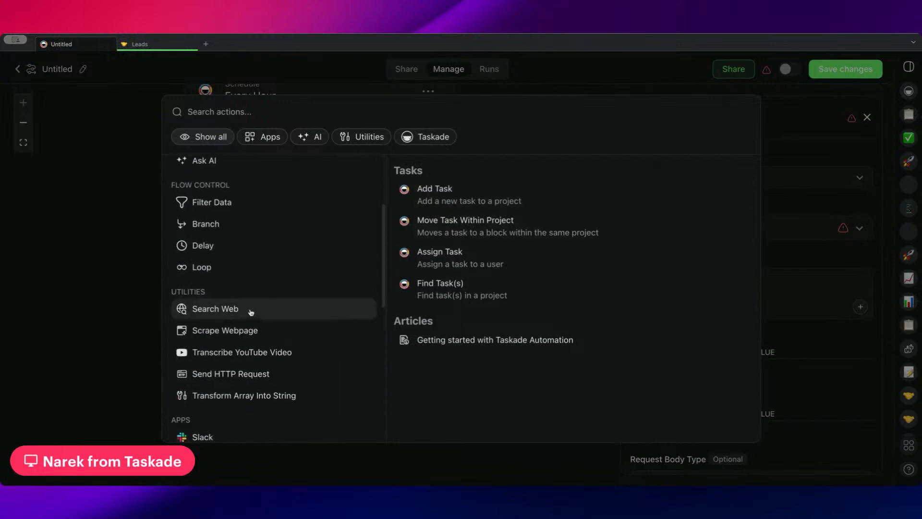
scroll(274, 350, up, 6)
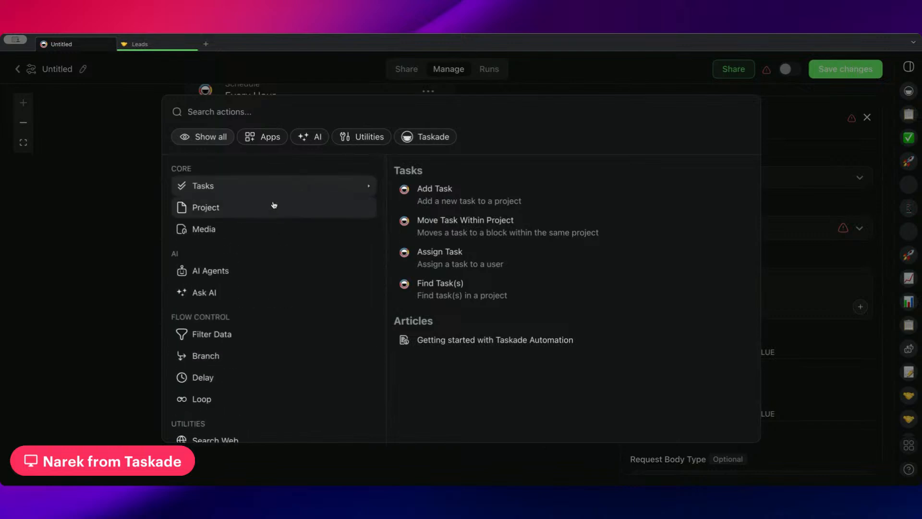
click(274, 205)
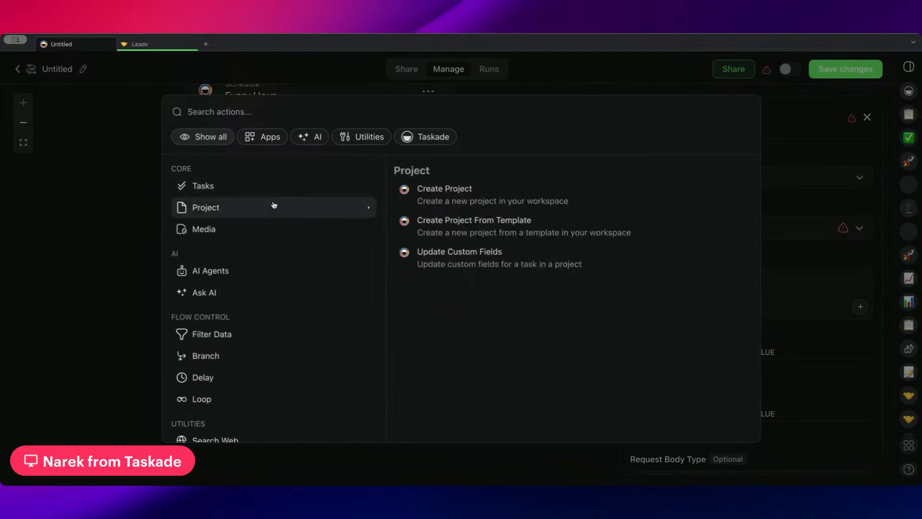
click(591, 260)
click(648, 379)
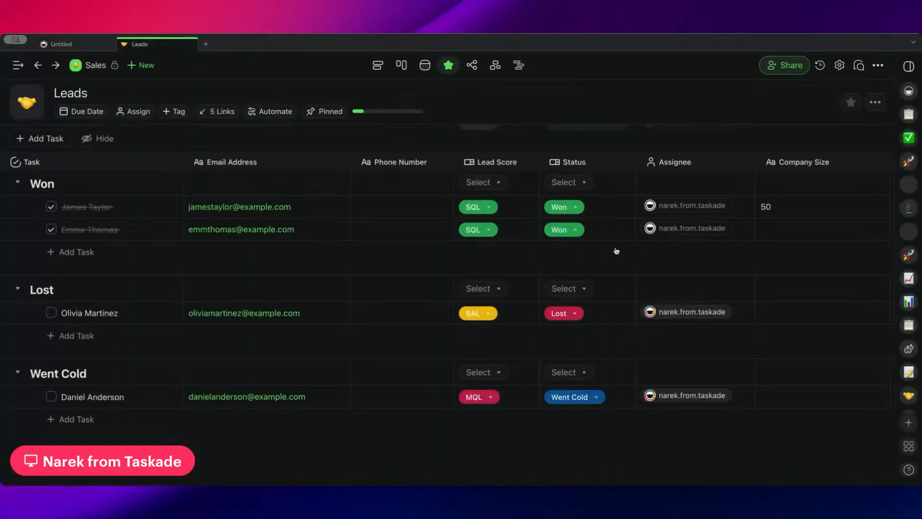
click(69, 47)
Set the Update Custom Fields action's project to Leads and add Use Case as the field to update.
click(737, 227)
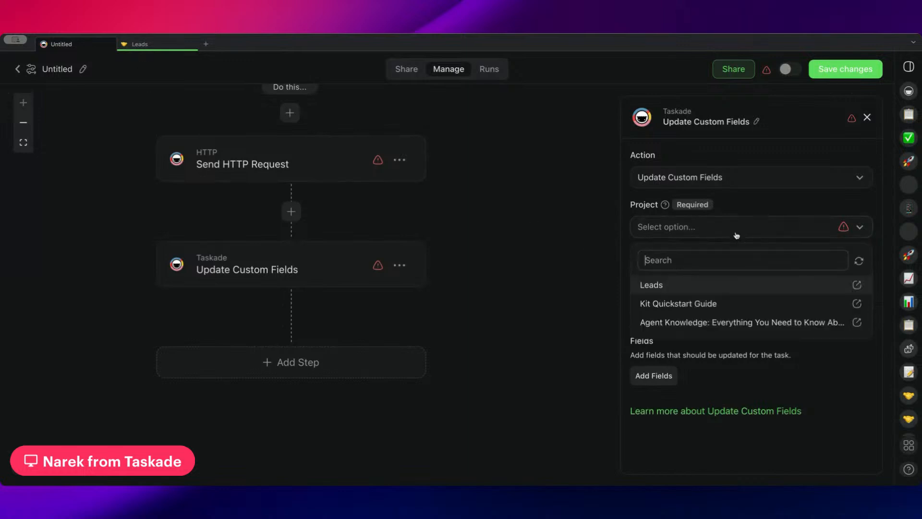
click(713, 283)
click(671, 375)
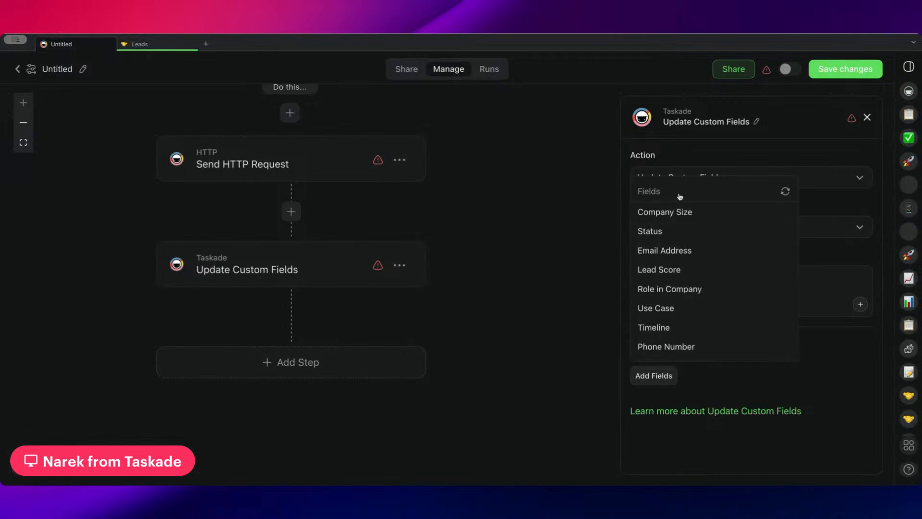
click(692, 312)
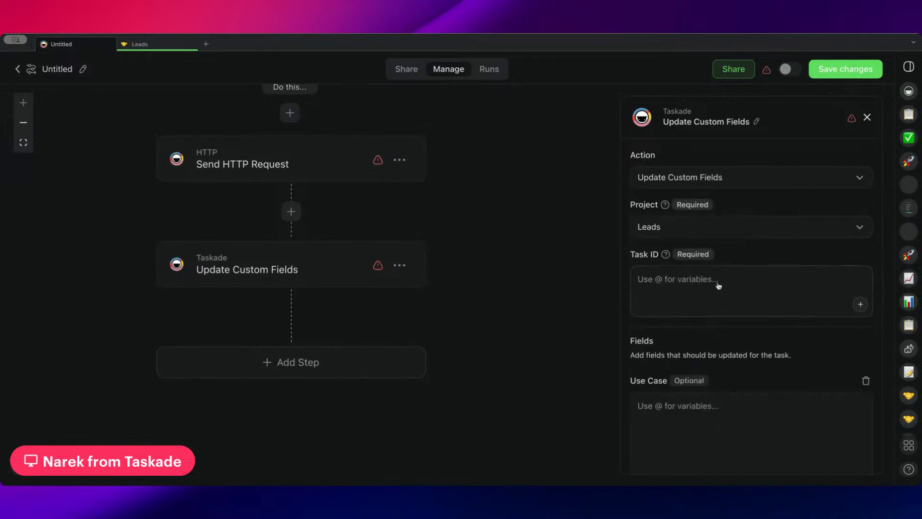
Fill the Use Case field with the "Response data (JSON string)" variable from the Send HTTP Request step.
scroll(738, 365, down, 3)
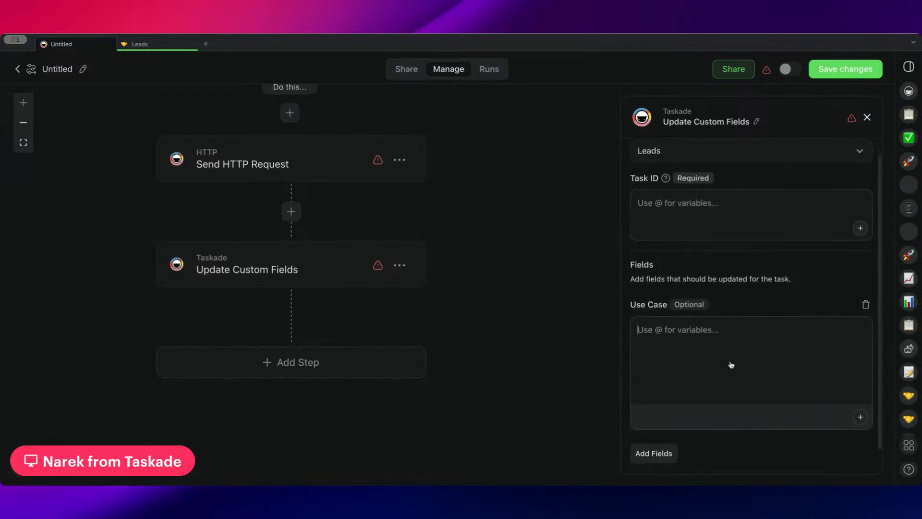
click(731, 365)
text(@)
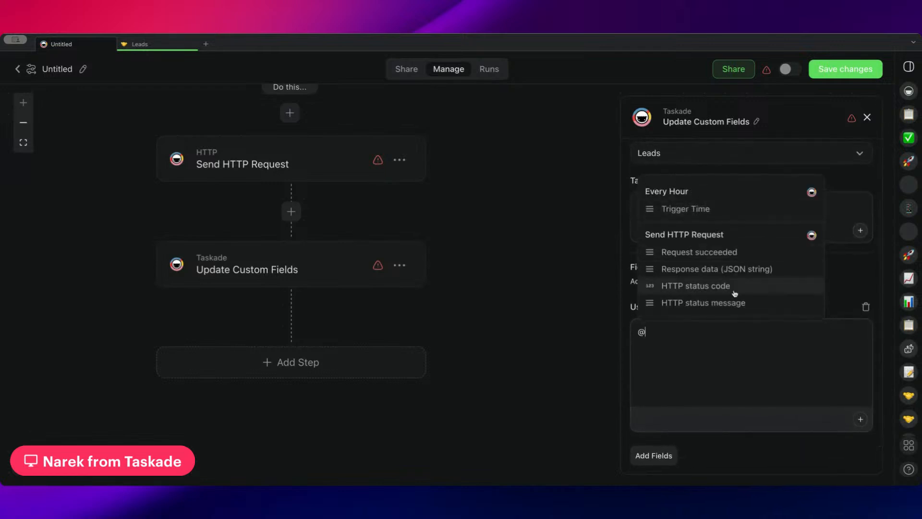
click(722, 270)
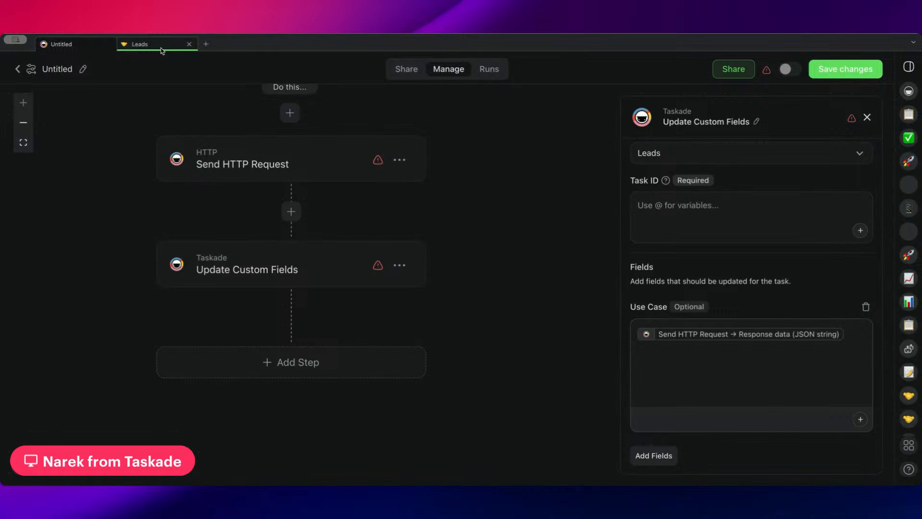
scroll(163, 298, up, 3)
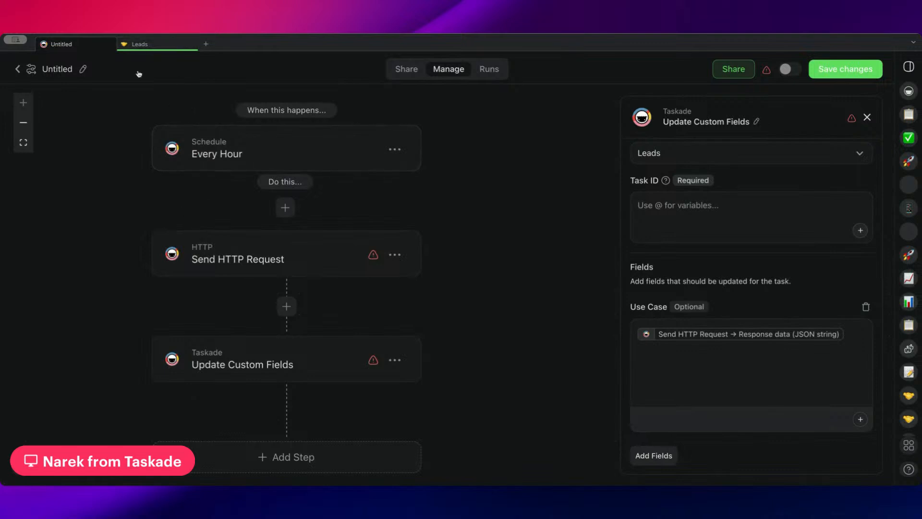
scroll(137, 175, up, 2)
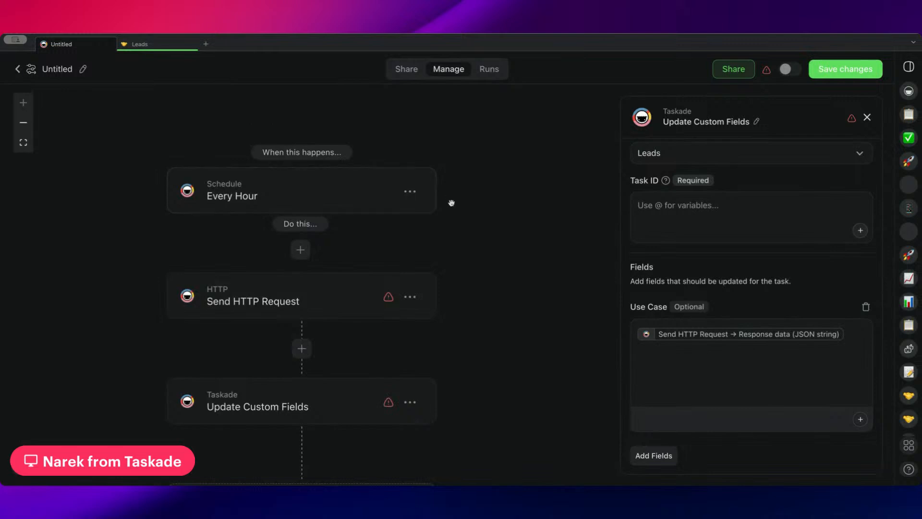
scroll(452, 192, down, 6)
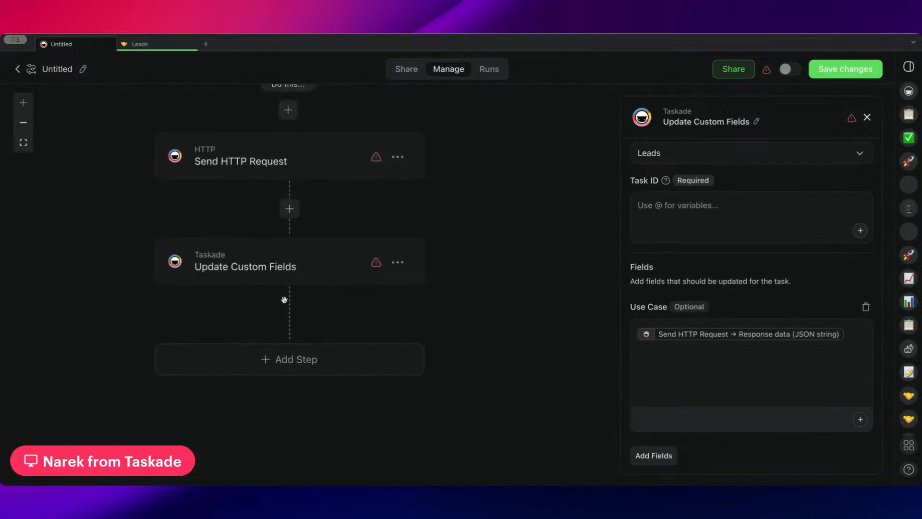
scroll(663, 303, down, 1)
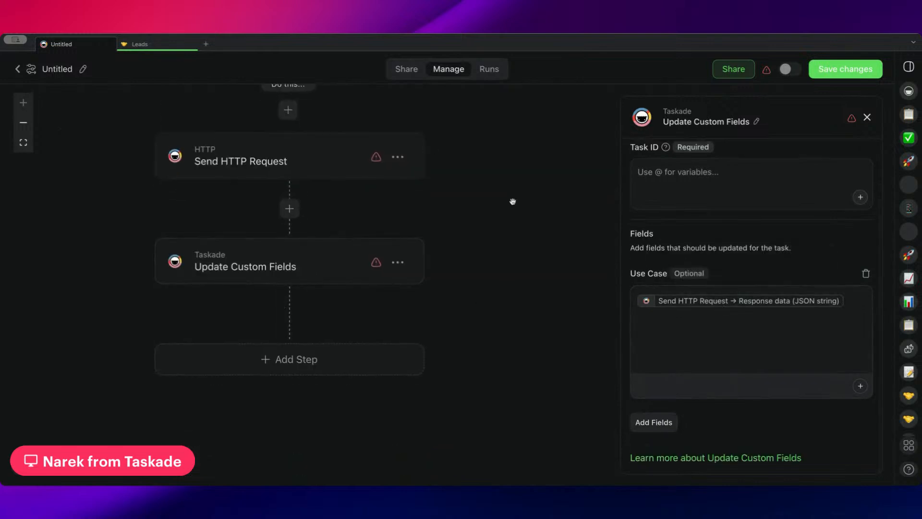
drag(513, 200, 529, 289)
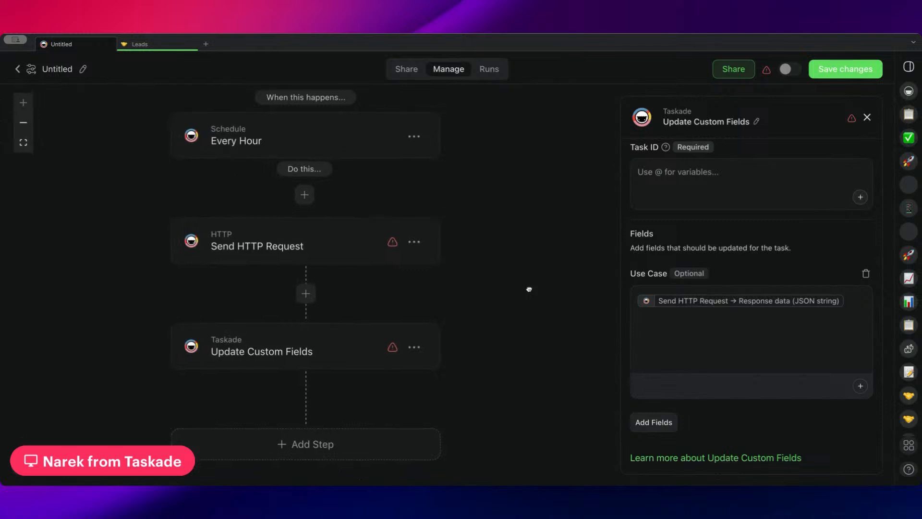
Leave the flow without saving its changes and delete the Untitled automation from the Sales automations.
click(18, 71)
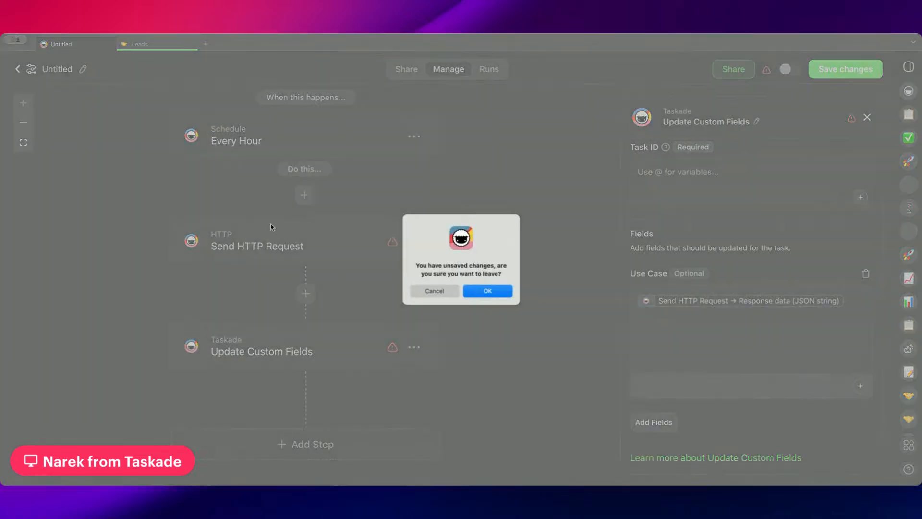
click(474, 290)
scroll(486, 255, down, 5)
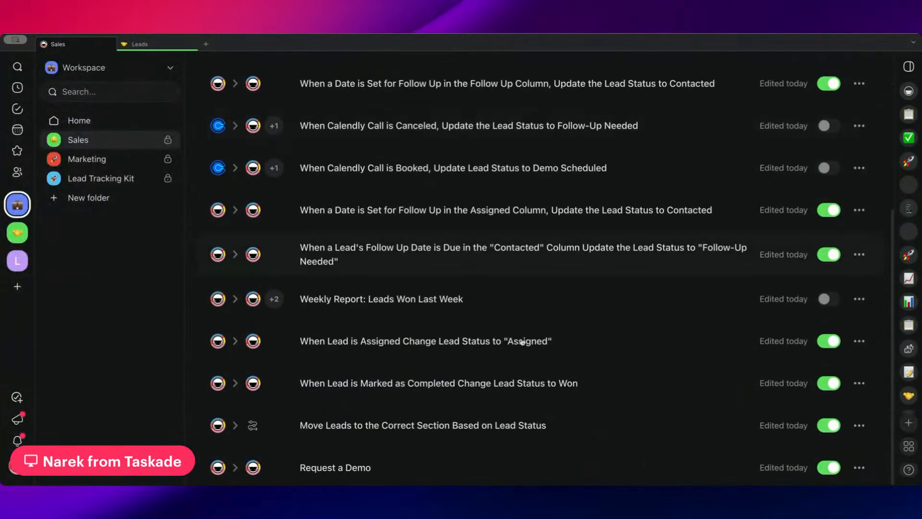
scroll(522, 341, up, 5)
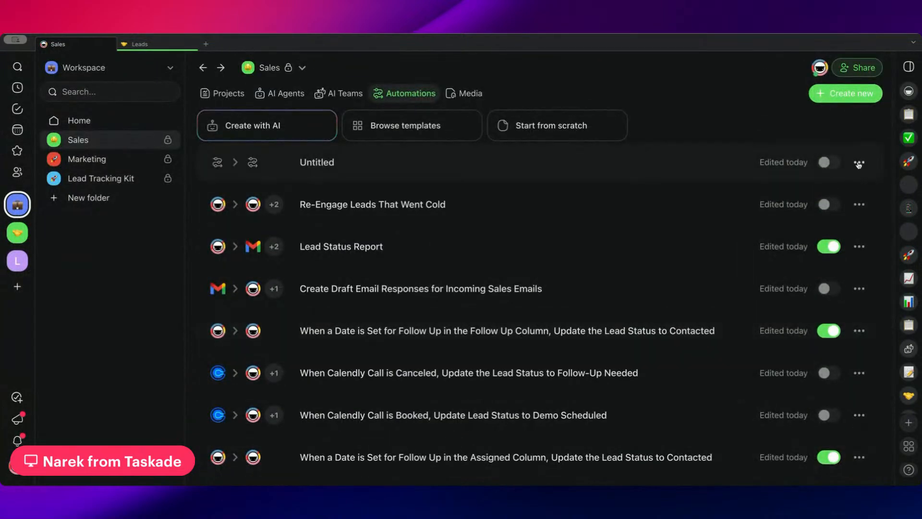
click(859, 162)
click(835, 209)
click(490, 288)
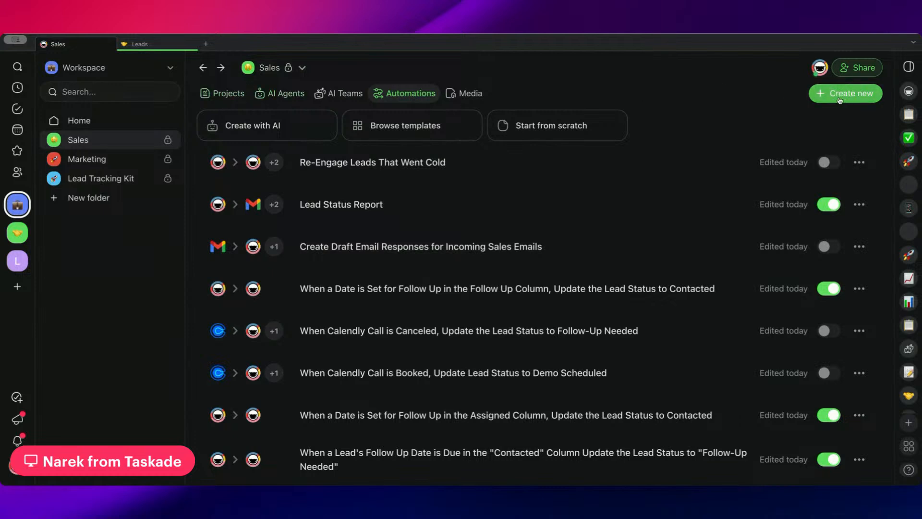
Start a new Sales automation from scratch with the Every Hour schedule as its trigger.
click(522, 124)
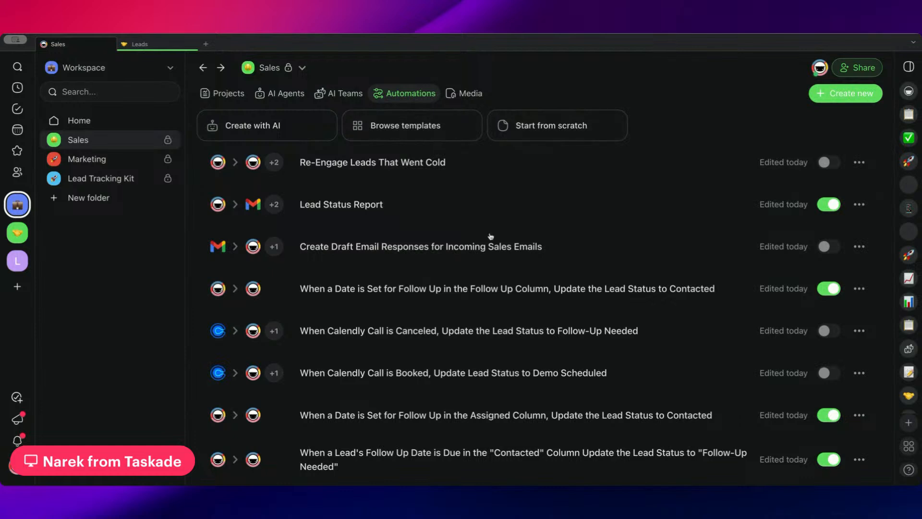
click(463, 235)
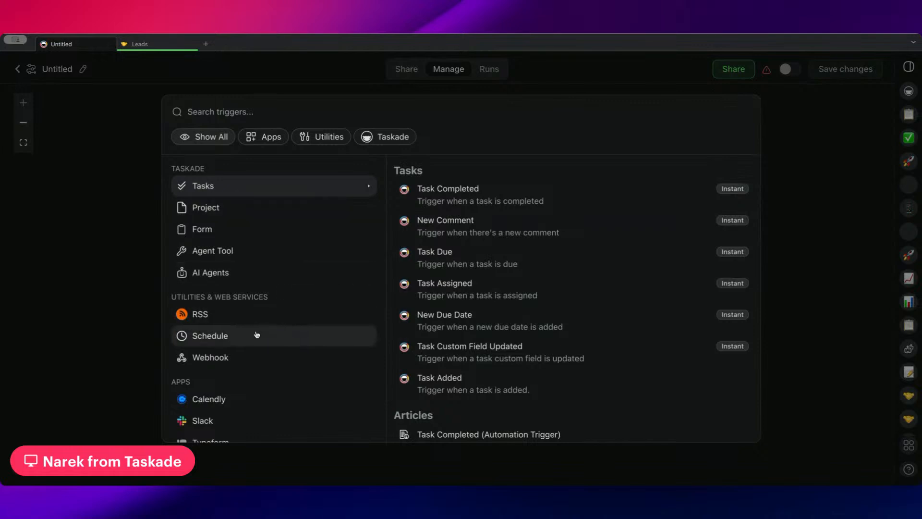
click(256, 334)
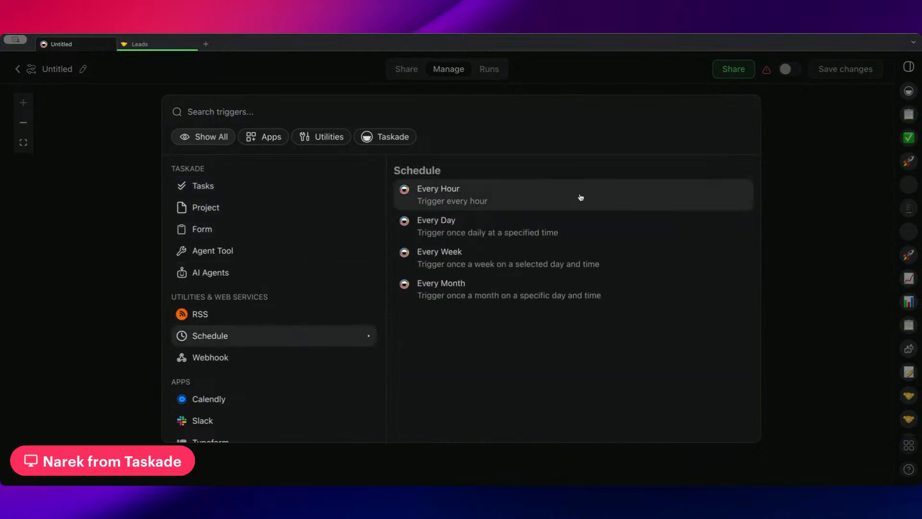
click(515, 193)
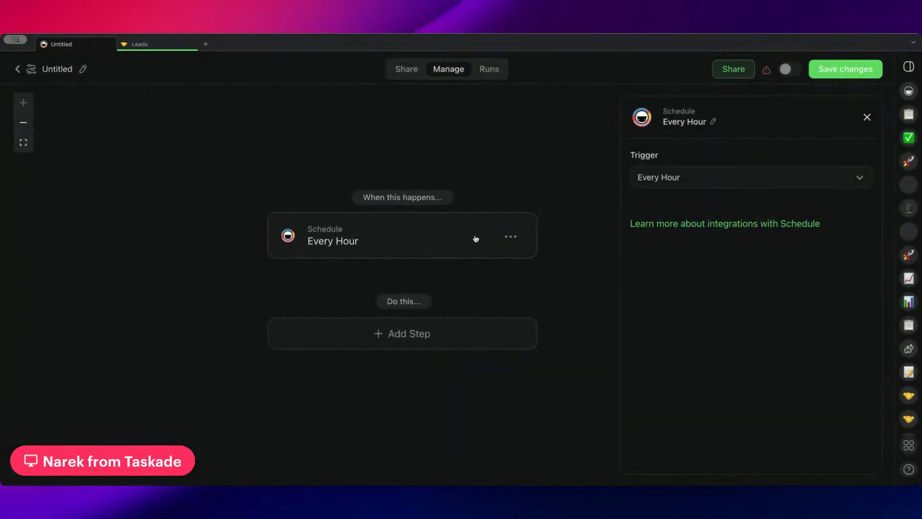
Add an Add Task action as the first step after the Every Hour trigger.
click(439, 311)
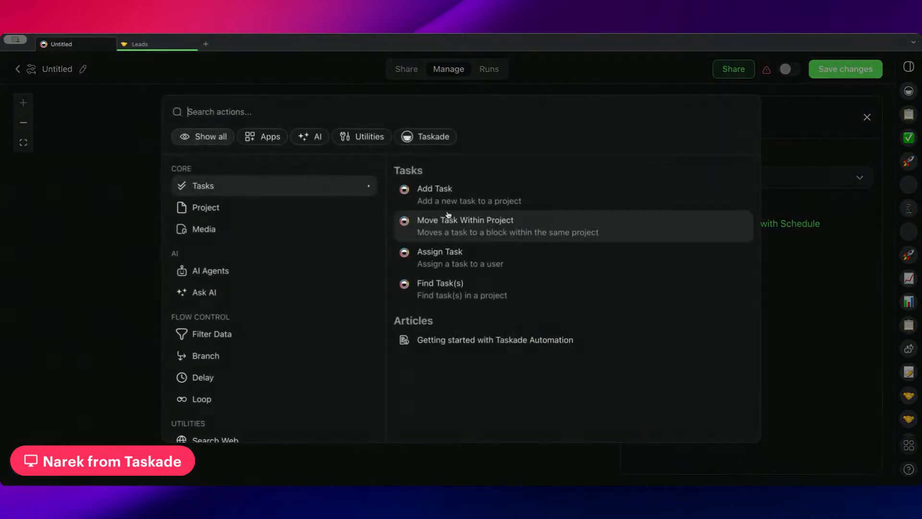
click(449, 207)
click(469, 220)
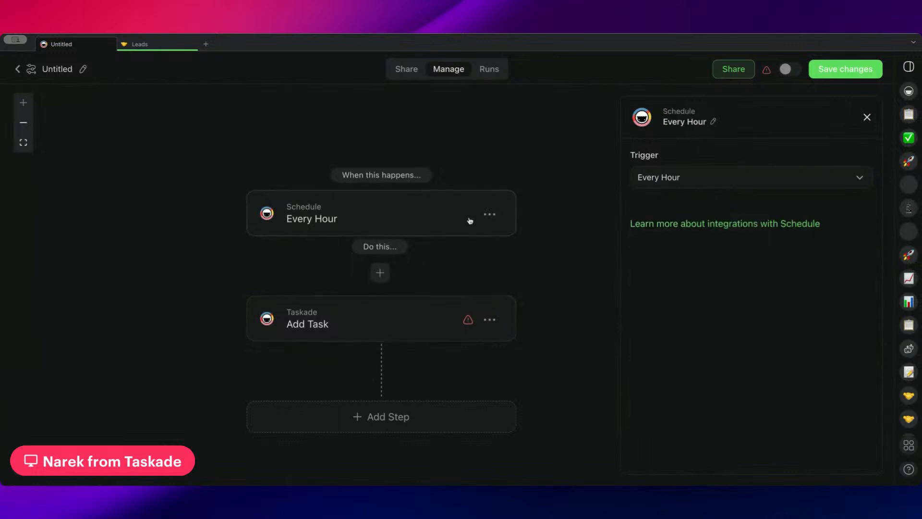
Replace the Every Hour trigger with Gmail's New Email trigger.
click(491, 212)
click(475, 239)
click(425, 221)
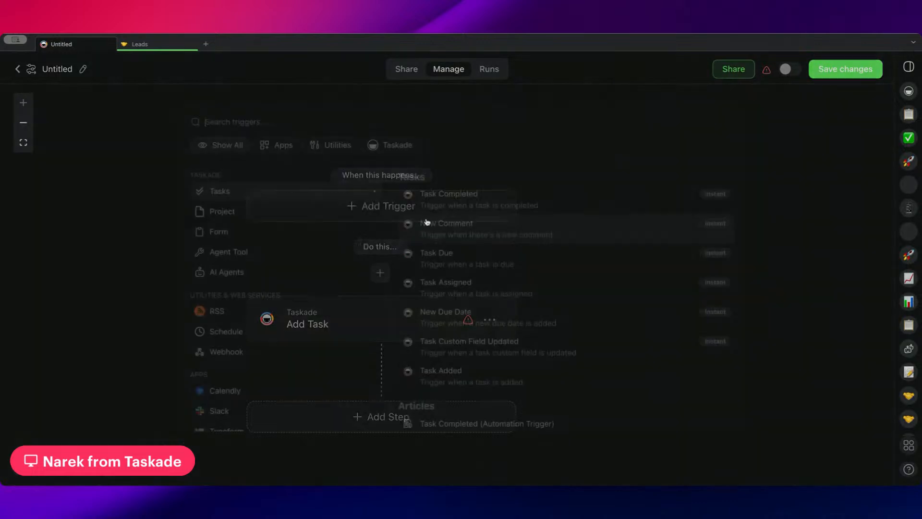
text(new)
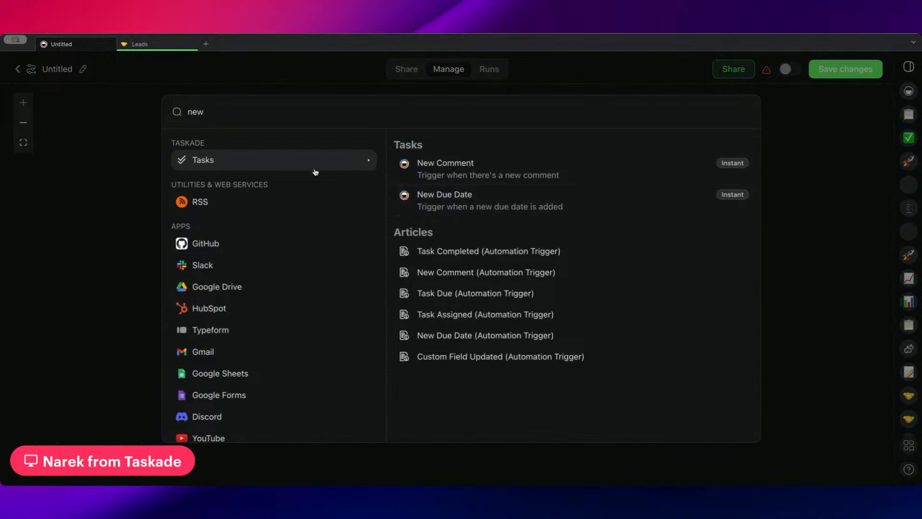
text( e)
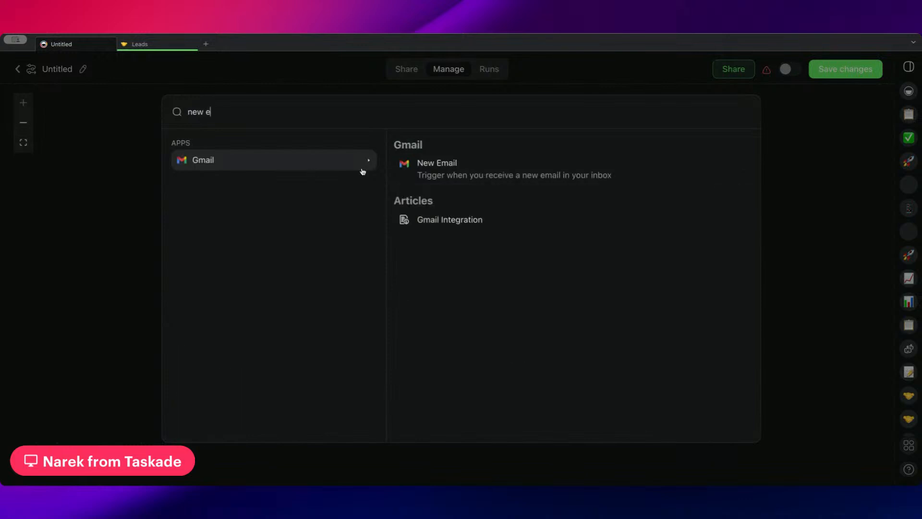
click(443, 178)
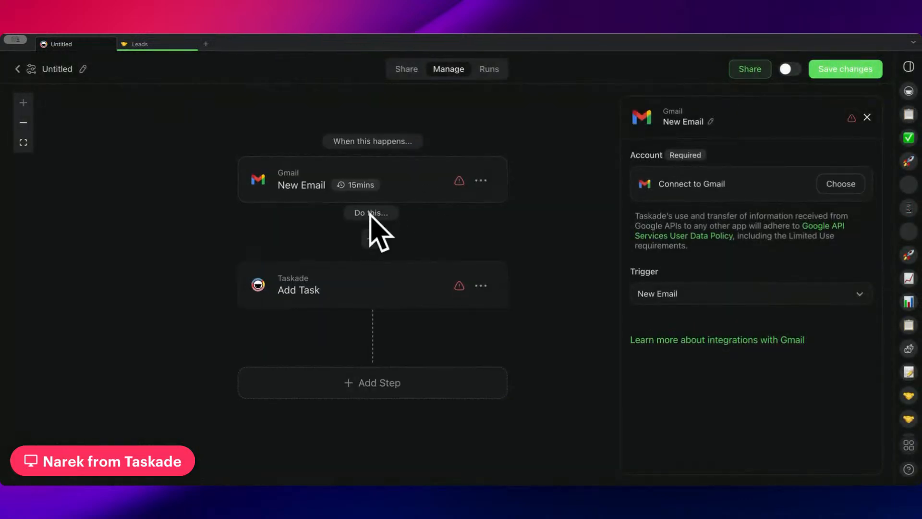
Insert an Ask Agent action between the New Email trigger and the Add Task step.
drag(568, 250, 541, 257)
click(345, 245)
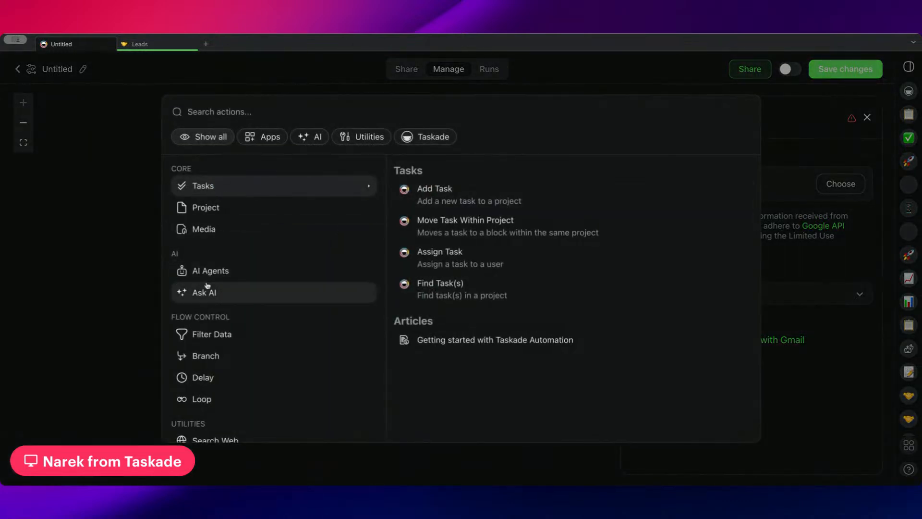
click(233, 292)
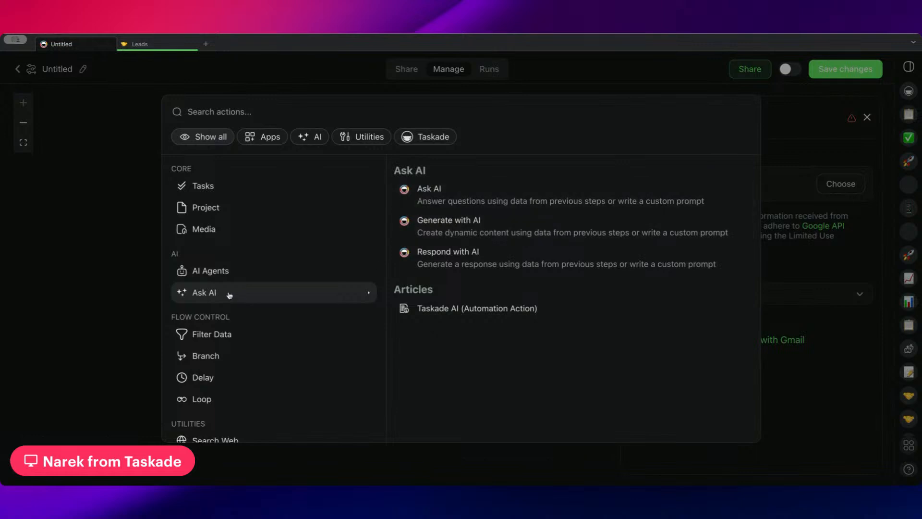
click(235, 276)
click(503, 204)
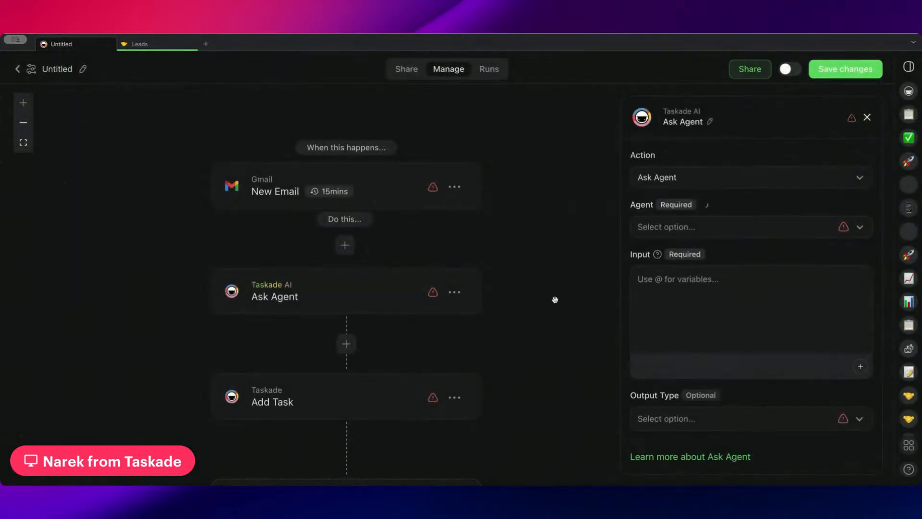
Set the Ask Agent action's agent to Sales Representative and its output type to Structured Output.
click(755, 229)
click(715, 285)
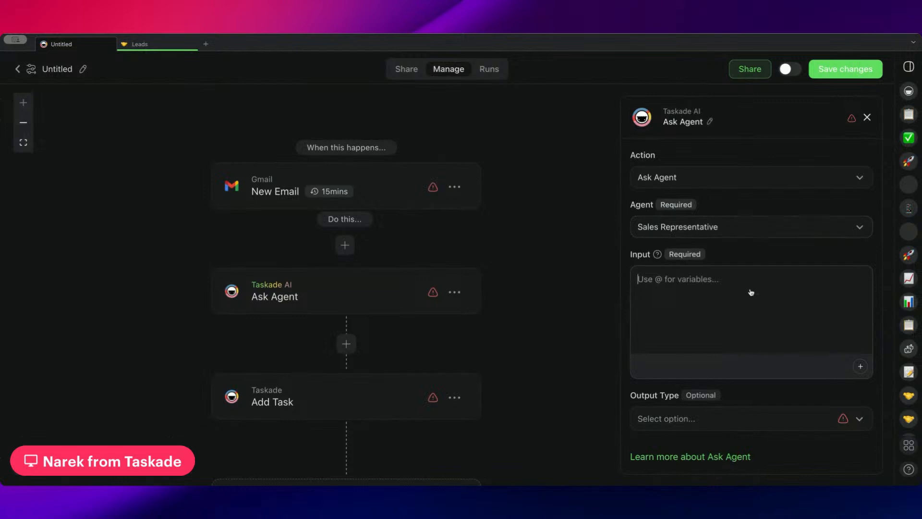
click(692, 416)
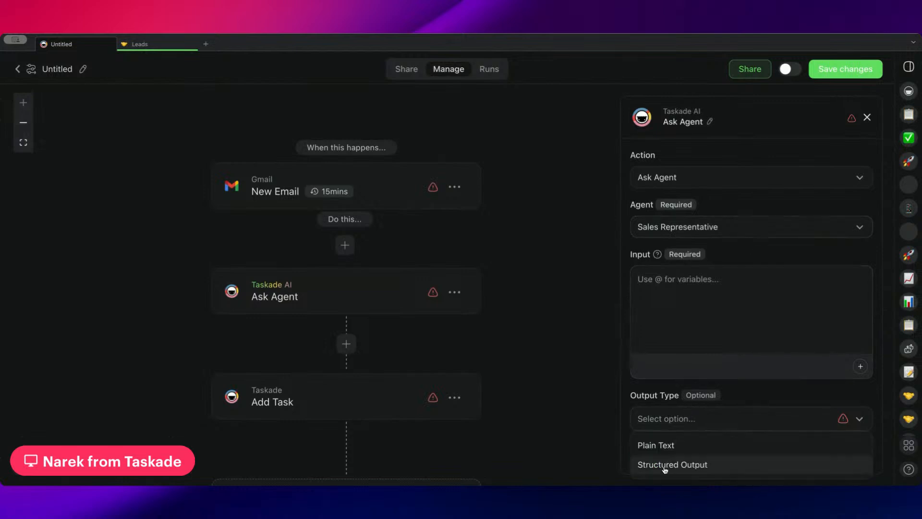
click(666, 466)
scroll(805, 240, down, 1)
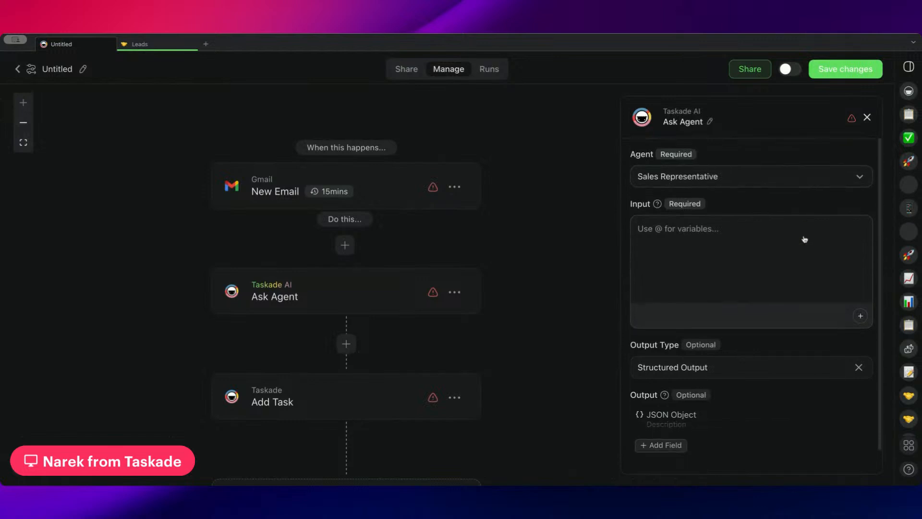
Enter the agent input "Does this email contain specific keywords:" followed on a new line by the New Email trigger's Email Body variable.
click(840, 235)
text(Does this email con)
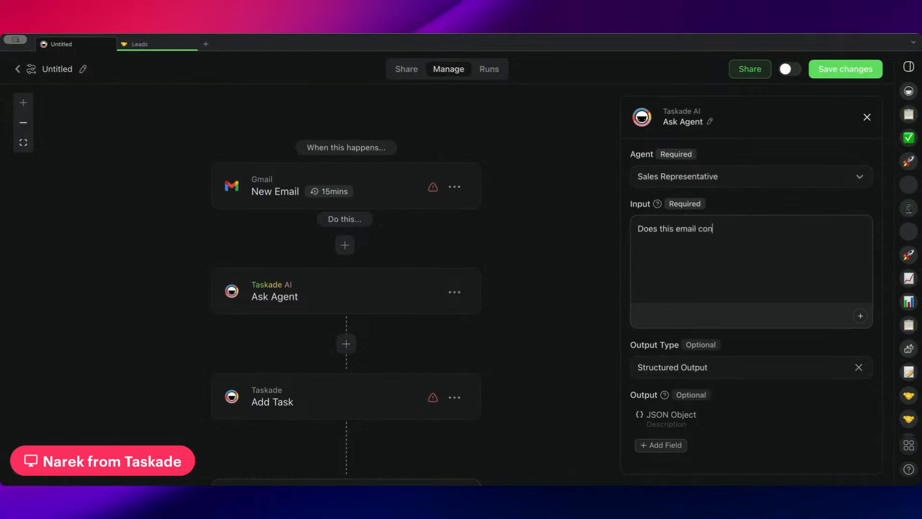
text(tain specific kee)
text(word)
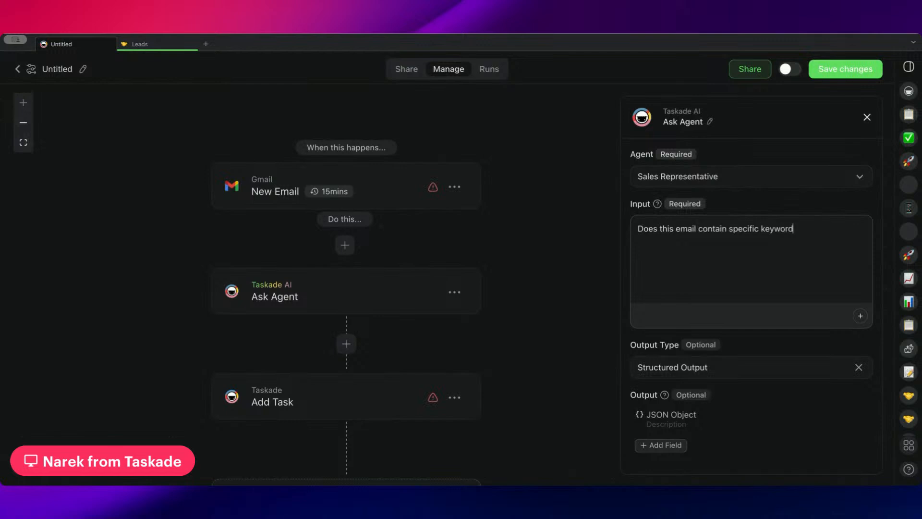
text(@)
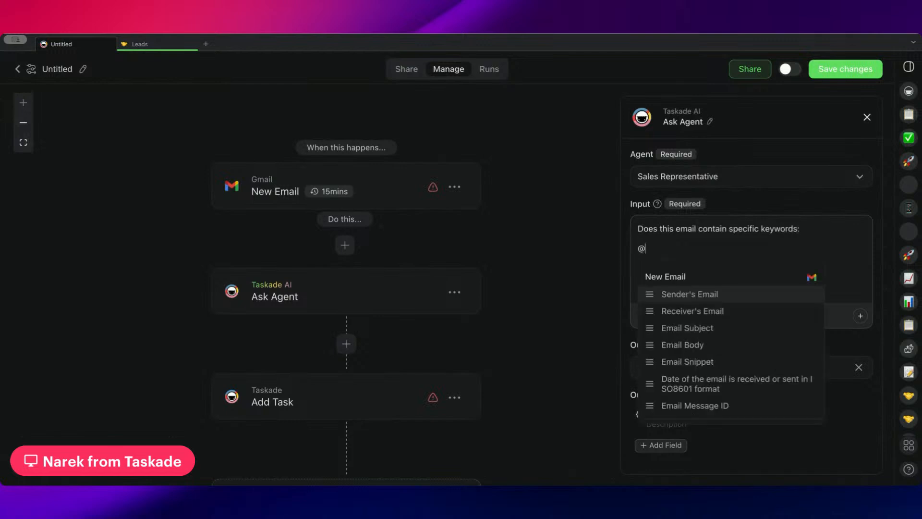
key(Down)
key(Down)
key(Down)
key(Return)
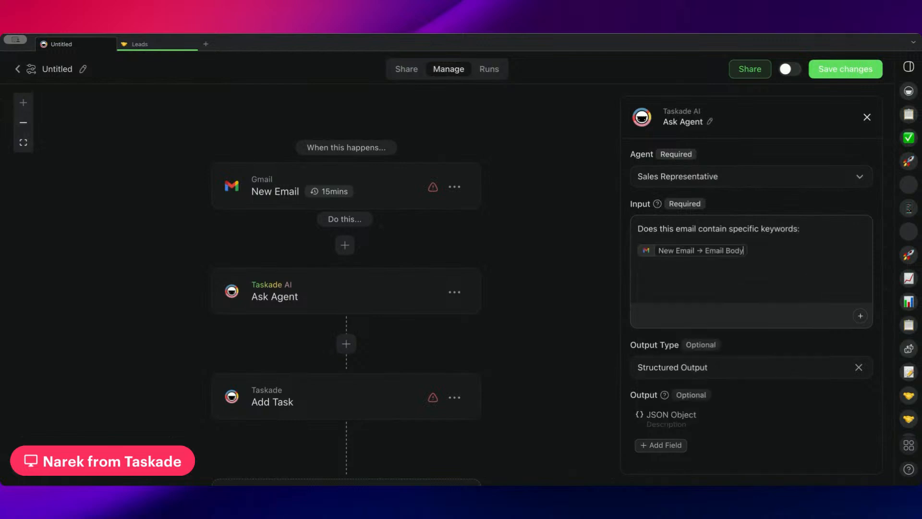
scroll(817, 235, down, 1)
click(677, 418)
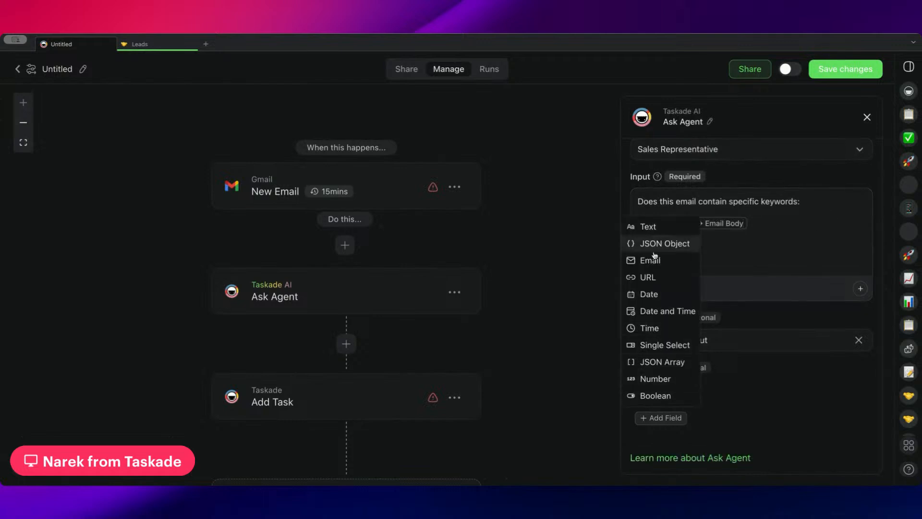
click(656, 395)
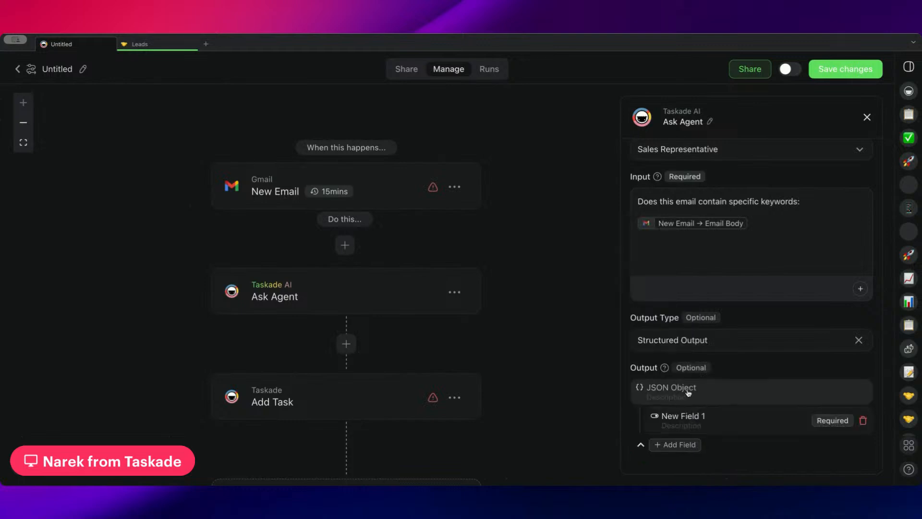
scroll(757, 342, down, 1)
click(705, 391)
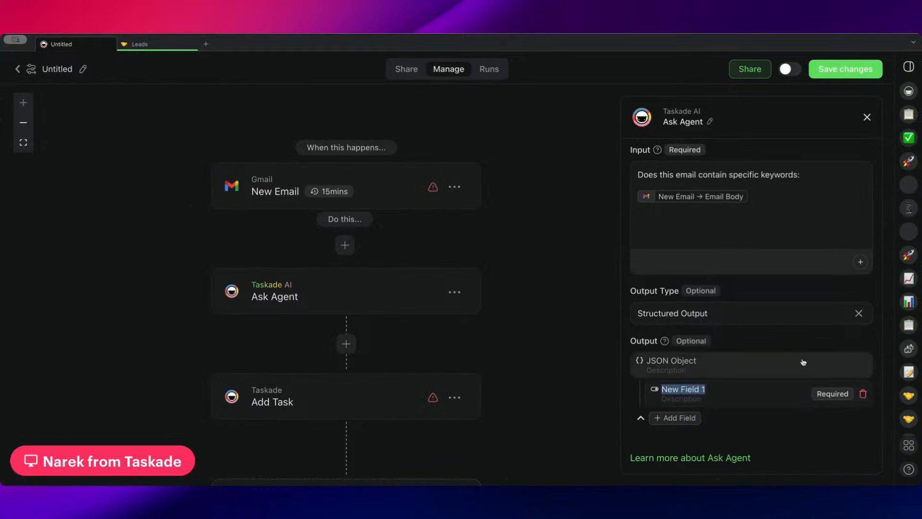
click(863, 394)
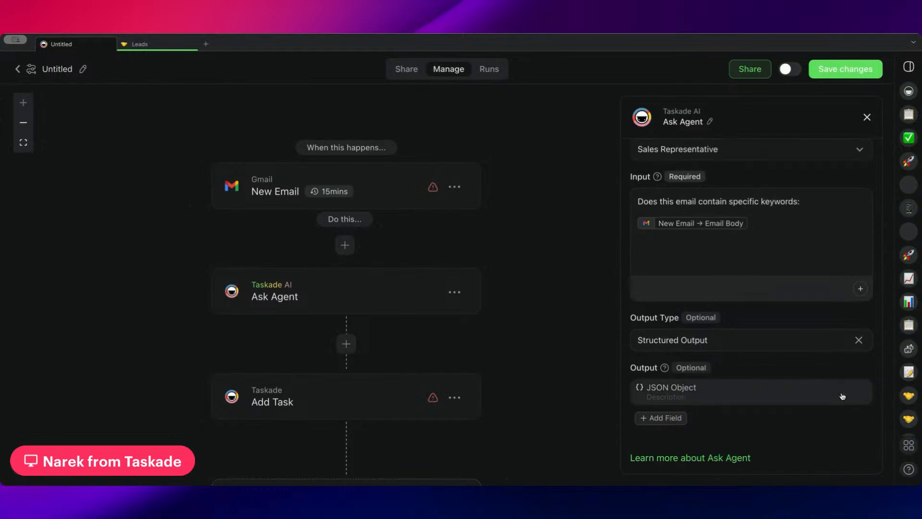
Add a field to the Ask Agent action's JSON Object output and enter "Contains Word" as its property key.
click(677, 416)
click(668, 234)
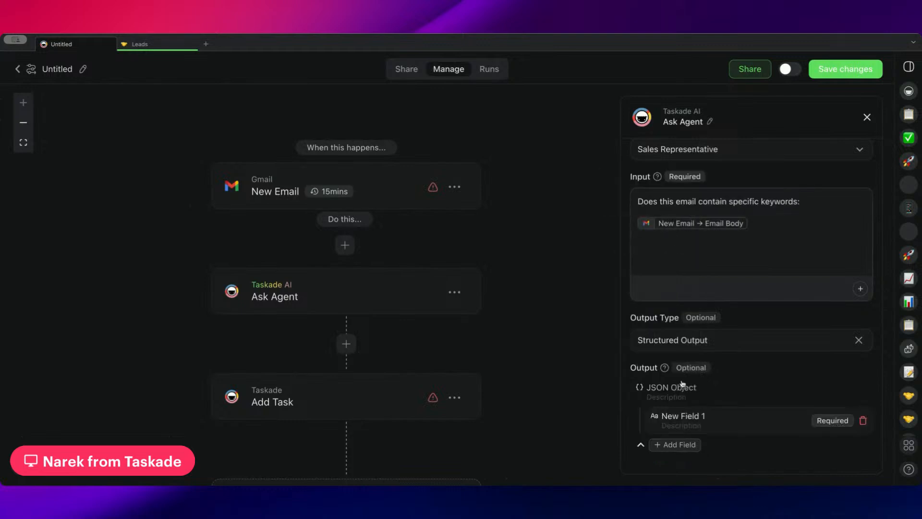
triple_click(682, 418)
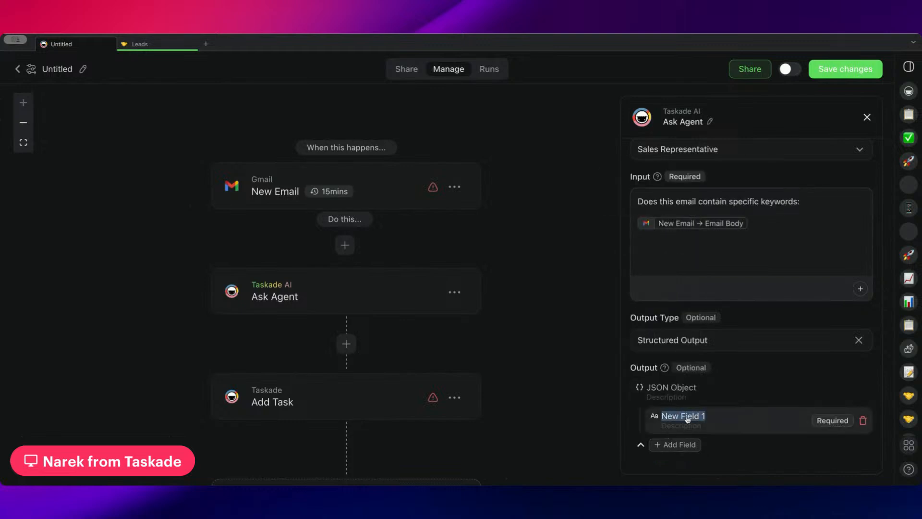
key(BackSpace)
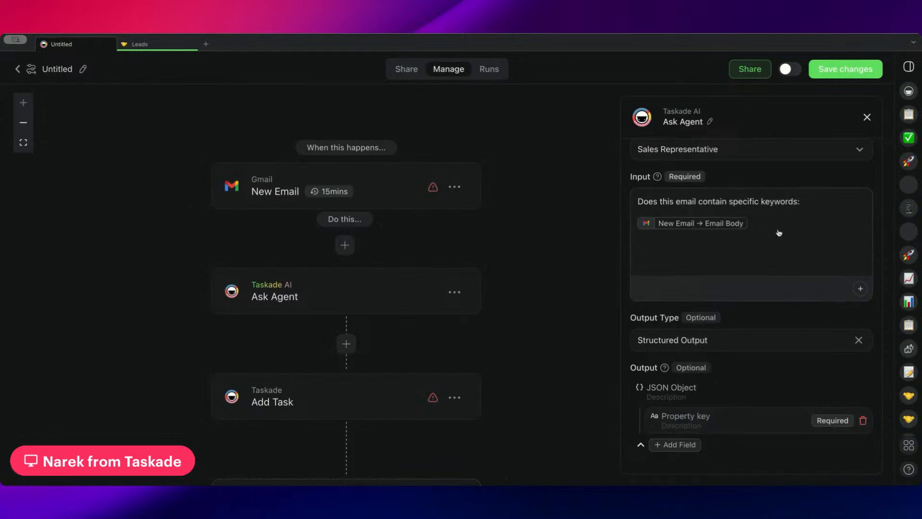
click(678, 421)
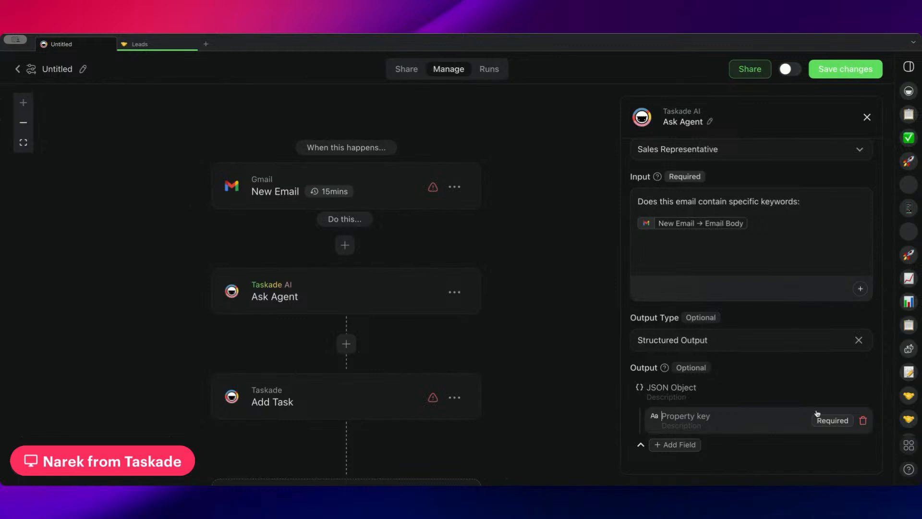
text(I)
key(BackSpace)
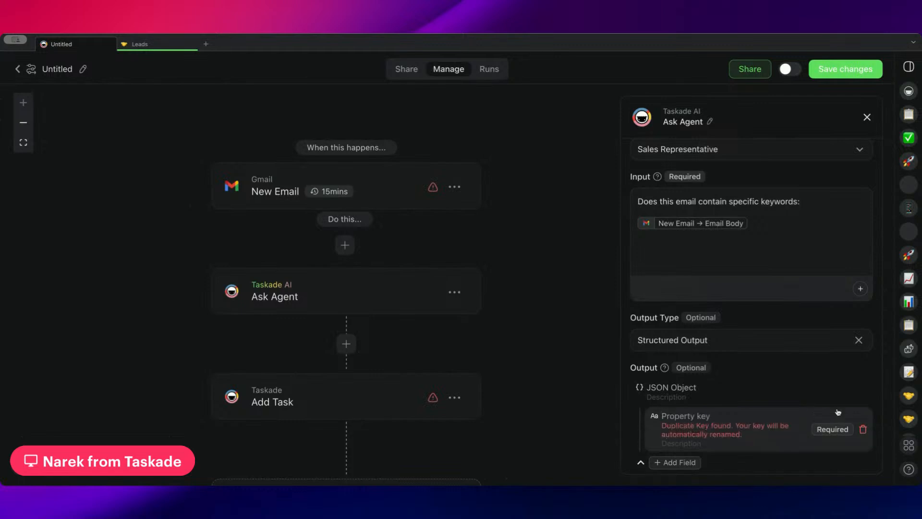
text(Contain)
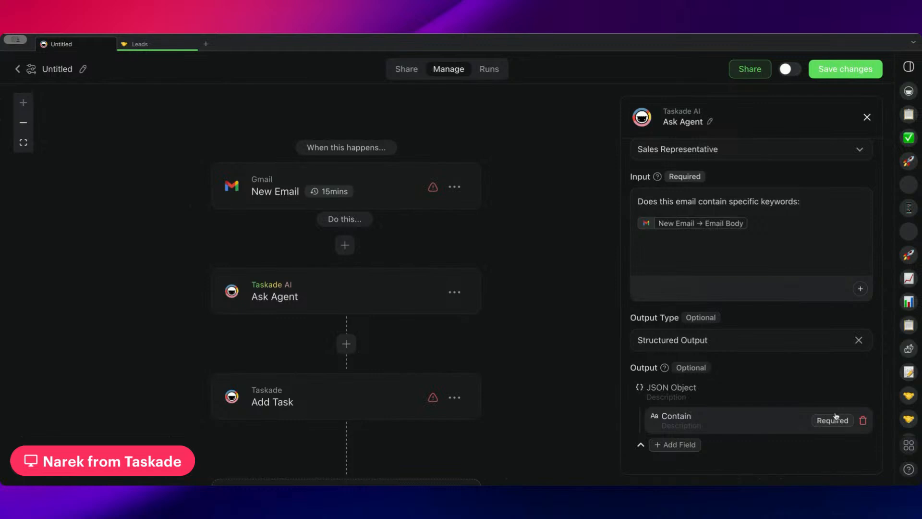
text(s )
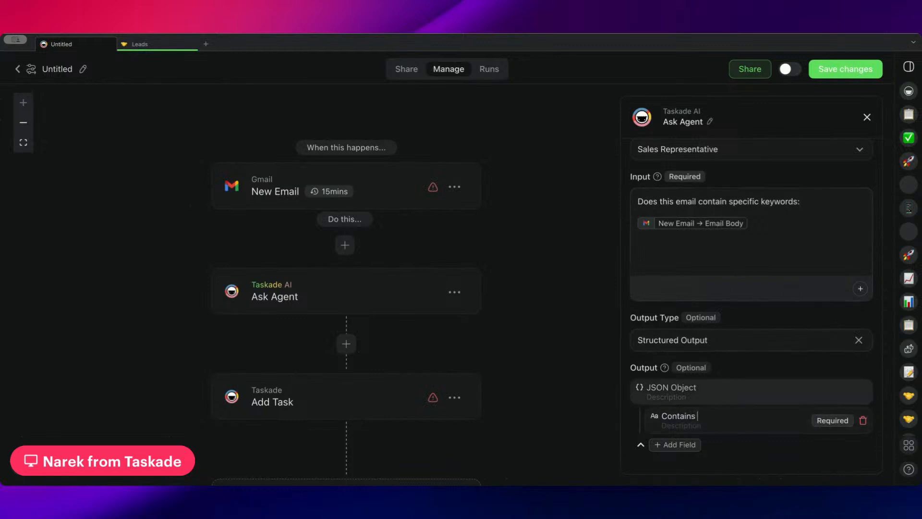
text(Word)
Rename the structured output field's property key to "Analysis".
key(super+a)
text(Word)
key(BackSpace)
key(BackSpace)
key(BackSpace)
key(BackSpace)
text(ANaly)
key(BackSpace)
key(BackSpace)
key(BackSpace)
key(BackSpace)
text(naly)
double_click(685, 417)
drag(689, 418, 684, 418)
text(s)
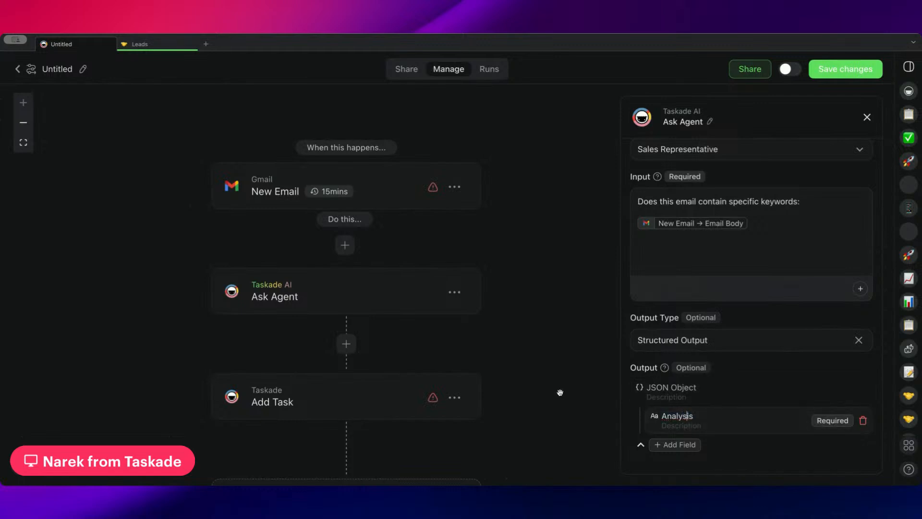
Insert an "Only continue if..." filter step between the Ask Agent and Add Task steps.
scroll(529, 352, down, 1)
click(377, 353)
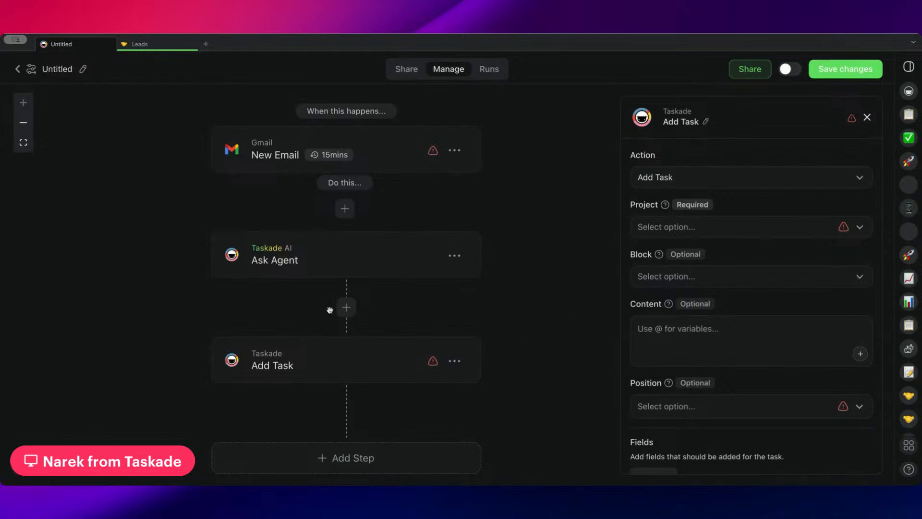
click(346, 307)
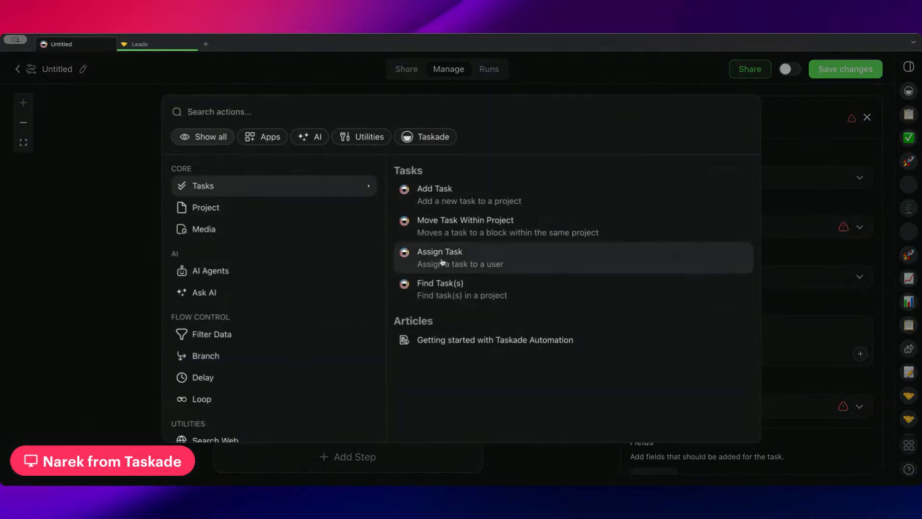
text(onyl)
key(BackSpace)
key(BackSpace)
text(ly)
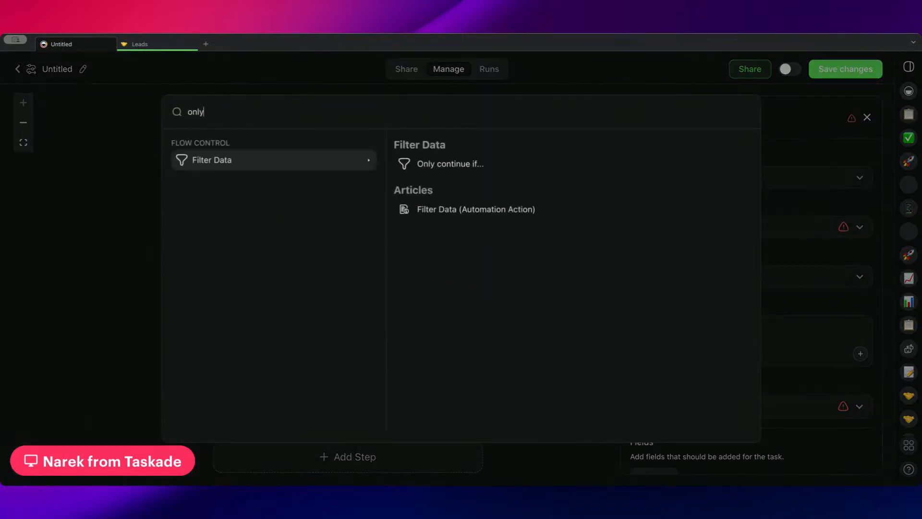
click(452, 164)
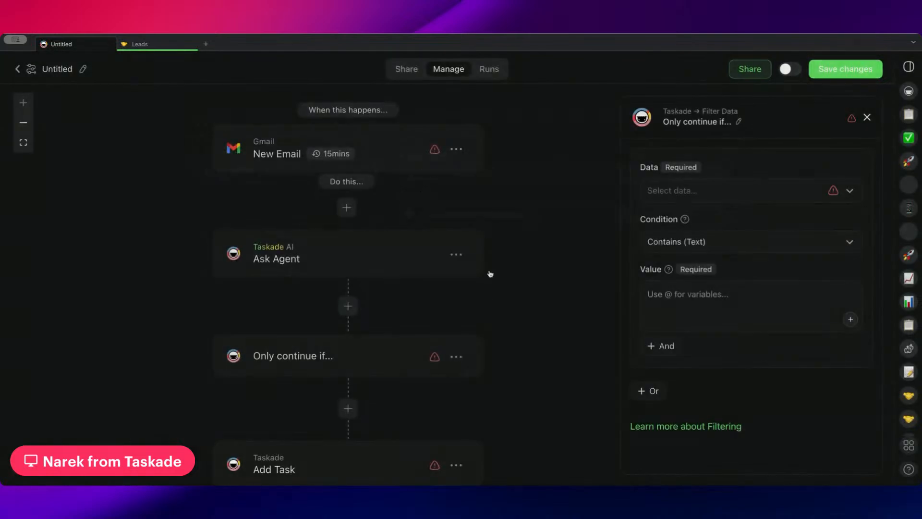
Configure the filter so that Ask Agent's Analysis output must meet the Contains (Text) condition with the value "Yes".
click(701, 201)
click(683, 402)
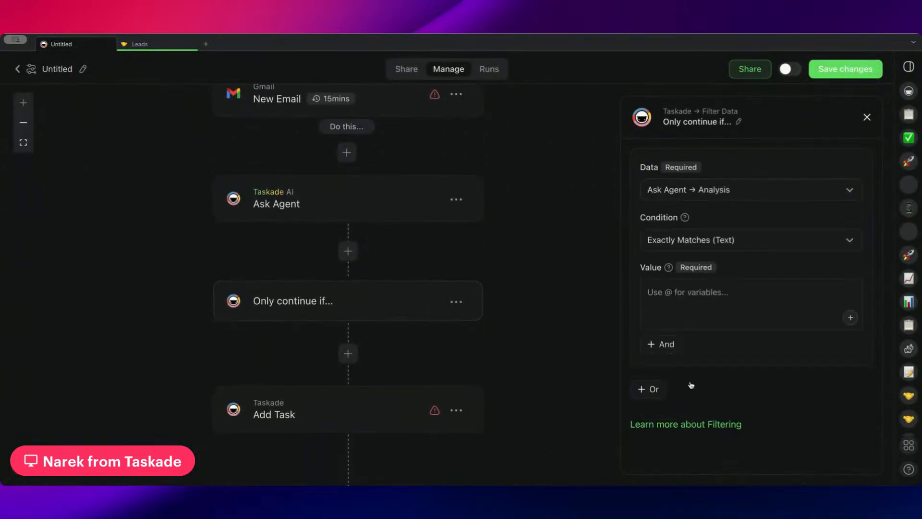
click(744, 241)
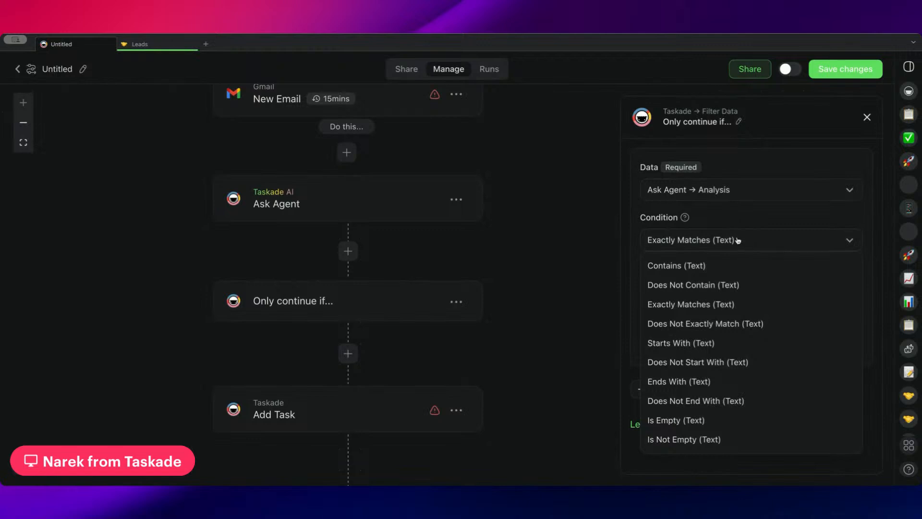
click(709, 265)
click(715, 294)
text(Tes)
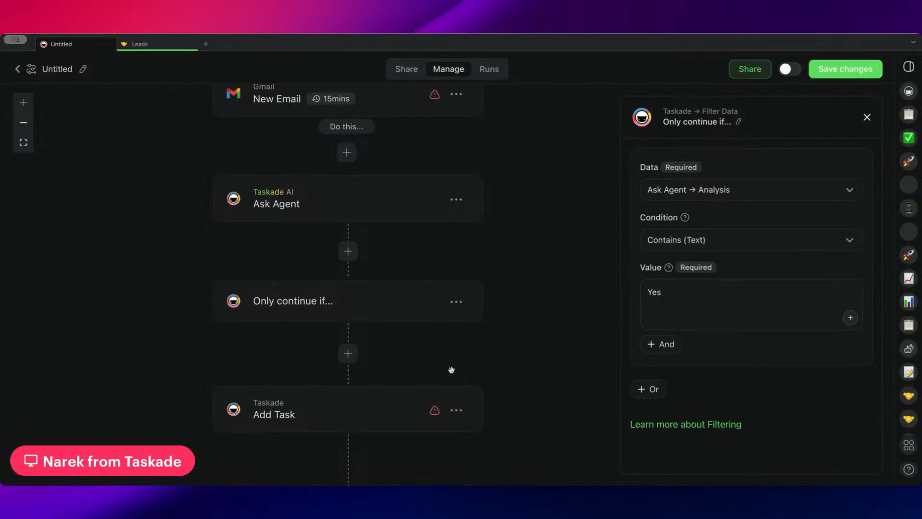
Examine the Add Task step's settings, including project, block, content, position and fields.
scroll(562, 286, down, 3)
scroll(303, 284, down, 3)
click(302, 284)
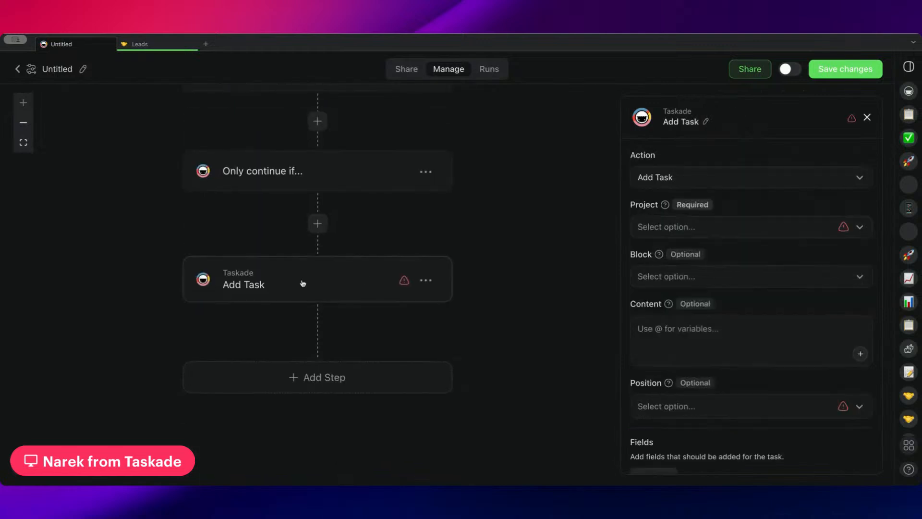
scroll(726, 298, down, 2)
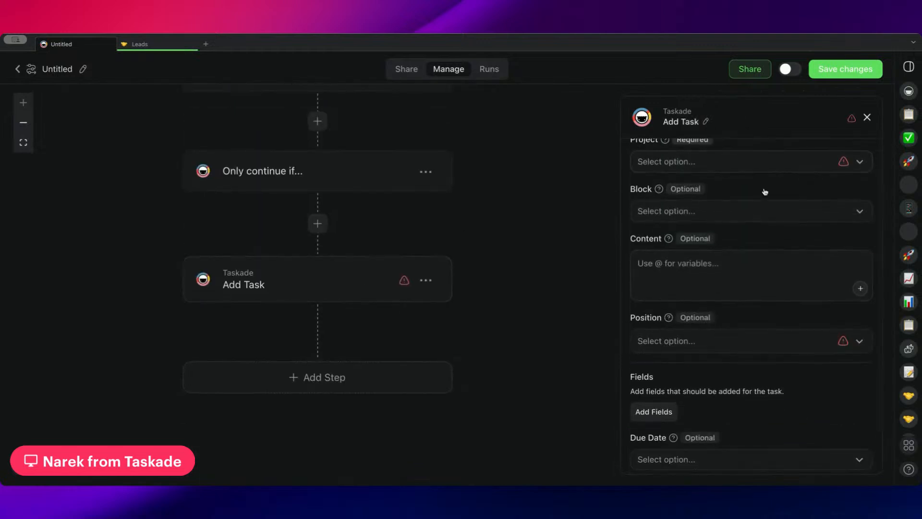
scroll(739, 326, down, 1)
scroll(712, 240, up, 3)
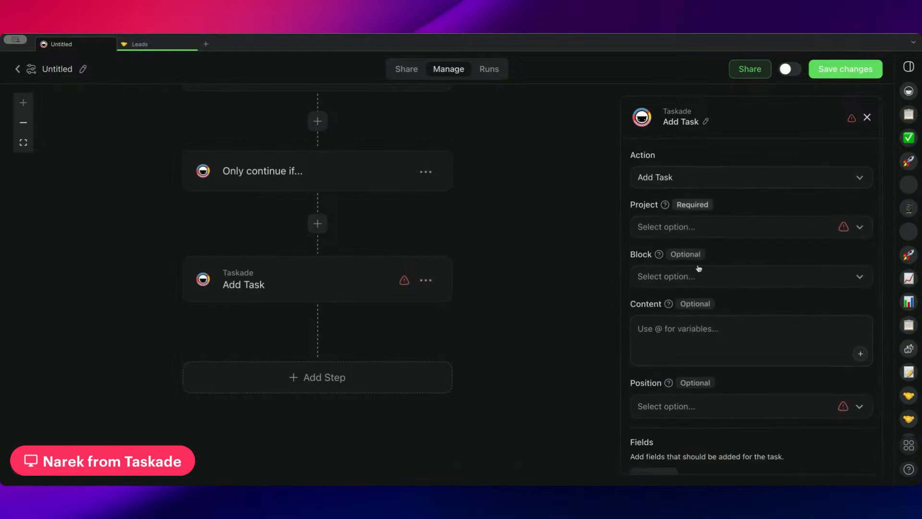
scroll(524, 412, up, 4)
scroll(523, 410, down, 3)
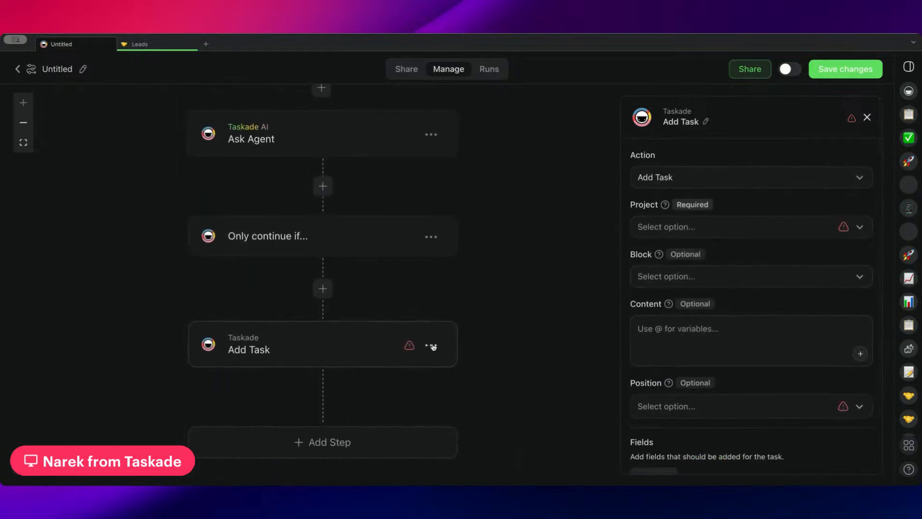
Replace the New Email trigger with the Every Hour schedule trigger and delete the broken variable from the Ask Agent input.
scroll(435, 290, up, 2)
click(427, 123)
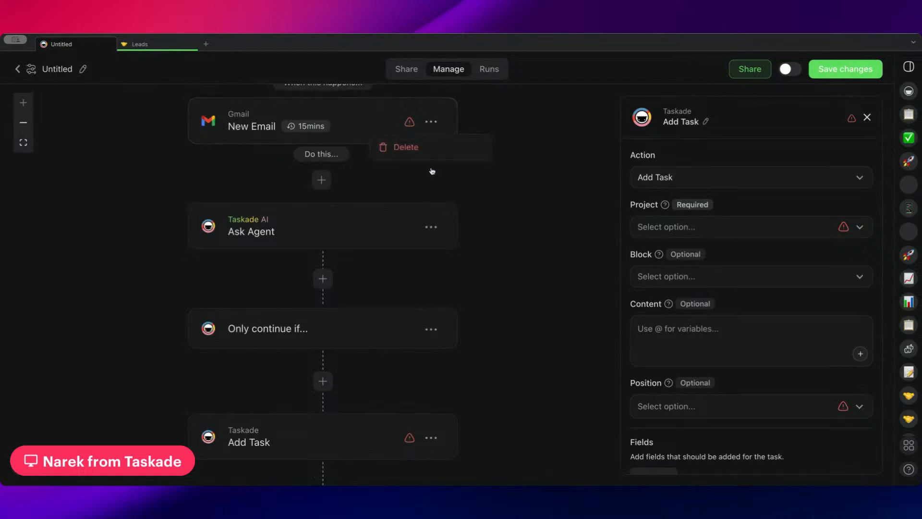
click(398, 145)
click(350, 124)
text(sc)
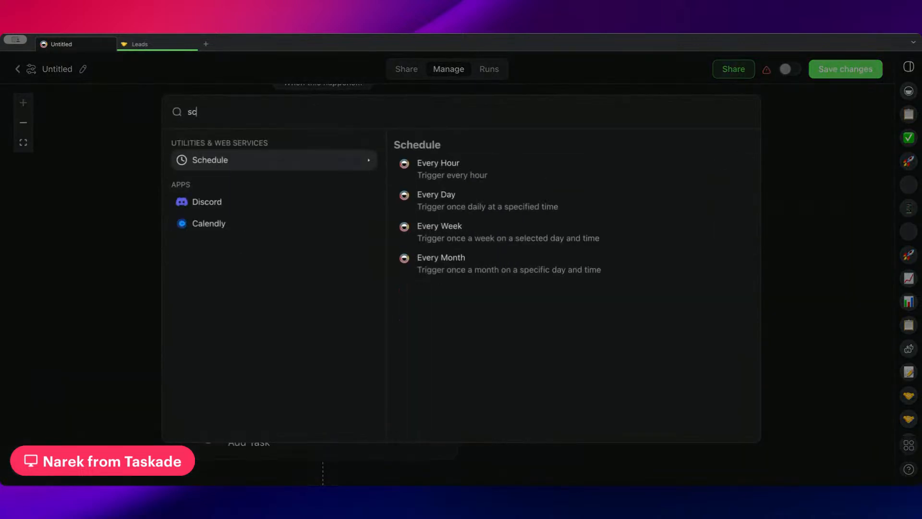
click(454, 165)
click(371, 276)
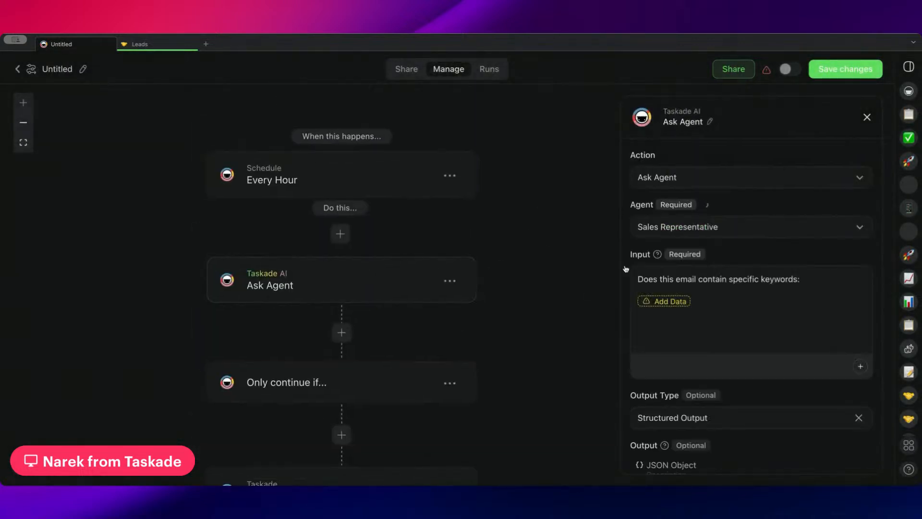
key(BackSpace)
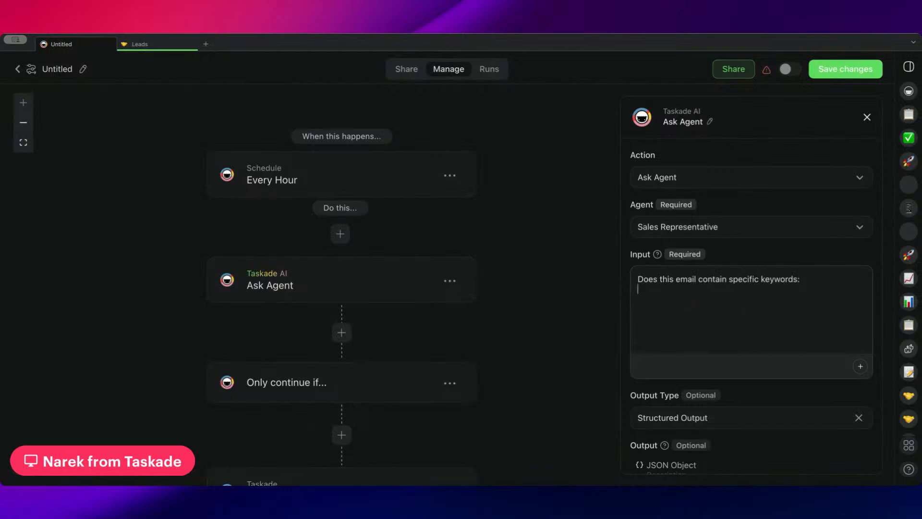
Insert a Gmail Find Email(s) action between the Every Hour trigger and the Ask Agent step.
click(317, 234)
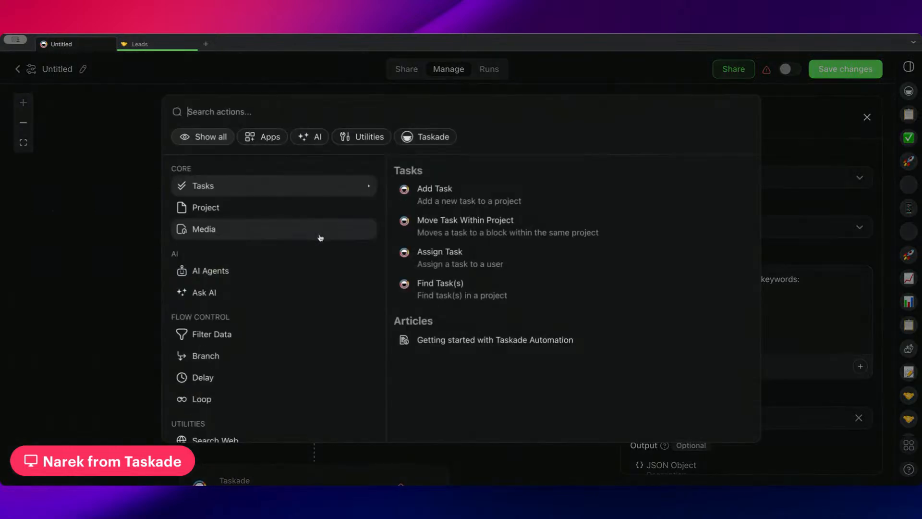
text(find)
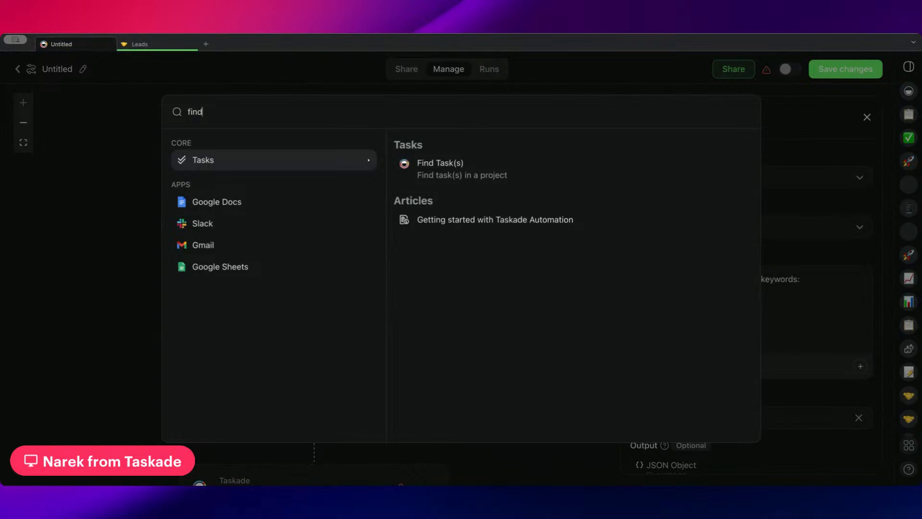
text( e)
click(478, 165)
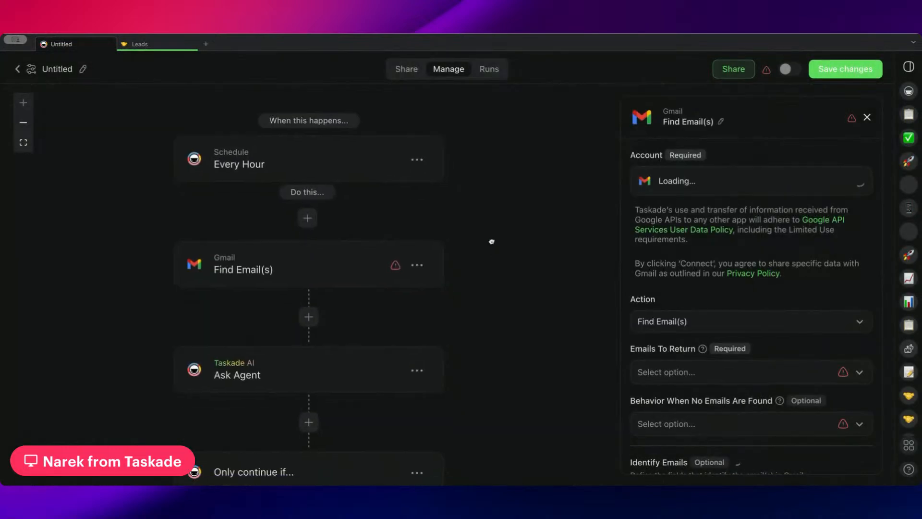
Set Find Email(s) to return the first 100 matching emails as an array and to Continue when no emails are found.
scroll(704, 303, down, 3)
click(704, 301)
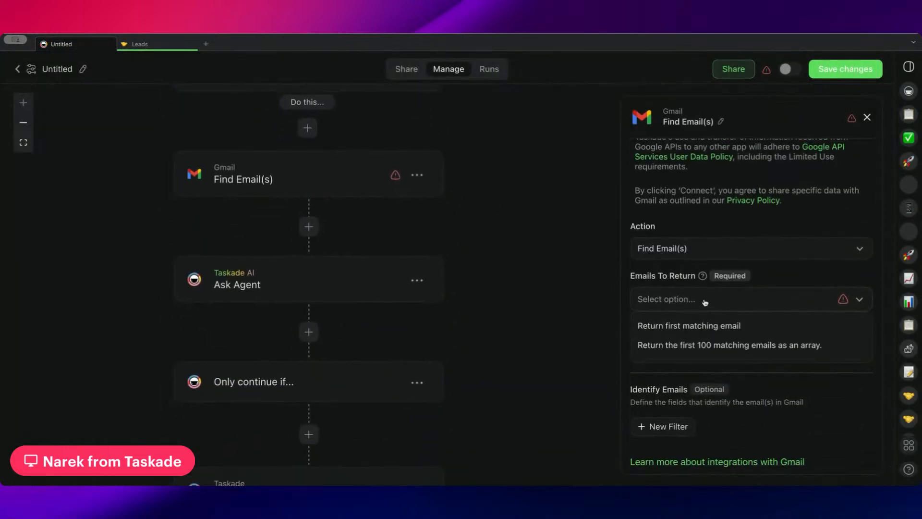
click(696, 346)
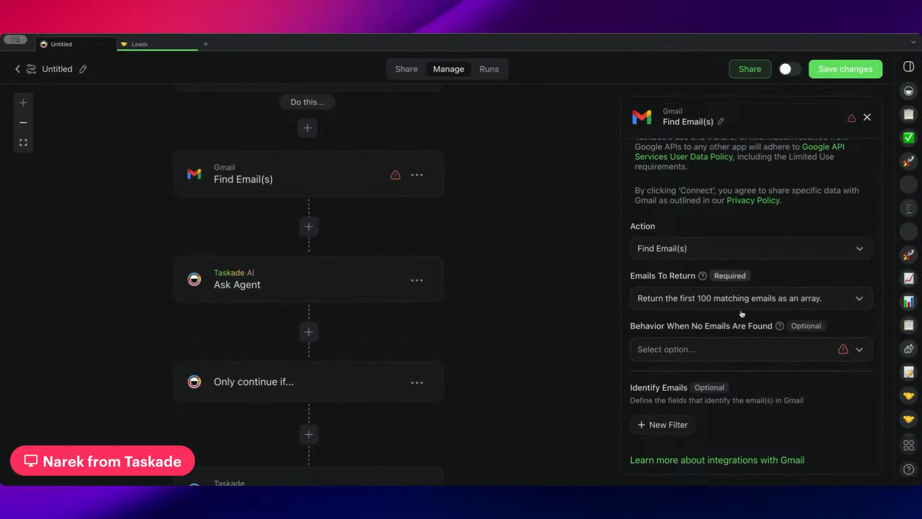
click(718, 356)
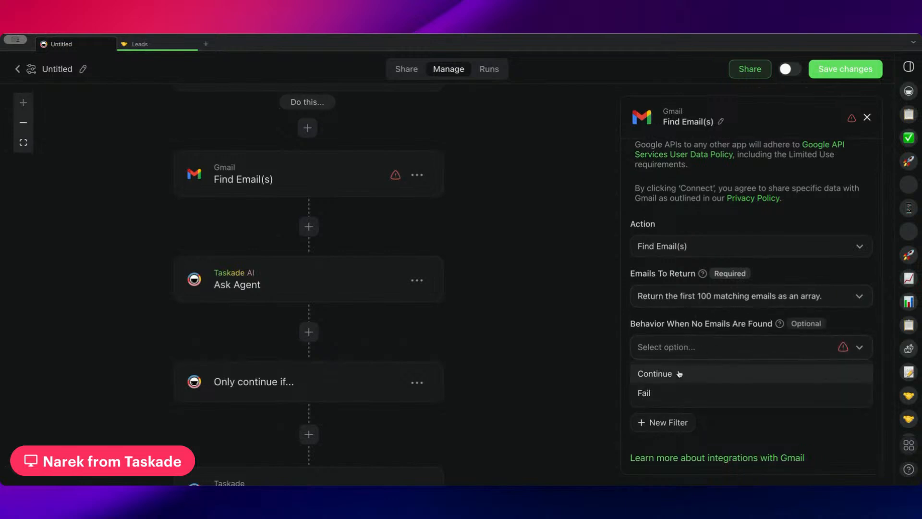
click(675, 373)
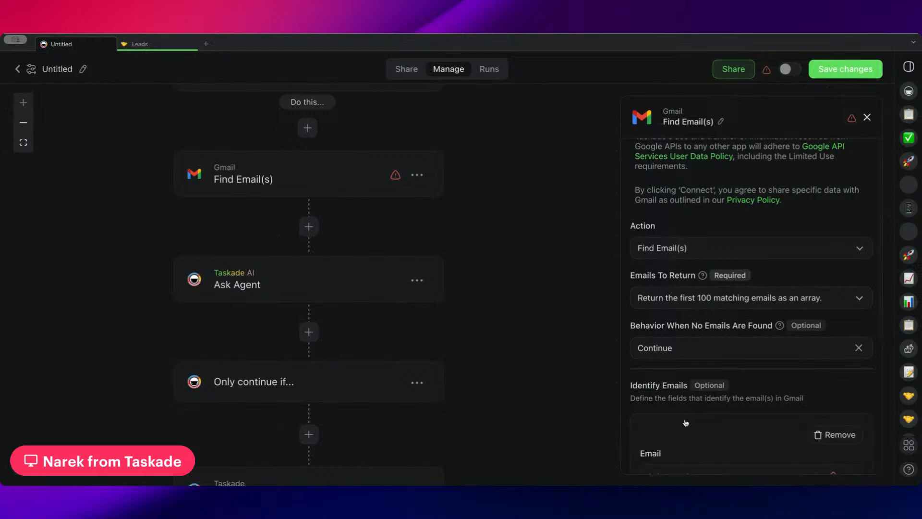
Define an email filter on Subject with the Contains (Text) condition and enter a first name as its value.
scroll(686, 422, down, 5)
click(704, 265)
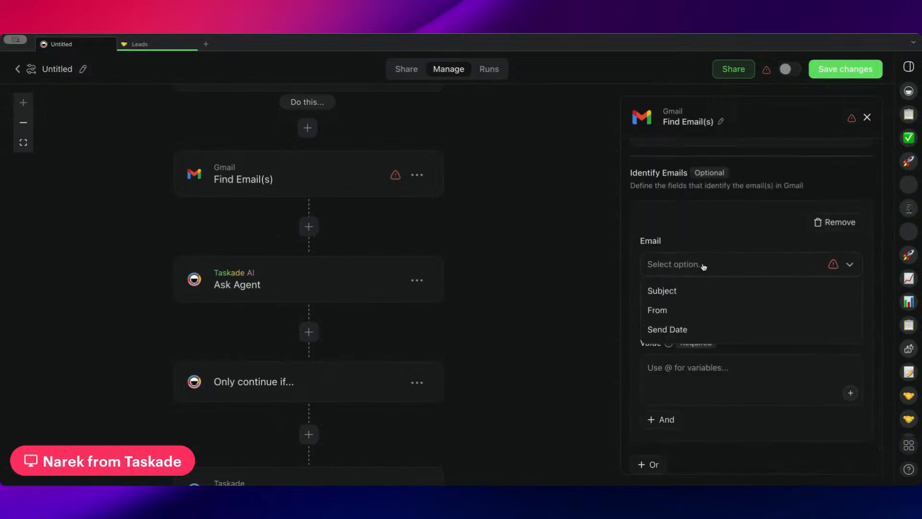
click(688, 292)
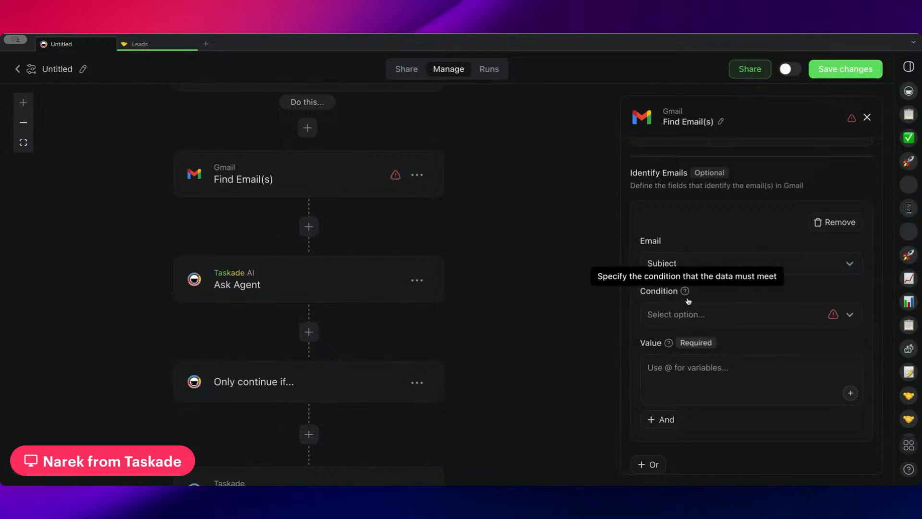
click(729, 326)
click(720, 311)
click(720, 311)
click(729, 340)
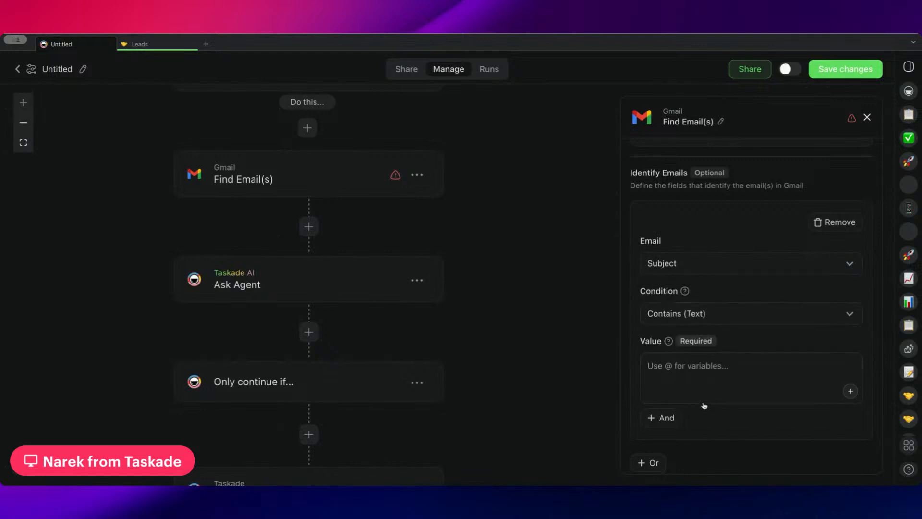
click(790, 381)
text(Jack)
Insert a Loop step directly after the Gmail Find Email(s) action.
drag(476, 204, 531, 247)
click(350, 257)
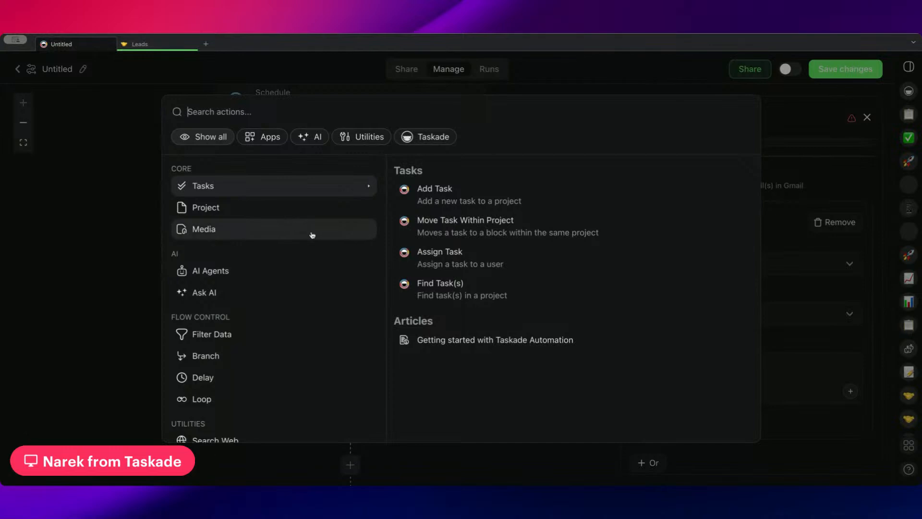
click(266, 398)
click(471, 205)
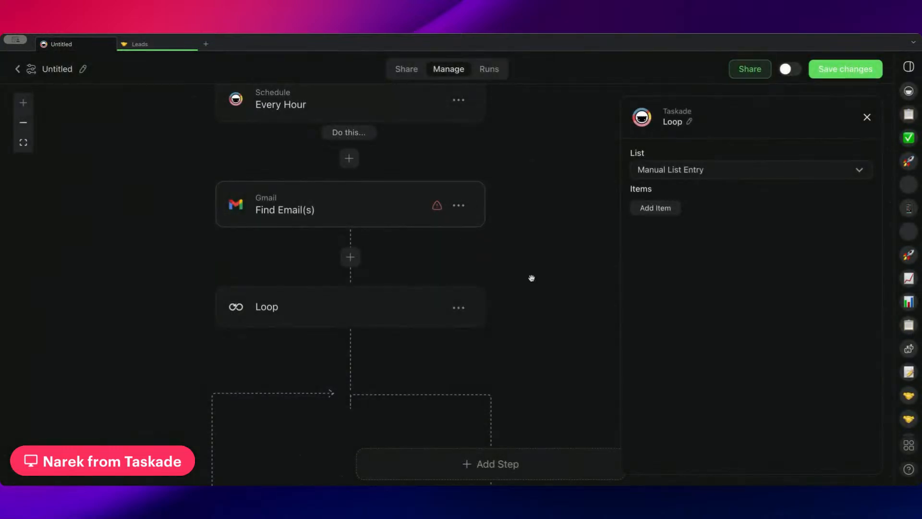
Set the Loop's list to Link to Variable and choose Find Email(s) → Array of matching emails as its variable.
click(694, 170)
click(695, 224)
click(702, 211)
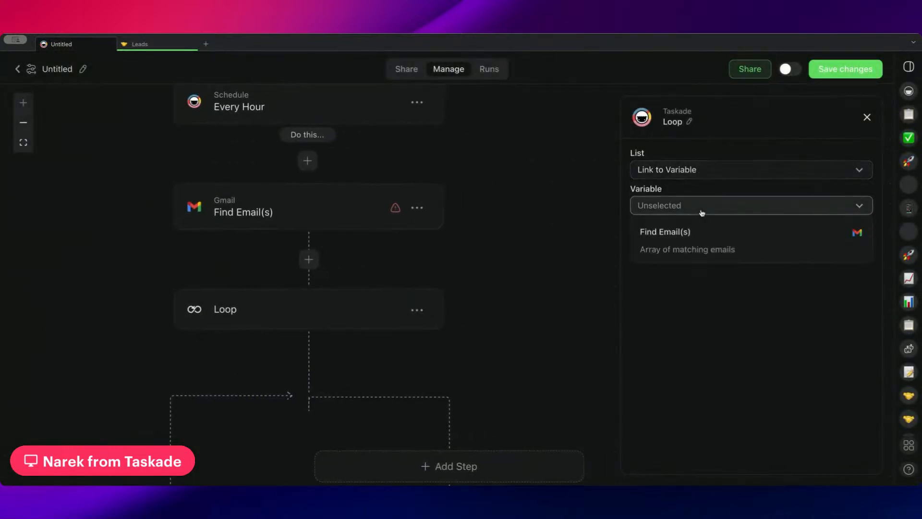
click(701, 237)
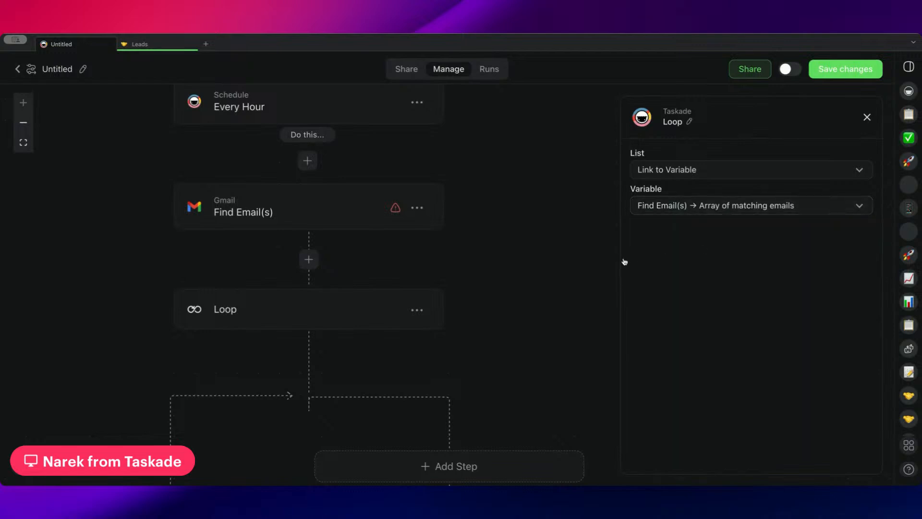
Remove the Subject filter from the Gmail Find Email(s) action.
scroll(501, 267, up, 3)
click(274, 277)
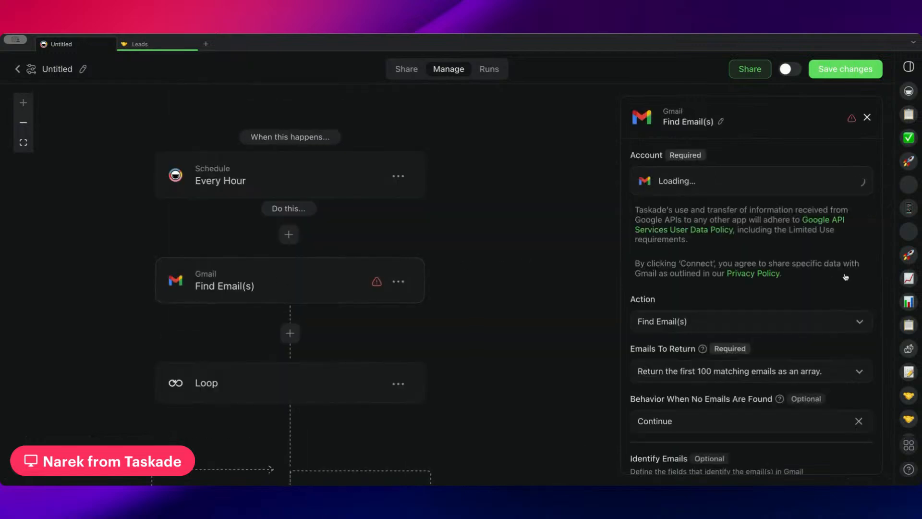
scroll(779, 226, down, 5)
scroll(844, 271, down, 2)
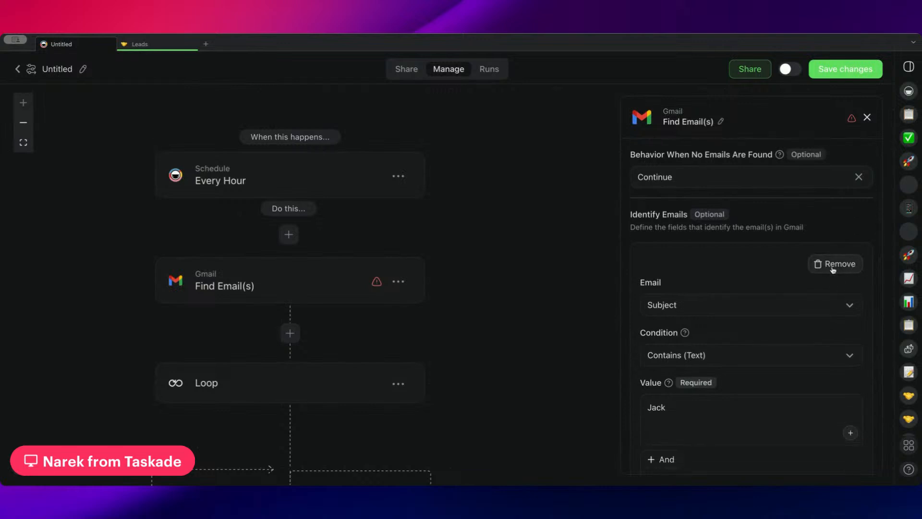
click(836, 264)
scroll(525, 258, down, 4)
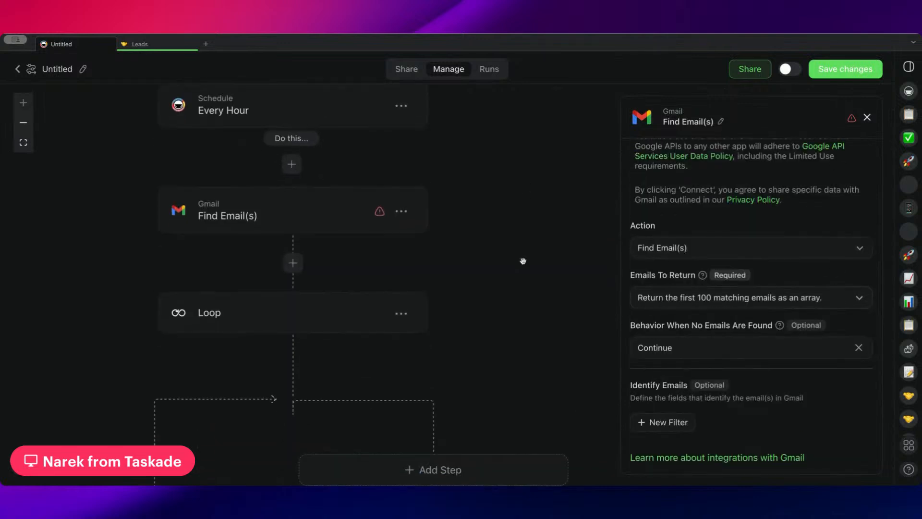
Add an Ask Agent action as the first step inside the loop.
click(315, 261)
scroll(483, 235, down, 5)
click(467, 282)
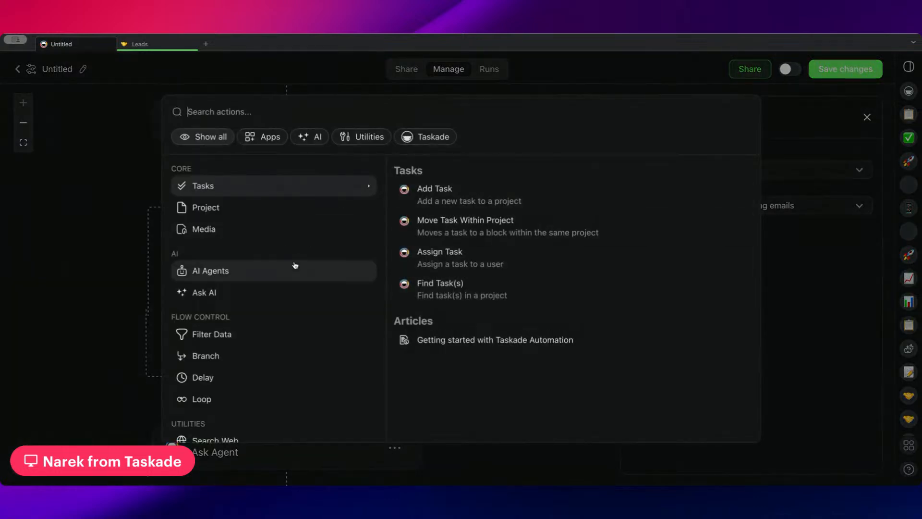
scroll(301, 266, down, 1)
scroll(301, 266, down, 1)
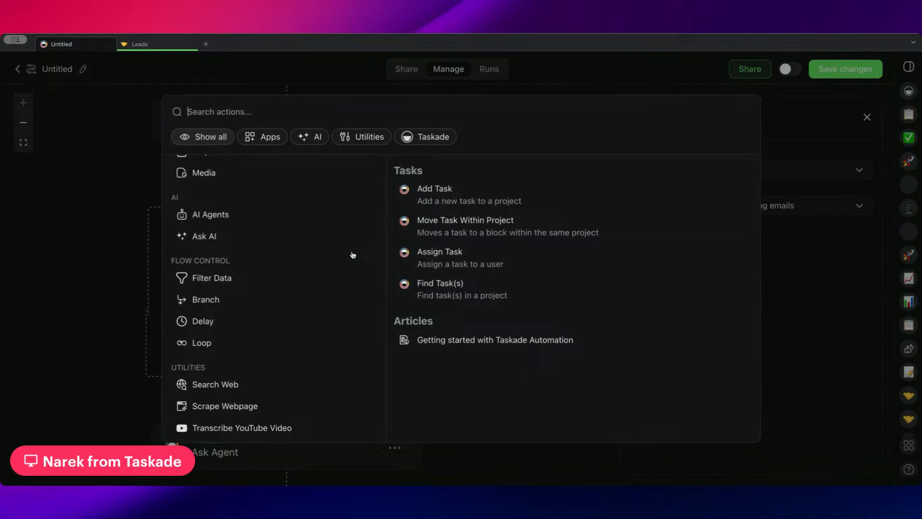
scroll(269, 230, up, 1)
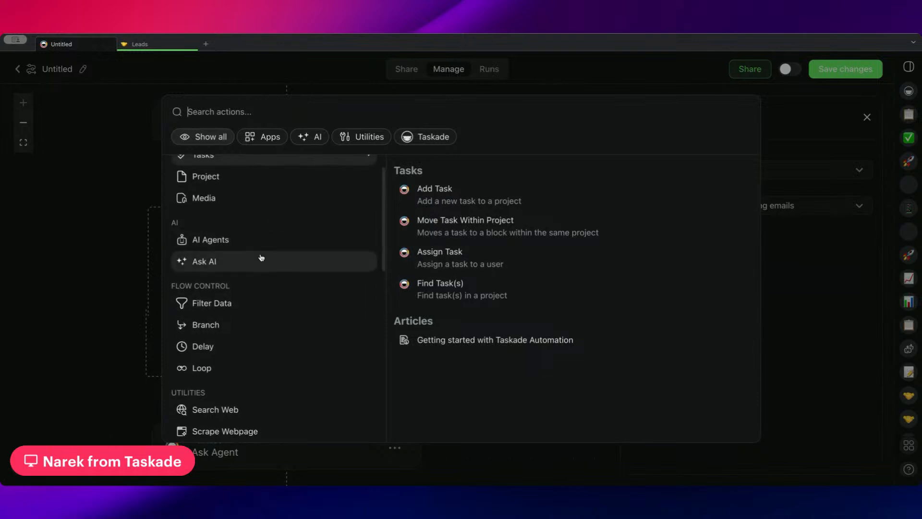
click(273, 239)
click(588, 189)
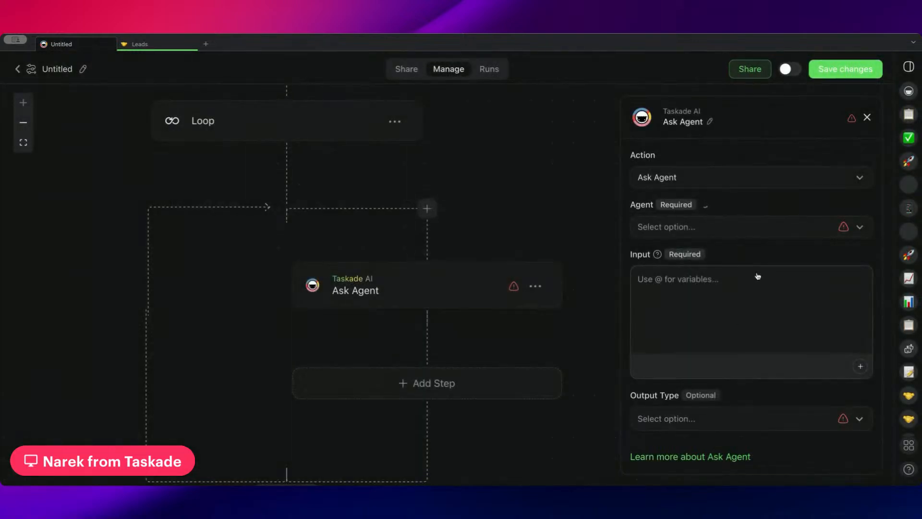
Choose the Sales Representative agent for the loop's Ask Agent step and insert the Loop's Current Item → Email Body variable as its input.
click(741, 233)
click(726, 283)
click(740, 302)
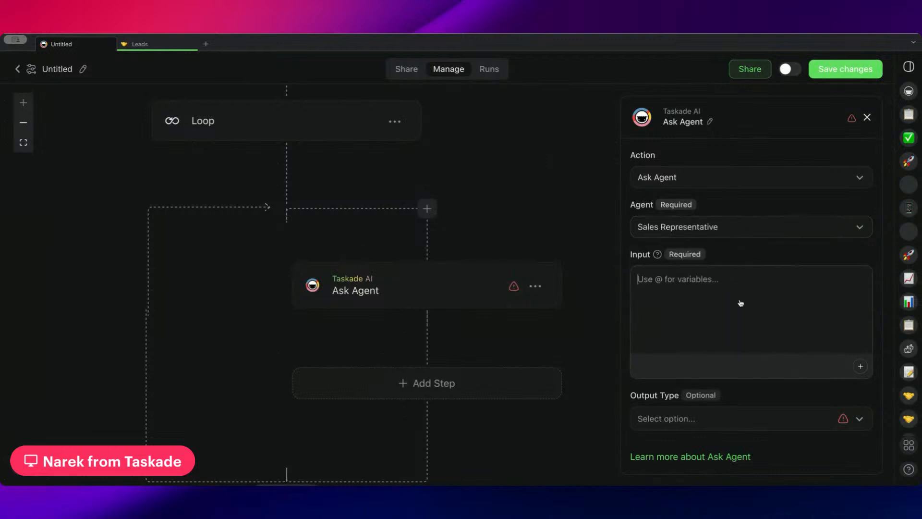
text(@)
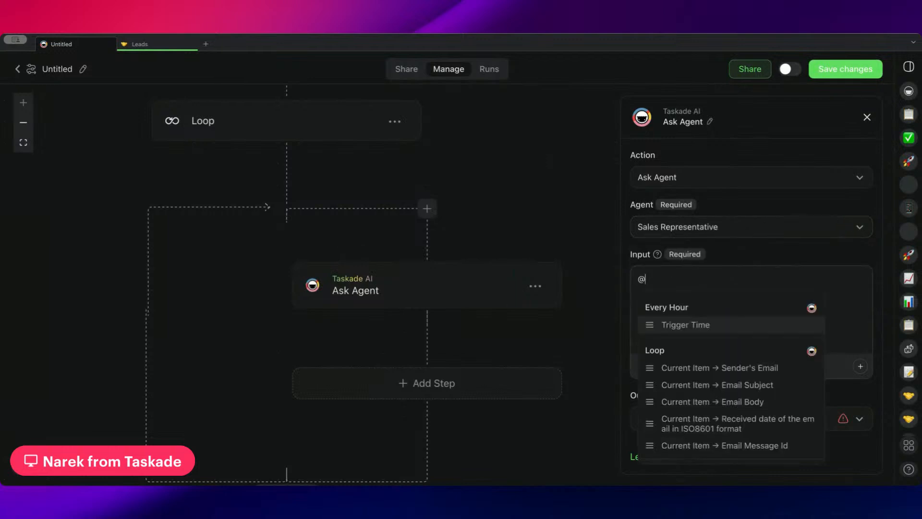
click(741, 402)
Set the Ask Agent output type to Structured Output and add a Text field to its JSON Object.
click(727, 431)
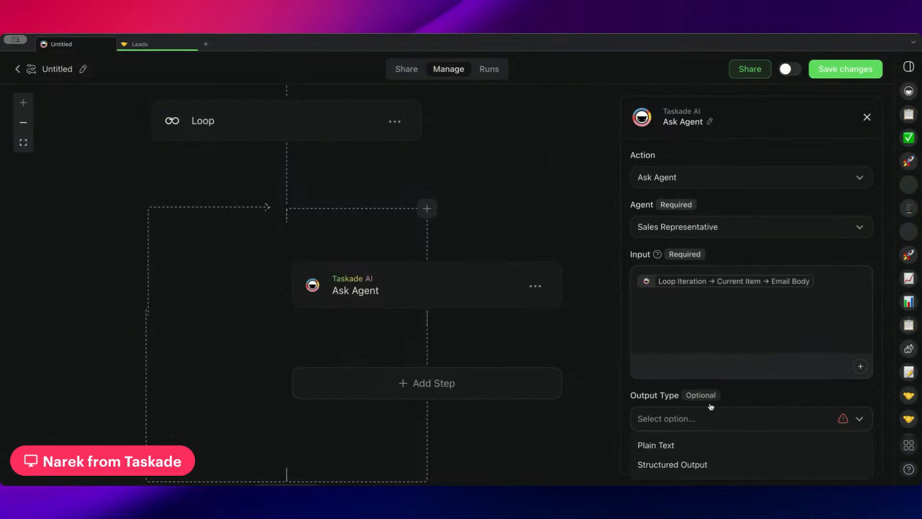
click(685, 464)
scroll(697, 346, down, 2)
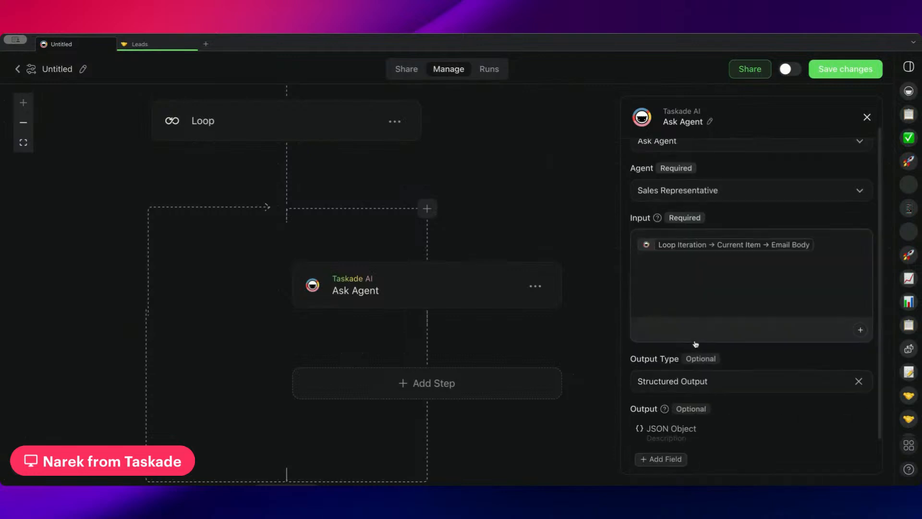
click(665, 417)
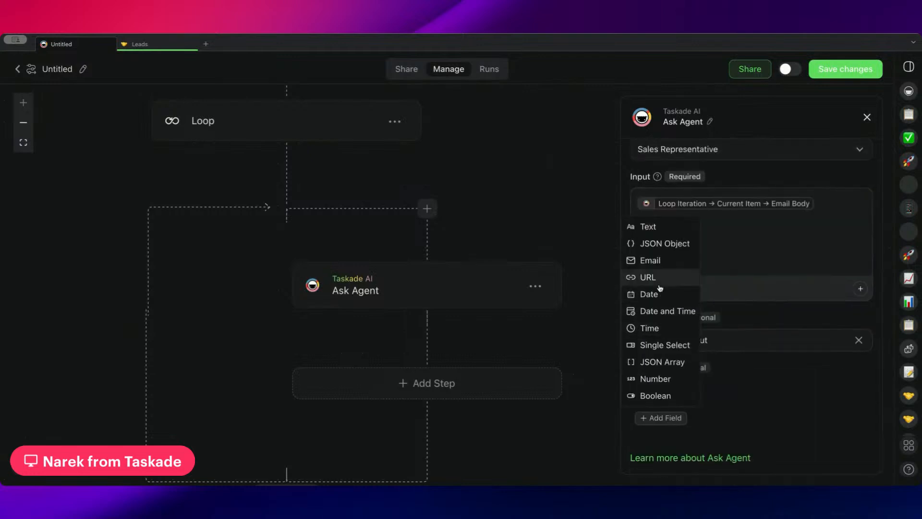
click(655, 230)
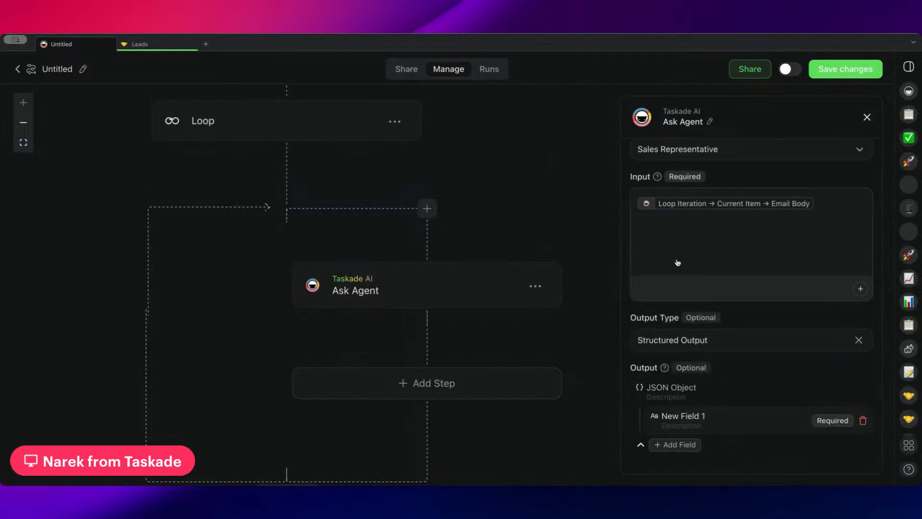
Name the new output field "Email Contains Keywords".
click(704, 416)
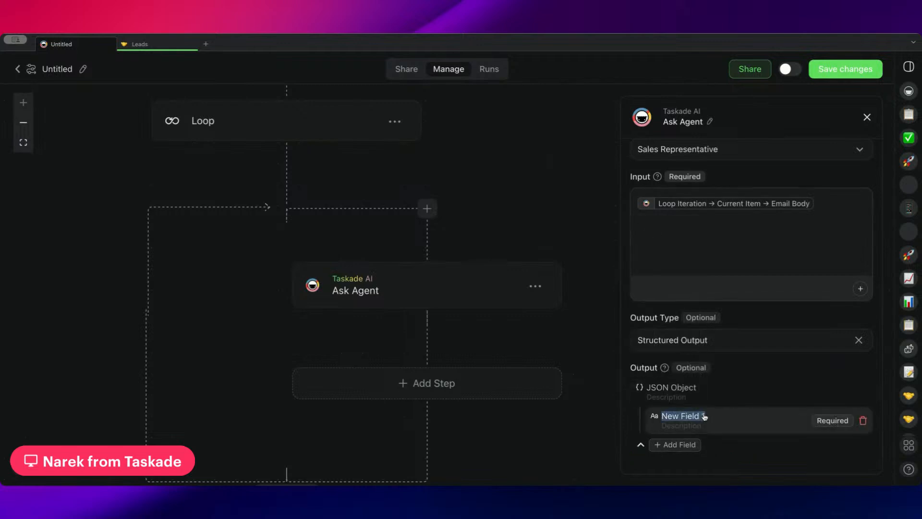
text(Yes)
key(BackSpace)
key(BackSpace)
key(BackSpace)
text(Email Contains K)
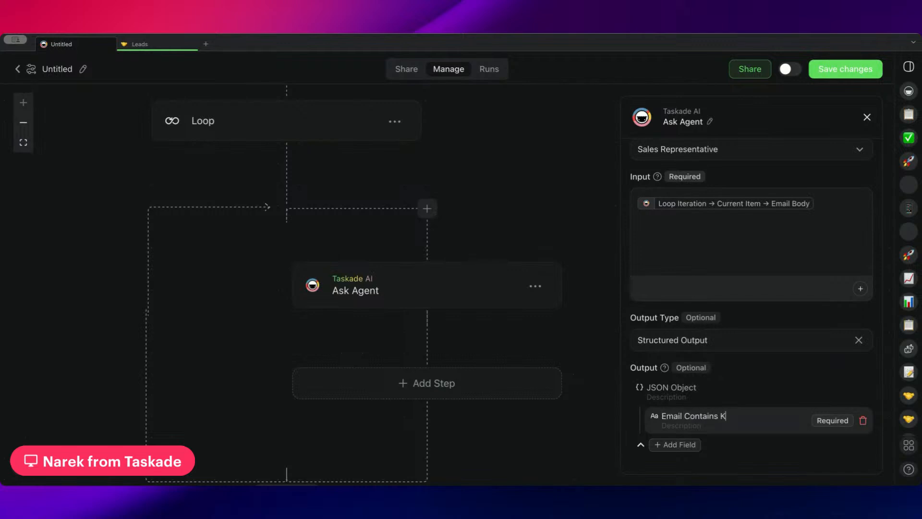
text(Eyw)
key(BackSpace)
key(BackSpace)
key(BackSpace)
text(eywords)
Add a Split into Paths branch after the Ask Agent step inside the loop.
drag(504, 385, 392, 295)
click(307, 304)
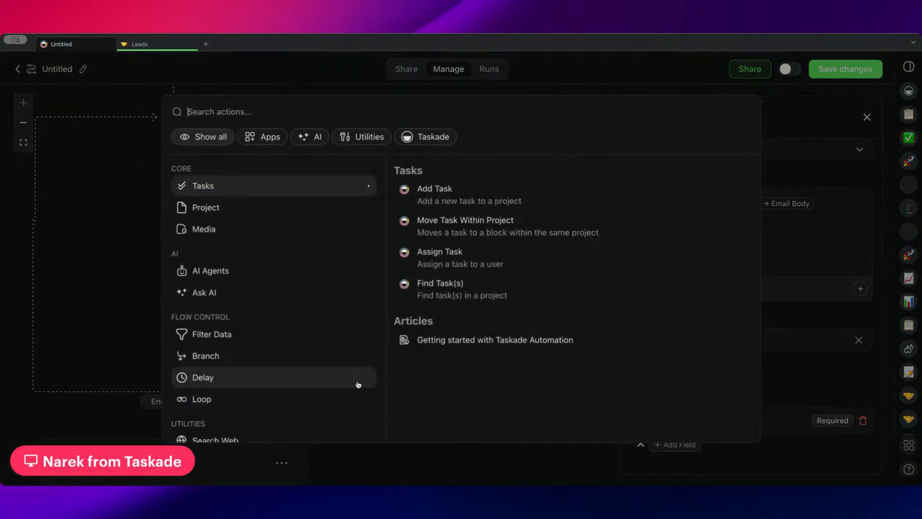
scroll(248, 335, down, 2)
click(232, 289)
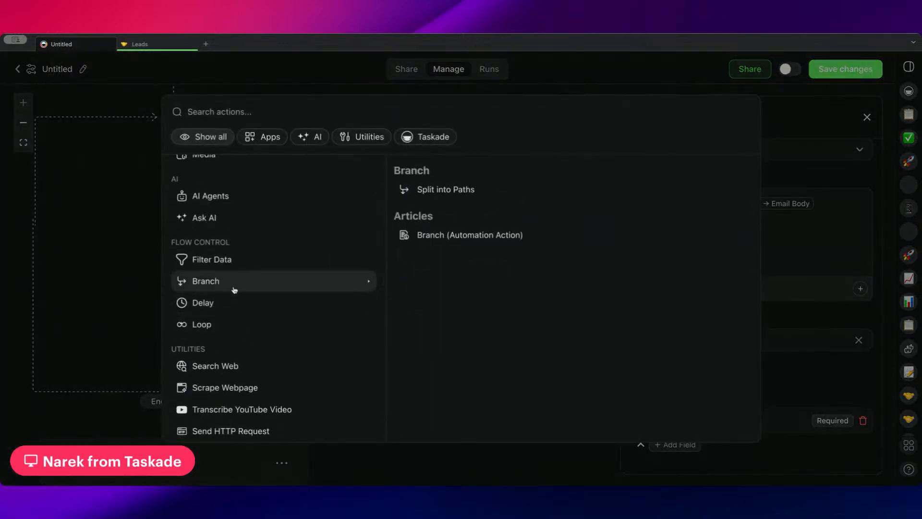
click(471, 189)
Set the data of Path Conditions A to Ask Agent → Email Contains Keywords.
click(255, 325)
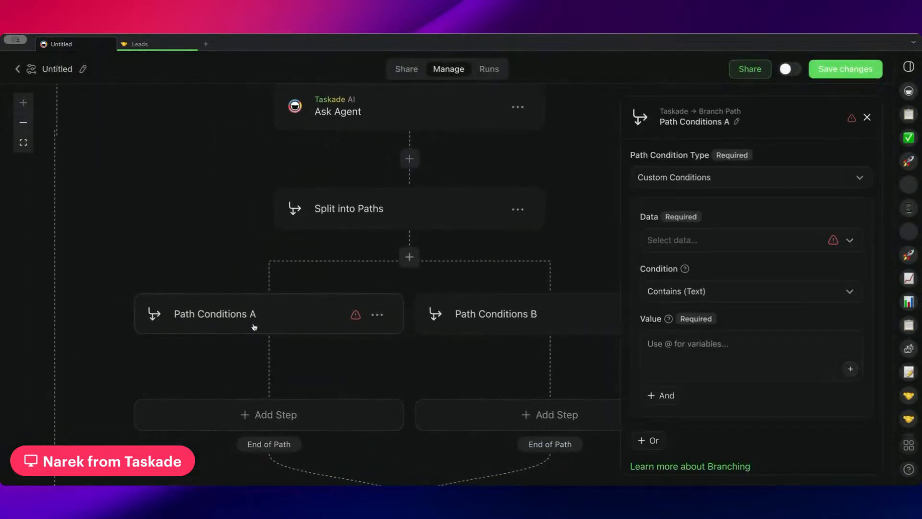
click(704, 246)
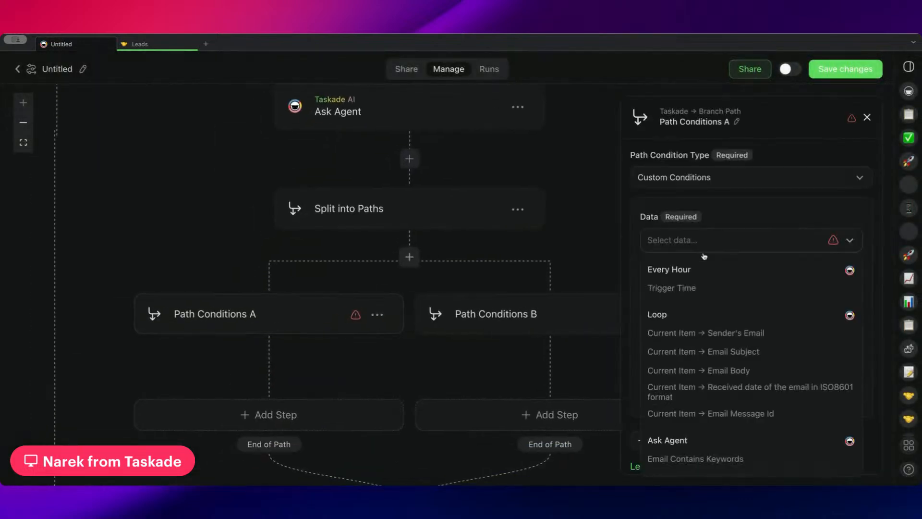
click(709, 458)
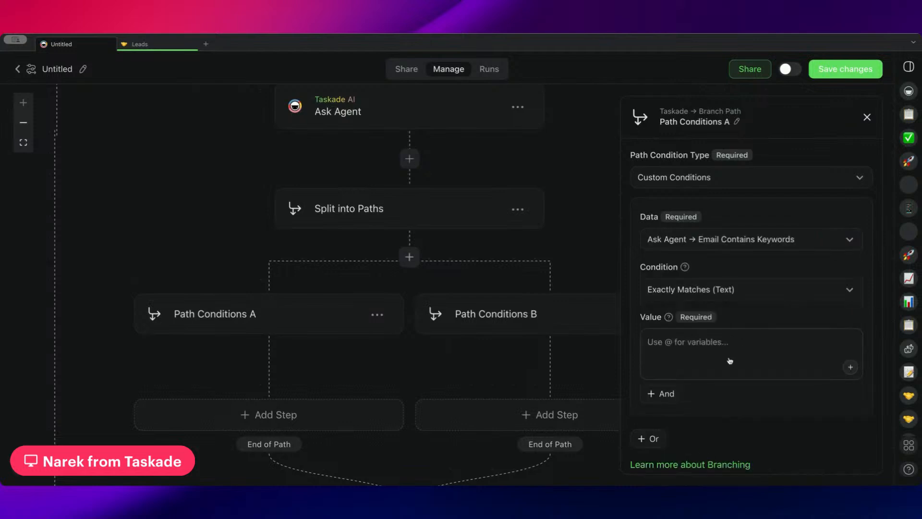
Set the path condition type of Path Conditions B to Fallback.
scroll(370, 346, down, 2)
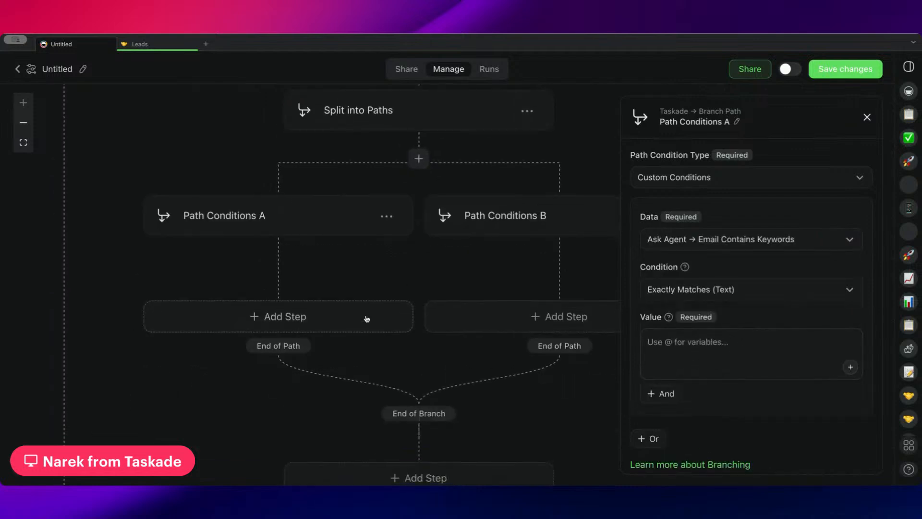
scroll(367, 318, right, 2)
click(426, 206)
click(675, 179)
click(692, 226)
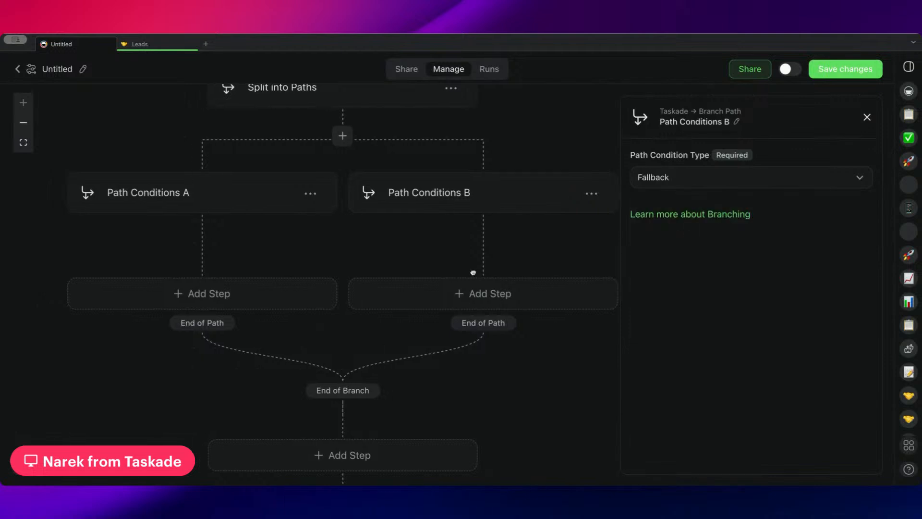
drag(474, 272, 507, 292)
click(501, 316)
click(64, 286)
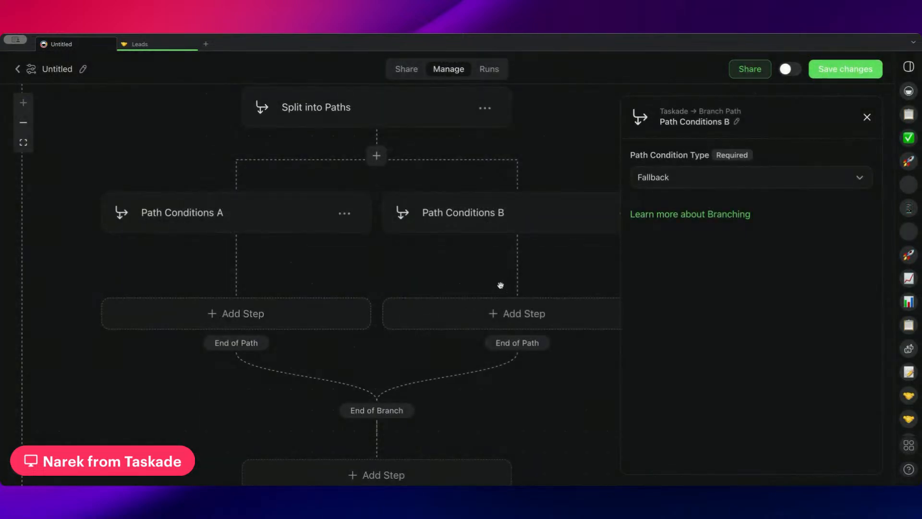
Review the flow from the Every Hour trigger through the loop and its branch paths to the steps after the loop.
drag(465, 267, 479, 162)
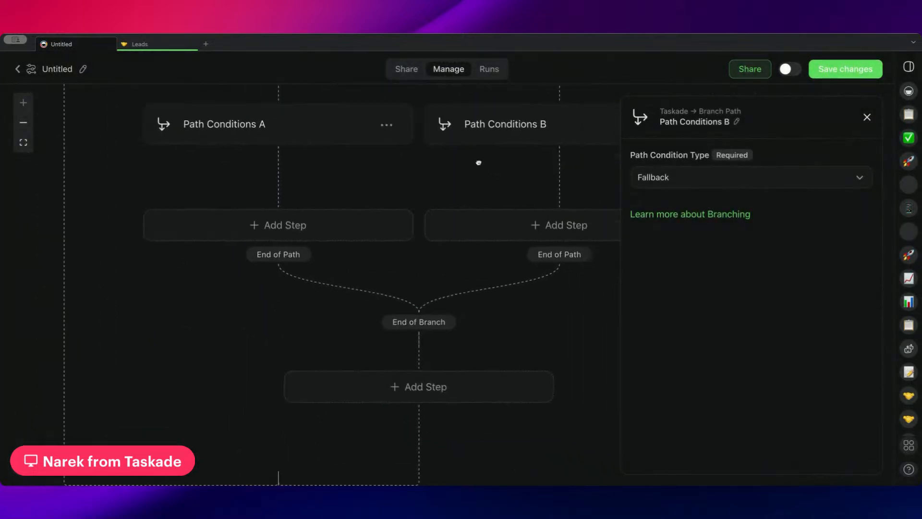
scroll(478, 162, down, 6)
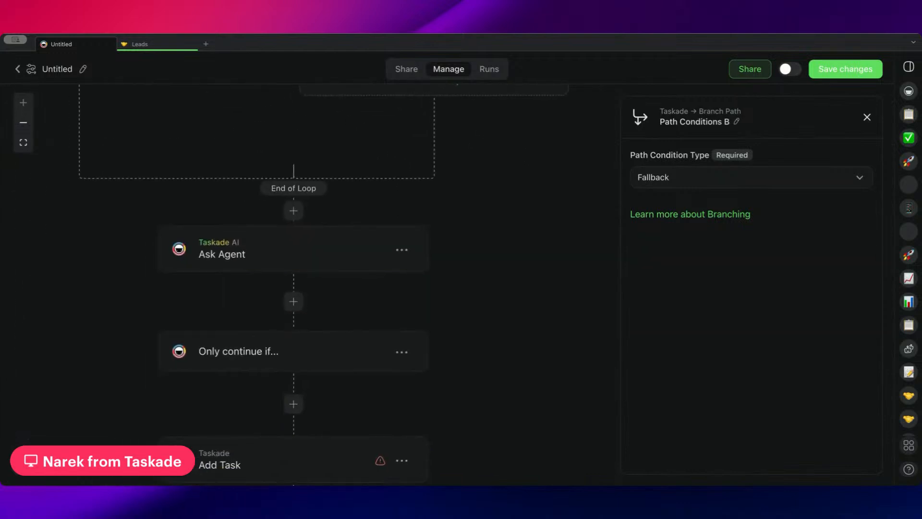
drag(515, 270, 583, 325)
drag(570, 230, 512, 404)
drag(531, 251, 456, 397)
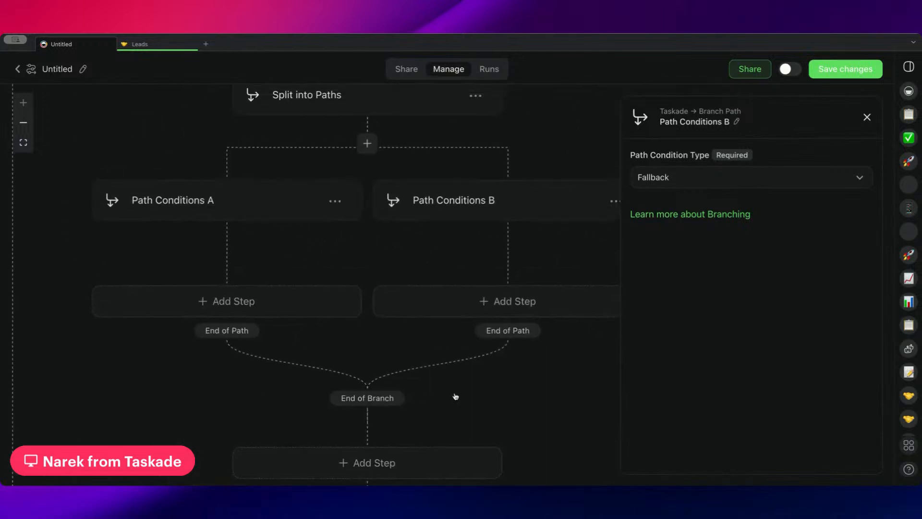
drag(460, 243, 500, 322)
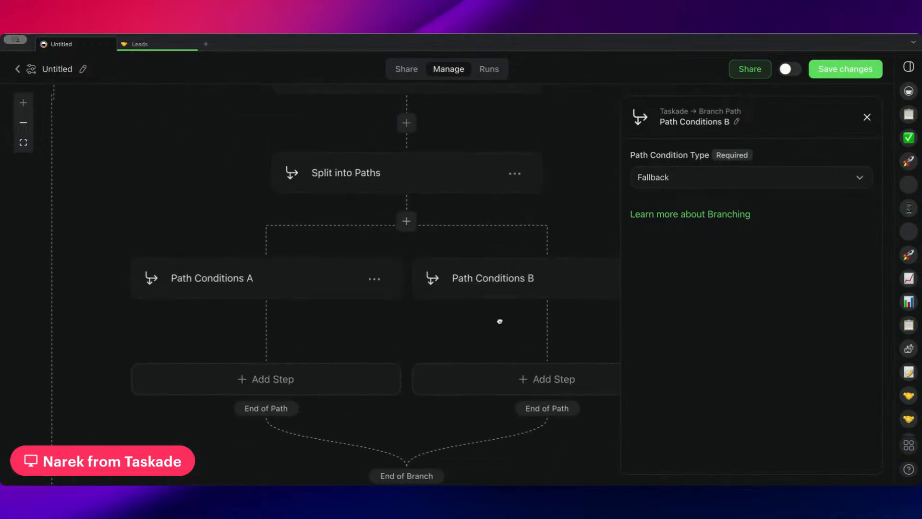
drag(489, 190, 484, 381)
drag(528, 205, 531, 377)
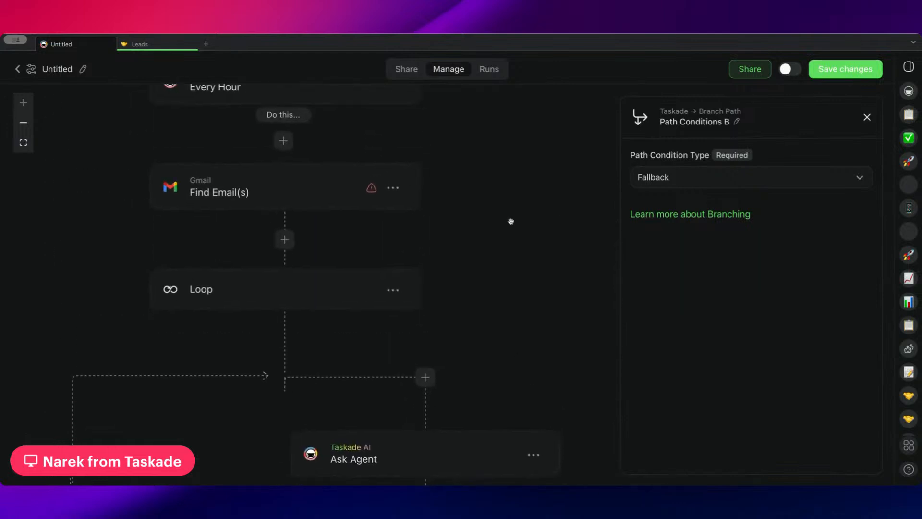
drag(511, 220, 510, 257)
drag(532, 369, 531, 344)
drag(524, 288, 525, 353)
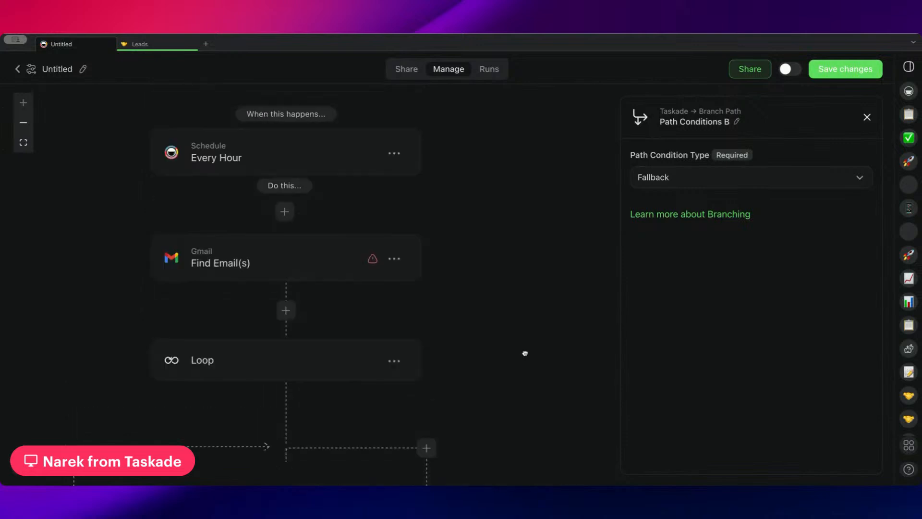
drag(442, 313, 454, 179)
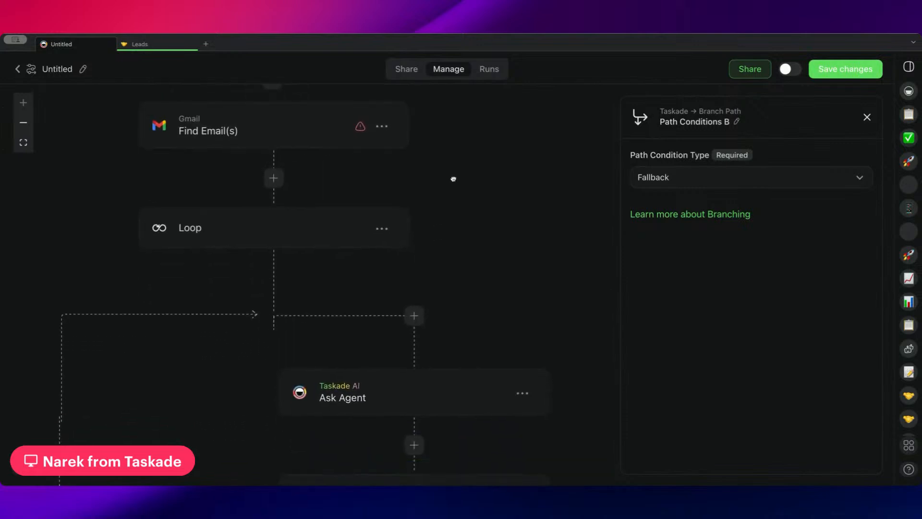
scroll(454, 178, down, 7)
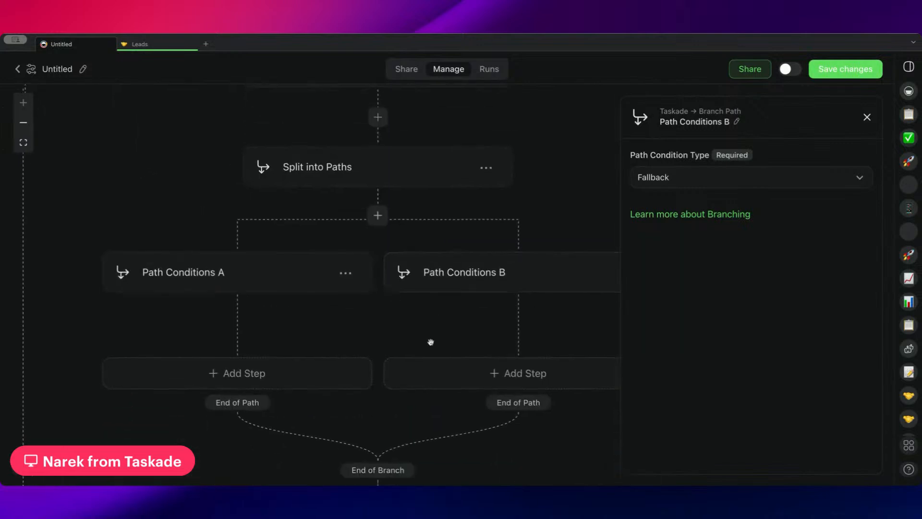
drag(431, 342, 372, 338)
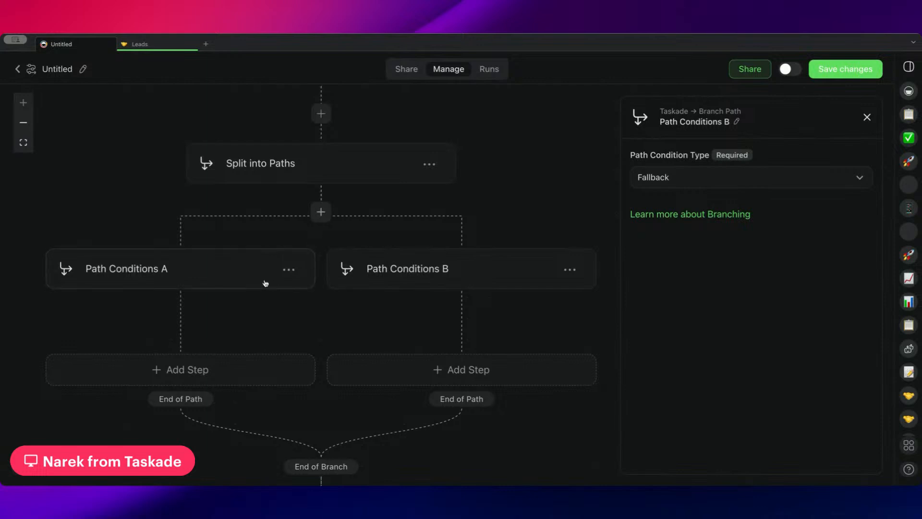
drag(327, 319, 312, 257)
mouse_move(376, 311)
mouse_down()
mouse_move(352, 280)
mouse_move(375, 328)
mouse_up()
drag(230, 267, 300, 252)
click(238, 304)
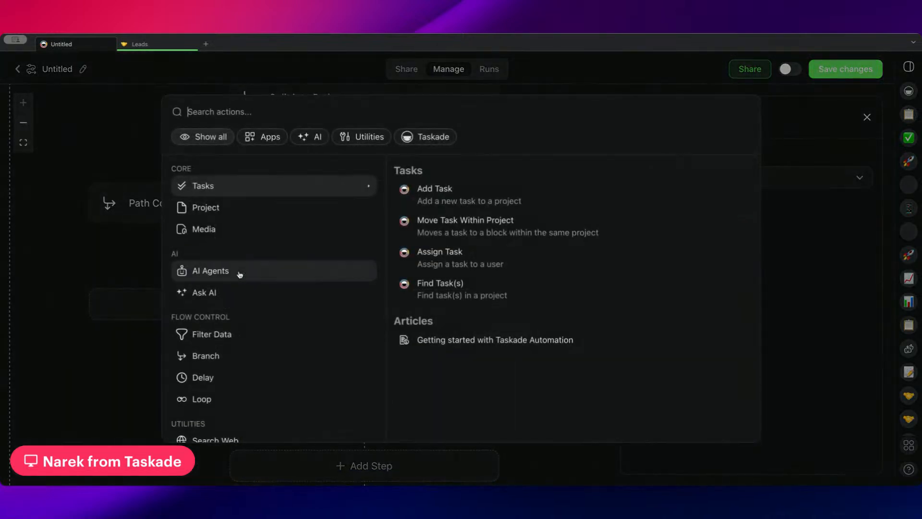
click(117, 268)
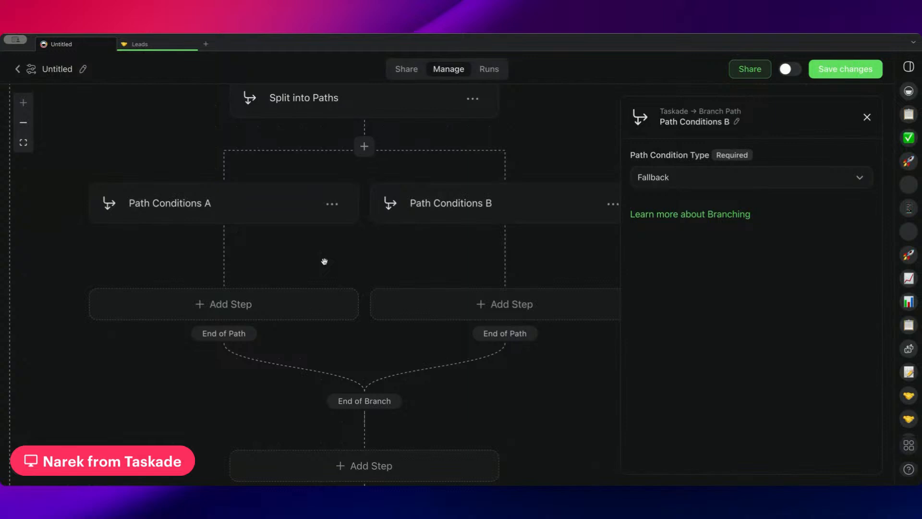
Add a Find Task(s) step to the path under Path Conditions A.
drag(324, 262, 302, 313)
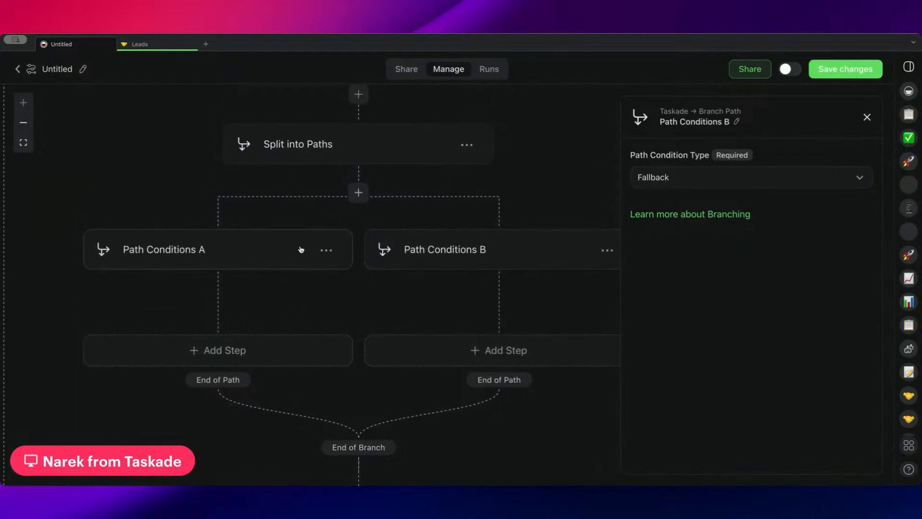
scroll(259, 312, down, 2)
click(249, 303)
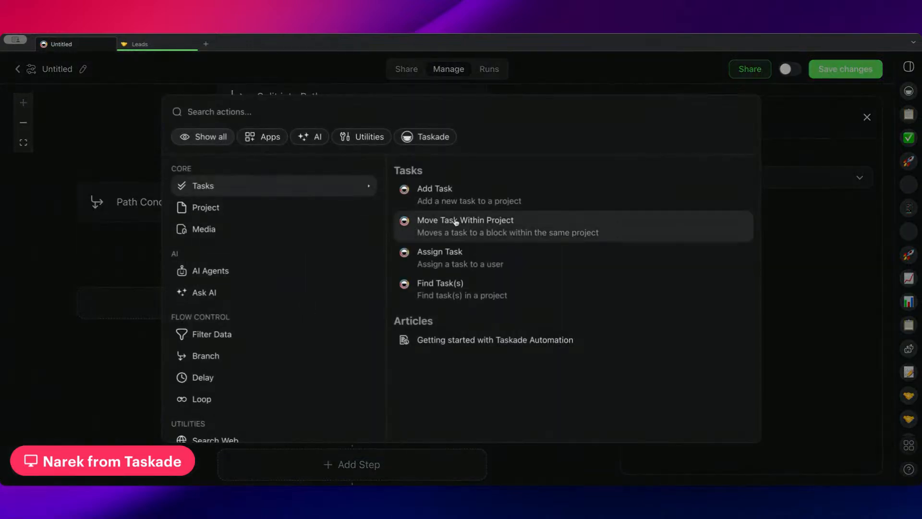
click(440, 285)
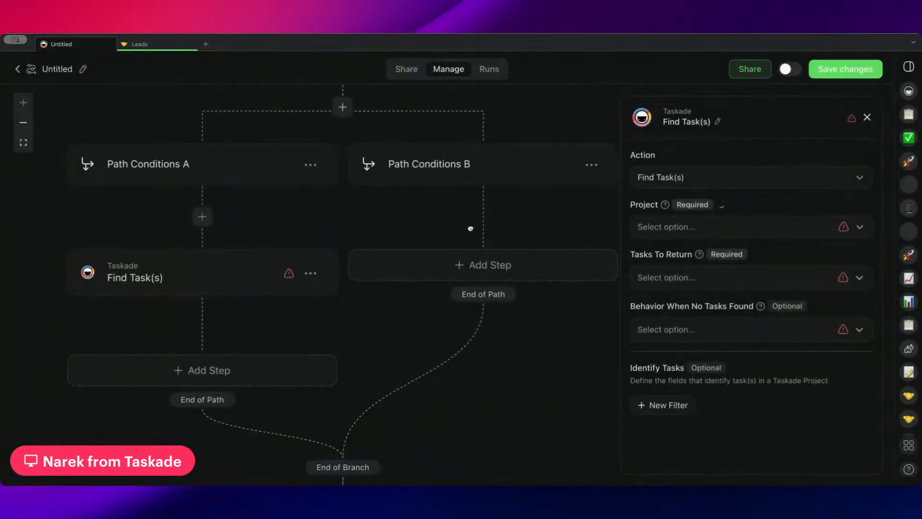
Configure Find Task(s) to search the Leads project, return the first matching task, and continue when no tasks are found.
click(710, 228)
click(707, 285)
click(707, 276)
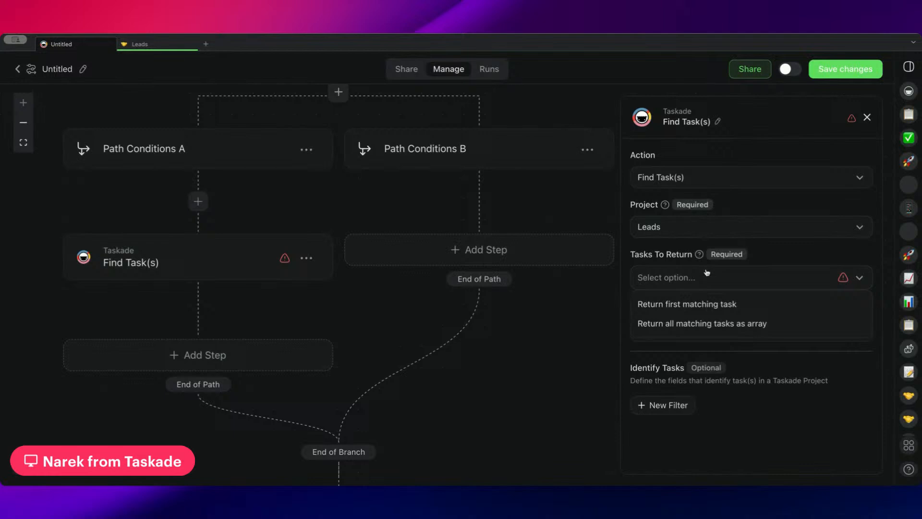
click(704, 307)
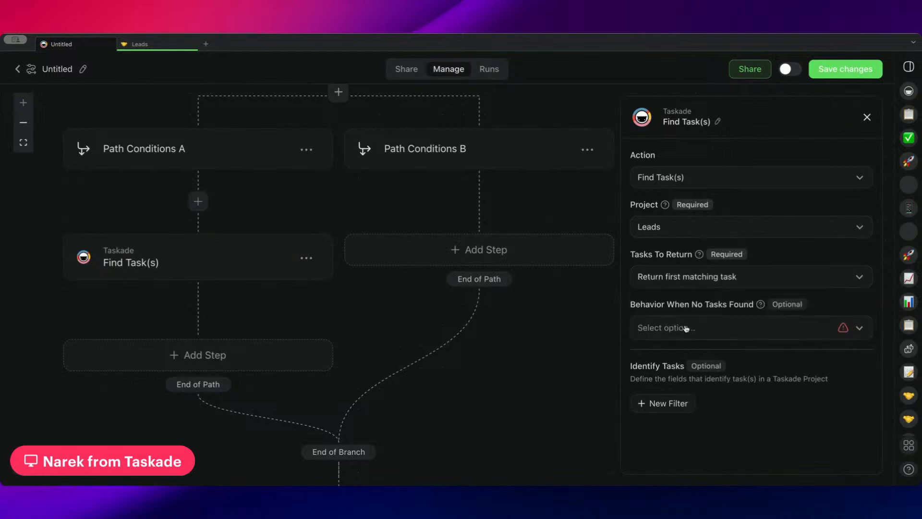
drag(704, 307, 703, 273)
click(706, 329)
click(705, 349)
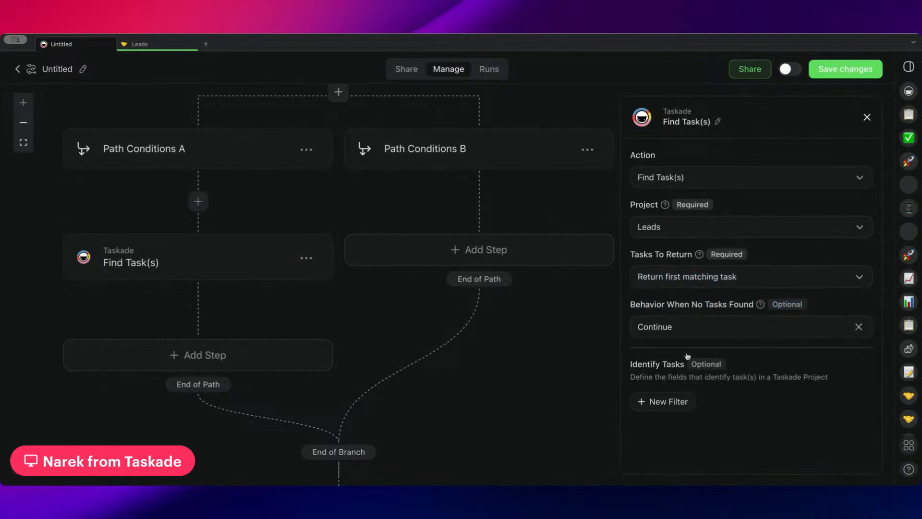
Examine the Identify Tasks description of the Find Task(s) step and where the step sits in the branch.
drag(770, 394, 711, 358)
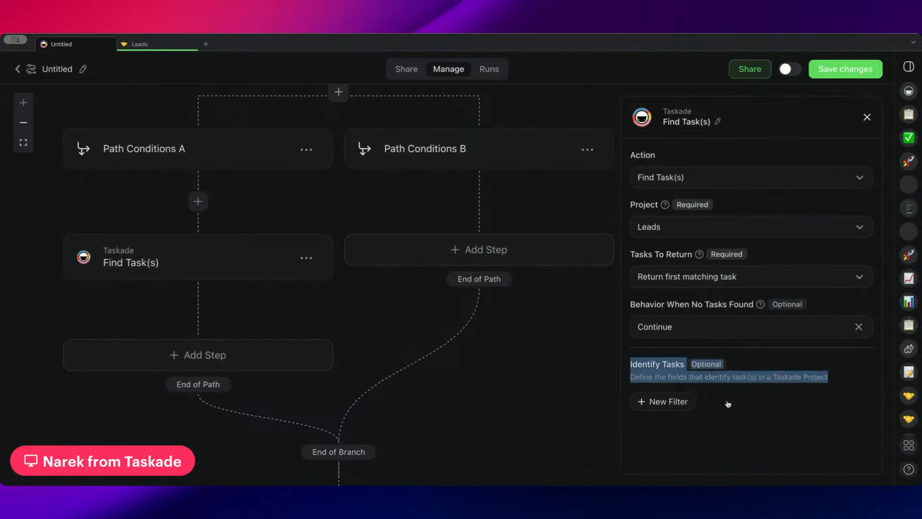
click(723, 408)
drag(821, 385, 747, 385)
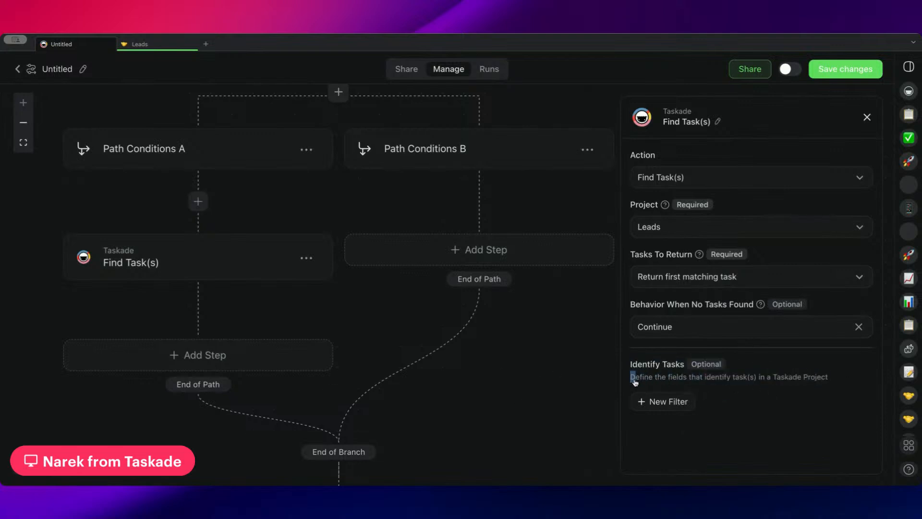
drag(634, 377, 824, 392)
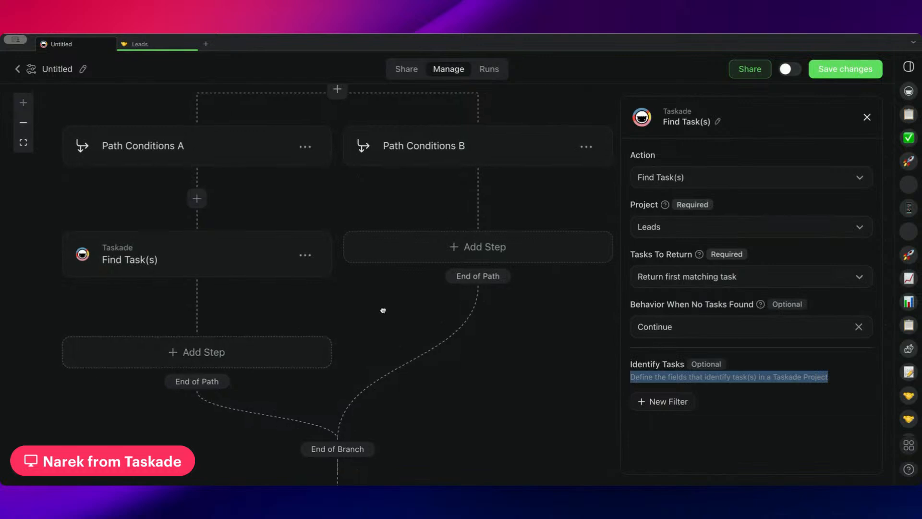
scroll(385, 298, down, 1)
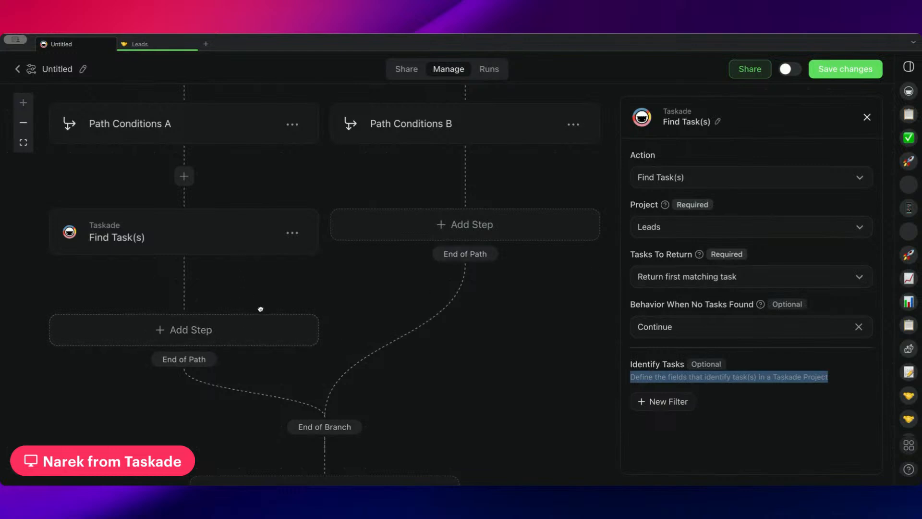
scroll(259, 309, up, 5)
scroll(277, 184, up, 3)
scroll(269, 231, down, 4)
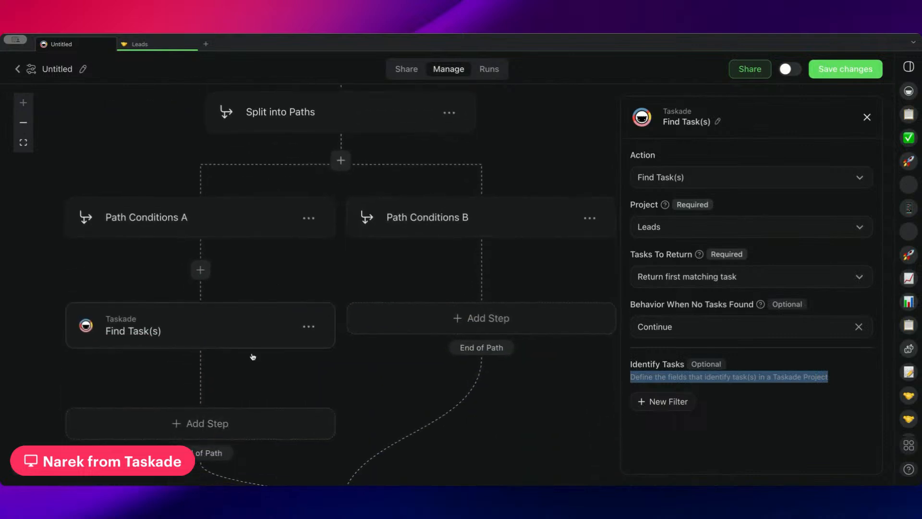
scroll(269, 367, down, 1)
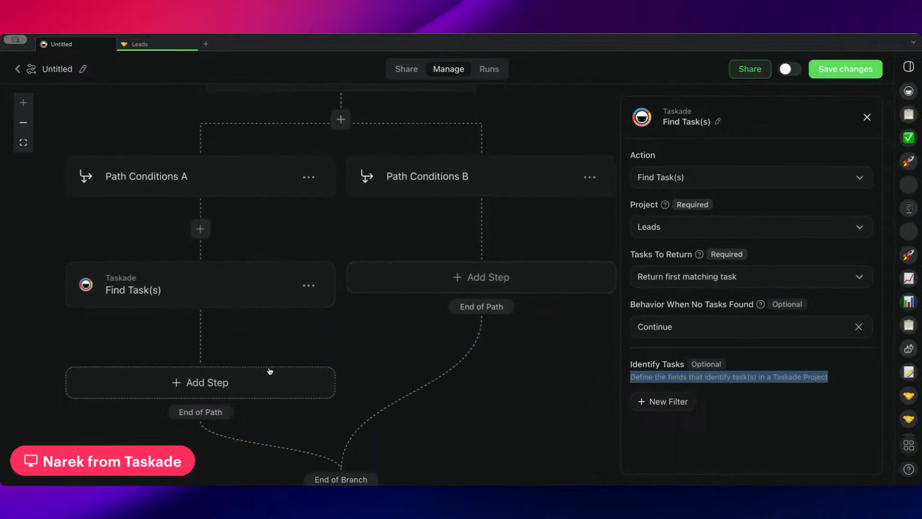
click(182, 388)
click(92, 333)
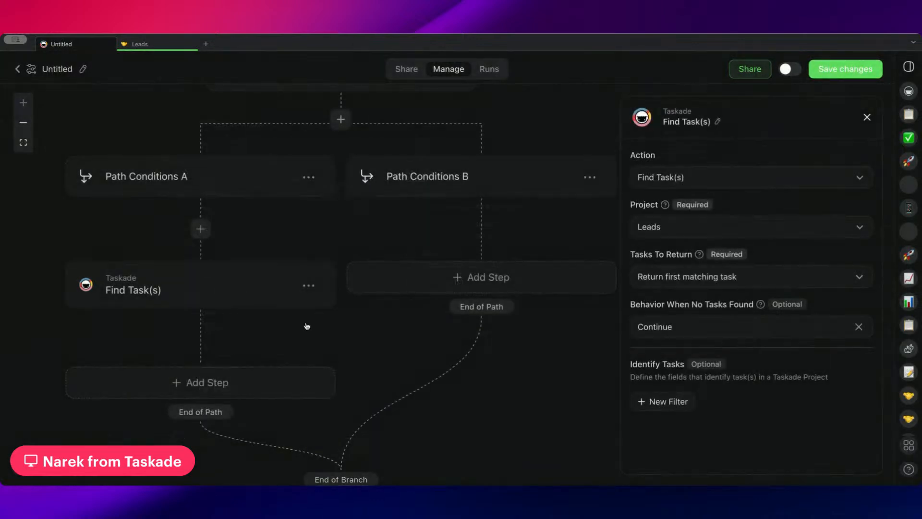
Add an Identify Tasks filter that matches the Email Address field against the loop's Current Item → Email Message Id.
click(646, 403)
scroll(699, 349, down, 4)
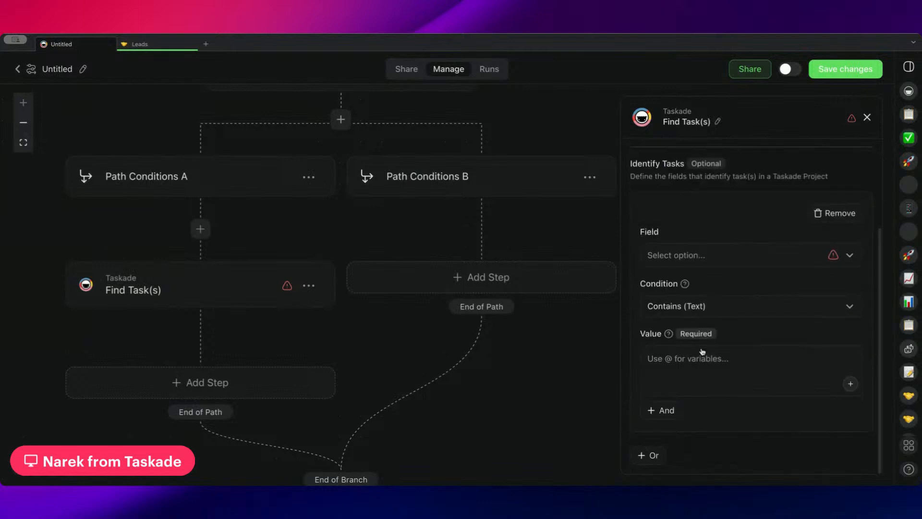
click(694, 262)
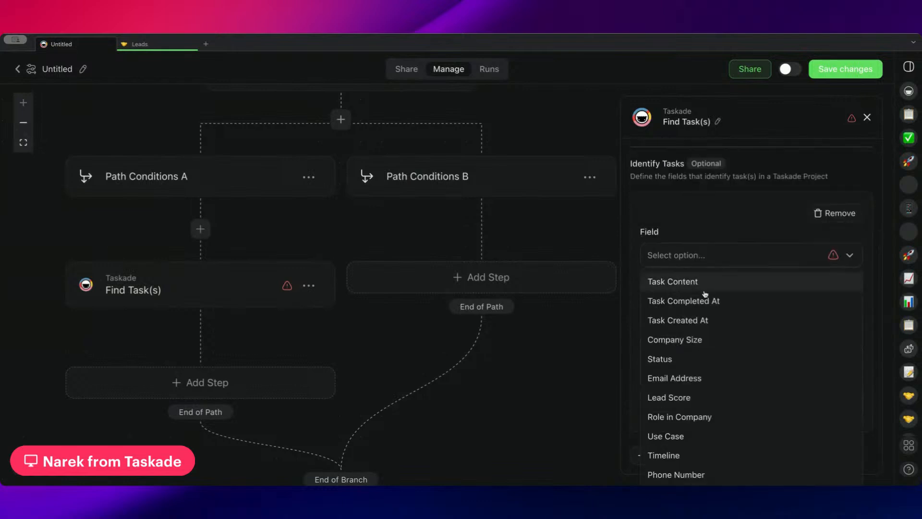
click(716, 379)
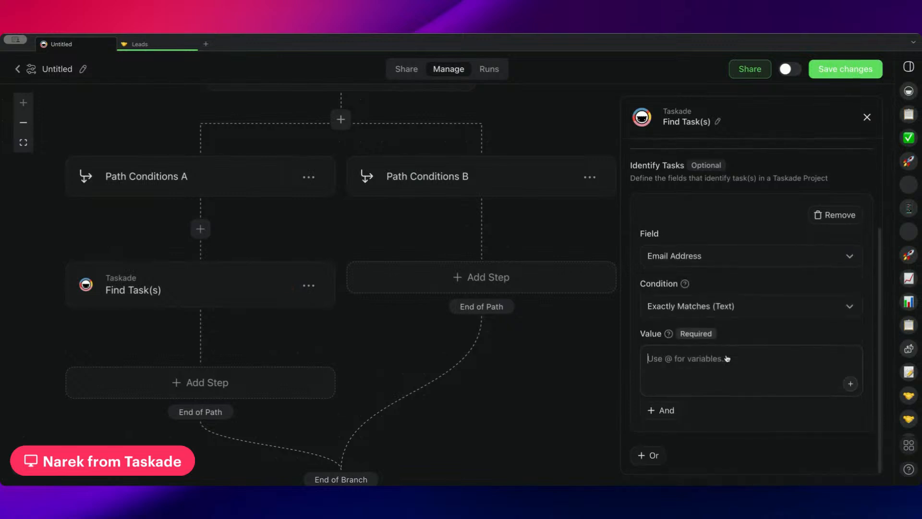
text(@)
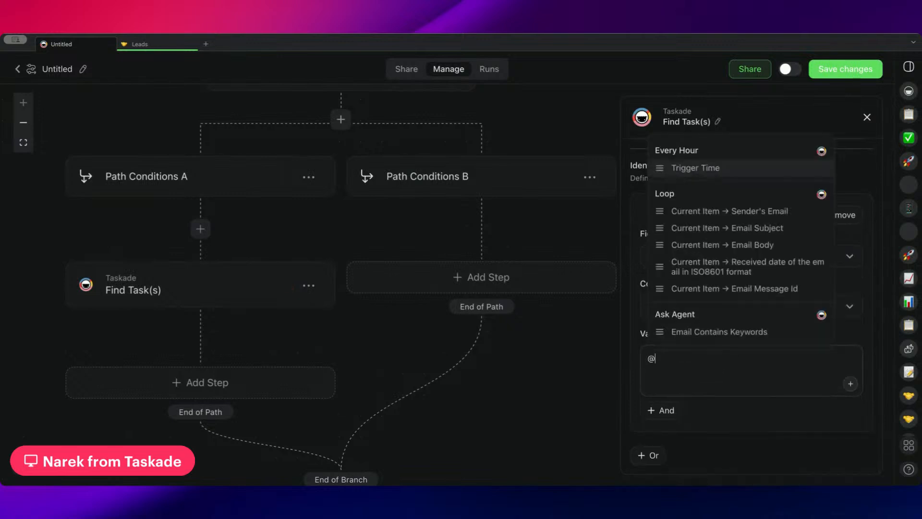
click(752, 295)
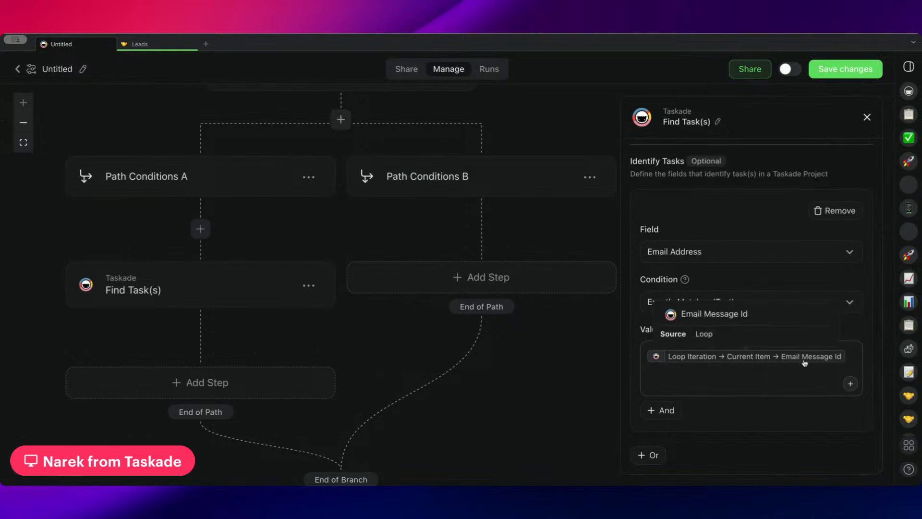
drag(526, 342, 476, 270)
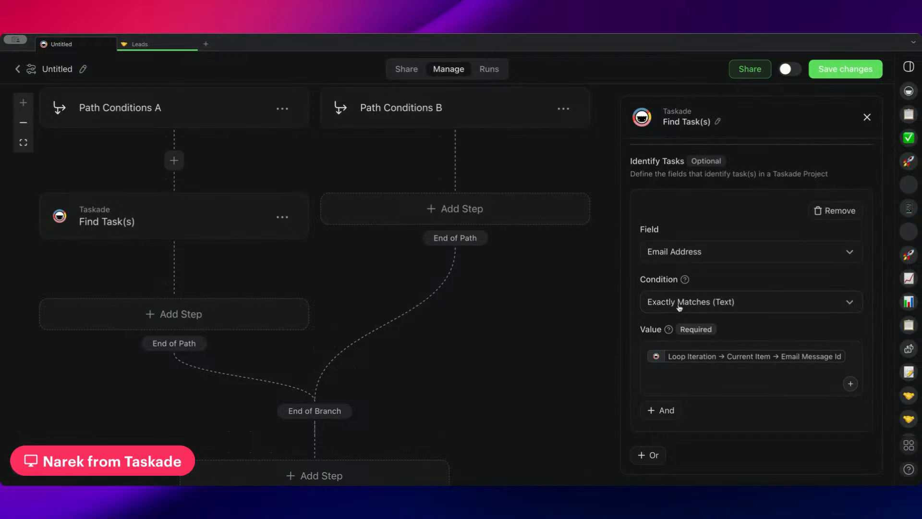
drag(282, 255, 294, 350)
drag(417, 362, 379, 332)
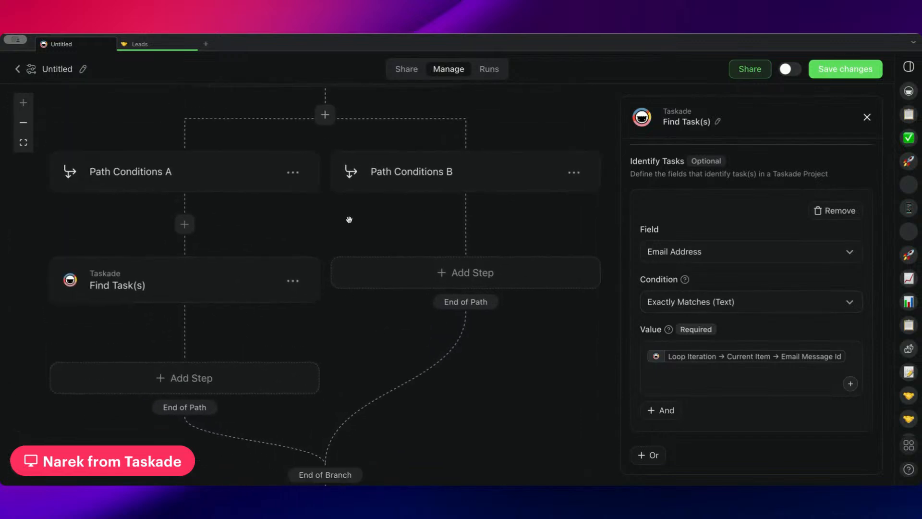
drag(349, 220, 473, 242)
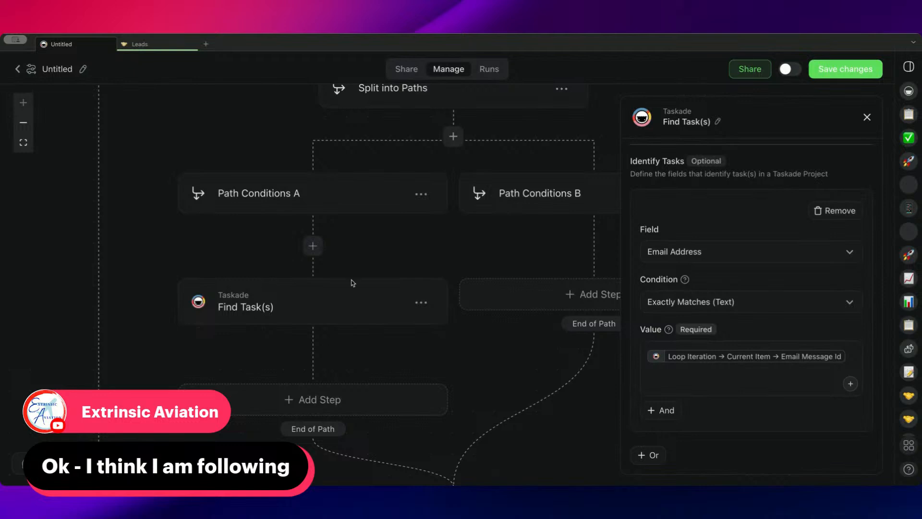
Review the settings of the Every Hour trigger, the Gmail Find Email(s) step and the Loop step.
drag(438, 248, 320, 328)
scroll(320, 328, up, 10)
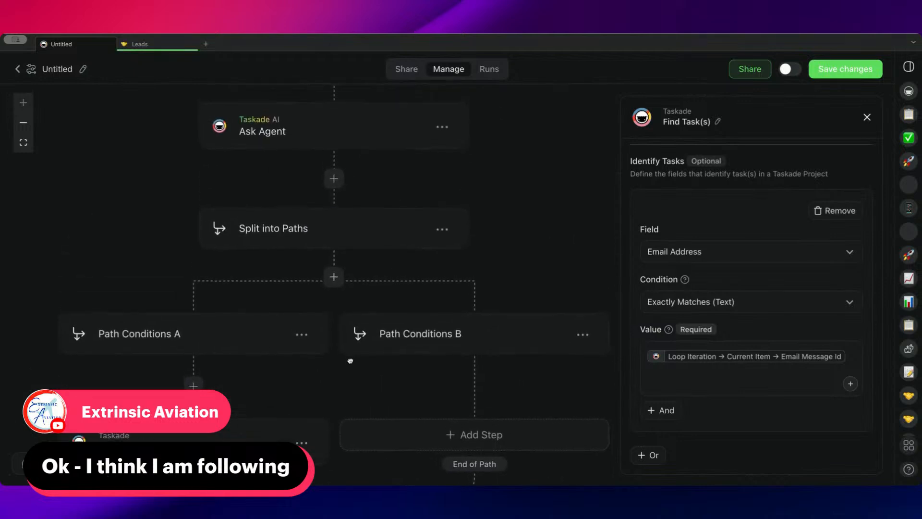
scroll(453, 260, up, 1)
click(274, 214)
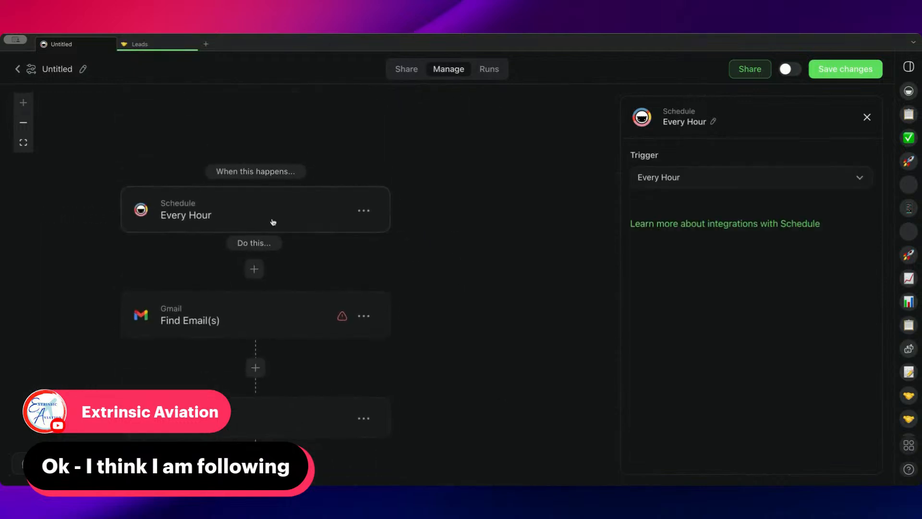
scroll(480, 163, down, 3)
click(288, 243)
scroll(418, 179, down, 4)
scroll(418, 178, down, 3)
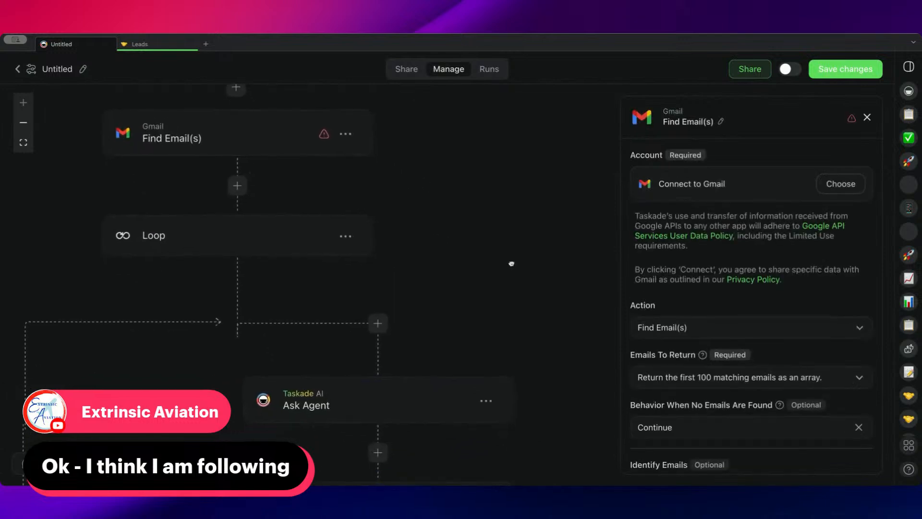
click(228, 209)
scroll(476, 240, down, 3)
scroll(467, 207, down, 3)
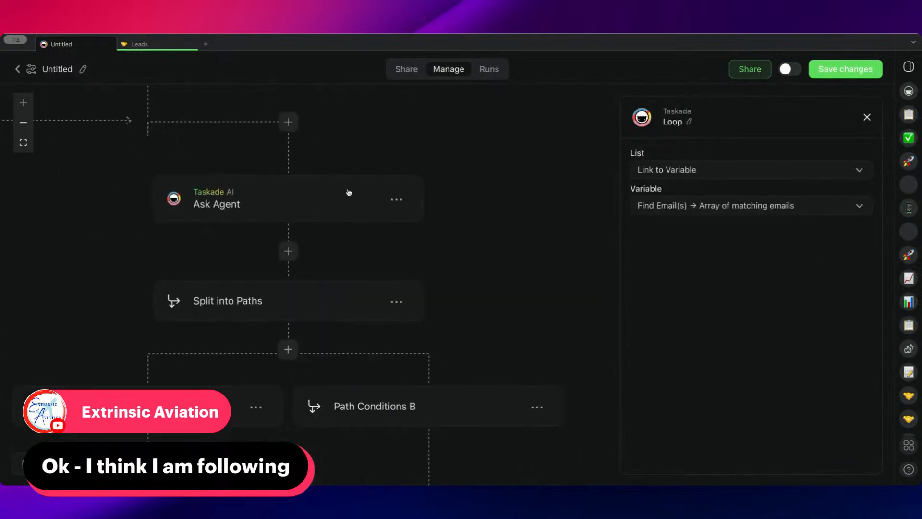
Review the Ask Agent input and structured output, and the Path Conditions A settings and steps down to the end of the branch.
click(350, 195)
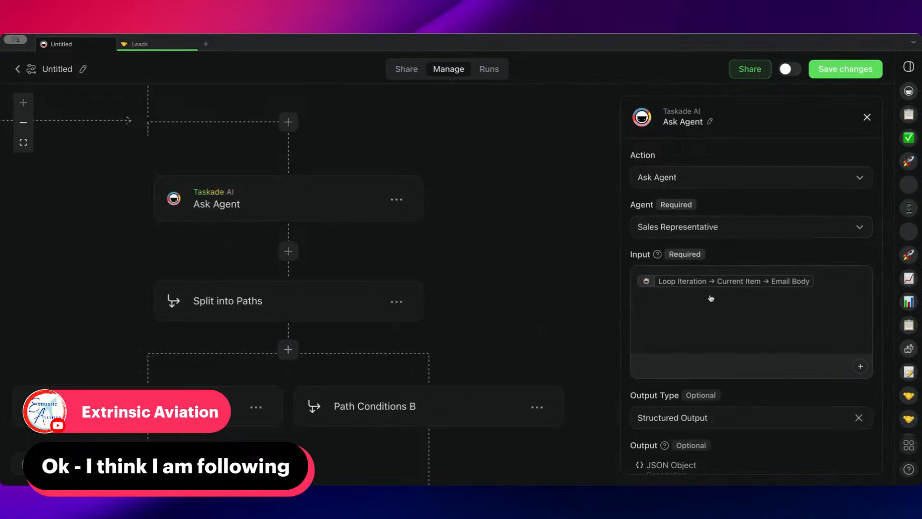
scroll(543, 268, left, 2)
scroll(575, 295, down, 3)
scroll(566, 194, right, 2)
scroll(566, 193, down, 1)
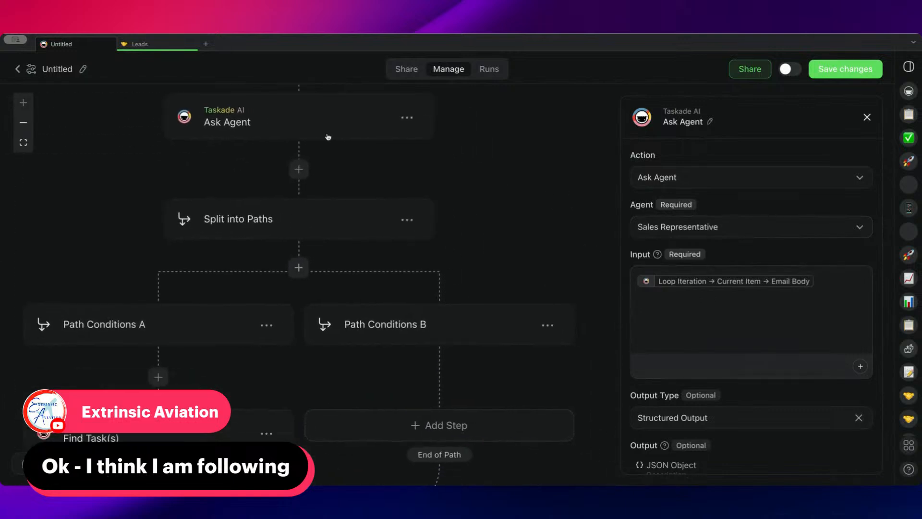
scroll(737, 327, down, 3)
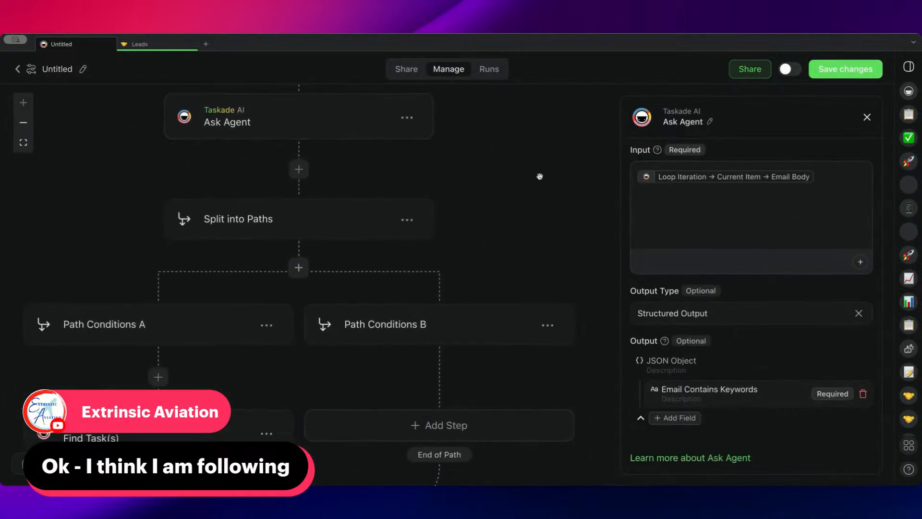
scroll(488, 223, down, 1)
scroll(487, 224, right, 1)
drag(342, 259, 399, 200)
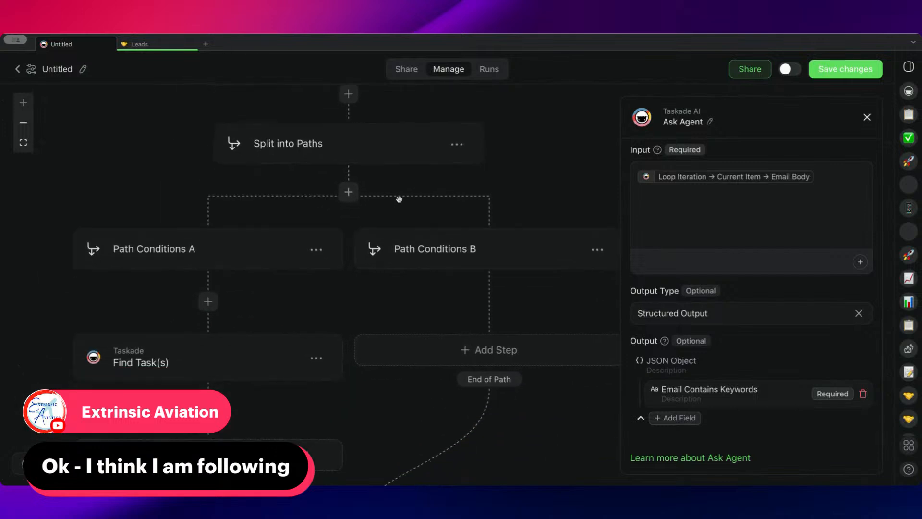
click(208, 257)
drag(292, 301, 283, 232)
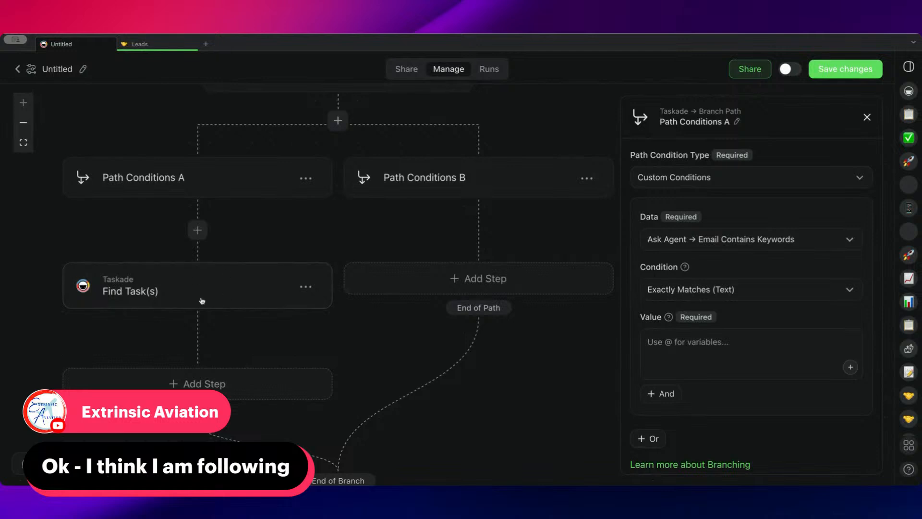
scroll(696, 314, down, 1)
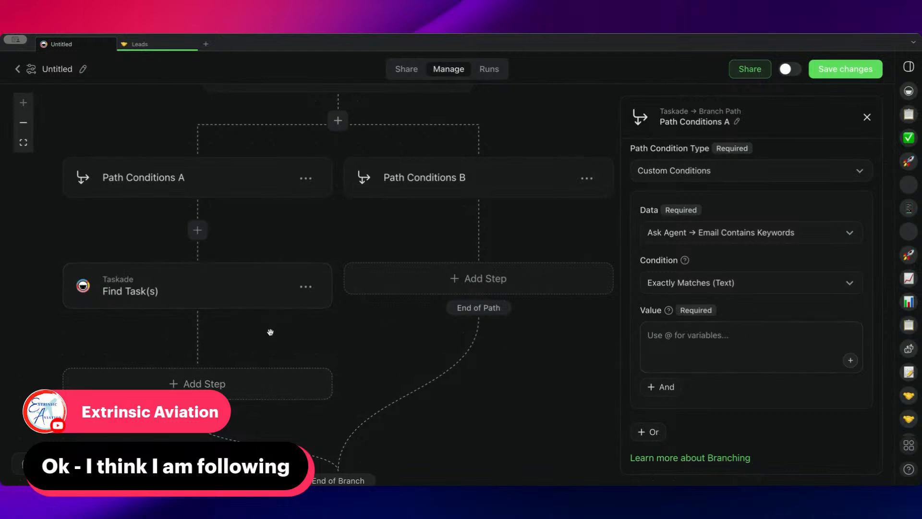
scroll(218, 358, down, 5)
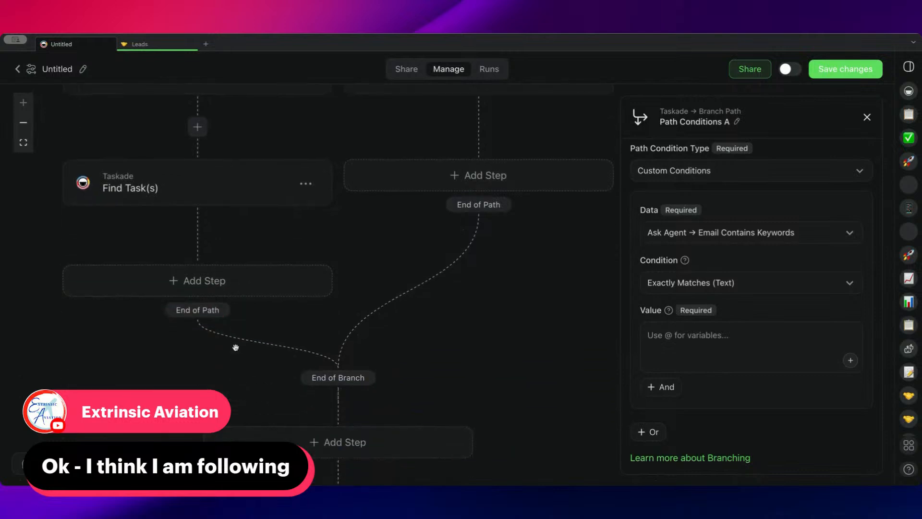